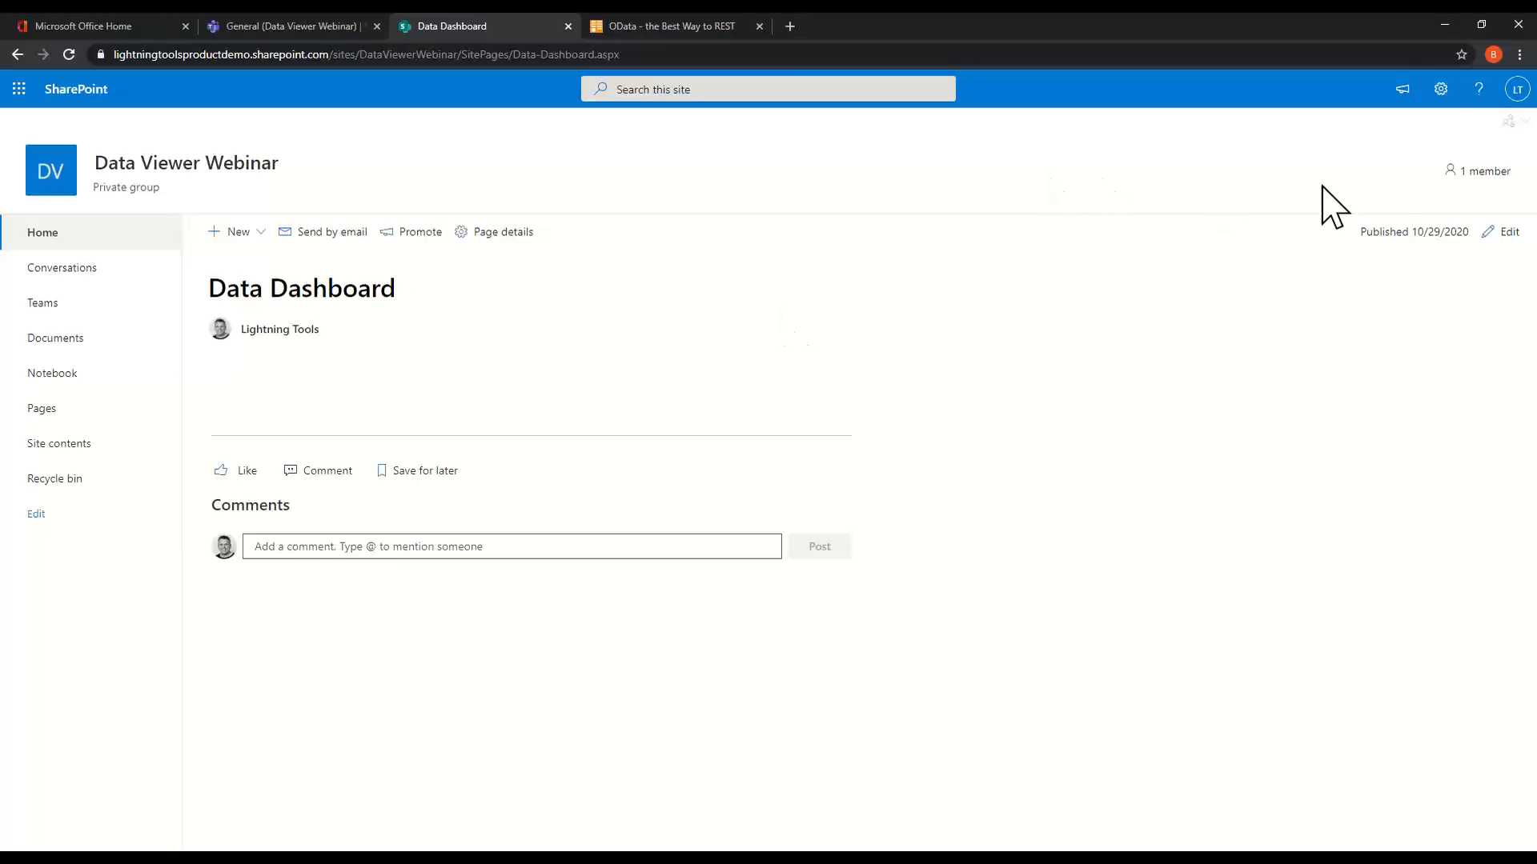
# Put the Data Dashboard page in edit mode and change its section layout to two columns.
pyautogui.click(1444, 103)
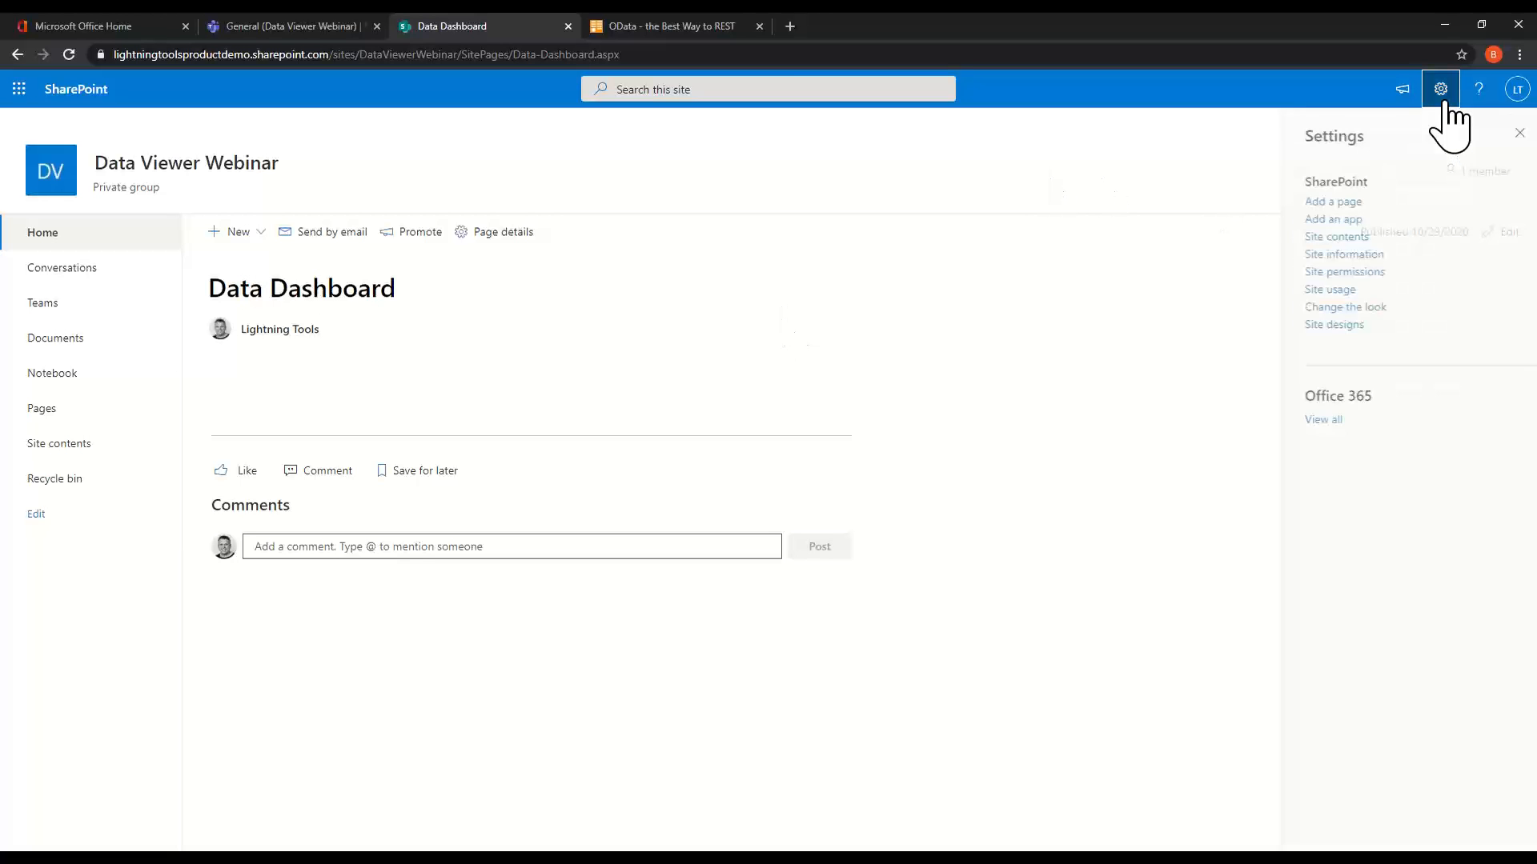
pyautogui.click(1496, 240)
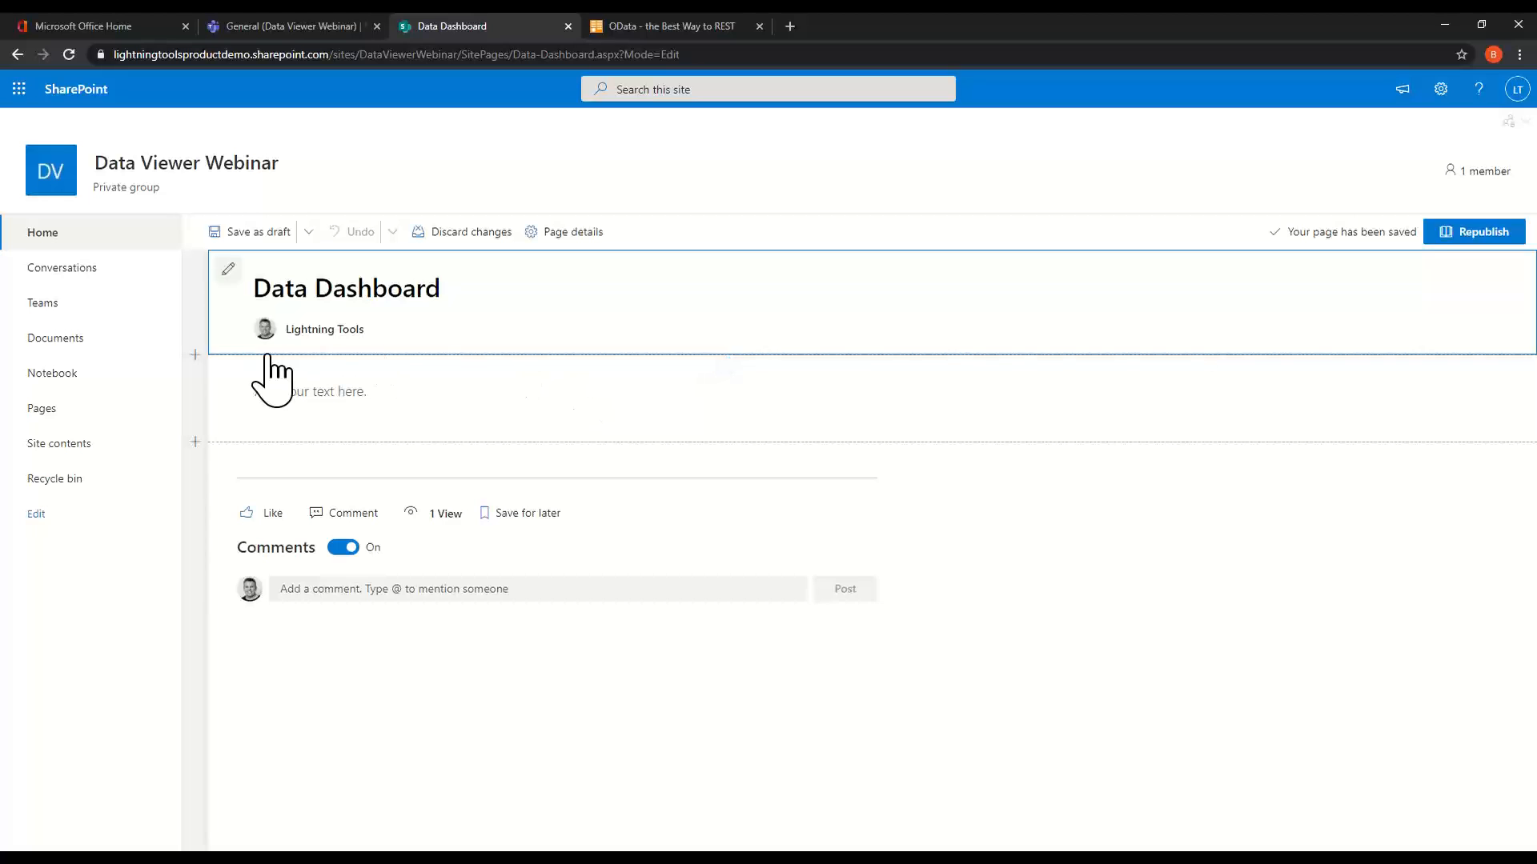
pyautogui.click(199, 375)
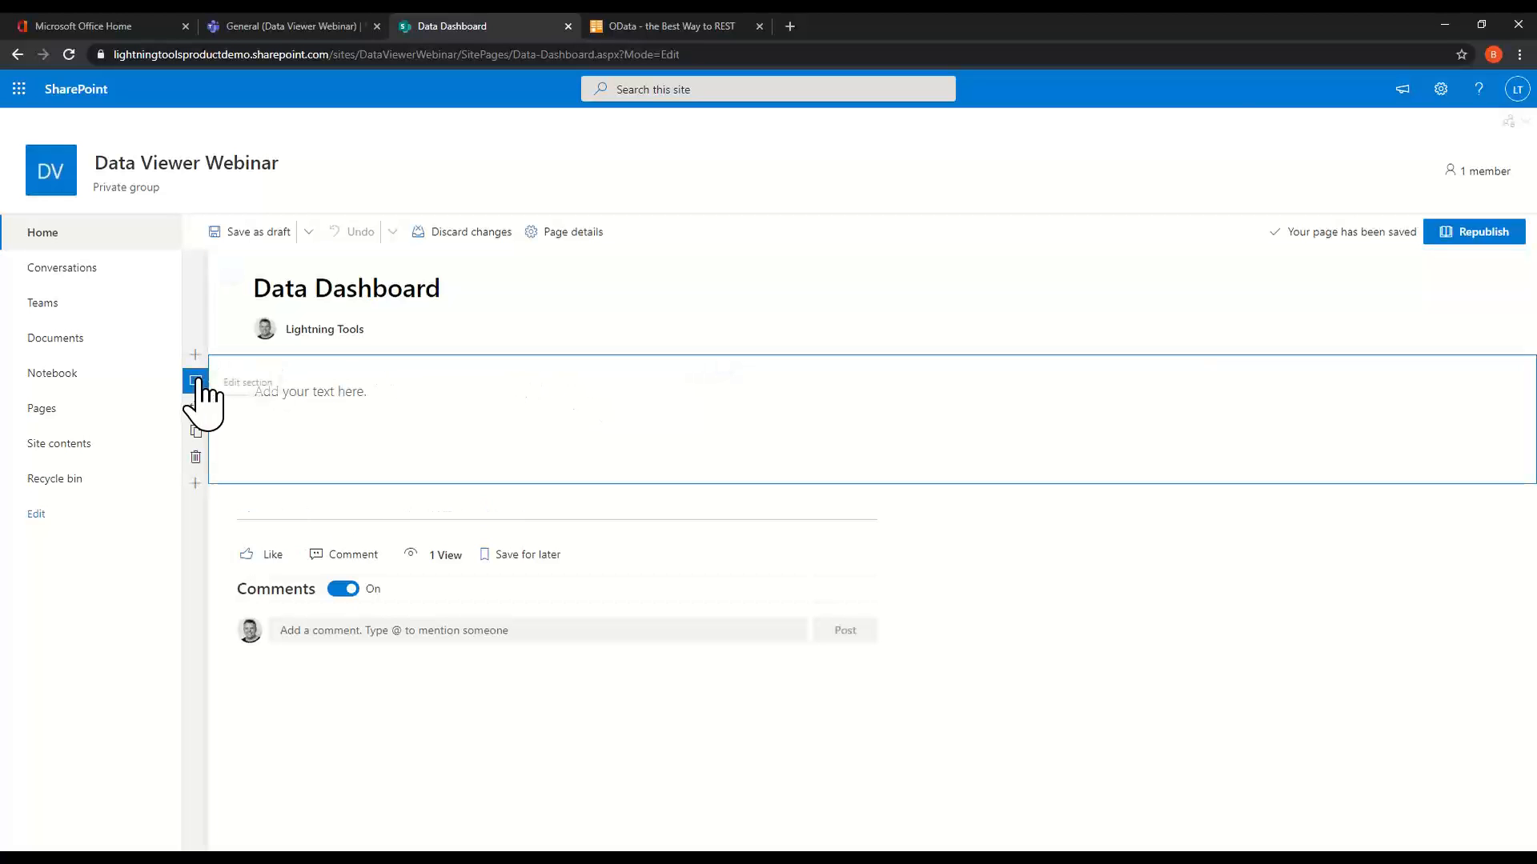
pyautogui.click(197, 382)
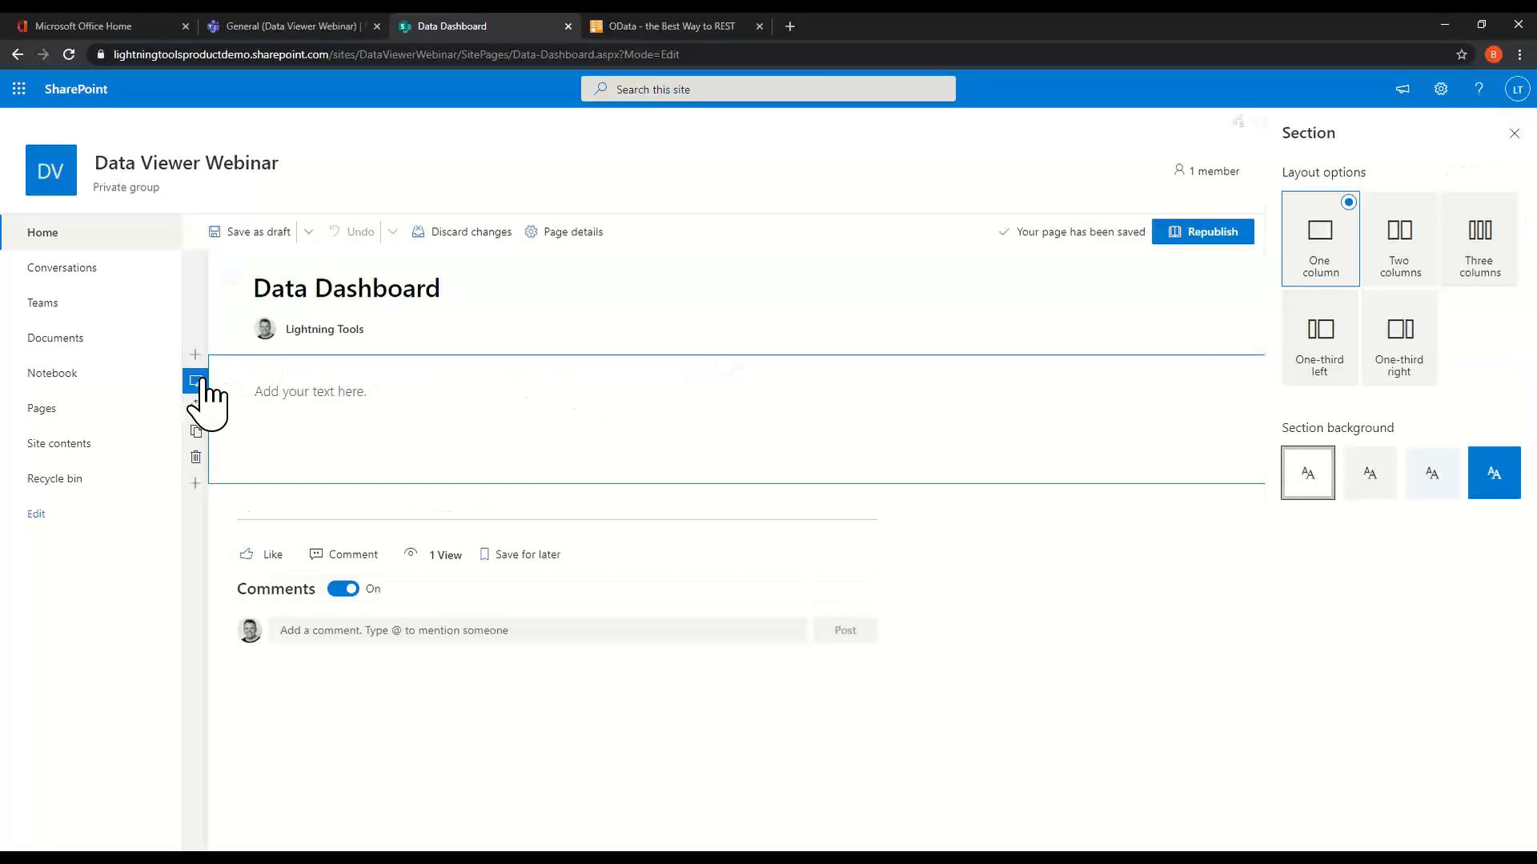
pyautogui.click(1396, 276)
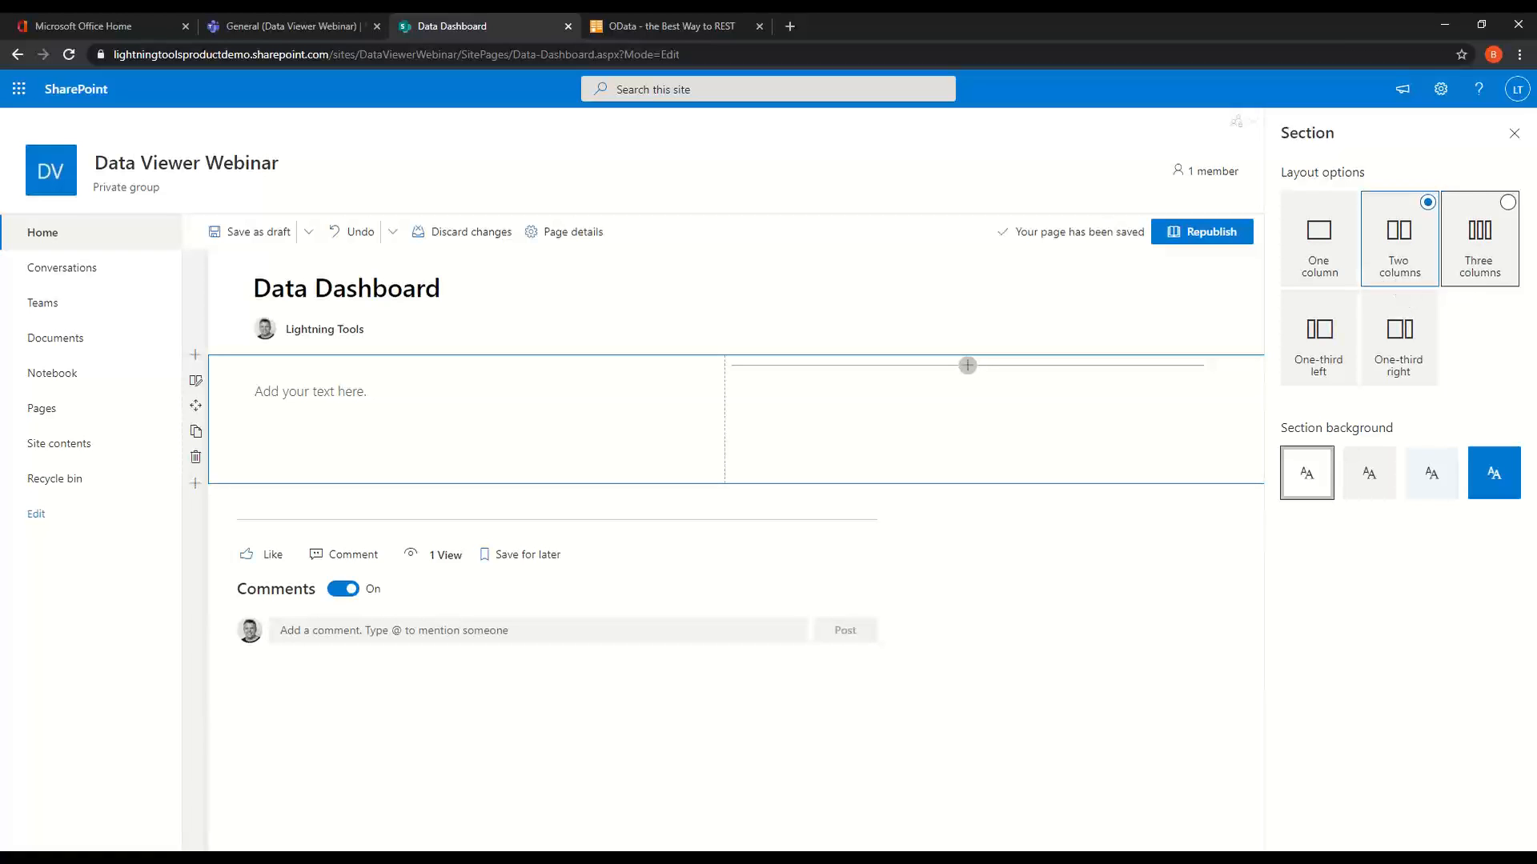
pyautogui.click(1514, 134)
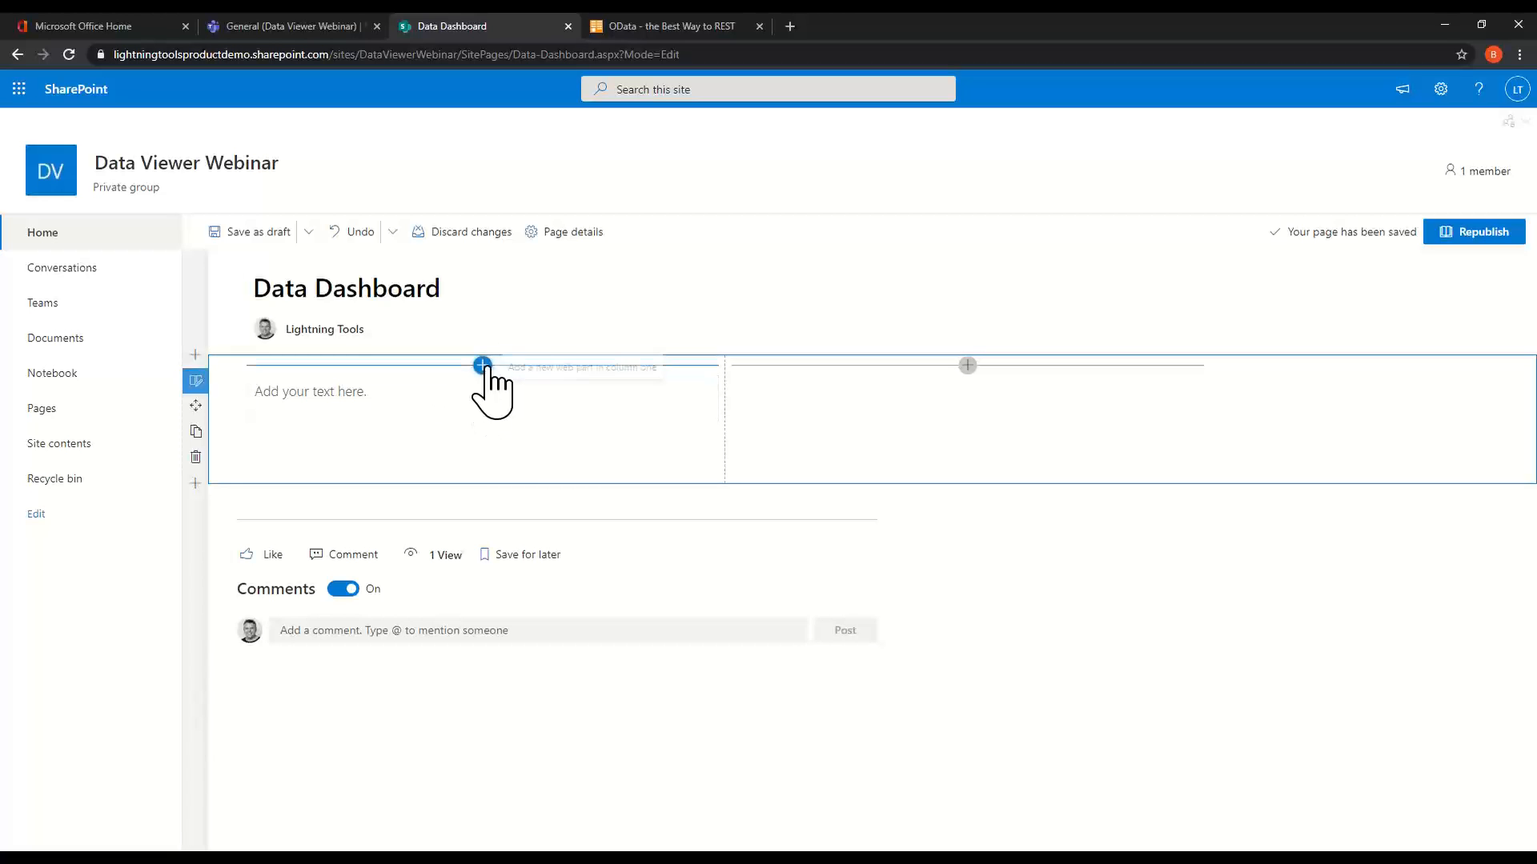
# Add the Lightning Data Viewer web part above the text placeholder in the section's first column.
pyautogui.click(482, 365)
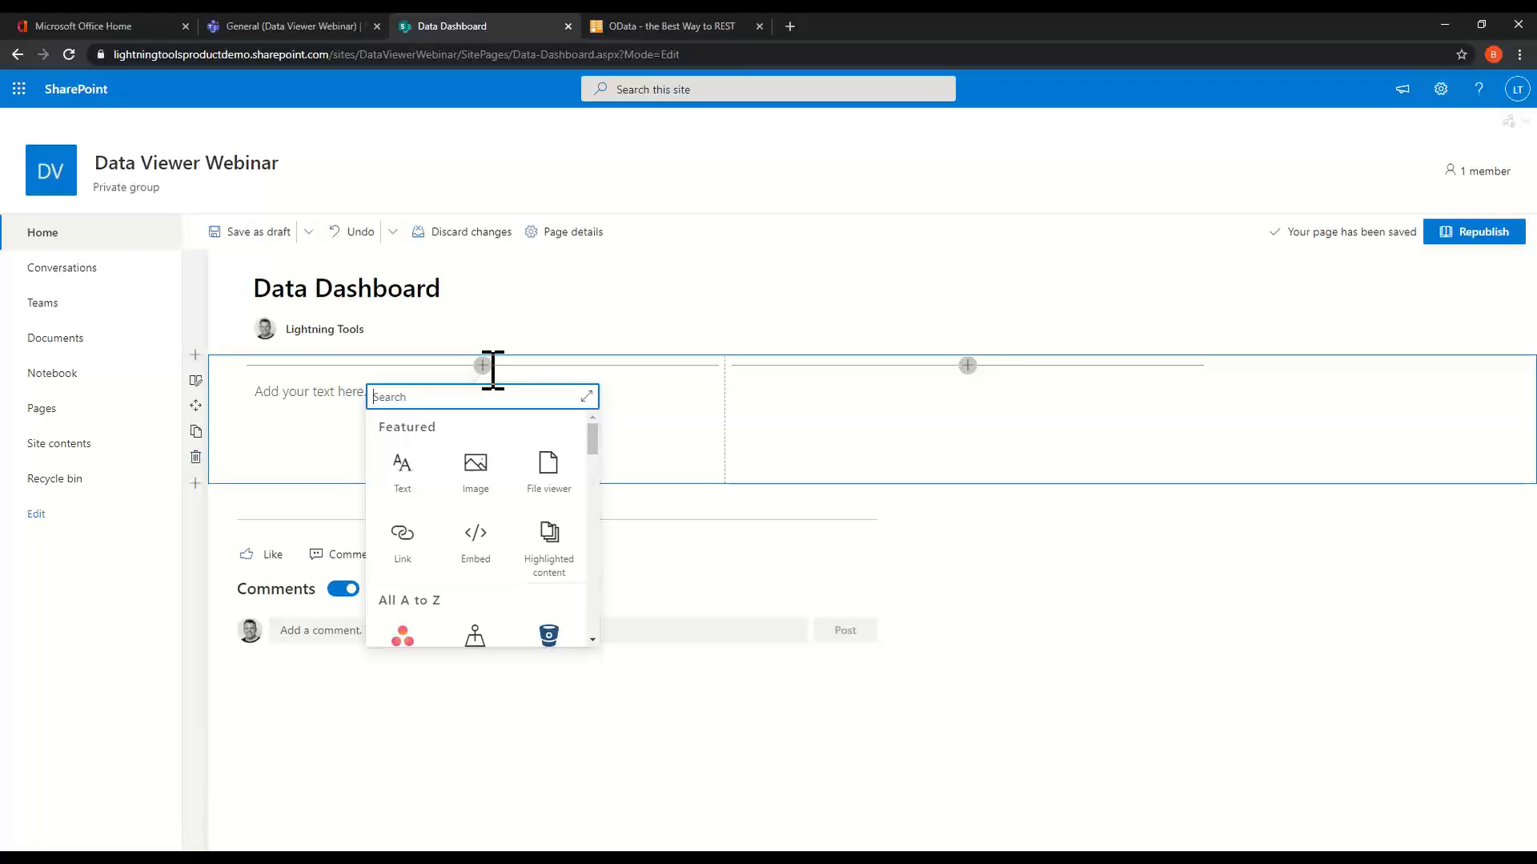
pyautogui.write('da')
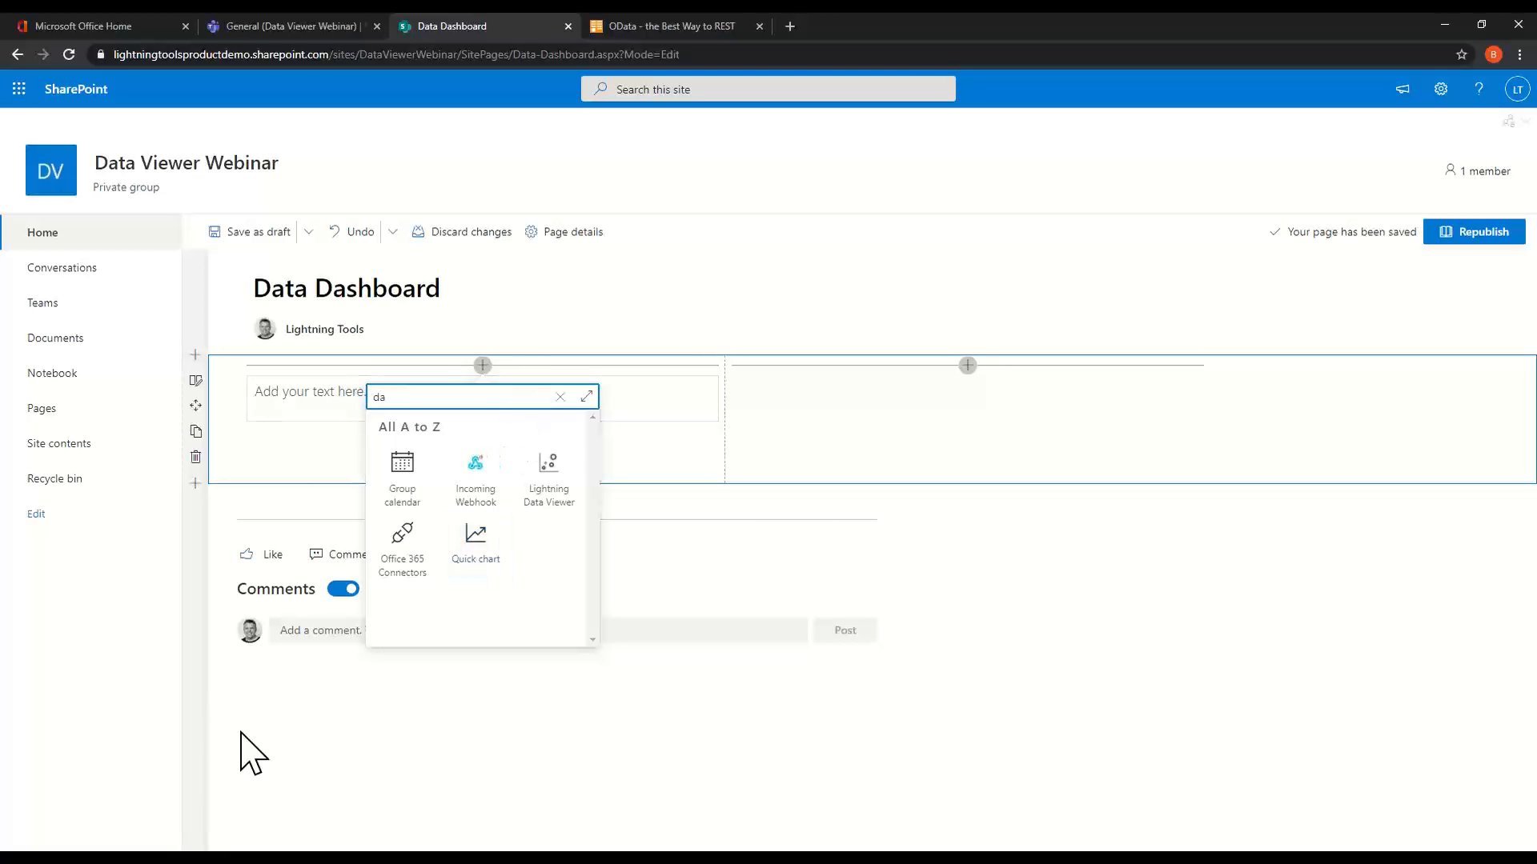
pyautogui.click(551, 512)
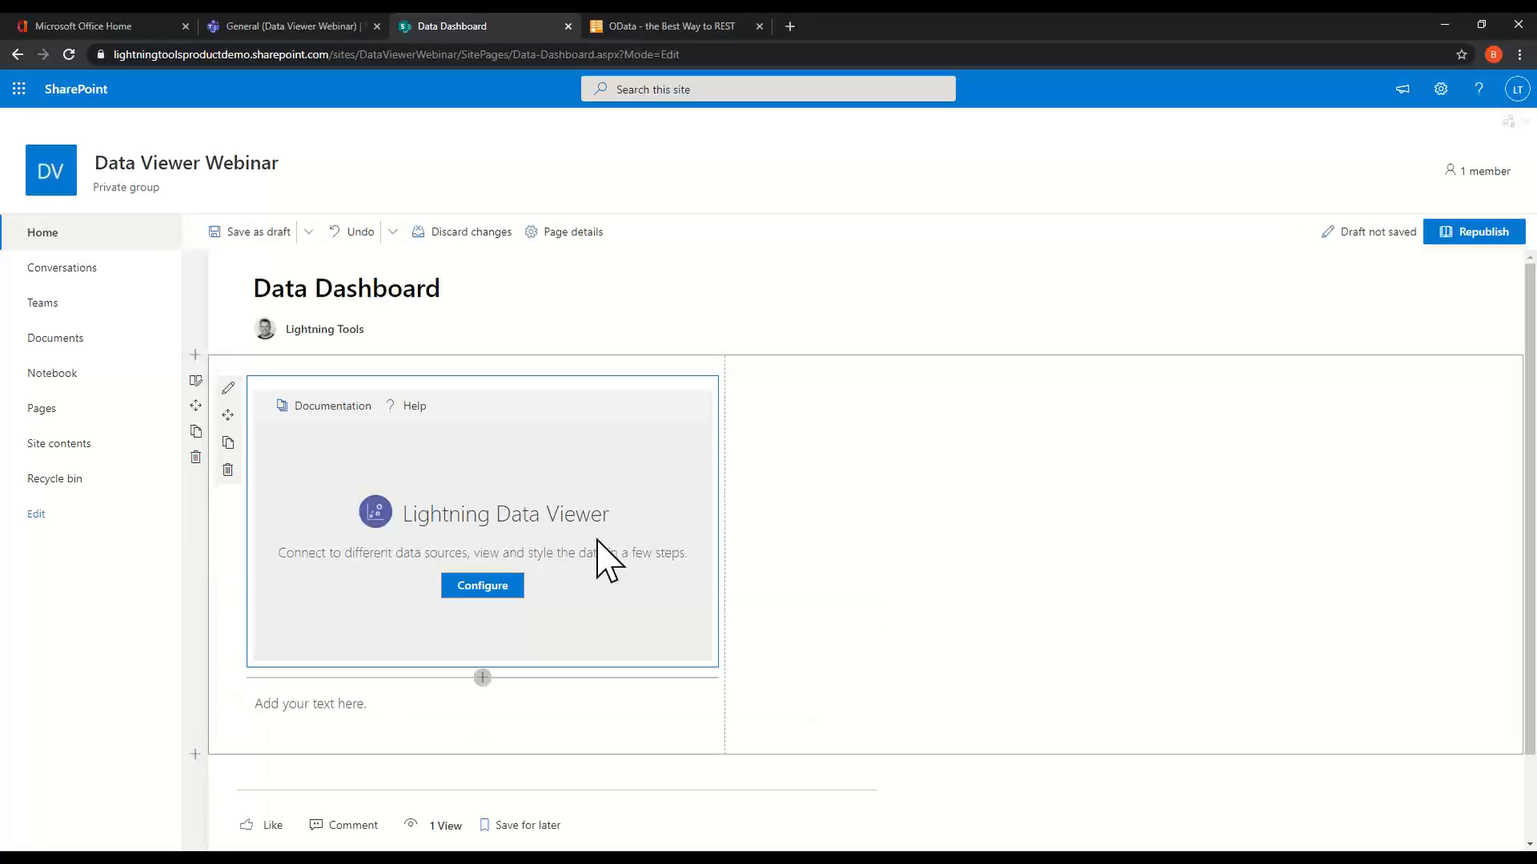
pyautogui.click(483, 678)
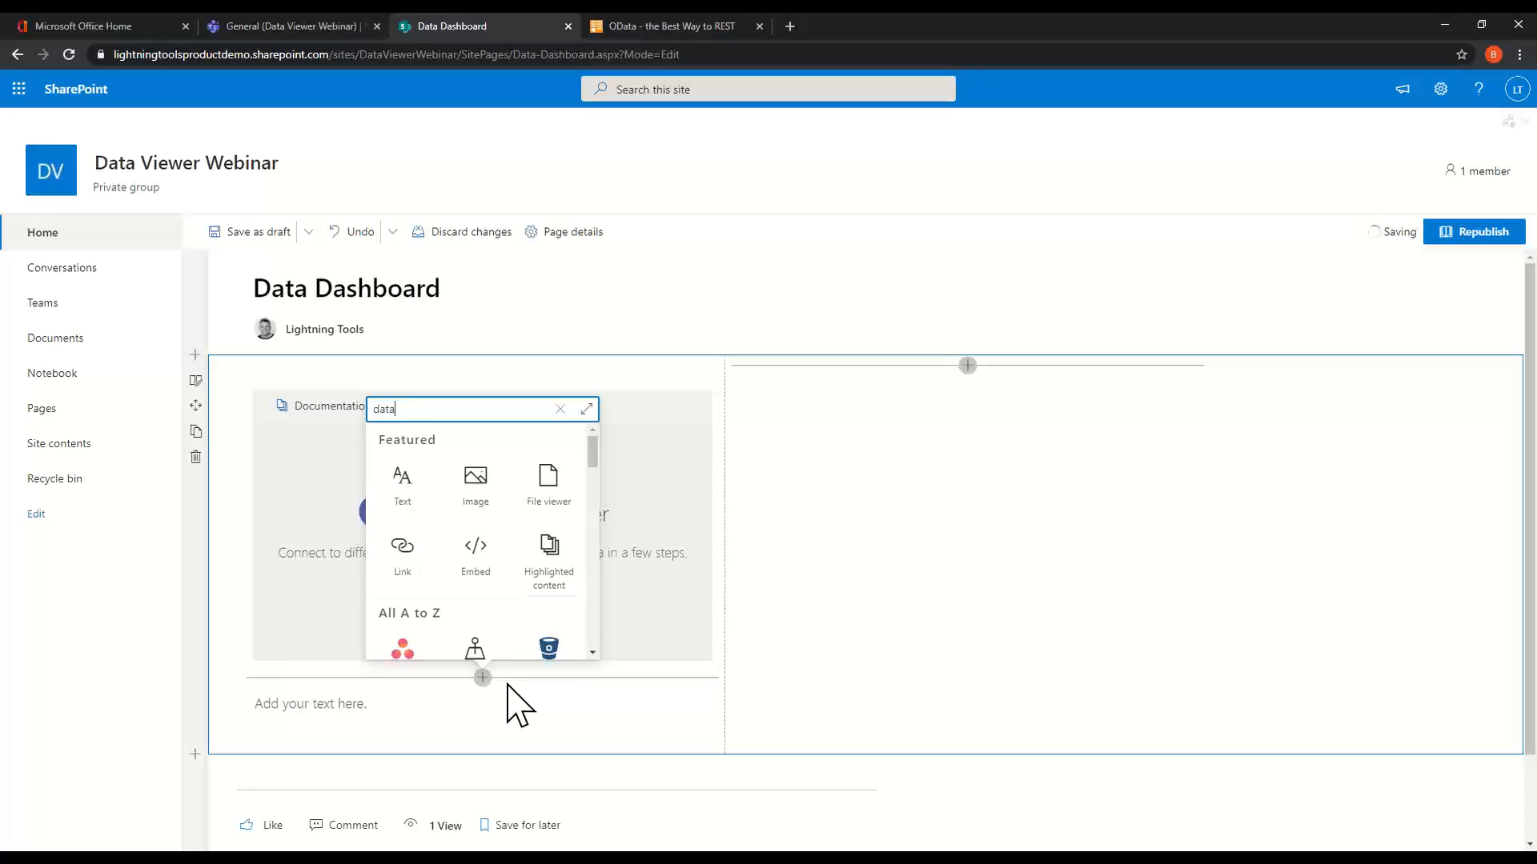
pyautogui.write('data')
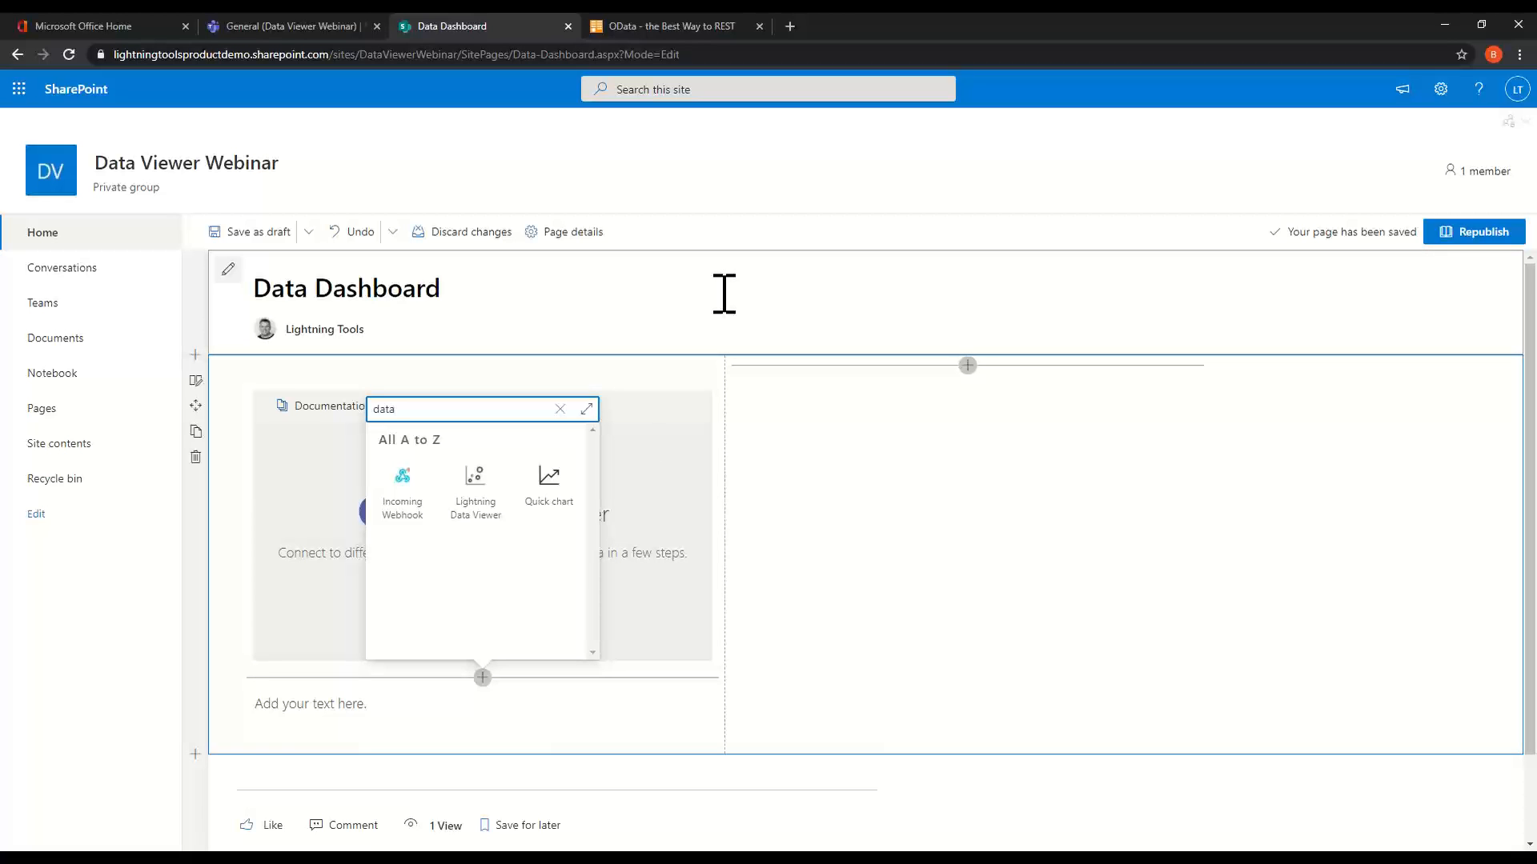
pyautogui.click(1312, 805)
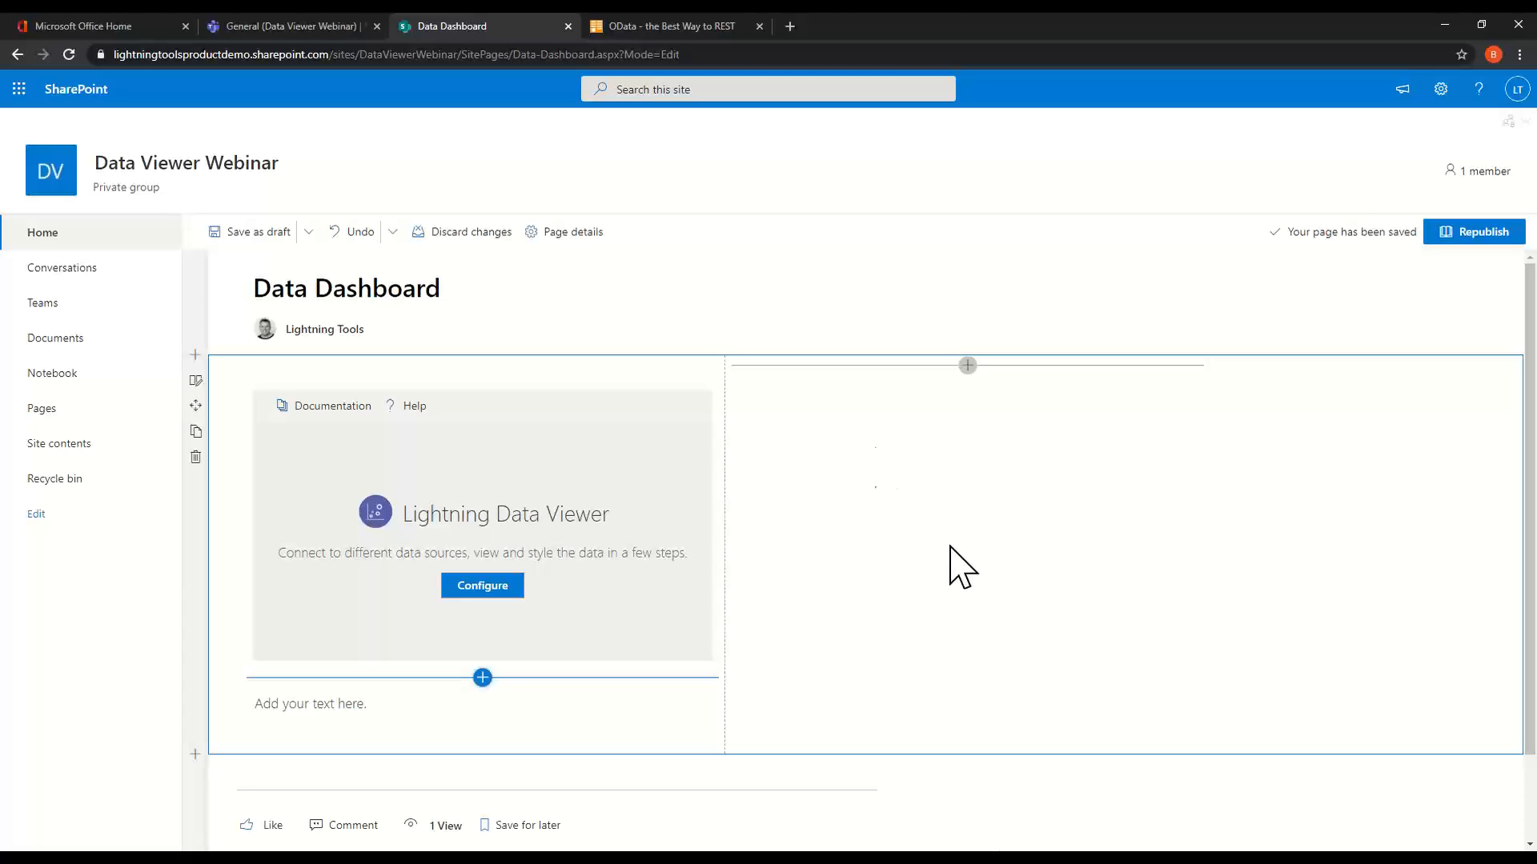
# Open the Lightning Data Viewer's configuration and choose SharePoint List as the data source provider.
pyautogui.click(485, 592)
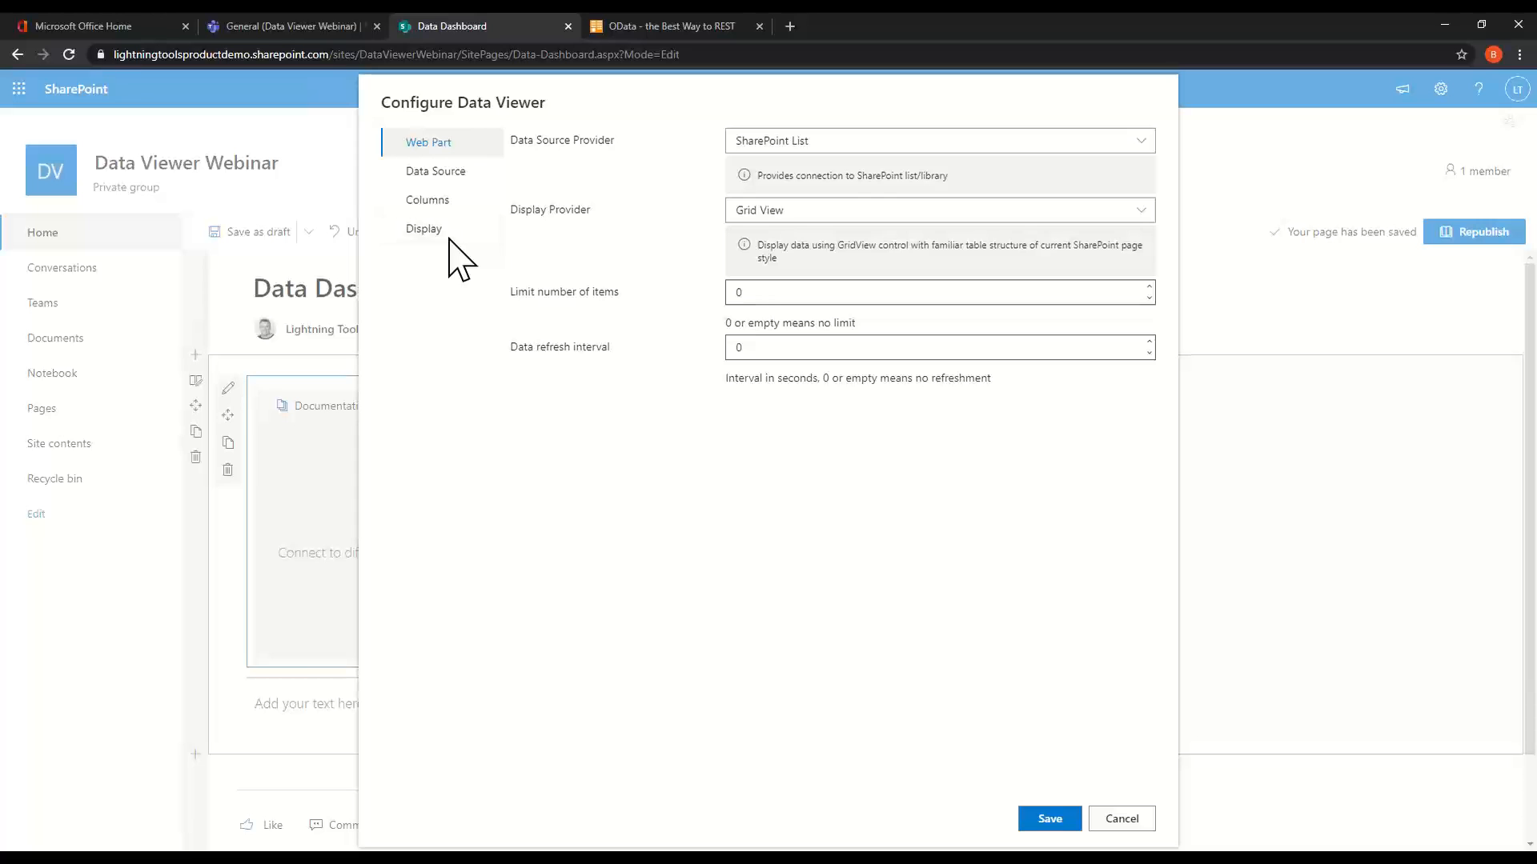
pyautogui.click(468, 180)
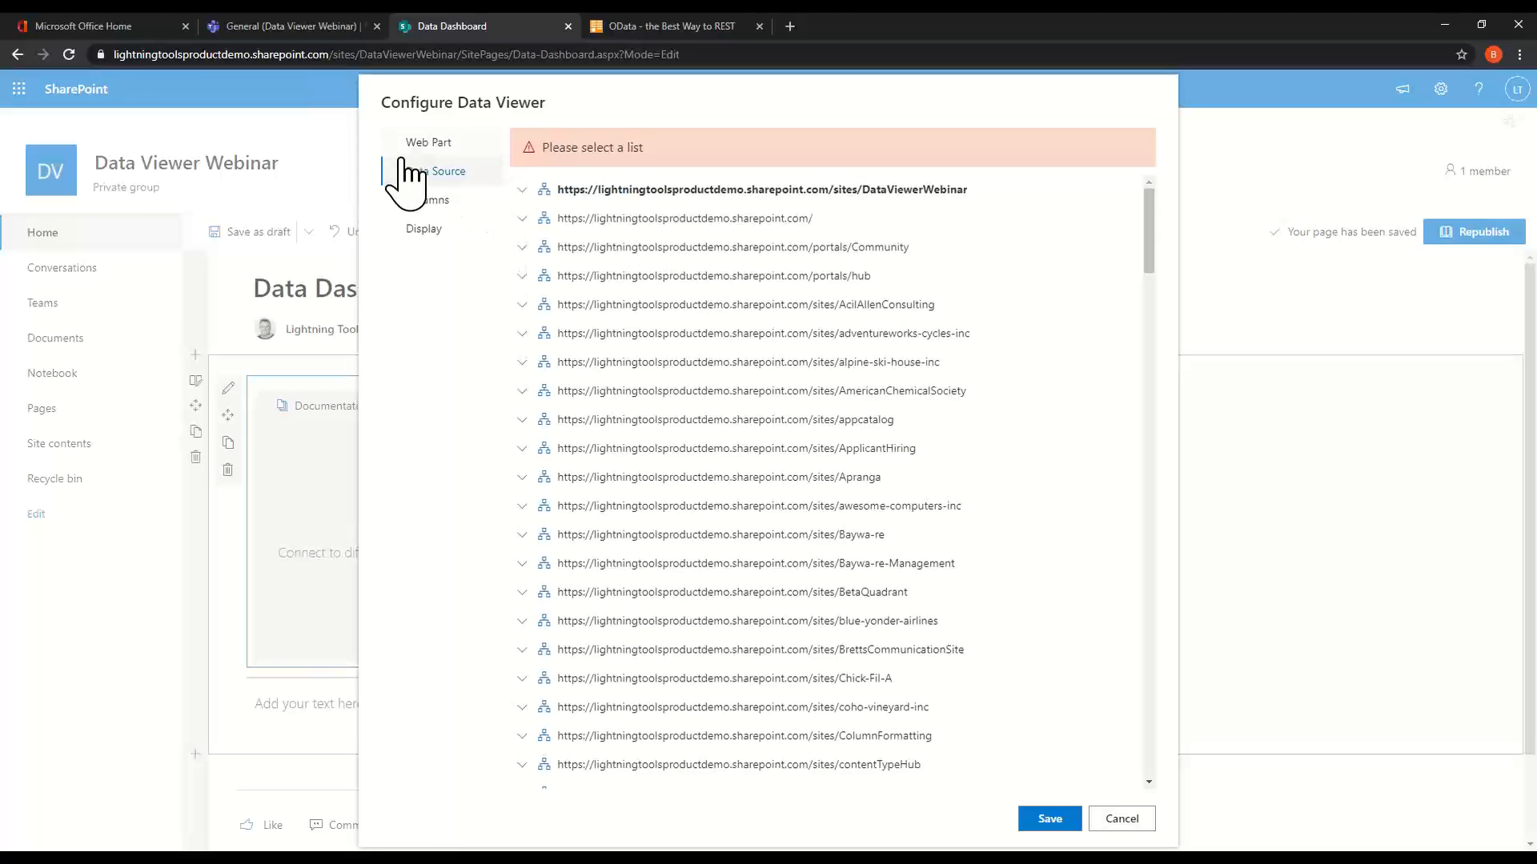
pyautogui.click(440, 144)
pyautogui.click(879, 143)
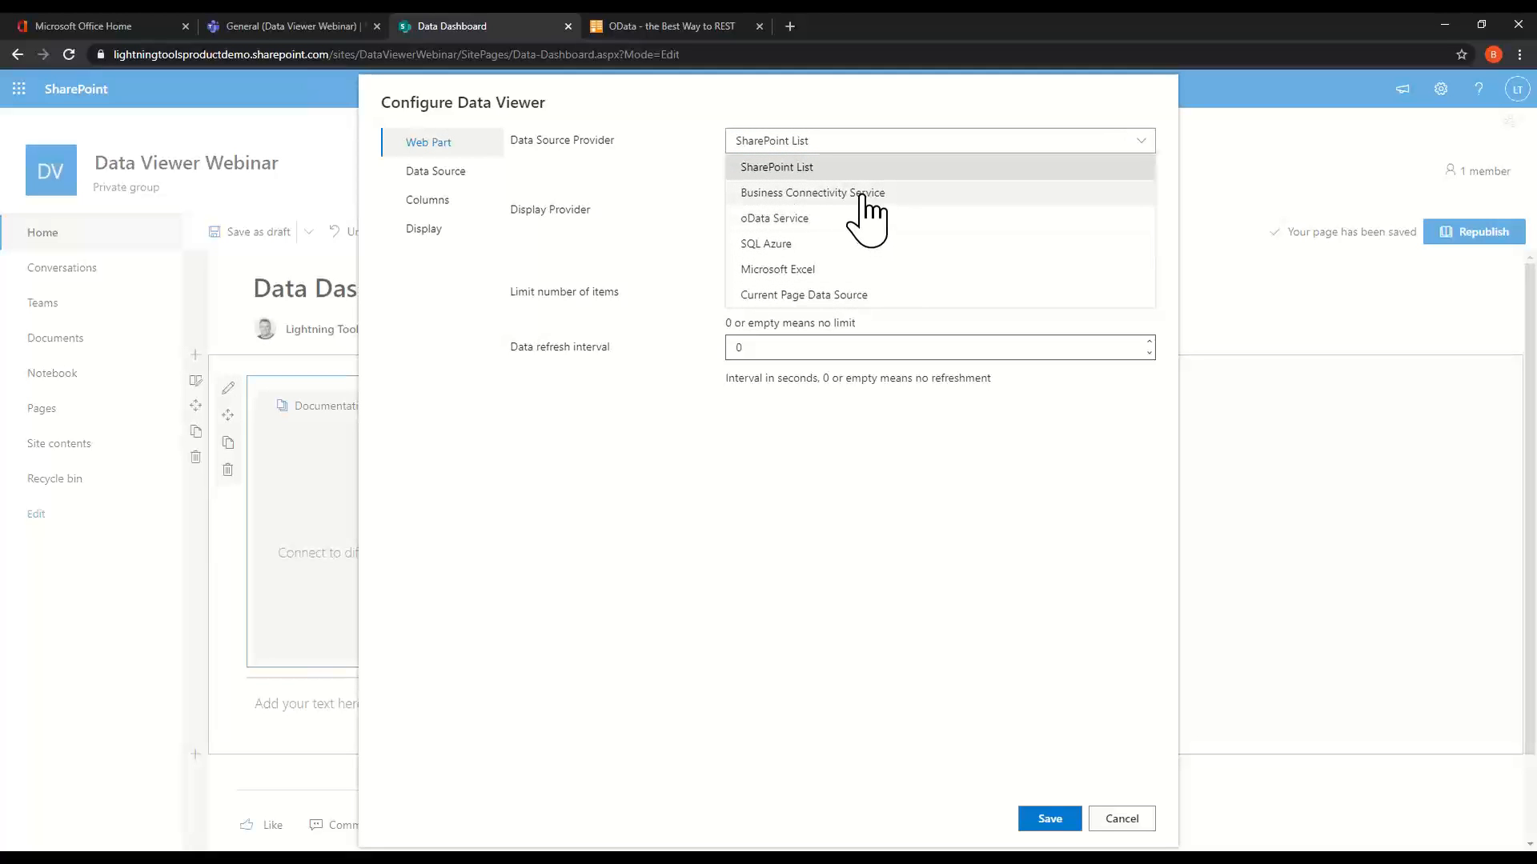
pyautogui.click(807, 168)
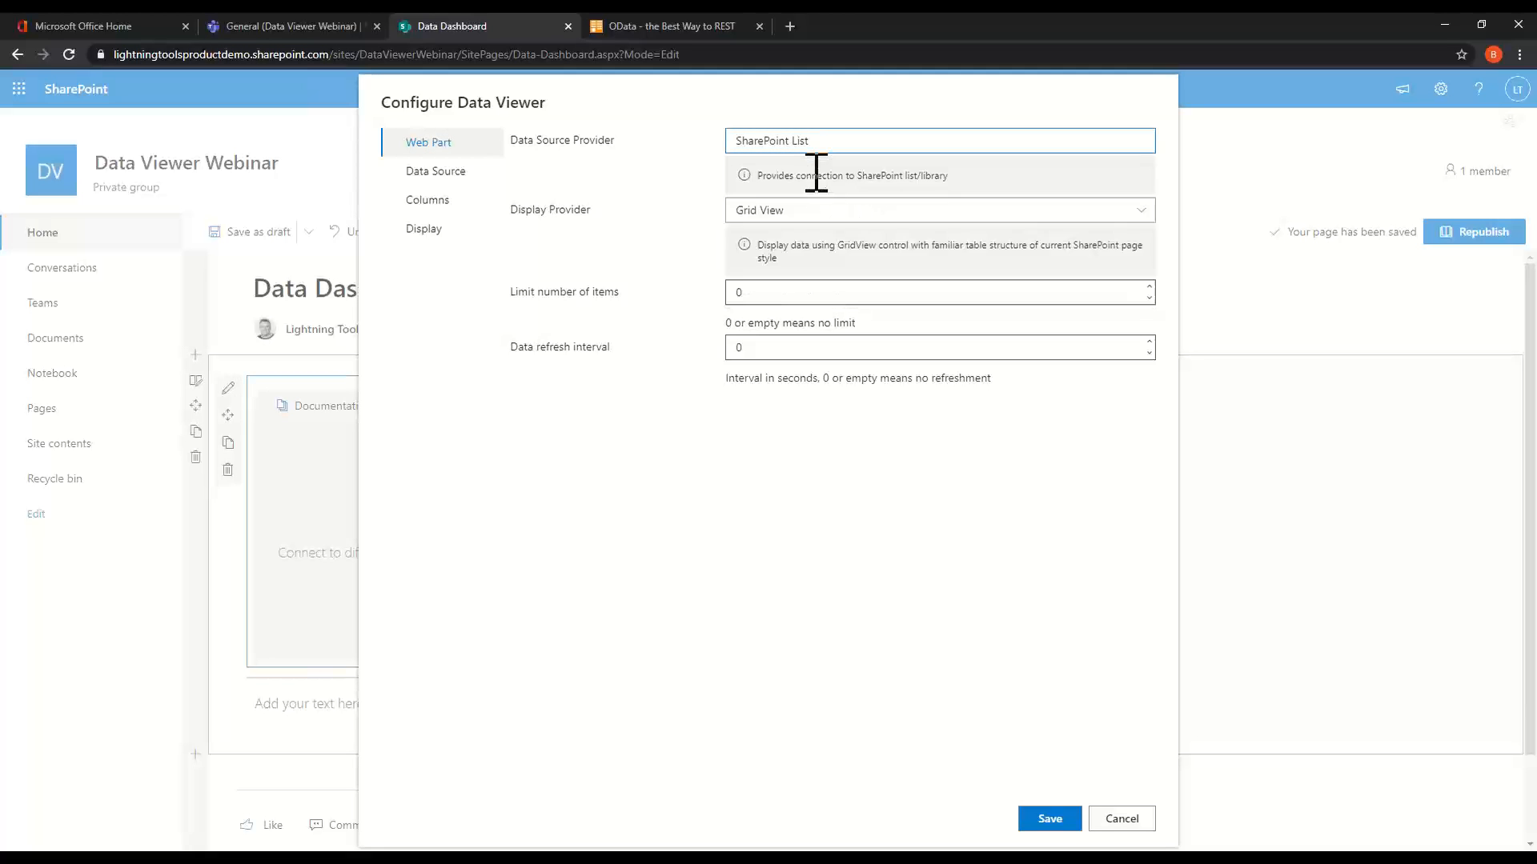
# Browse the SharePoint sites offered as data sources and expand the DataViewer site to examine its lists and libraries.
pyautogui.click(436, 171)
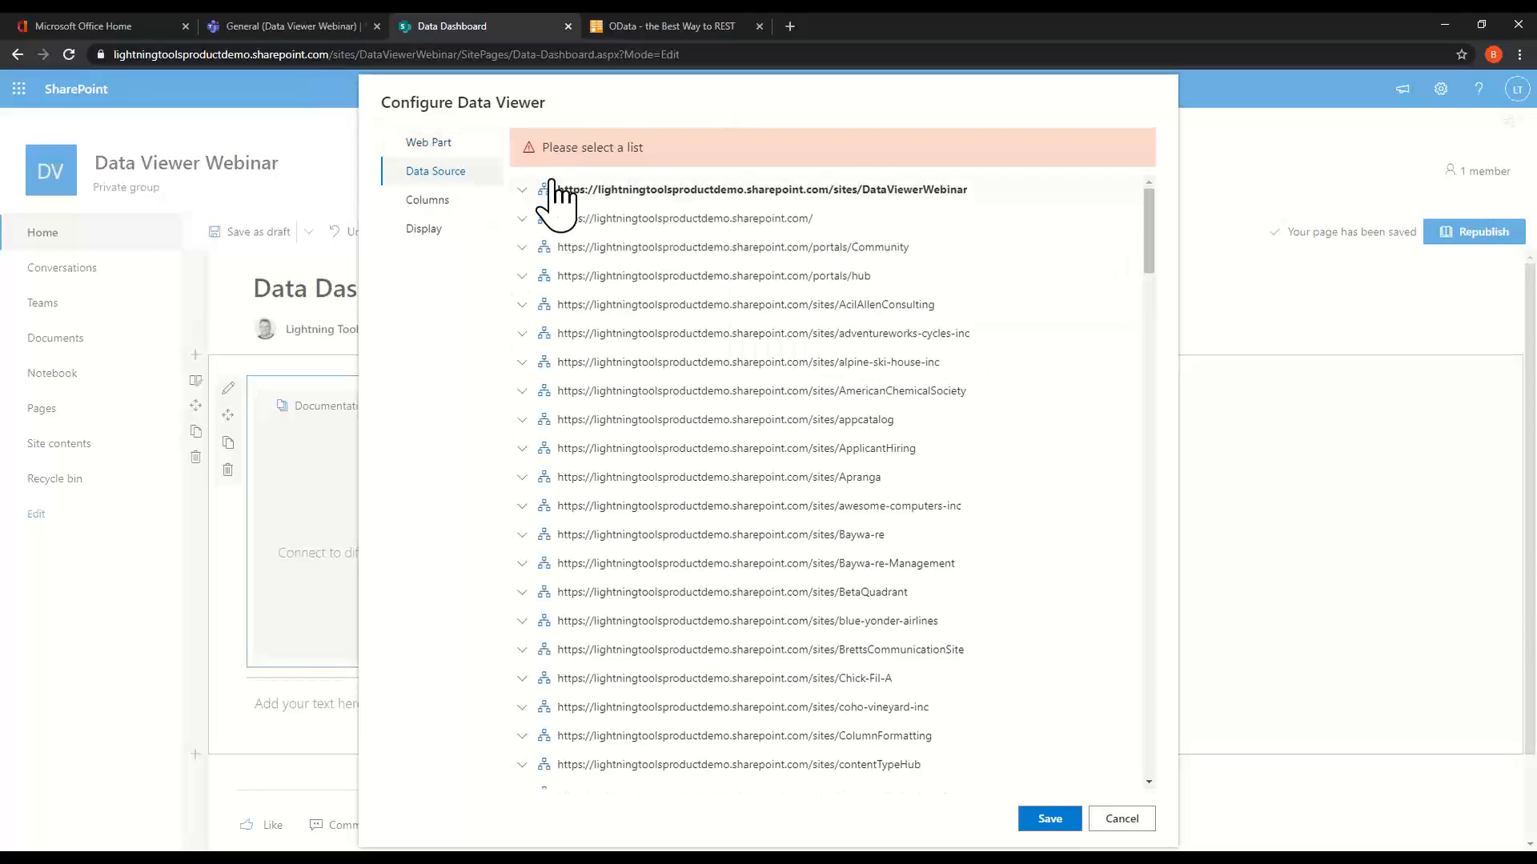
pyautogui.scroll(-6, 640, 552)
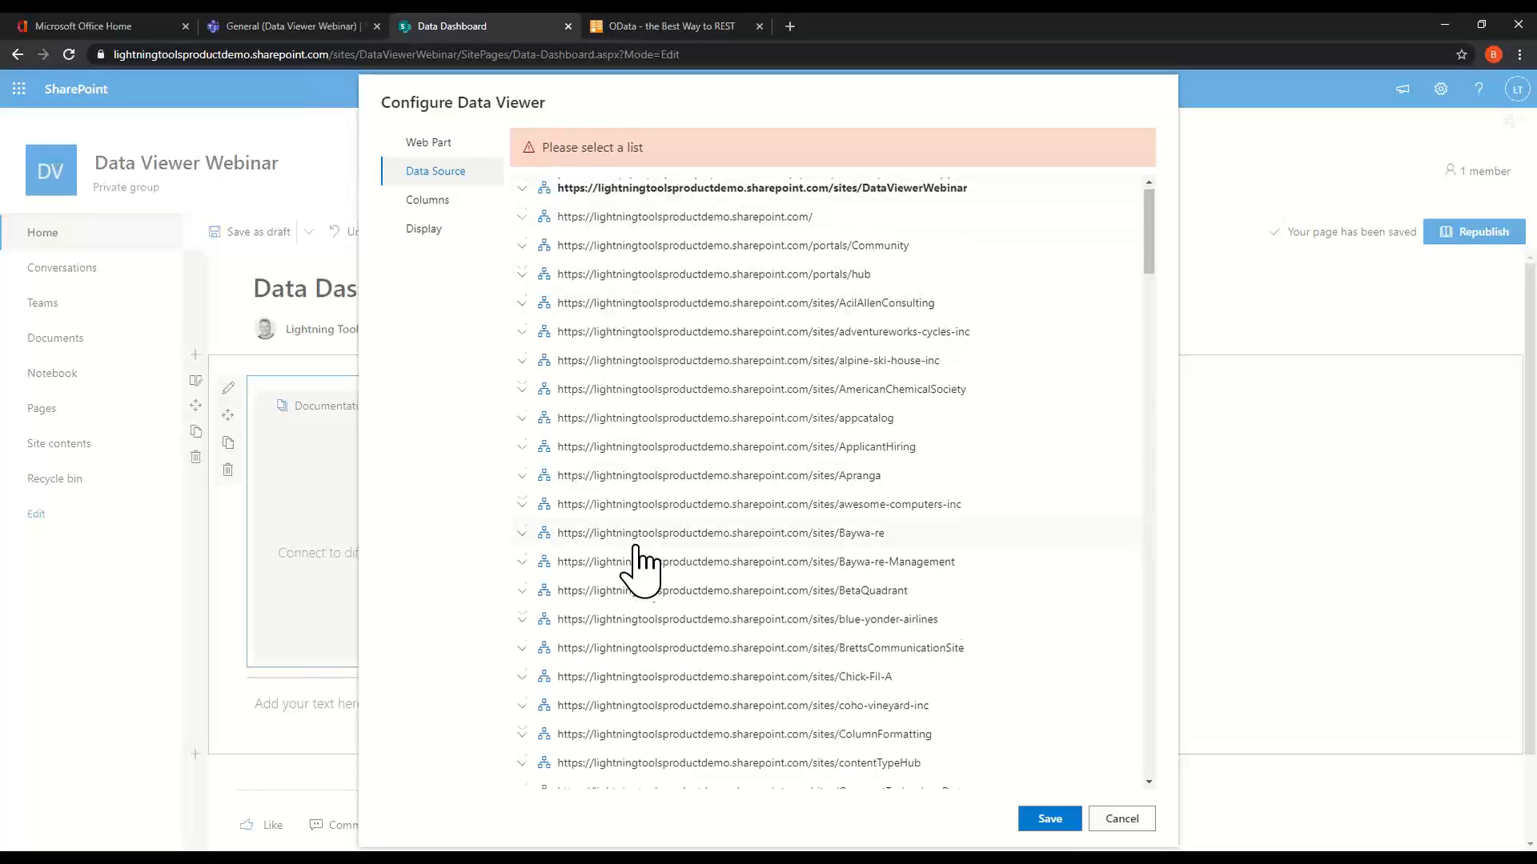
pyautogui.scroll(-2, 640, 560)
pyautogui.scroll(2, 634, 566)
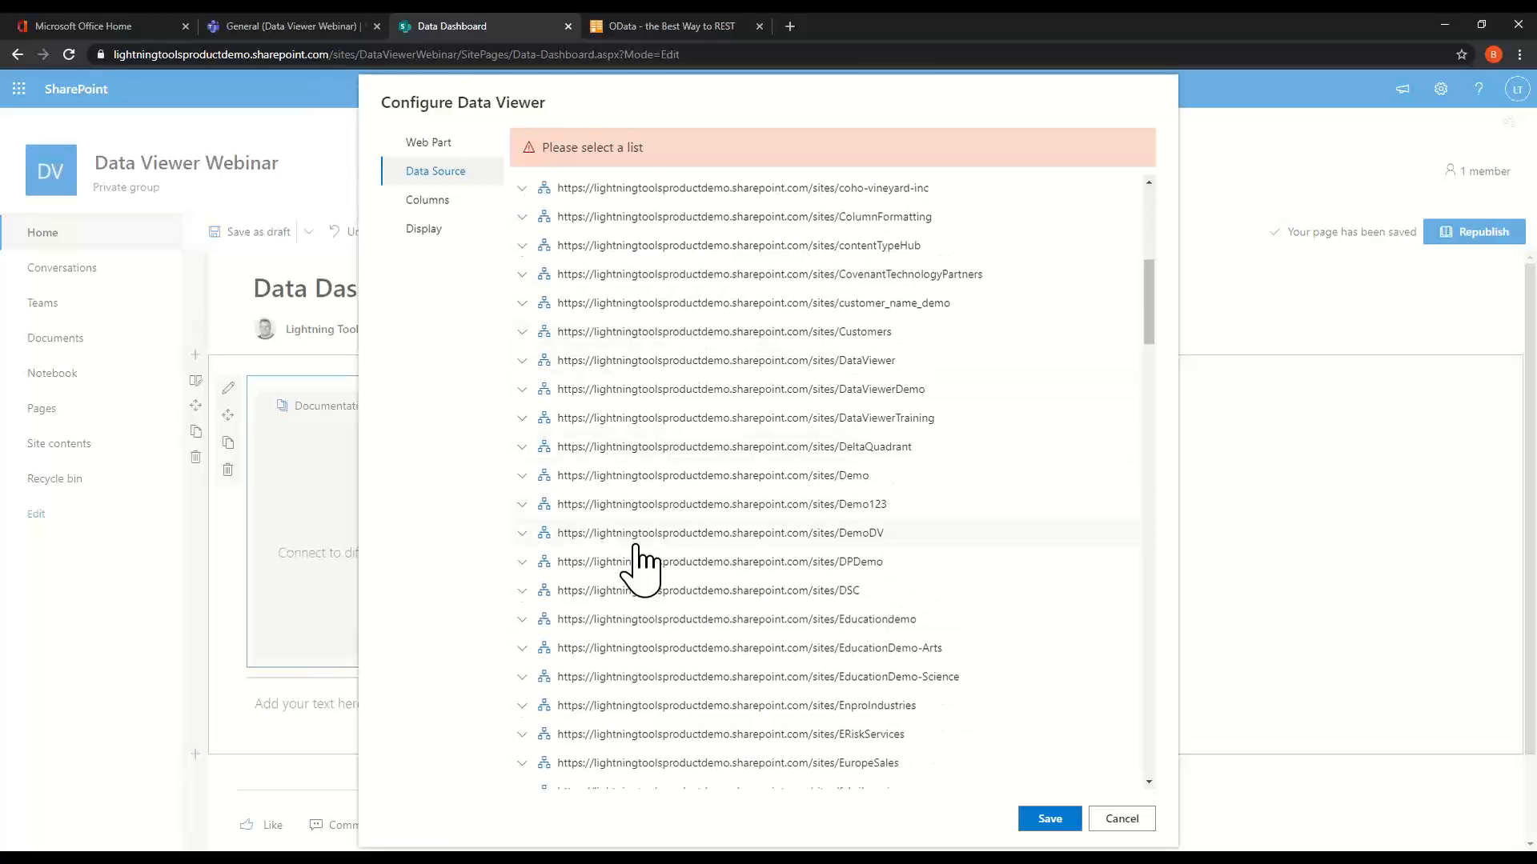
pyautogui.click(524, 367)
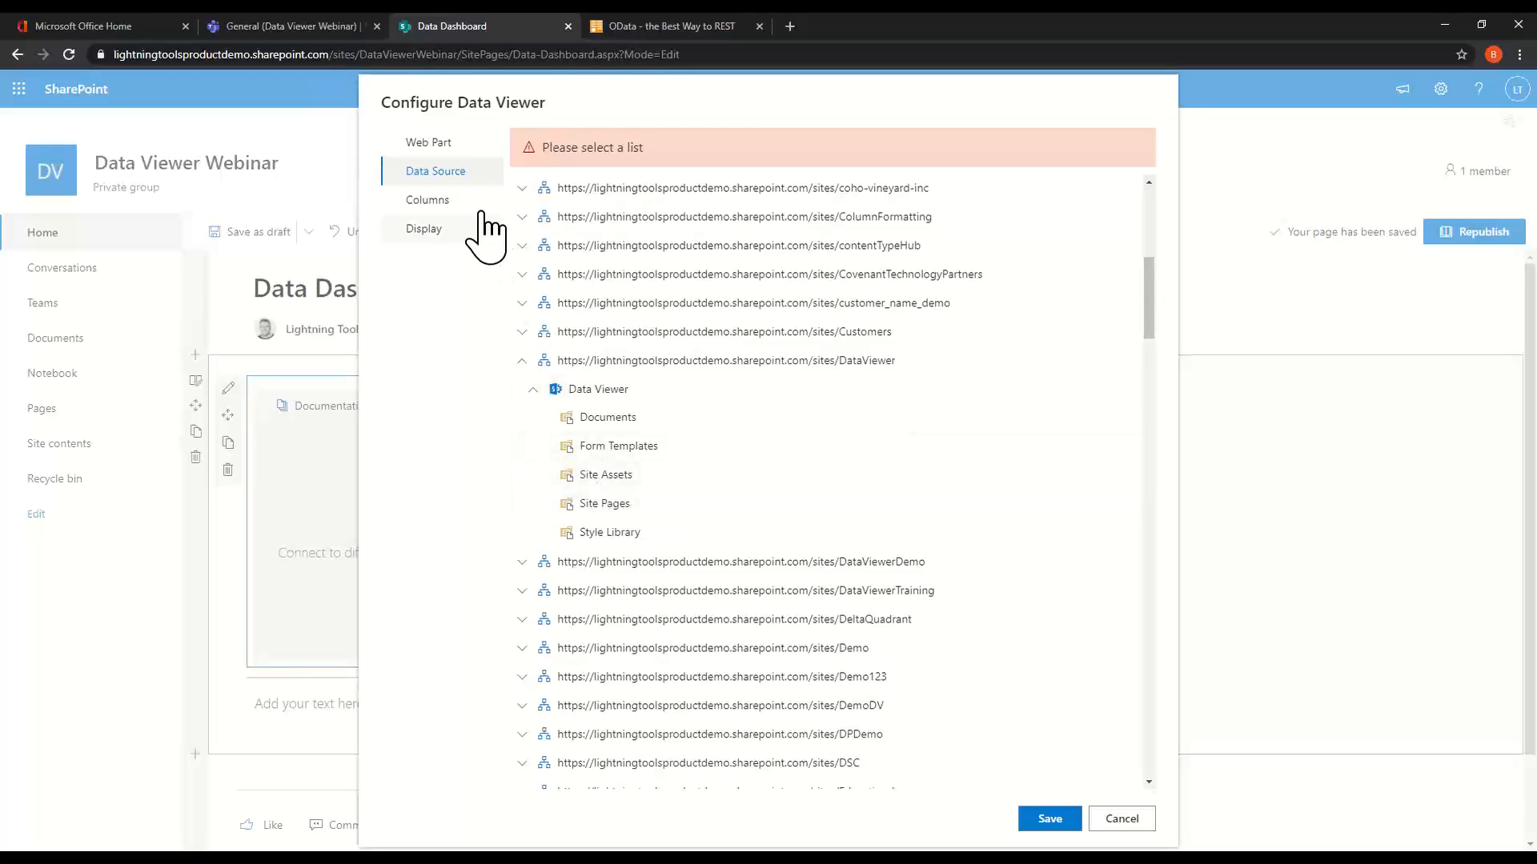
# Switch the data source provider to Microsoft Excel and view its data source settings.
pyautogui.click(442, 149)
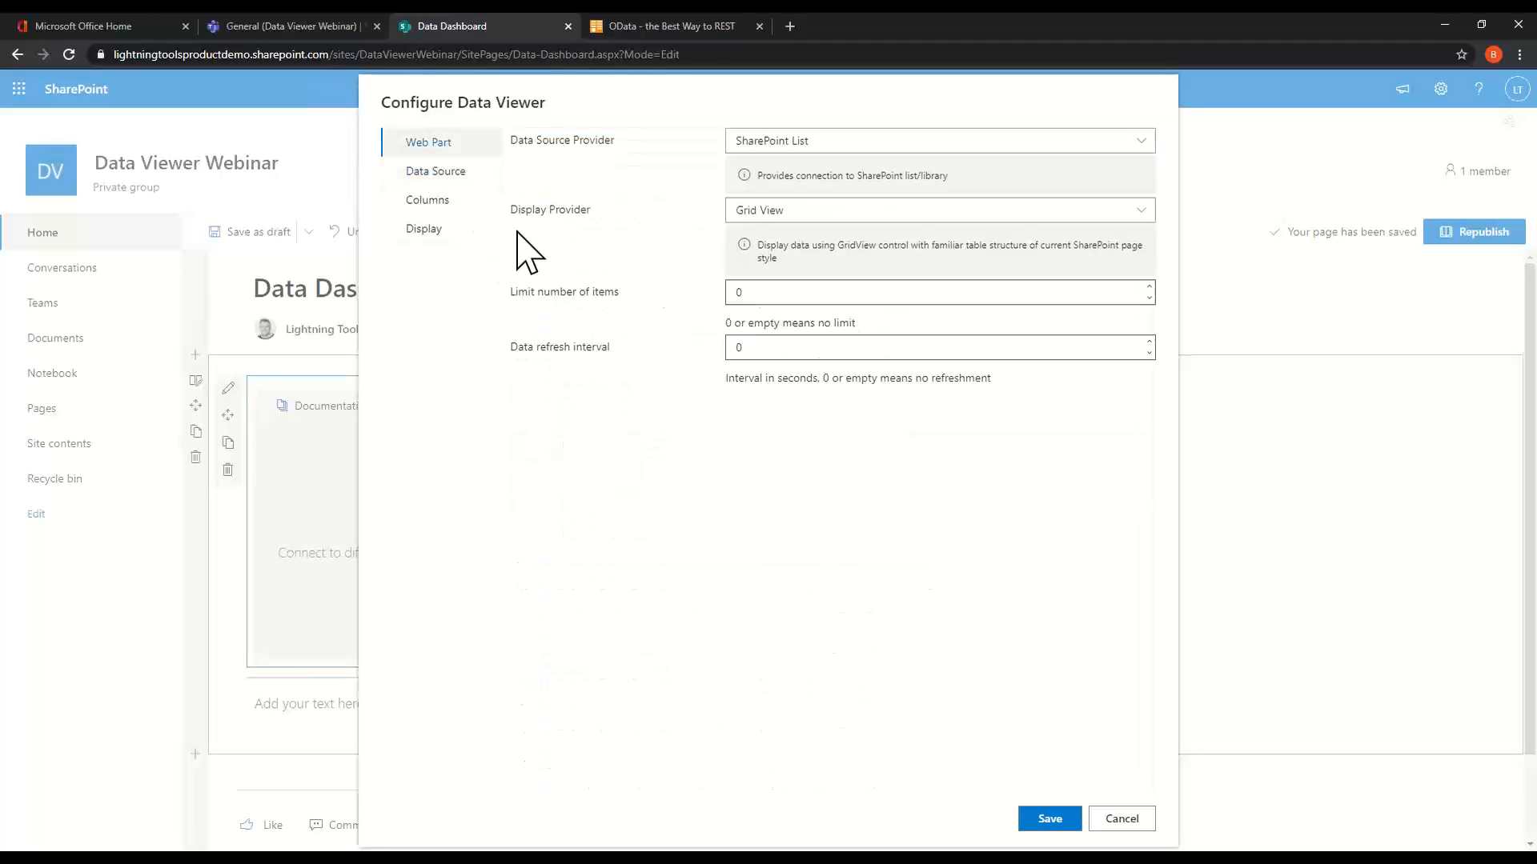
pyautogui.click(791, 146)
pyautogui.click(796, 269)
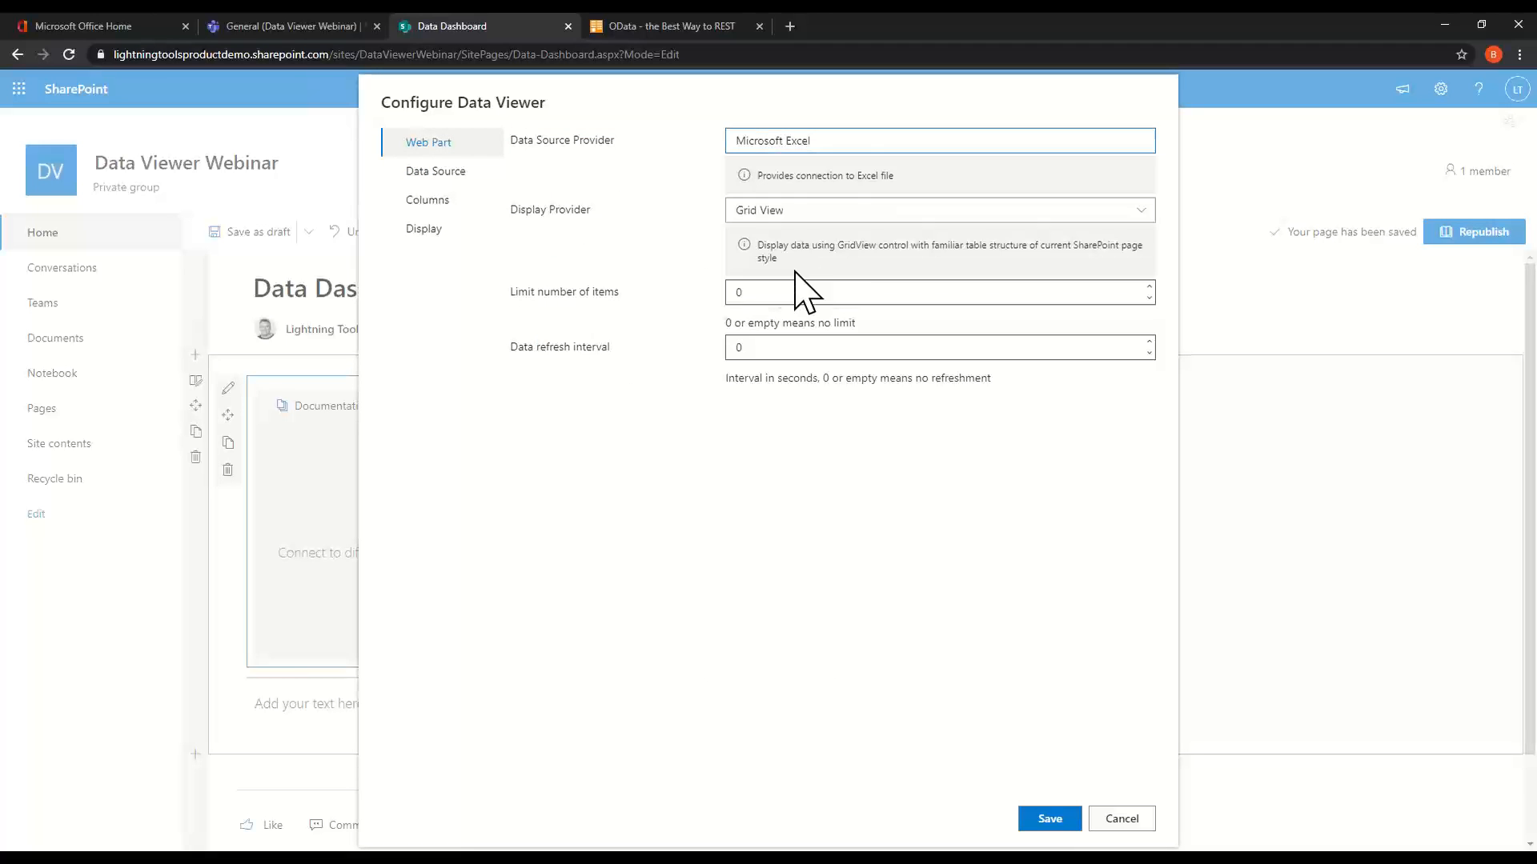
pyautogui.click(488, 172)
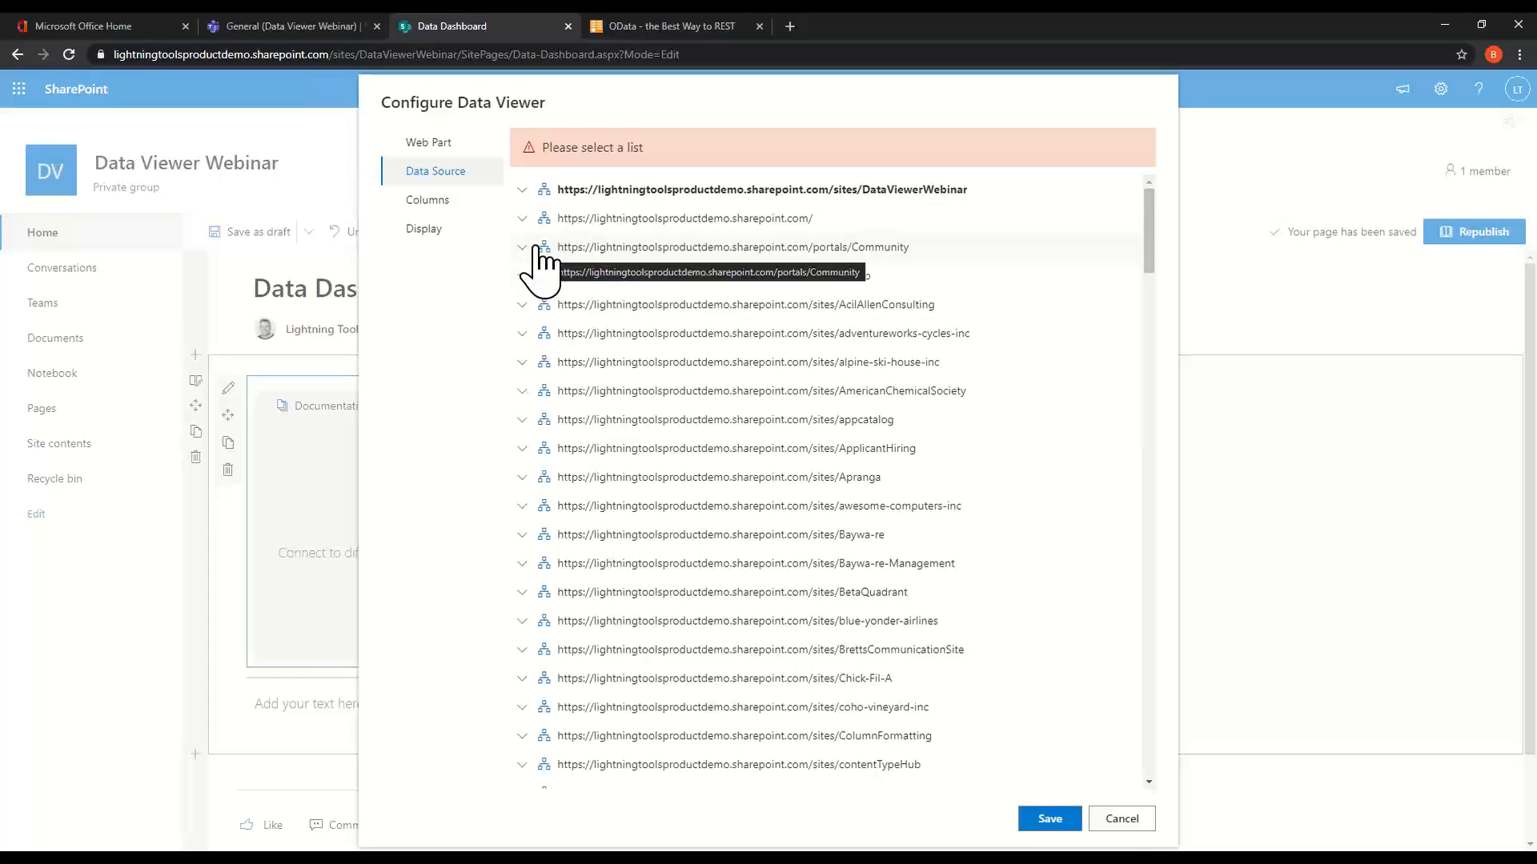
# Switch the data source provider to Business Connectivity Service and view its external content type settings.
pyautogui.click(432, 143)
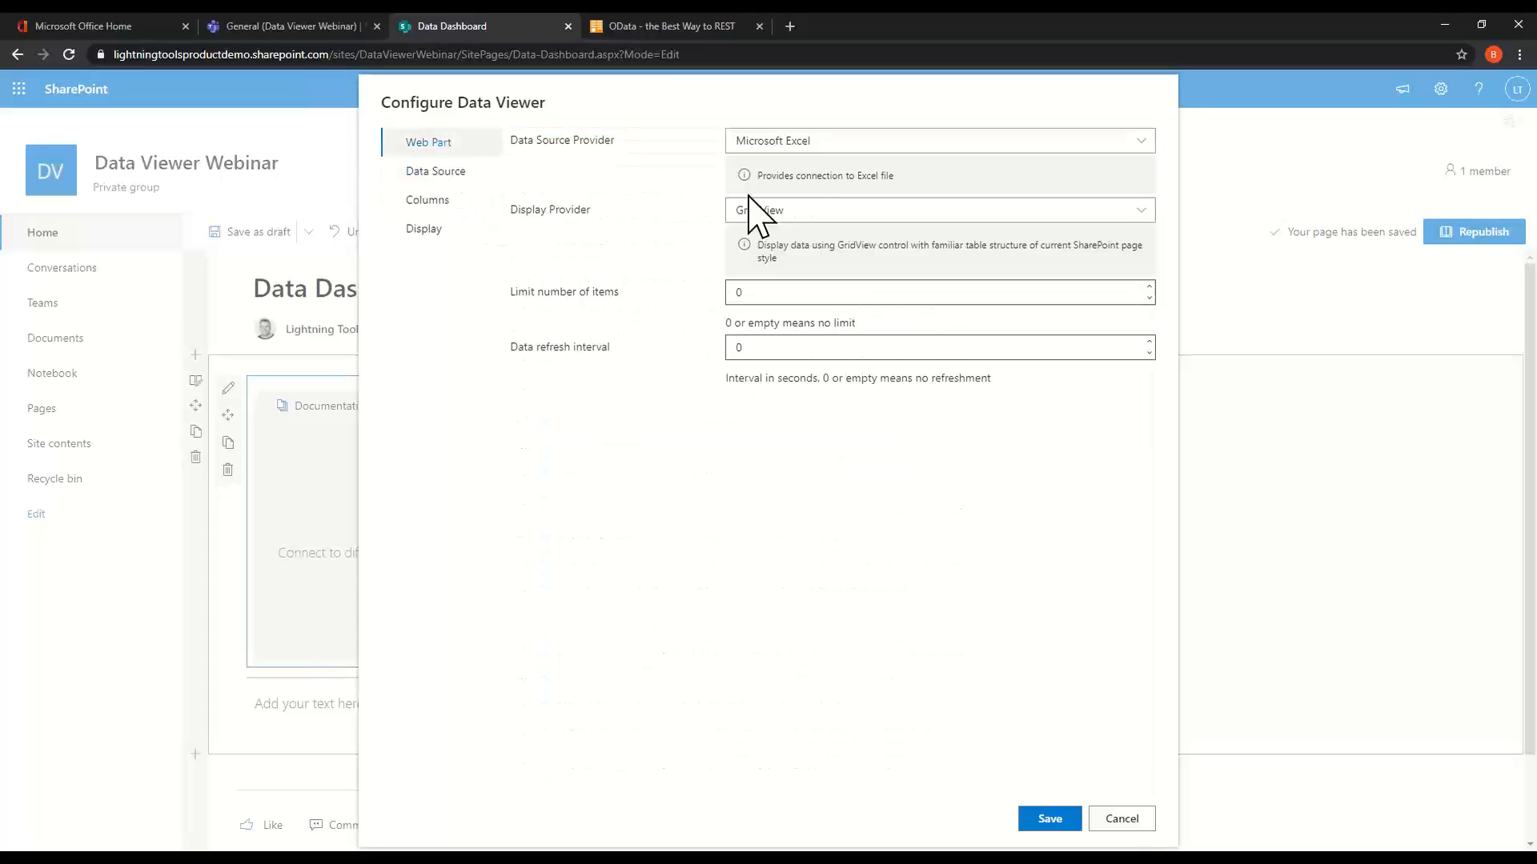
pyautogui.click(796, 144)
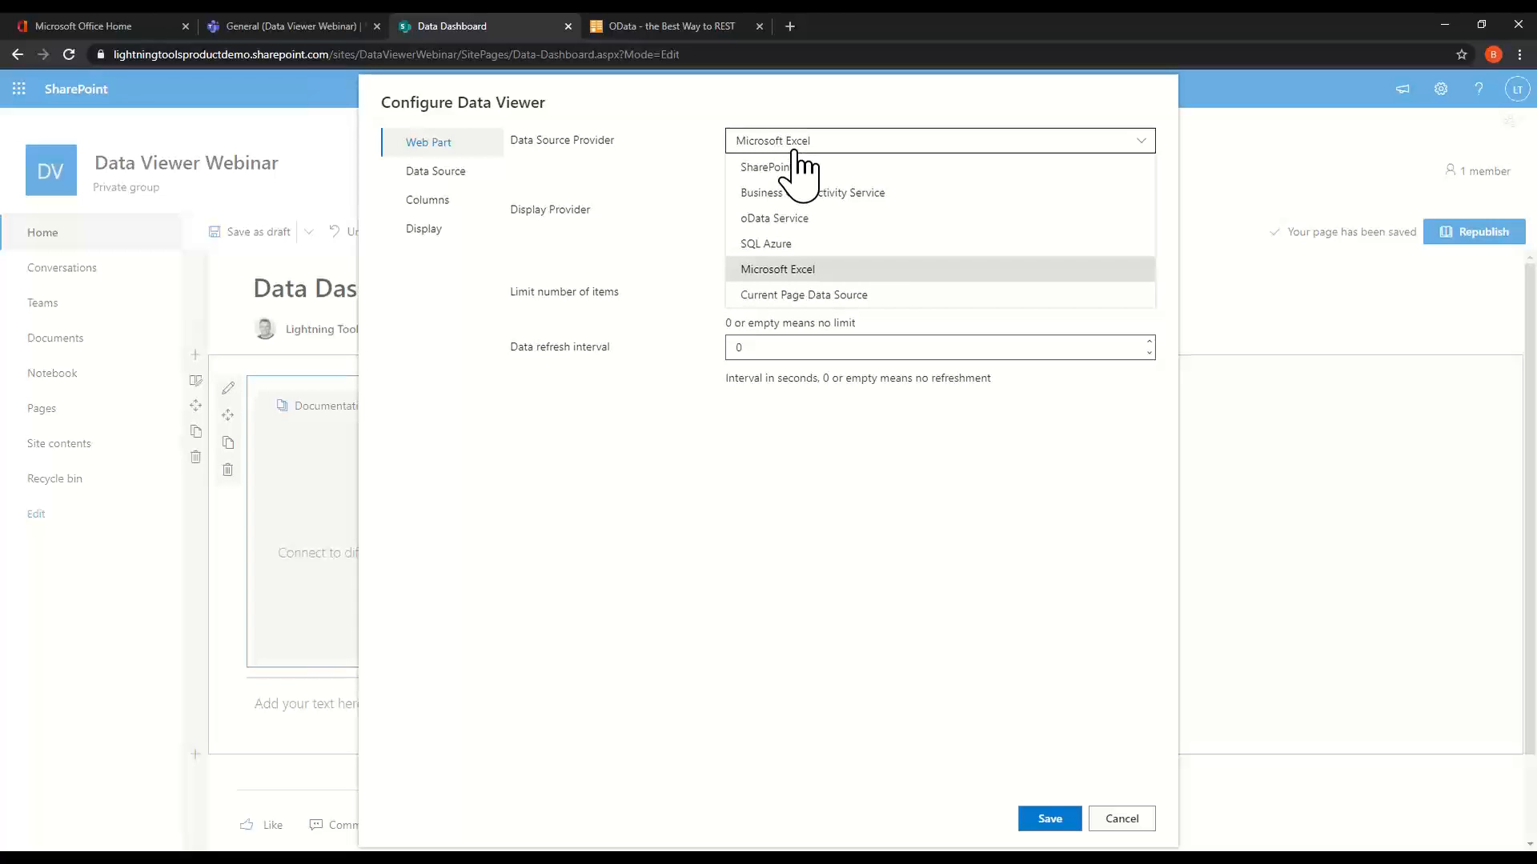
pyautogui.click(838, 192)
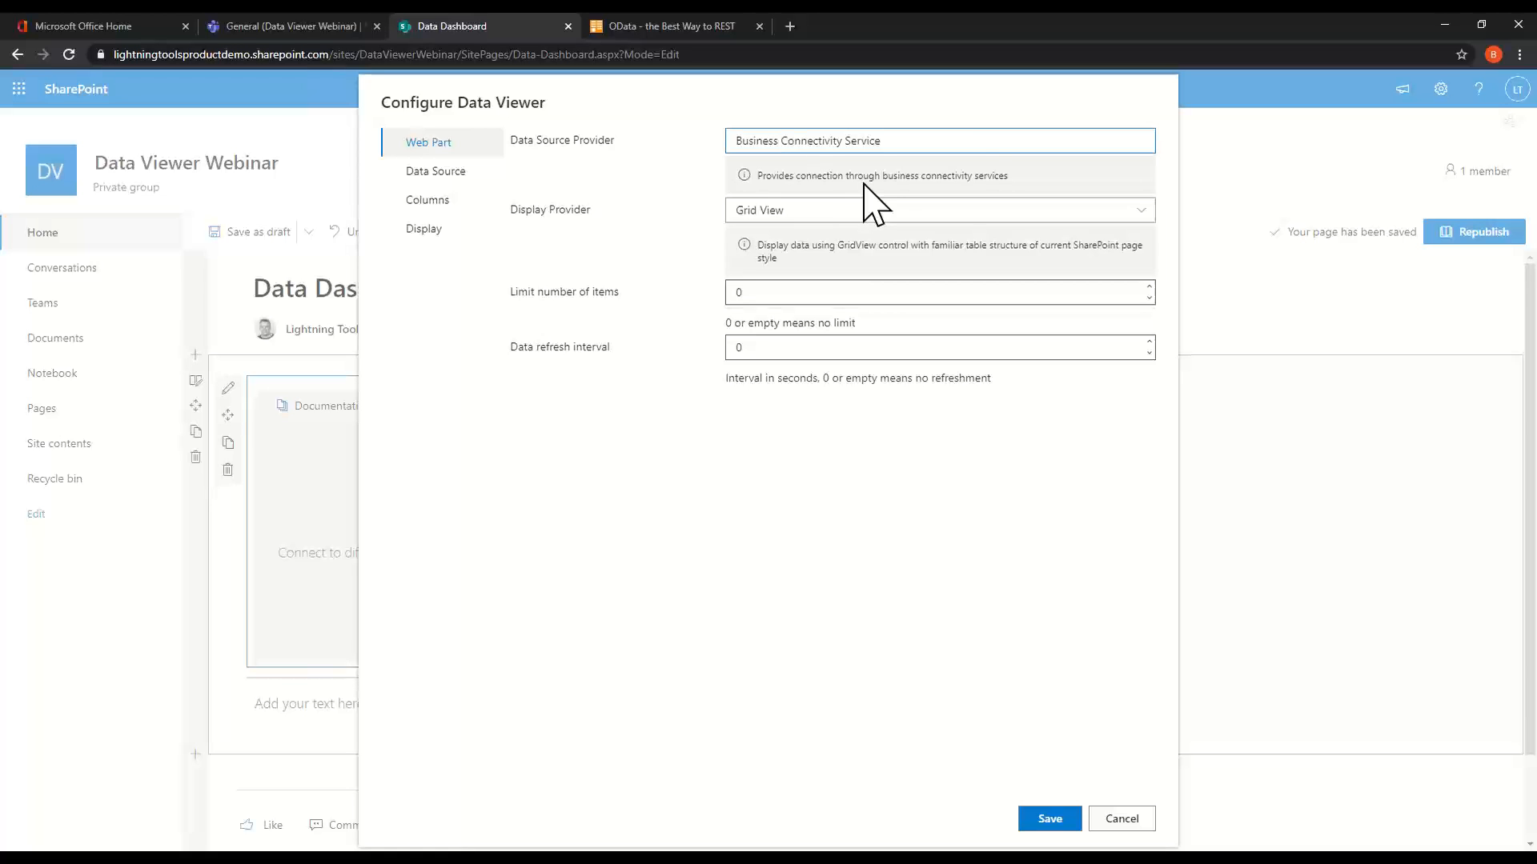
pyautogui.click(425, 173)
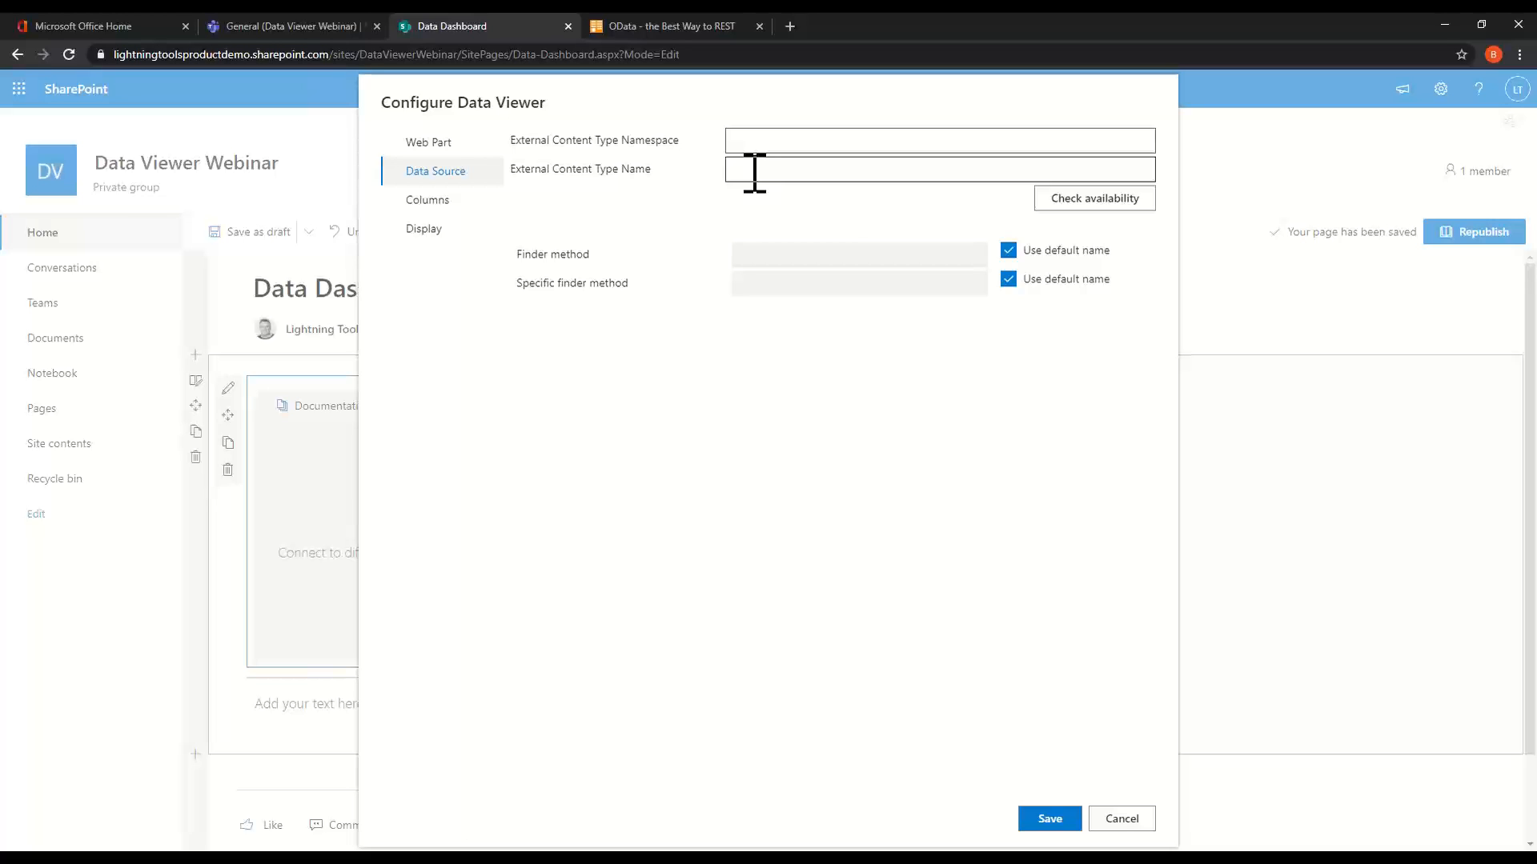
# Switch the data source provider to SQL Azure and view its server and database connection settings.
pyautogui.click(442, 141)
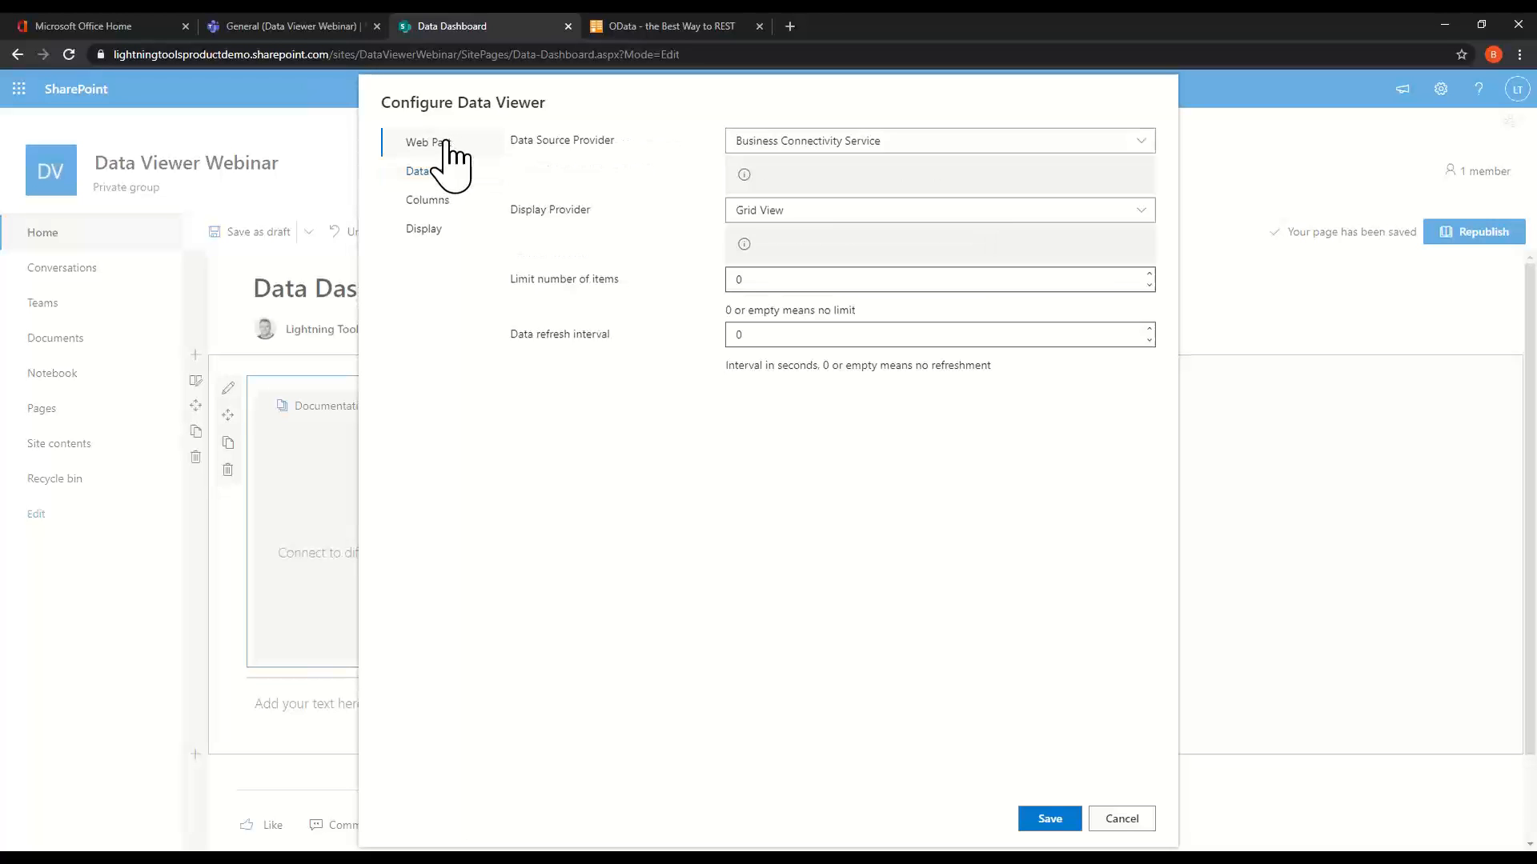
pyautogui.click(882, 144)
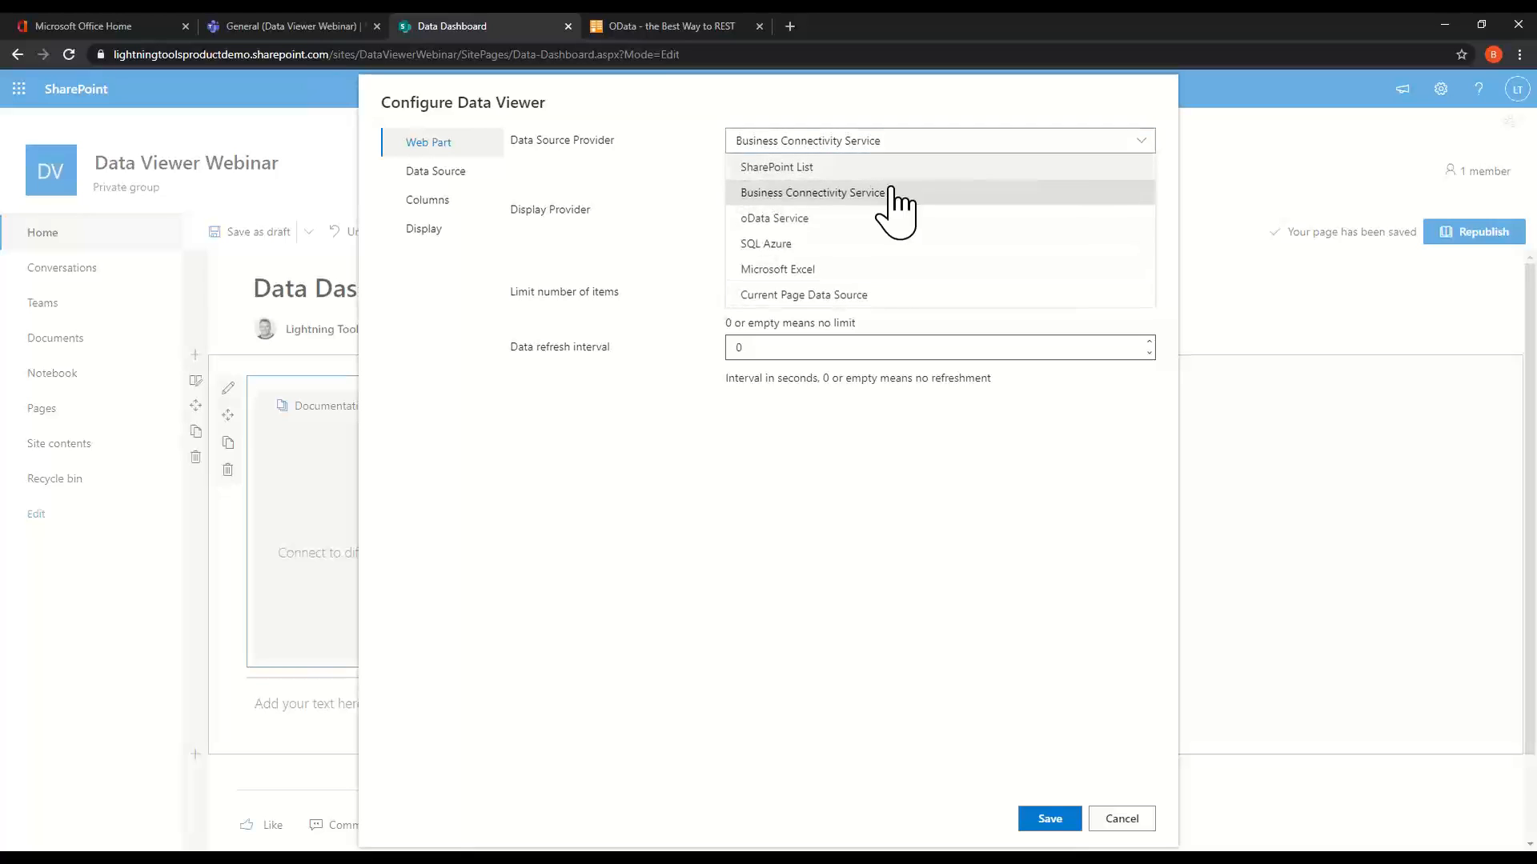
pyautogui.click(874, 243)
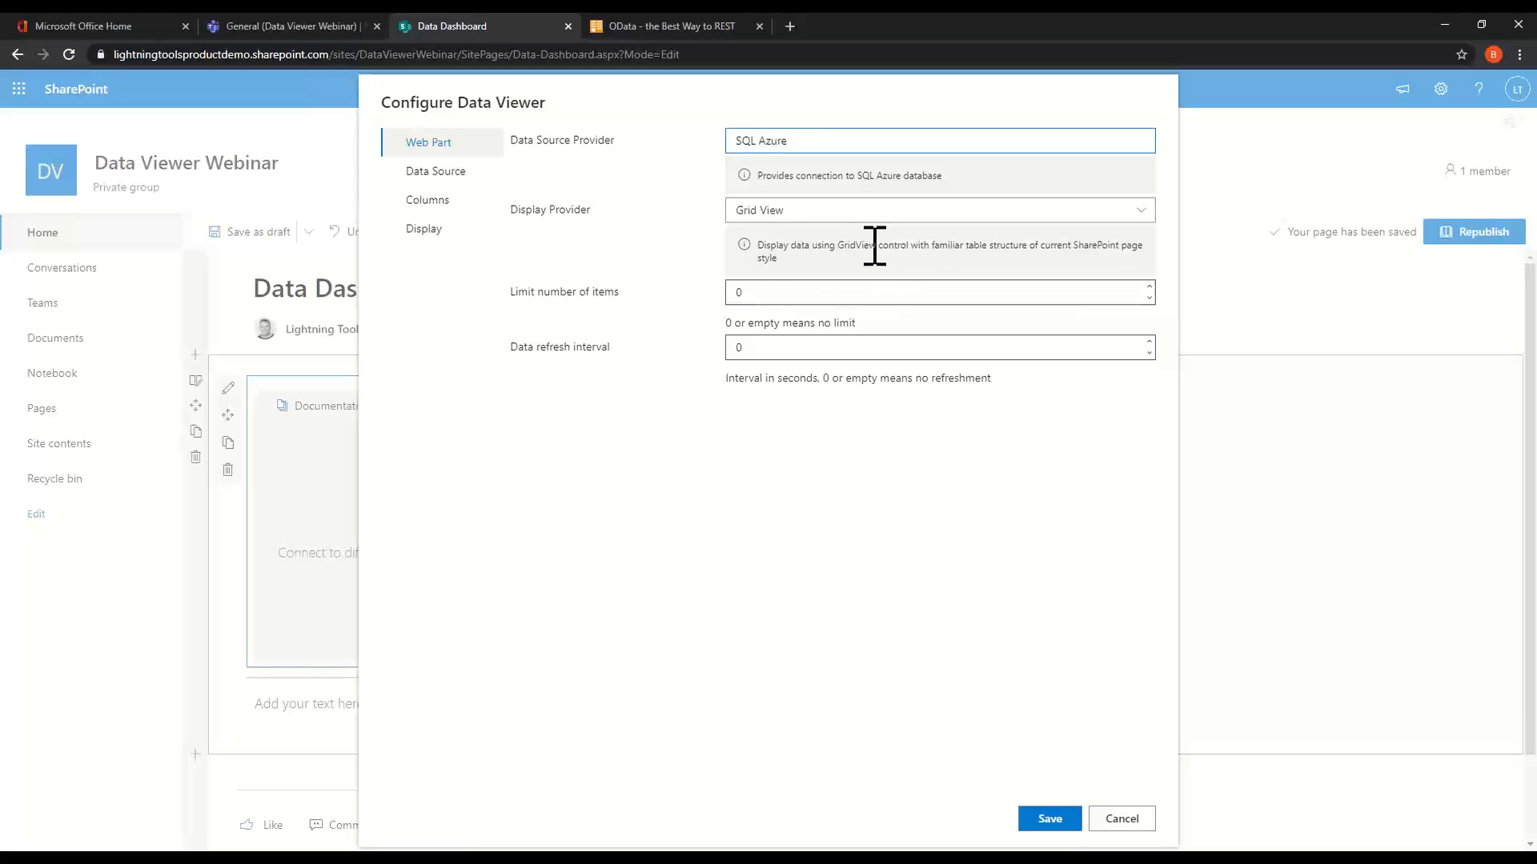
pyautogui.click(415, 178)
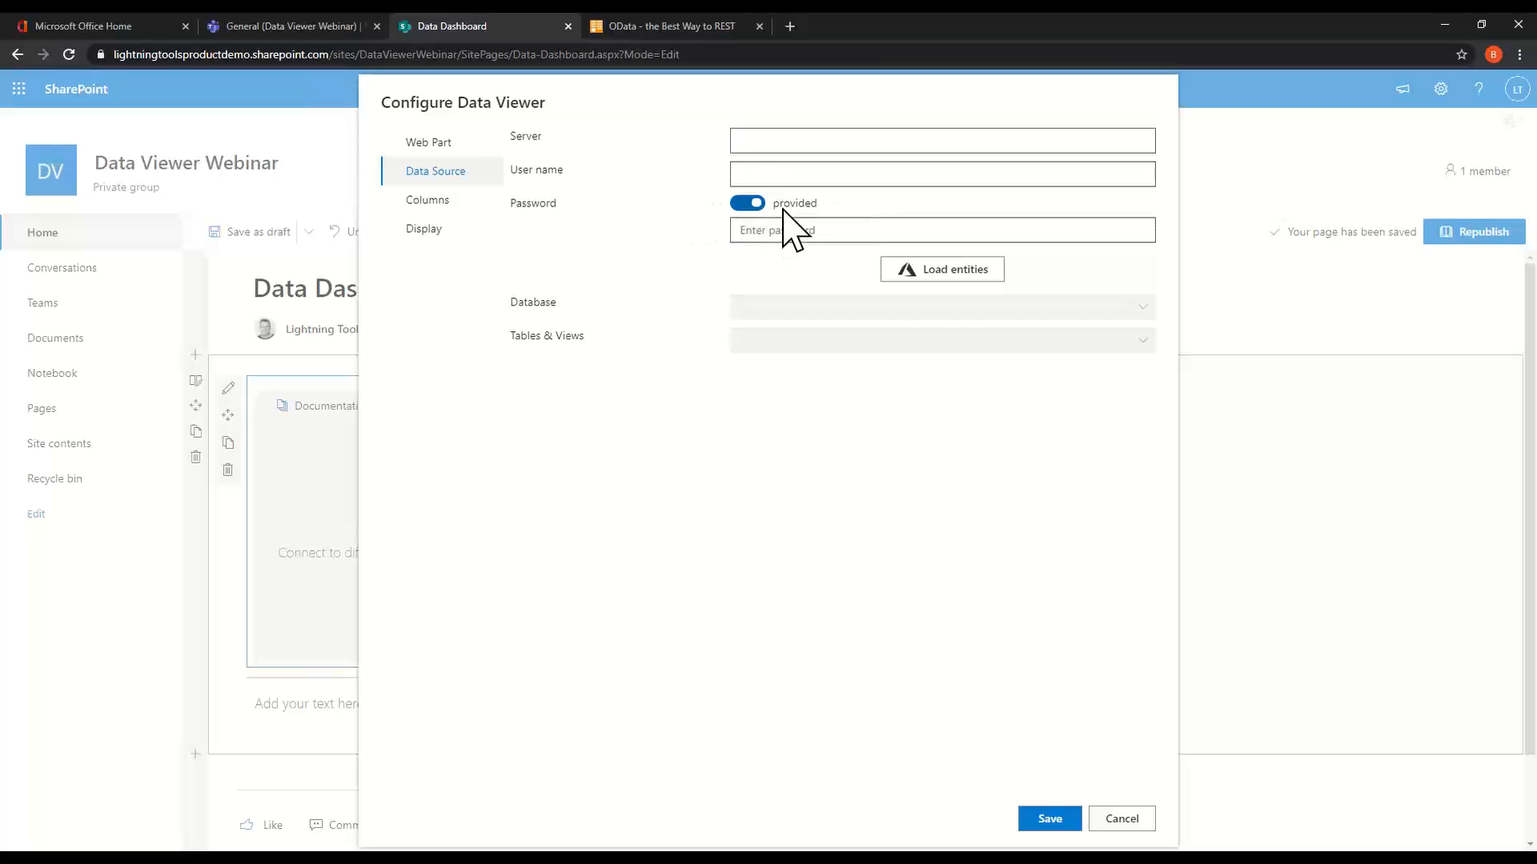
# Switch the data source provider to oData Service and view its service URL and entity settings.
pyautogui.click(423, 147)
pyautogui.click(826, 148)
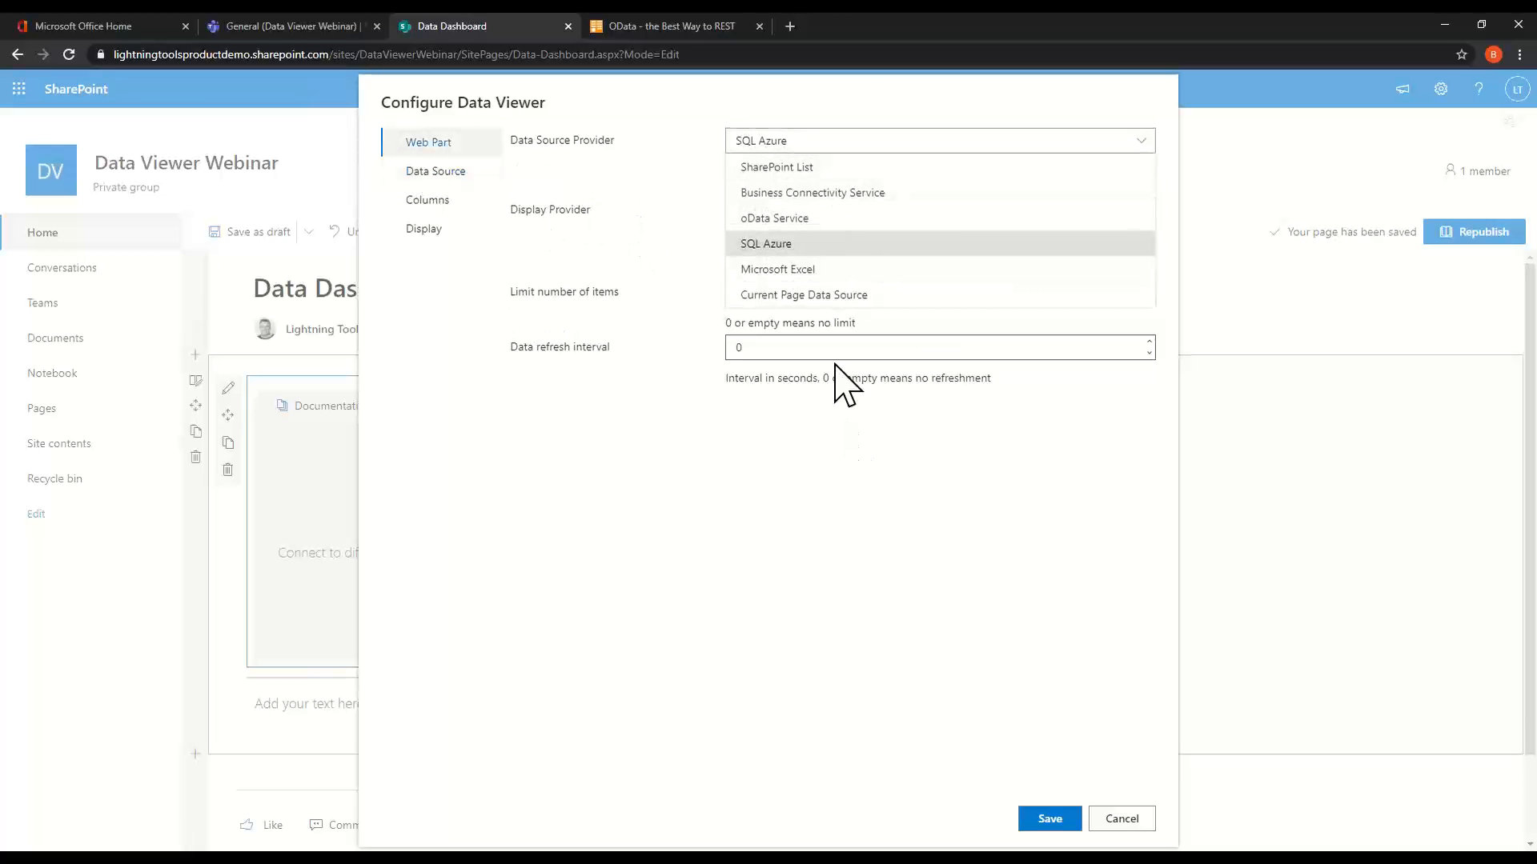
pyautogui.click(824, 219)
pyautogui.click(493, 179)
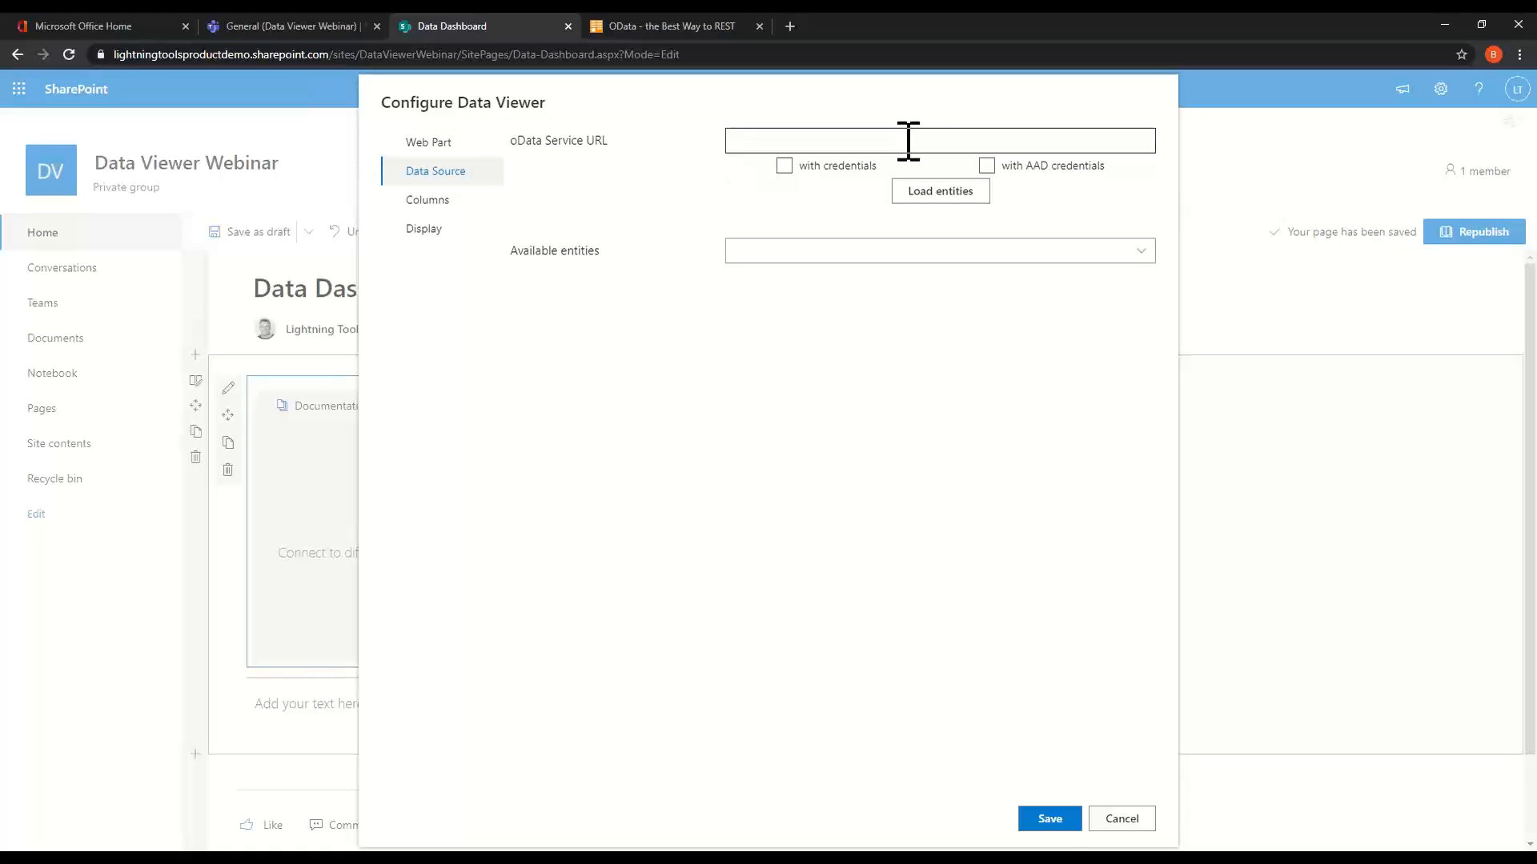
# Set the web part's data source provider to Microsoft Excel and its display provider to Charts view.
pyautogui.click(449, 147)
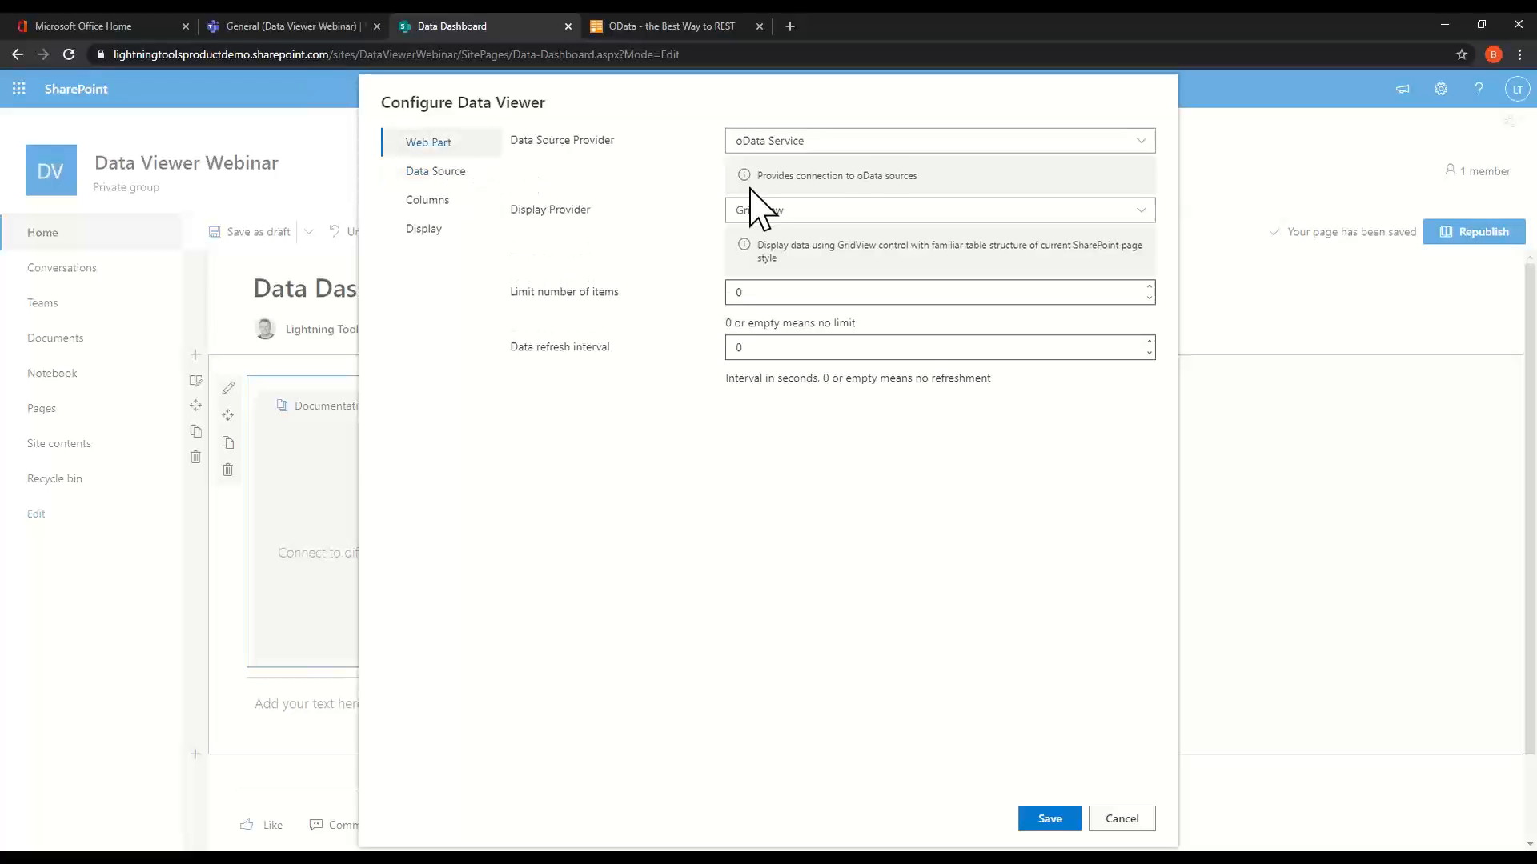
pyautogui.click(865, 144)
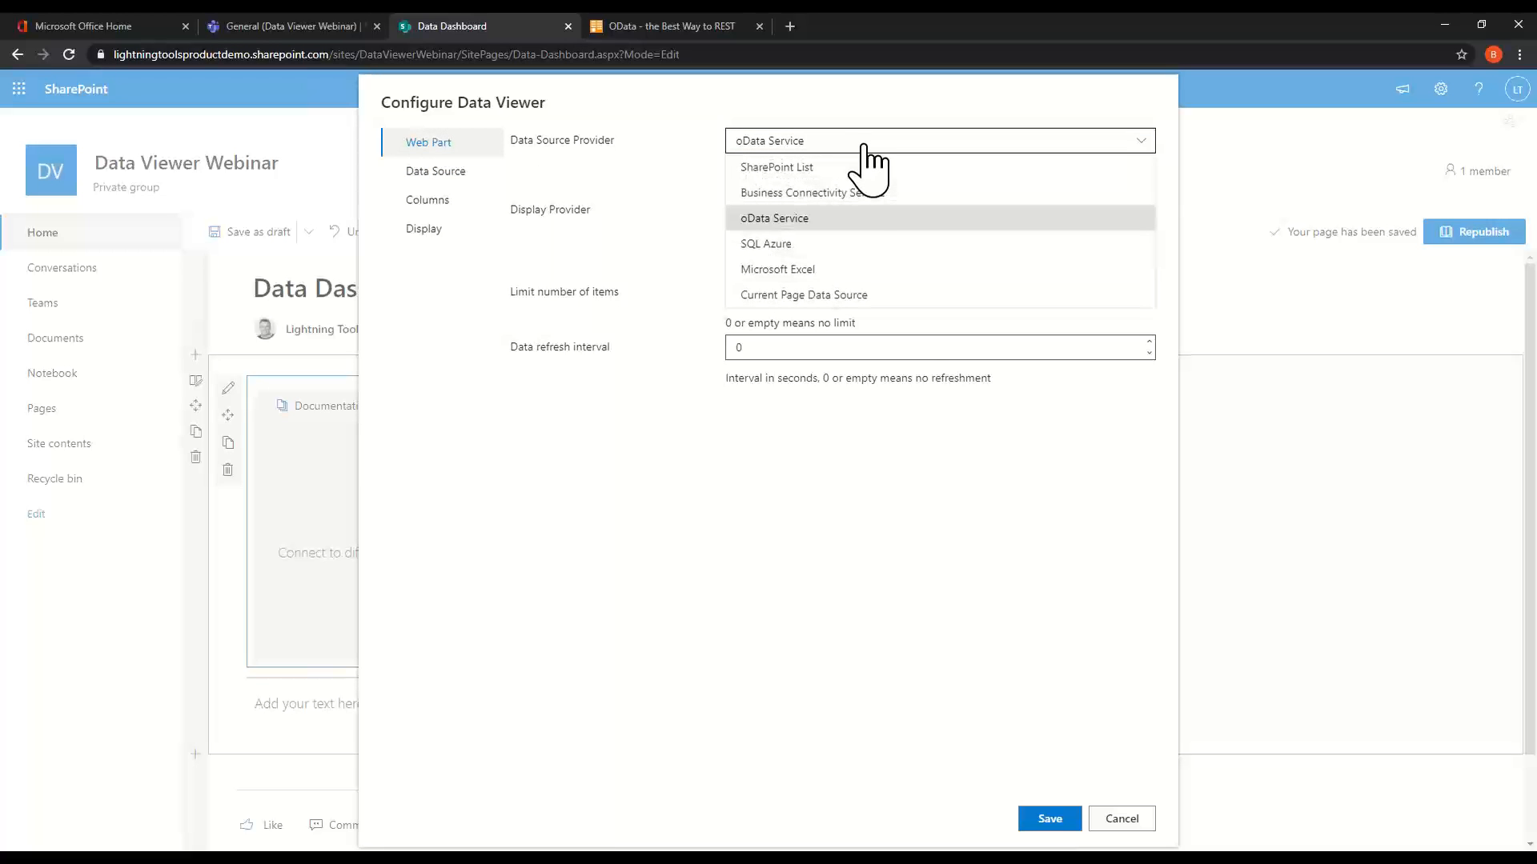
pyautogui.click(850, 269)
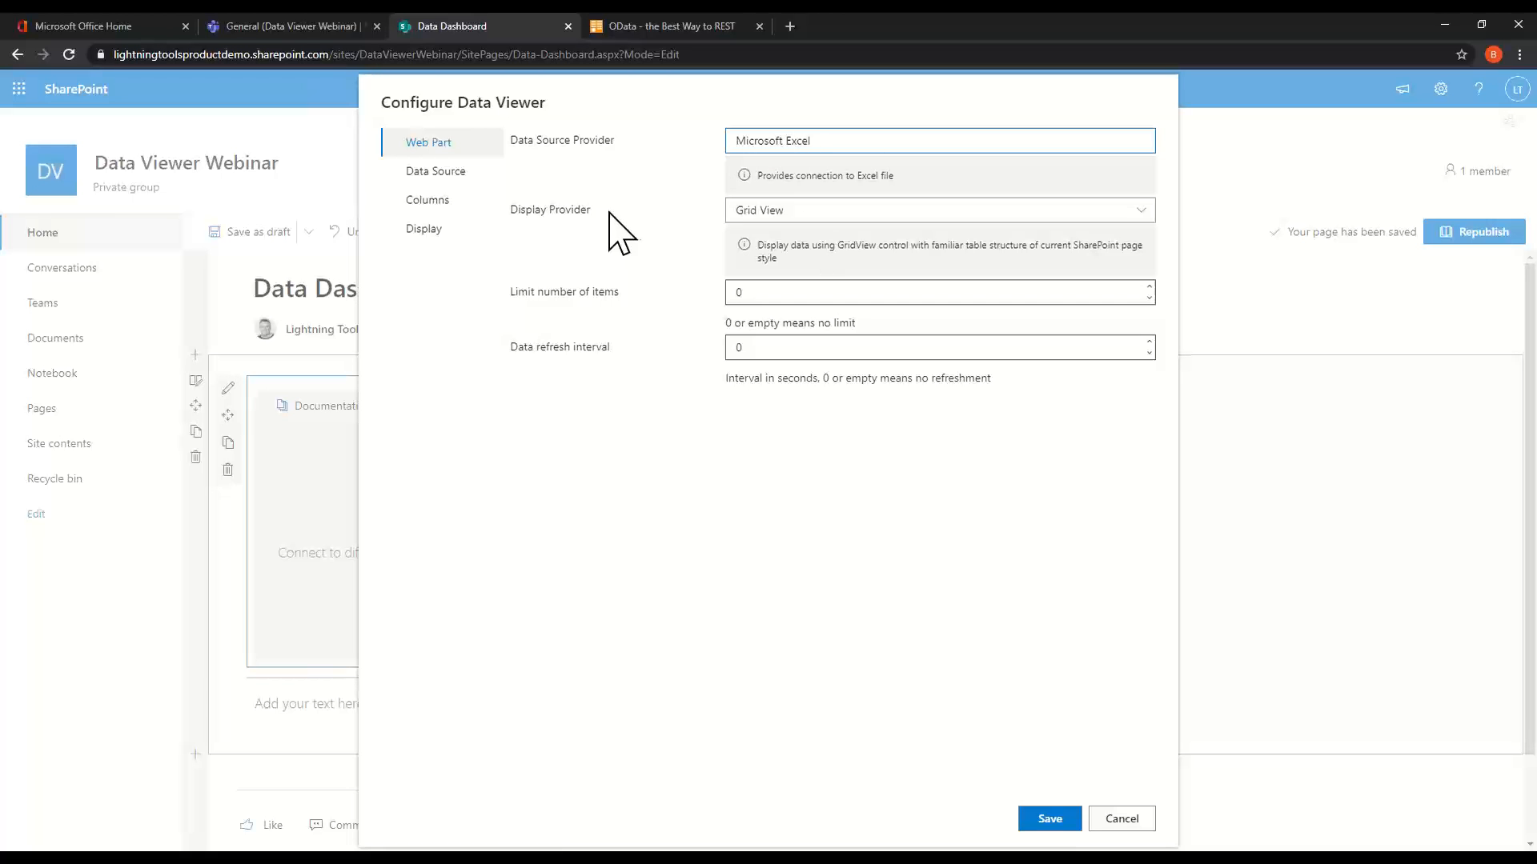
pyautogui.click(770, 215)
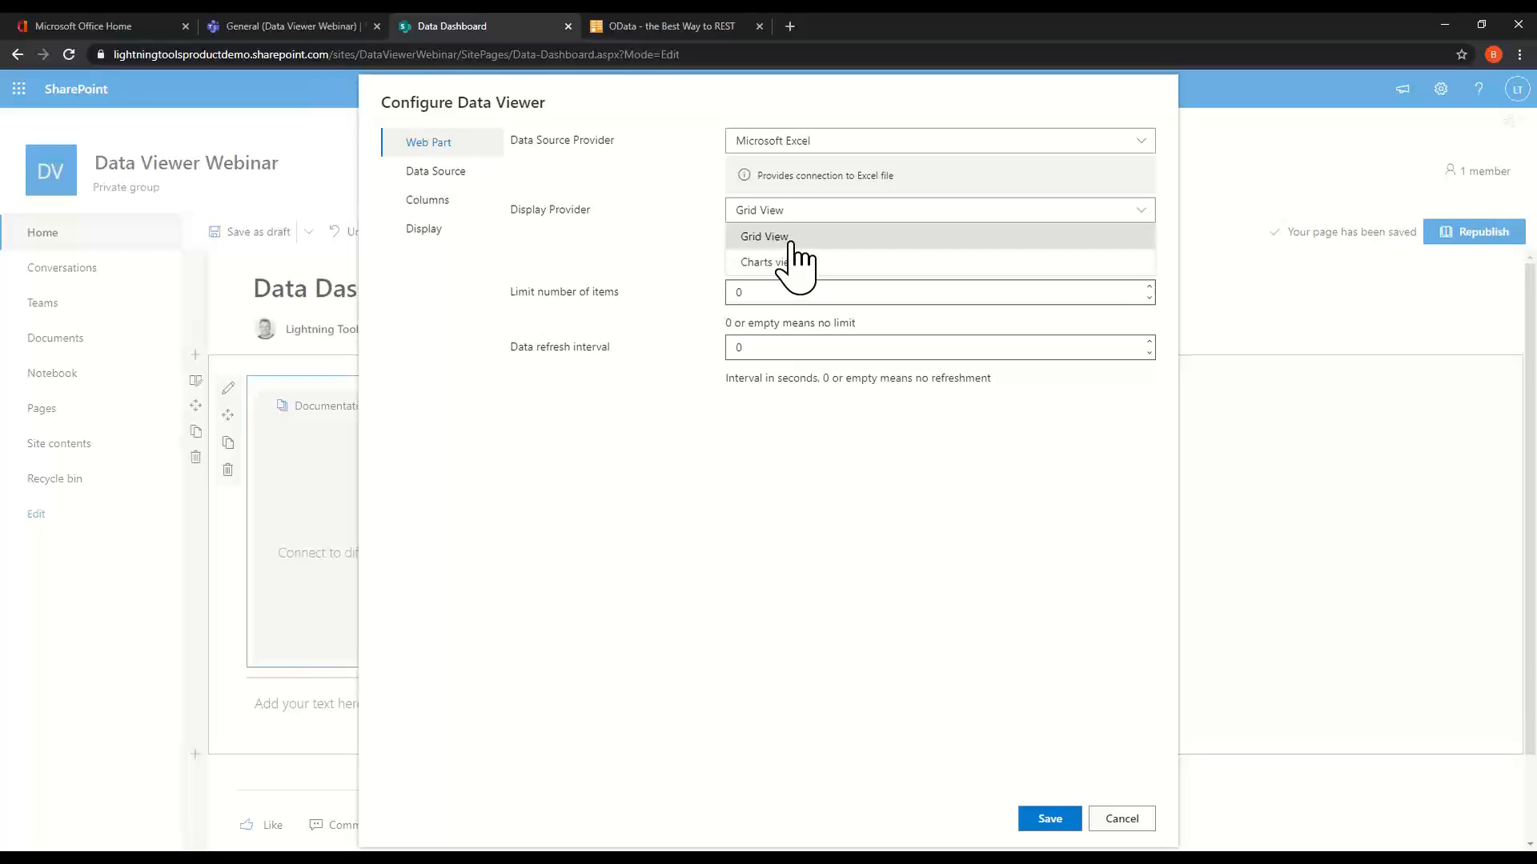
pyautogui.click(827, 262)
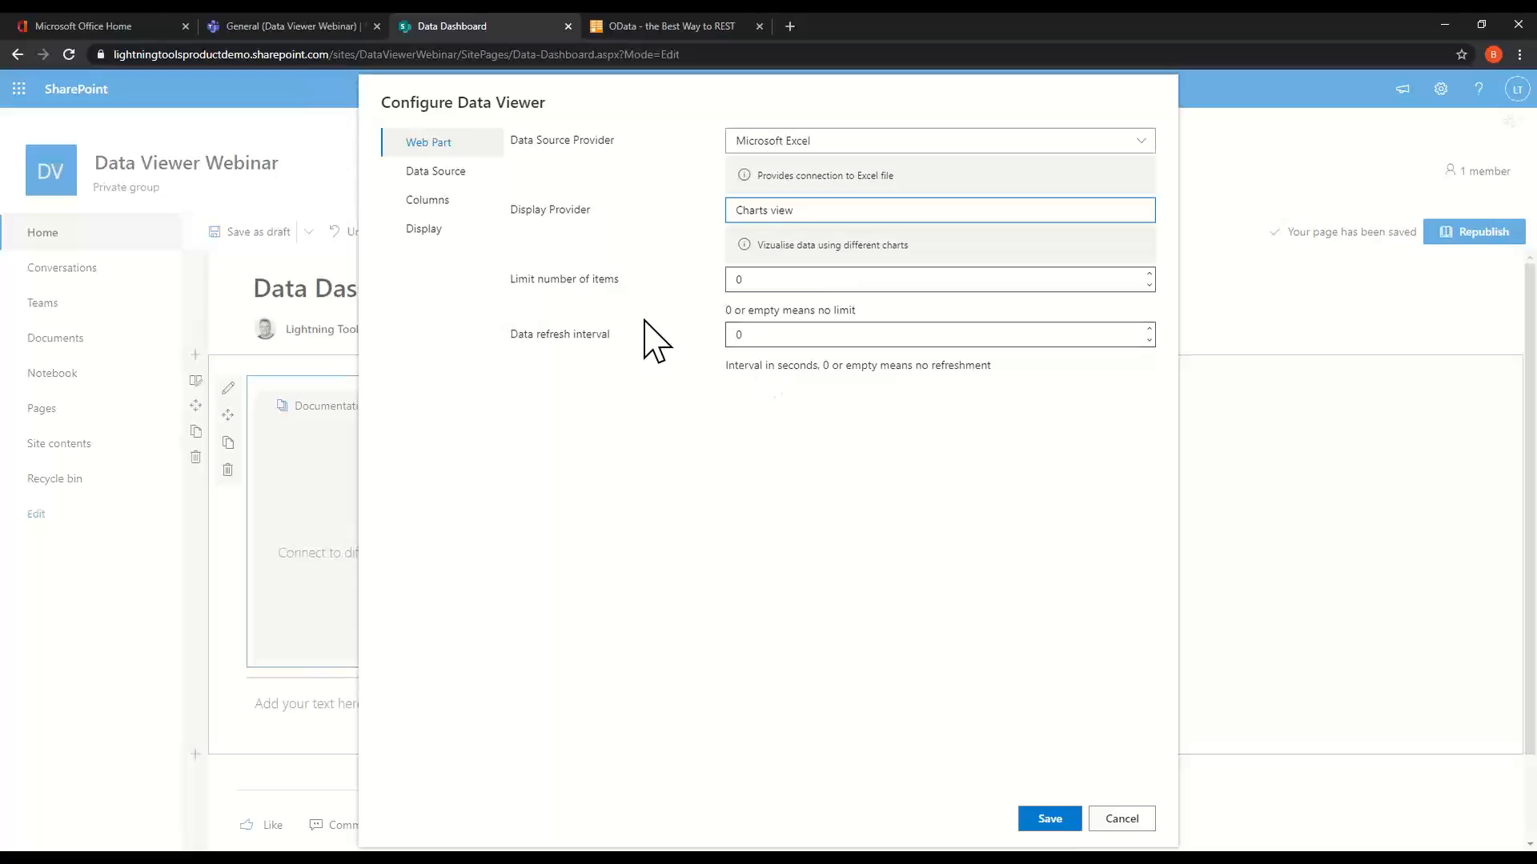
# Choose the Documents library of the Data Viewer site under /sites/DataViewer as the data source.
pyautogui.click(478, 173)
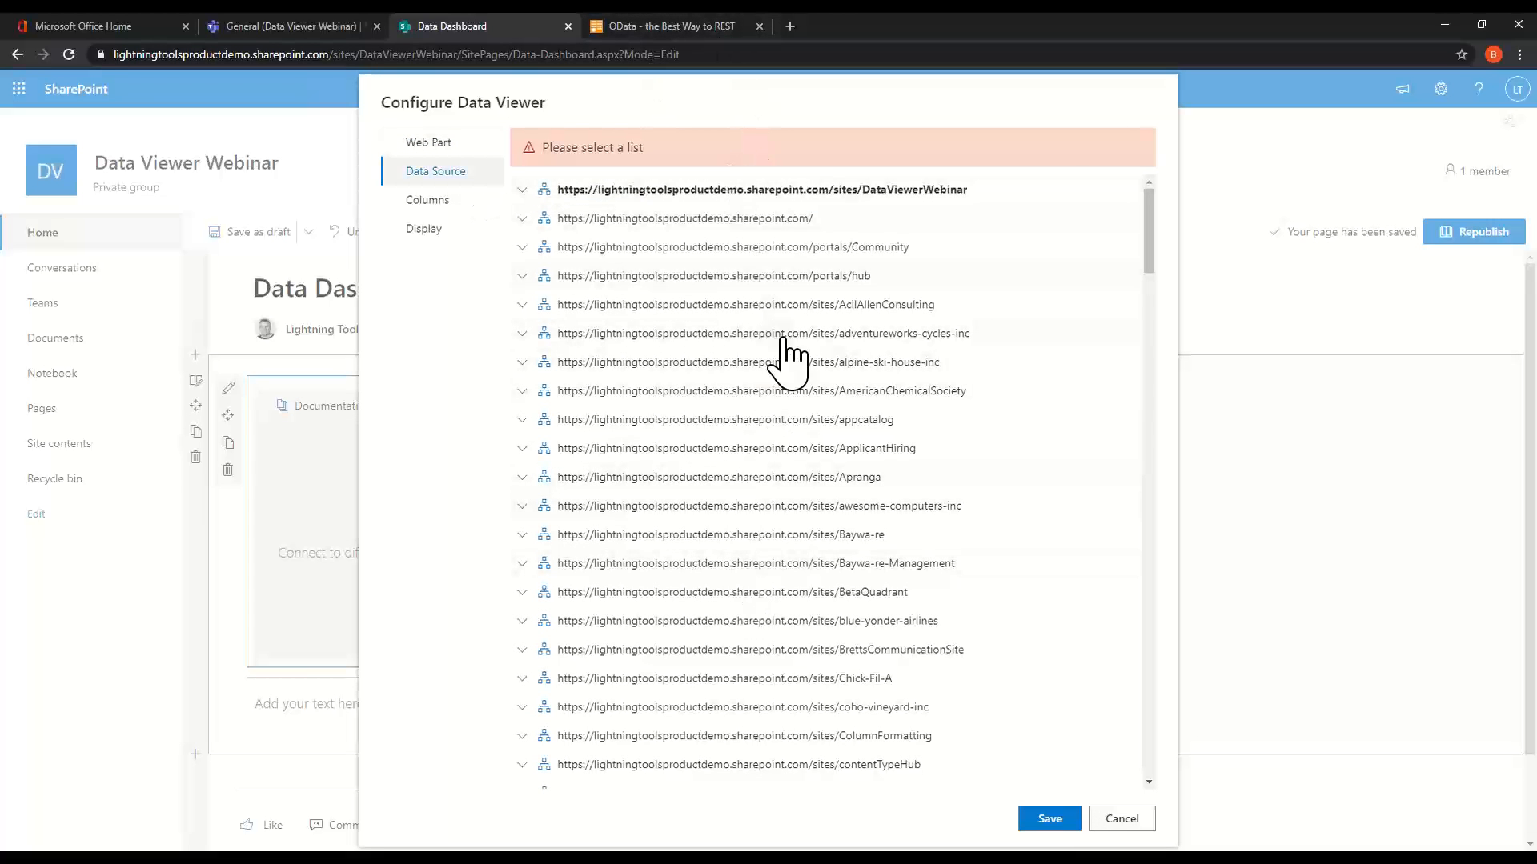
pyautogui.scroll(-1, 792, 415)
pyautogui.scroll(-5, 793, 416)
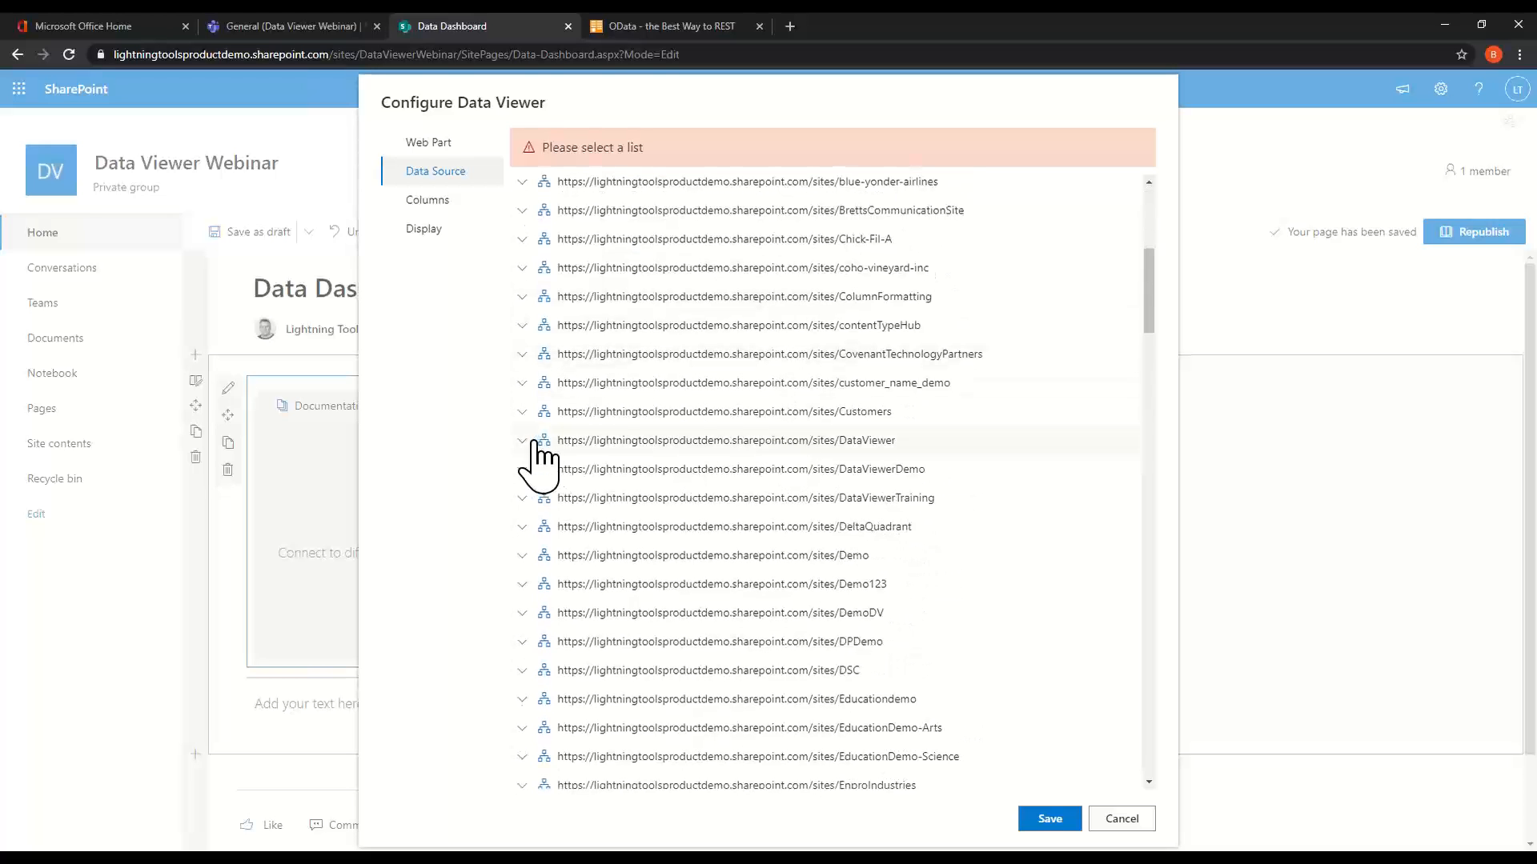
pyautogui.click(527, 441)
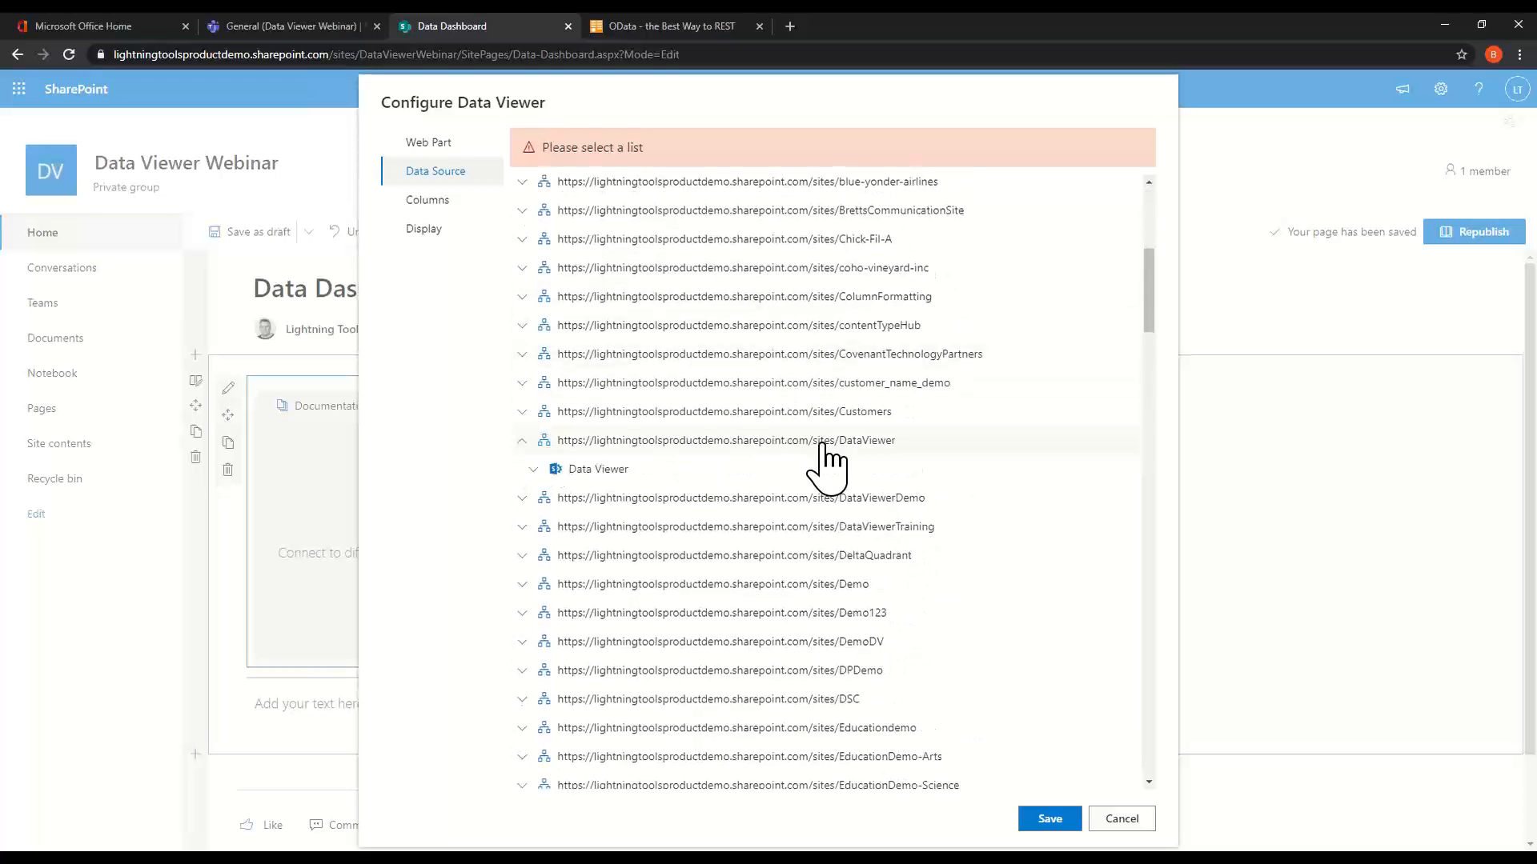
pyautogui.click(533, 469)
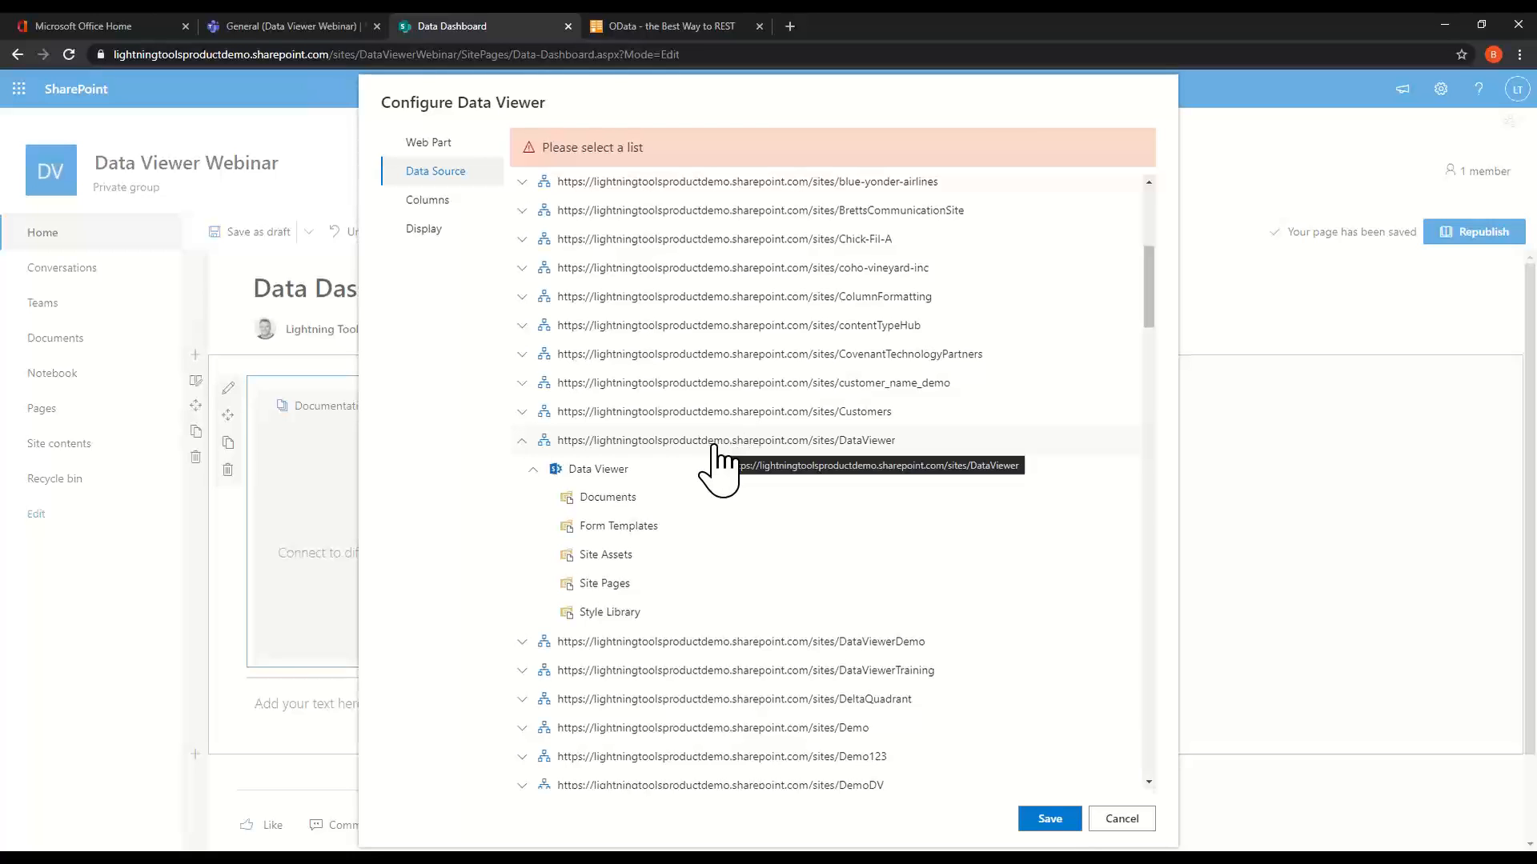
pyautogui.click(653, 506)
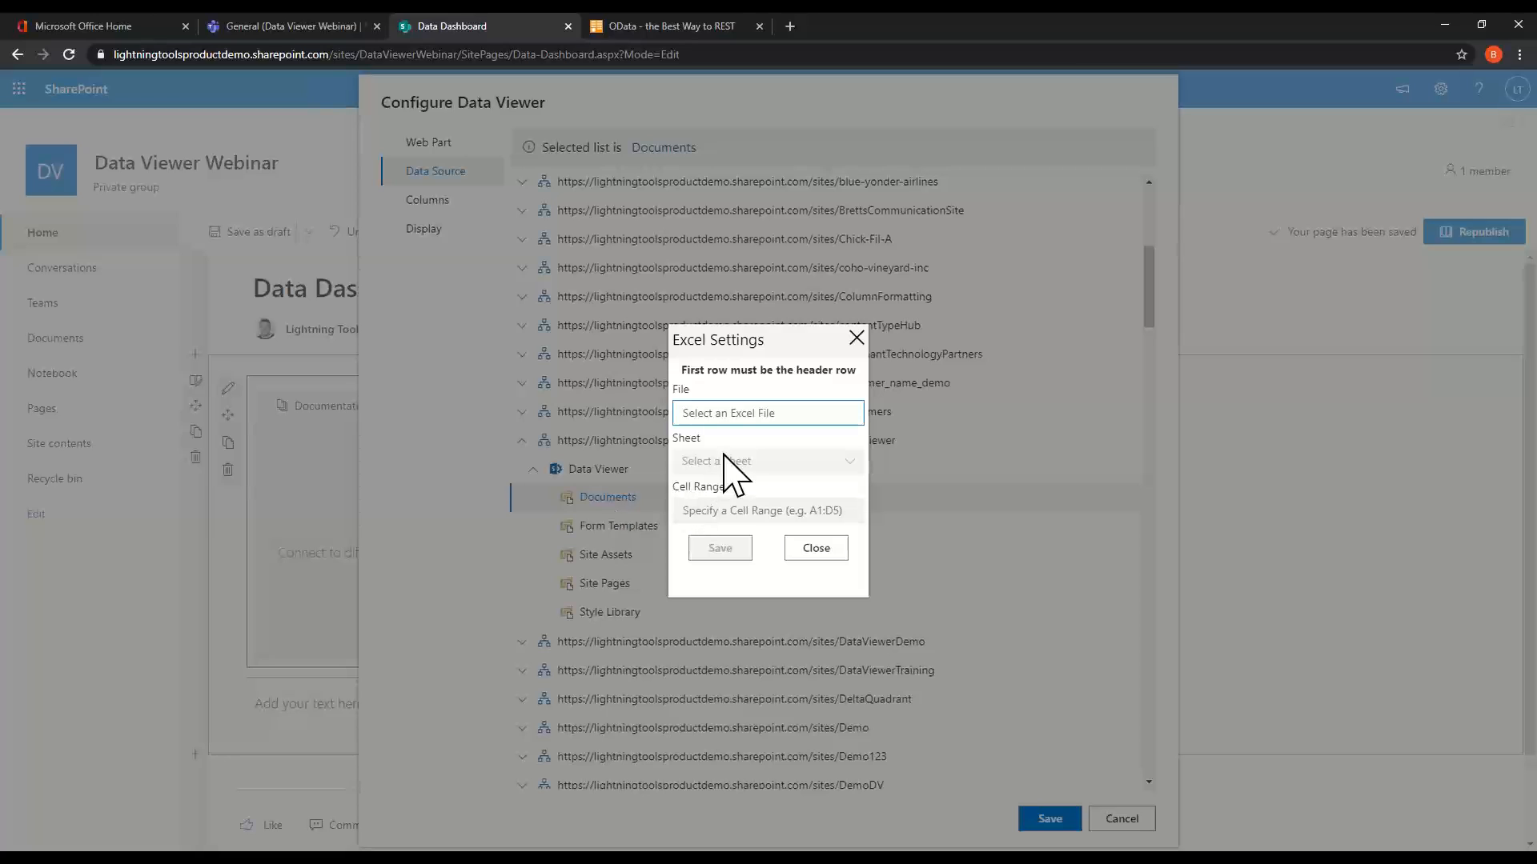
# Use Sheet1 of Book.xlsx as the Excel source and include all of its columns, from Month to Profit.
pyautogui.click(738, 417)
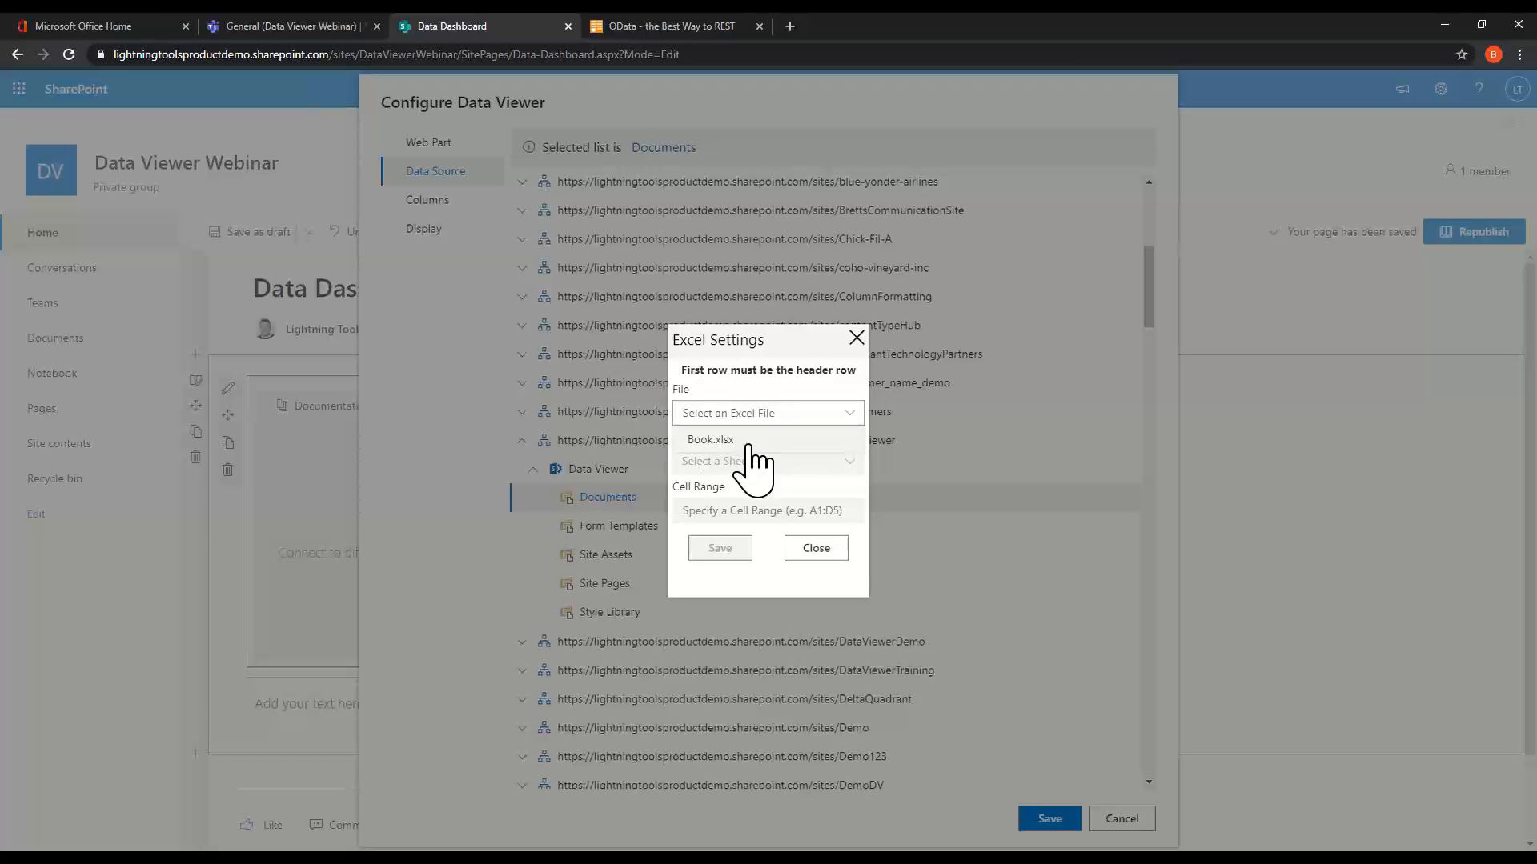
pyautogui.click(739, 445)
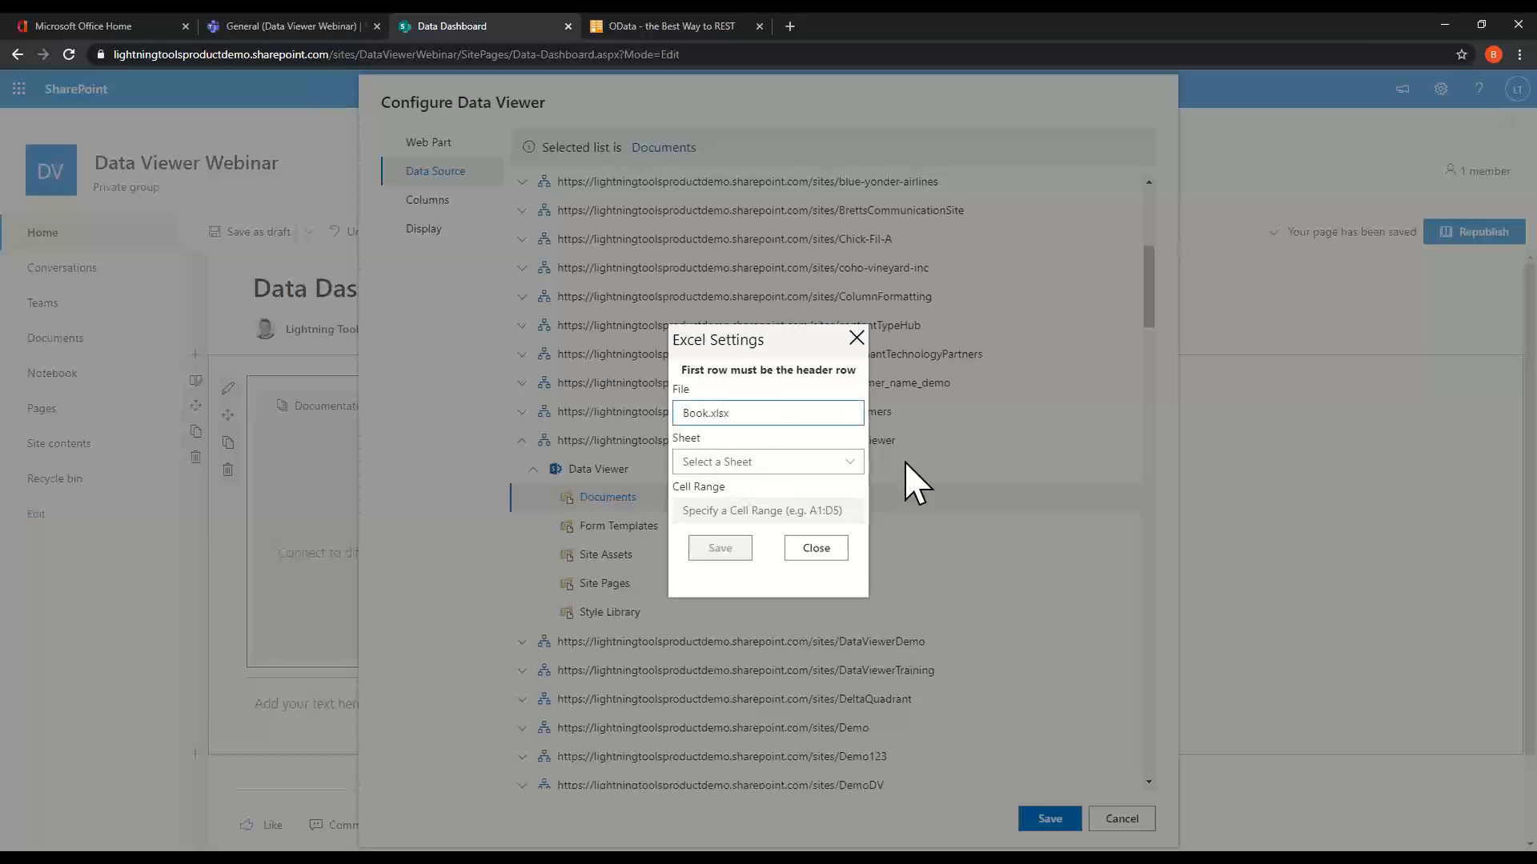
pyautogui.click(853, 466)
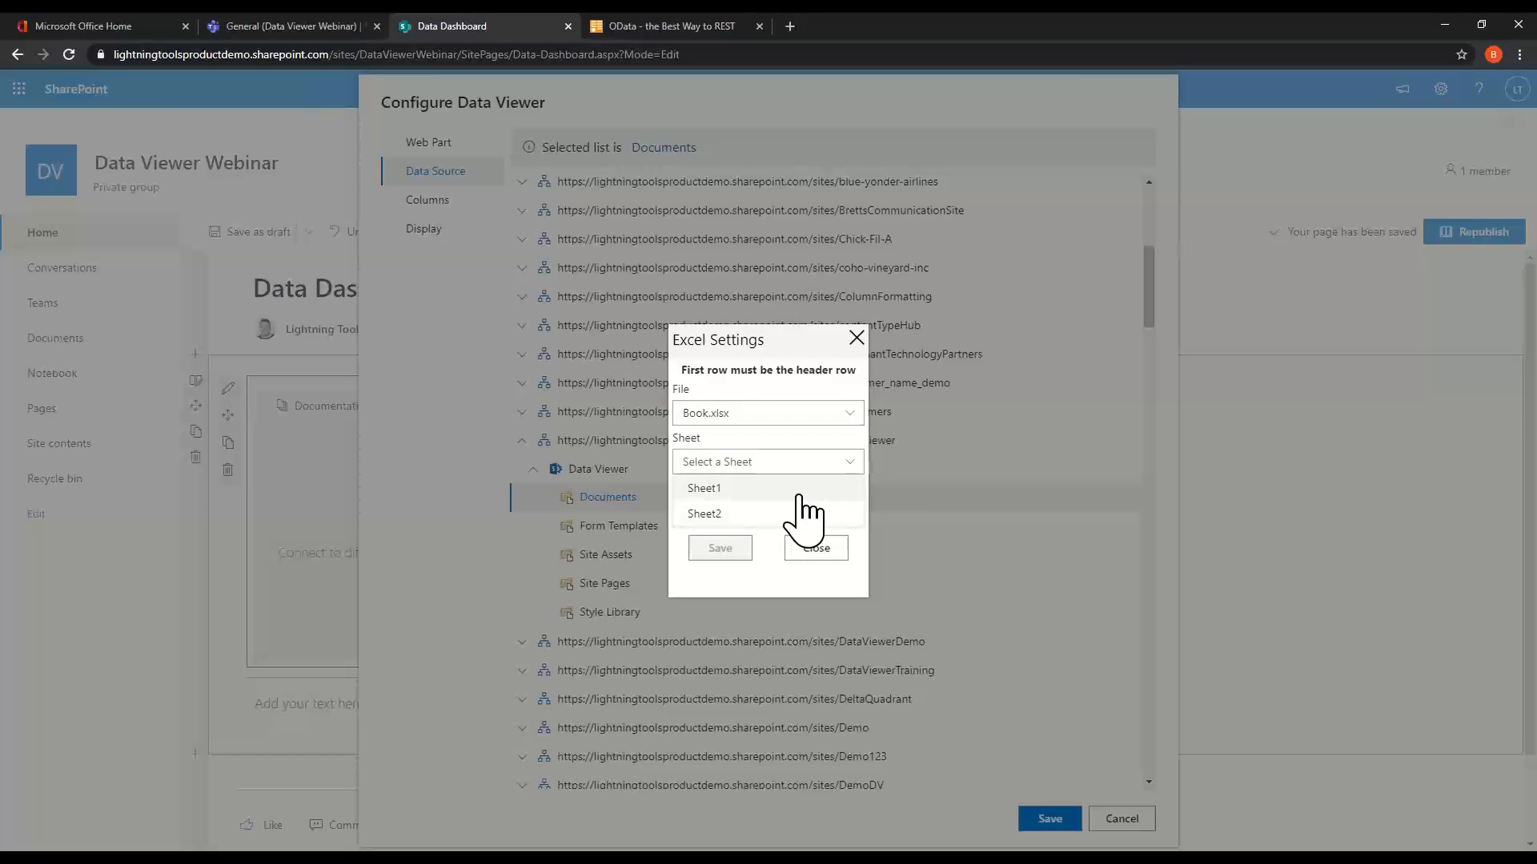
pyautogui.click(798, 489)
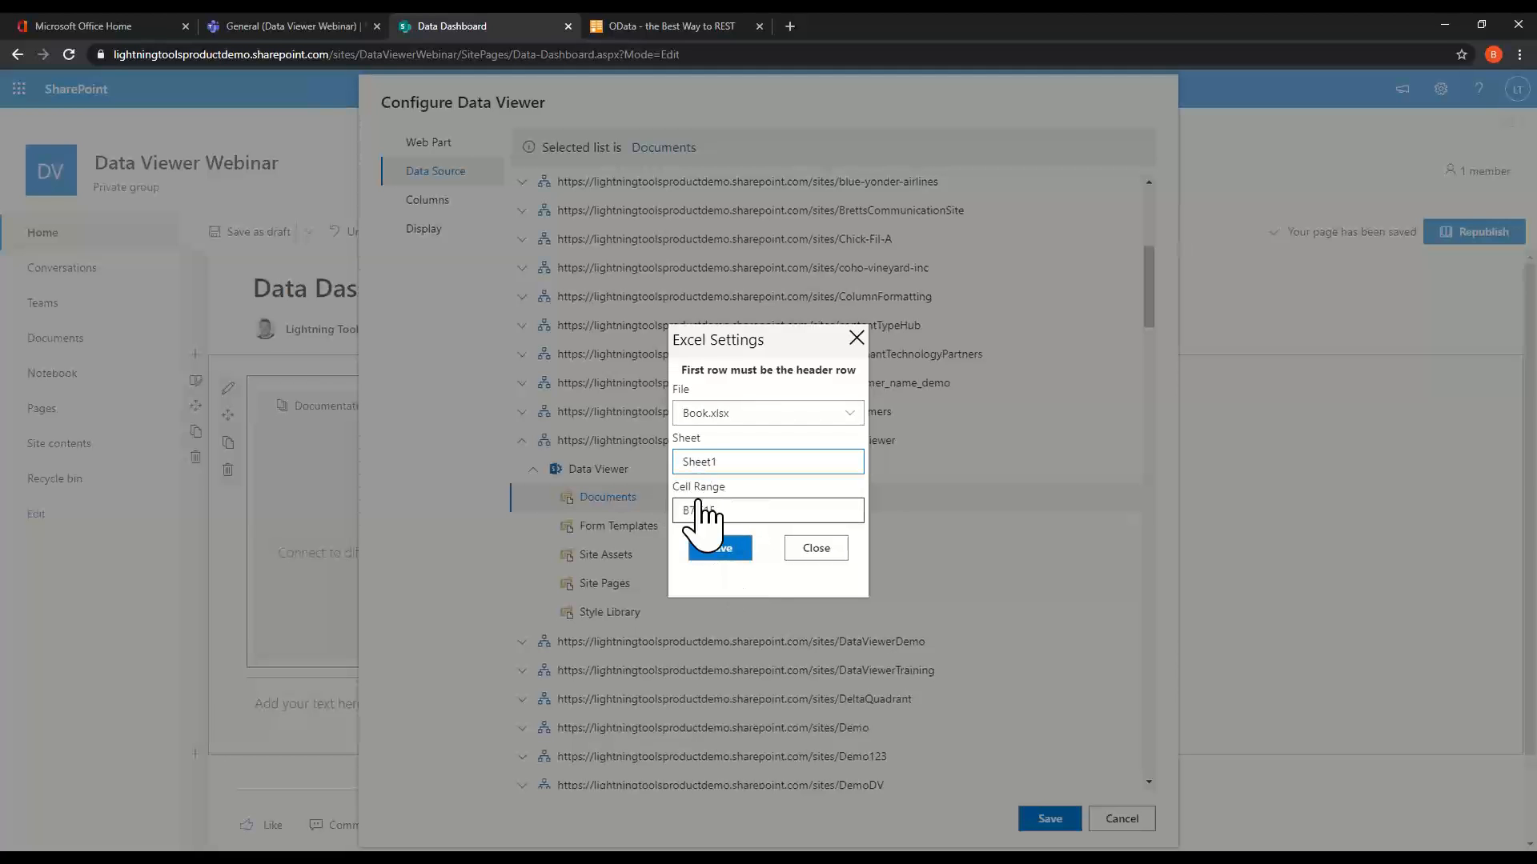
pyautogui.click(719, 547)
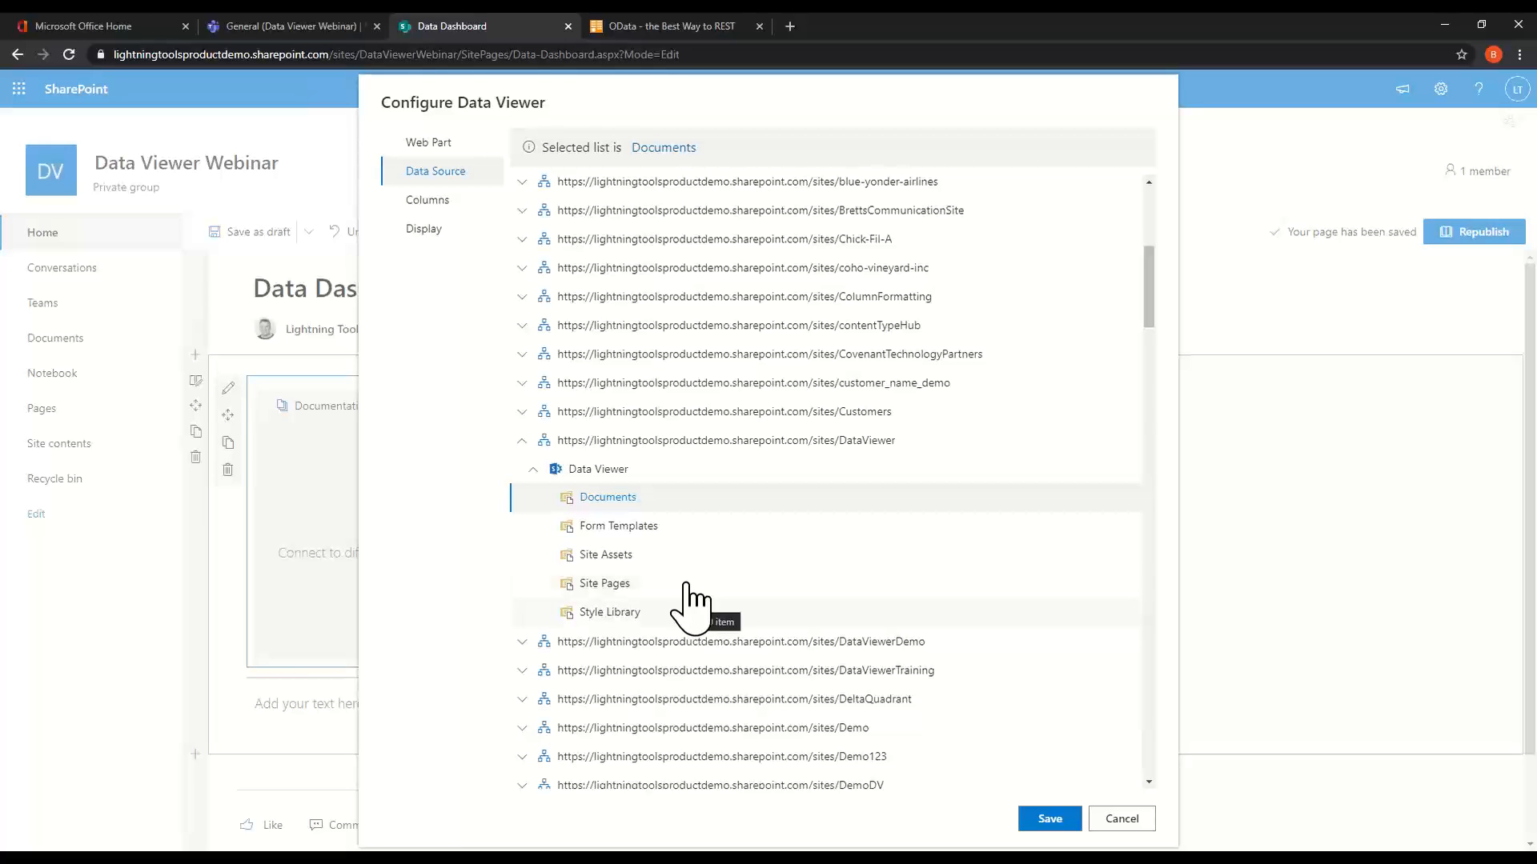
pyautogui.click(460, 209)
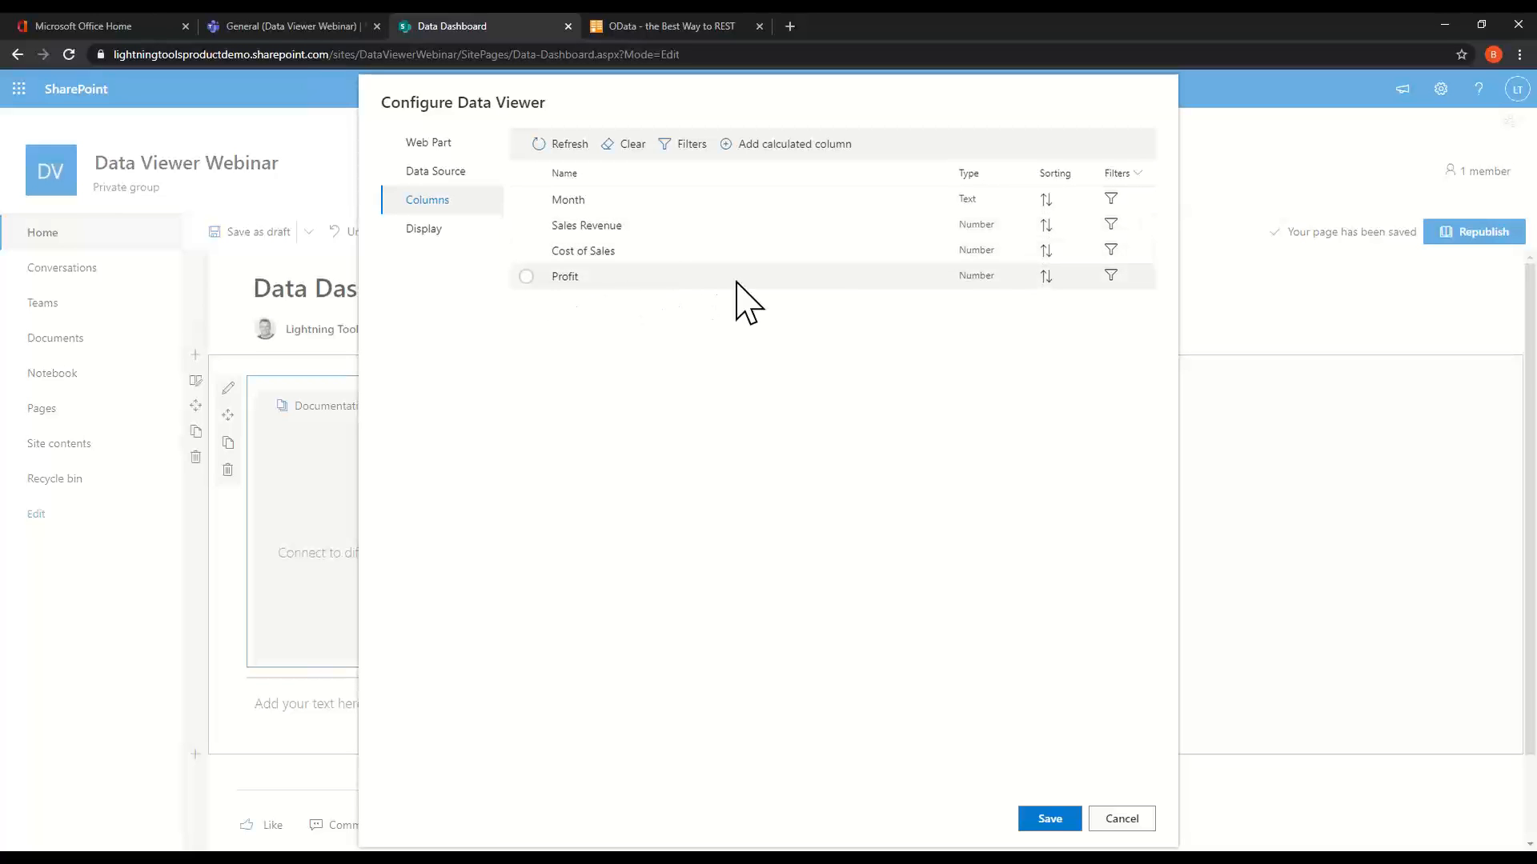
pyautogui.click(535, 179)
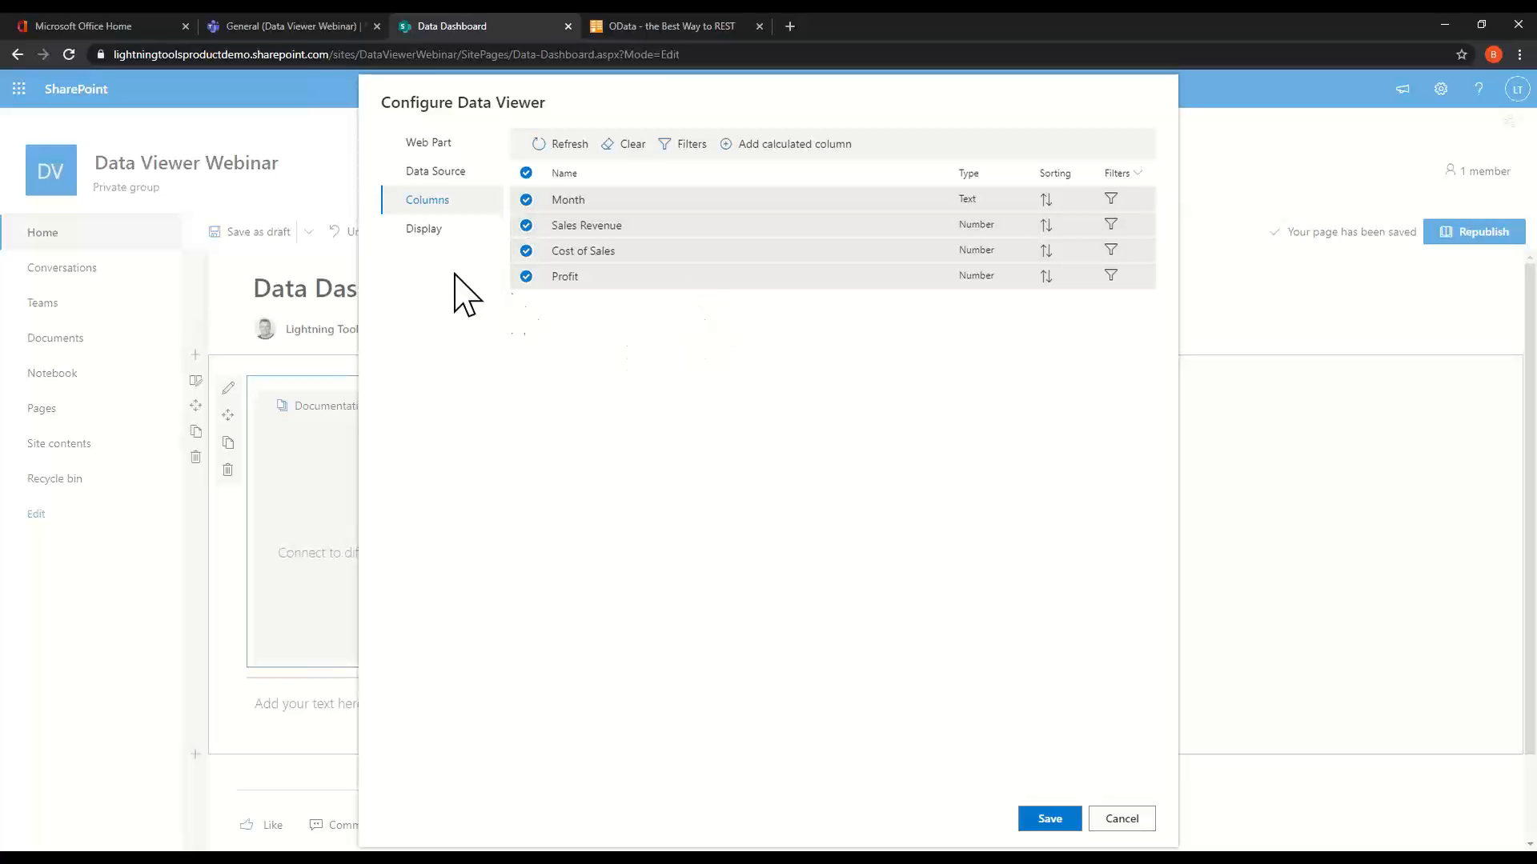
# Show the Sales Revenue series of the combo chart as columns in the theme color.
pyautogui.click(417, 236)
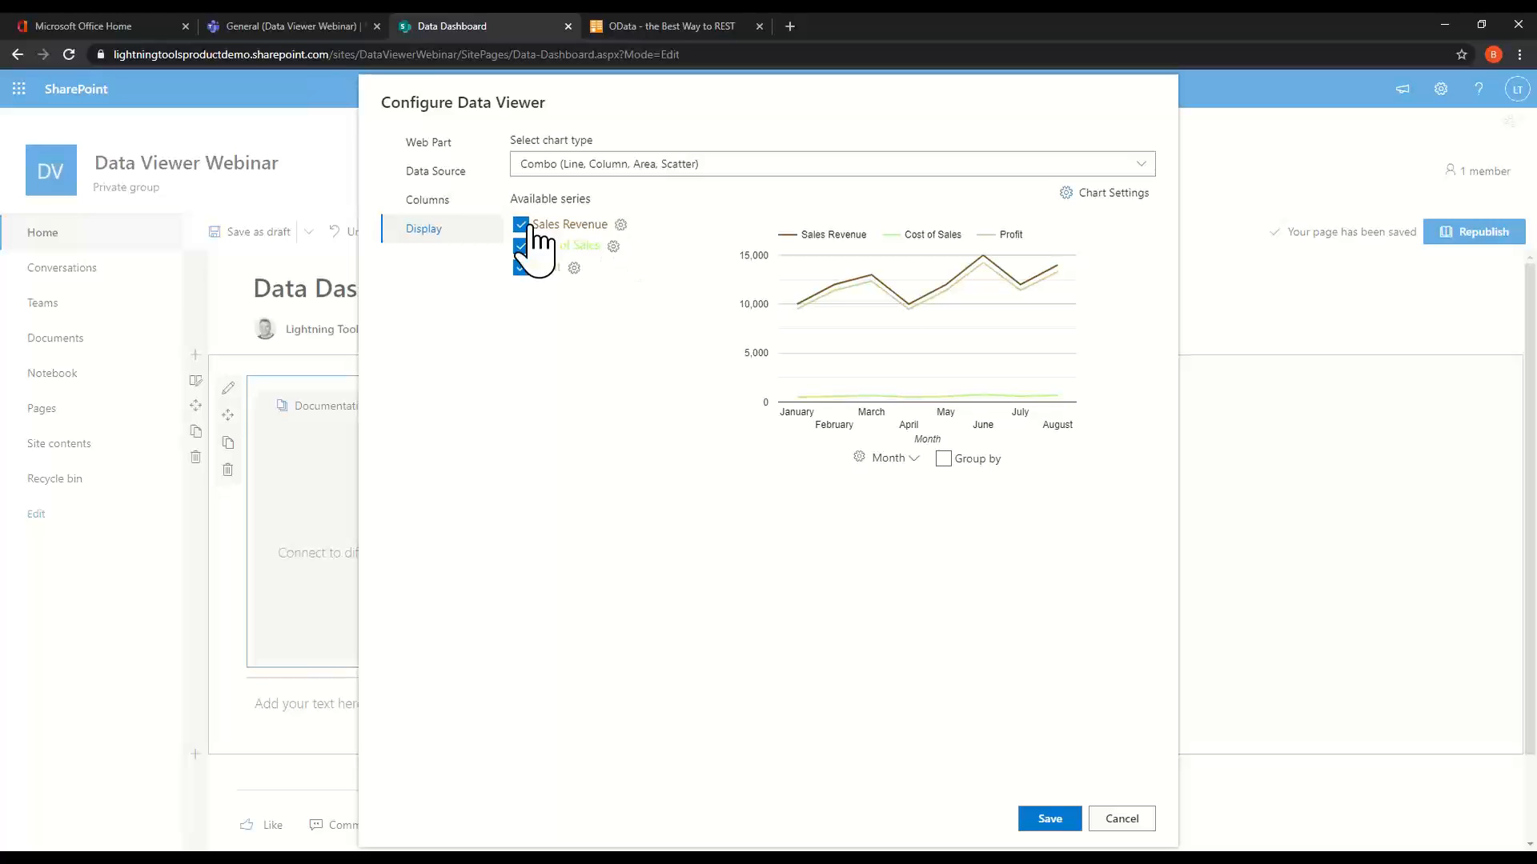
pyautogui.click(613, 245)
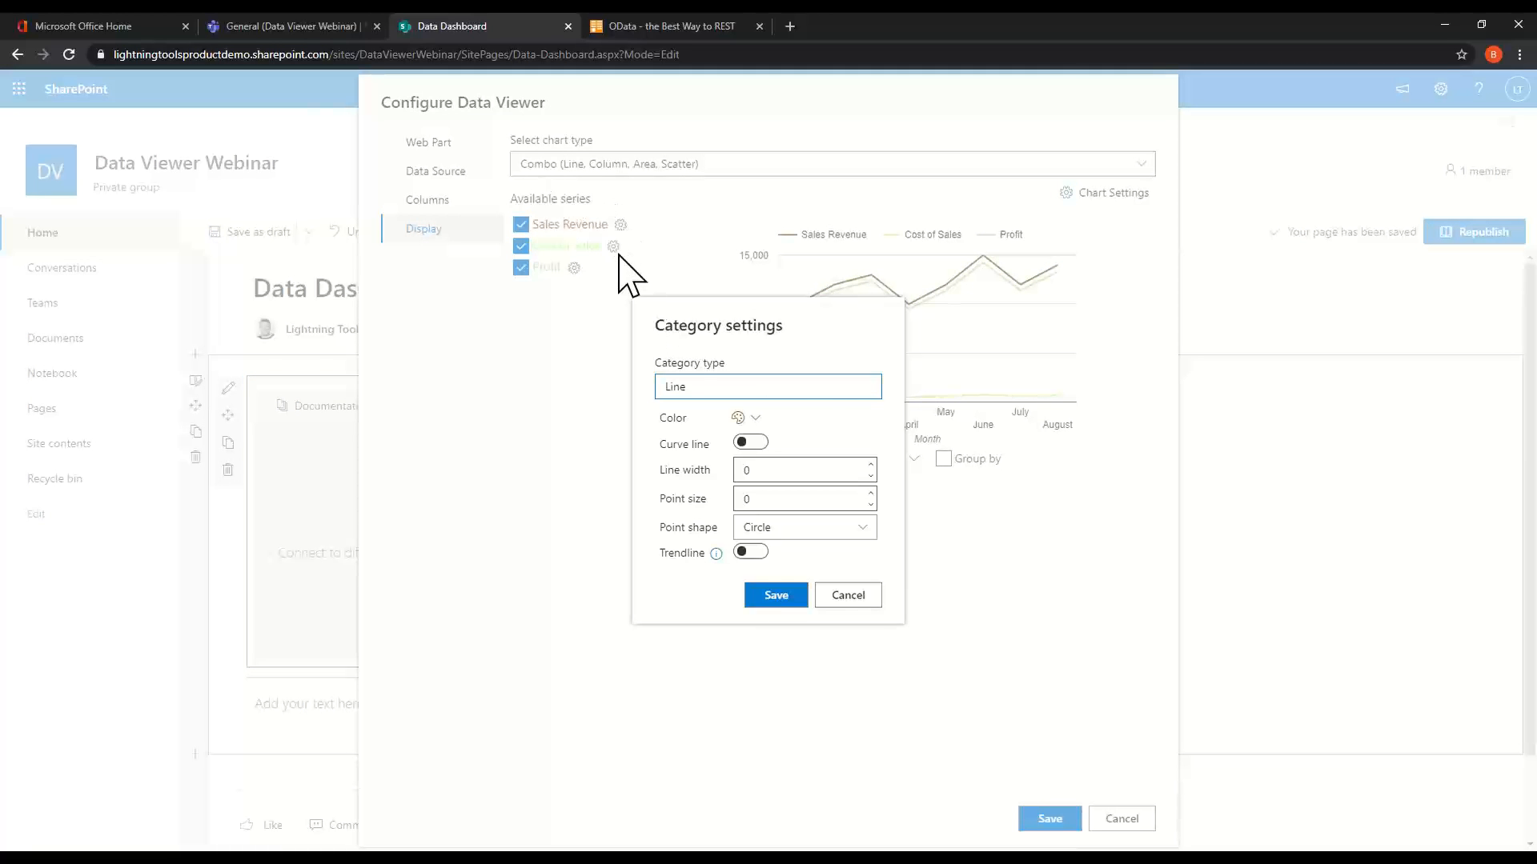
pyautogui.click(767, 387)
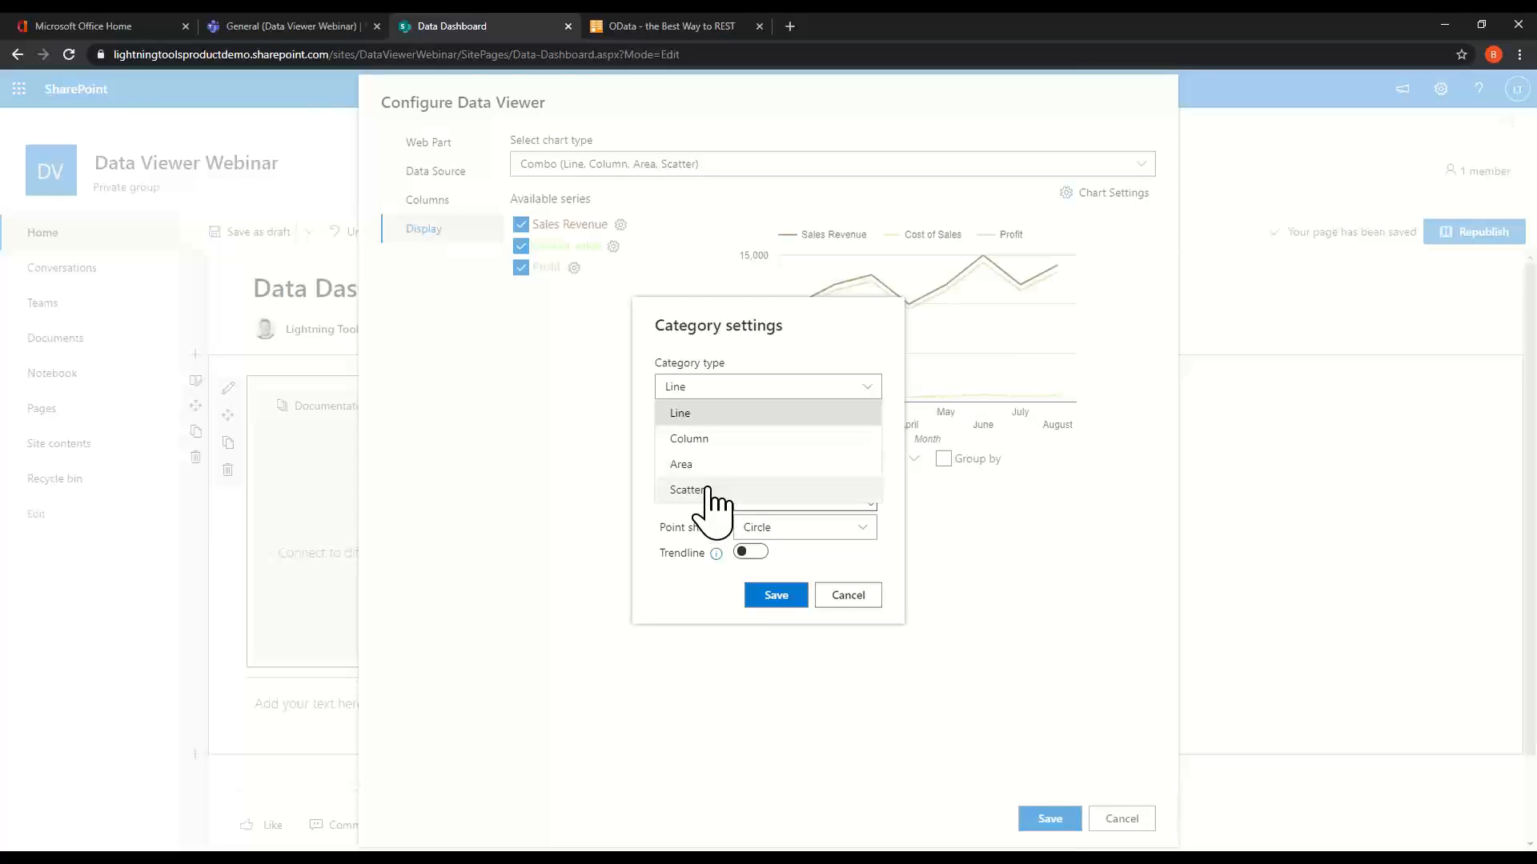
pyautogui.click(711, 438)
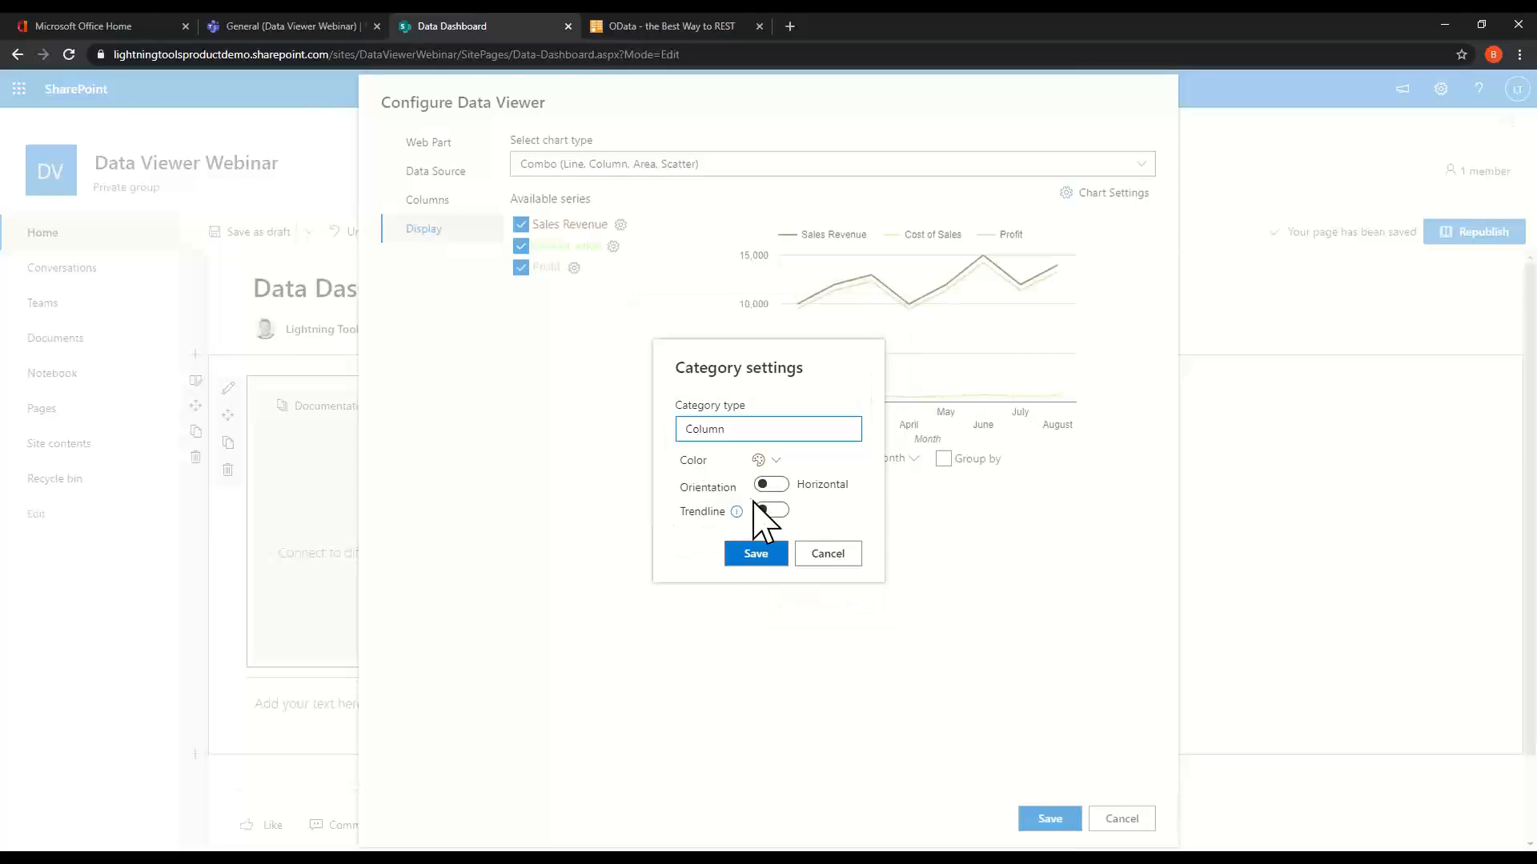
pyautogui.click(775, 462)
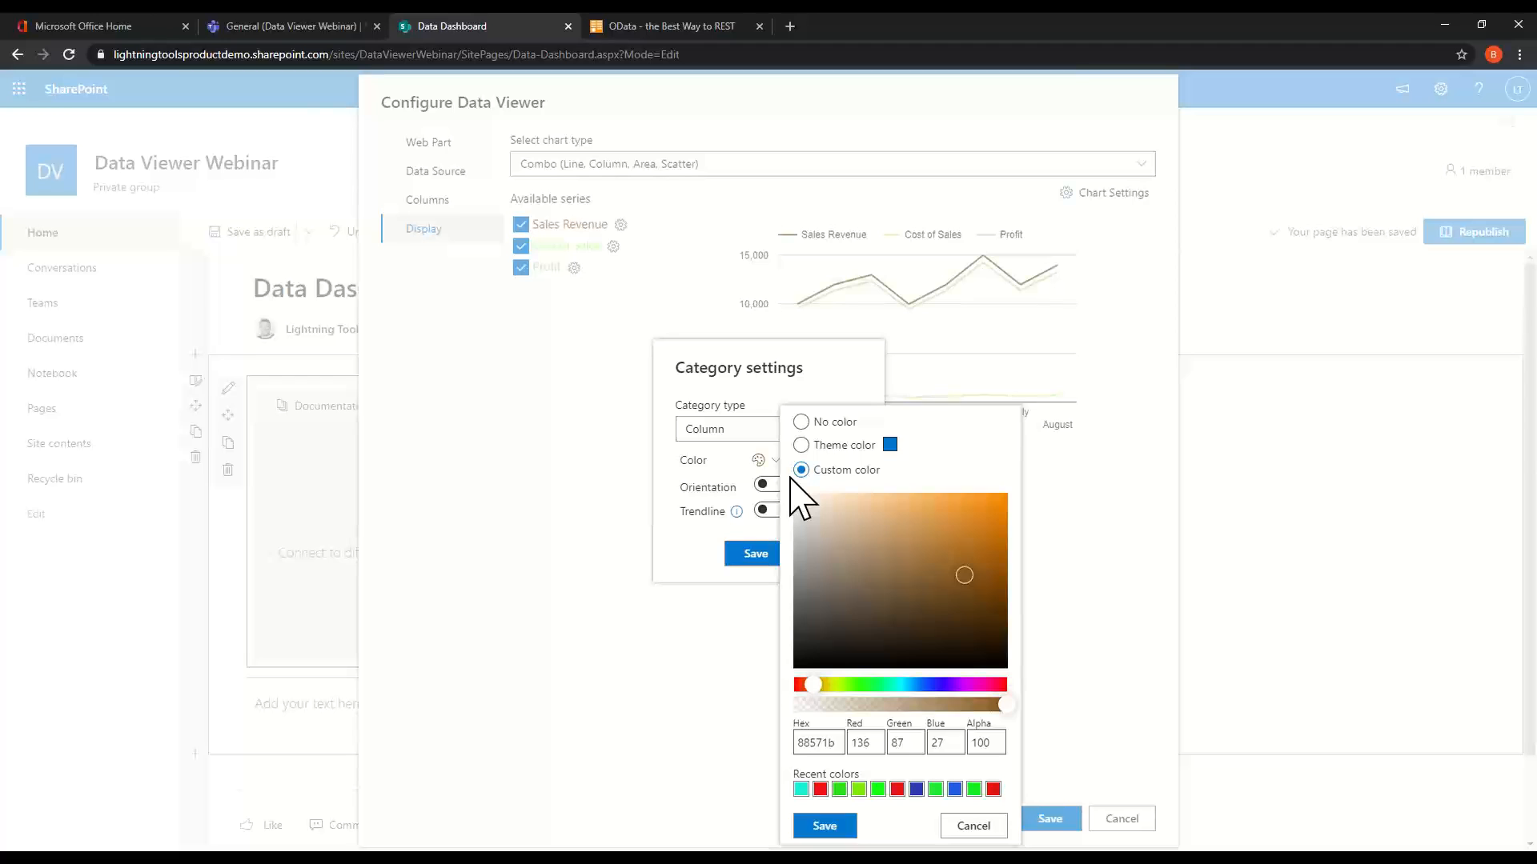
pyautogui.click(801, 445)
pyautogui.click(825, 825)
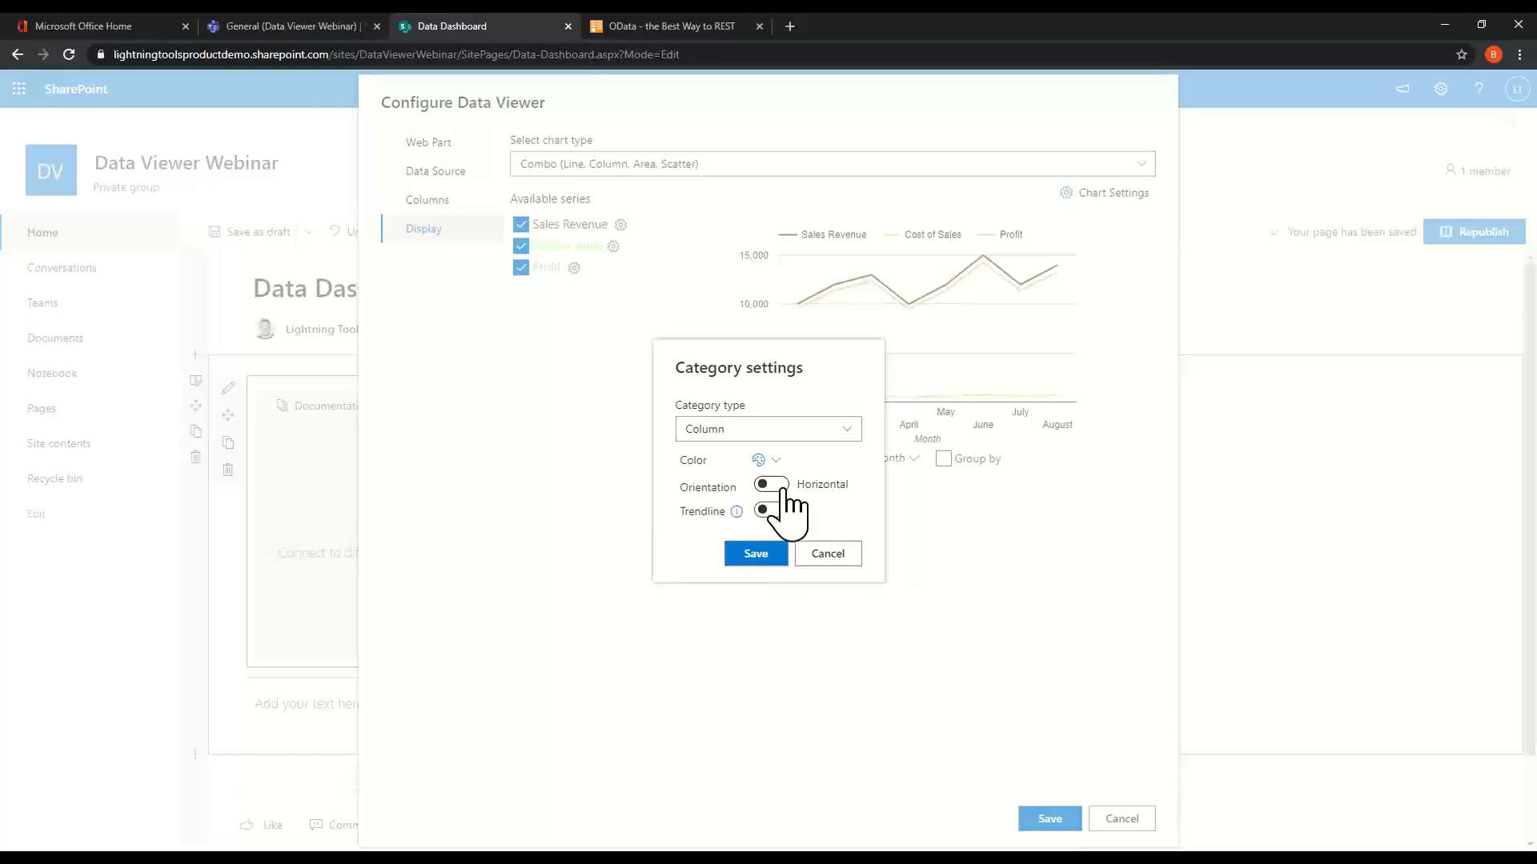
pyautogui.click(755, 554)
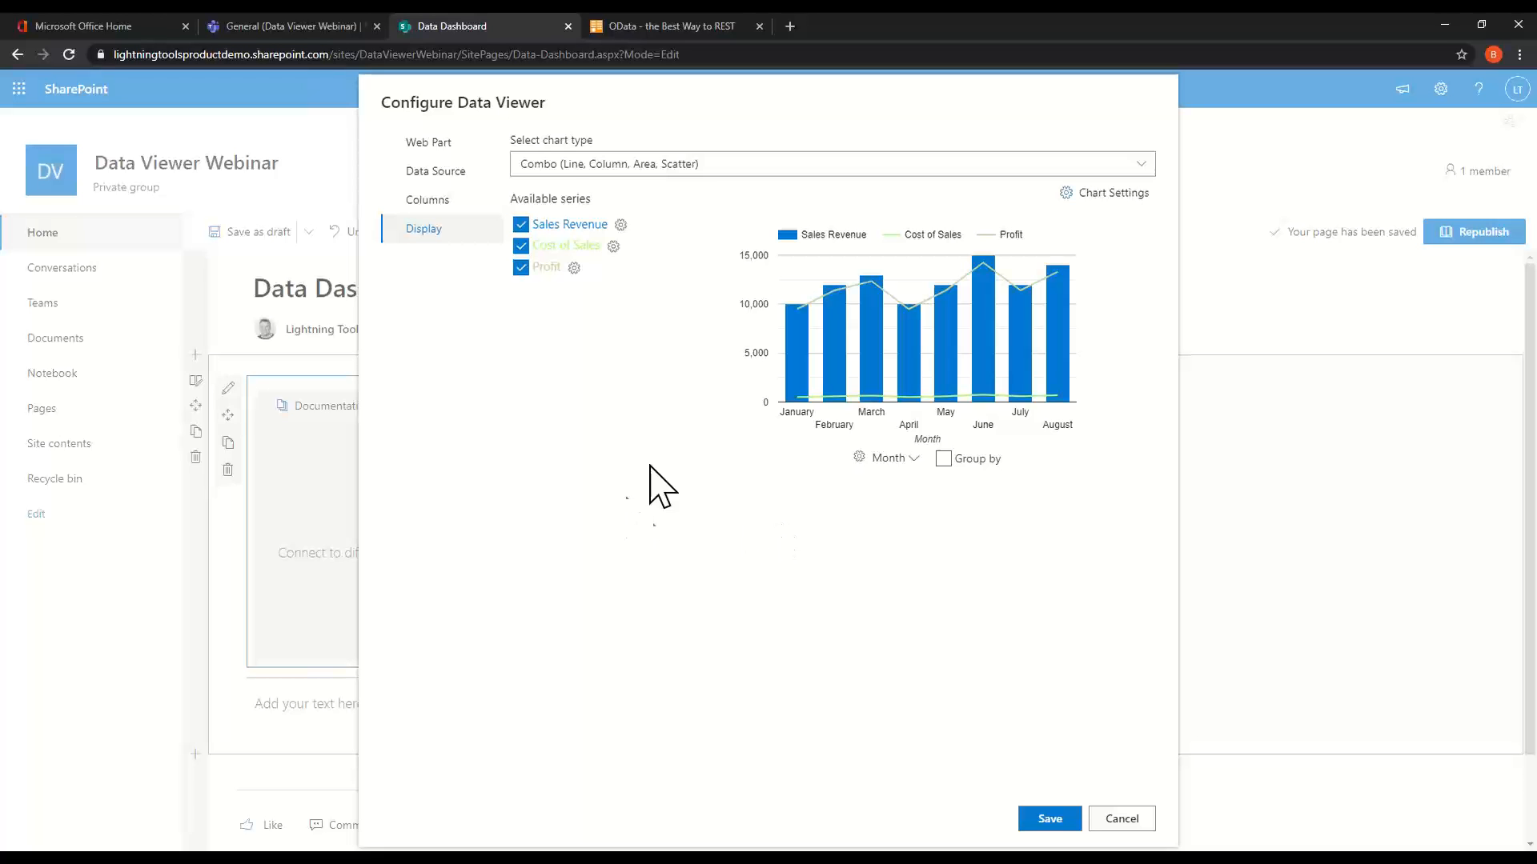
# Give the Cost of Sales line a stronger green custom color, hex 6fdc16.
pyautogui.click(613, 246)
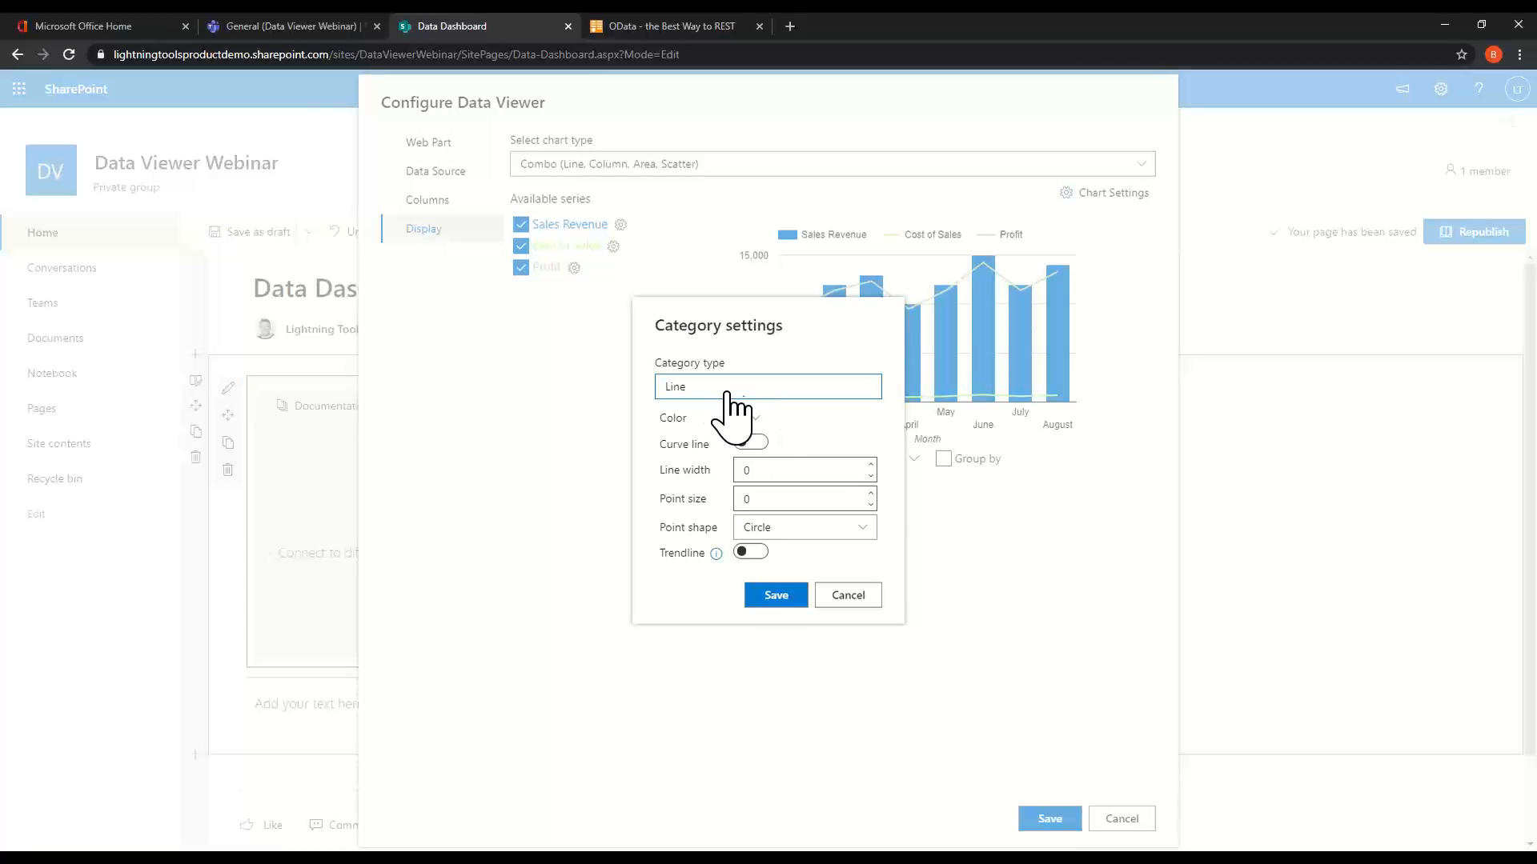
pyautogui.click(754, 422)
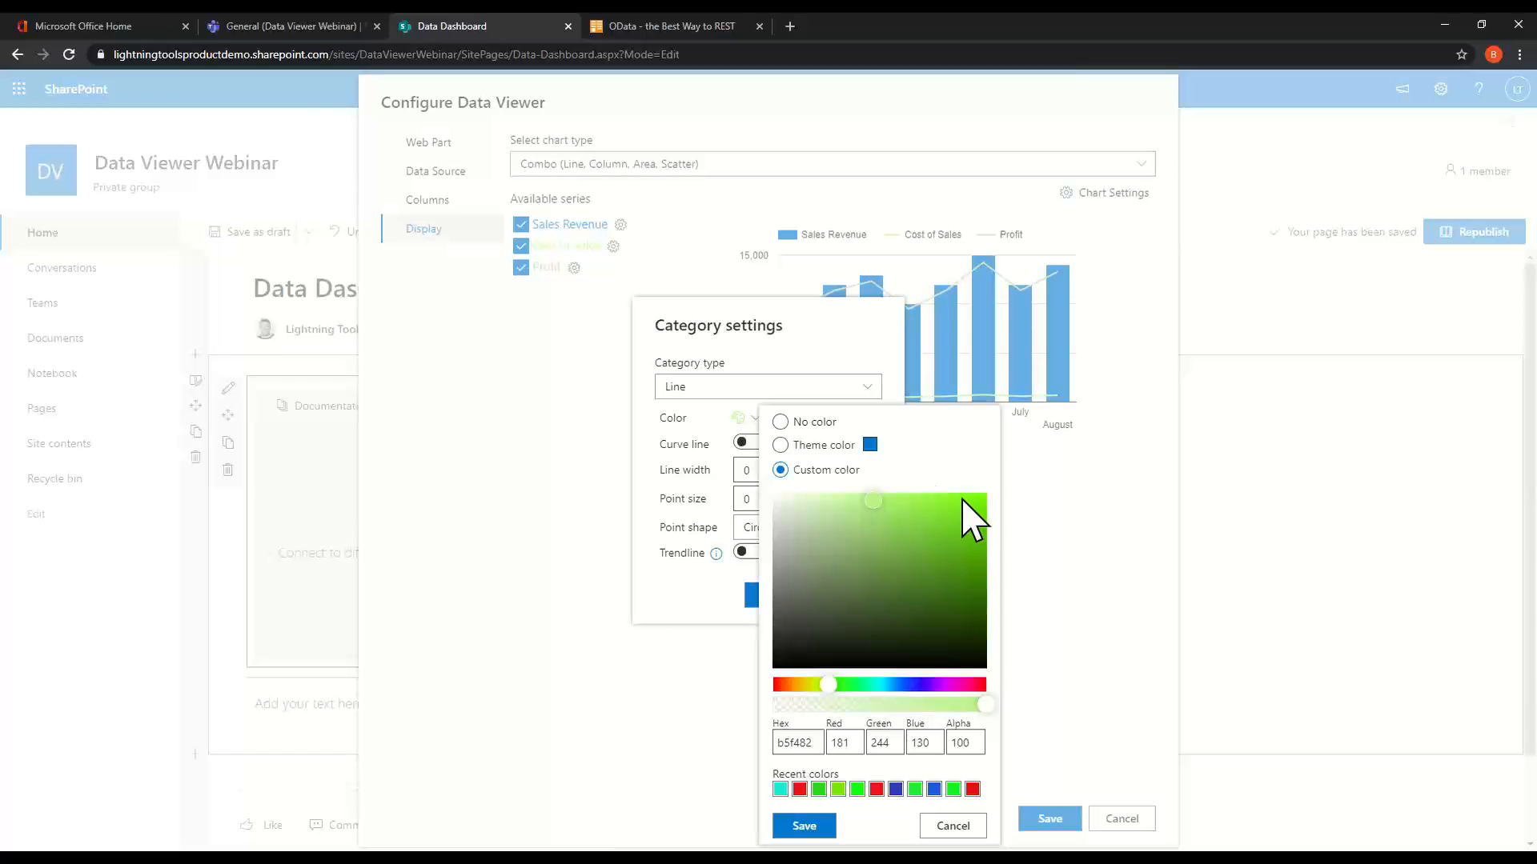
pyautogui.click(965, 517)
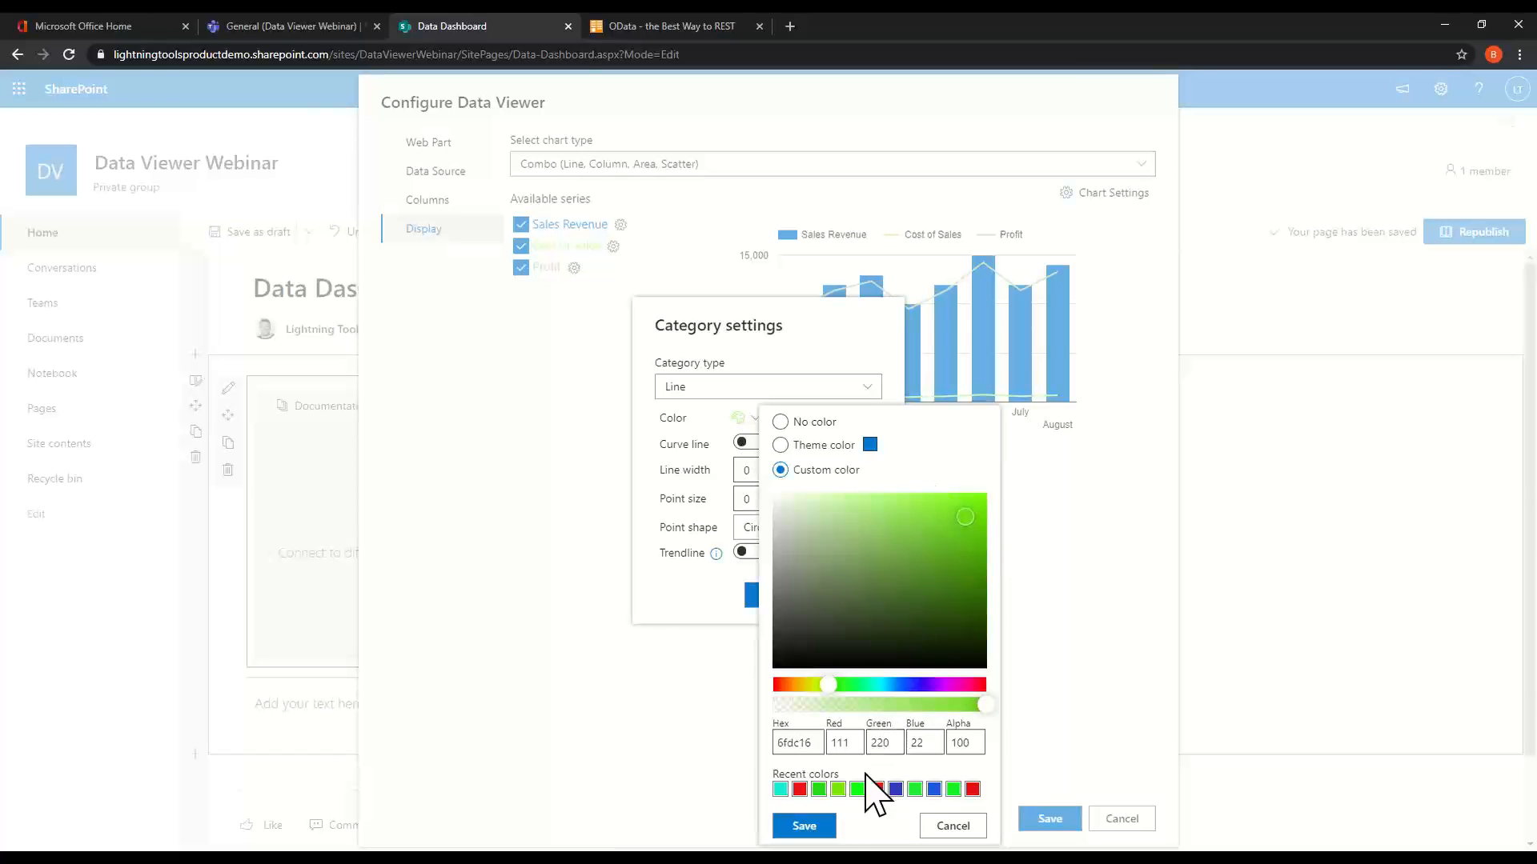
pyautogui.click(821, 824)
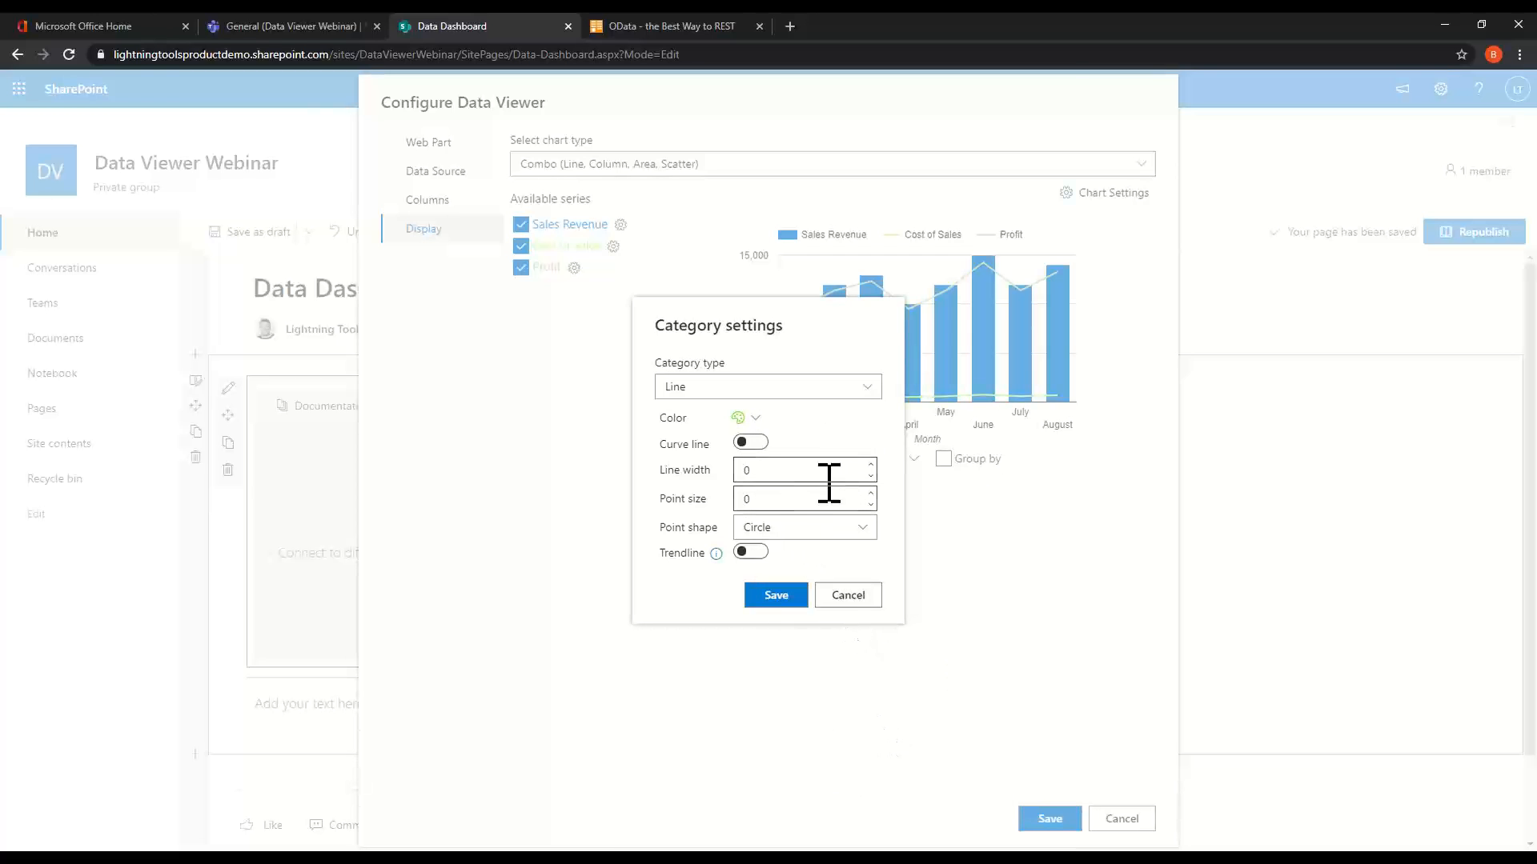
pyautogui.click(784, 596)
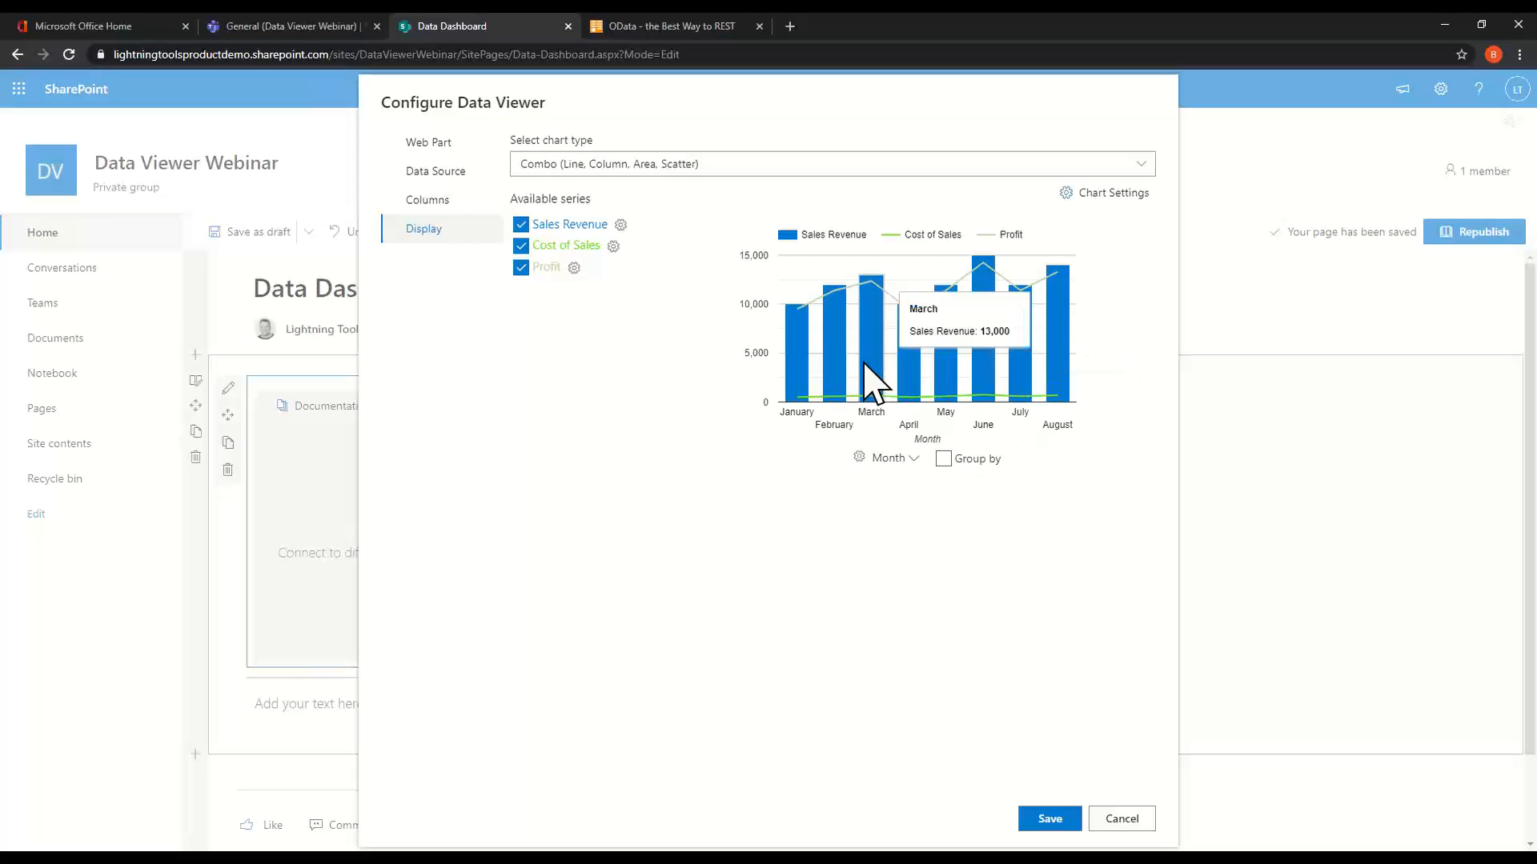
# Give the Profit series of the combo chart a magenta custom color, hex d61dda.
pyautogui.click(574, 269)
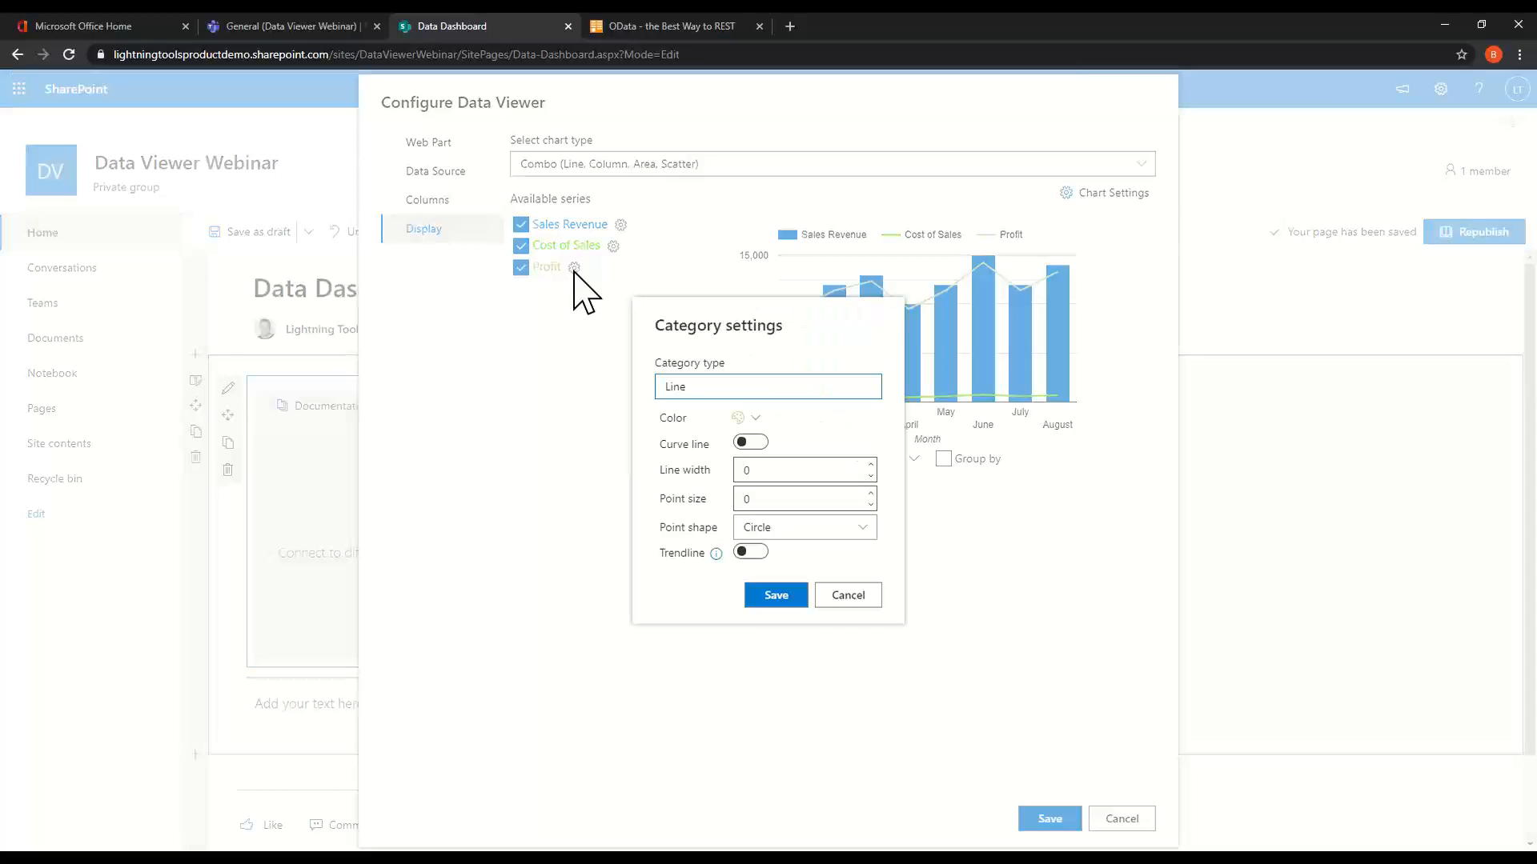
pyautogui.click(749, 418)
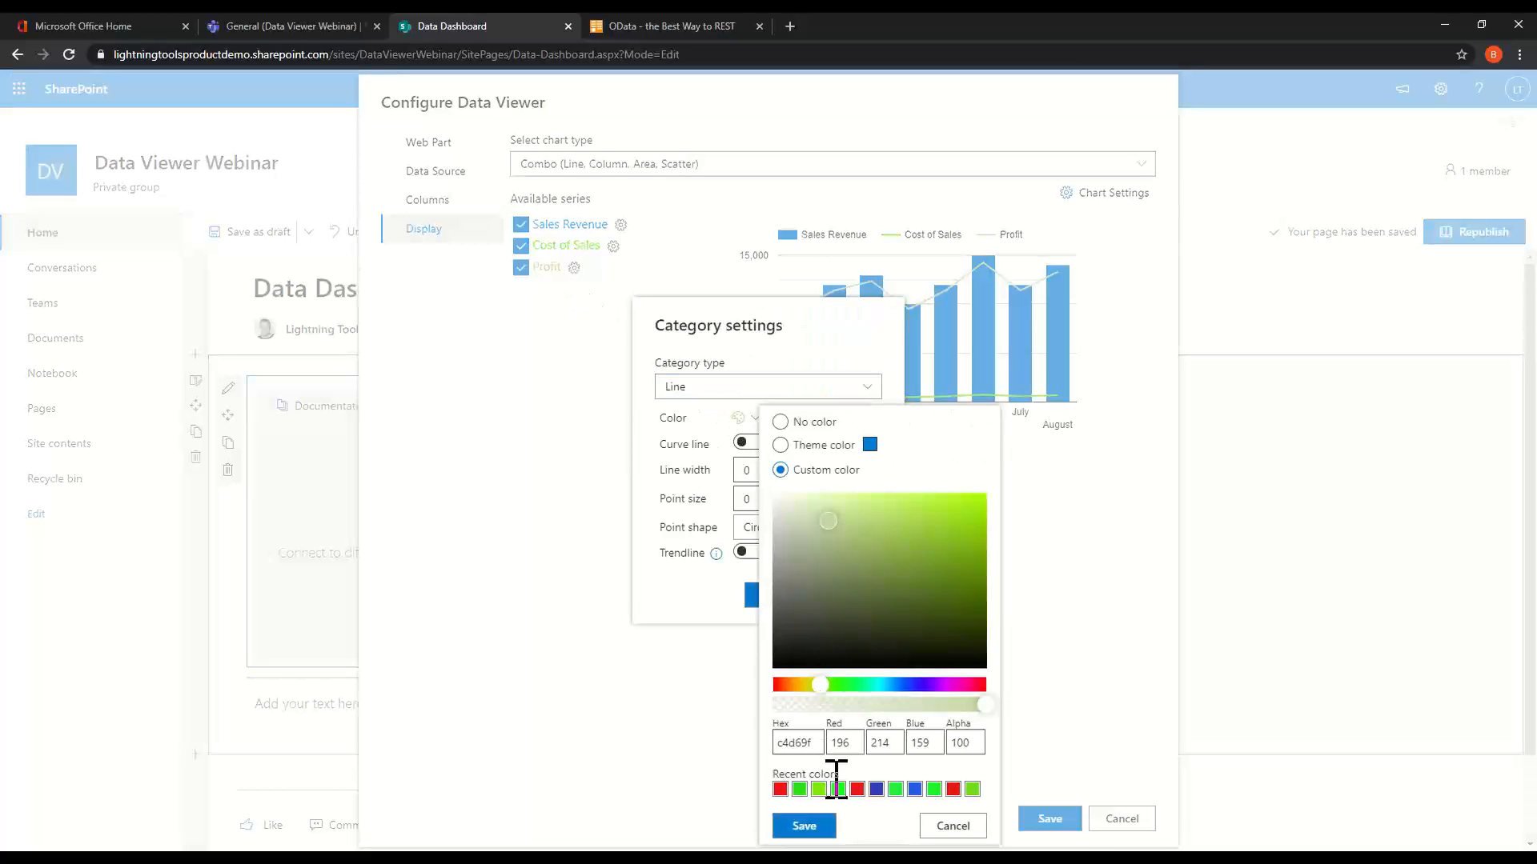
pyautogui.moveTo(810, 684); pyautogui.dragTo(792, 685)
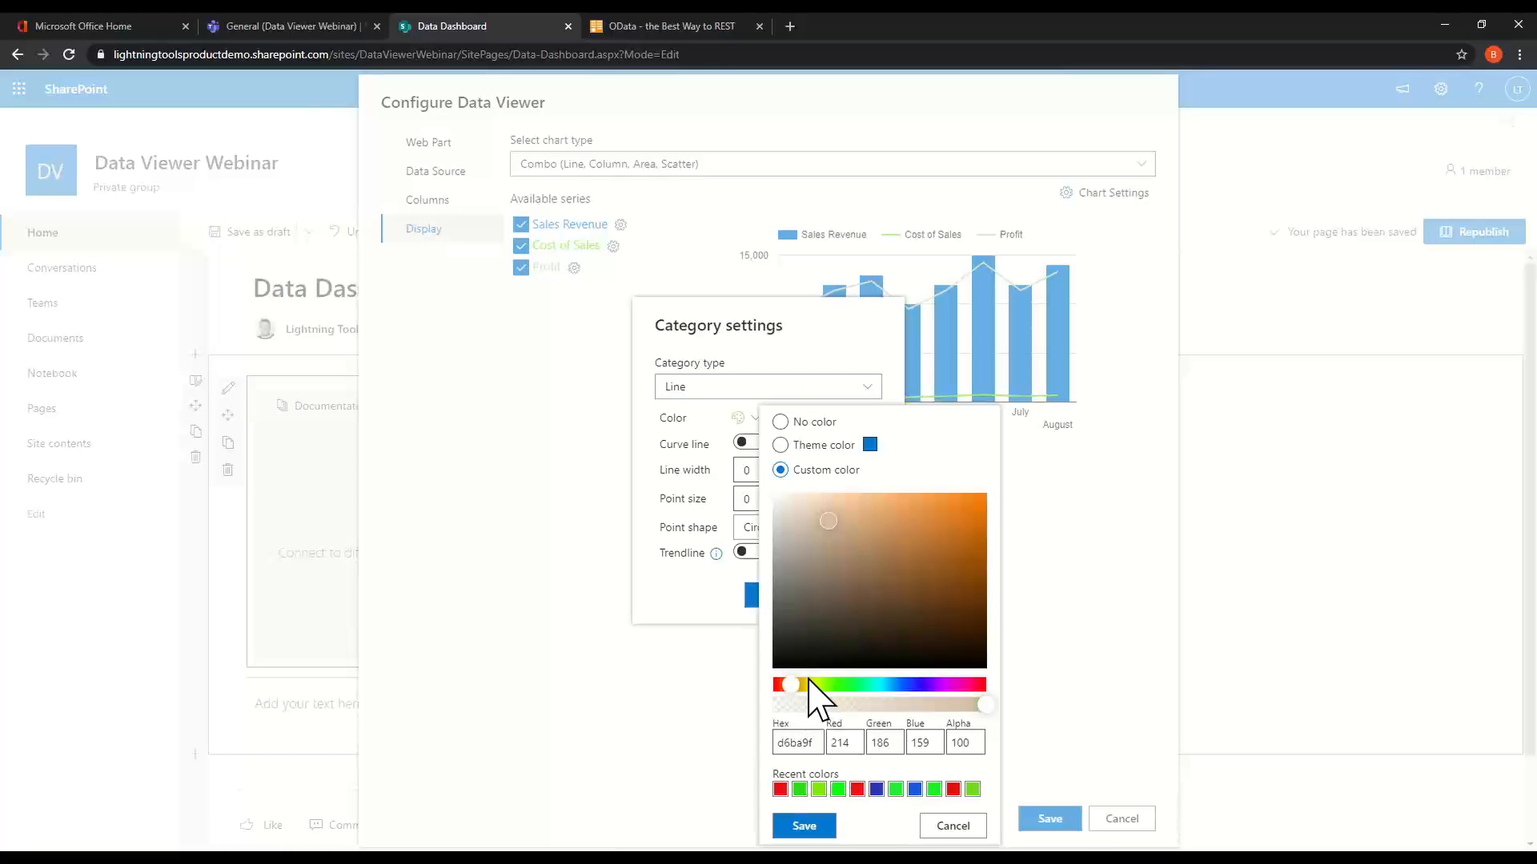
pyautogui.click(961, 518)
pyautogui.moveTo(972, 685); pyautogui.dragTo(950, 686)
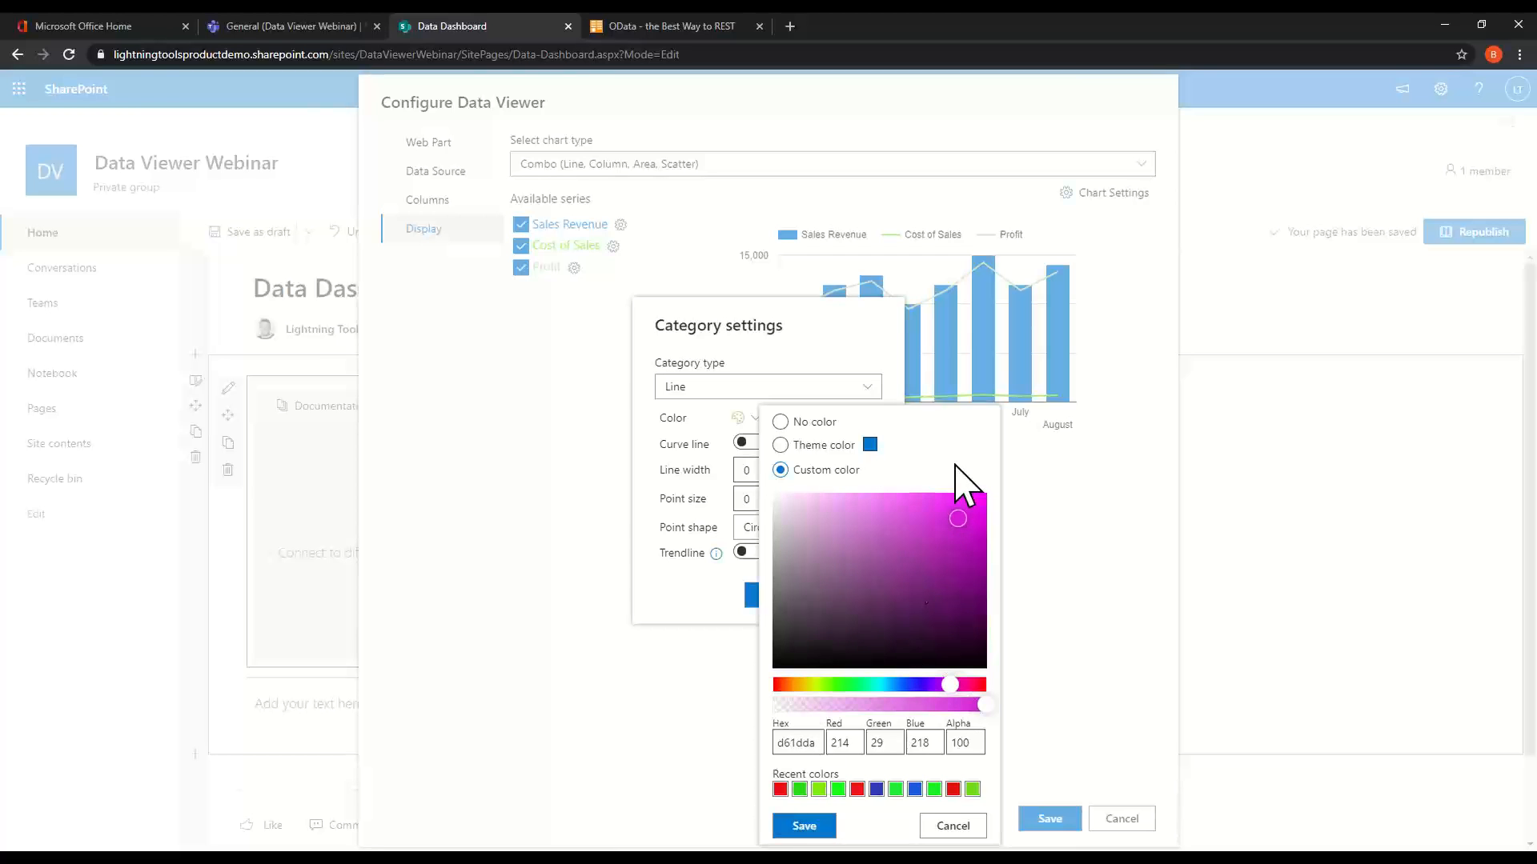
pyautogui.click(803, 825)
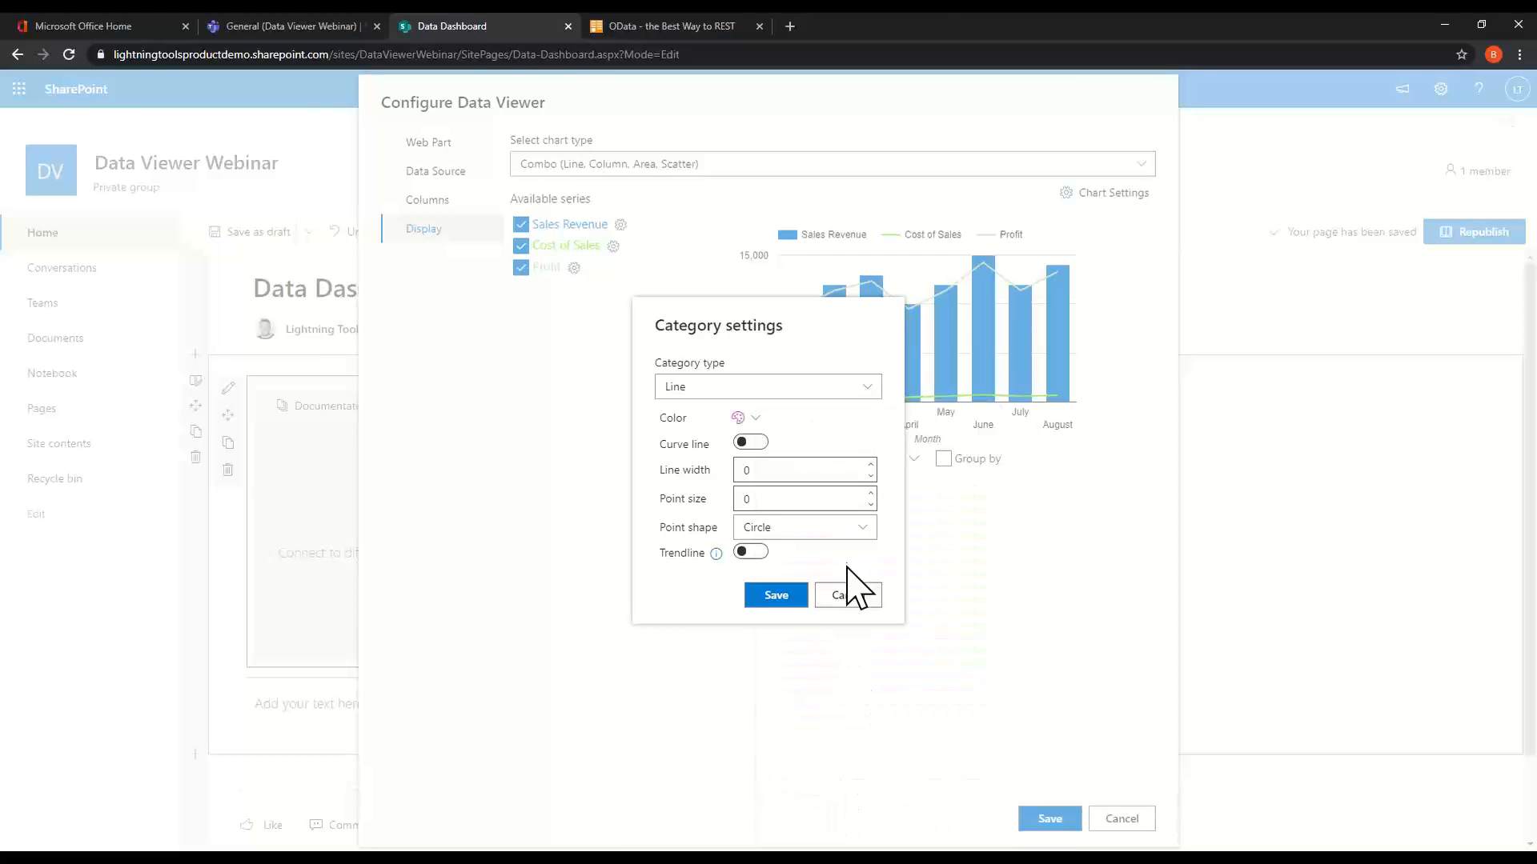
# Change the Profit series' category type to Area and save its category settings.
pyautogui.click(747, 390)
pyautogui.click(730, 464)
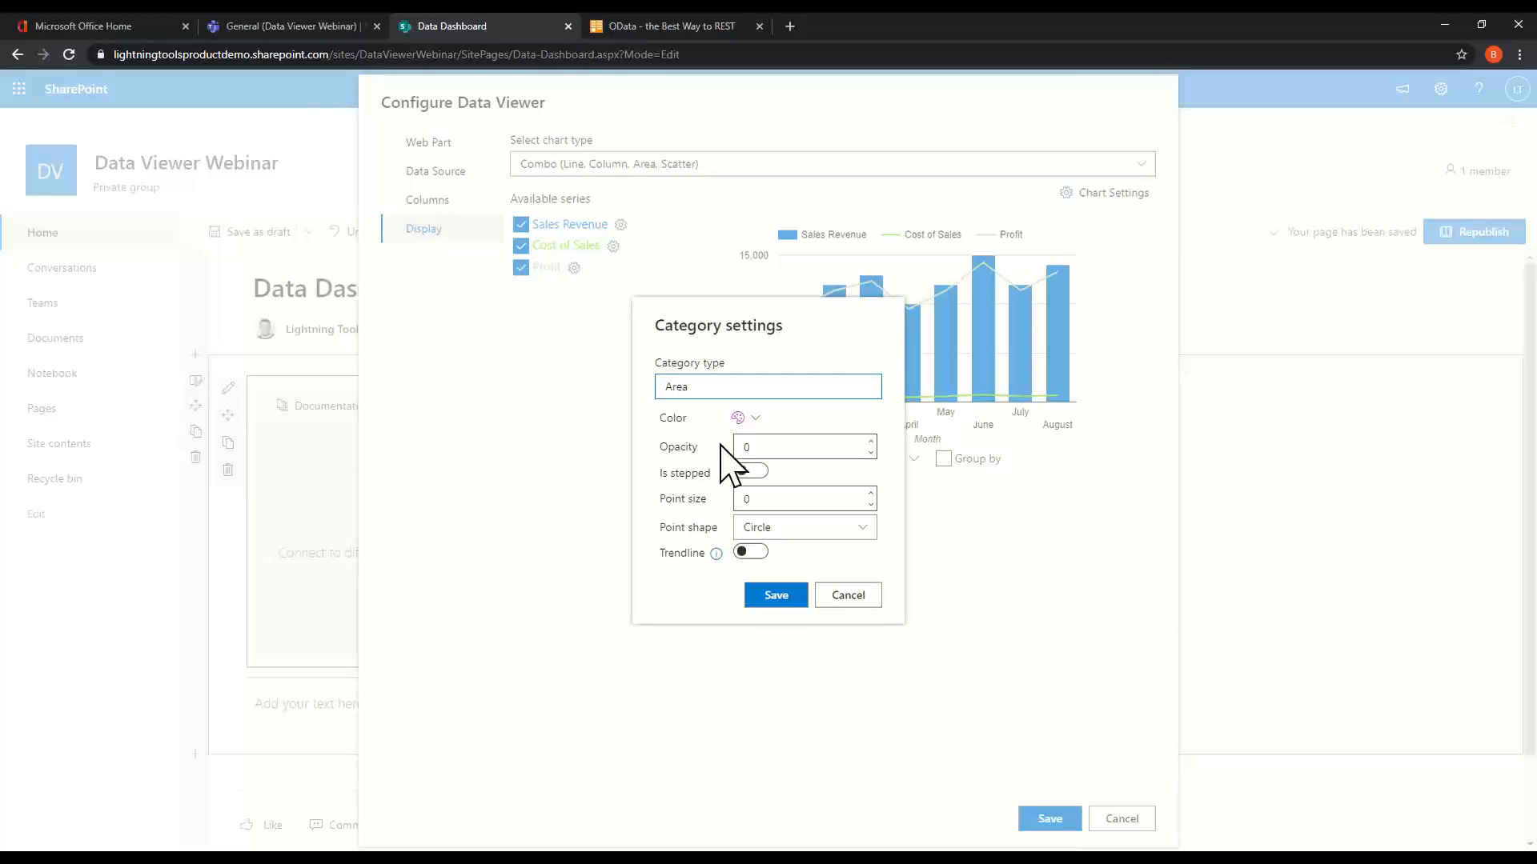
pyautogui.click(778, 597)
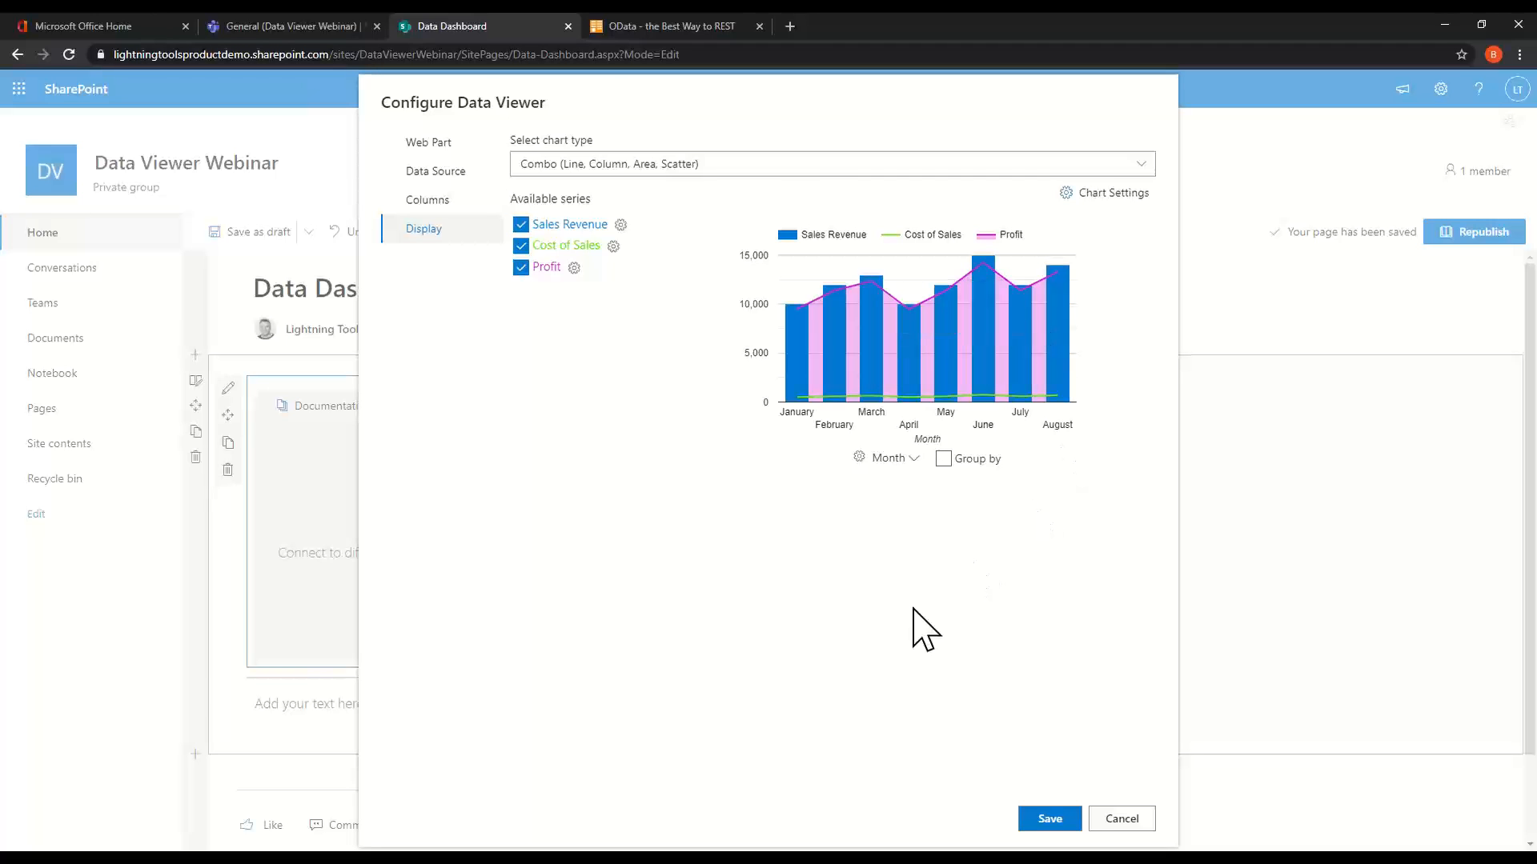
# Title the chart Sales Revenue, keep its legend position at Top, and save the Data Viewer configuration.
pyautogui.click(1111, 195)
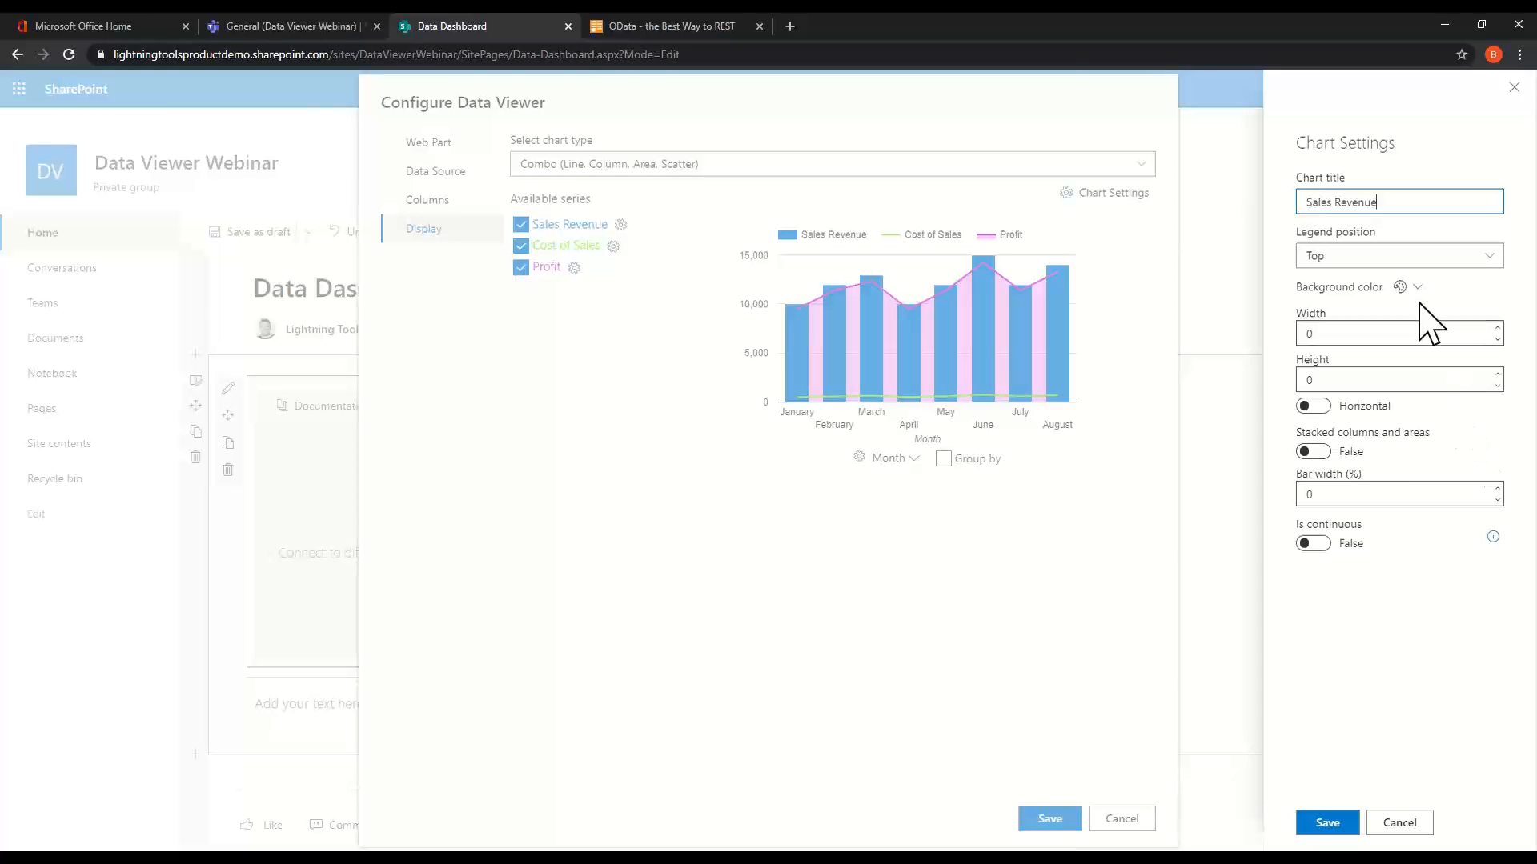
pyautogui.click(1350, 258)
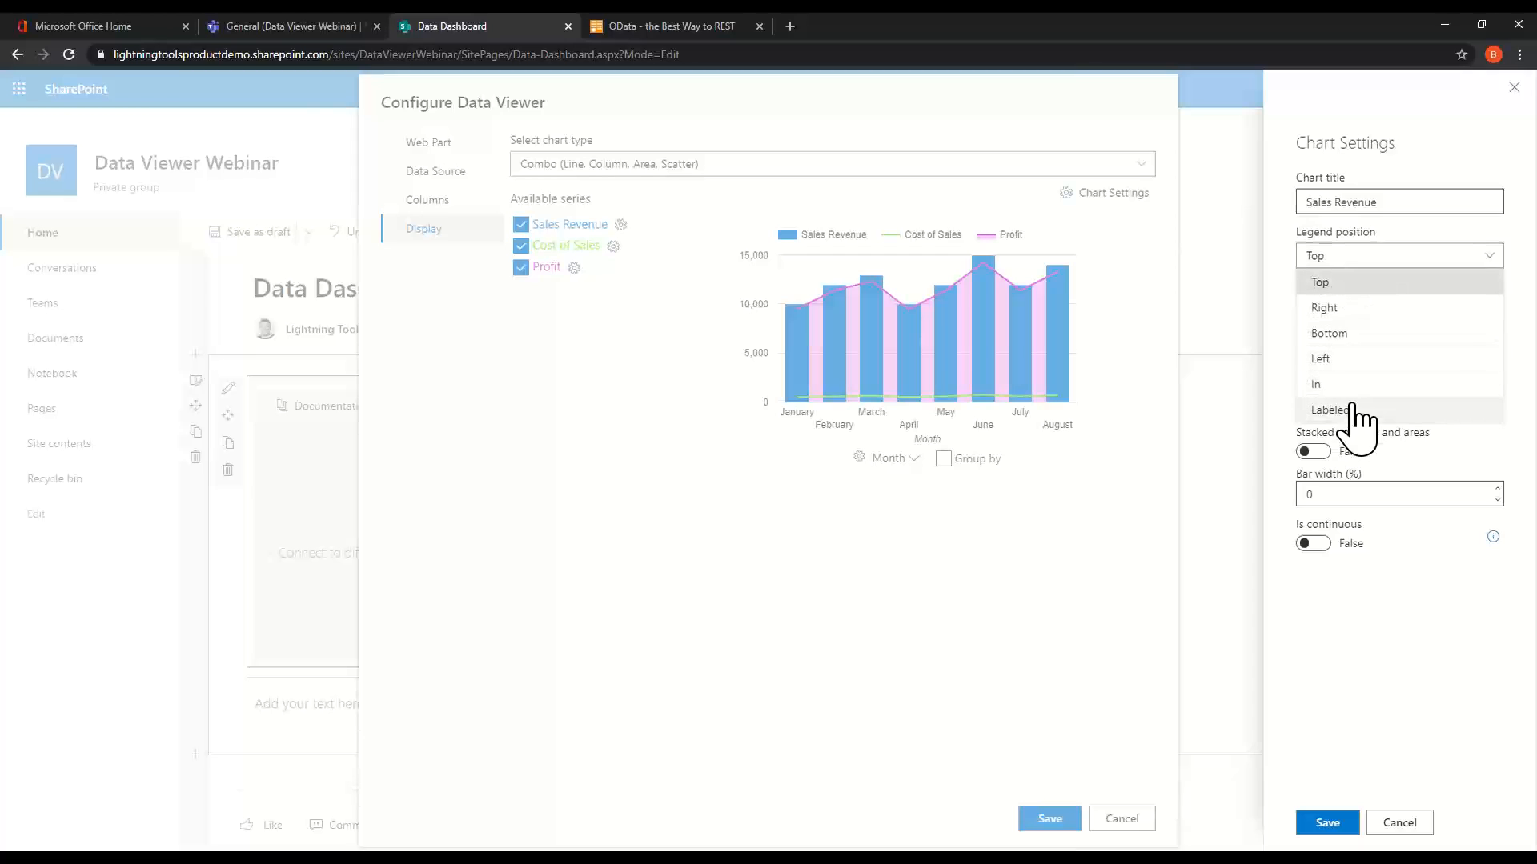
pyautogui.click(1380, 256)
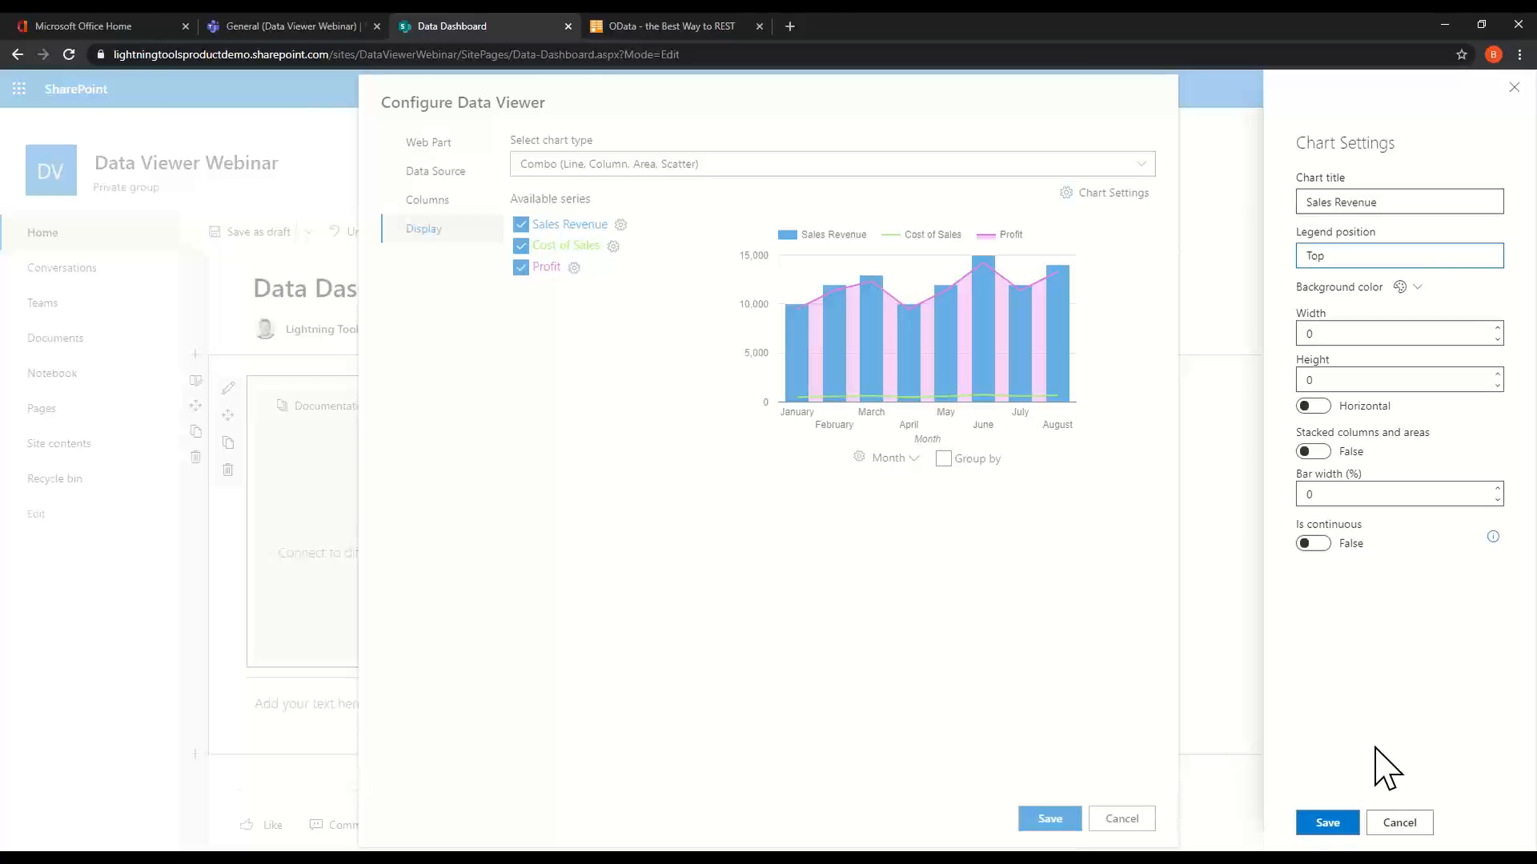
pyautogui.click(1329, 823)
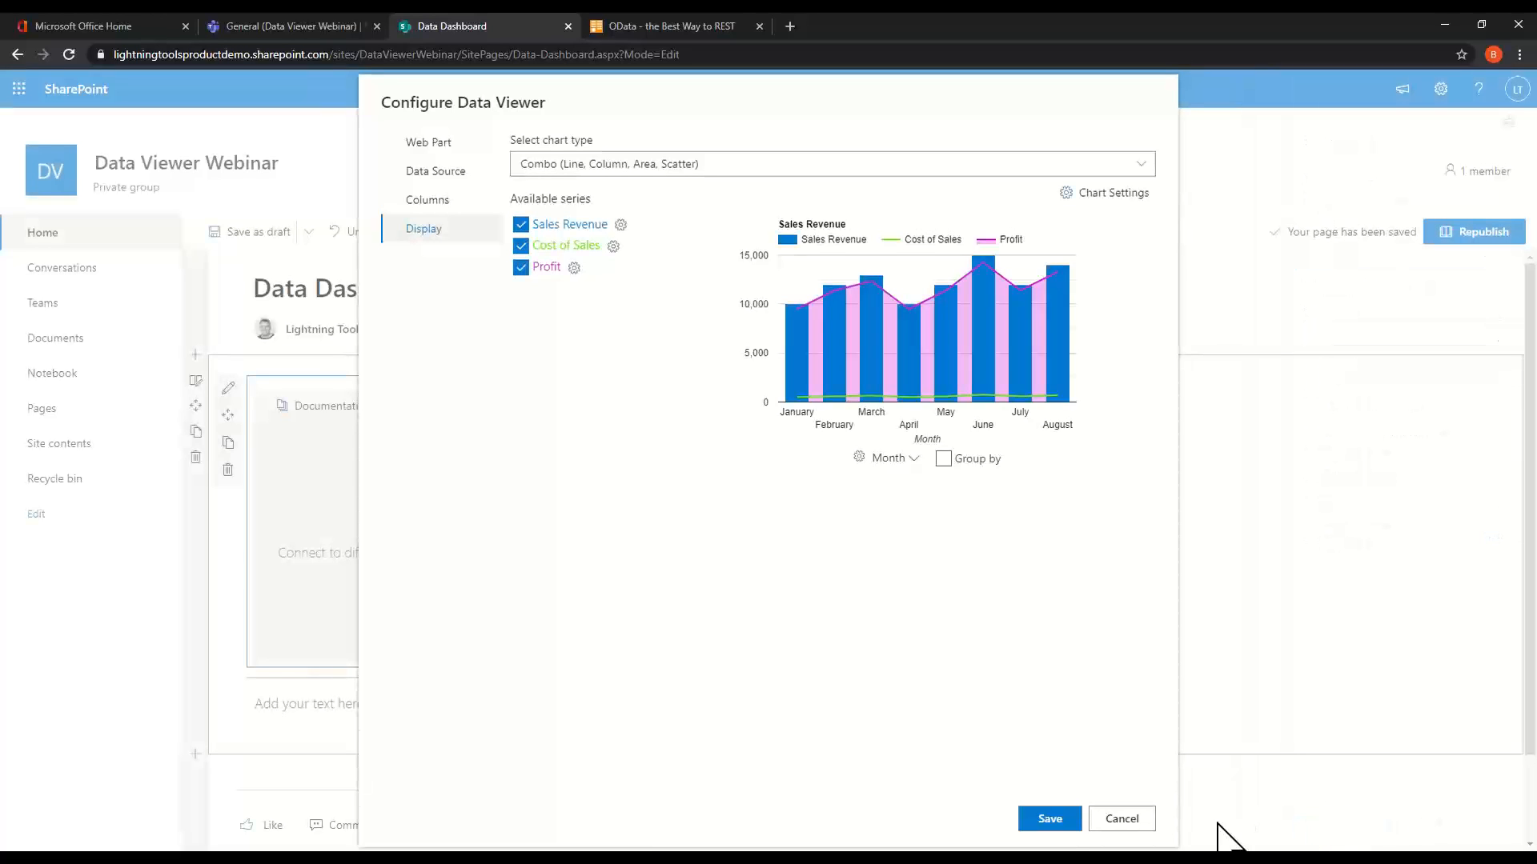
pyautogui.click(1056, 820)
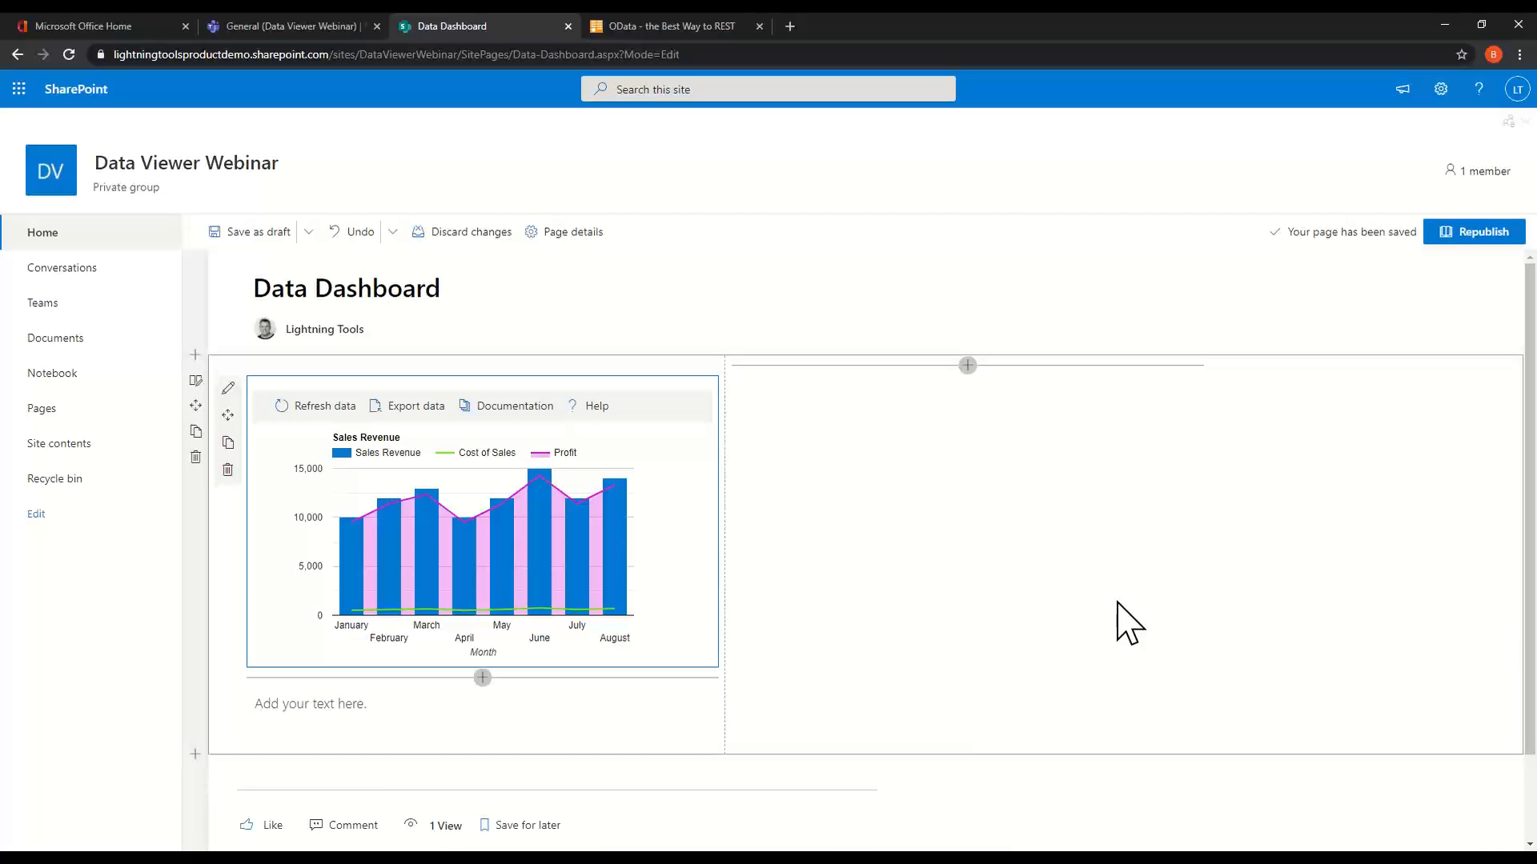
# Hide the Documentation command from the command bar of the sales chart web part.
pyautogui.moveTo(387, 529)
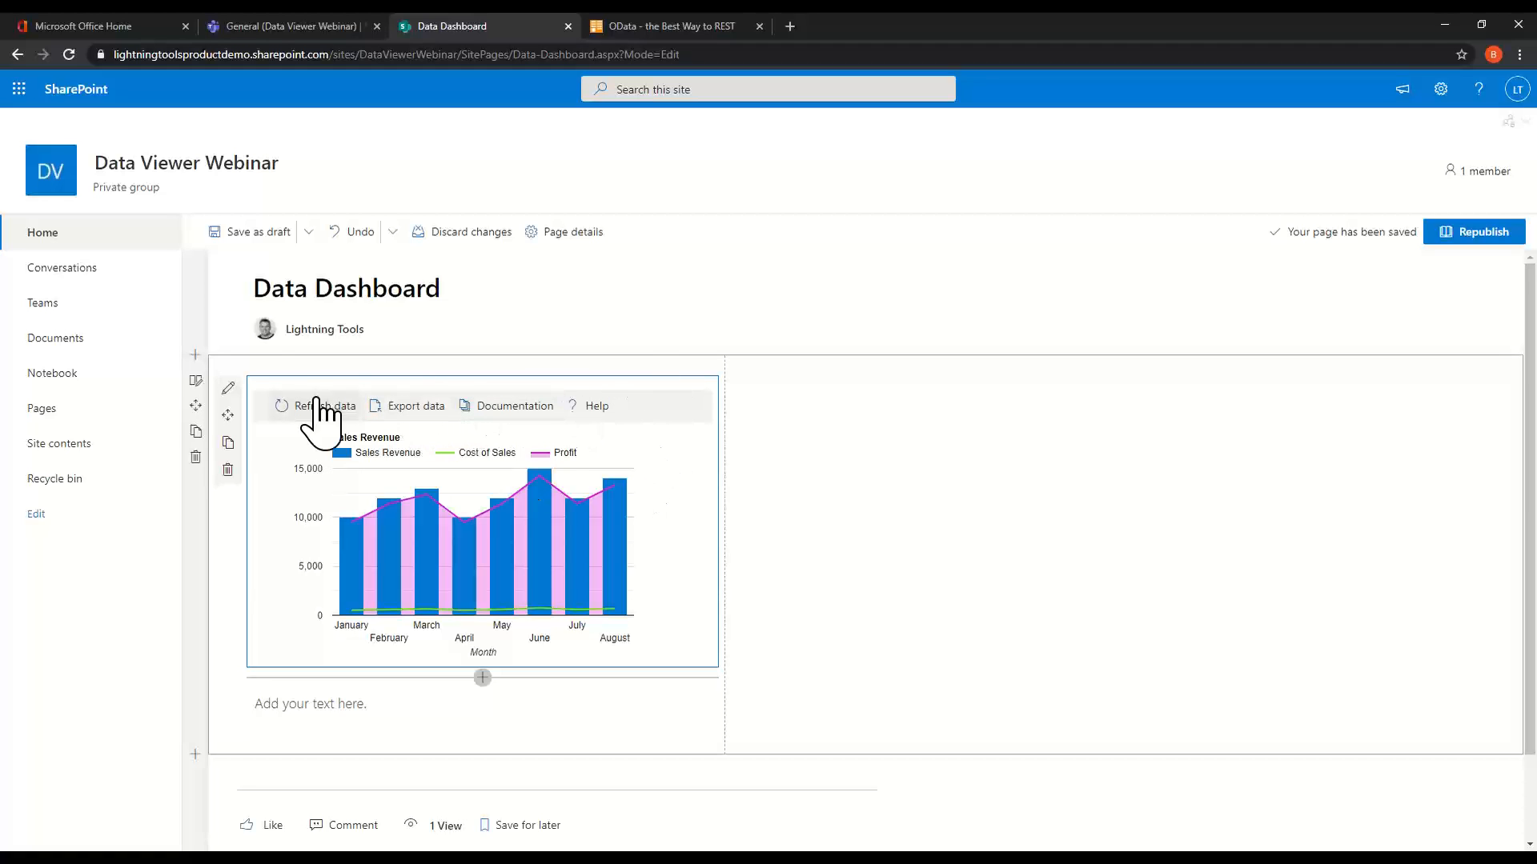
pyautogui.click(231, 389)
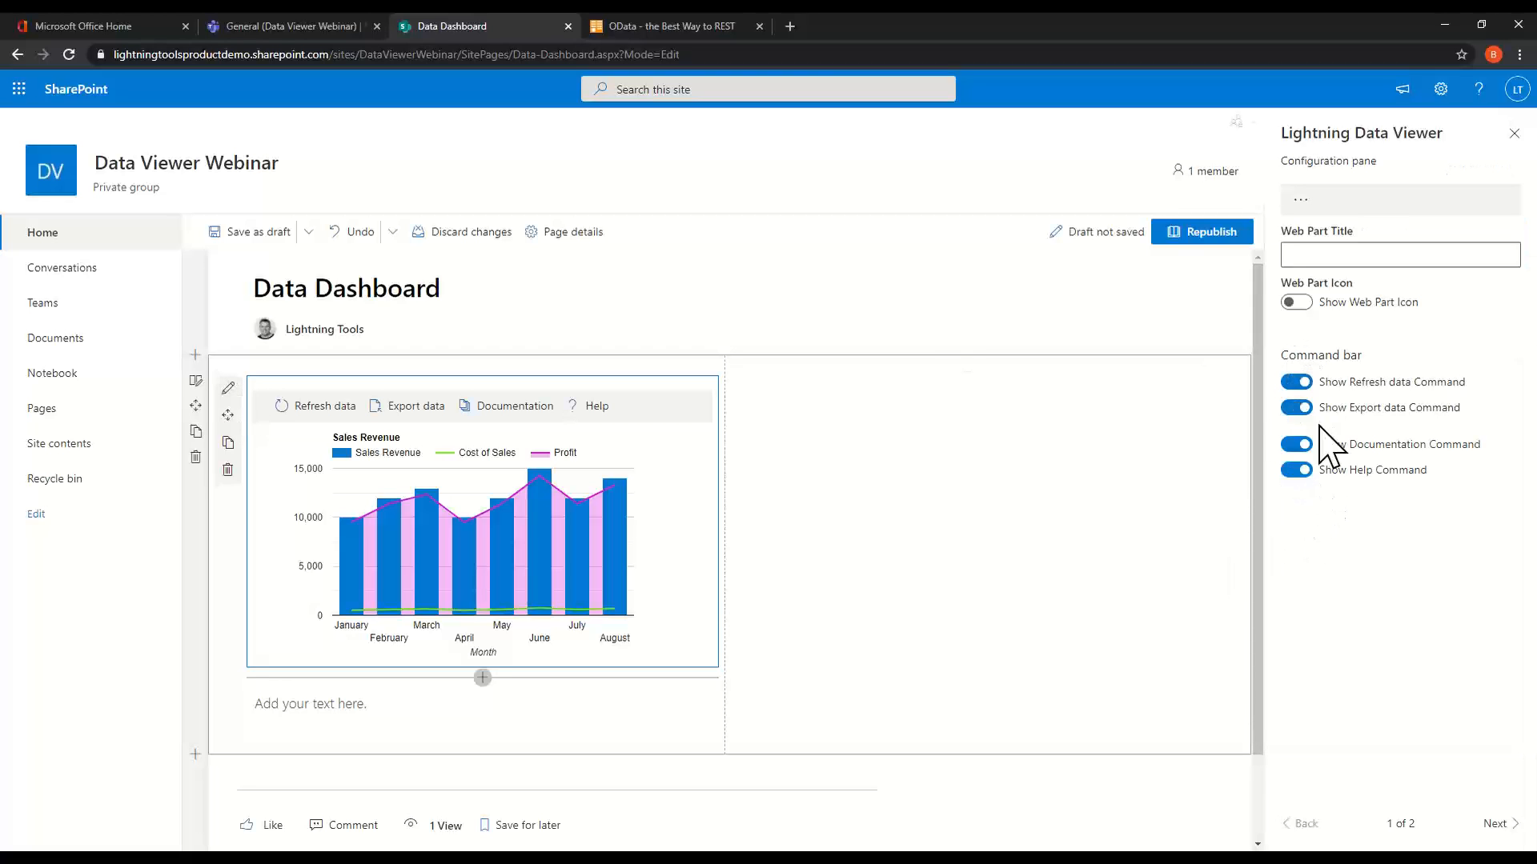
pyautogui.click(1294, 444)
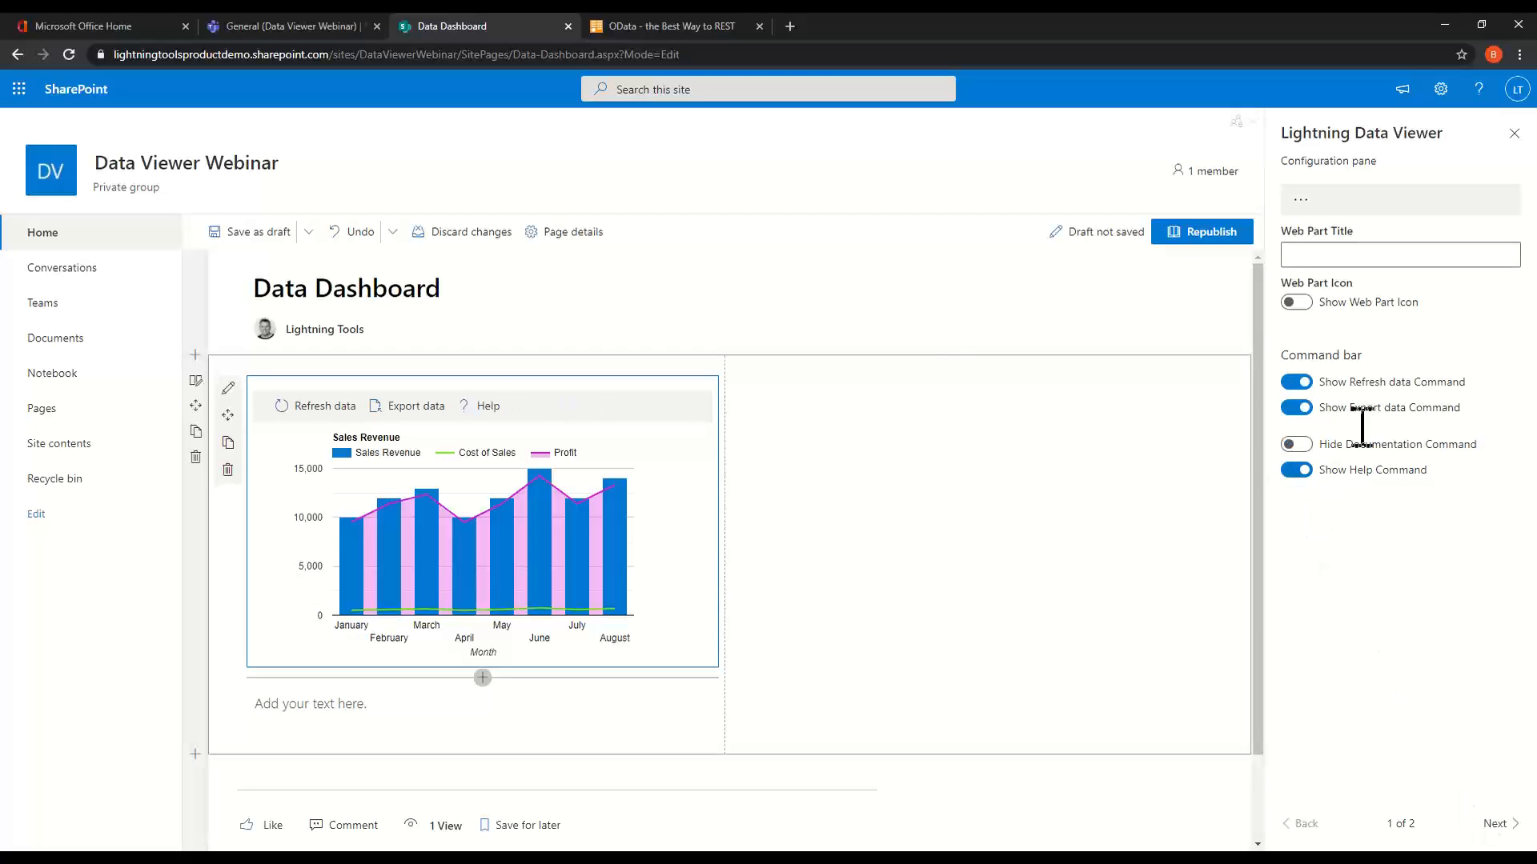
pyautogui.click(1514, 133)
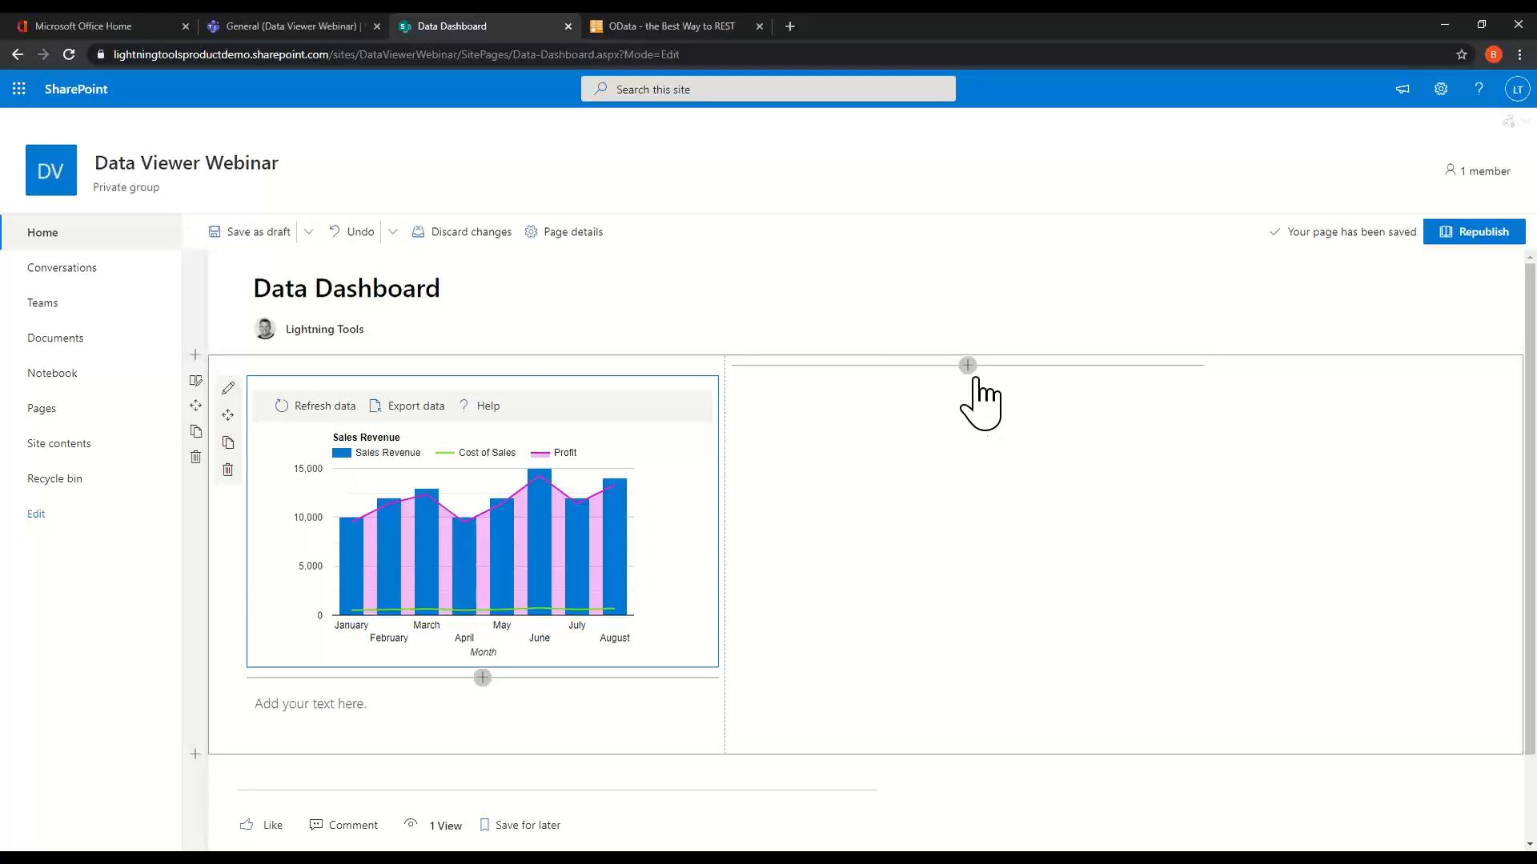
# Add a Lightning Data Viewer web part to the page's empty column and set its data source provider to oData Service.
pyautogui.click(968, 365)
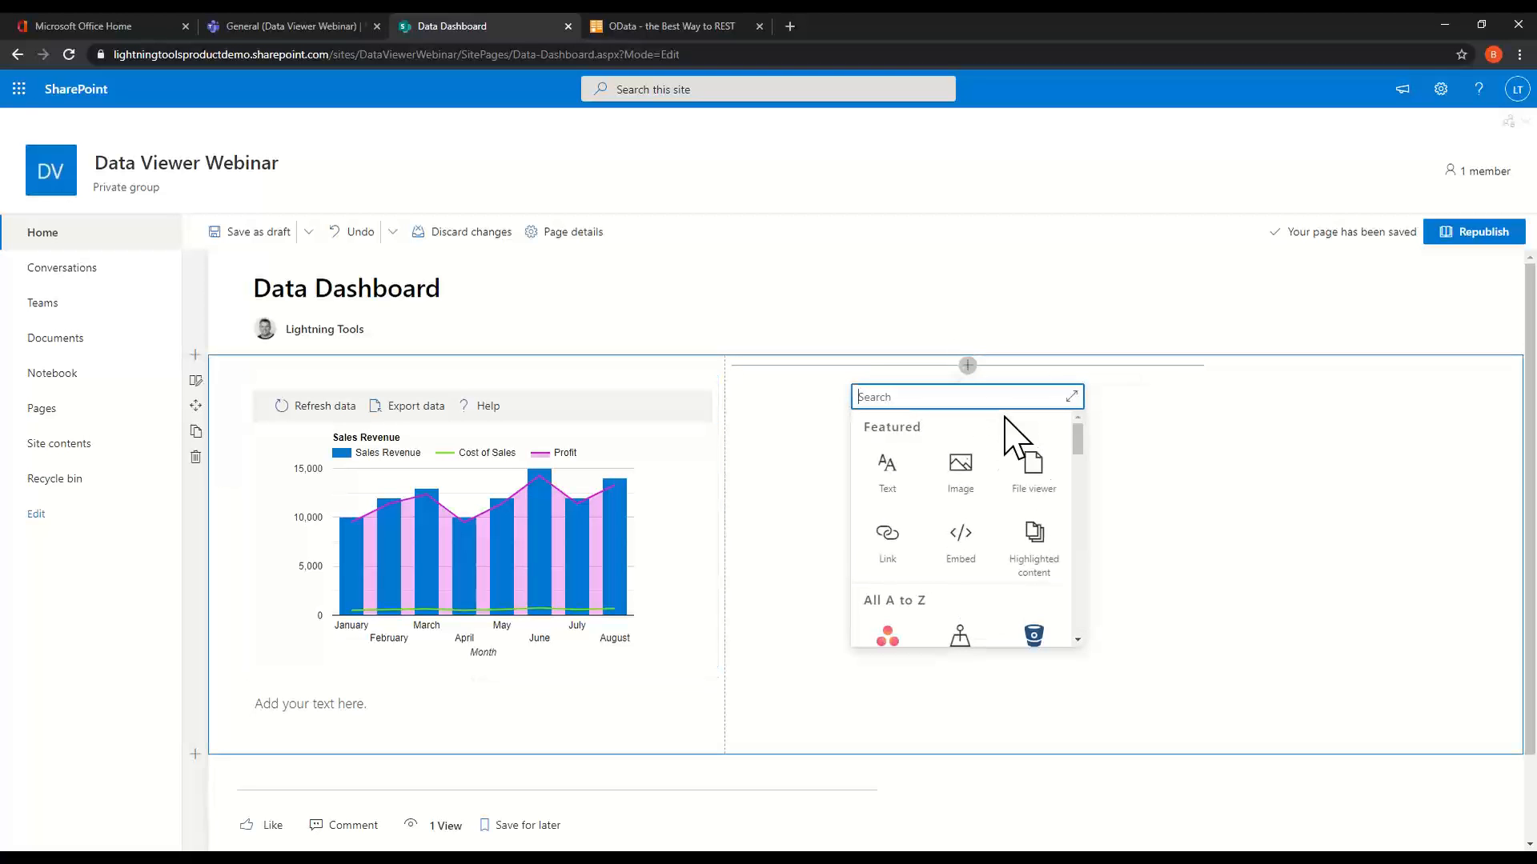
pyautogui.write('data')
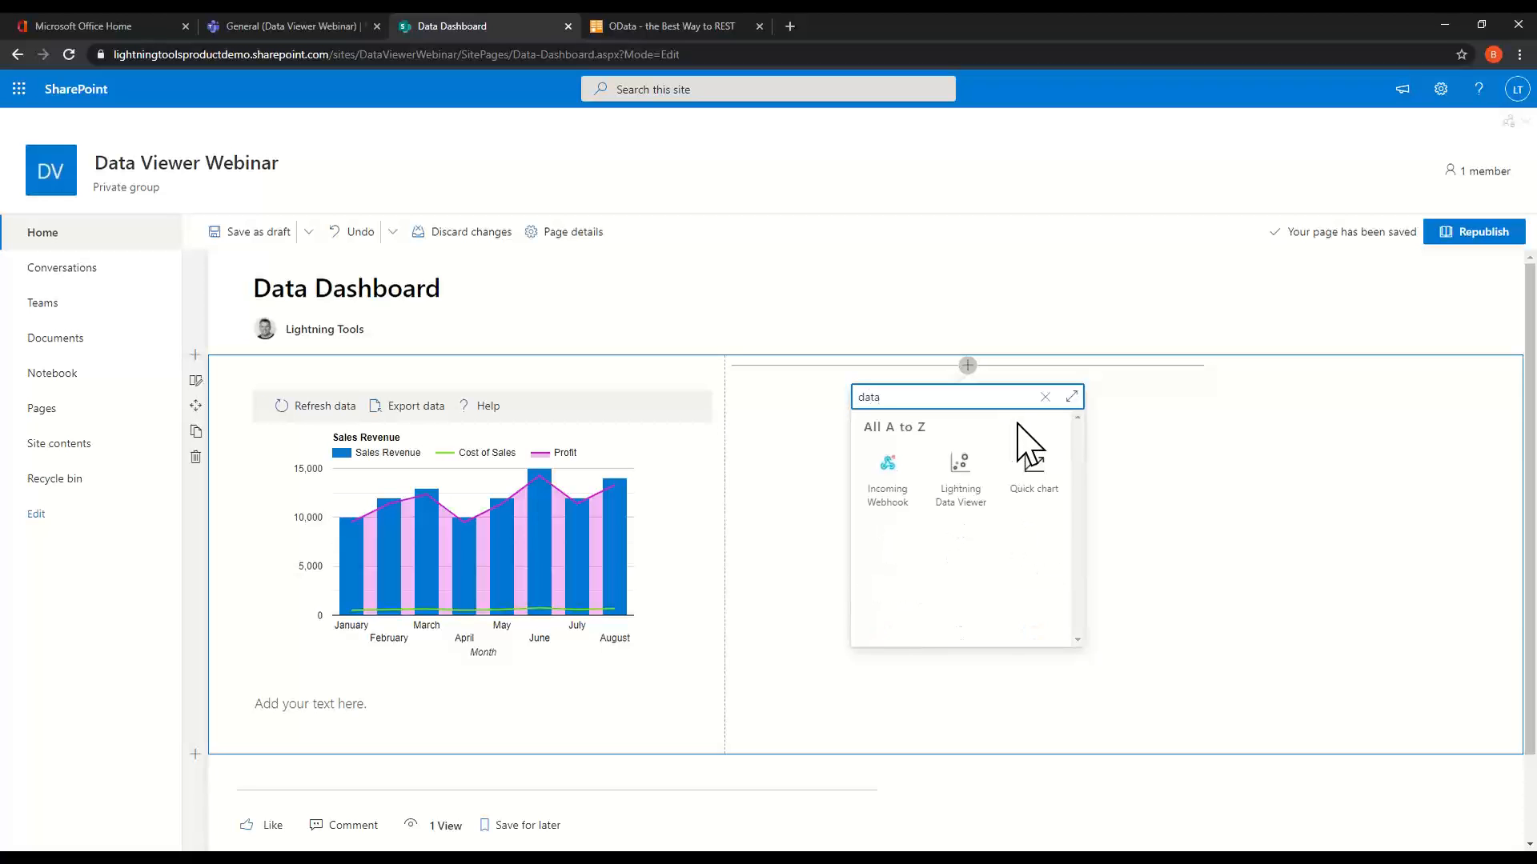
pyautogui.click(965, 494)
pyautogui.click(970, 588)
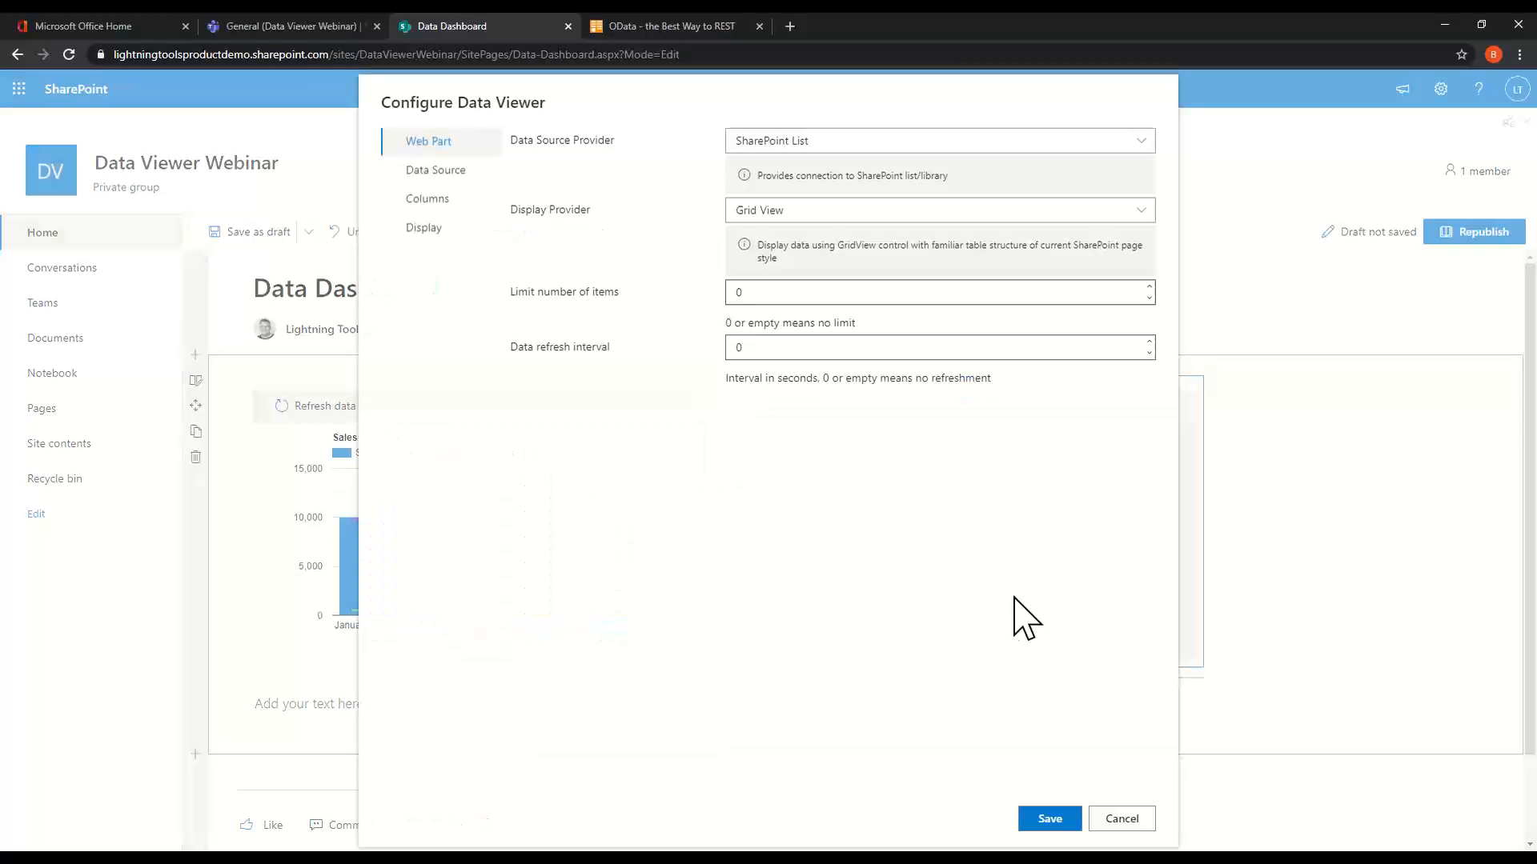
pyautogui.click(803, 148)
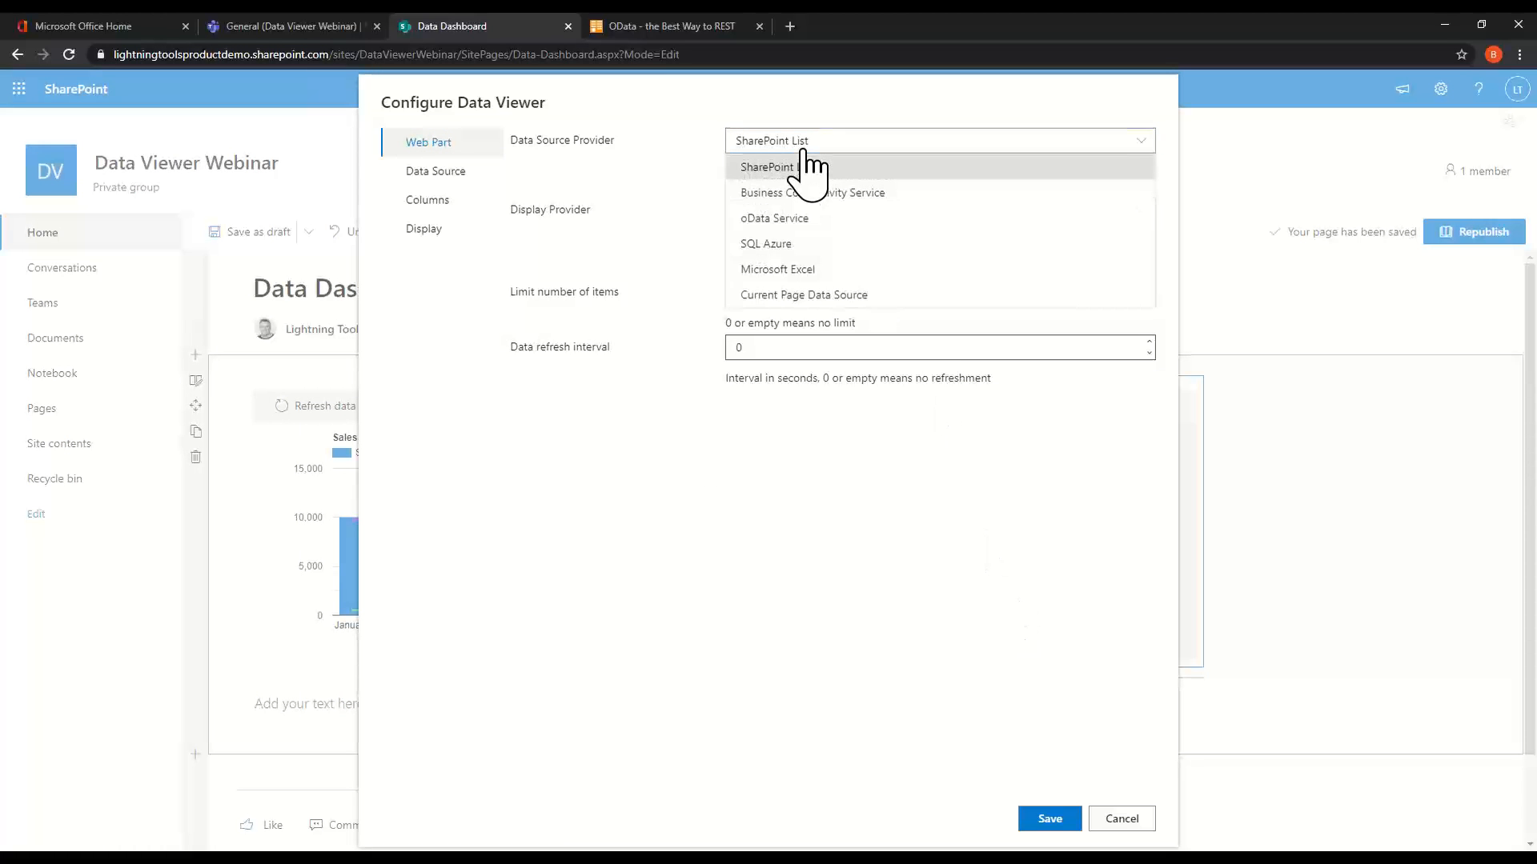
pyautogui.click(848, 218)
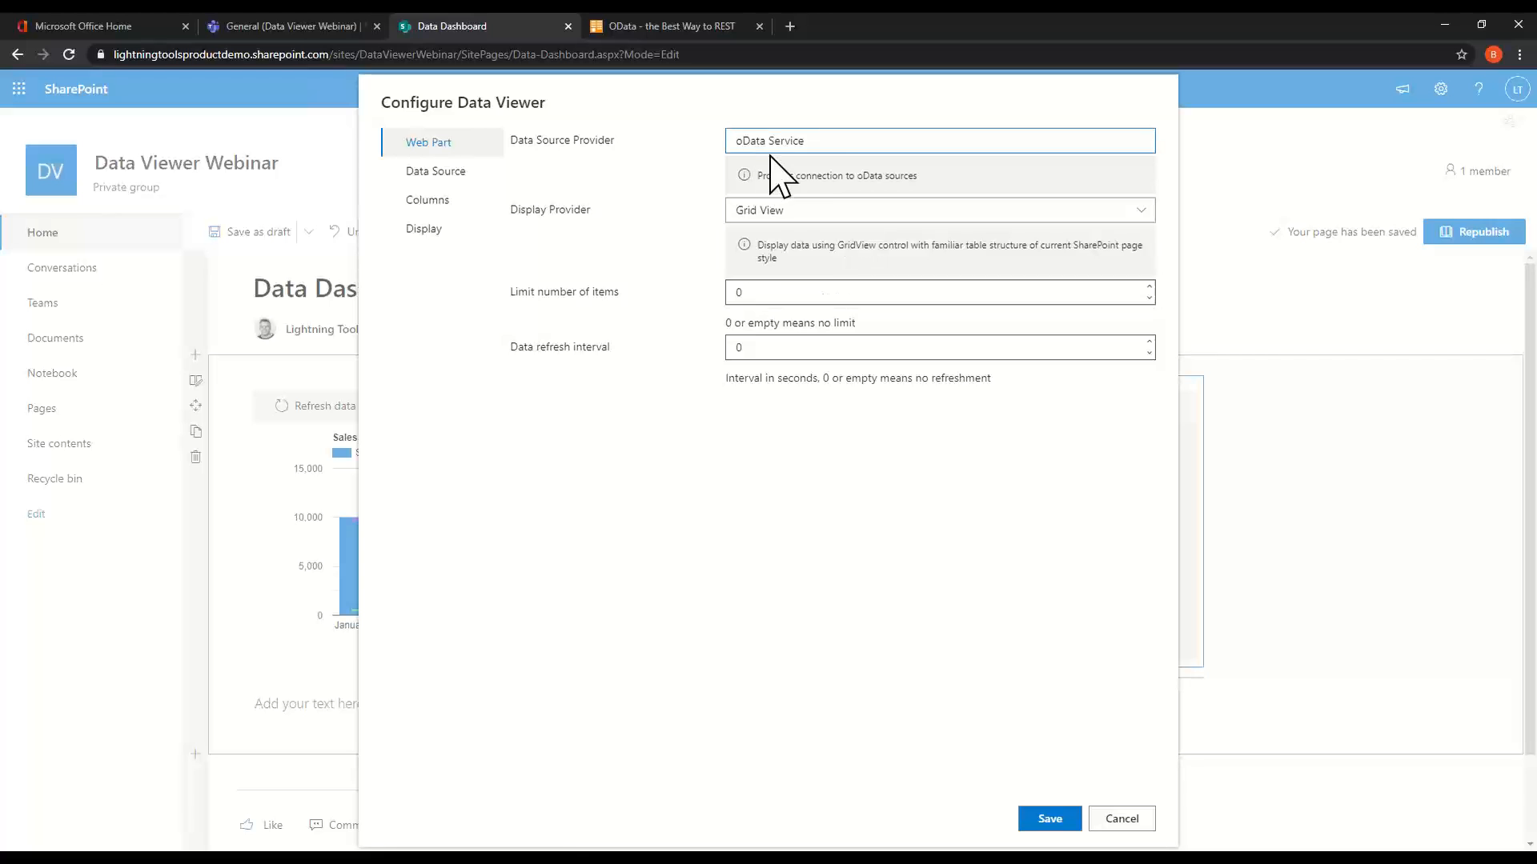
# On the OData website, open the read-only Northwind service among the OData v3 reference services and copy its URL.
pyautogui.click(697, 26)
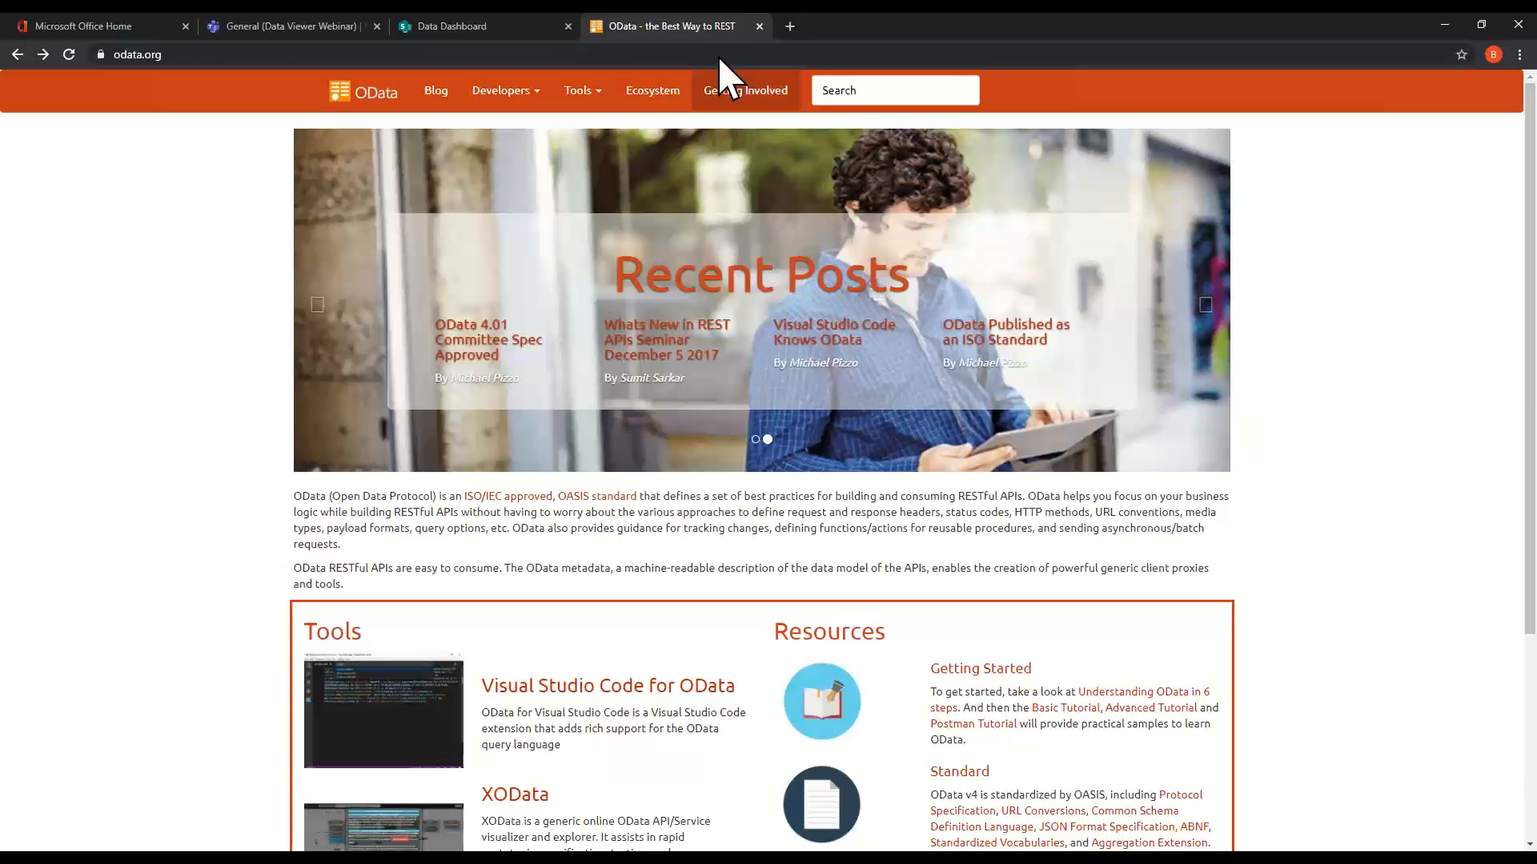
pyautogui.scroll(-3, 836, 292)
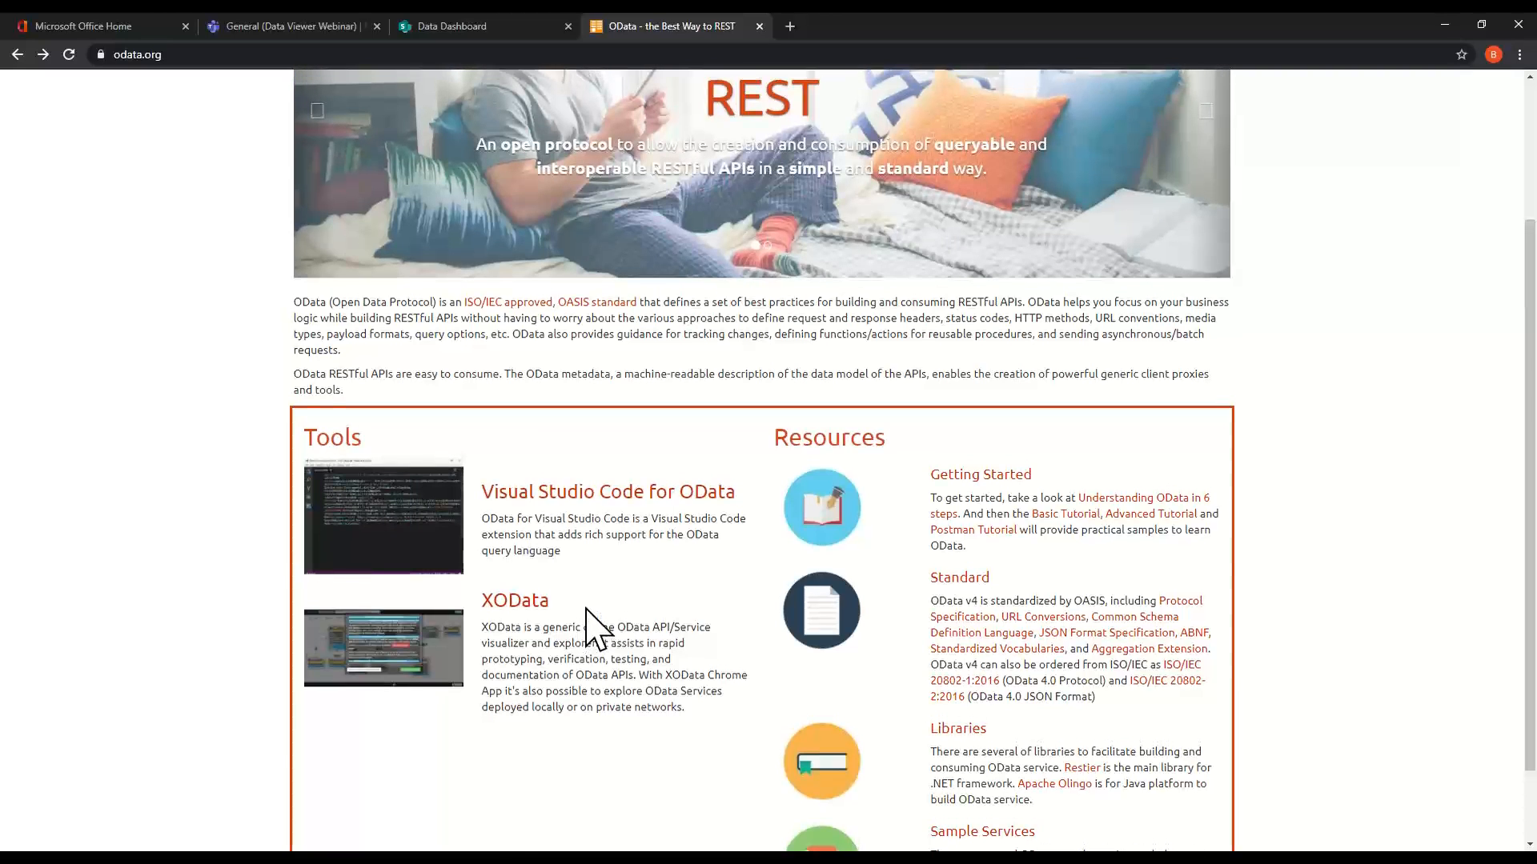
pyautogui.scroll(2, 590, 627)
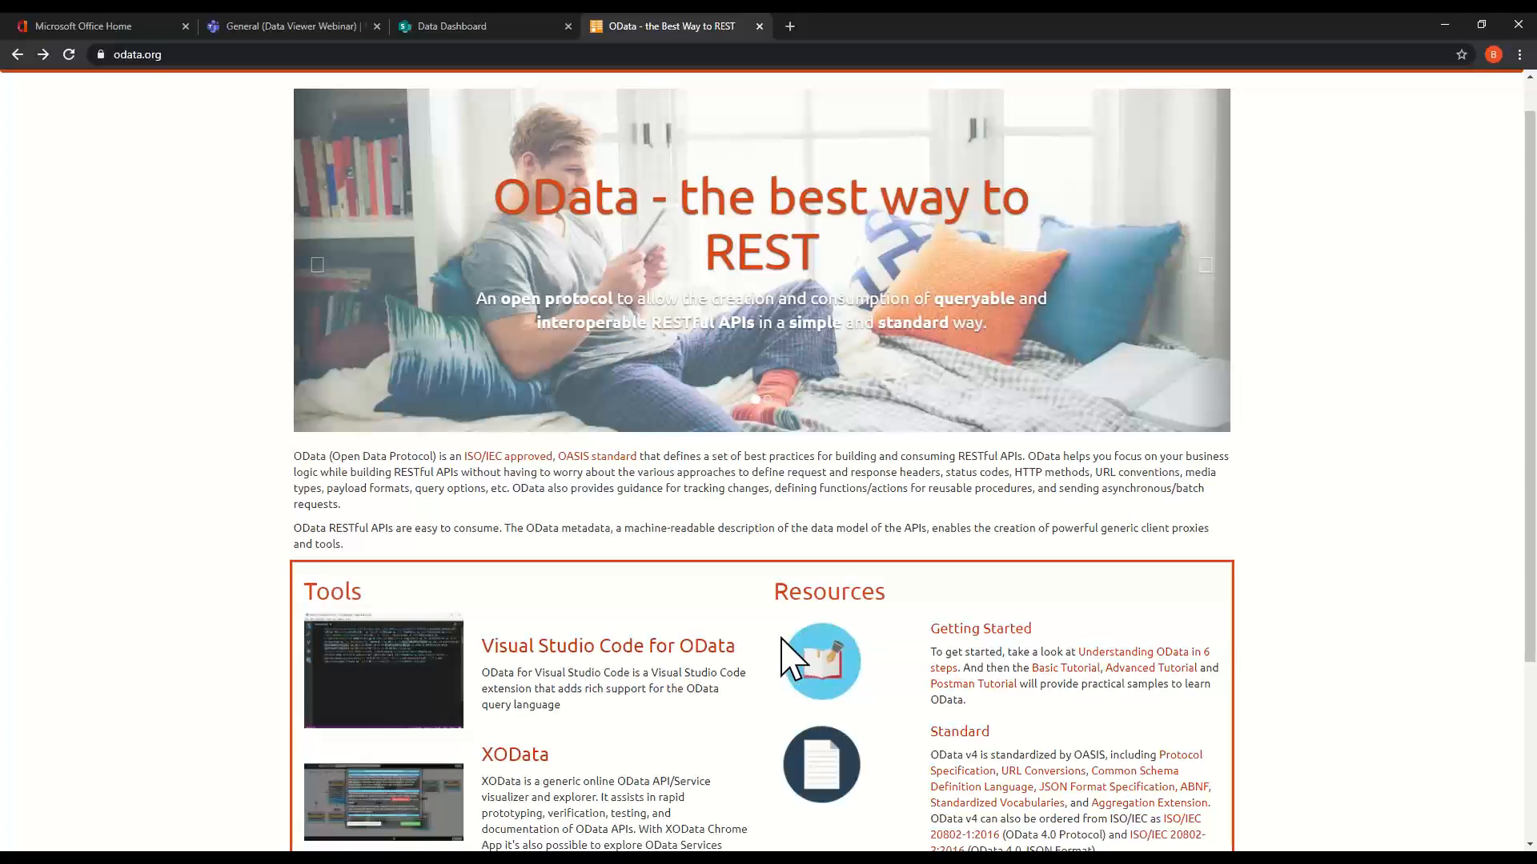
pyautogui.scroll(1, 782, 651)
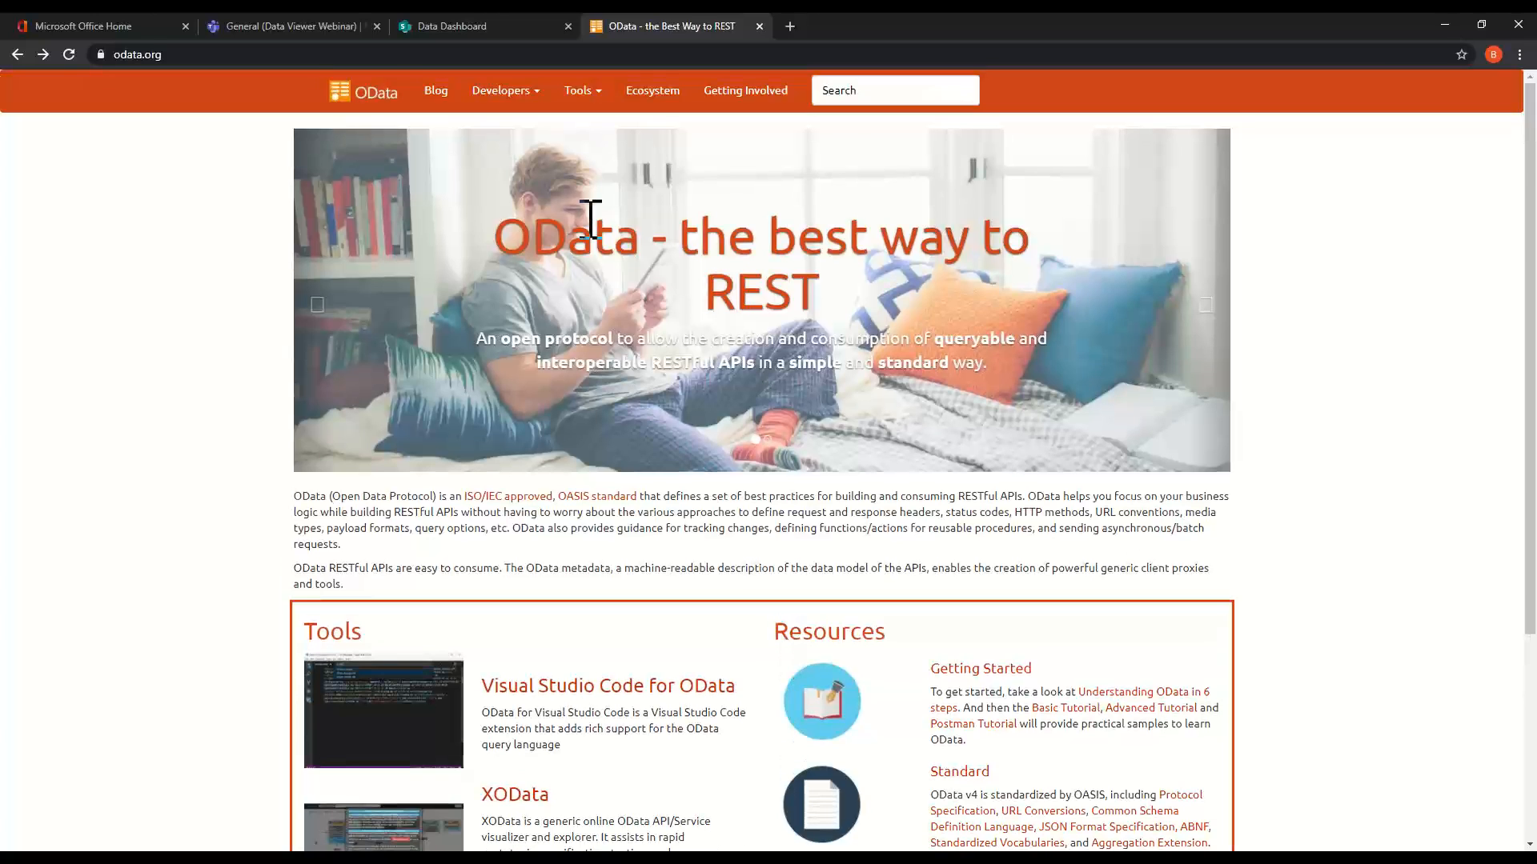
pyautogui.click(541, 94)
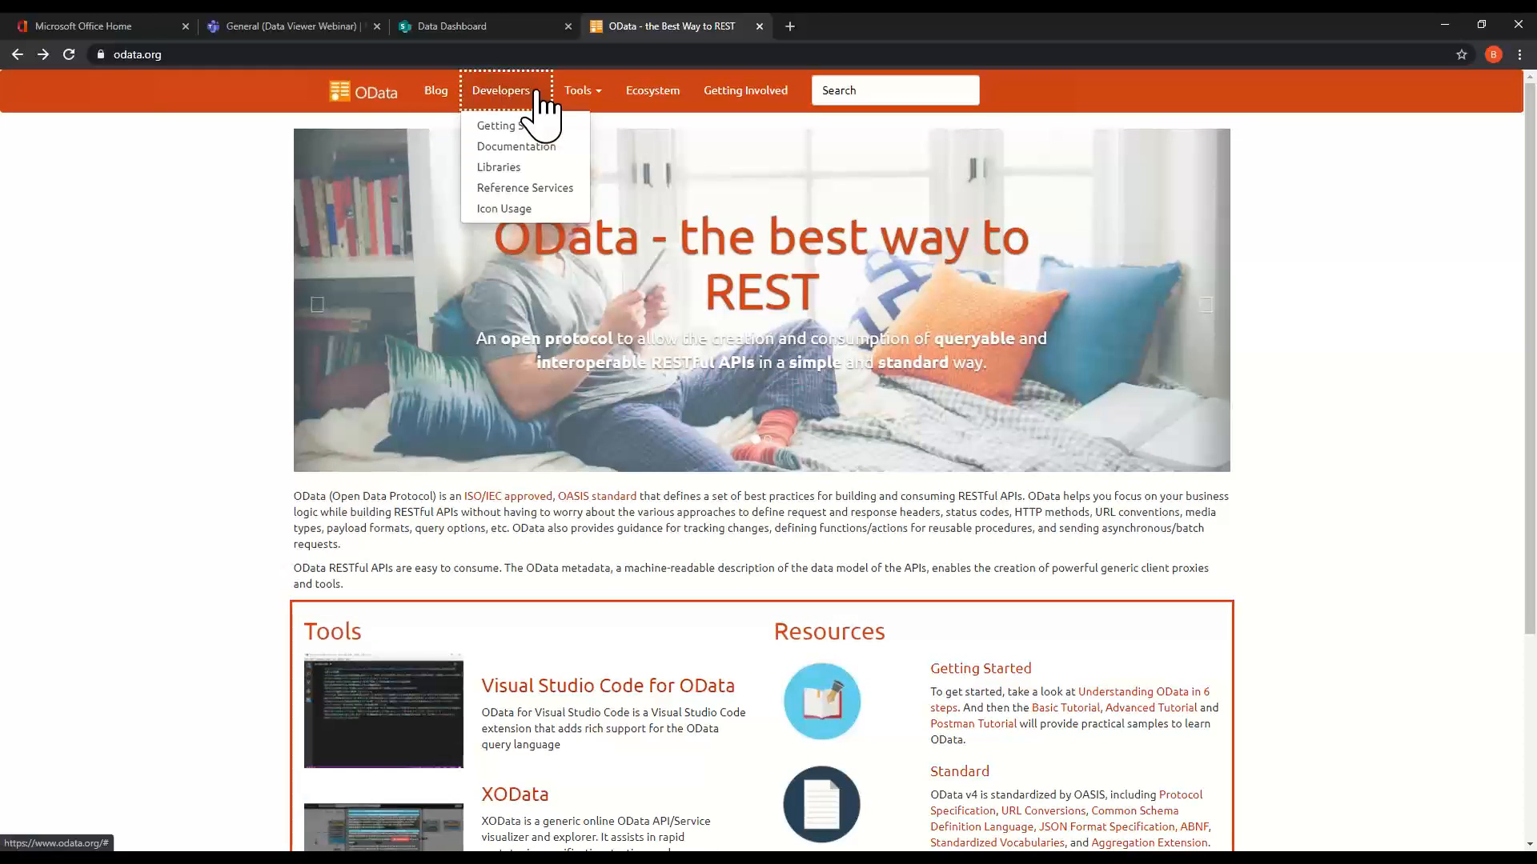
pyautogui.click(539, 185)
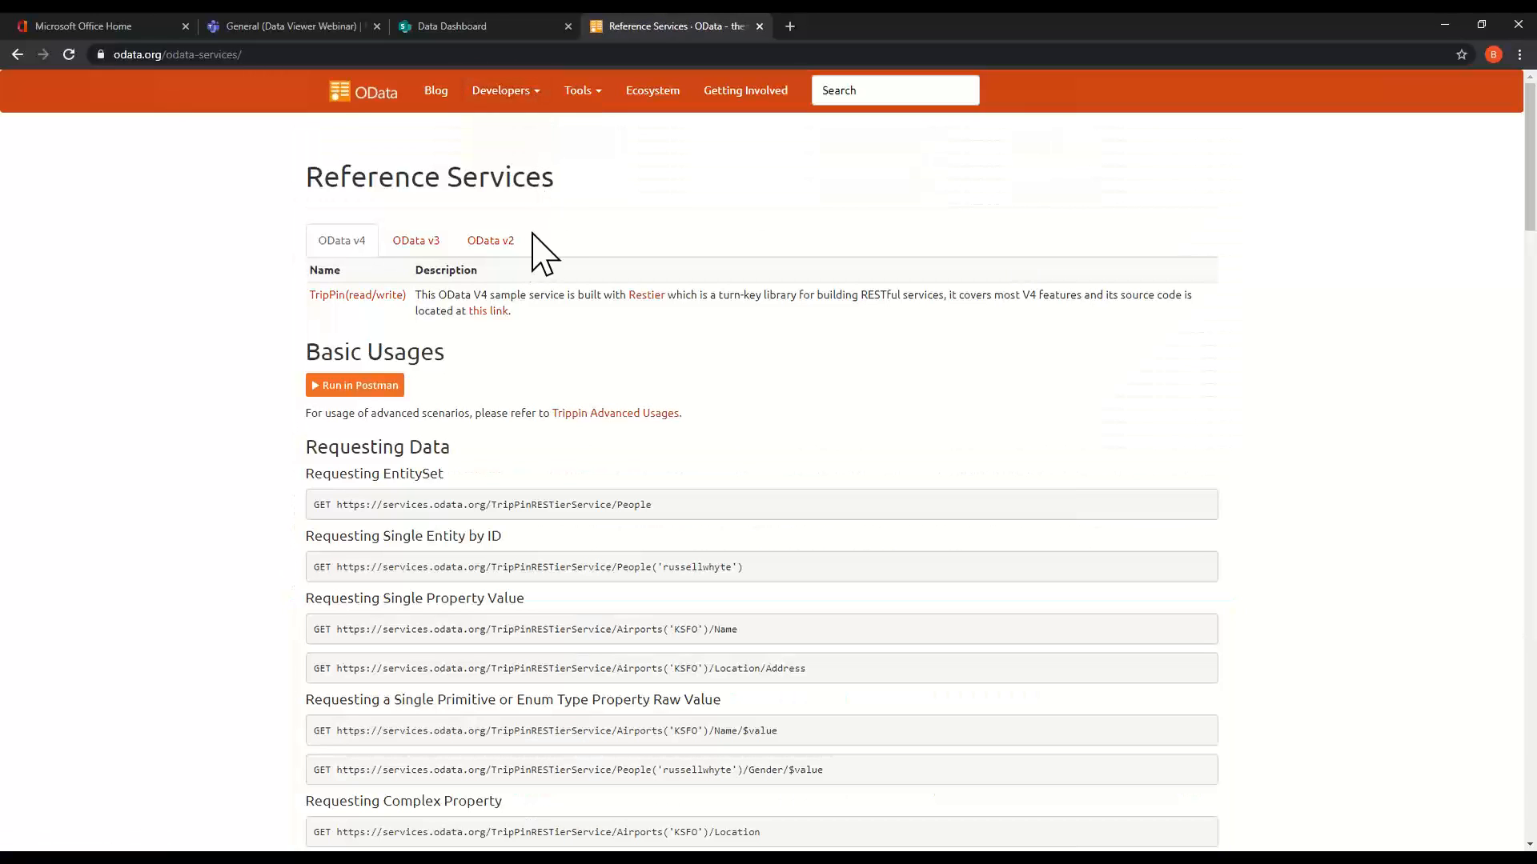
pyautogui.click(415, 241)
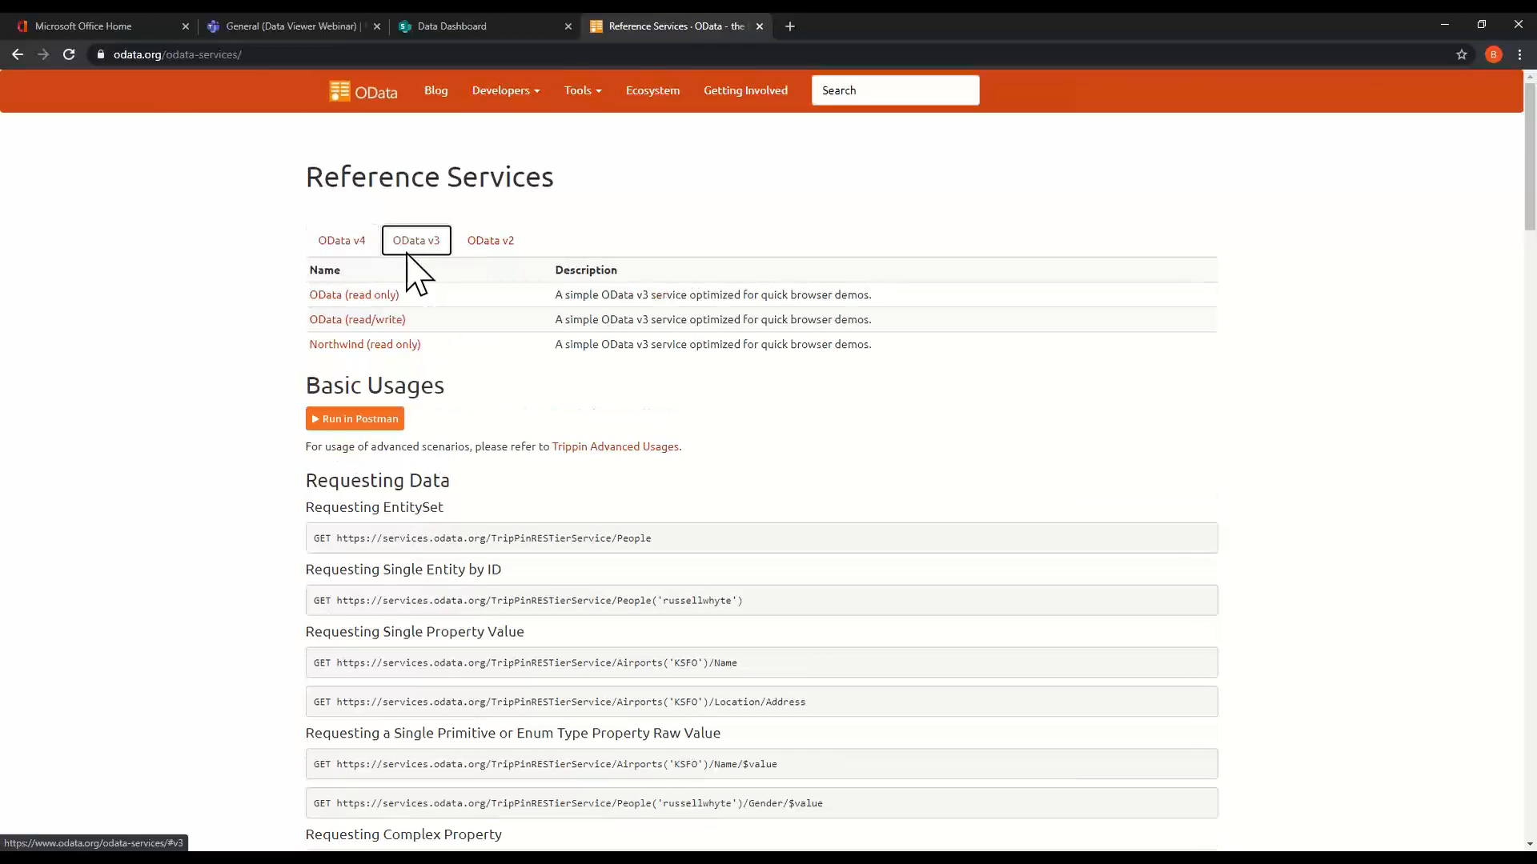
pyautogui.click(368, 346)
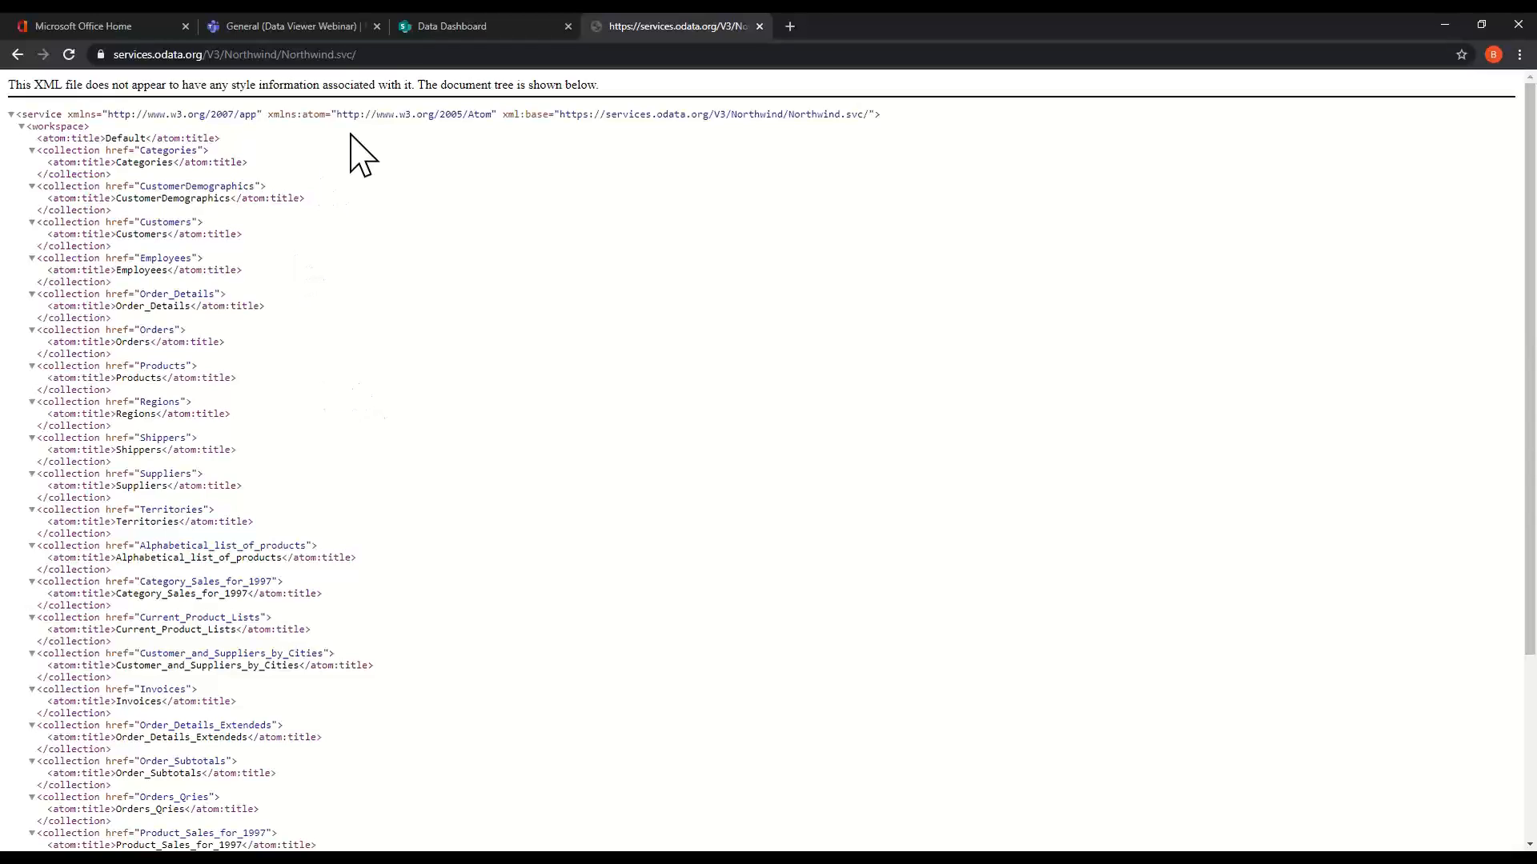
pyautogui.click(357, 53)
pyautogui.hotkey('ctrl', 'c')
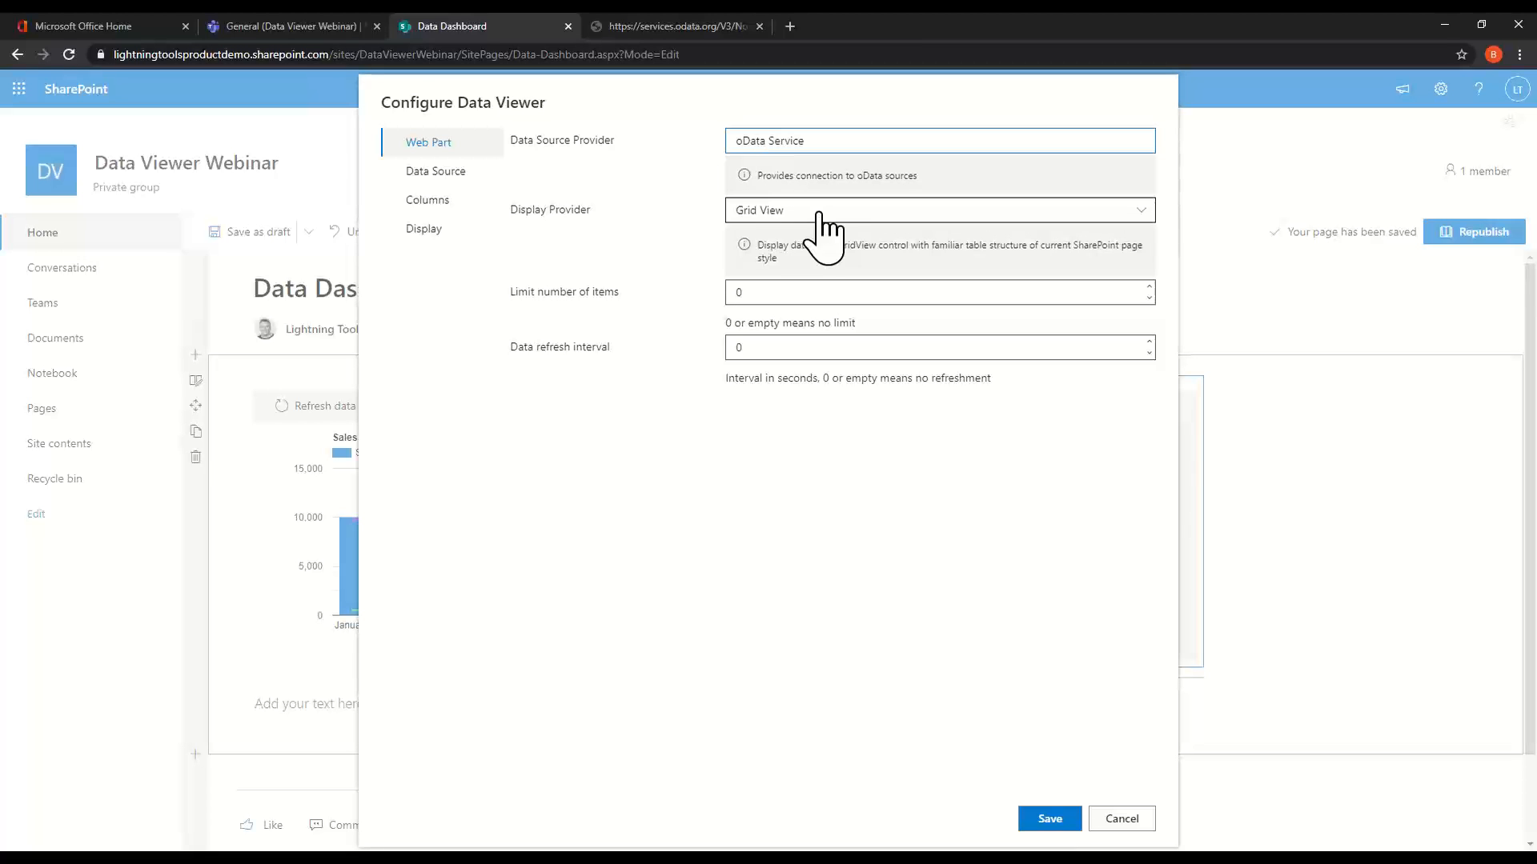
pyautogui.click(442, 171)
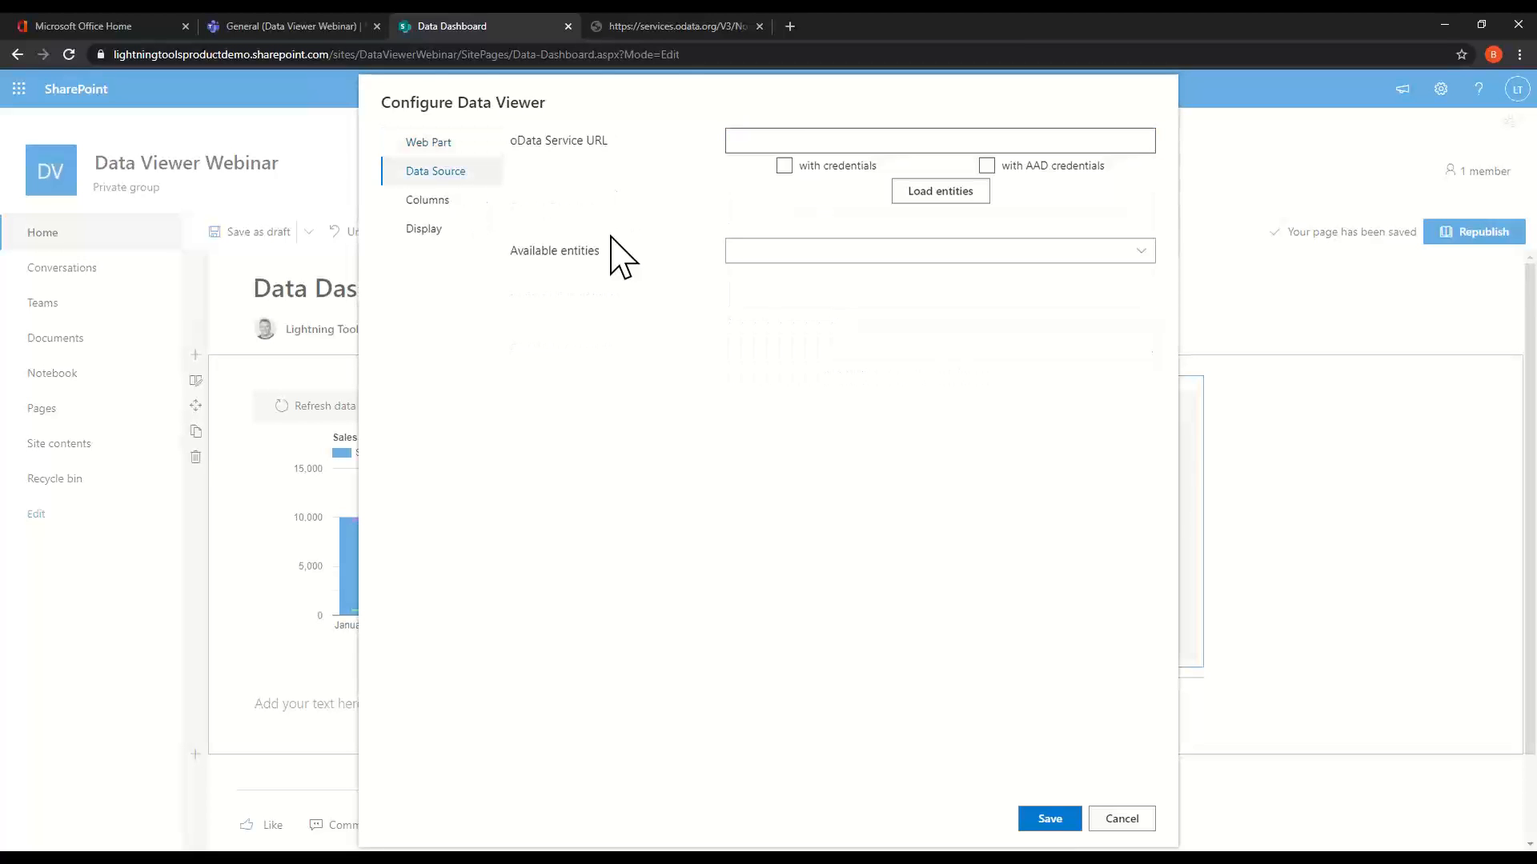
pyautogui.click(851, 143)
pyautogui.hotkey('ctrl', 'v')
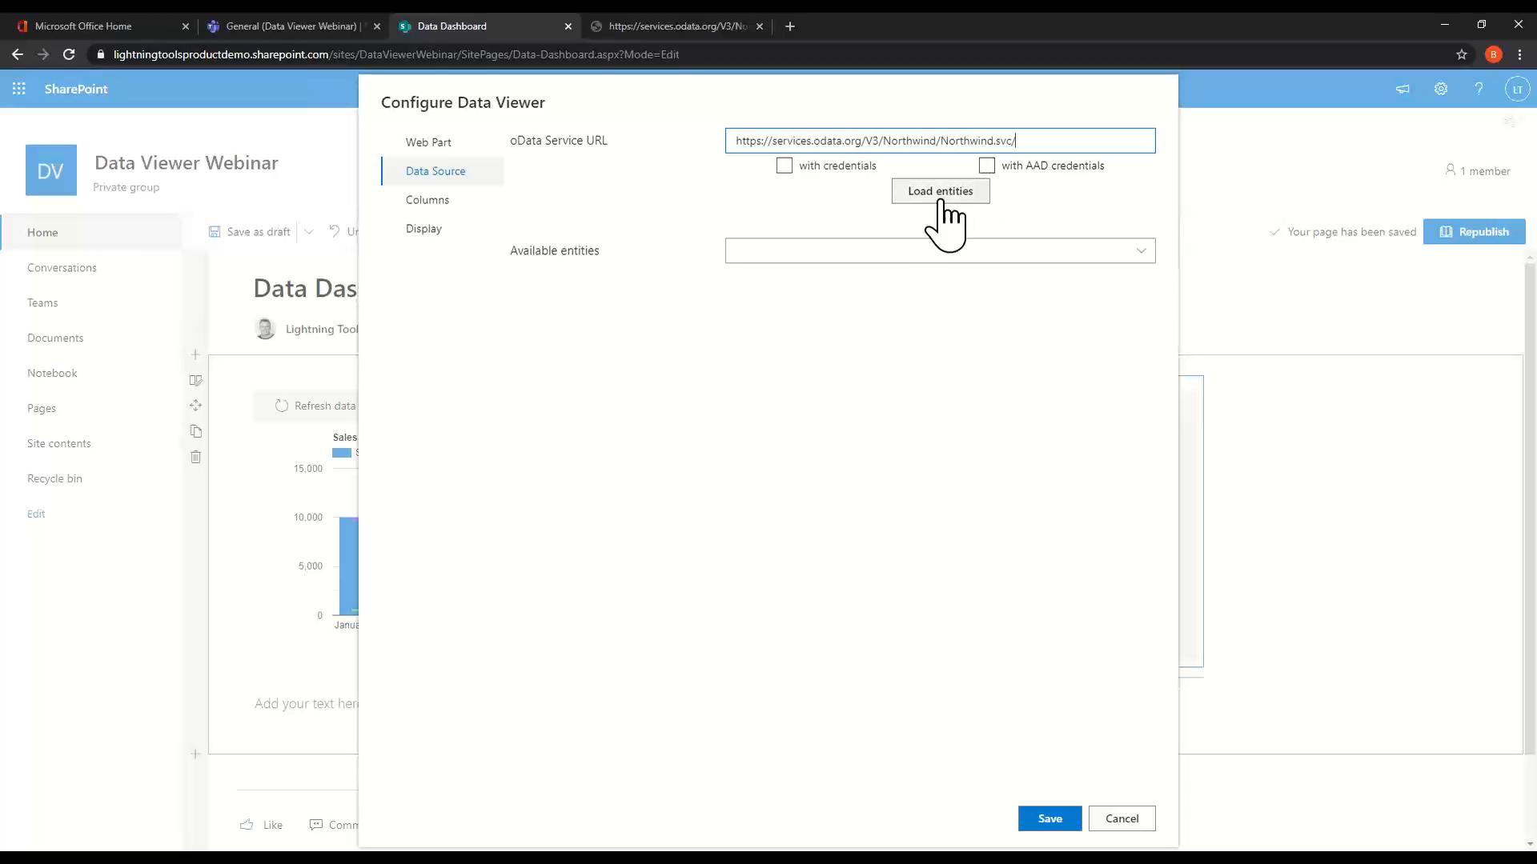
pyautogui.click(941, 197)
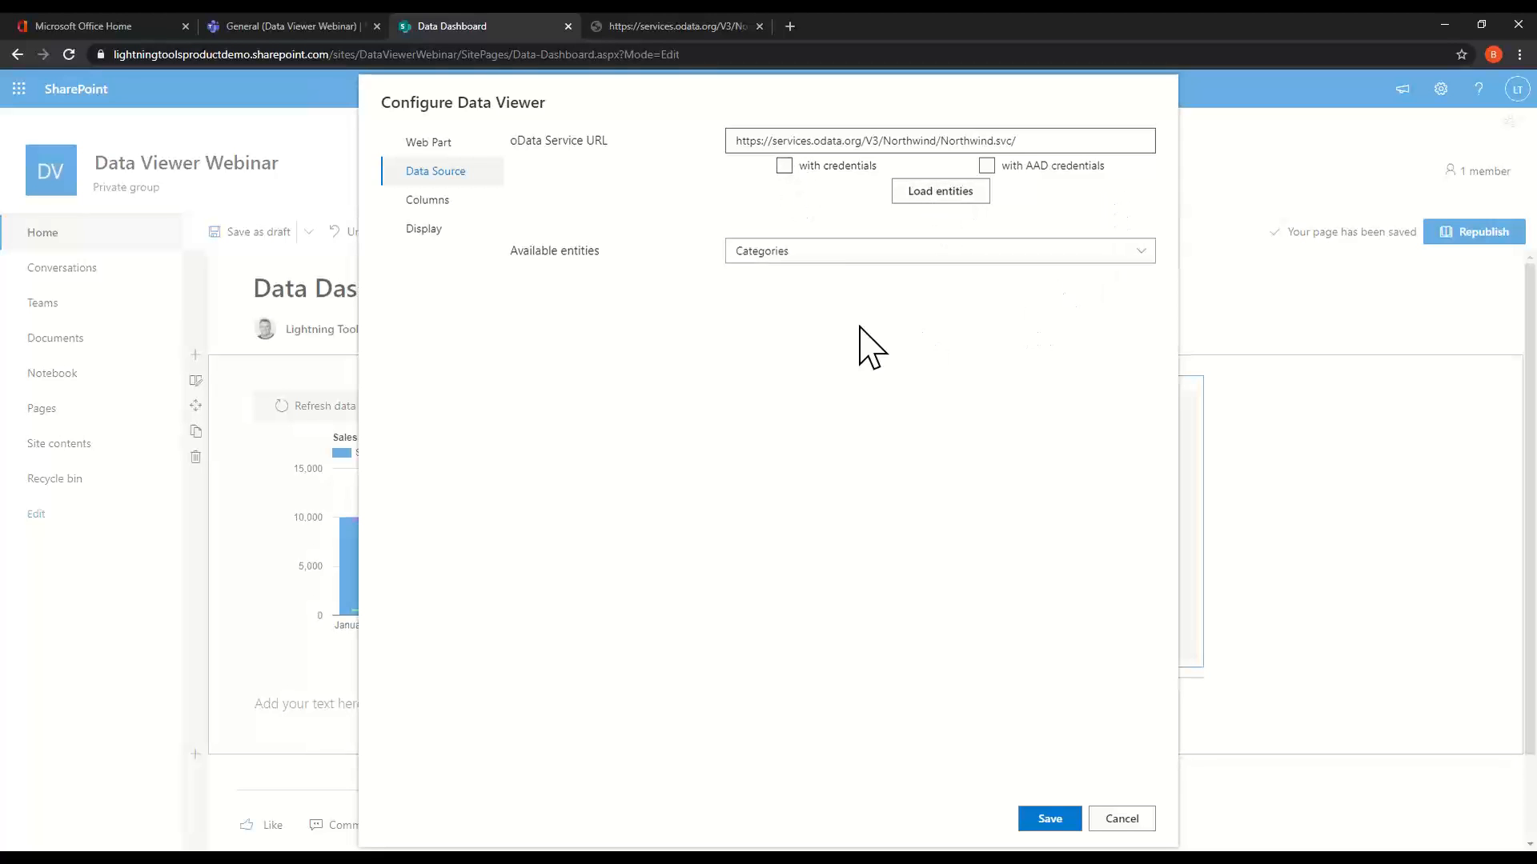
pyautogui.click(793, 254)
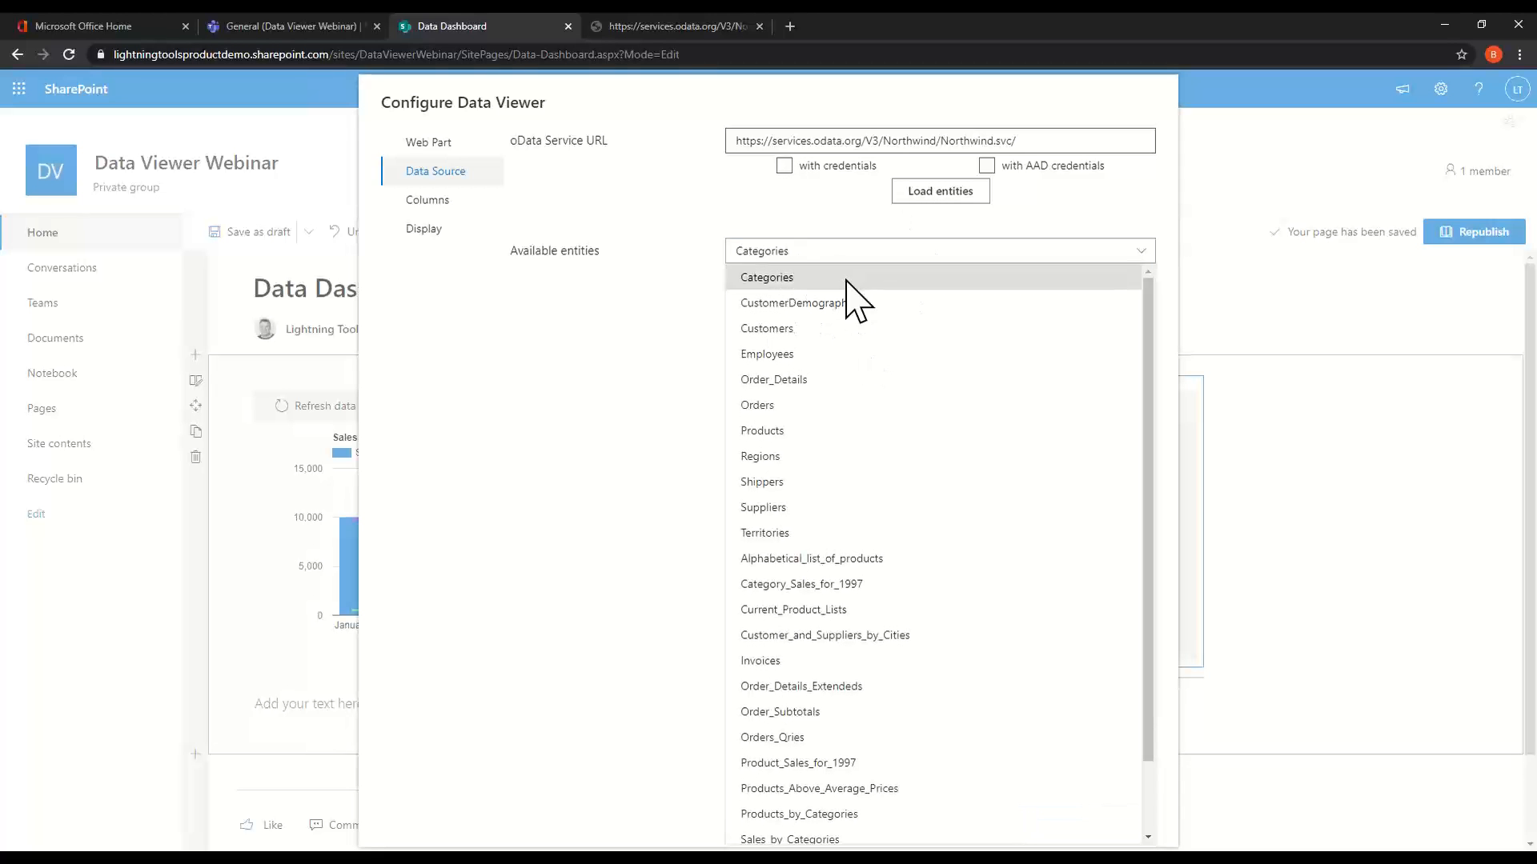
pyautogui.click(803, 276)
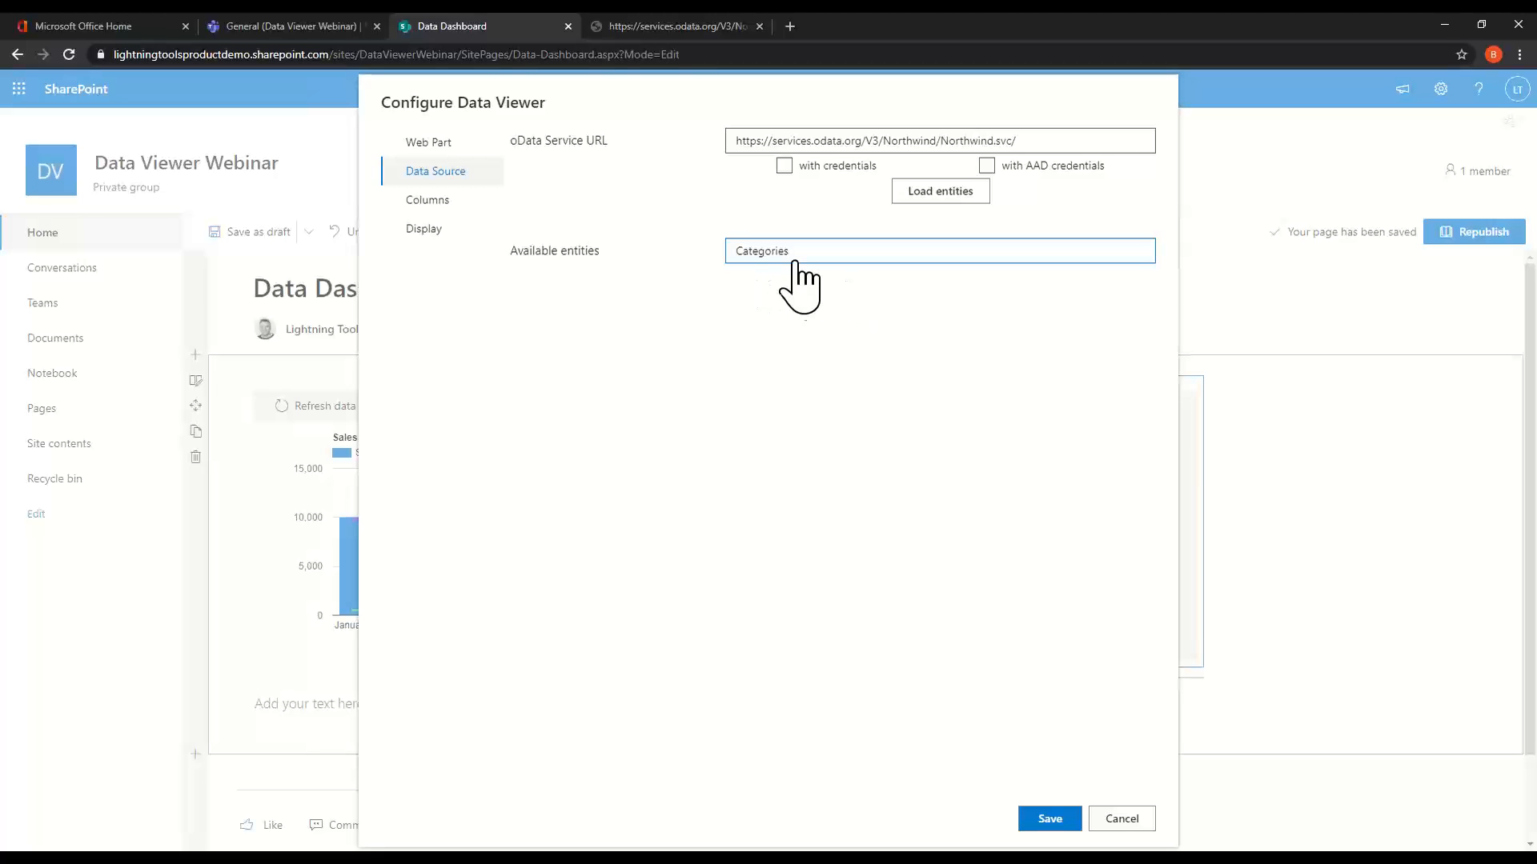
# Include the CategoryID, CategoryName and Description columns of the Categories entity, leaving out Picture.
pyautogui.click(481, 209)
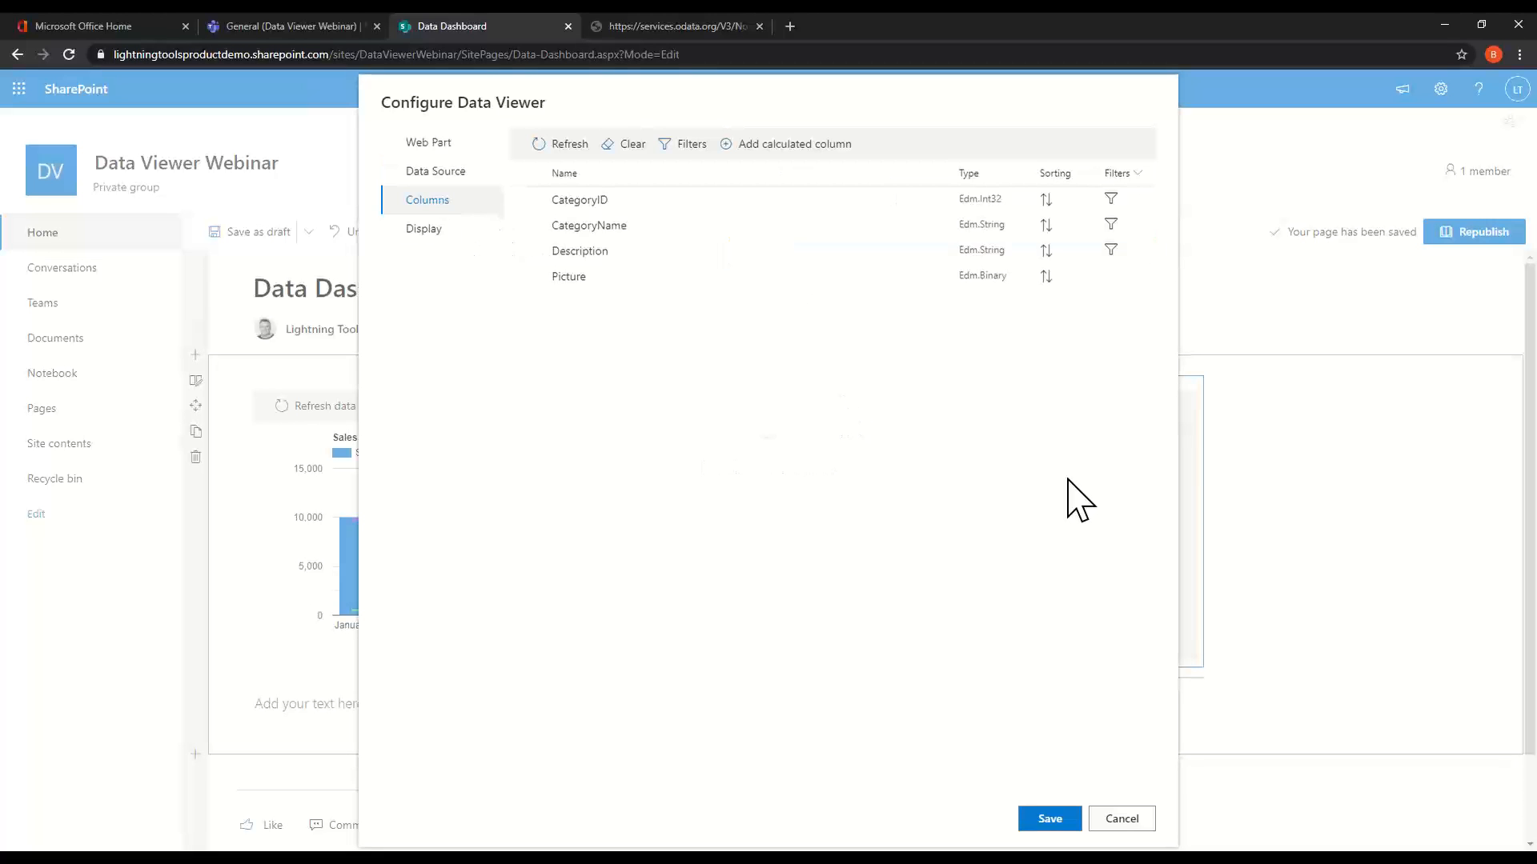
pyautogui.click(526, 173)
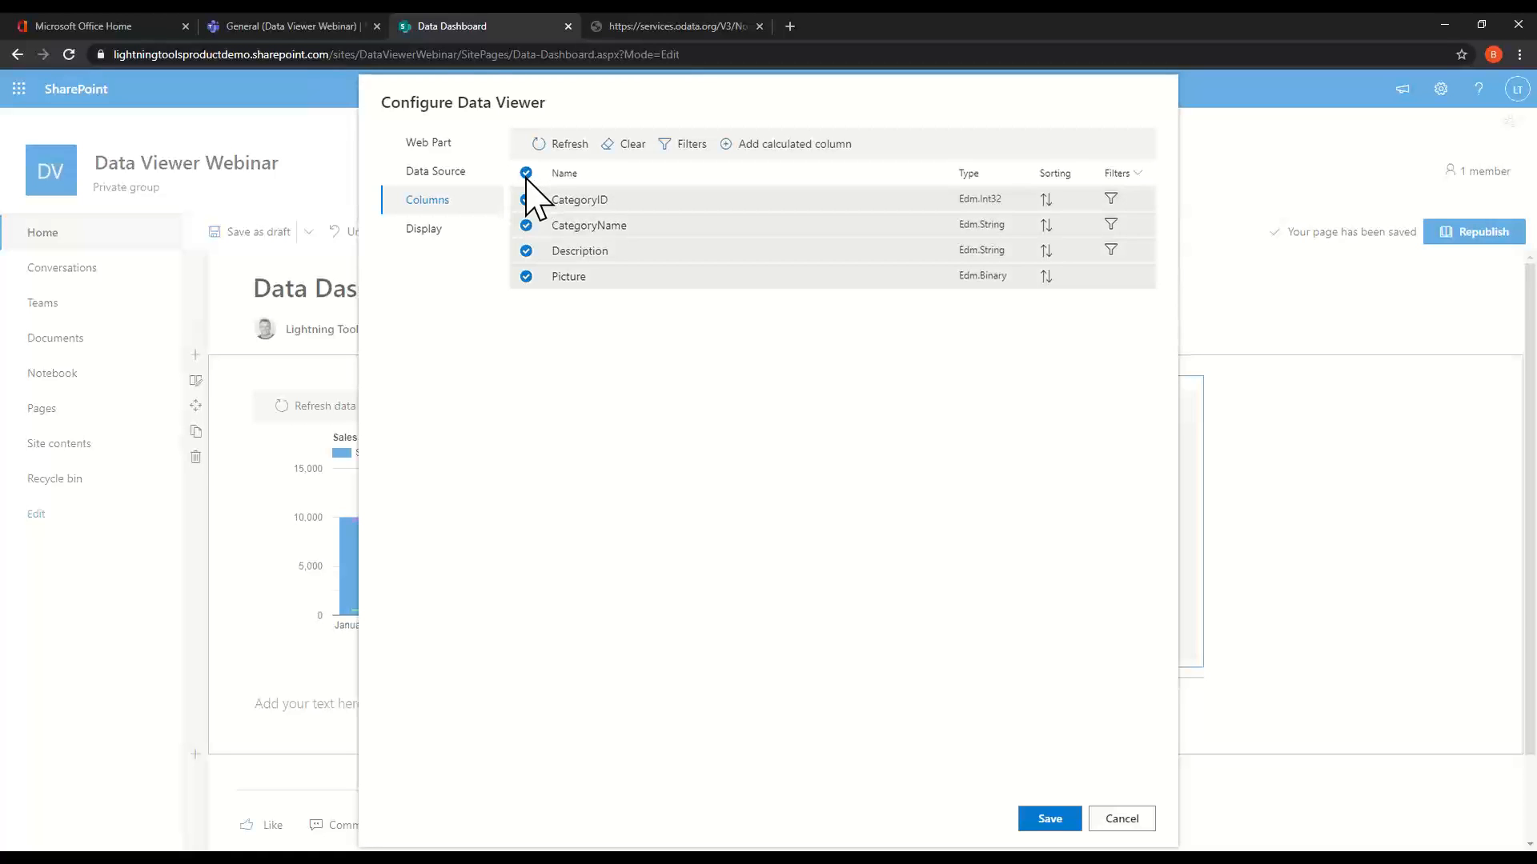
pyautogui.click(526, 277)
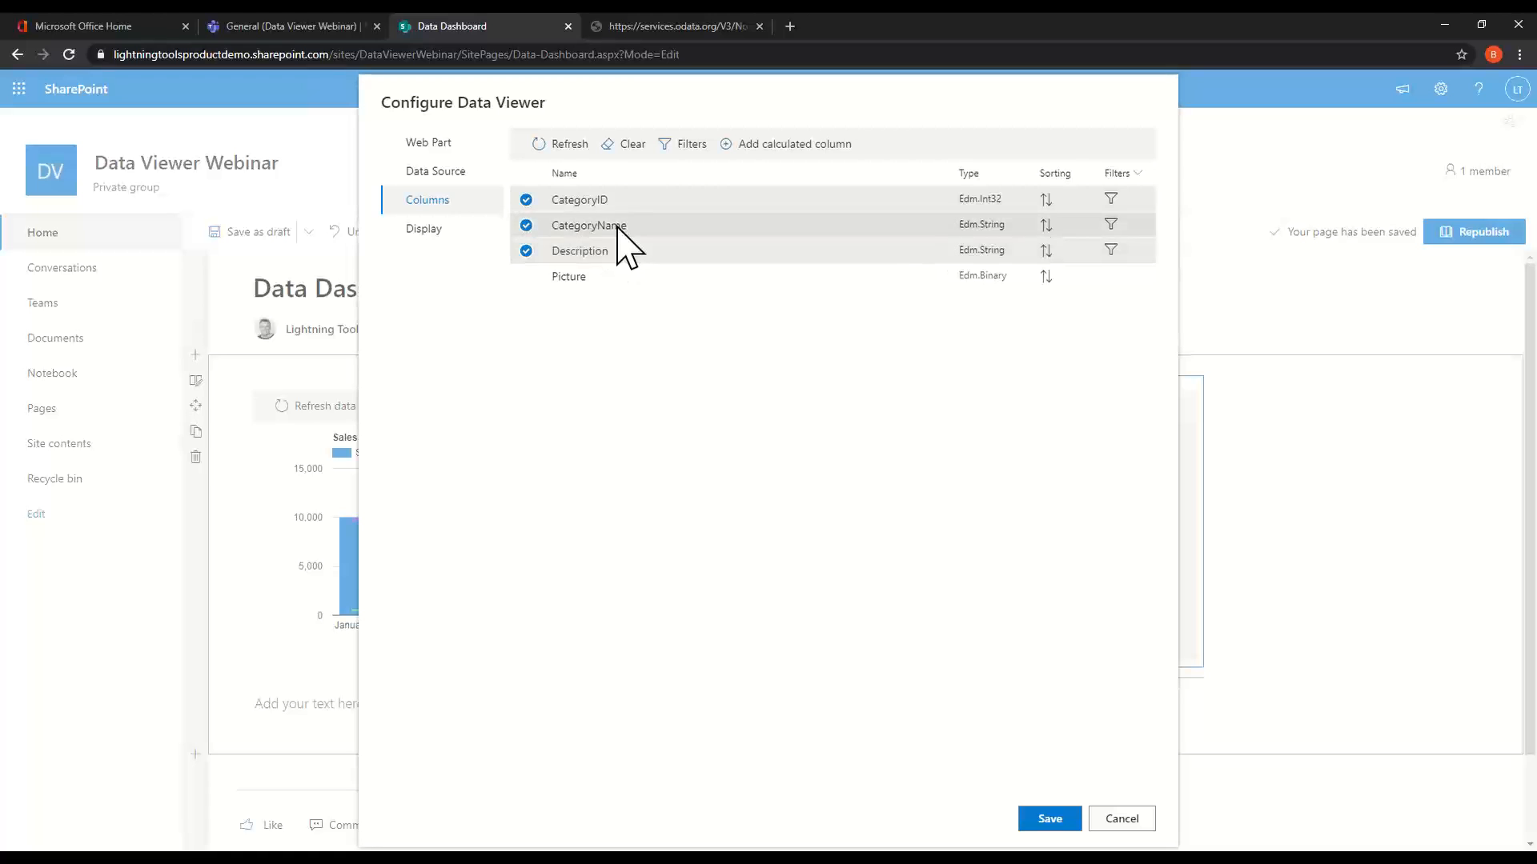
# Allow selecting rows in the Categories grid, save the configuration, and narrow its CategoryID and CategoryName columns.
pyautogui.click(453, 258)
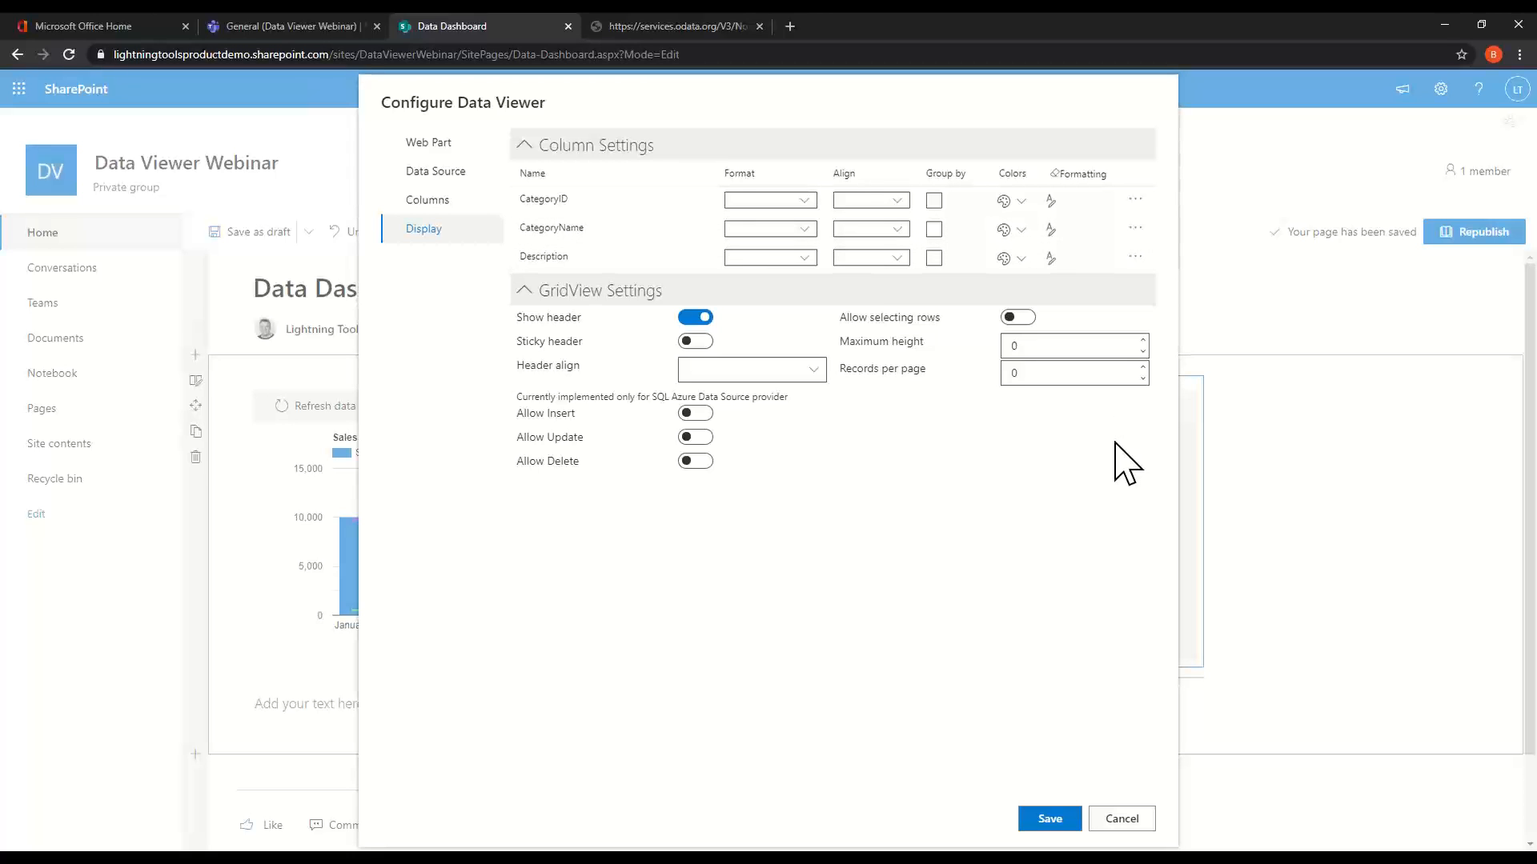
pyautogui.click(1020, 318)
pyautogui.click(1054, 829)
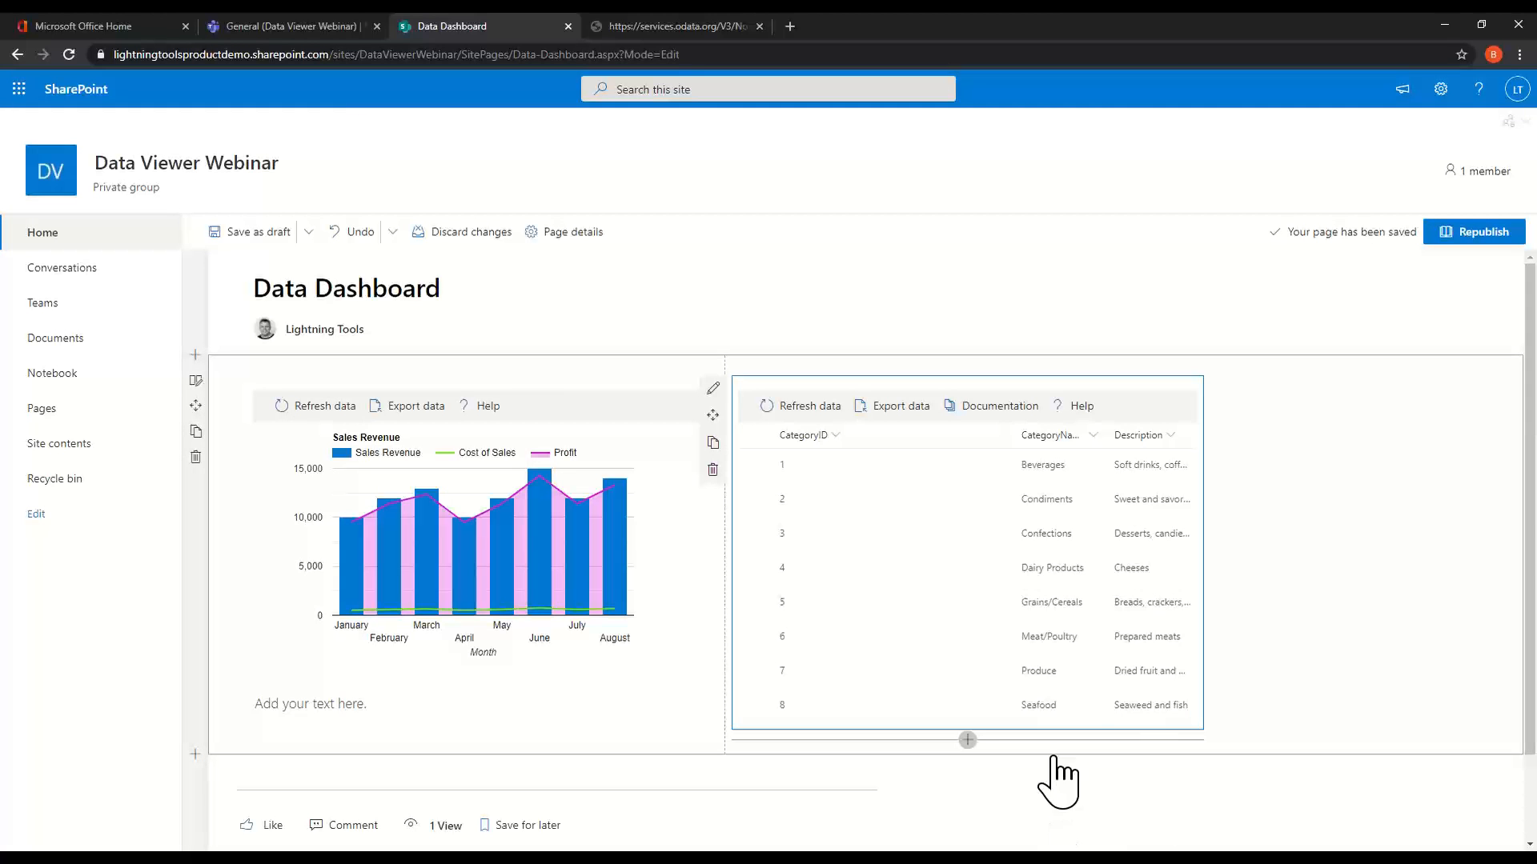
pyautogui.moveTo(1010, 437); pyautogui.dragTo(864, 437)
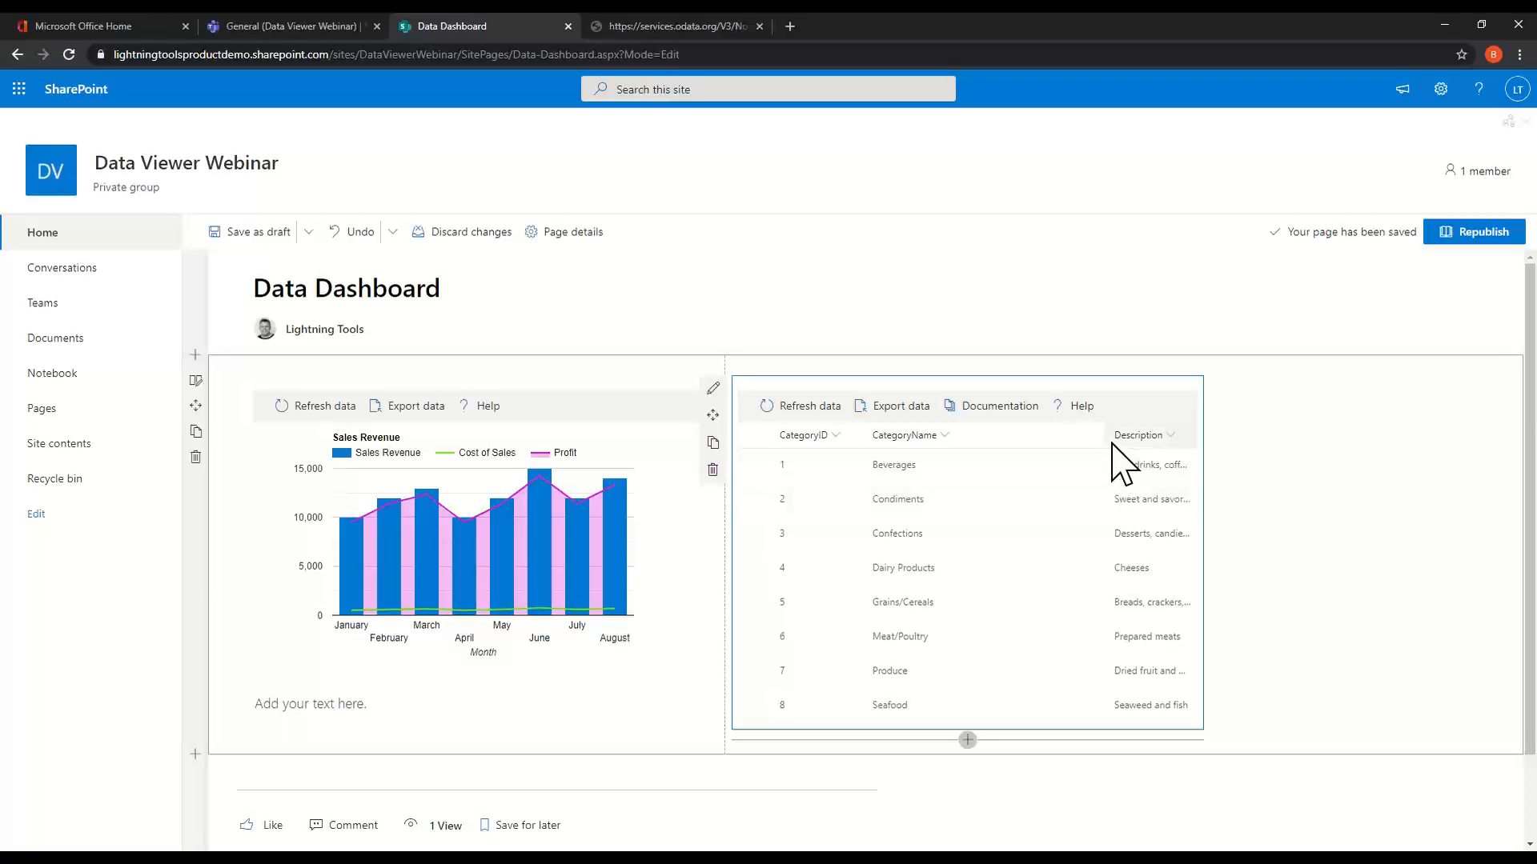
pyautogui.moveTo(1106, 438); pyautogui.dragTo(993, 432)
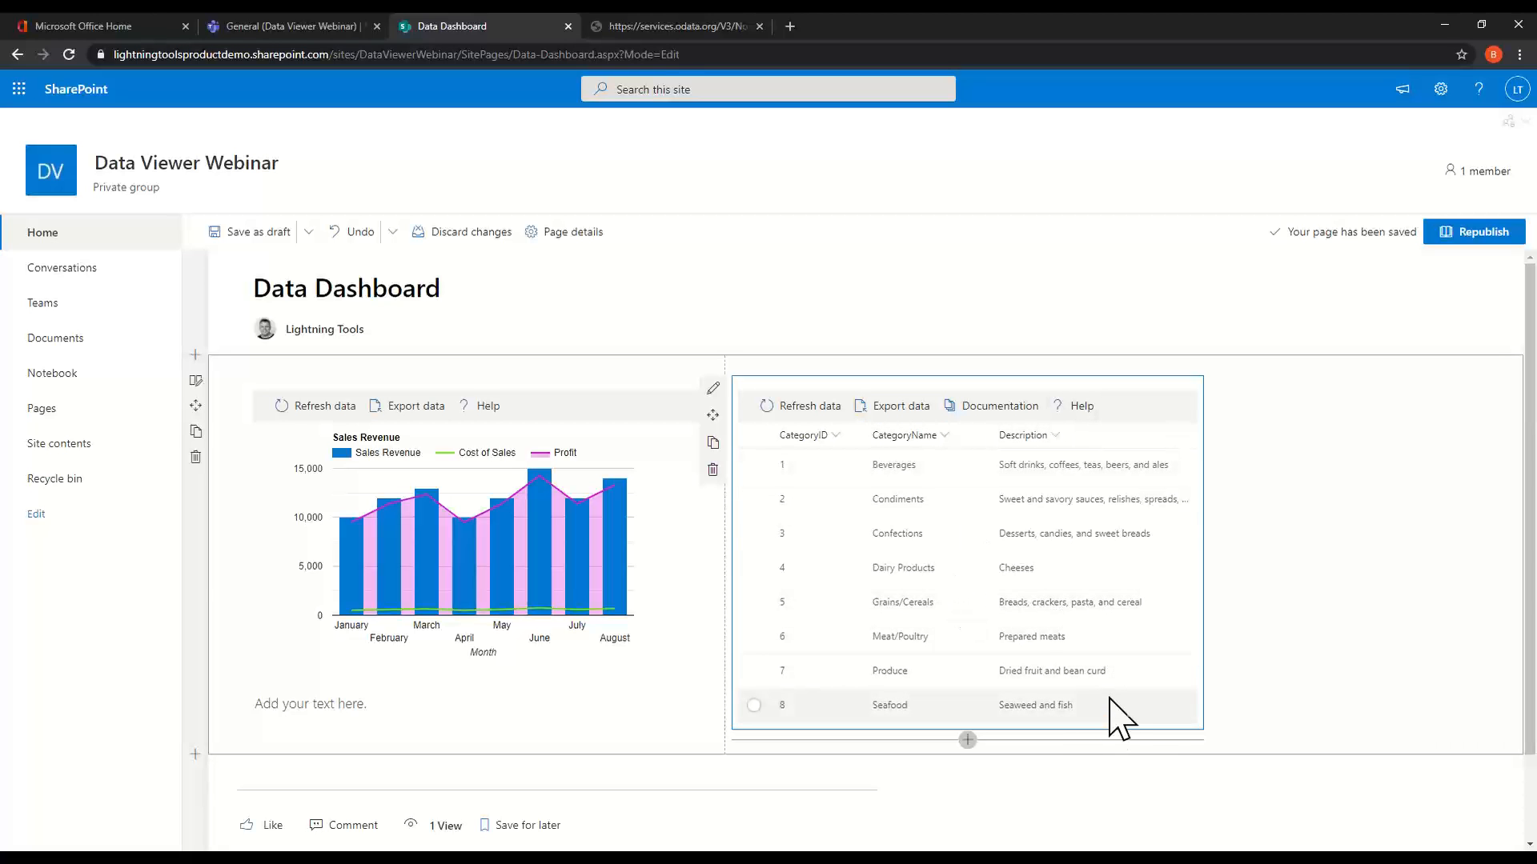
# Add another Lightning Data Viewer web part below the Categories grid and set its data source provider to oData Service.
pyautogui.click(967, 743)
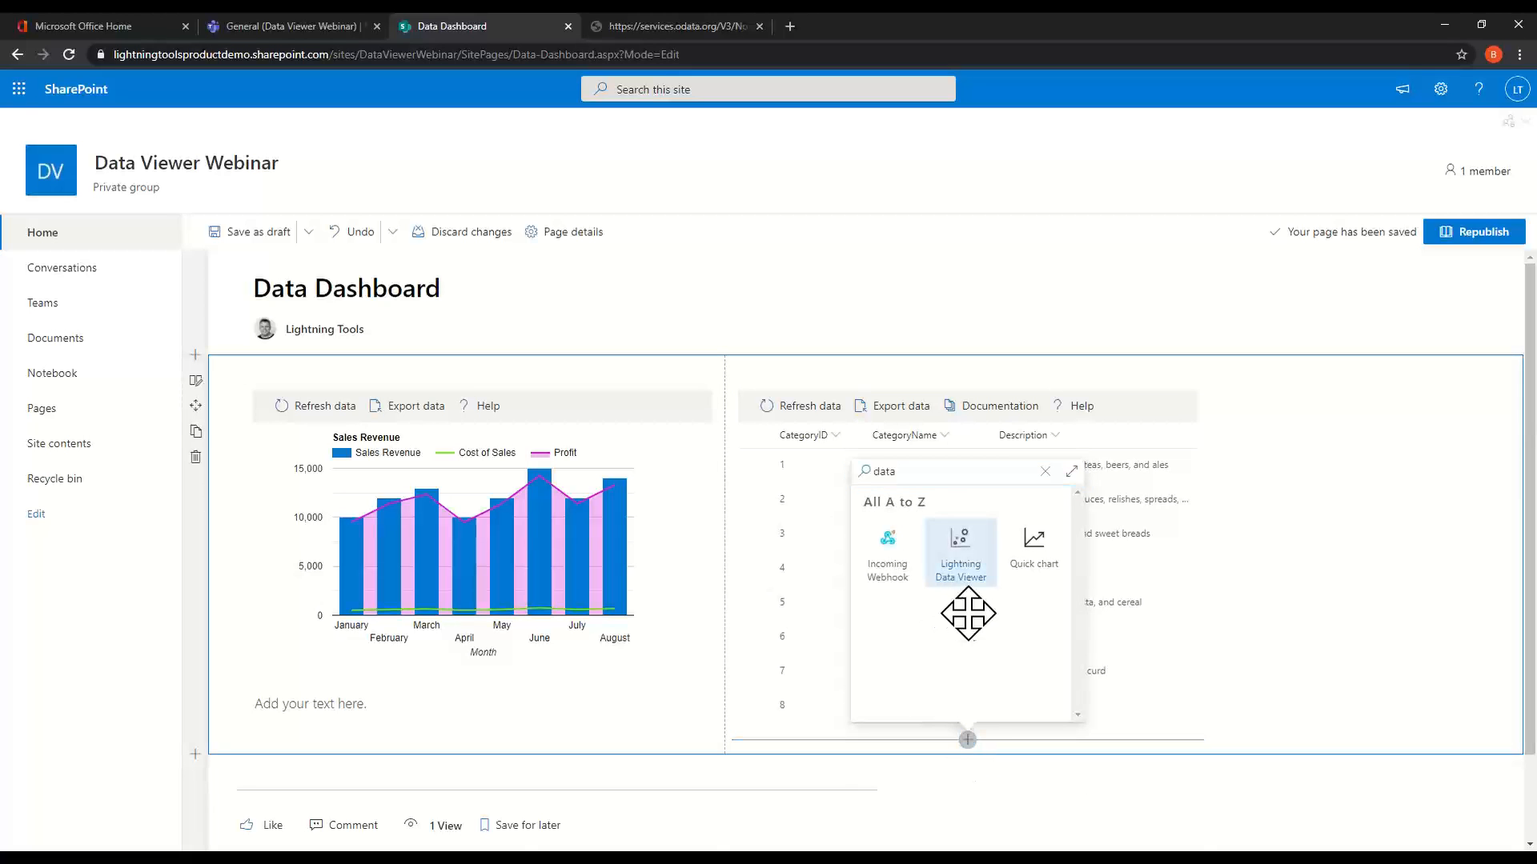
pyautogui.click(965, 604)
pyautogui.scroll(-3, 1297, 686)
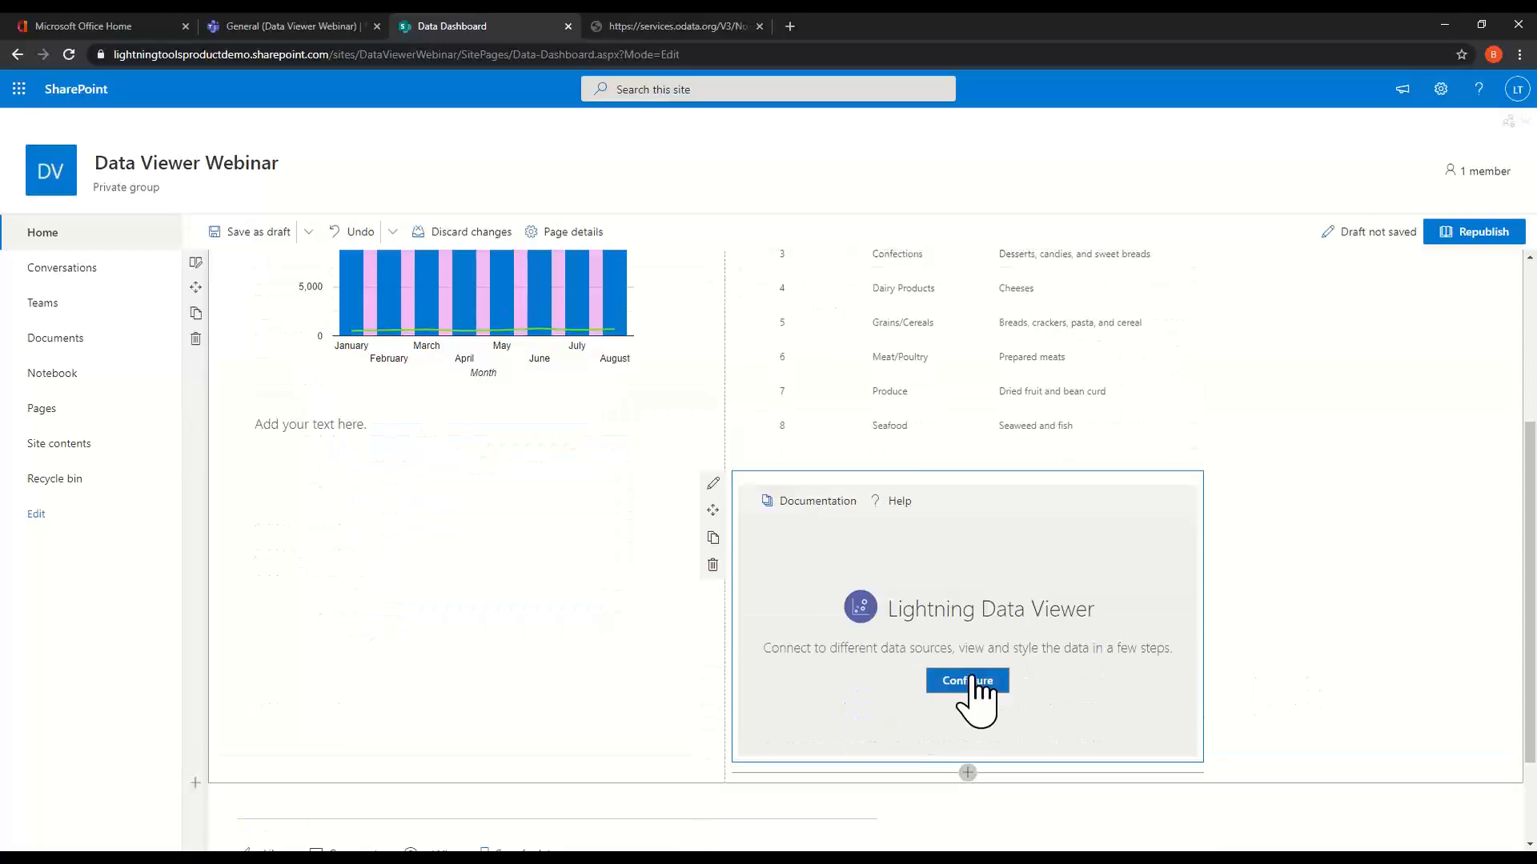
pyautogui.click(975, 680)
pyautogui.click(847, 141)
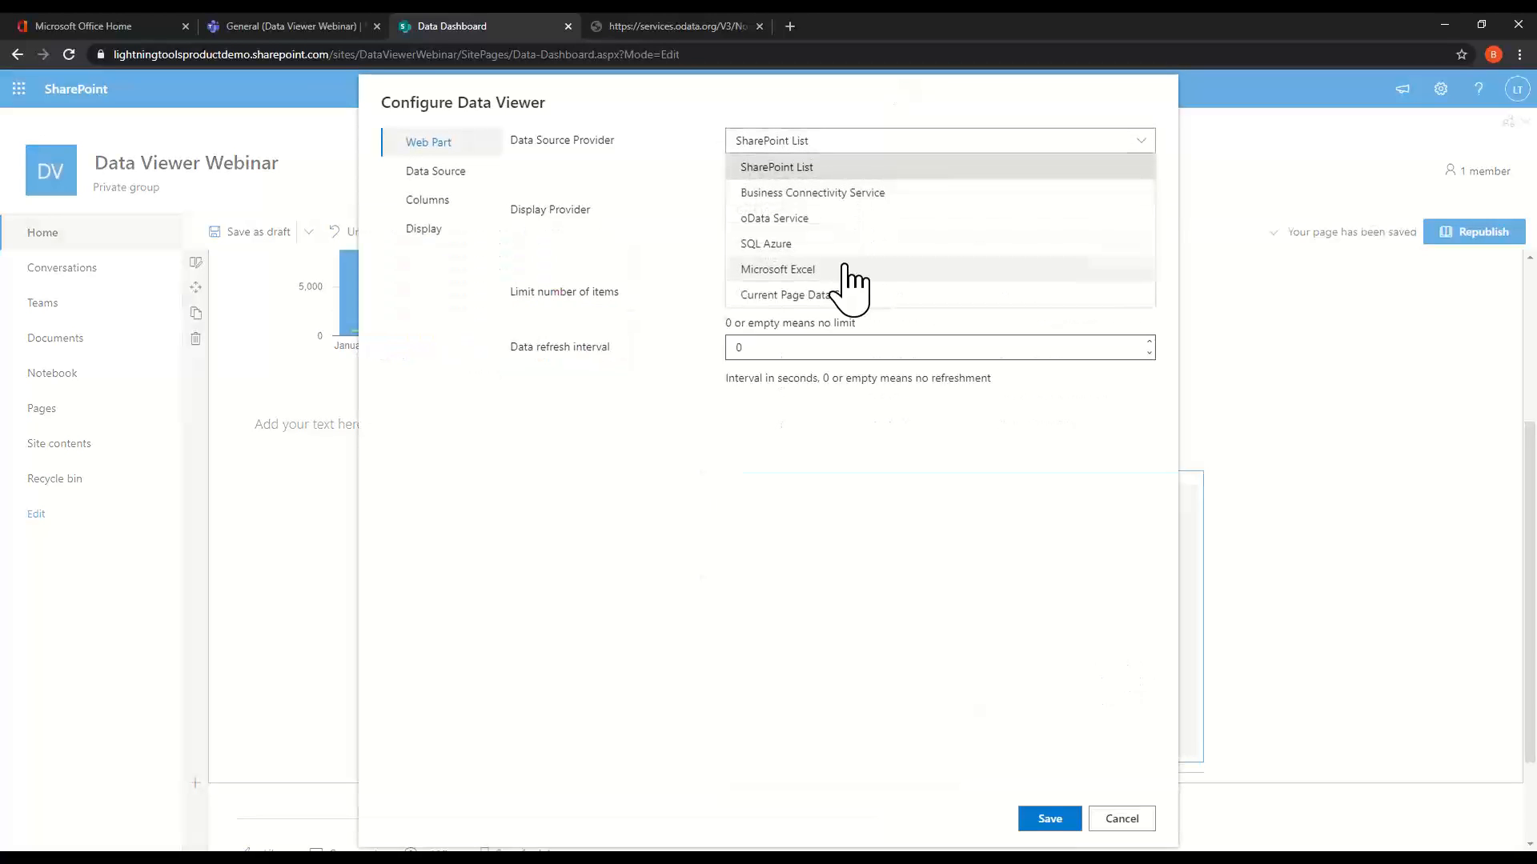
pyautogui.click(832, 219)
pyautogui.click(457, 180)
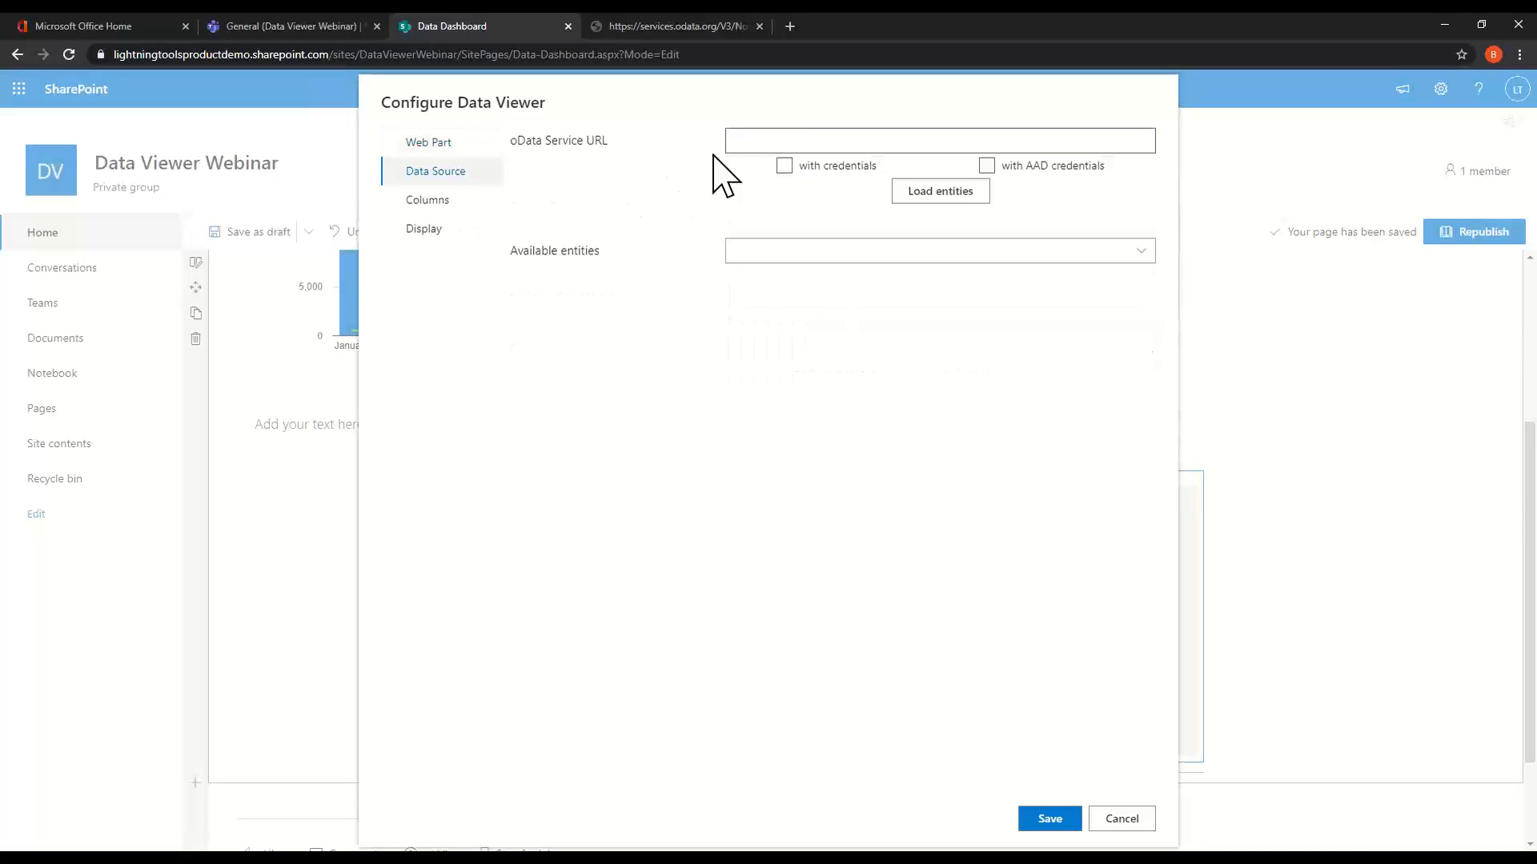
pyautogui.click(746, 141)
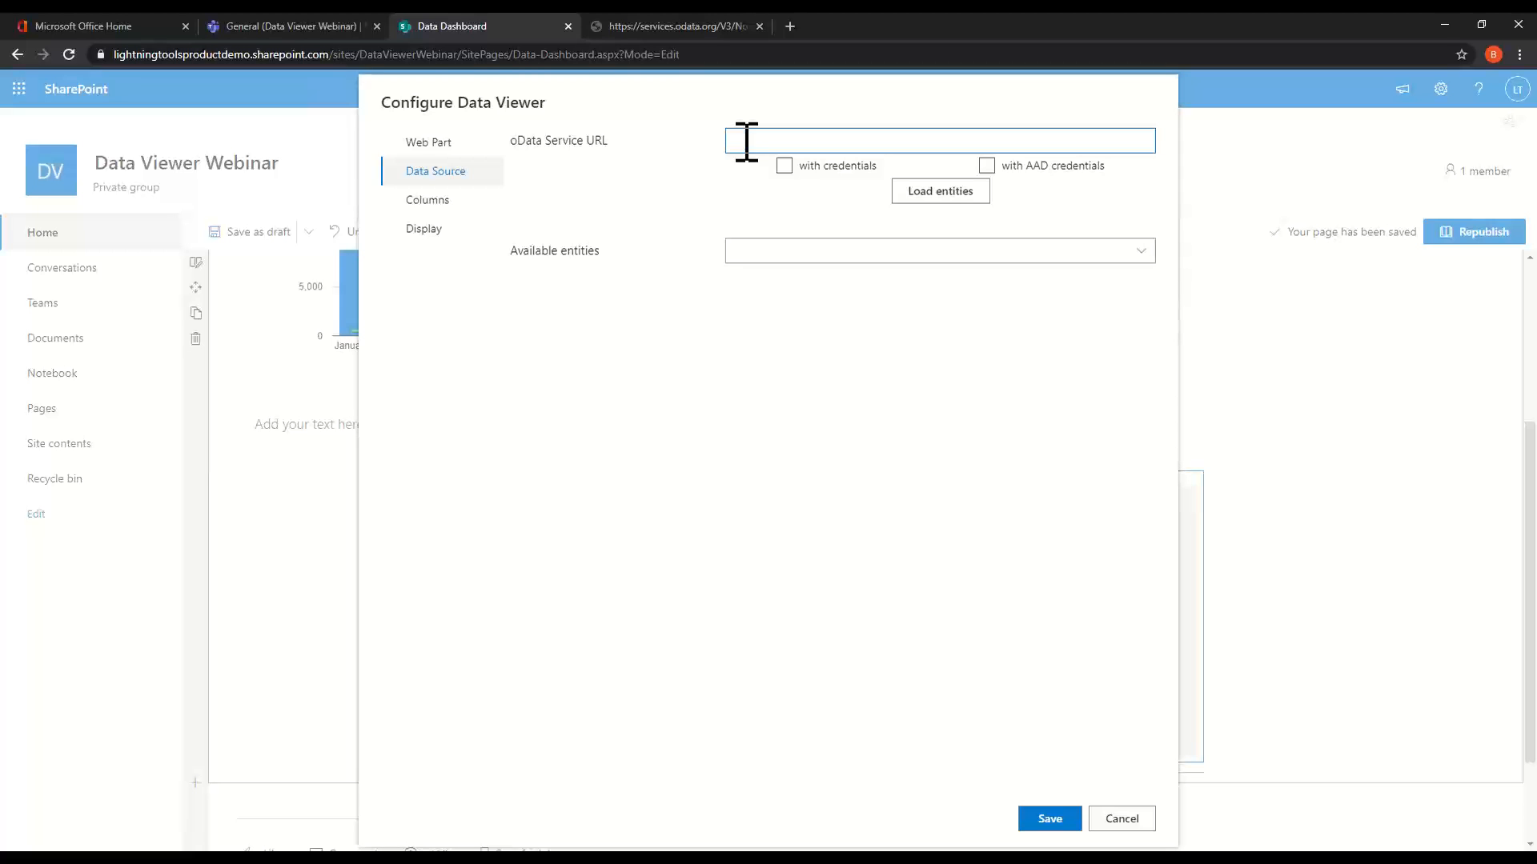
pyautogui.hotkey('ctrl', 'v')
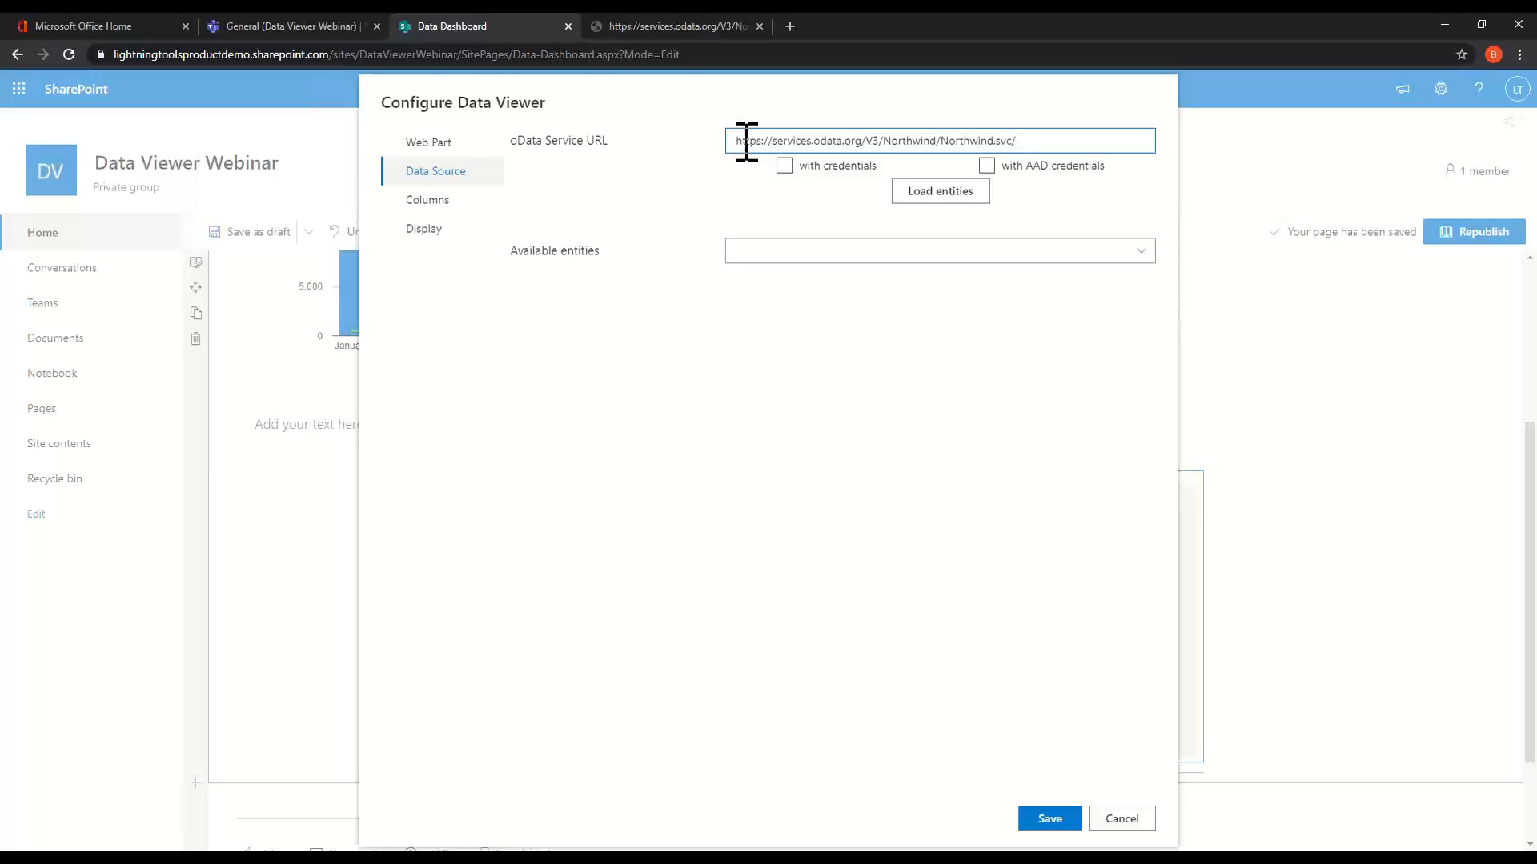
pyautogui.click(938, 192)
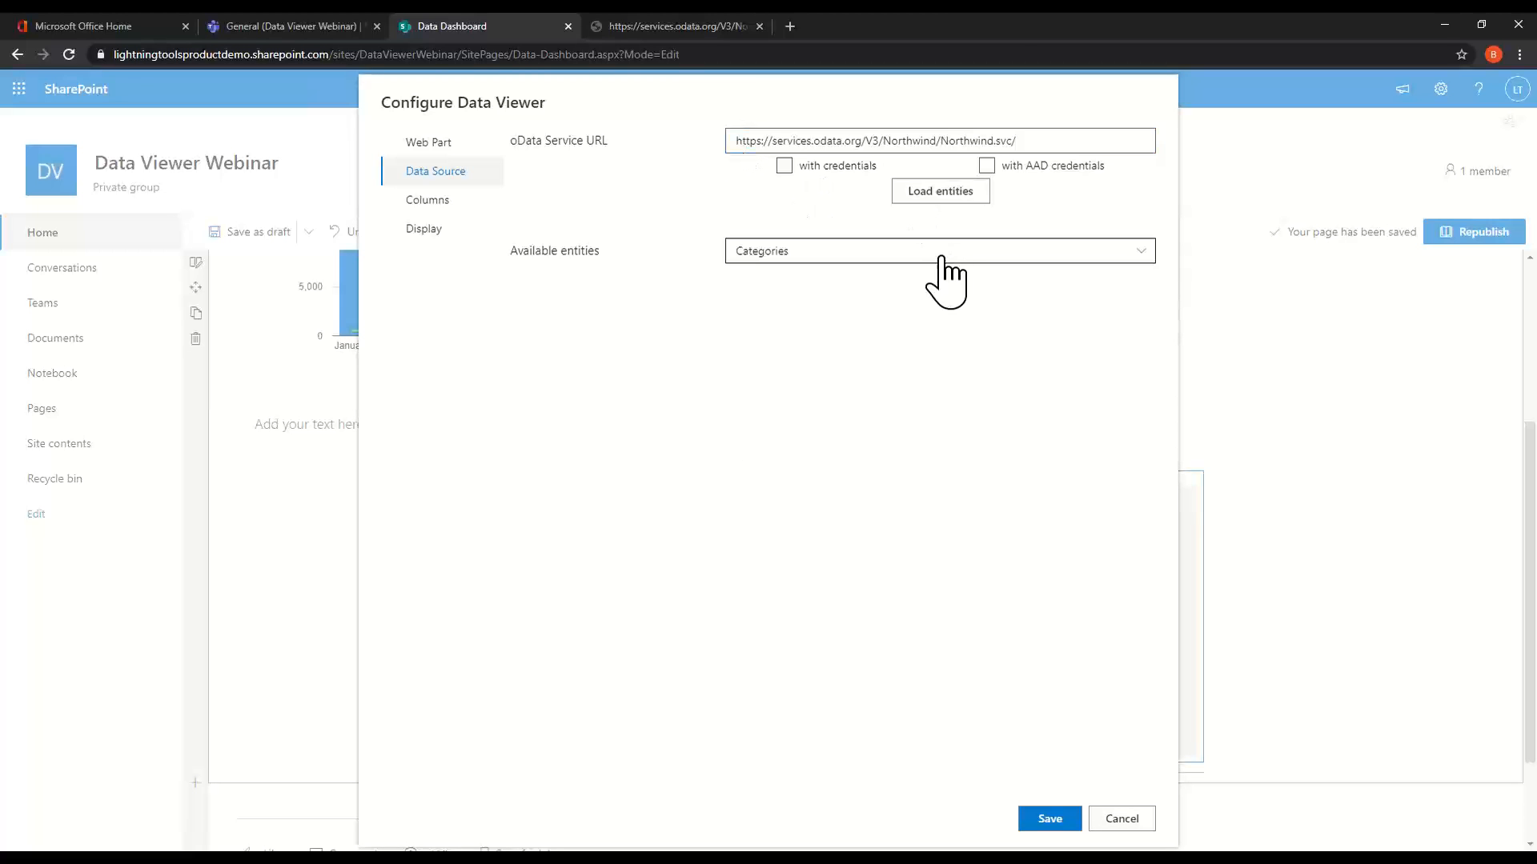
pyautogui.click(935, 253)
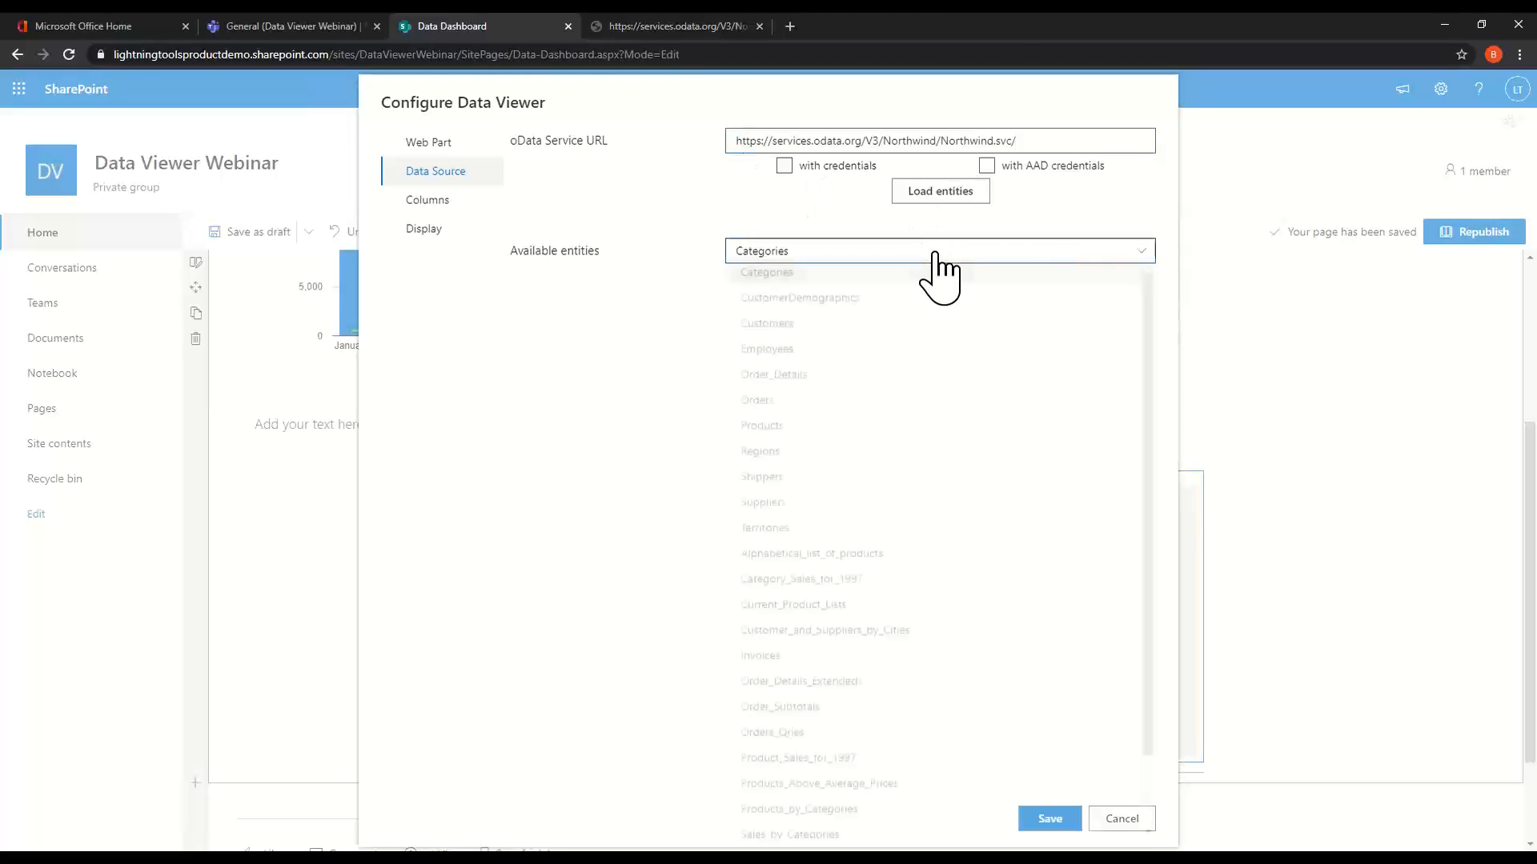
pyautogui.click(792, 425)
# Include the ProductName, CategoryID, UnitPrice, UnitsInStock, UnitsOnOrder and Discontinued columns of the Products entity.
pyautogui.click(483, 199)
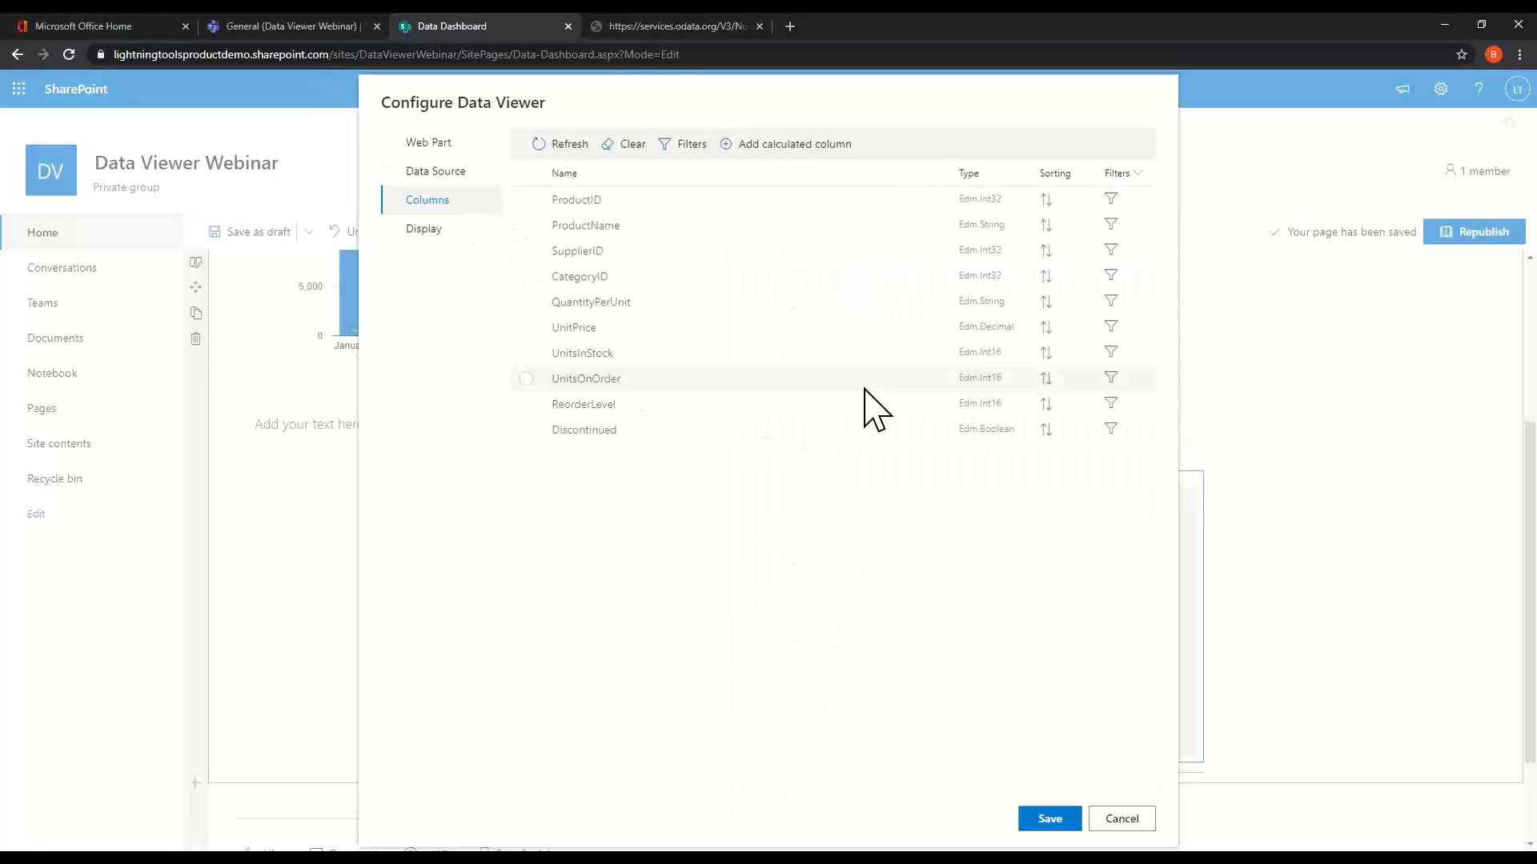
pyautogui.click(523, 226)
pyautogui.click(526, 276)
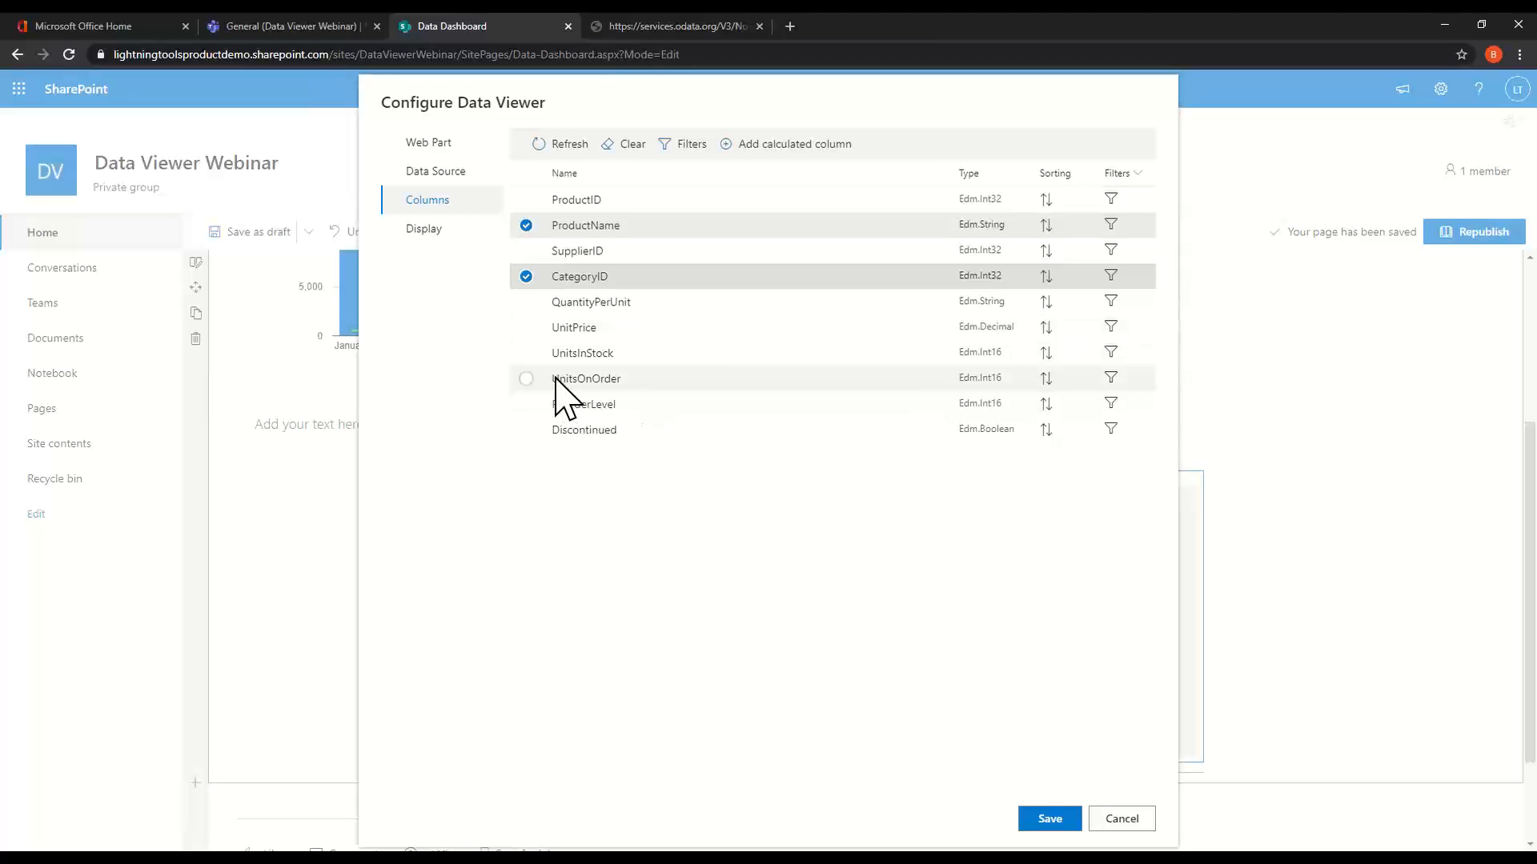
pyautogui.click(531, 329)
pyautogui.click(537, 354)
pyautogui.click(544, 379)
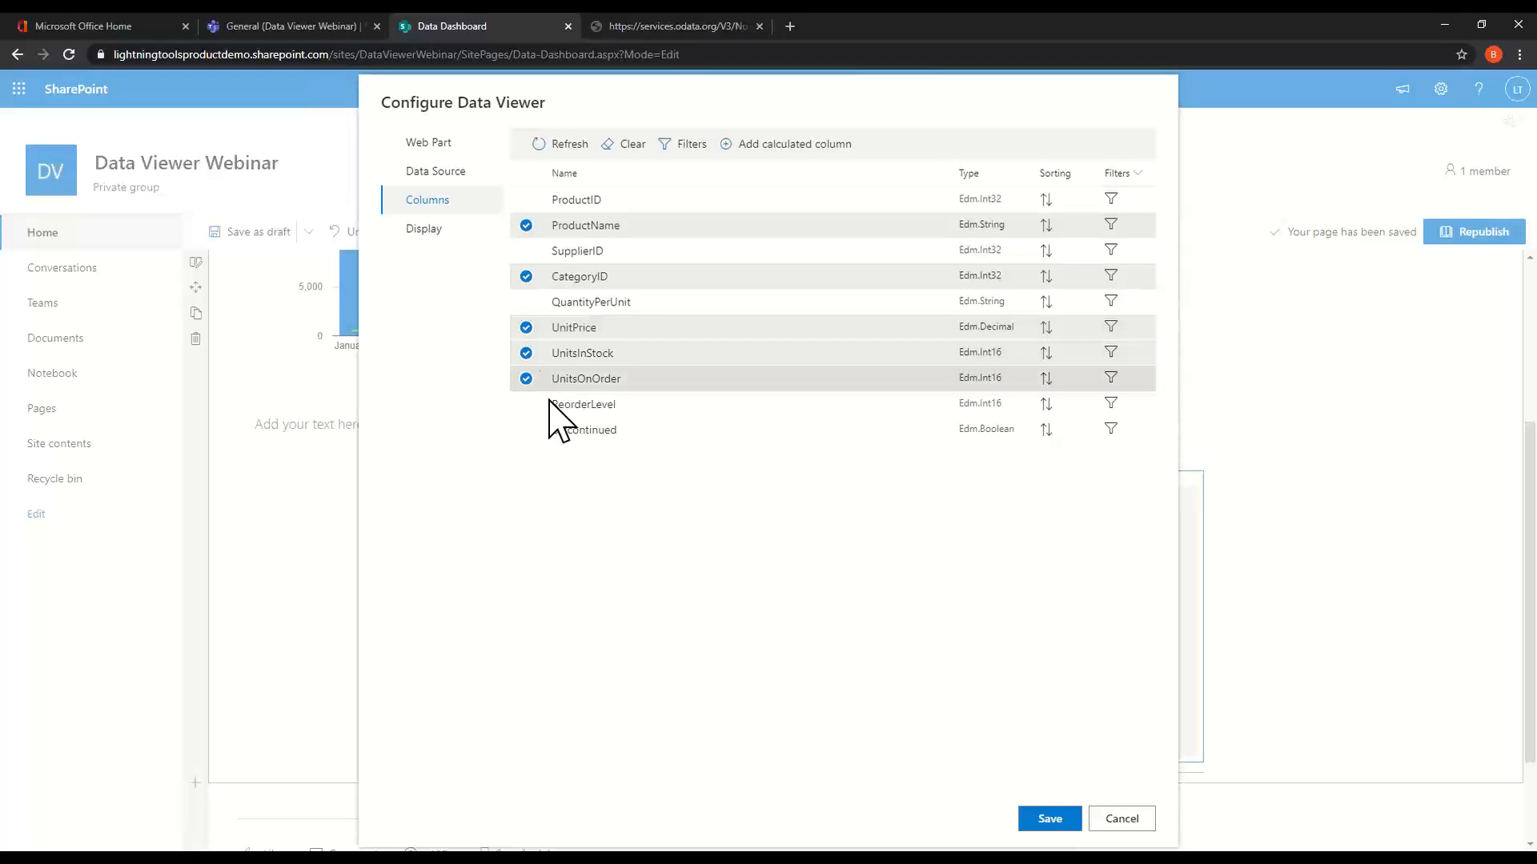
pyautogui.click(537, 433)
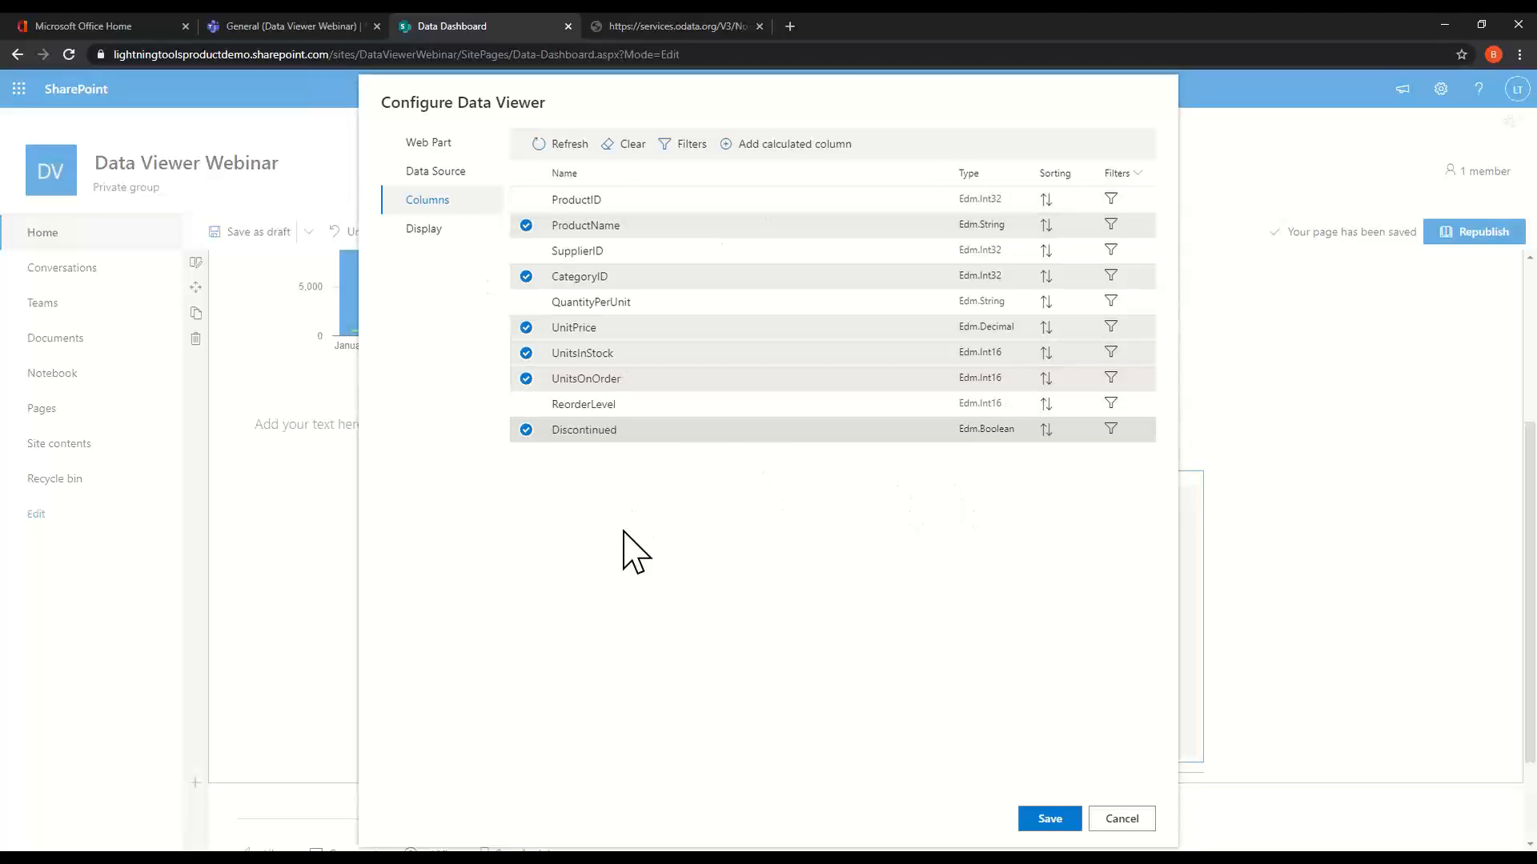
# Add a calculated column named Sales Tax of type Double with the expression [UnitPrice]*.2.
pyautogui.click(818, 152)
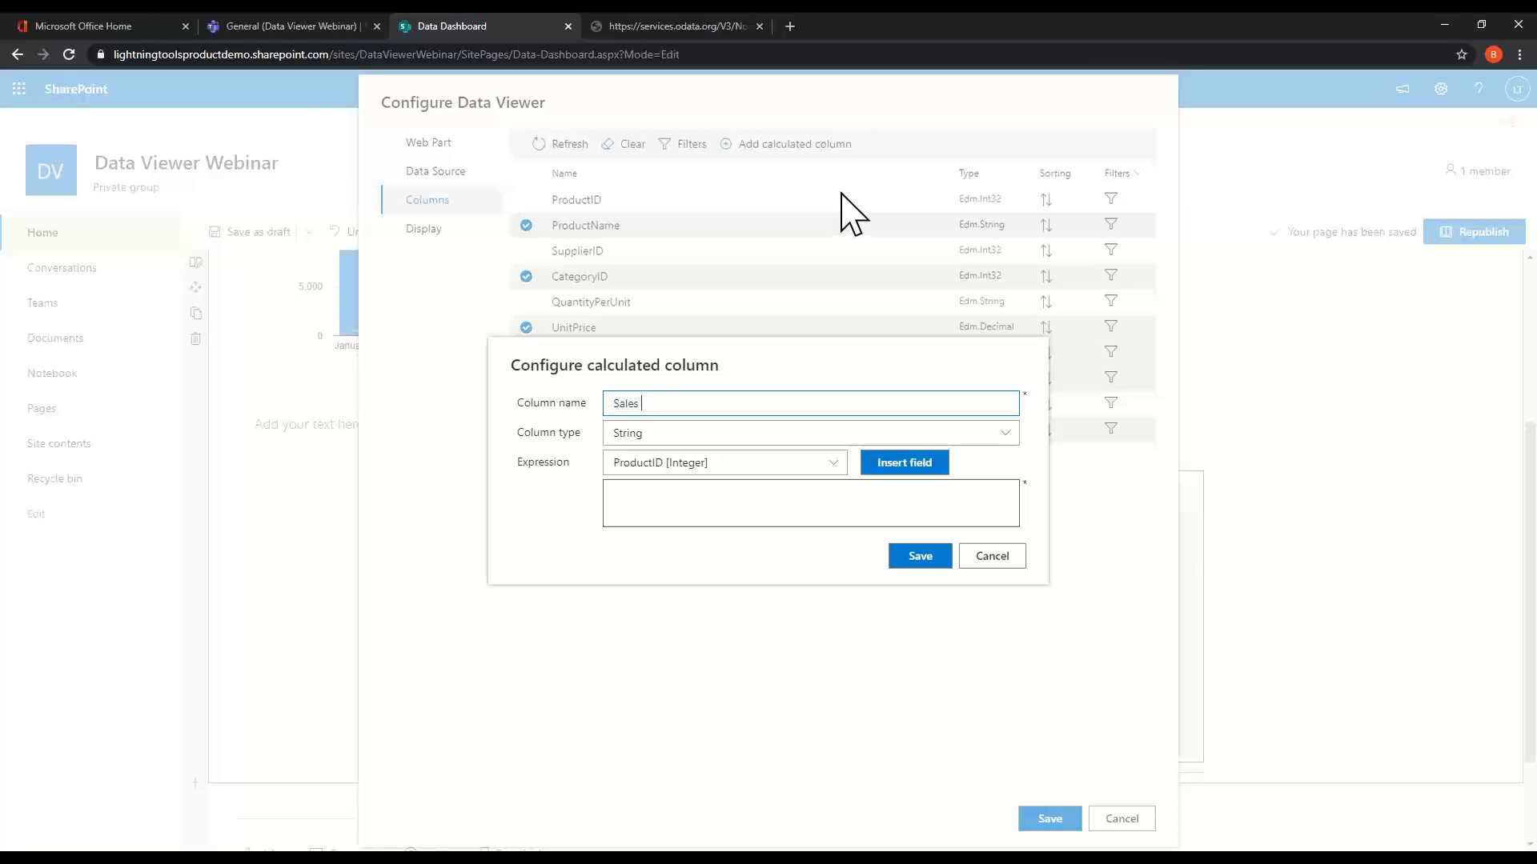
pyautogui.click(836, 433)
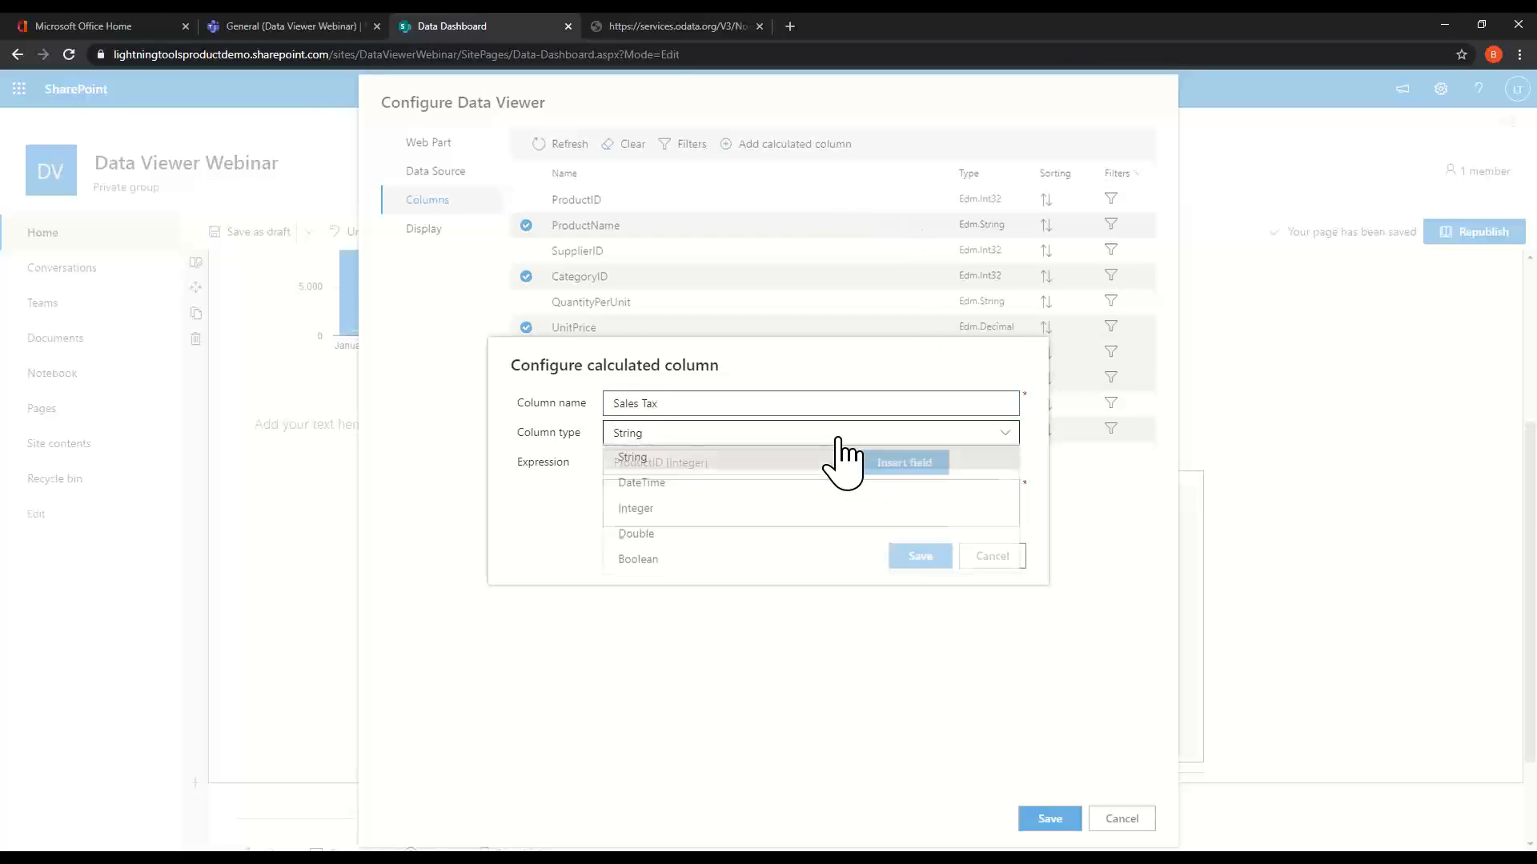
pyautogui.click(695, 544)
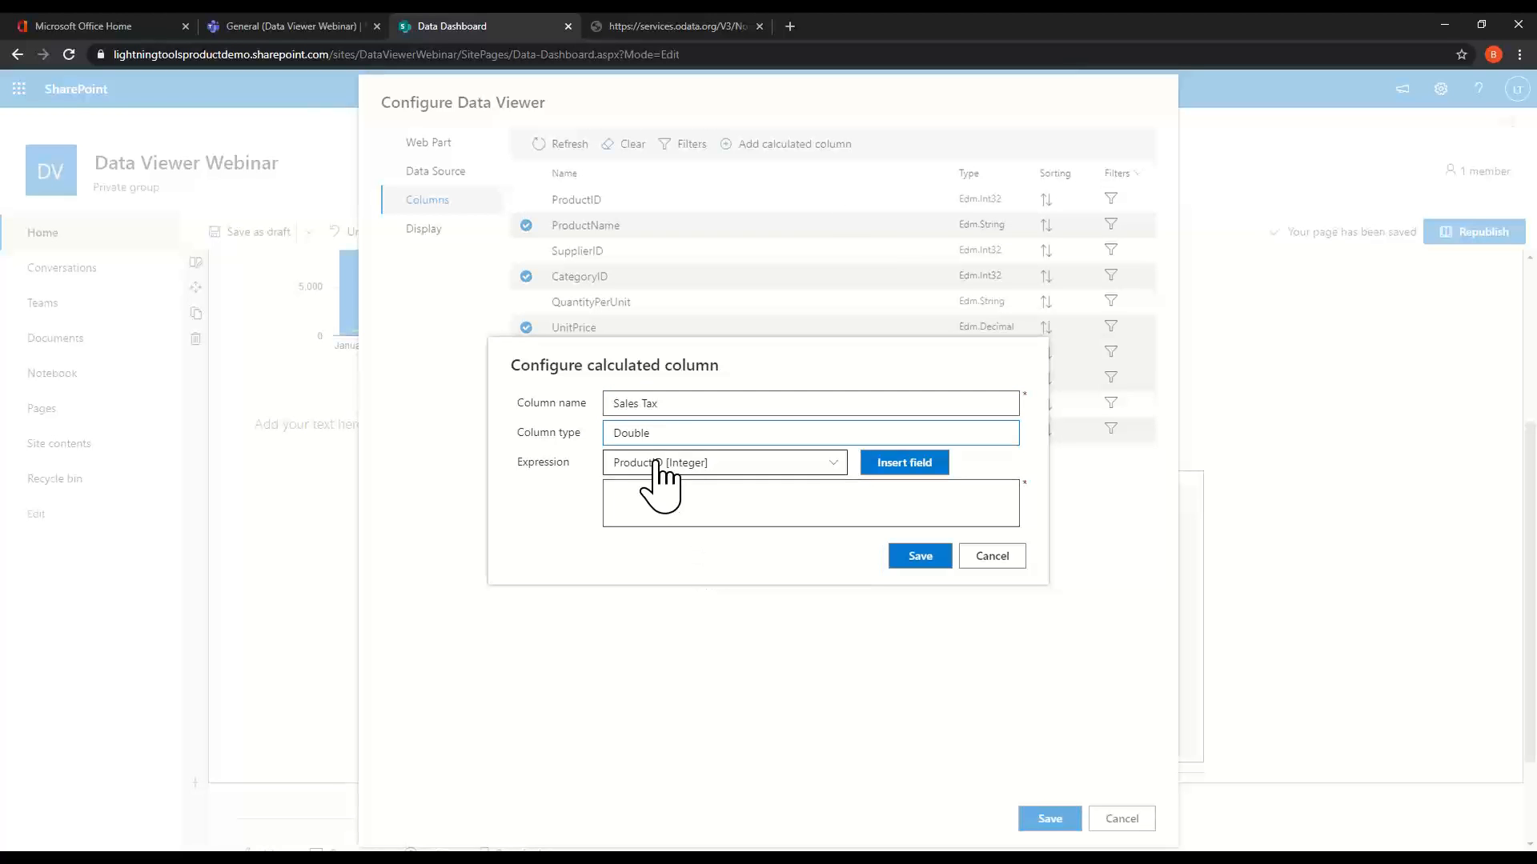
pyautogui.click(760, 466)
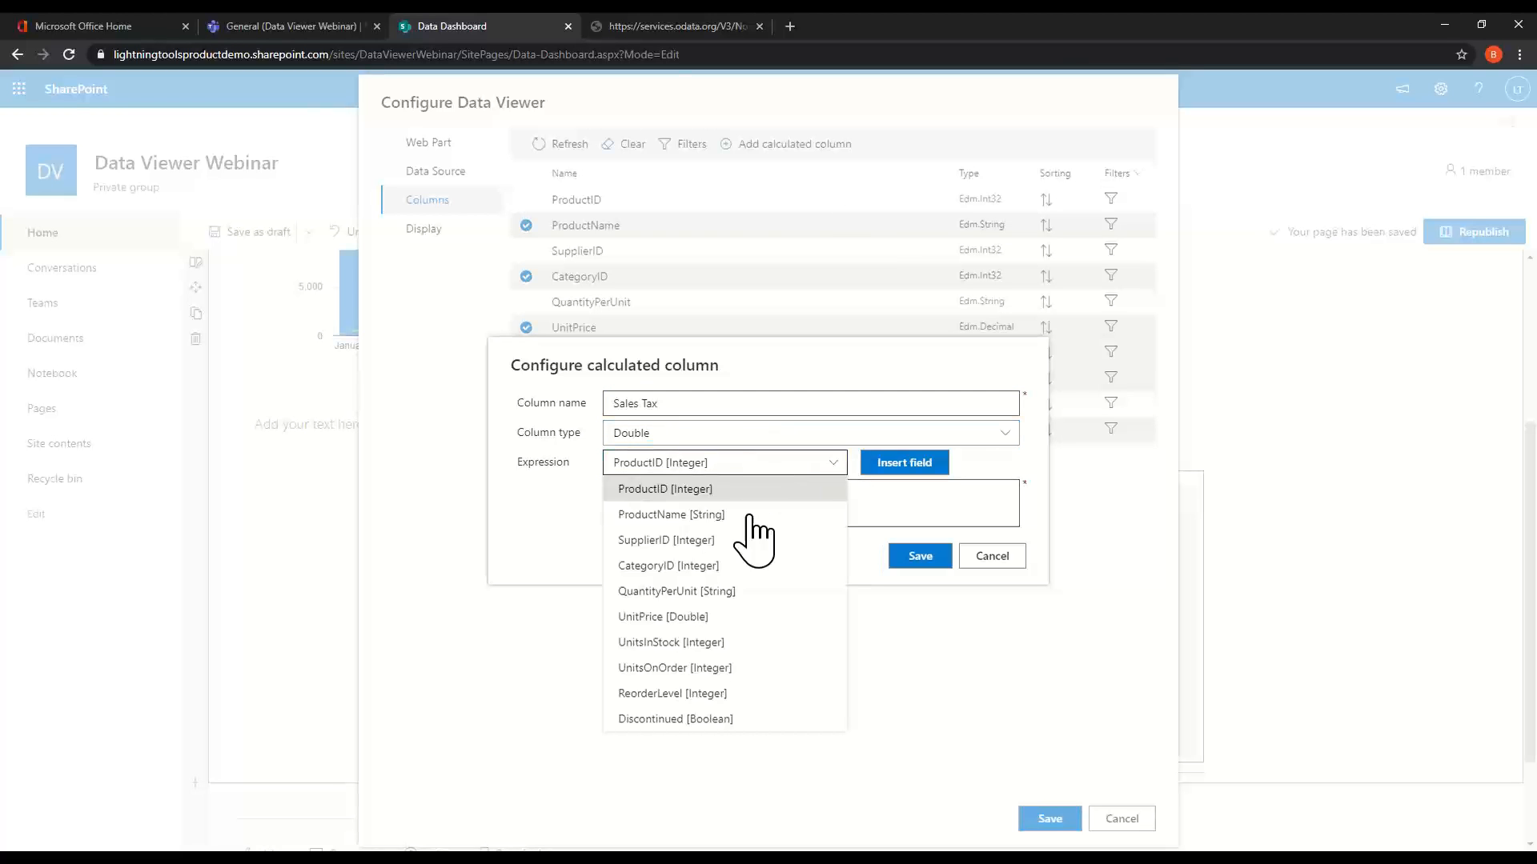
pyautogui.click(703, 618)
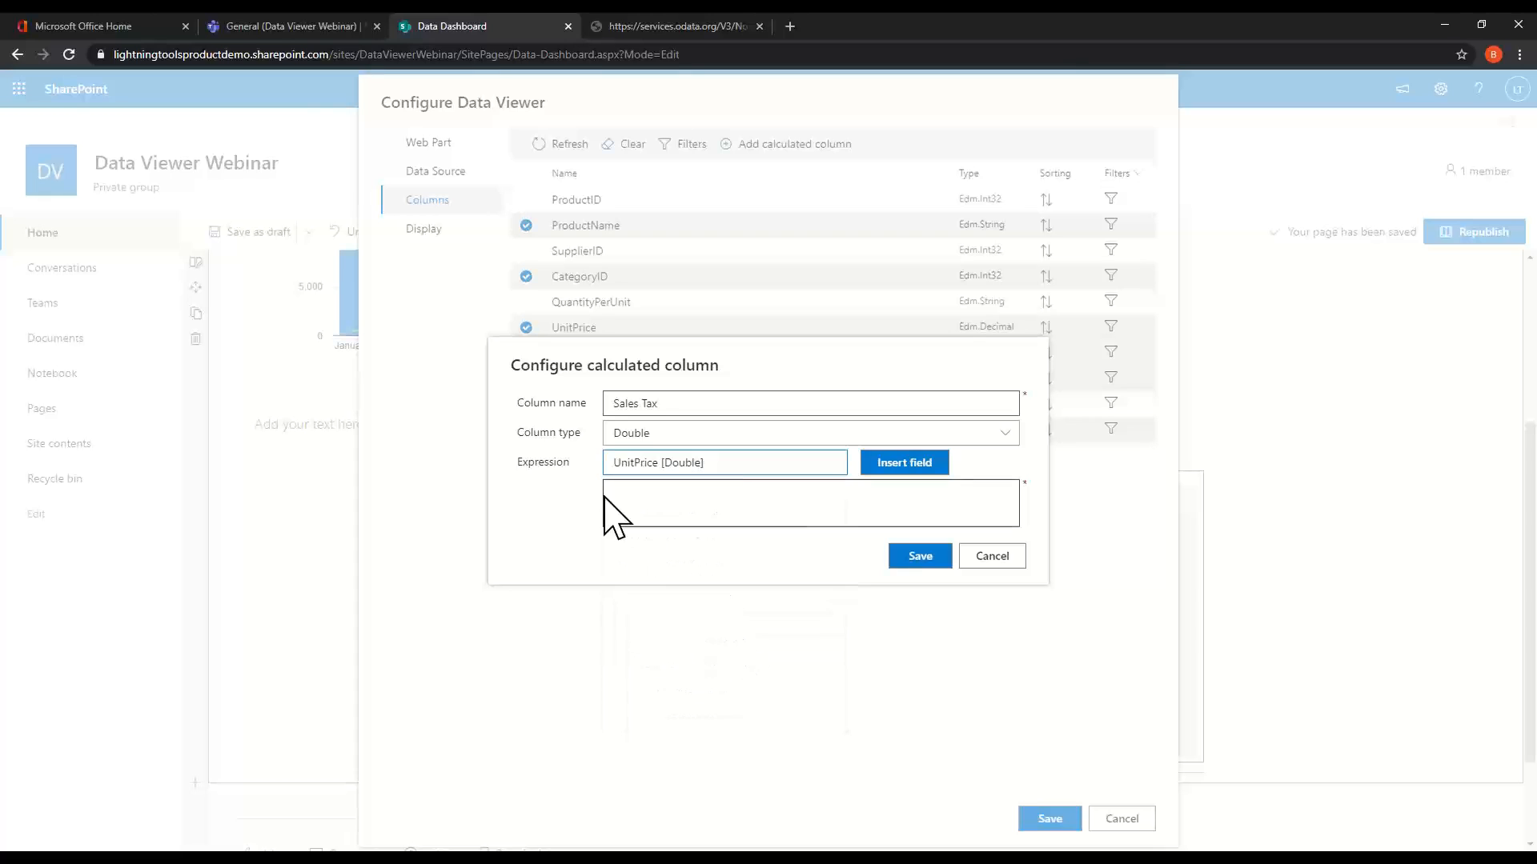
pyautogui.click(882, 468)
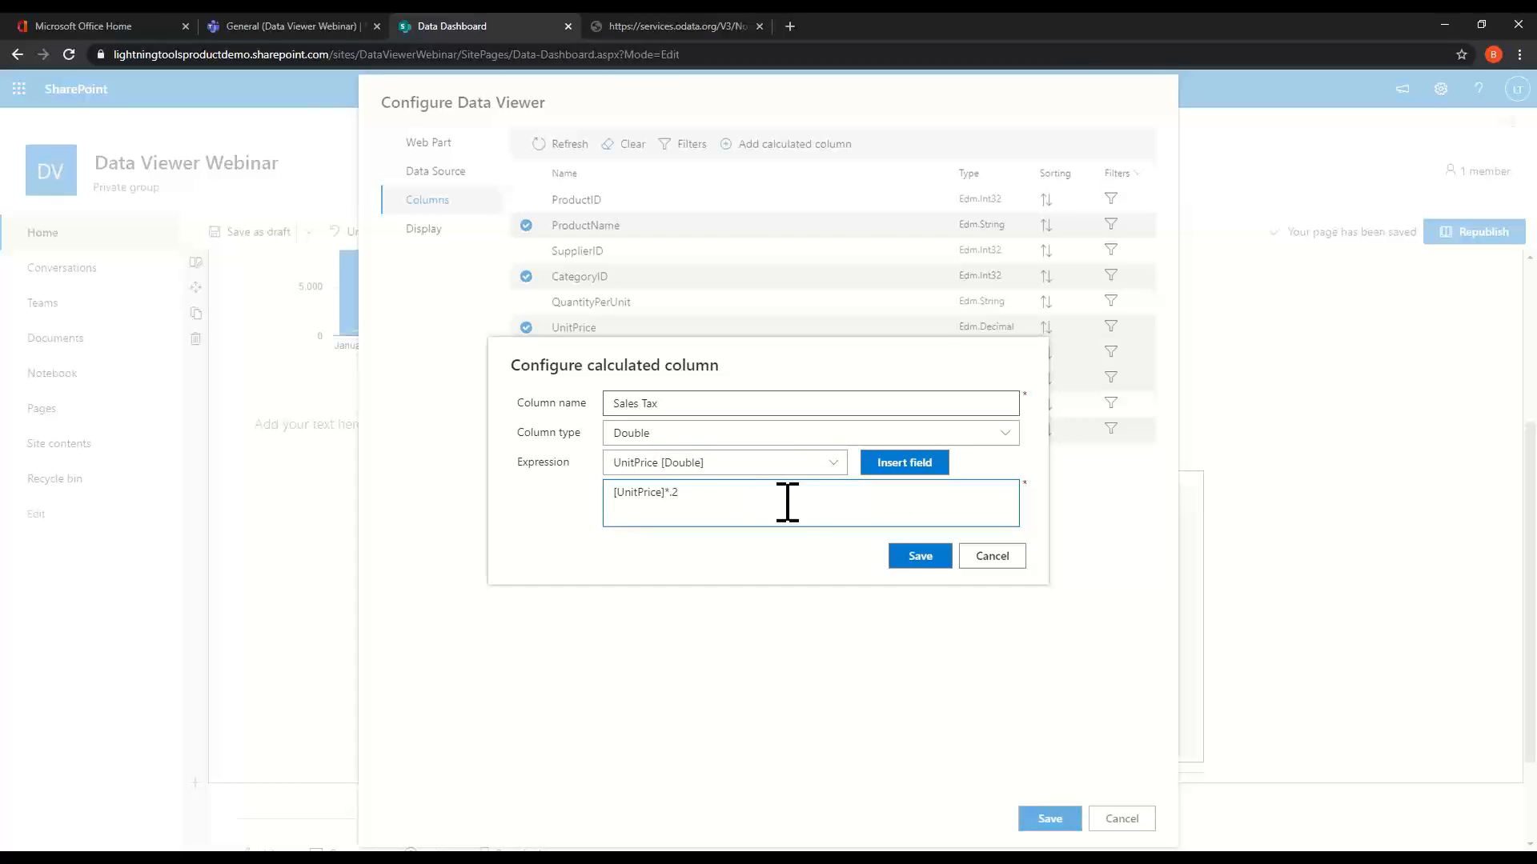
pyautogui.click(913, 558)
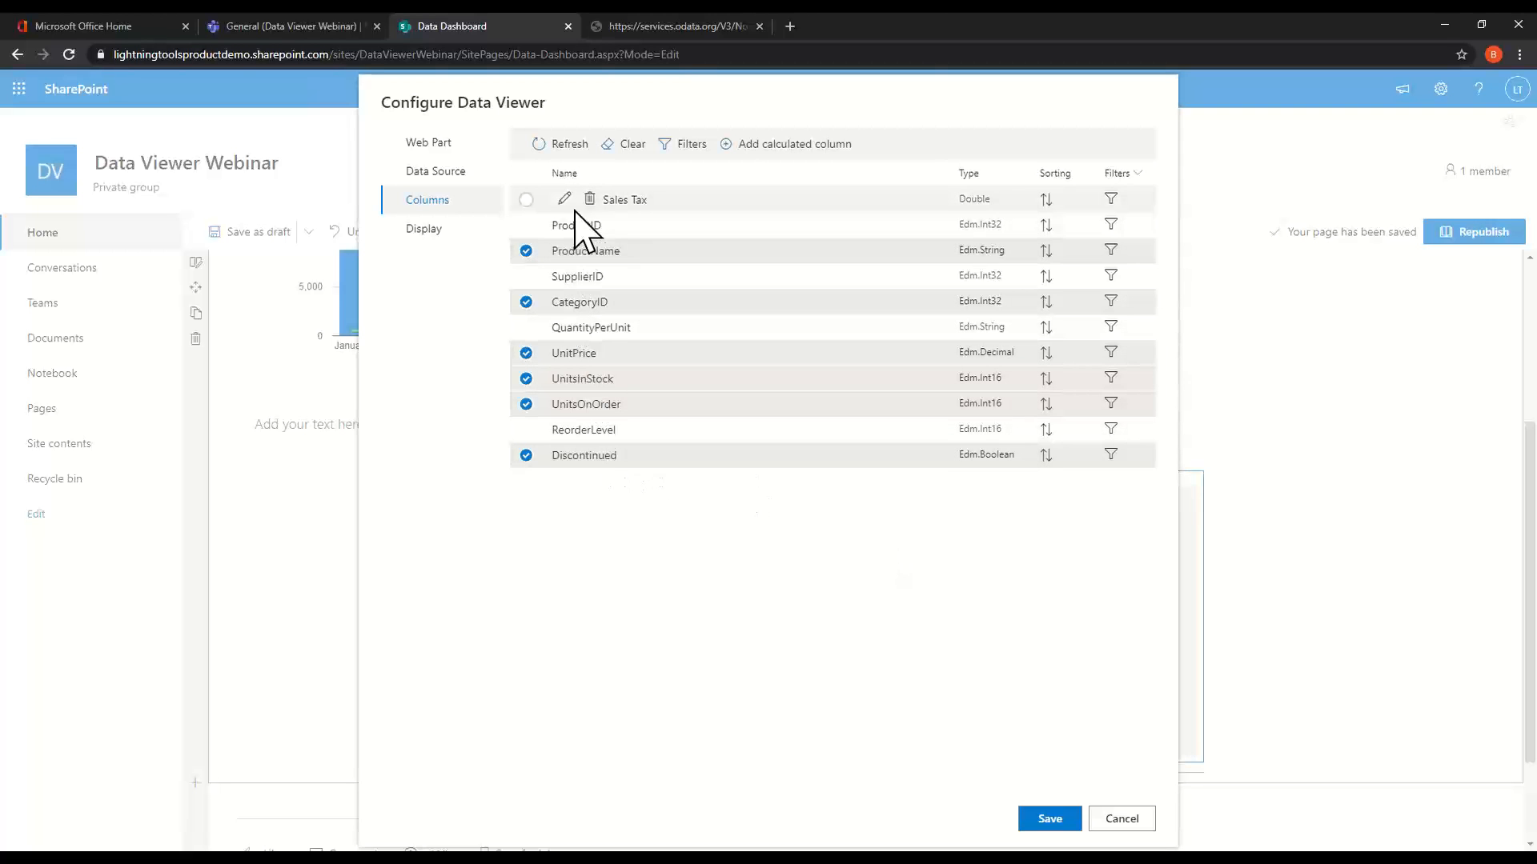
# Include the Sales Tax column, place it directly after UnitPrice, and save the Products viewer configuration.
pyautogui.moveTo(543, 206); pyautogui.dragTo(680, 388)
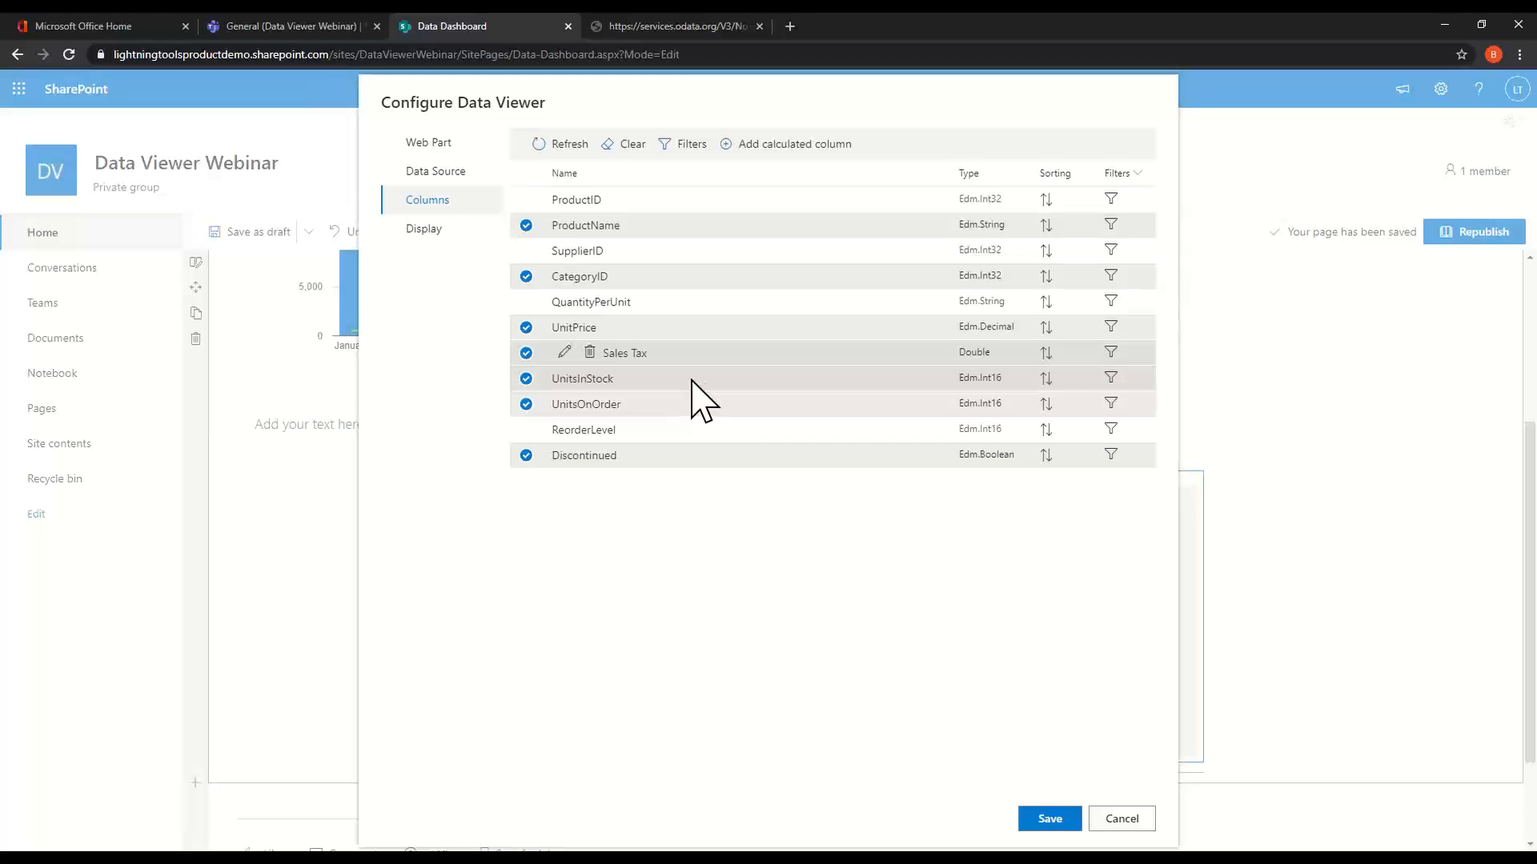
pyautogui.click(424, 232)
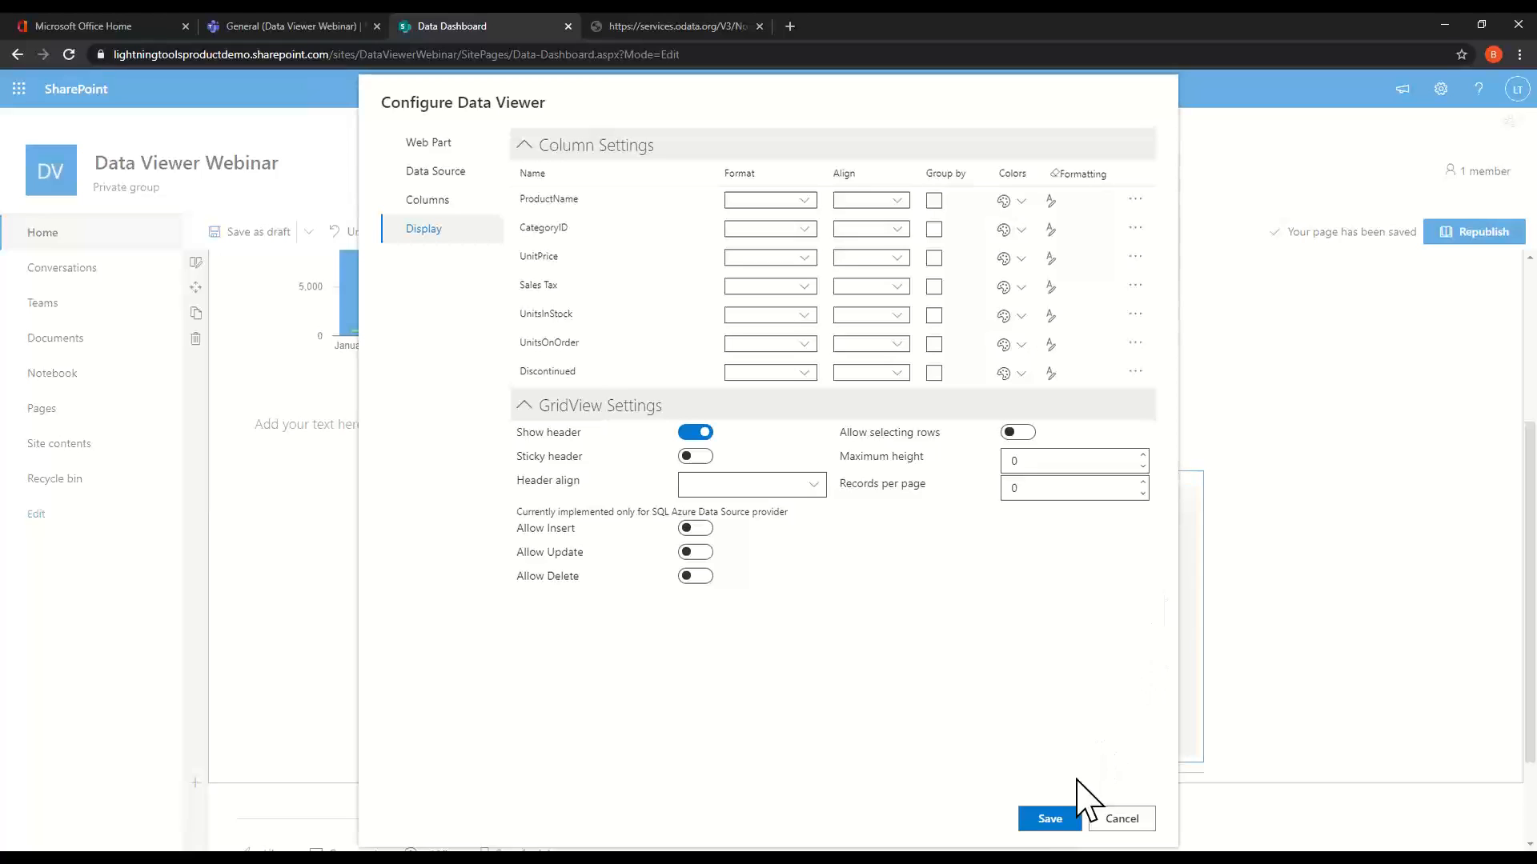
pyautogui.click(1060, 820)
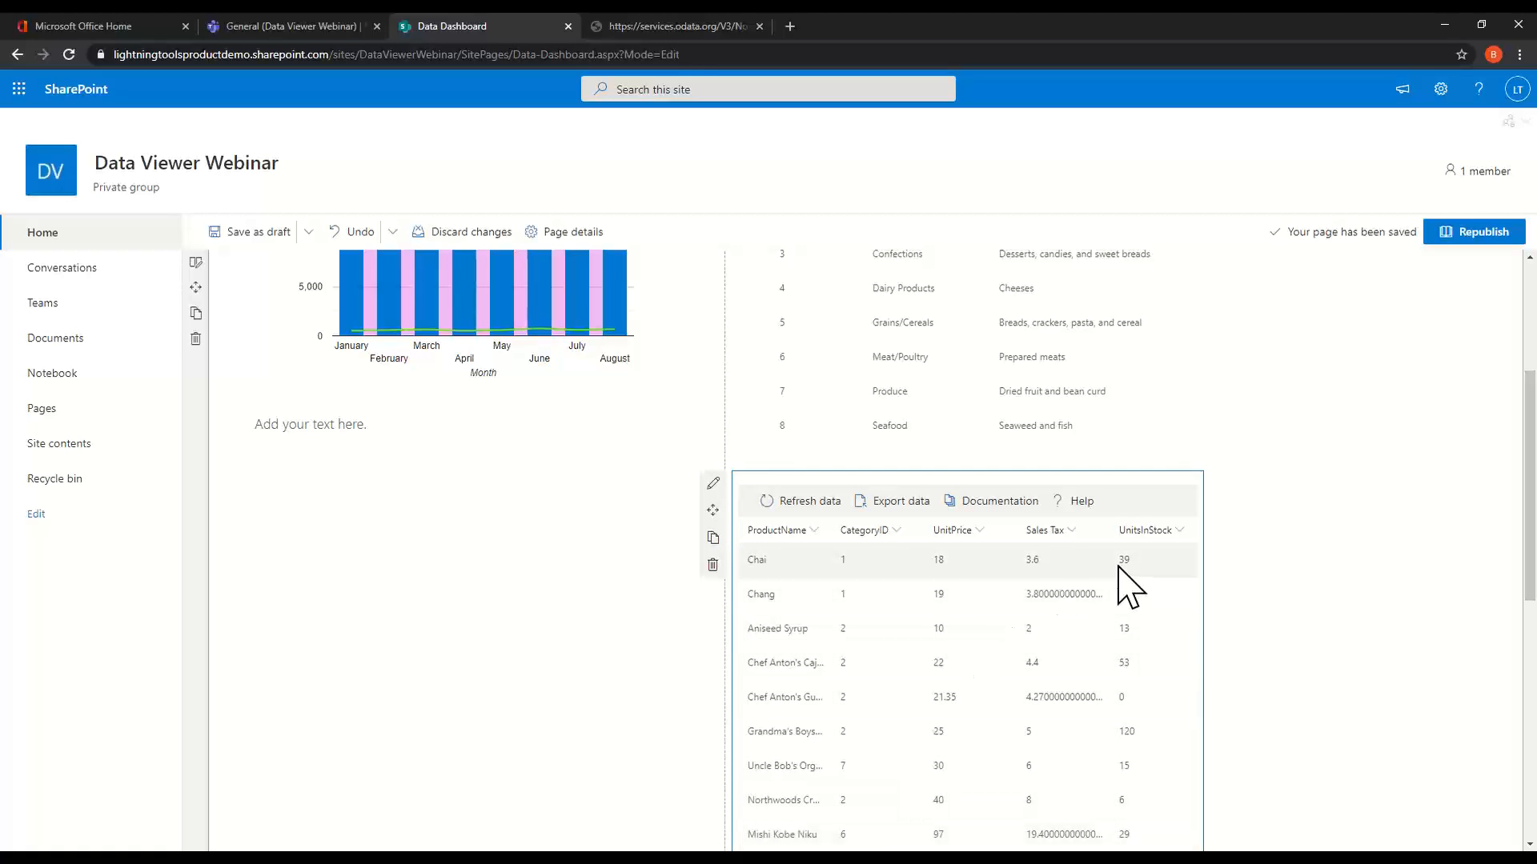
# Examine the Products grid rows and the column settings offered for the Sales Tax column.
pyautogui.scroll(-3, 1161, 616)
pyautogui.scroll(-2, 1163, 616)
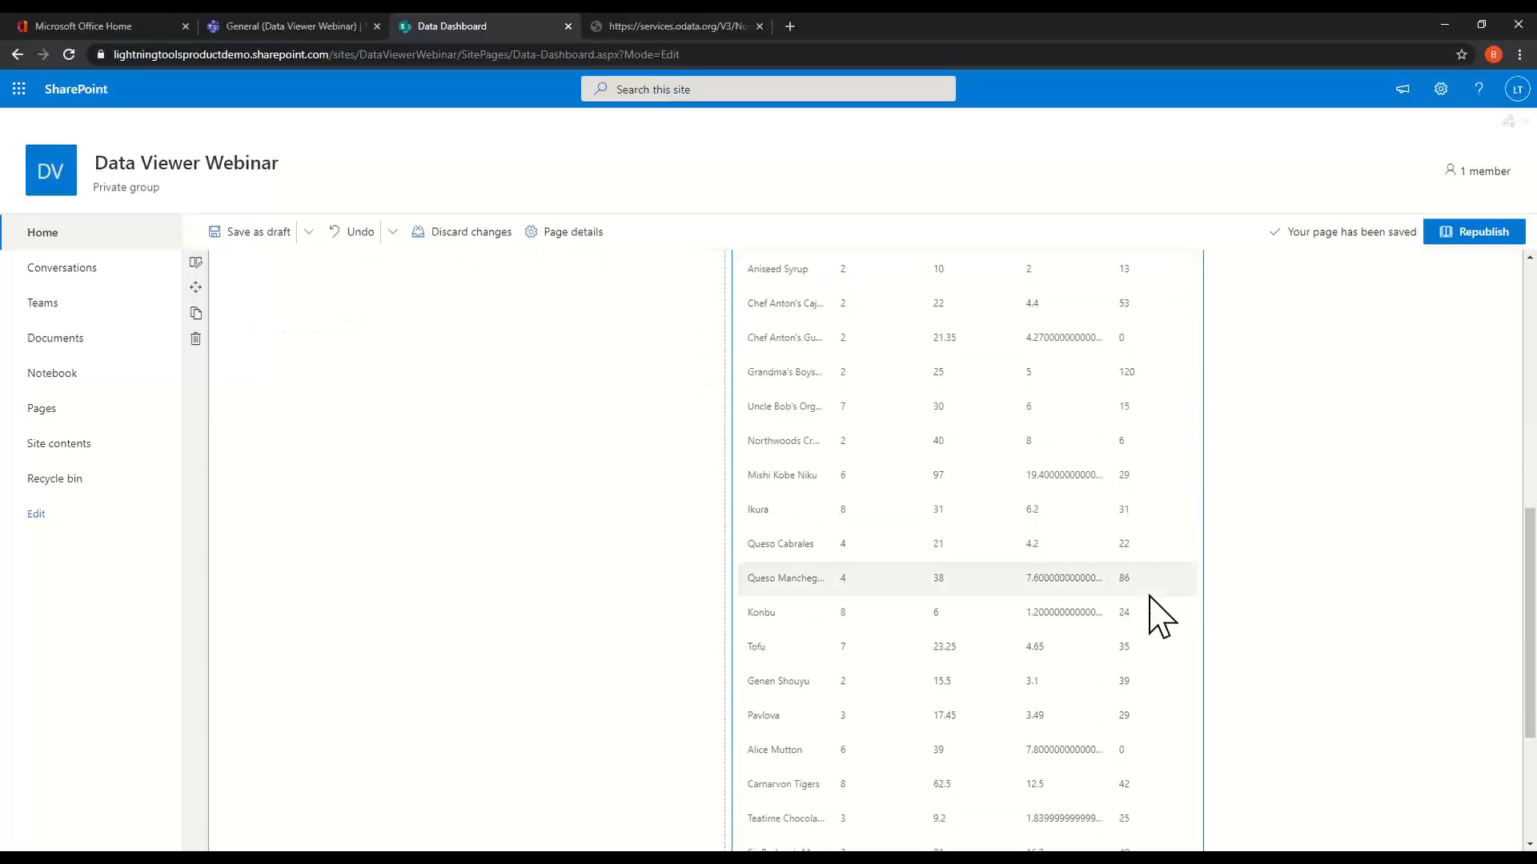
pyautogui.scroll(4, 1137, 591)
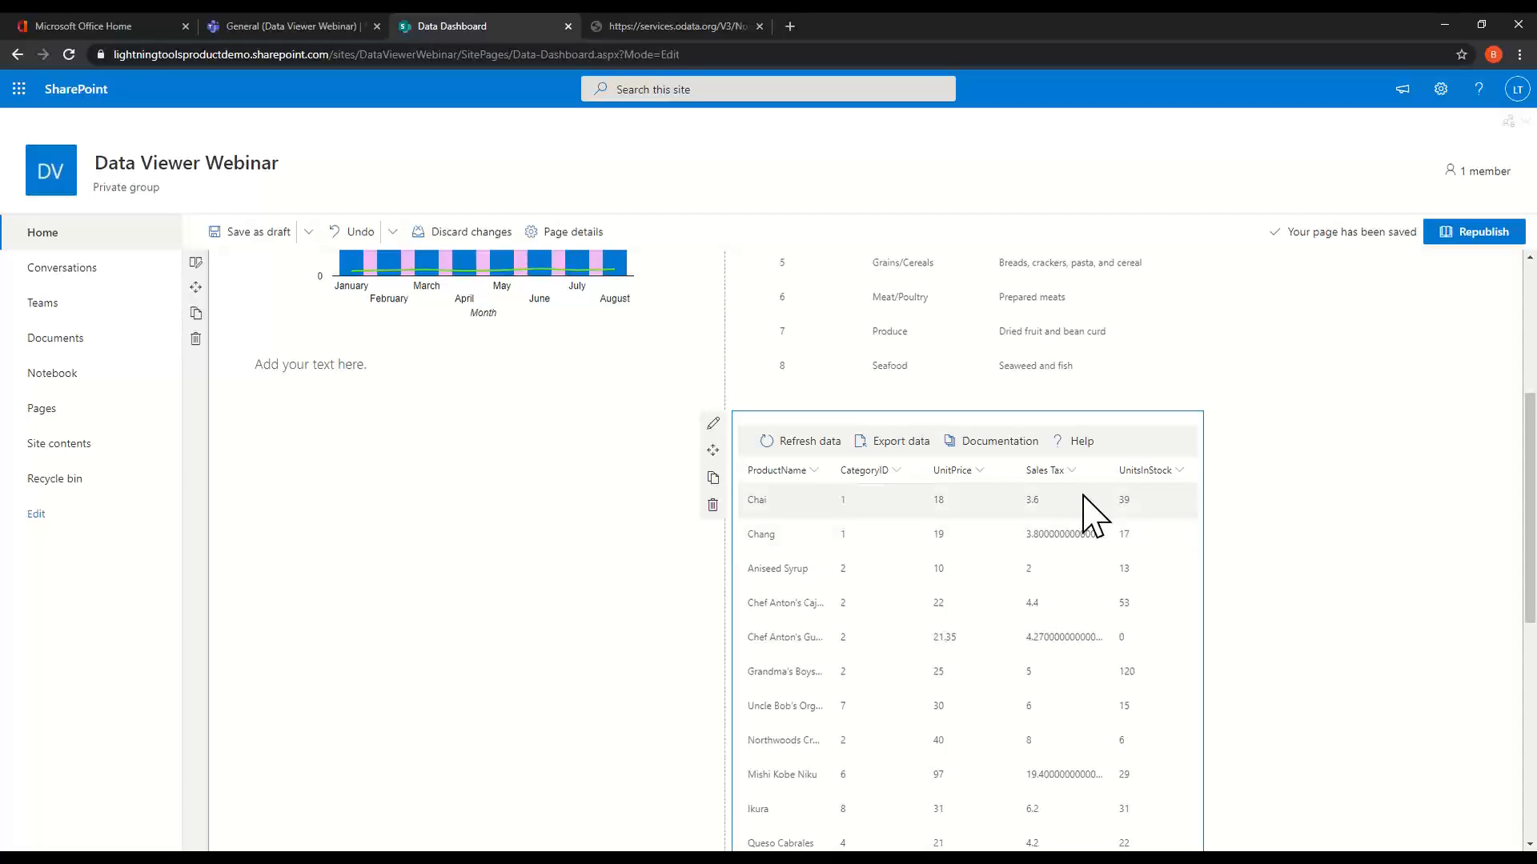
pyautogui.click(1069, 471)
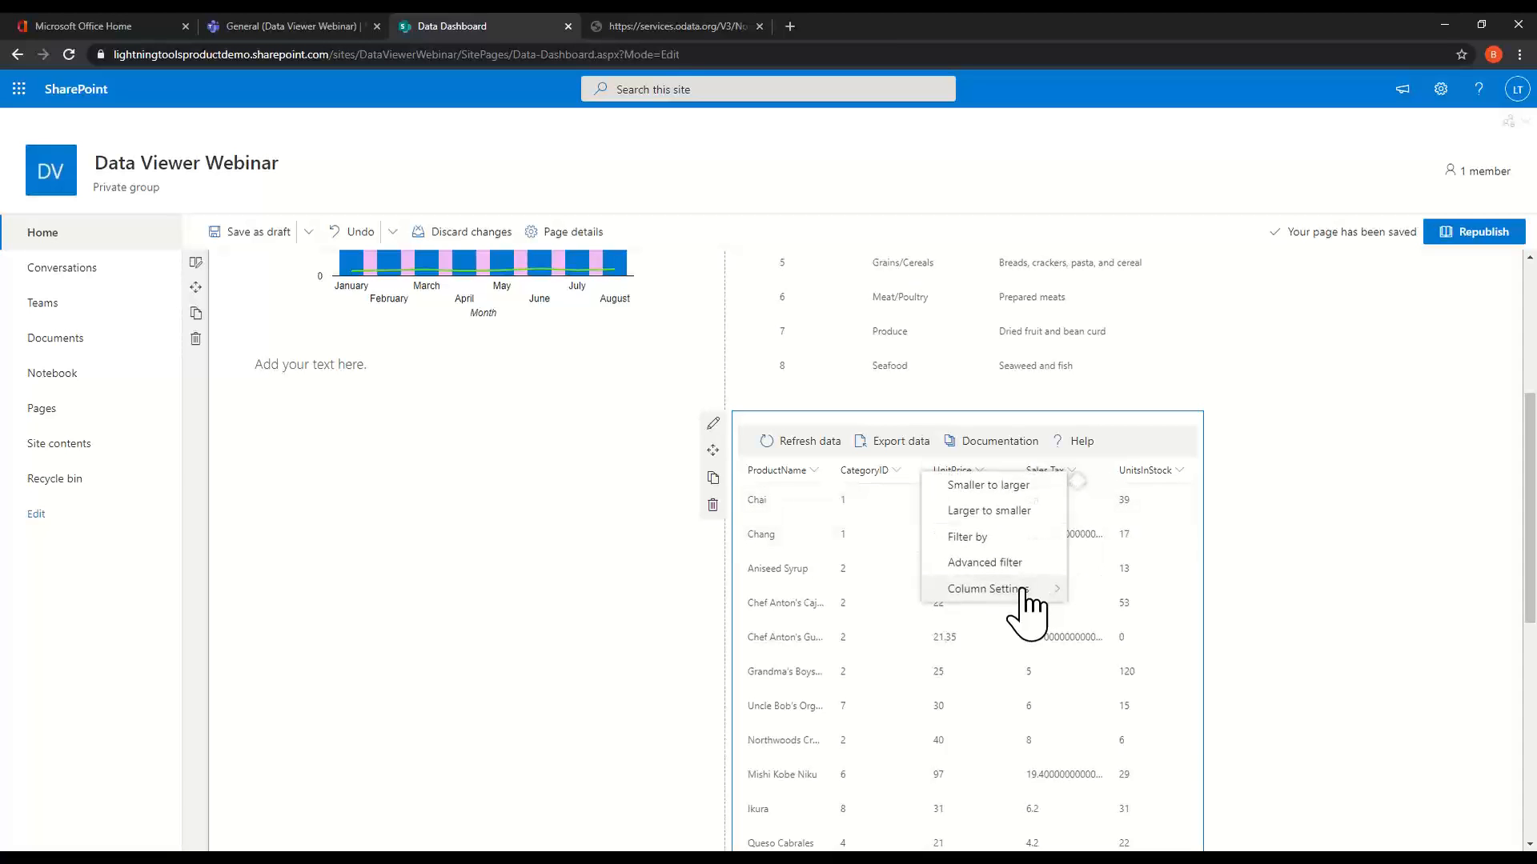
pyautogui.moveTo(1029, 592)
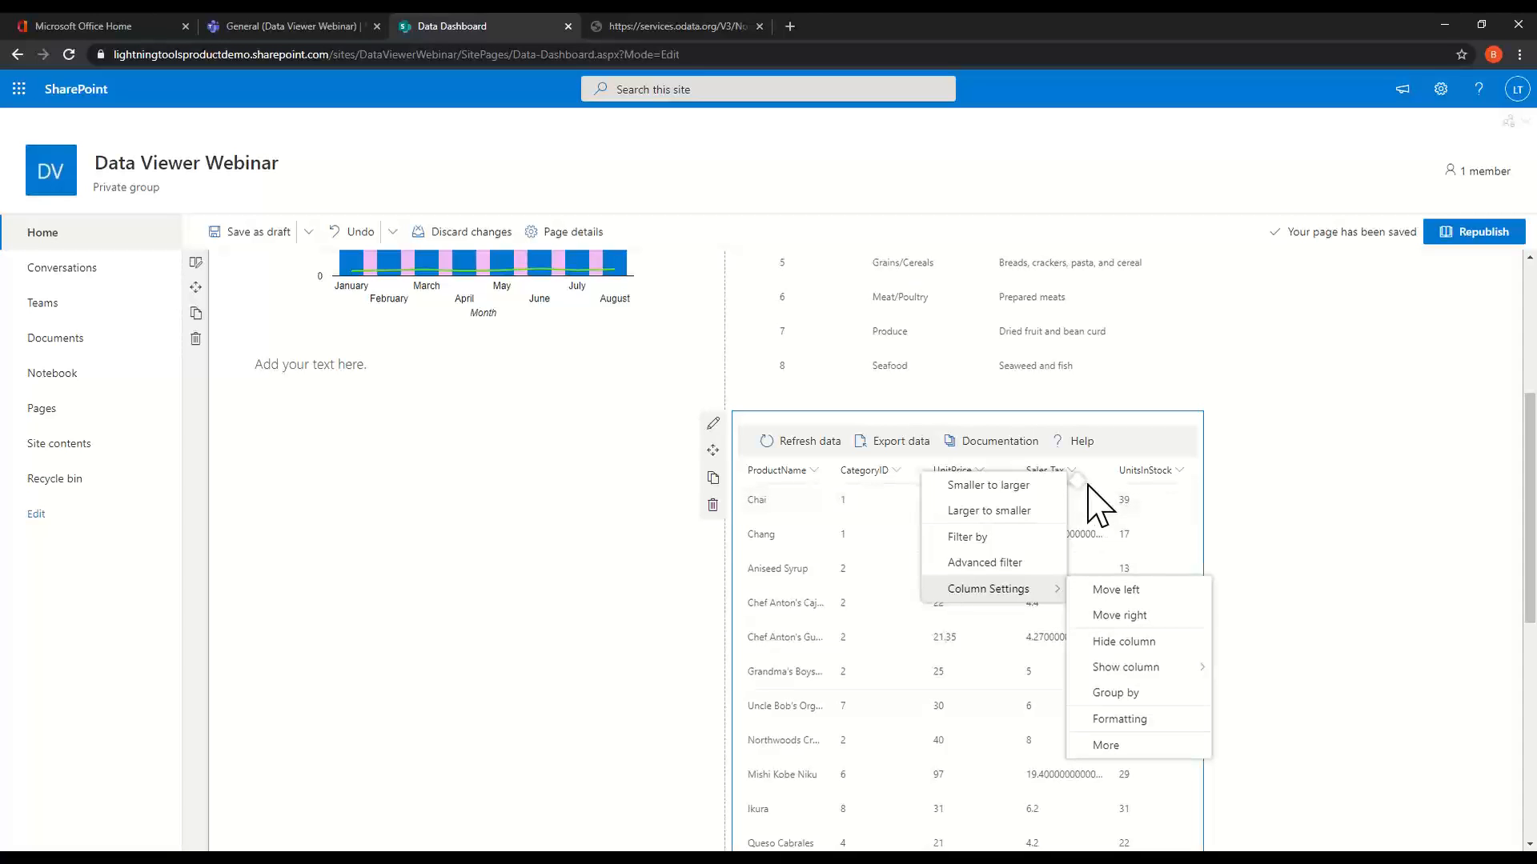
pyautogui.click(1352, 571)
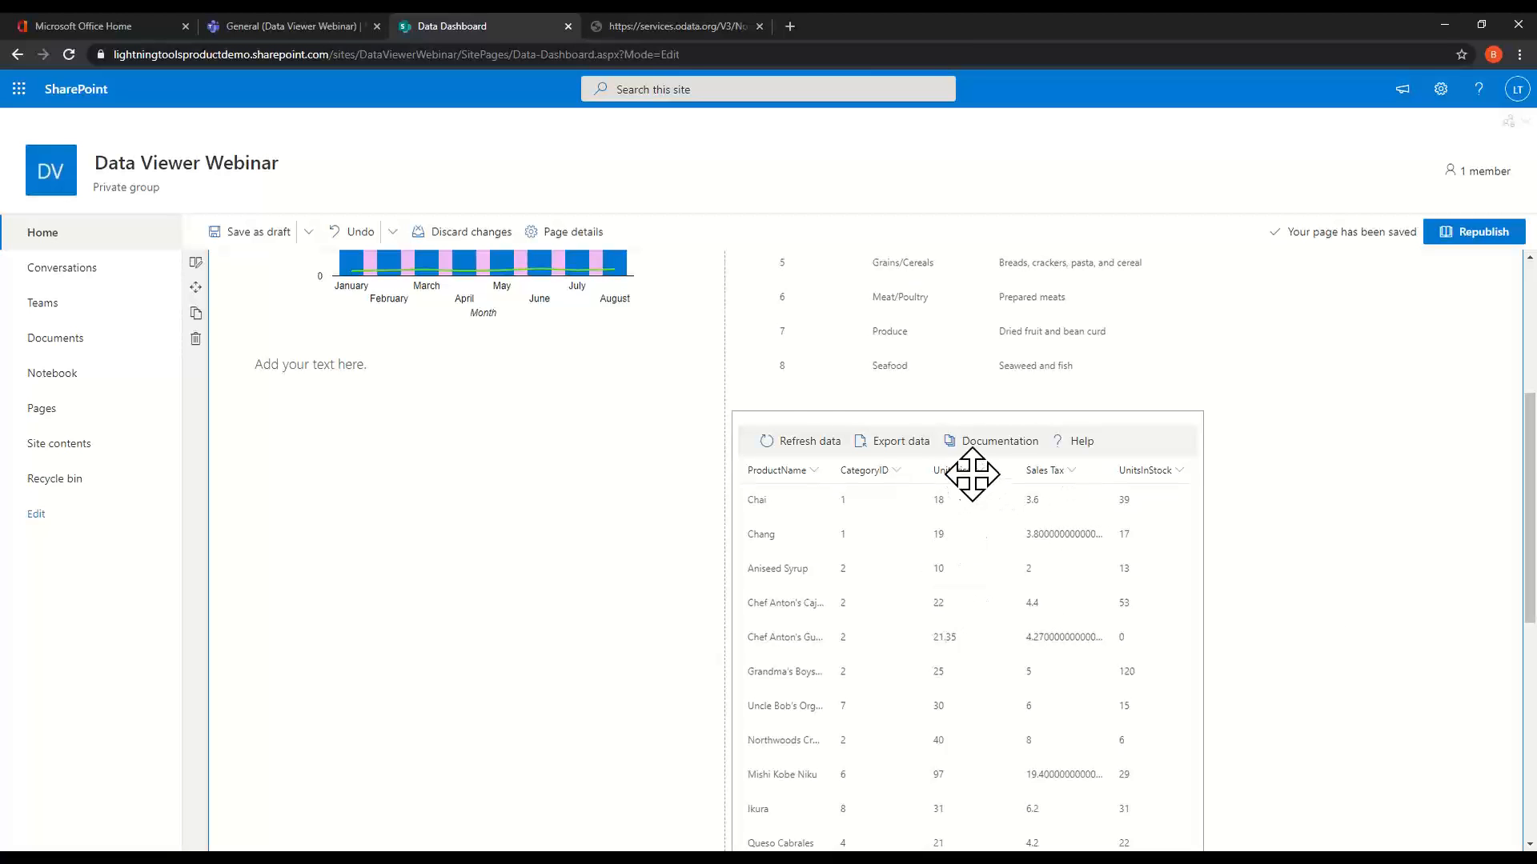
pyautogui.scroll(-2, 971, 475)
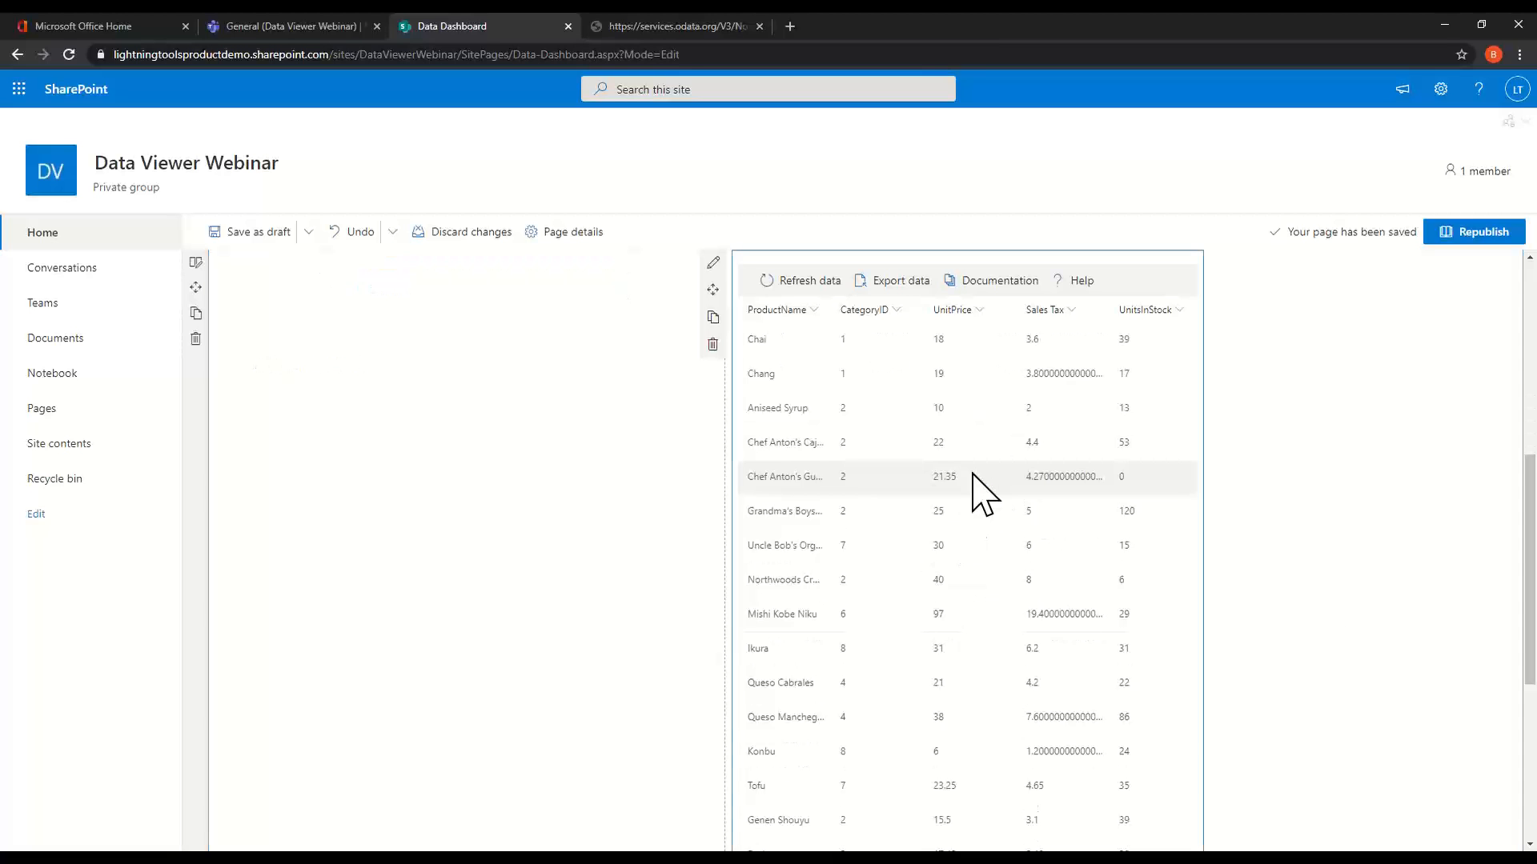
pyautogui.click(980, 312)
pyautogui.moveTo(944, 432)
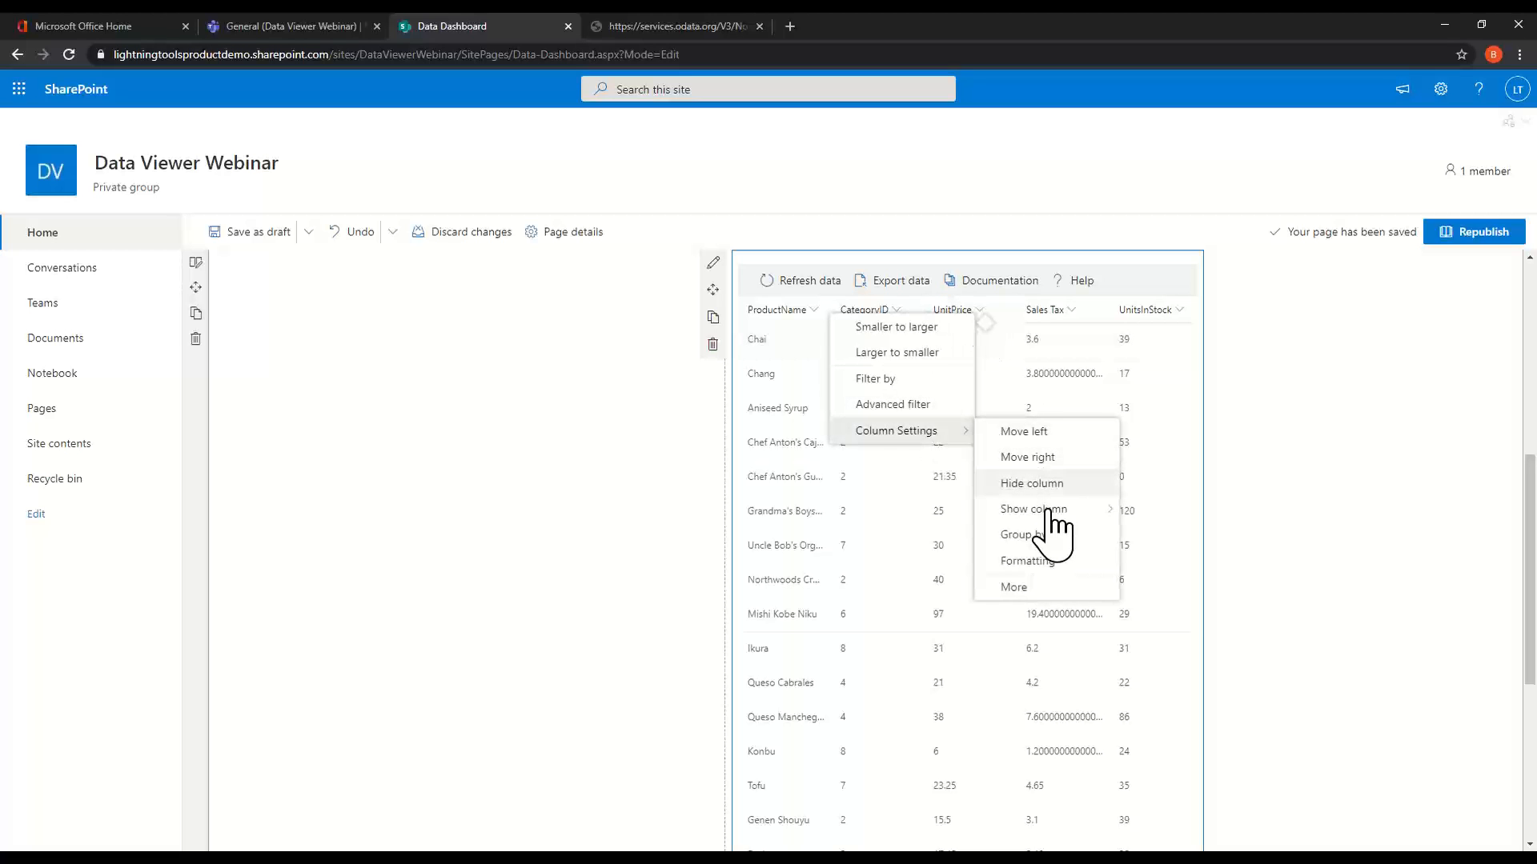
pyautogui.click(1040, 562)
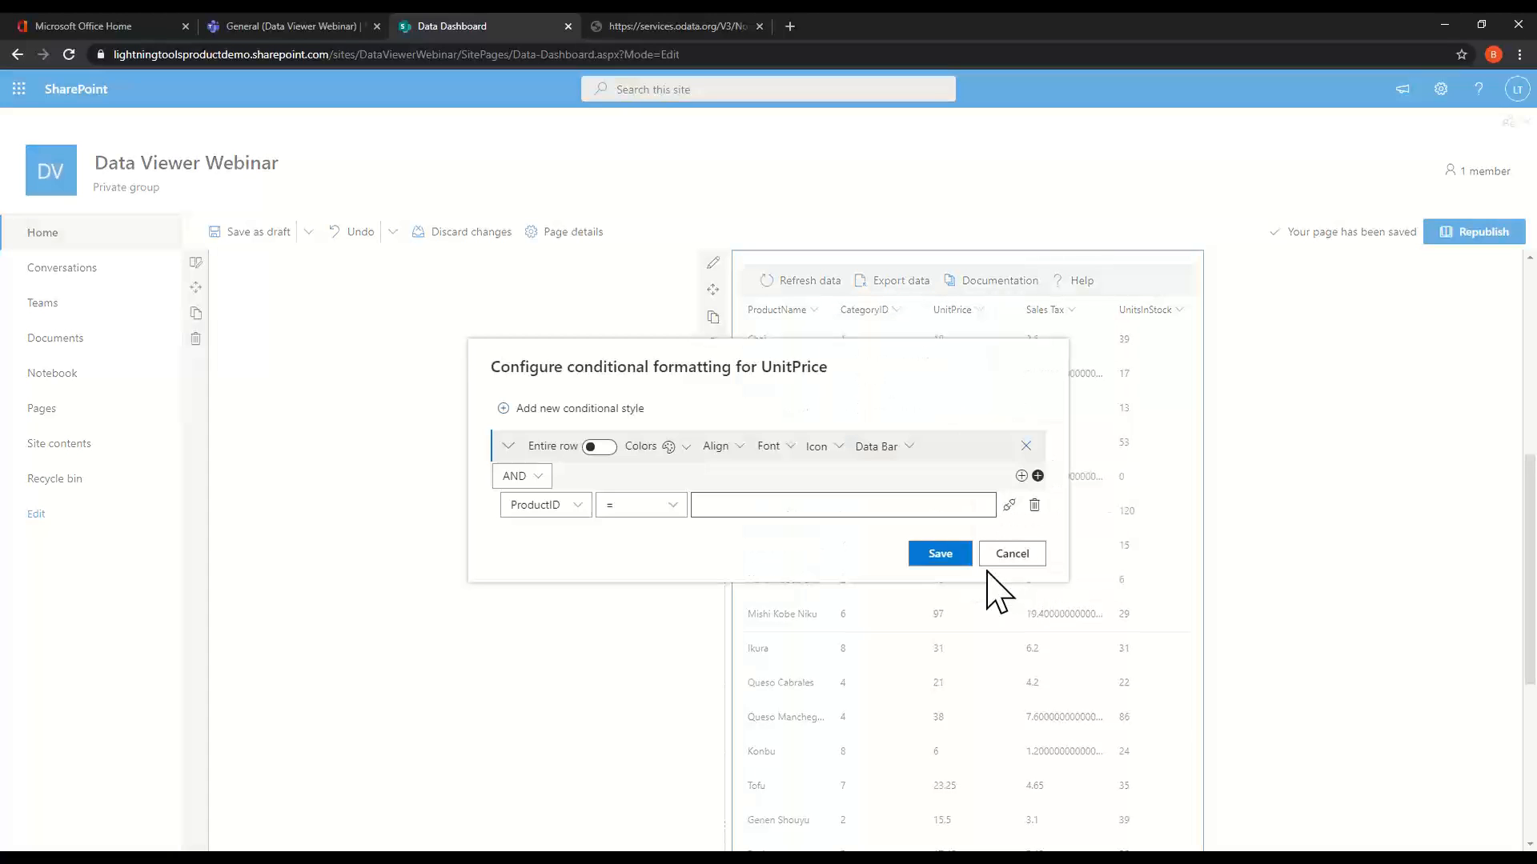
pyautogui.click(1015, 554)
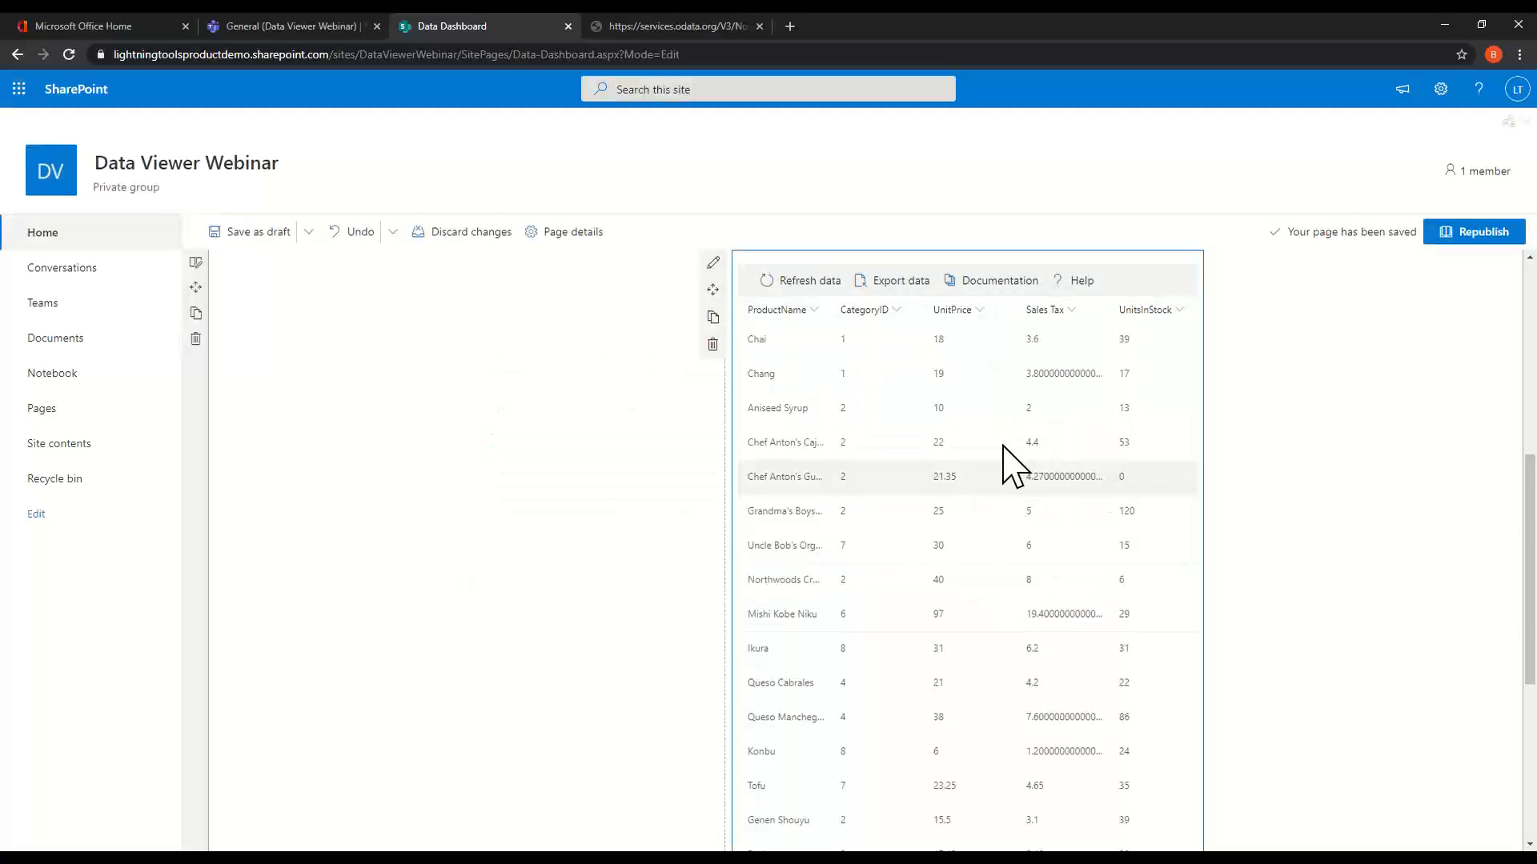
# Set the UnitPrice column's format to Currency in its additional column settings and save them.
pyautogui.click(980, 313)
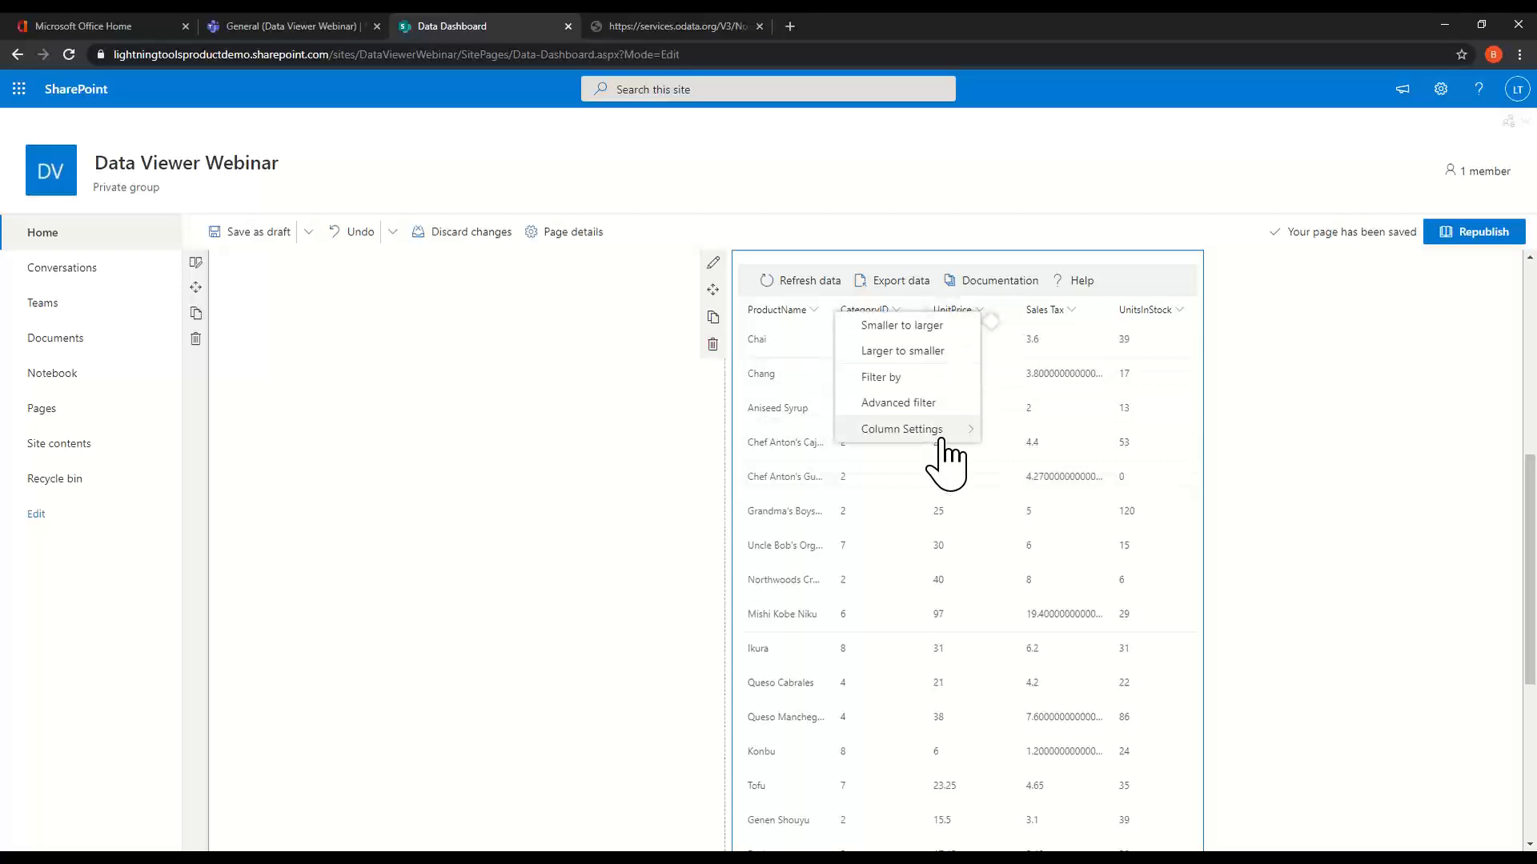
pyautogui.moveTo(947, 453)
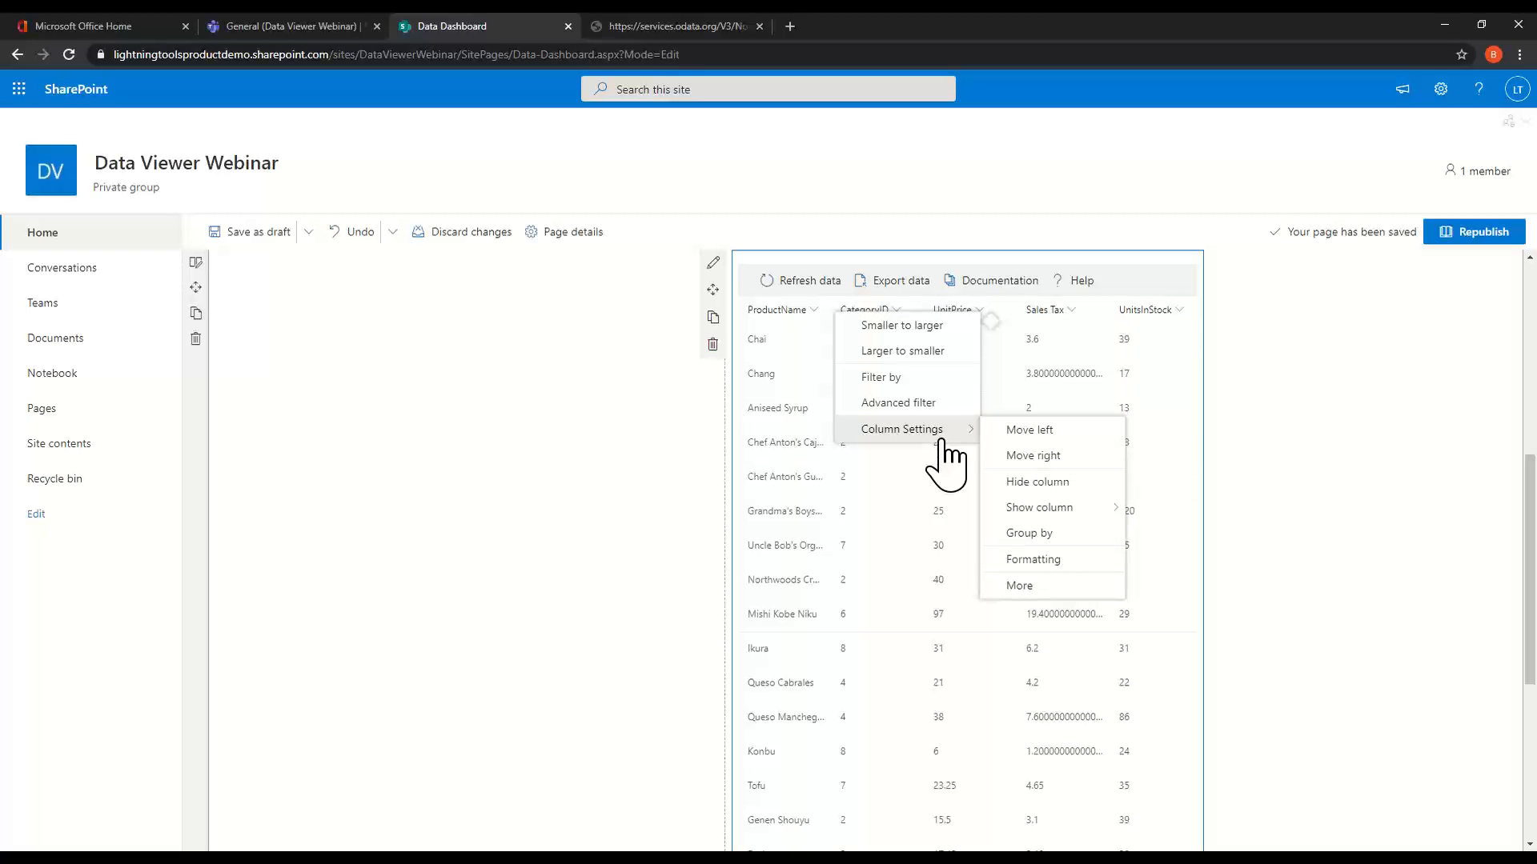
pyautogui.click(1031, 585)
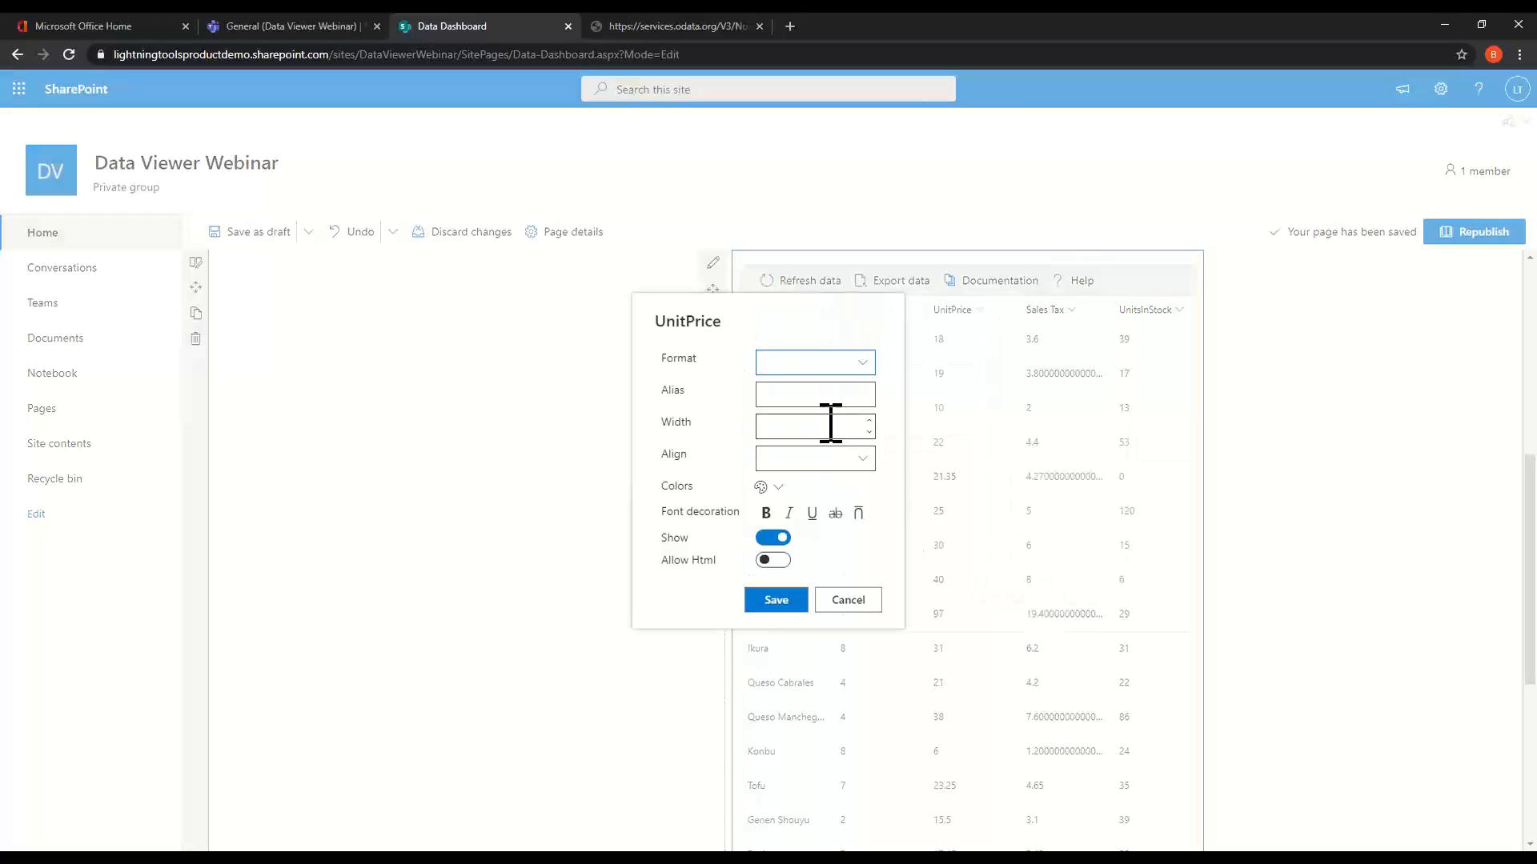
pyautogui.click(869, 370)
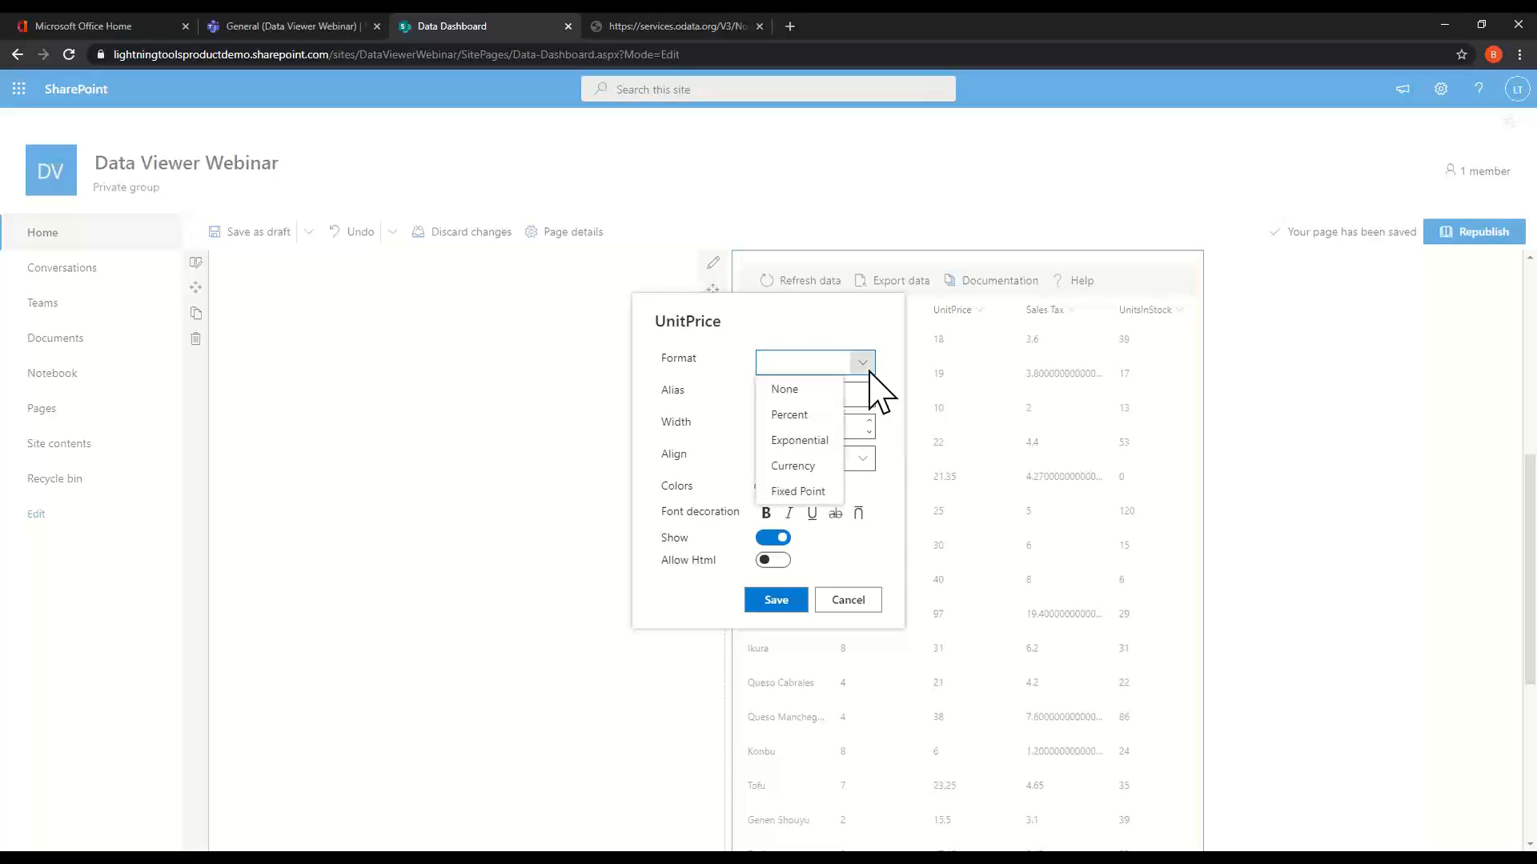
pyautogui.click(797, 467)
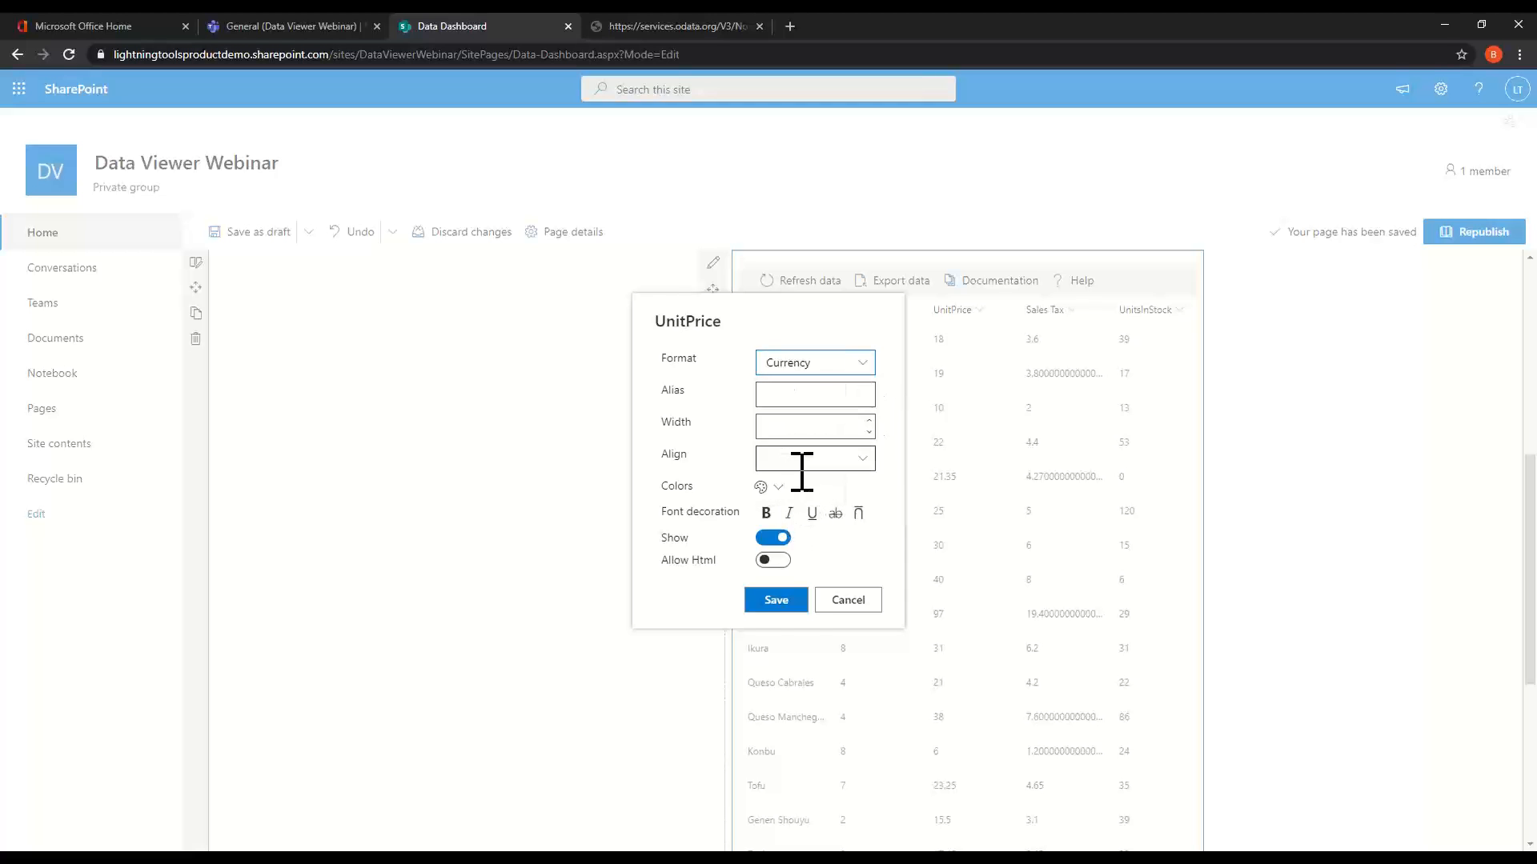
pyautogui.click(790, 601)
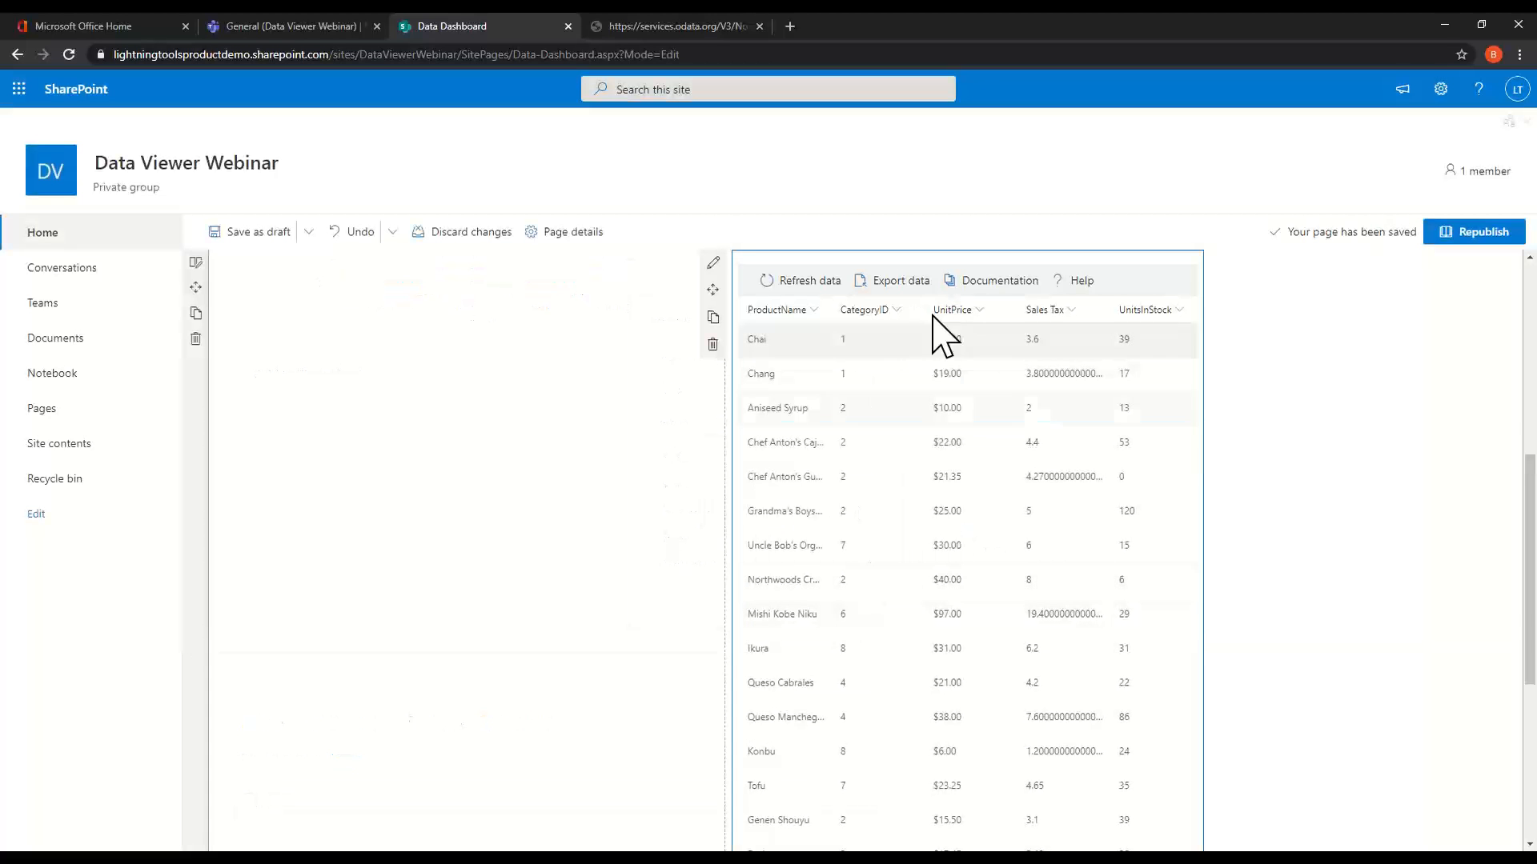
# Set the Sales Tax column's format to Currency in its additional column settings and save them.
pyautogui.click(1070, 312)
pyautogui.moveTo(1045, 432)
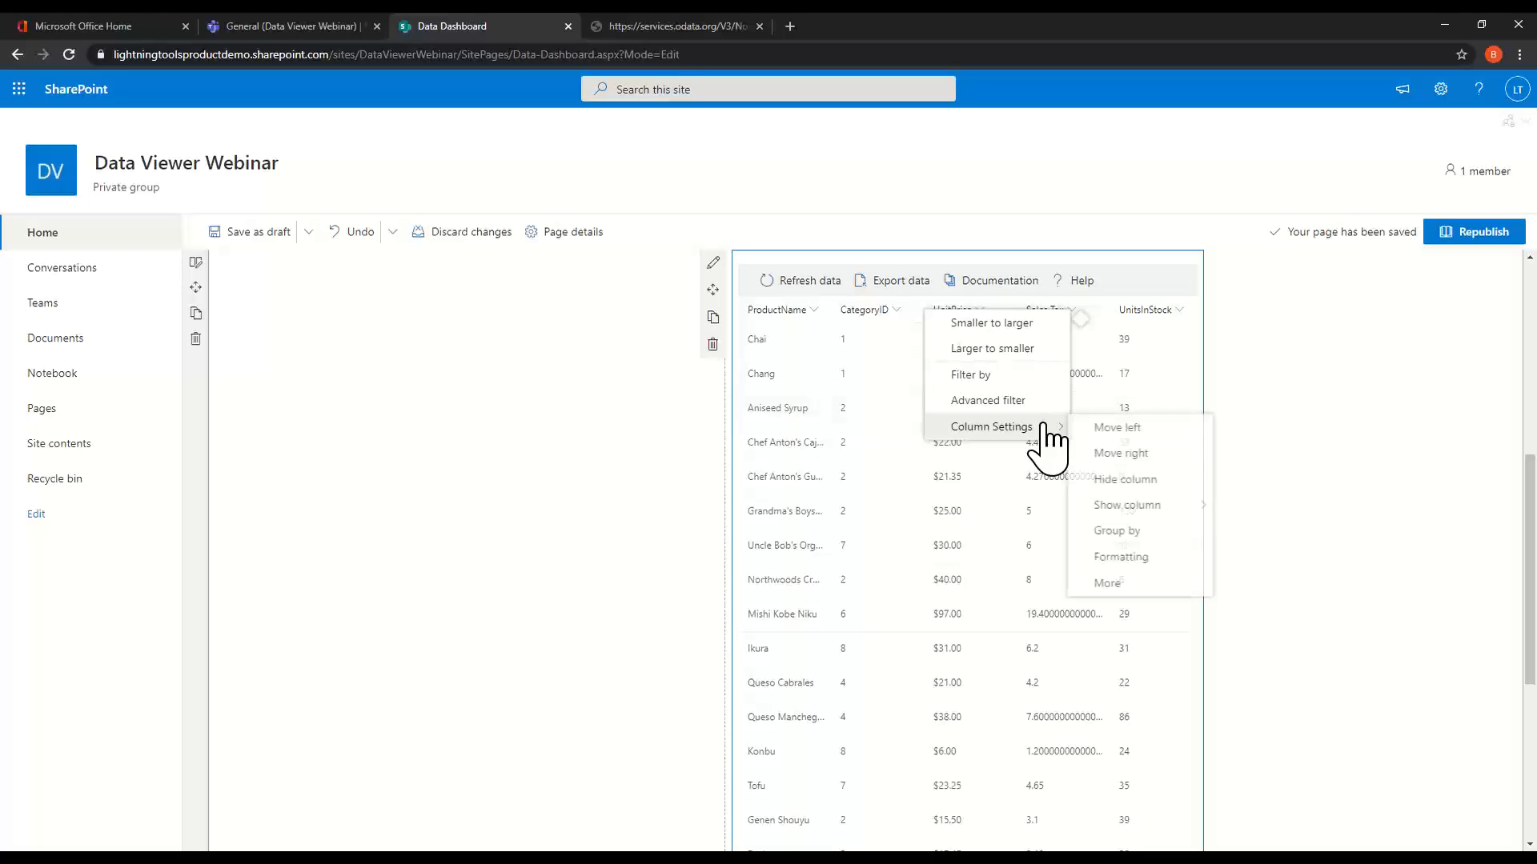
pyautogui.click(1140, 585)
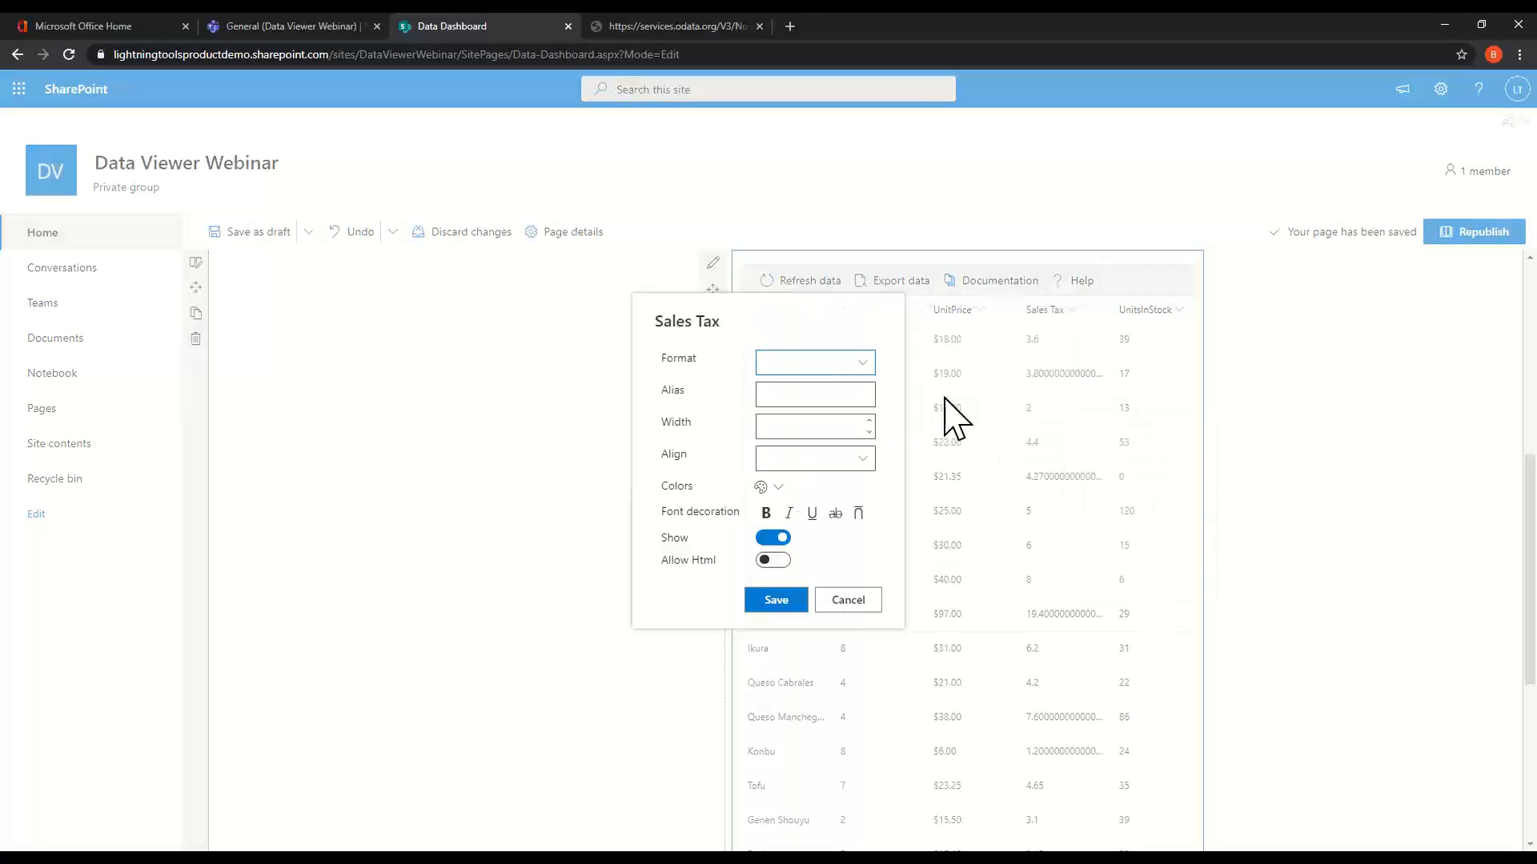
pyautogui.click(861, 366)
pyautogui.click(793, 466)
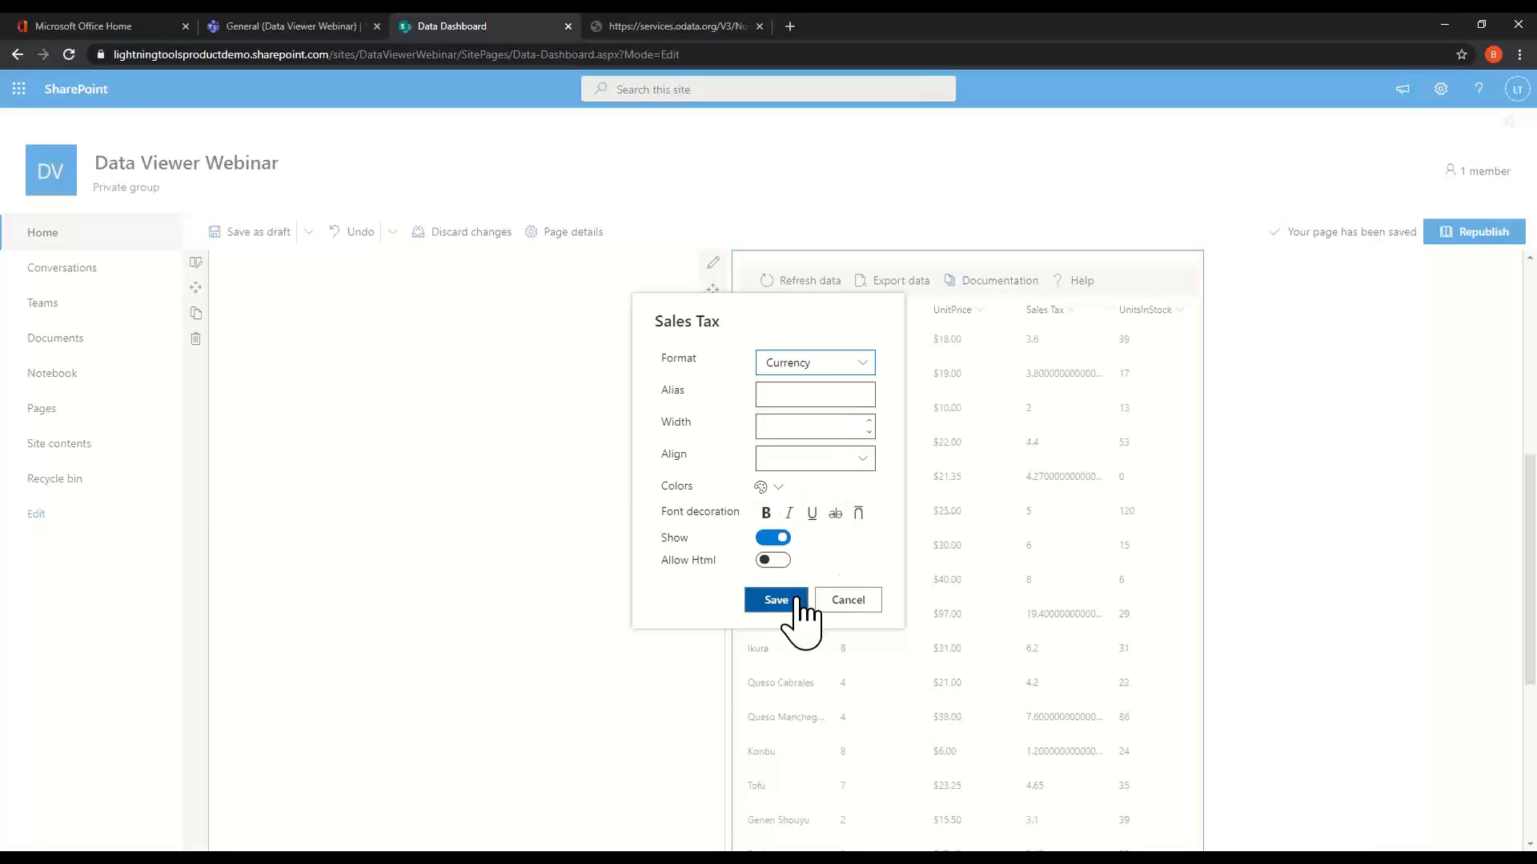
pyautogui.click(797, 605)
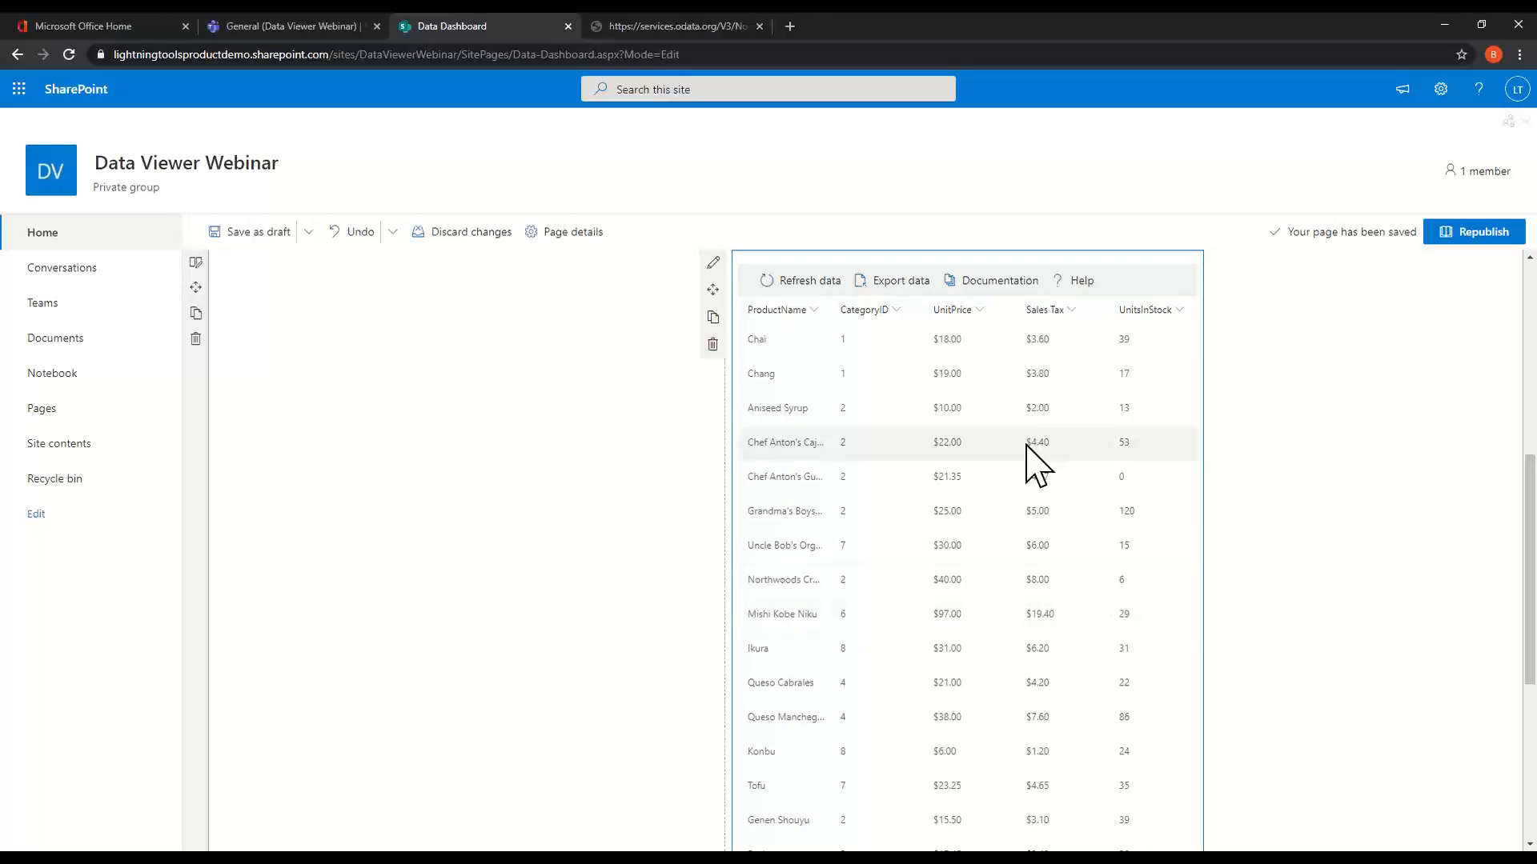
# Create a conditional formatting rule for the UnitsInStock column with the condition UnitsInStock < 10.
pyautogui.click(1179, 312)
pyautogui.moveTo(1146, 429)
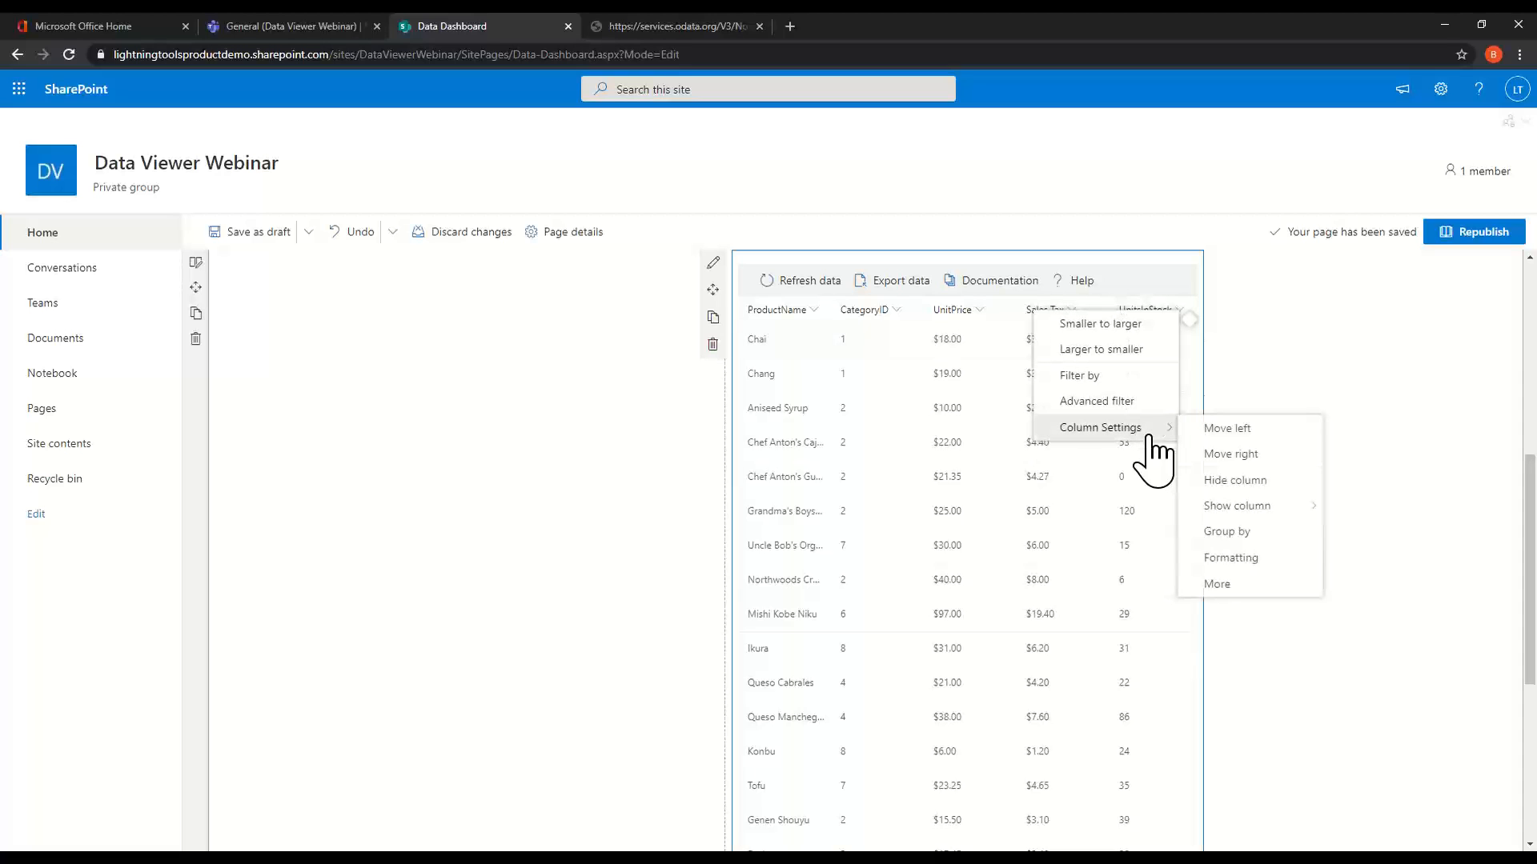
pyautogui.click(1251, 561)
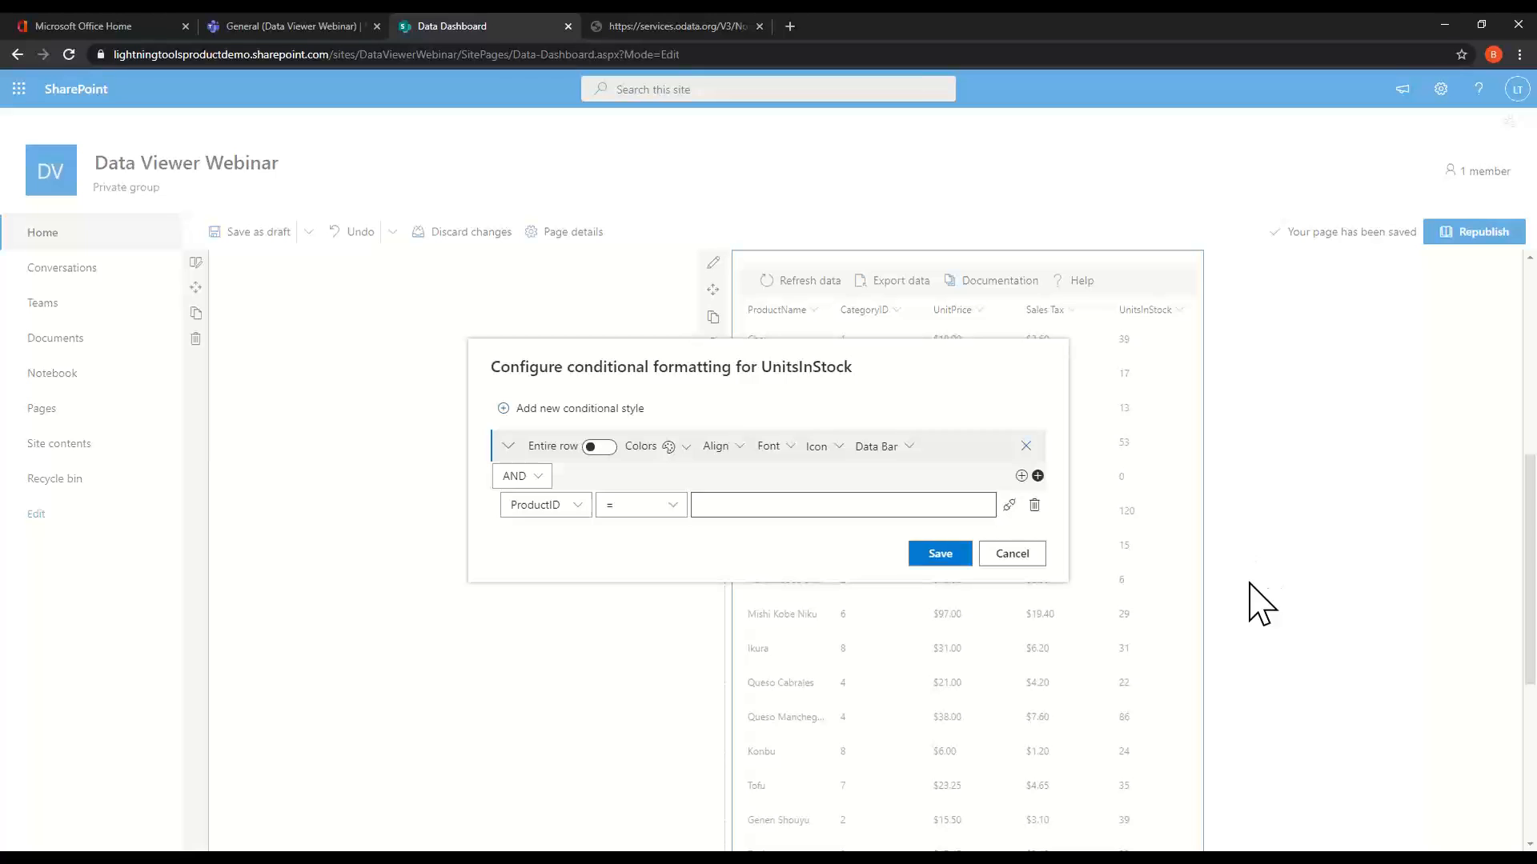
pyautogui.click(577, 505)
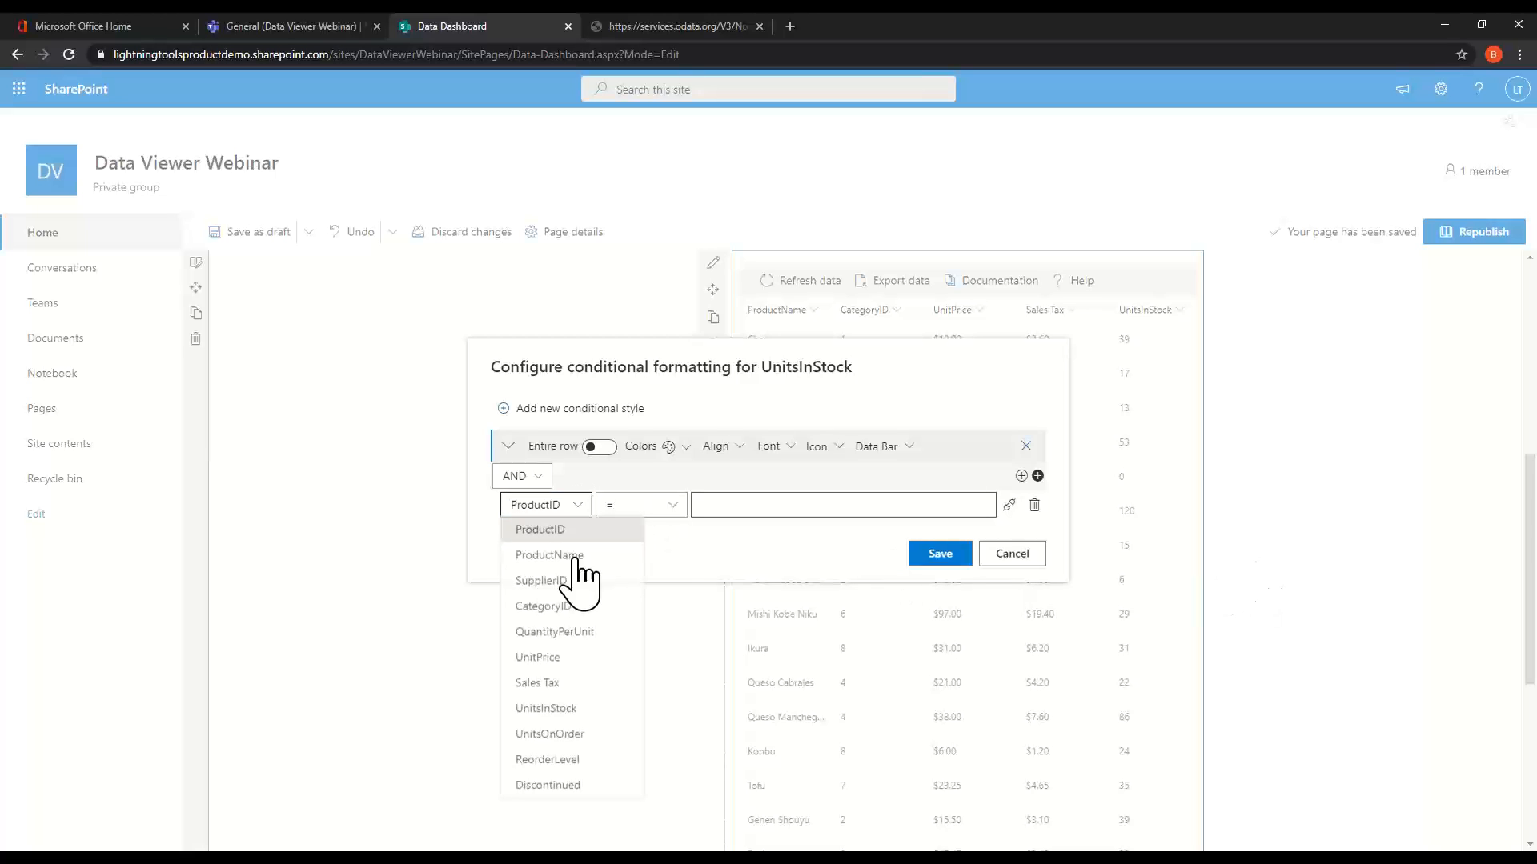
pyautogui.click(589, 710)
pyautogui.click(676, 506)
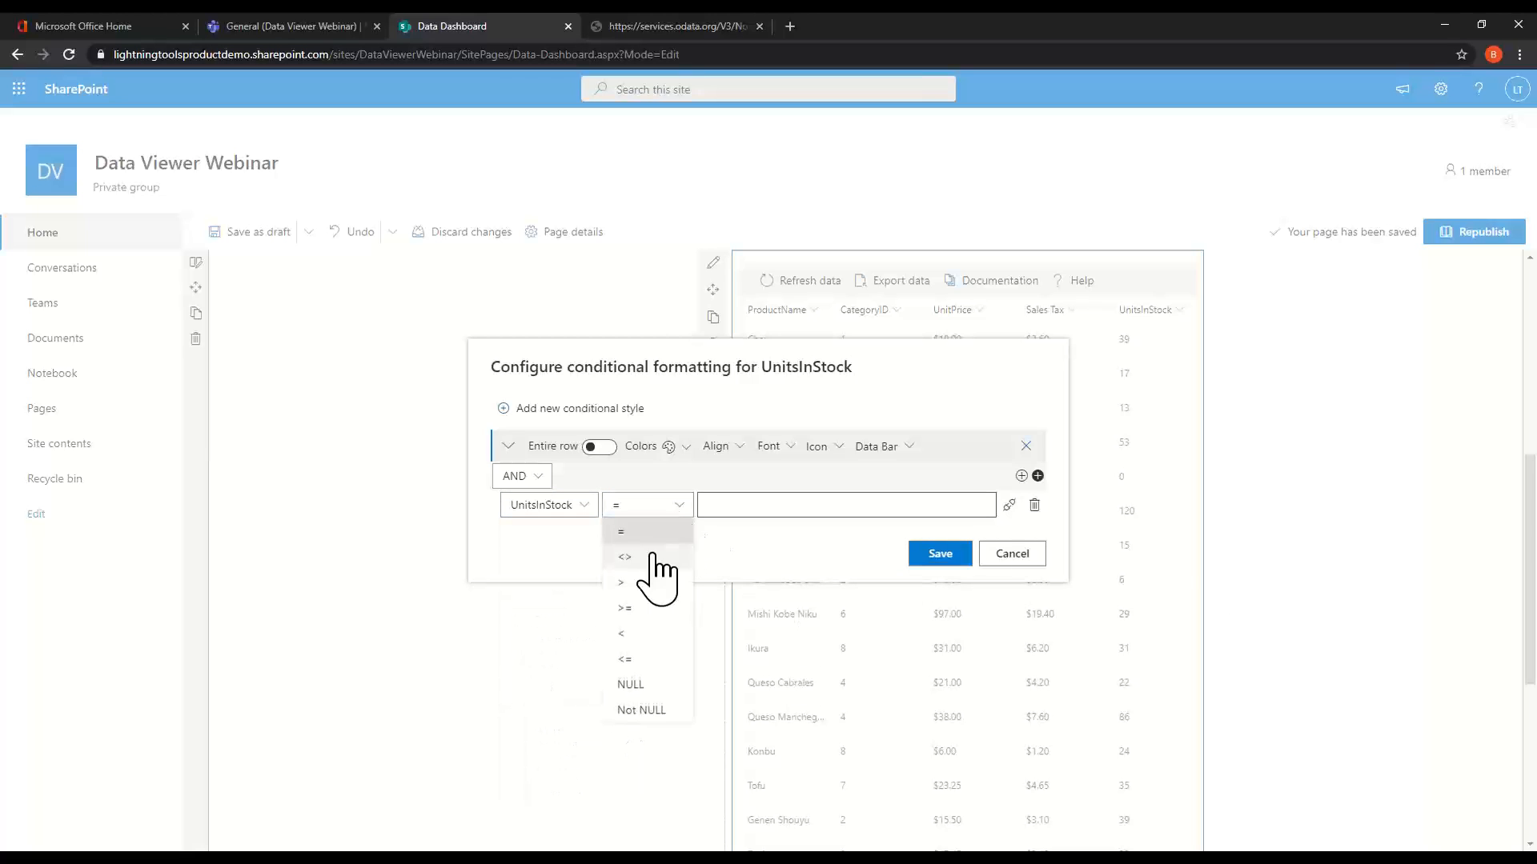
pyautogui.click(632, 634)
pyautogui.click(728, 506)
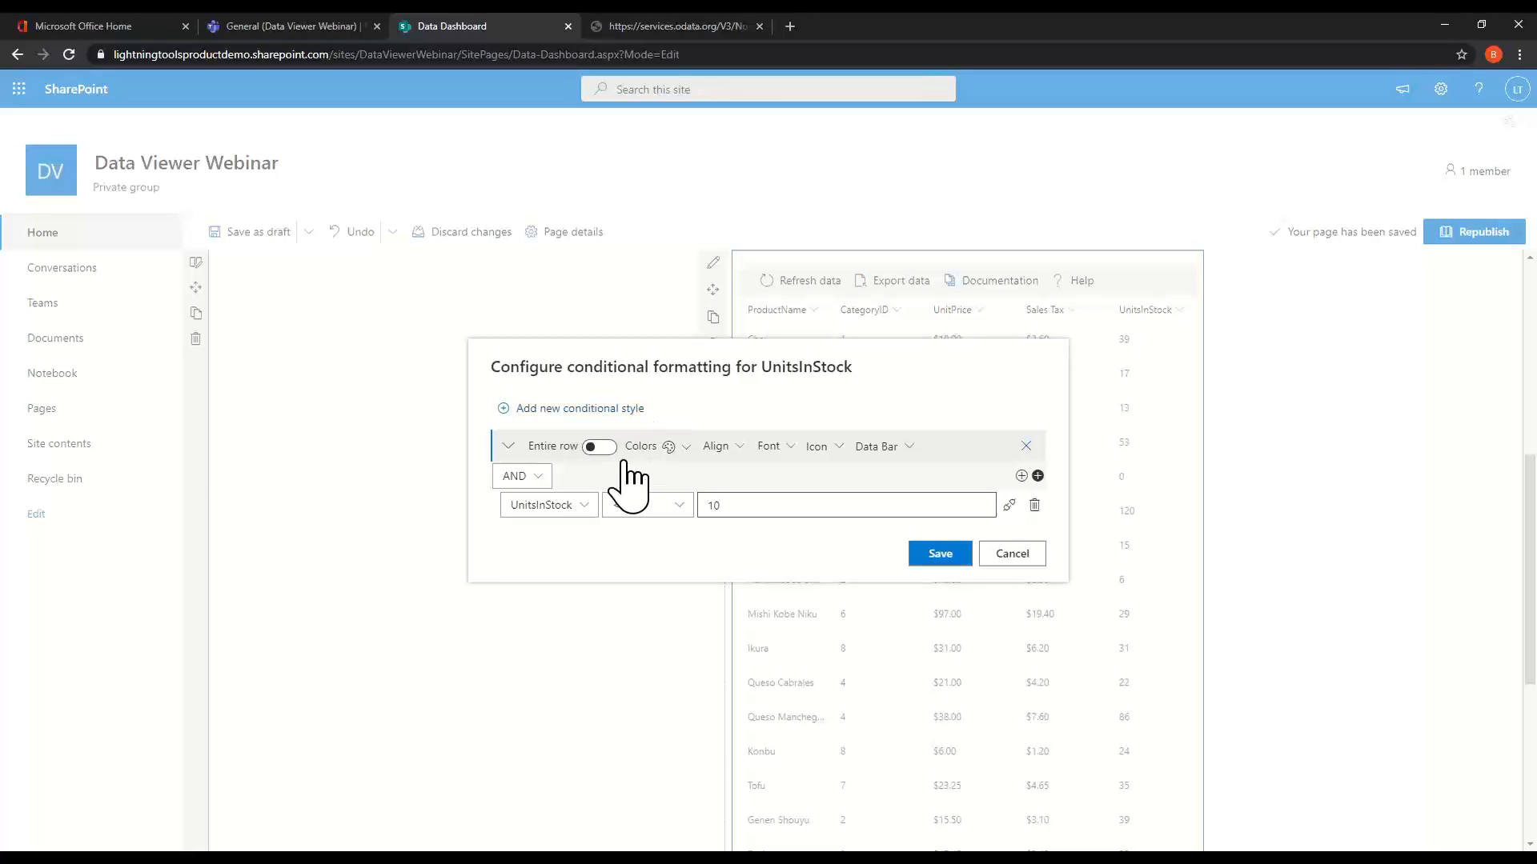
# Choose the filled circular information icon for the UnitsInStock conditional style.
pyautogui.click(681, 457)
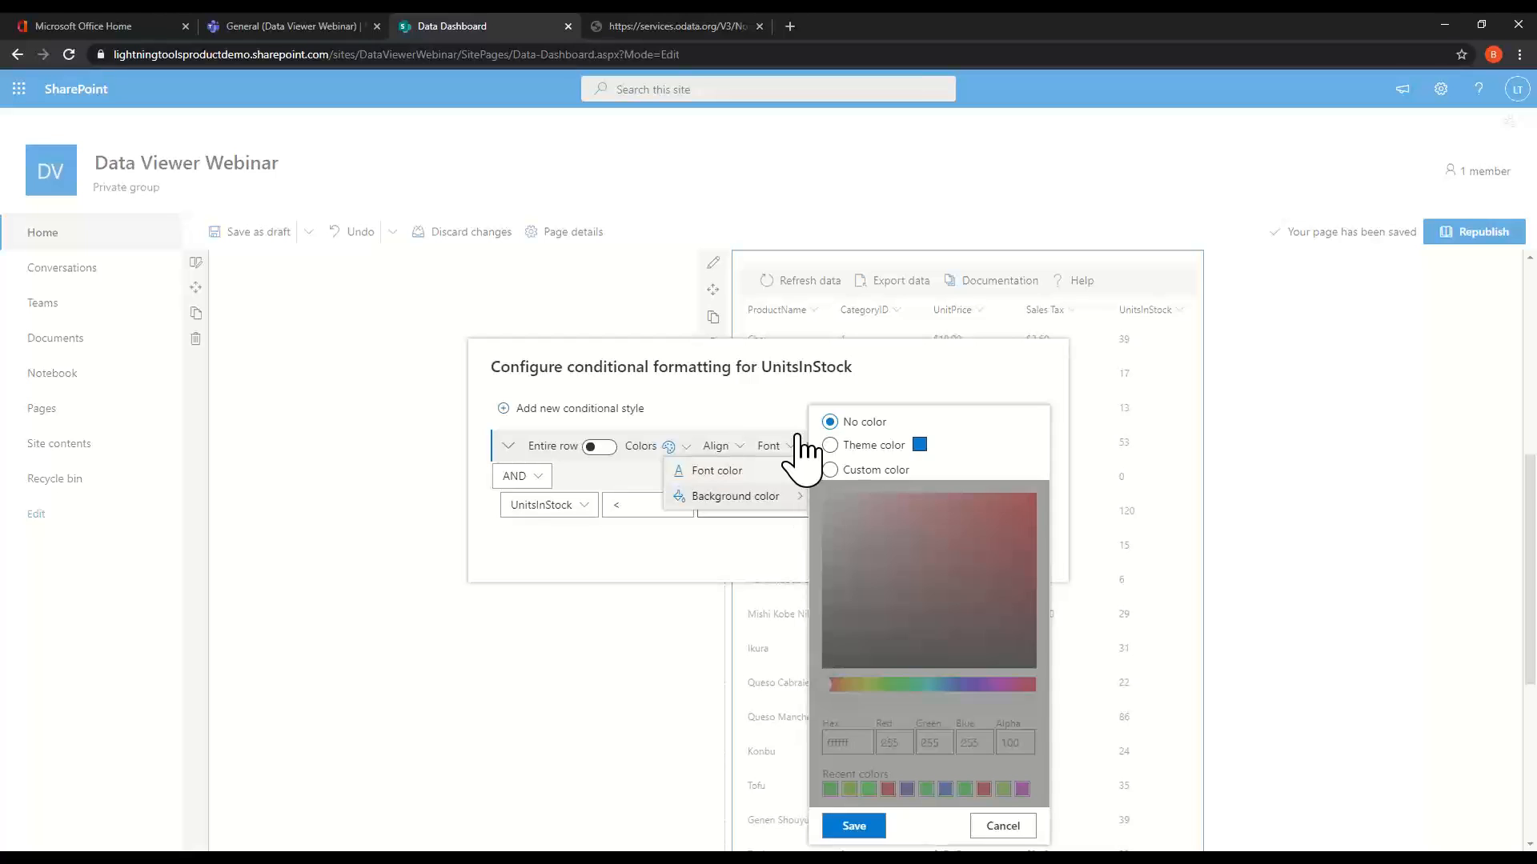
pyautogui.click(956, 373)
pyautogui.click(836, 449)
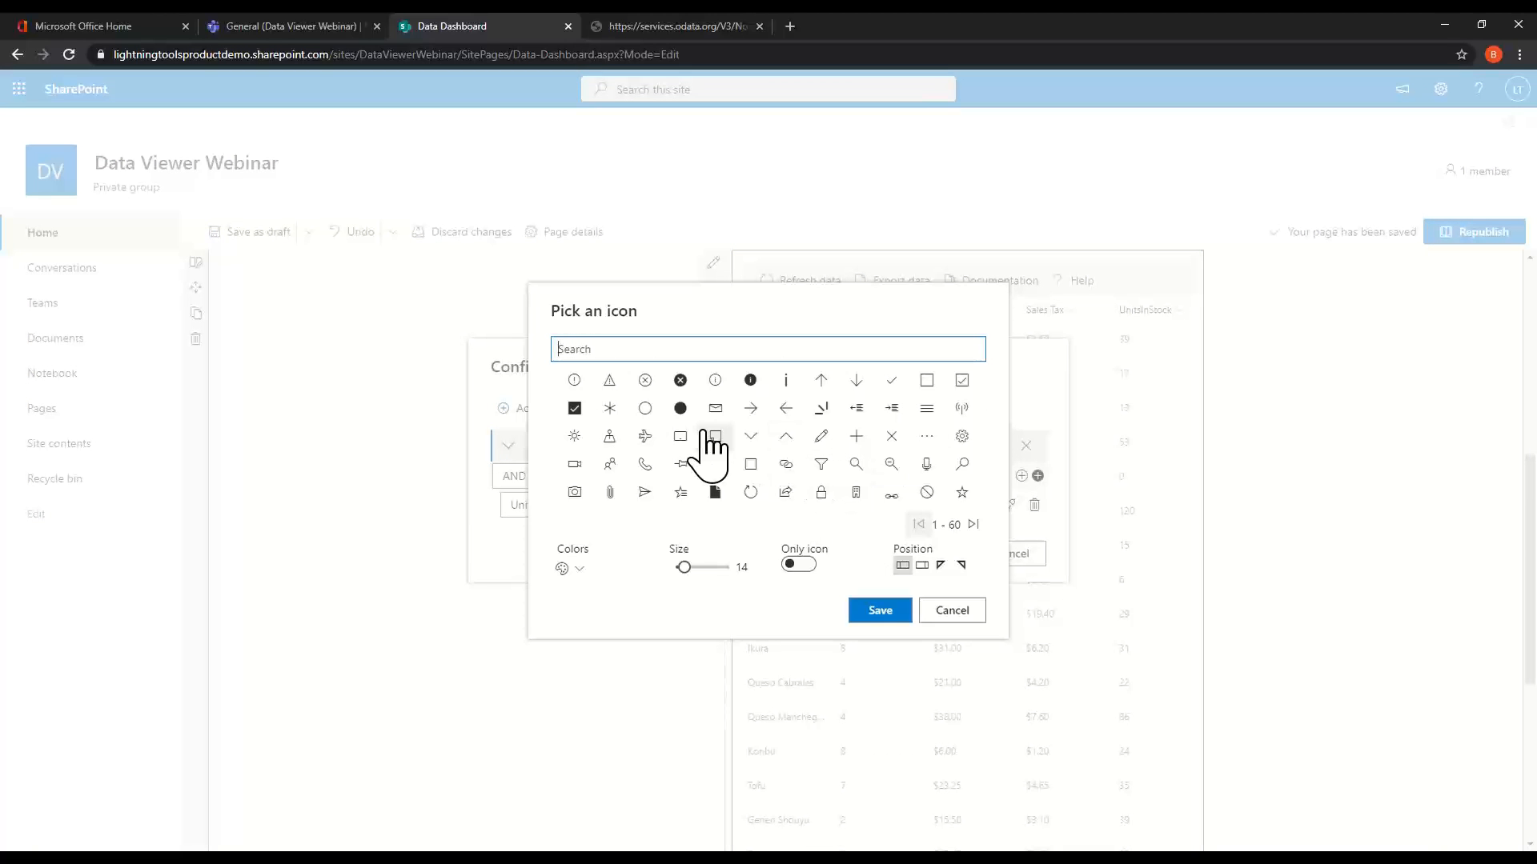
pyautogui.click(680, 410)
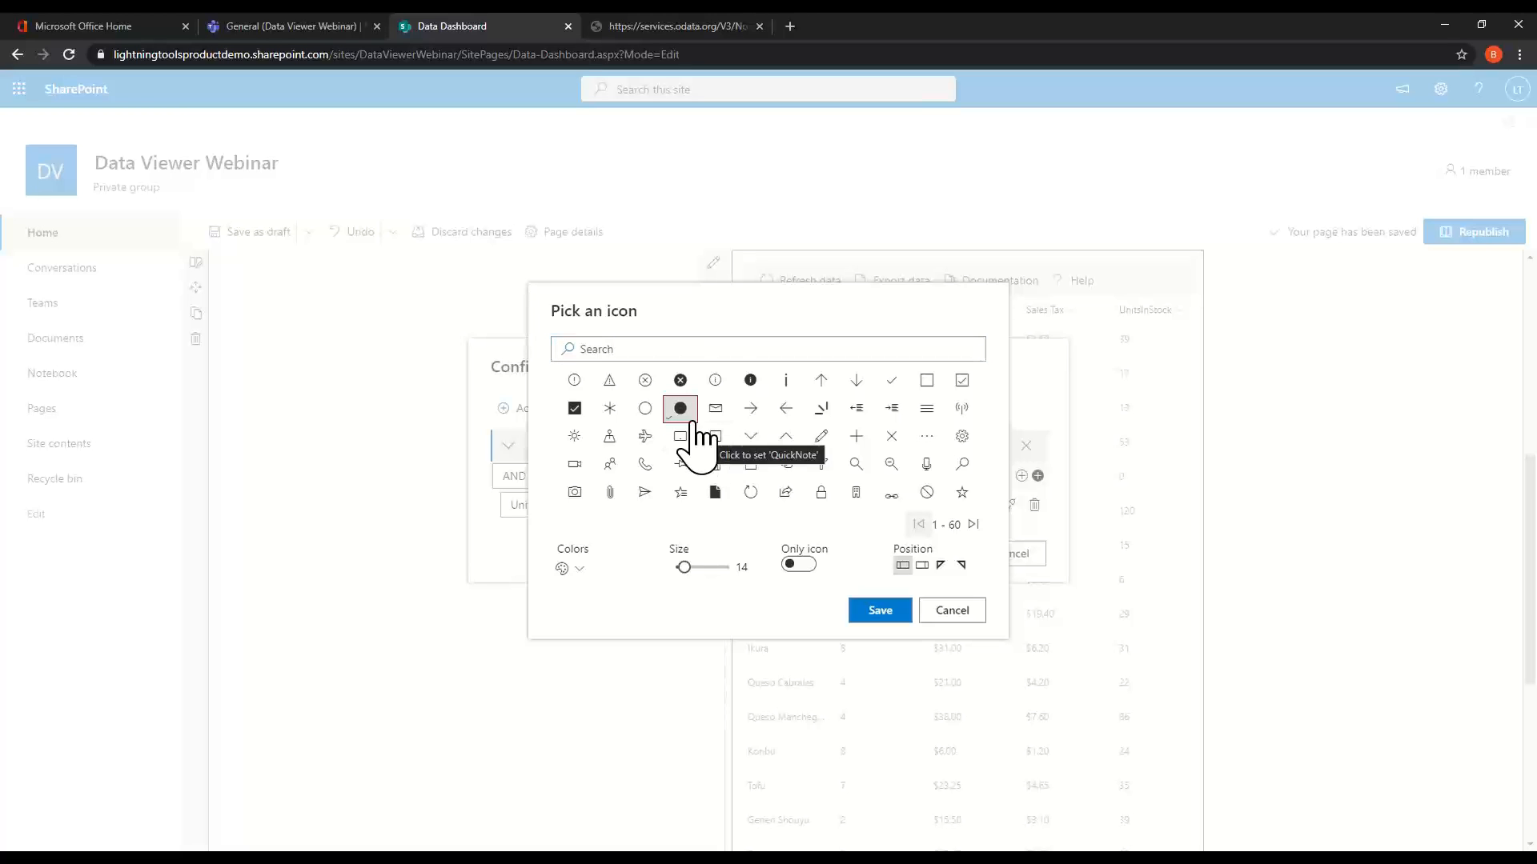
pyautogui.click(750, 380)
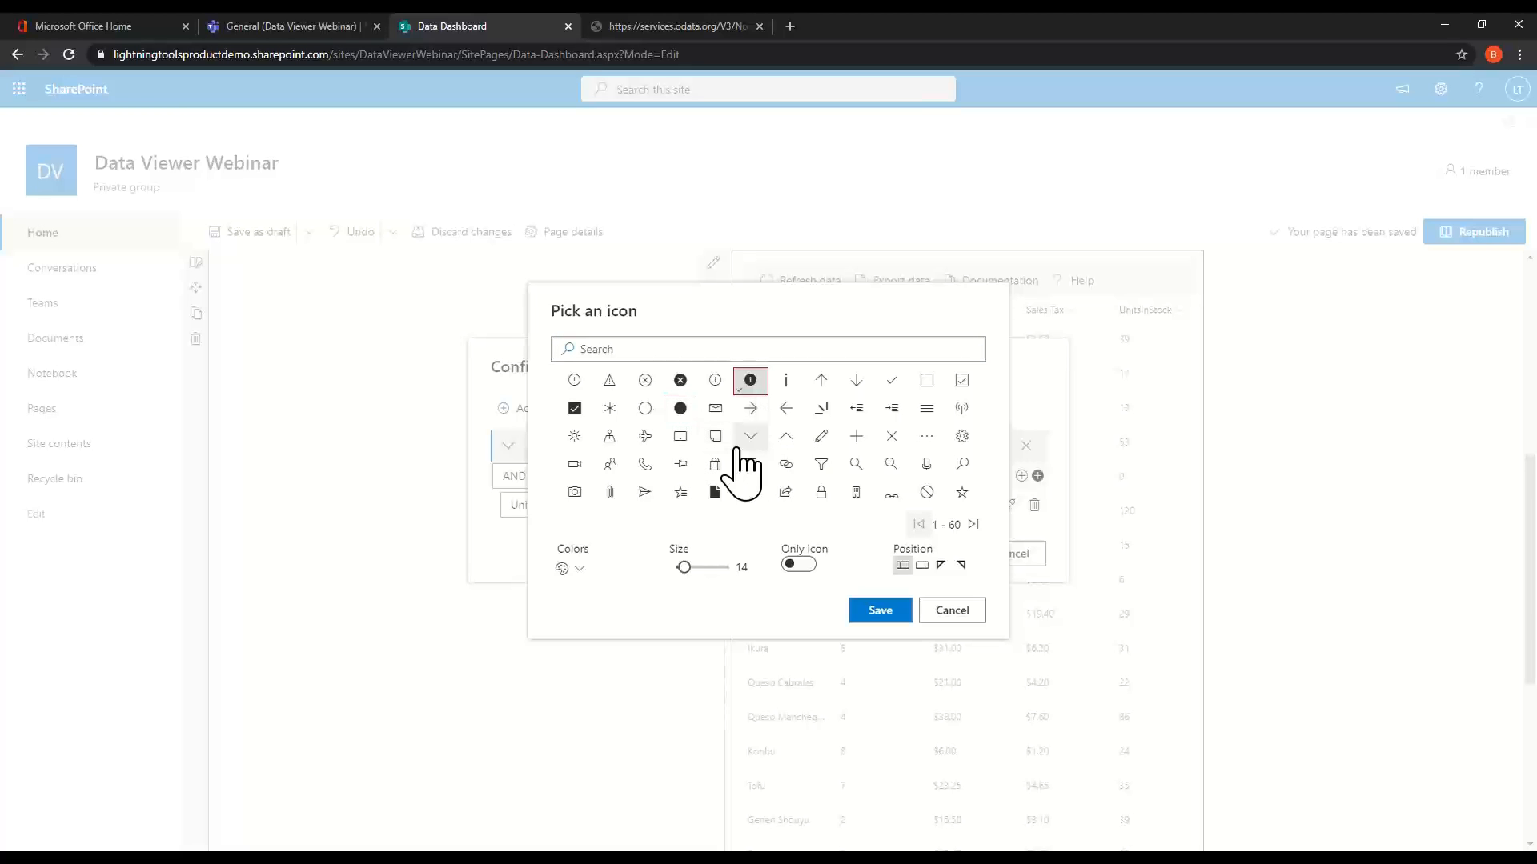
# Give the icon a custom orange font color, hex e39621, and save the color.
pyautogui.click(581, 569)
pyautogui.click(636, 601)
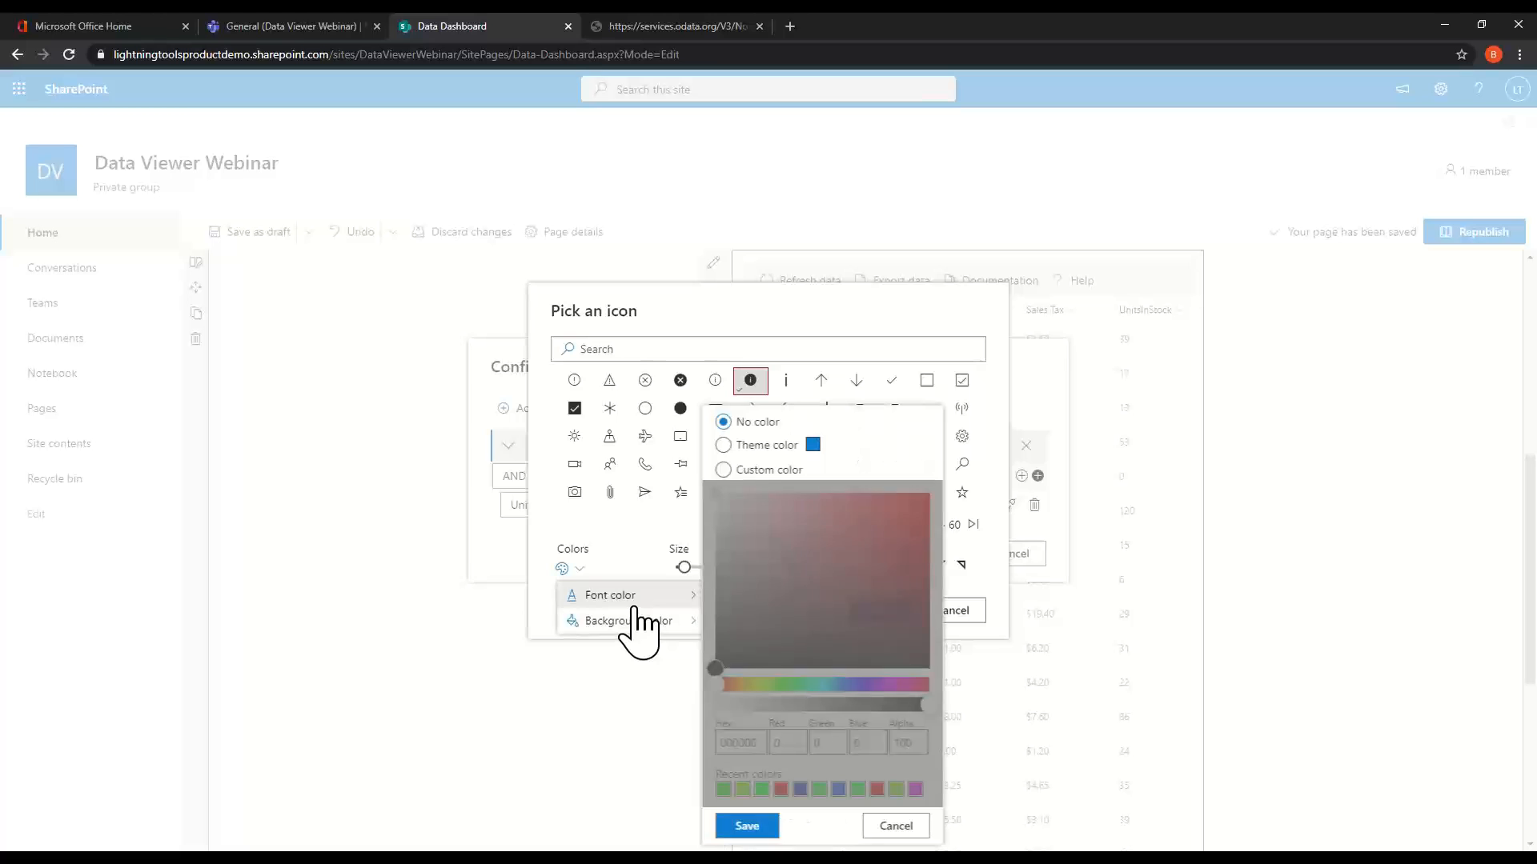
pyautogui.click(722, 469)
pyautogui.click(737, 685)
pyautogui.click(899, 511)
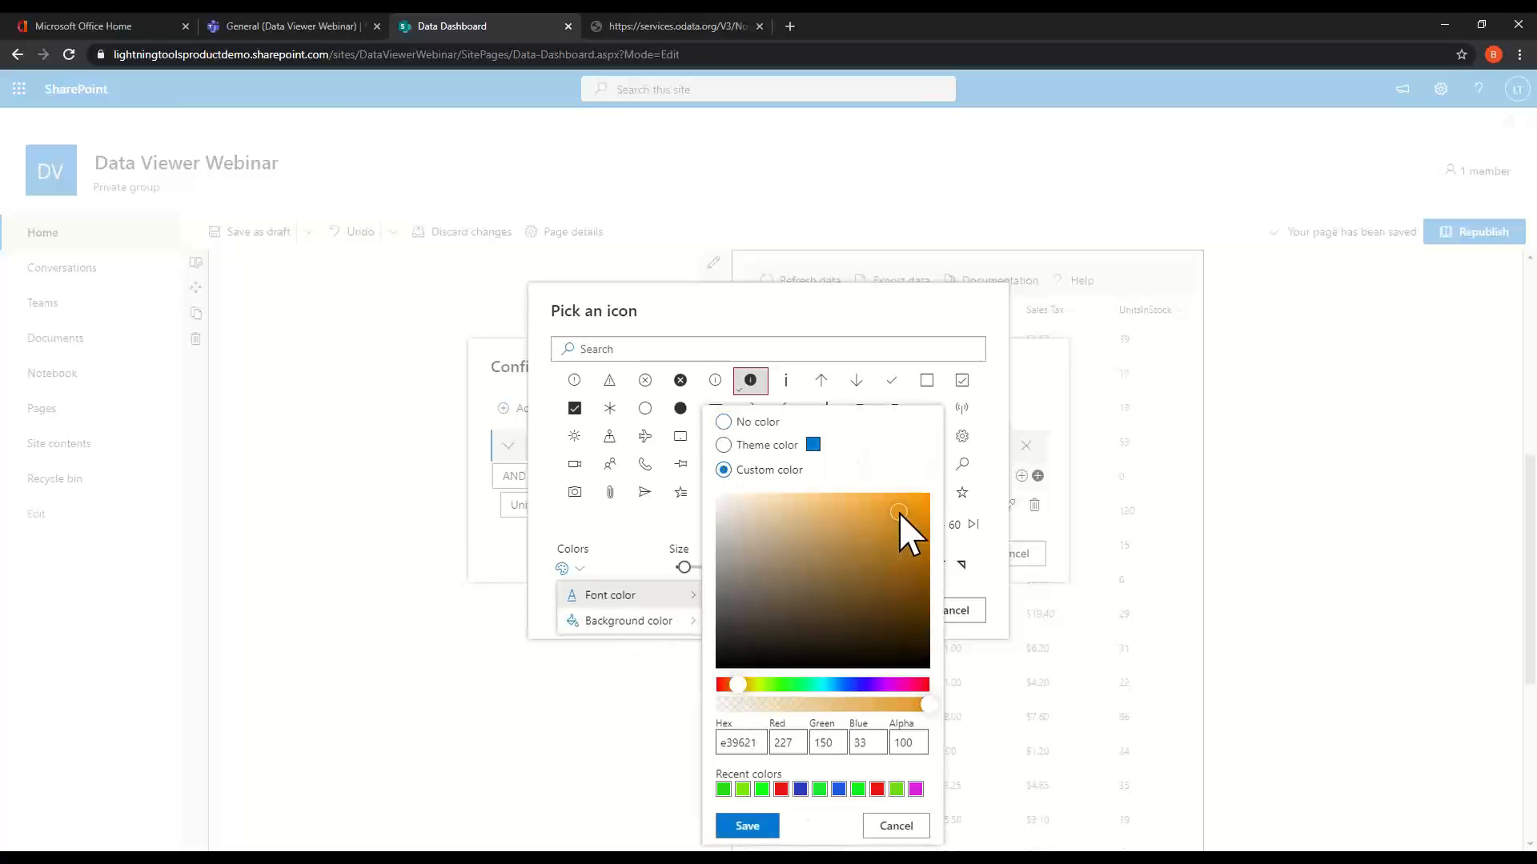
pyautogui.click(747, 826)
pyautogui.click(790, 618)
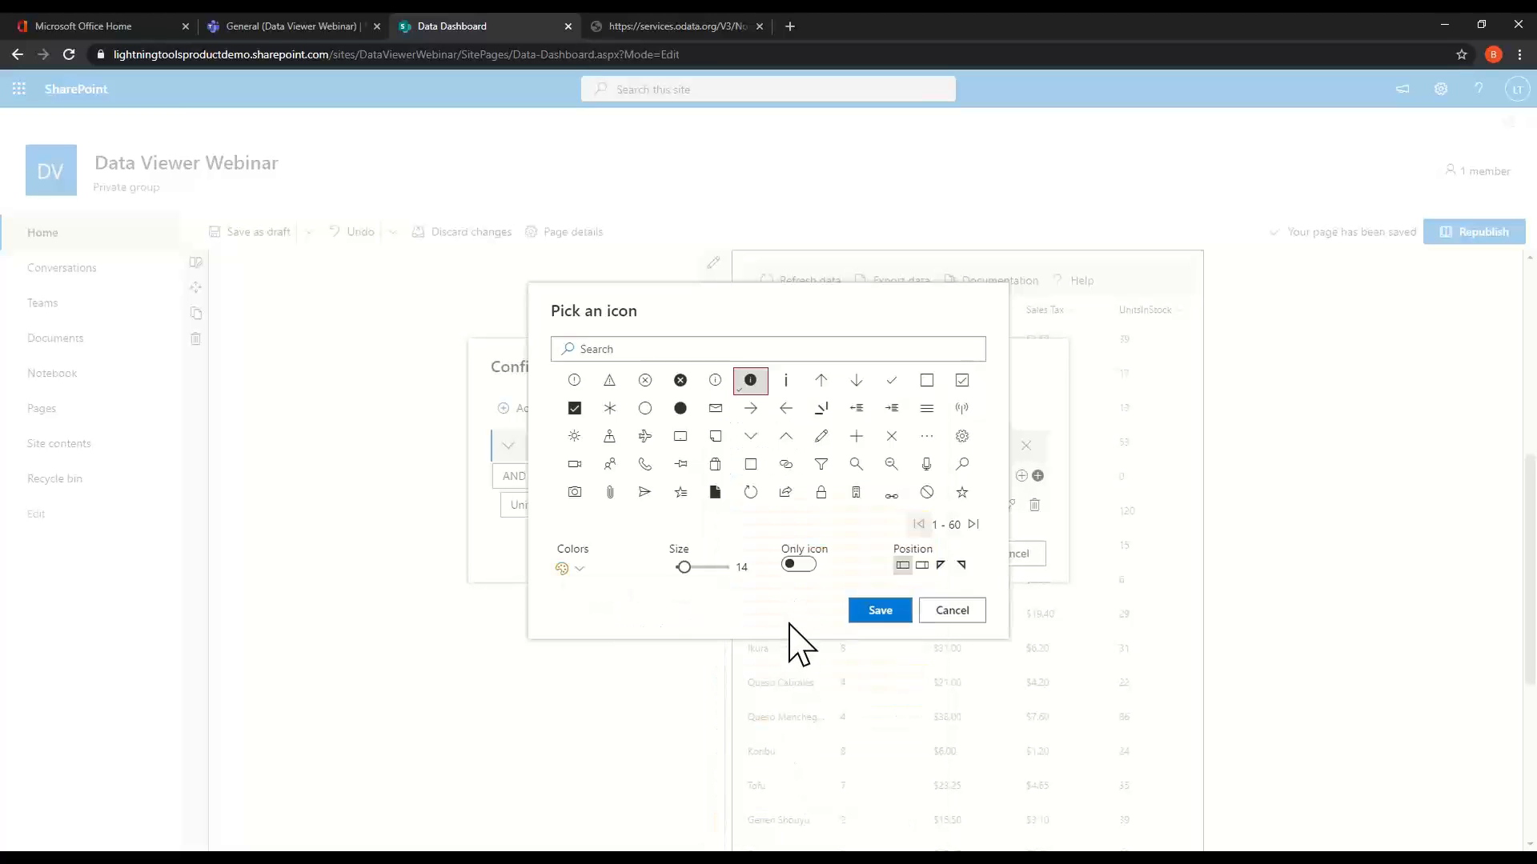
# Position the icon after the cell value, then save the icon and the UnitsInStock conditional formatting.
pyautogui.click(923, 565)
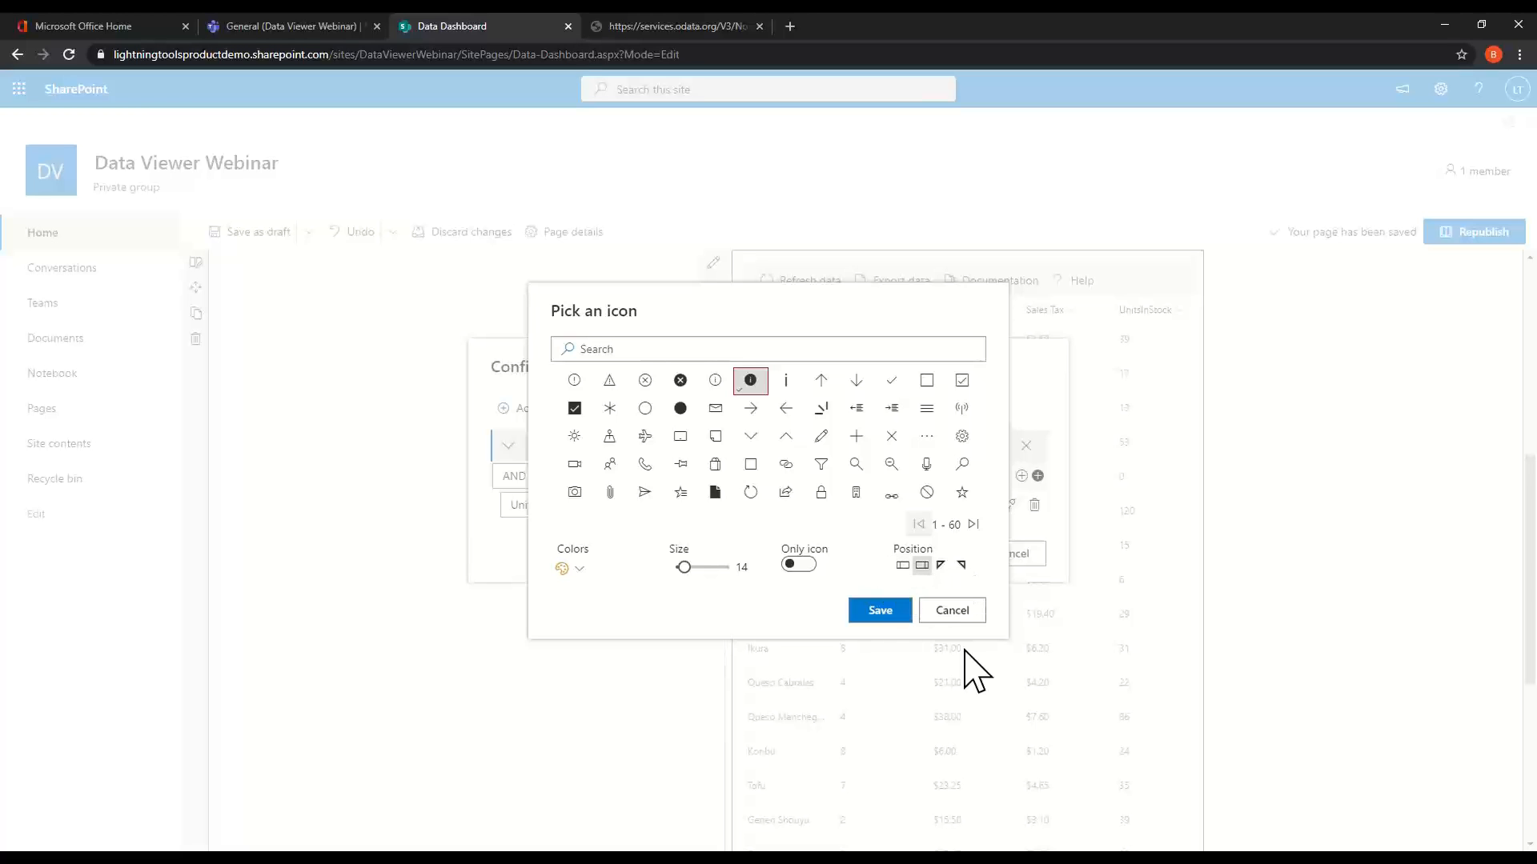
pyautogui.click(880, 612)
pyautogui.click(945, 567)
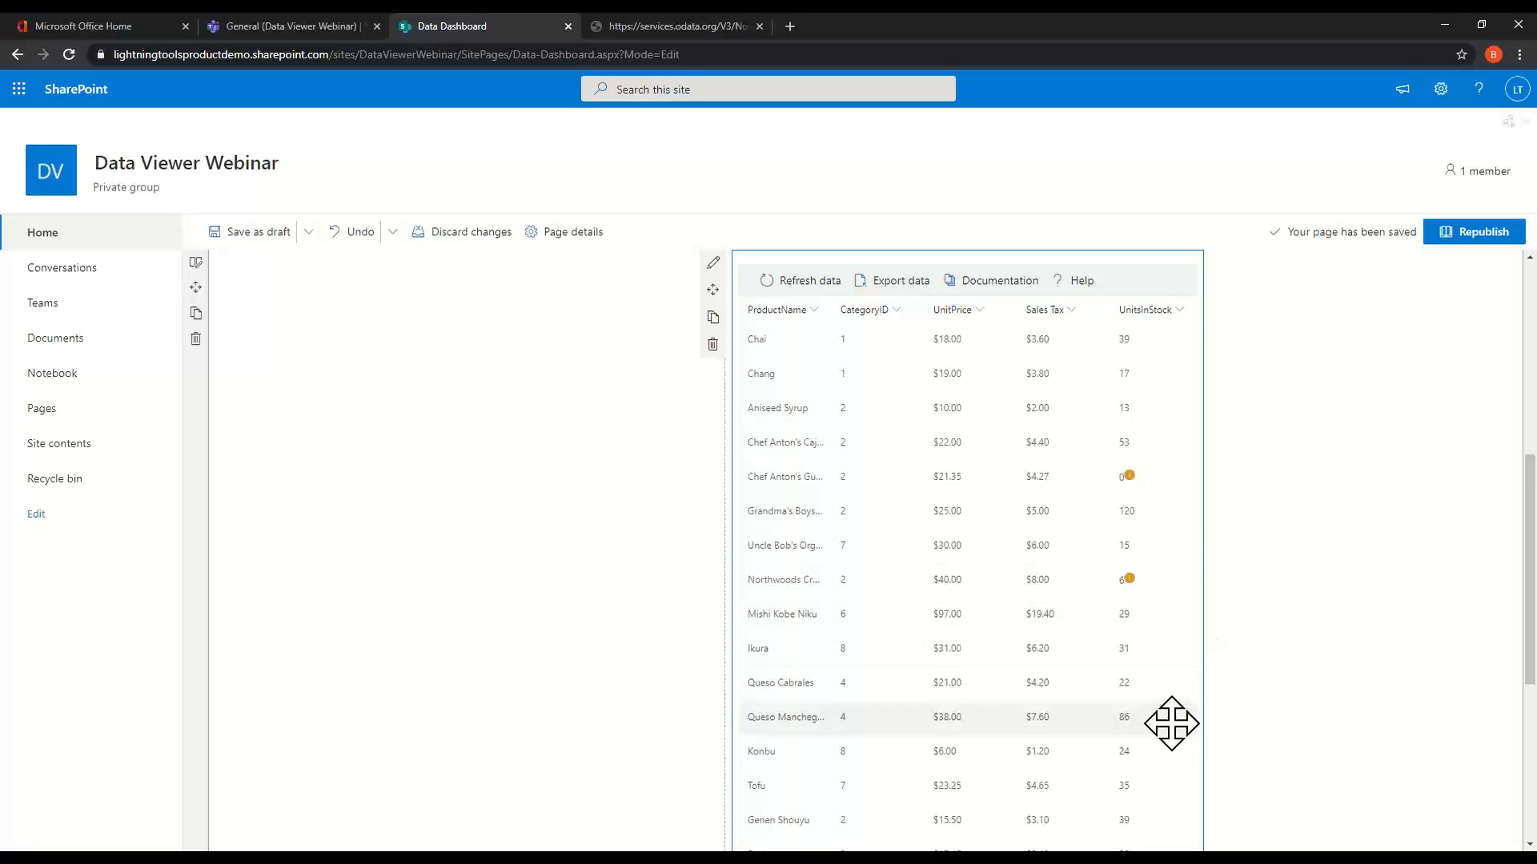
# Check the icons in the Products grid and clear the conditional formatting of the UnitsInStock column.
pyautogui.scroll(-5, 1200, 514)
pyautogui.scroll(4, 1125, 672)
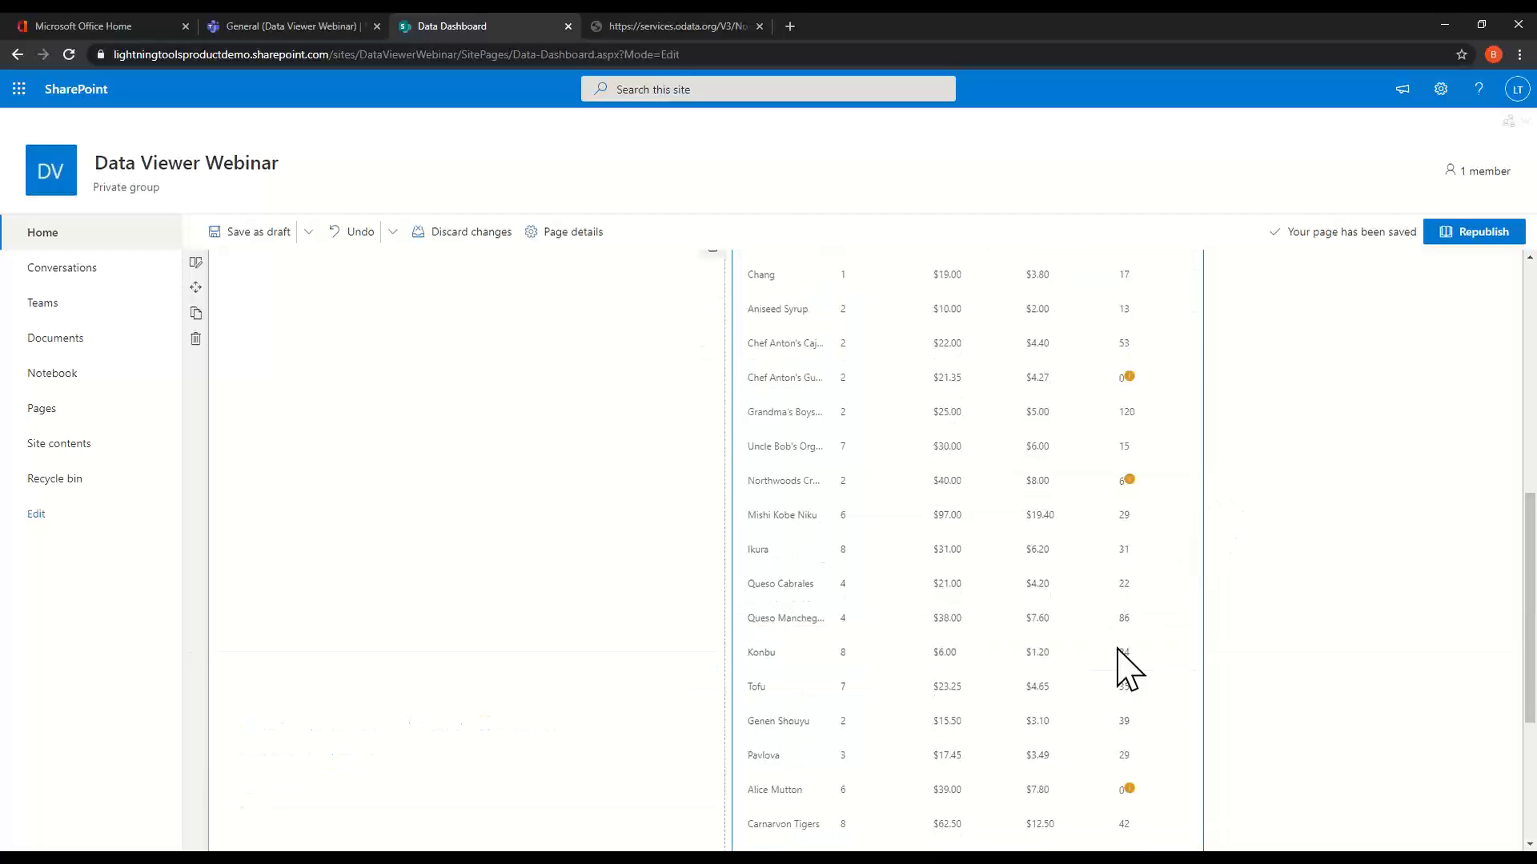
pyautogui.scroll(5, 1101, 764)
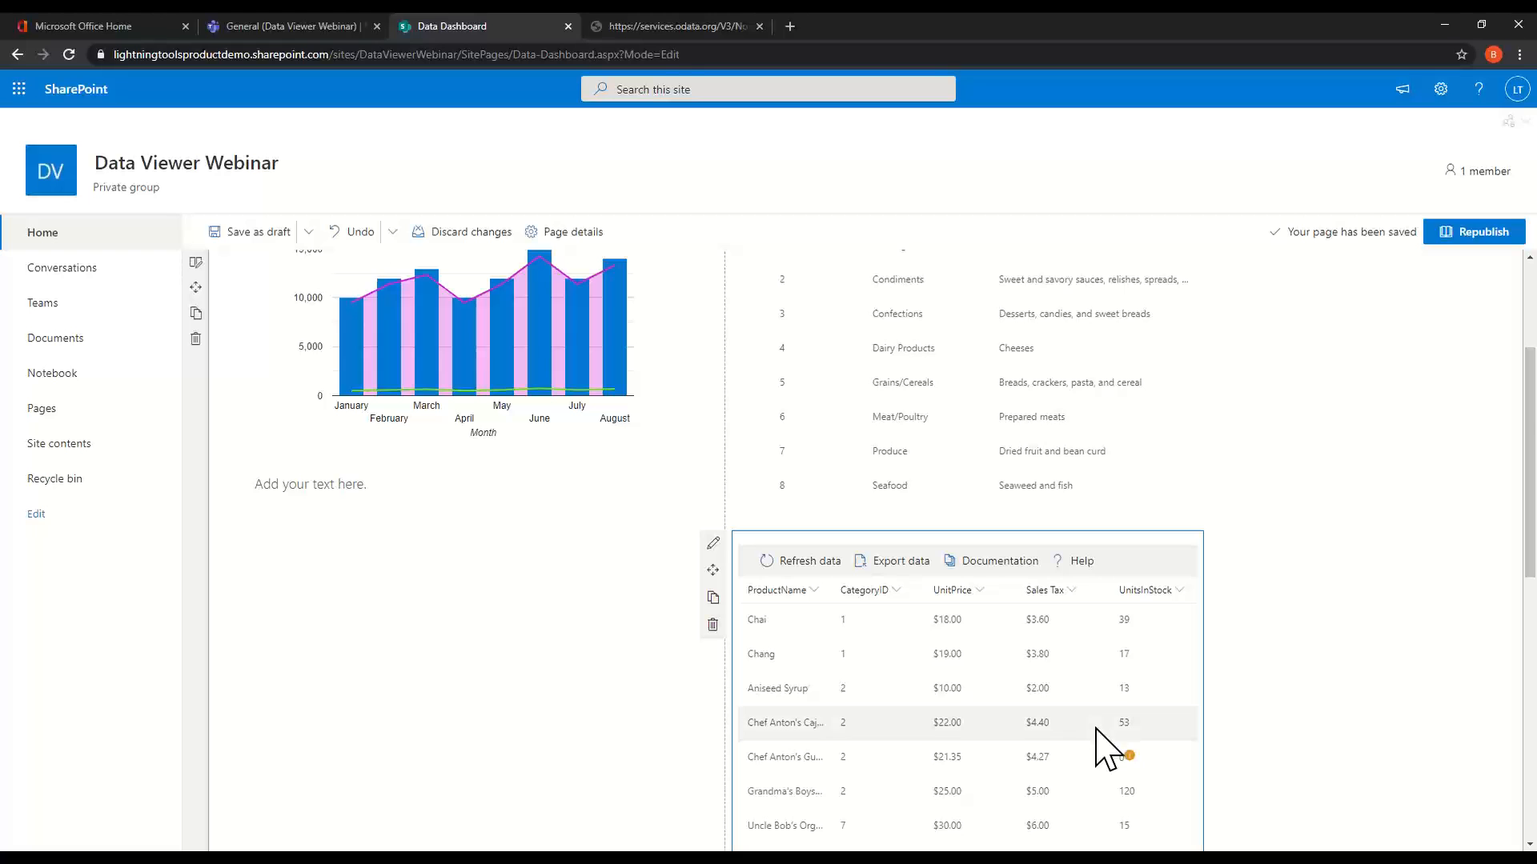
pyautogui.scroll(-3, 1112, 748)
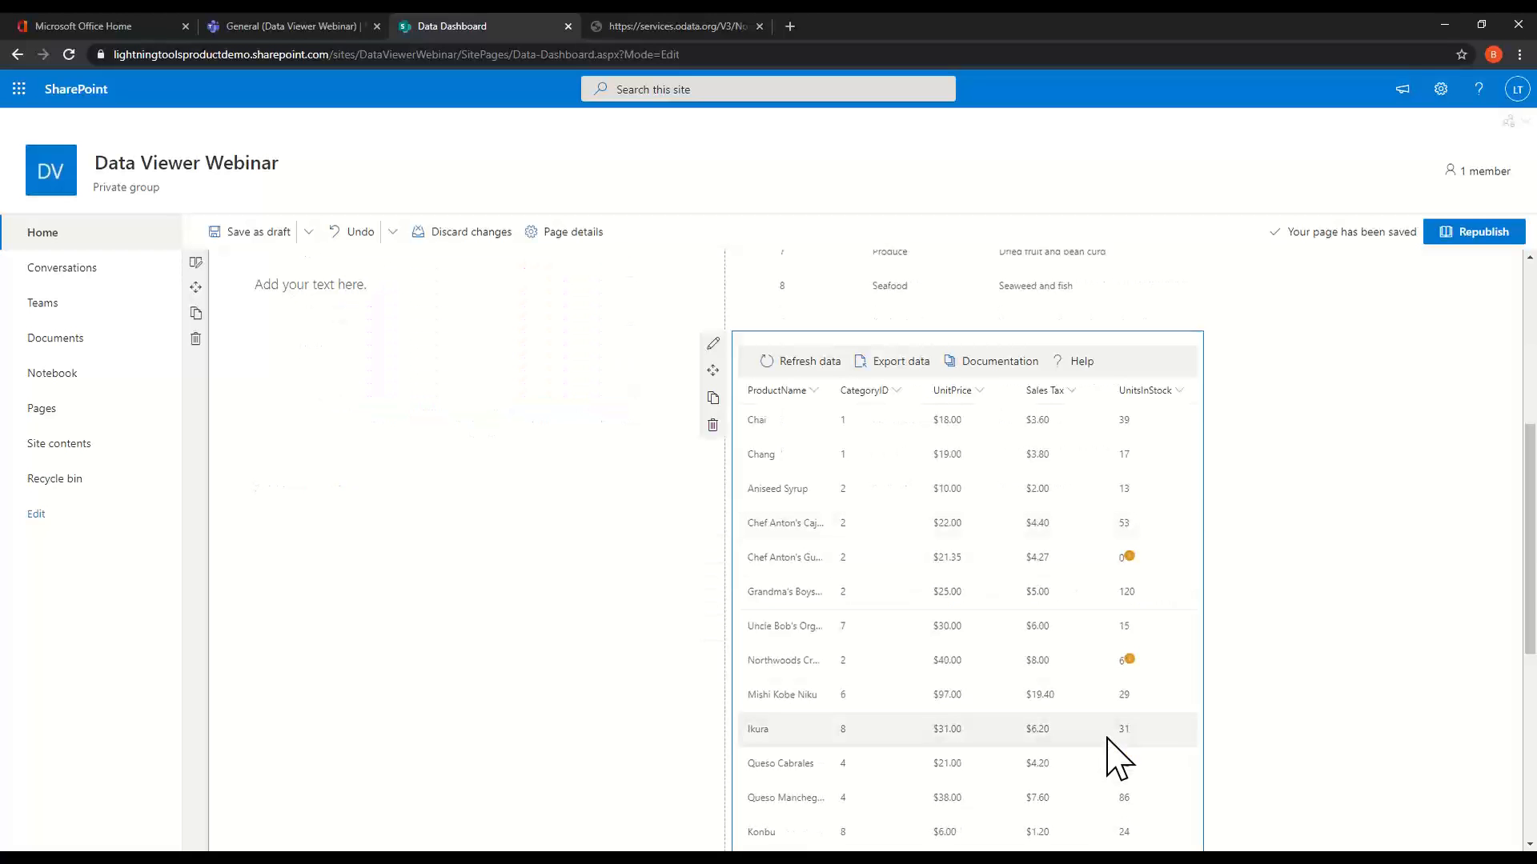
pyautogui.click(1180, 394)
pyautogui.moveTo(1156, 513)
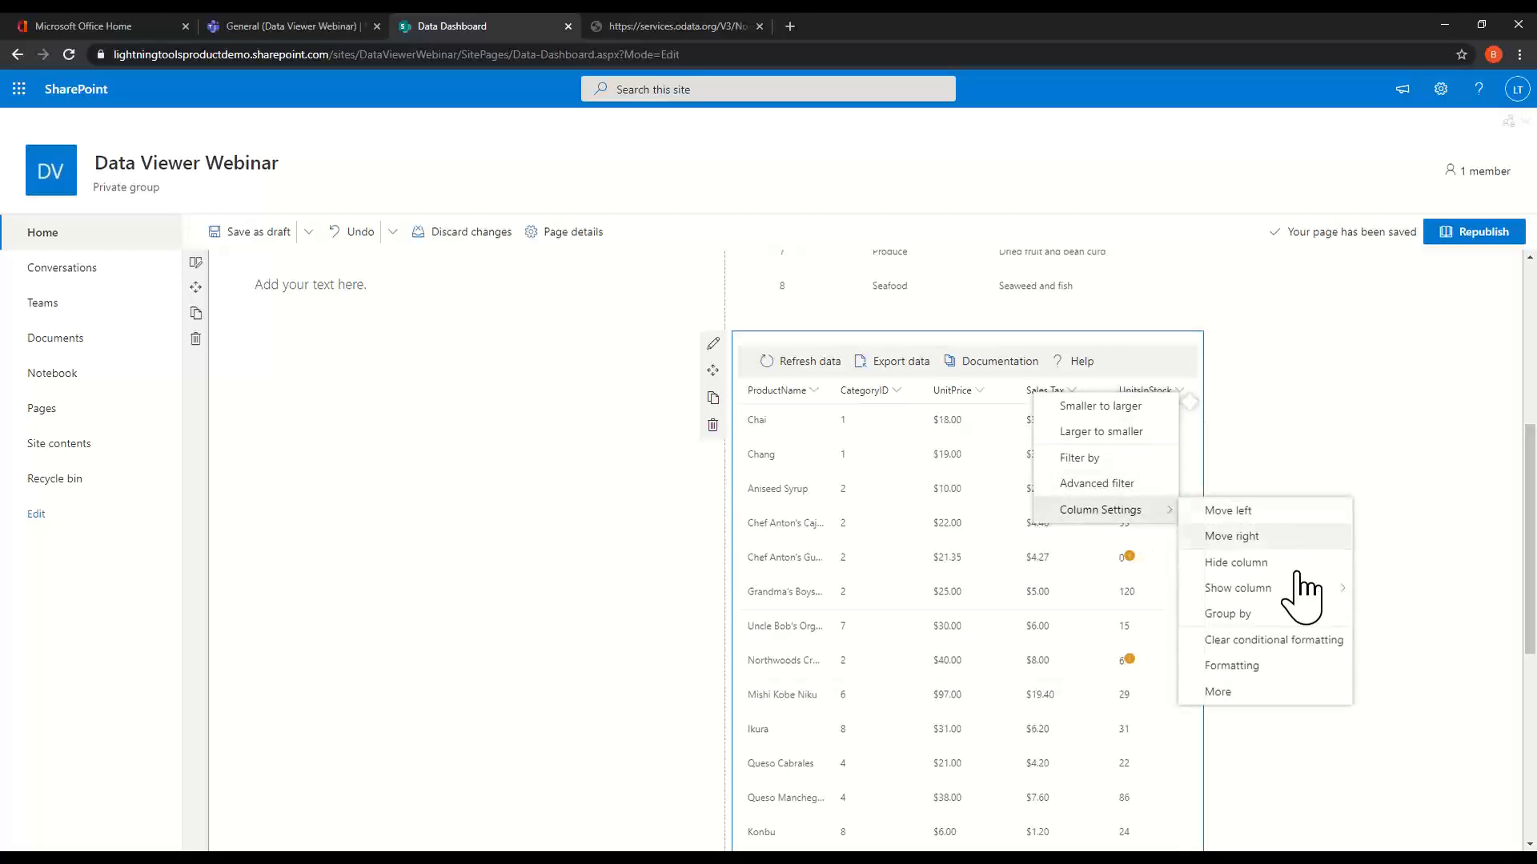
pyautogui.click(1281, 640)
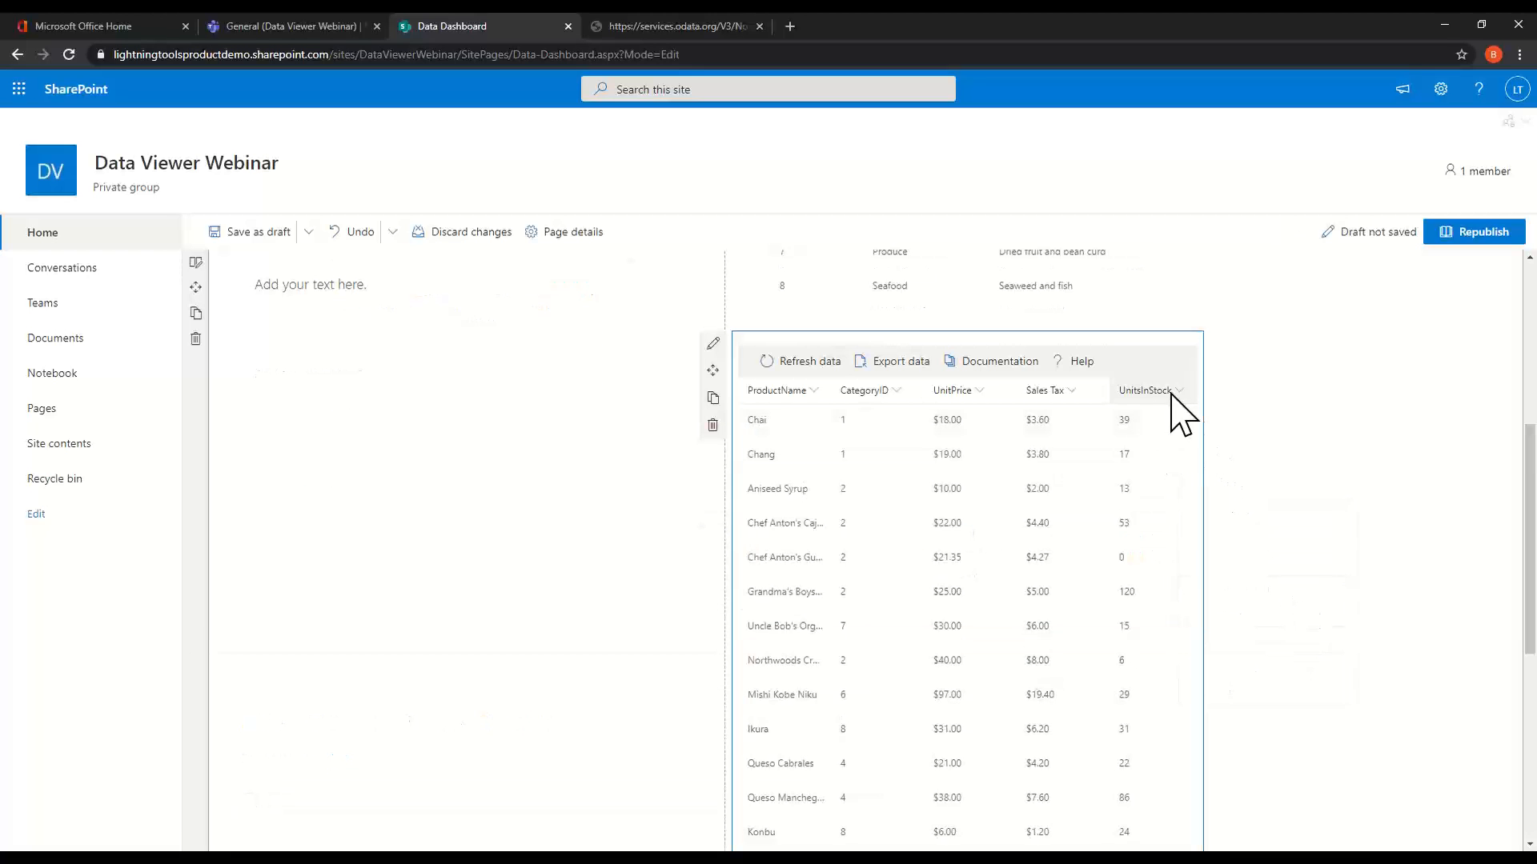
# Open the conditional formatting of the UnitsInStock column and remove the default ProductID condition from the style.
pyautogui.click(1178, 395)
pyautogui.moveTo(1136, 516)
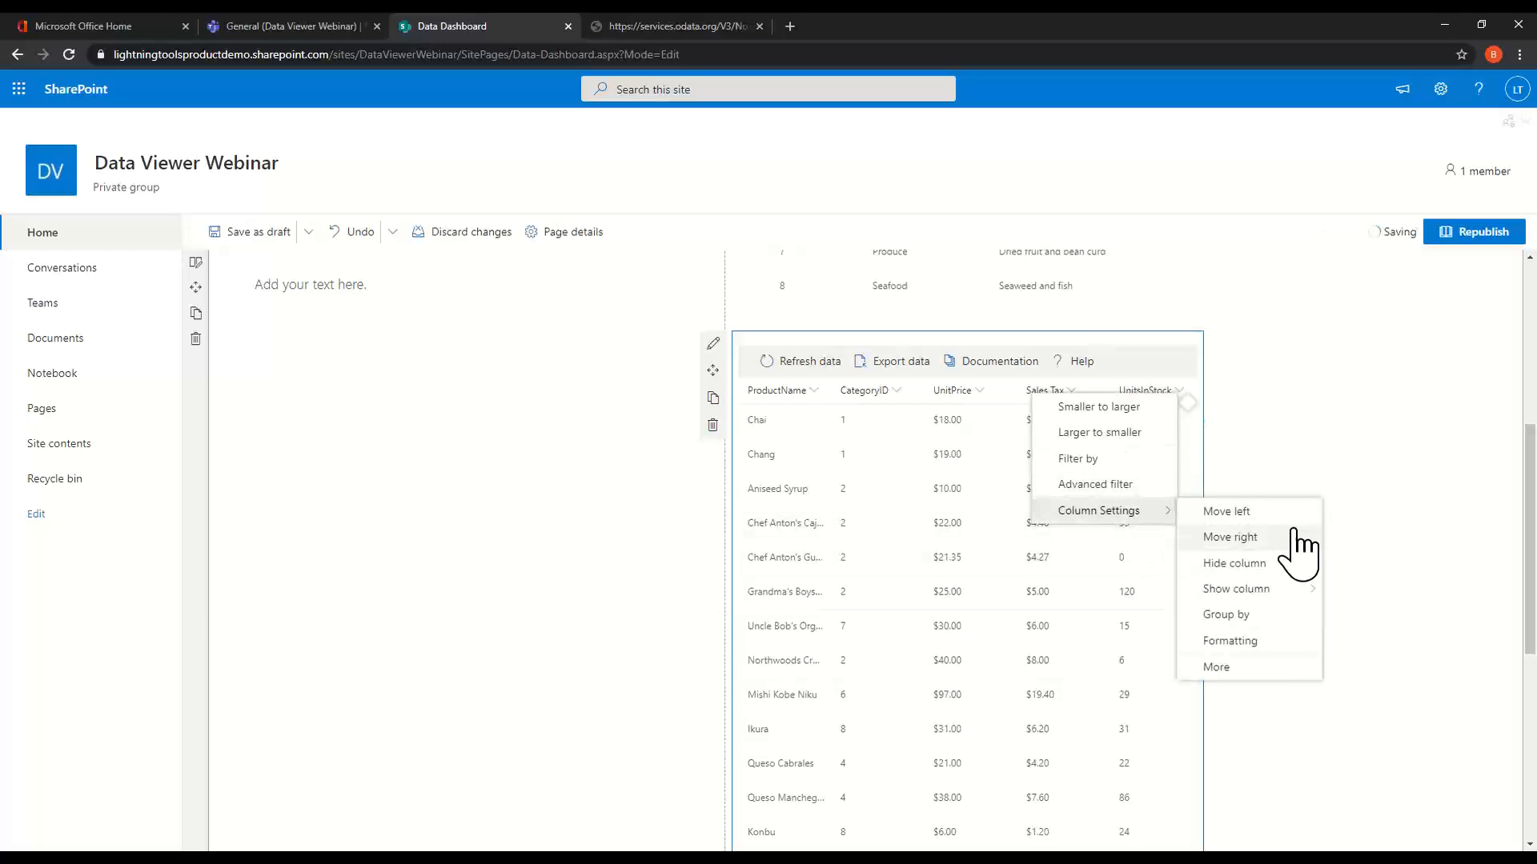
pyautogui.click(1280, 642)
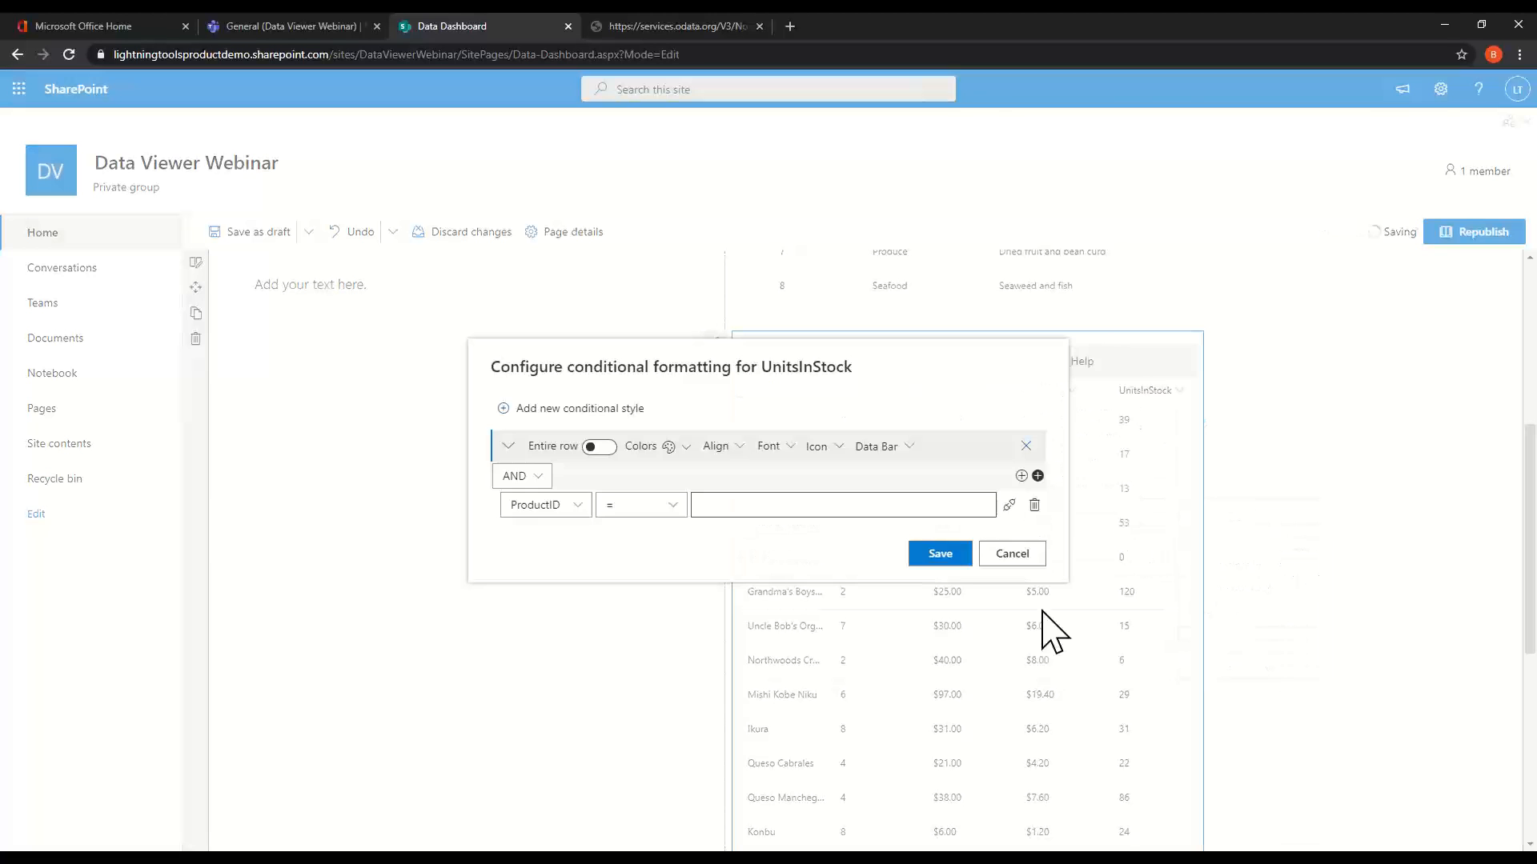
pyautogui.click(1034, 504)
# Add a data bar with a max value of 100 to the UnitsInStock style, save the formatting and check the bars.
pyautogui.click(884, 460)
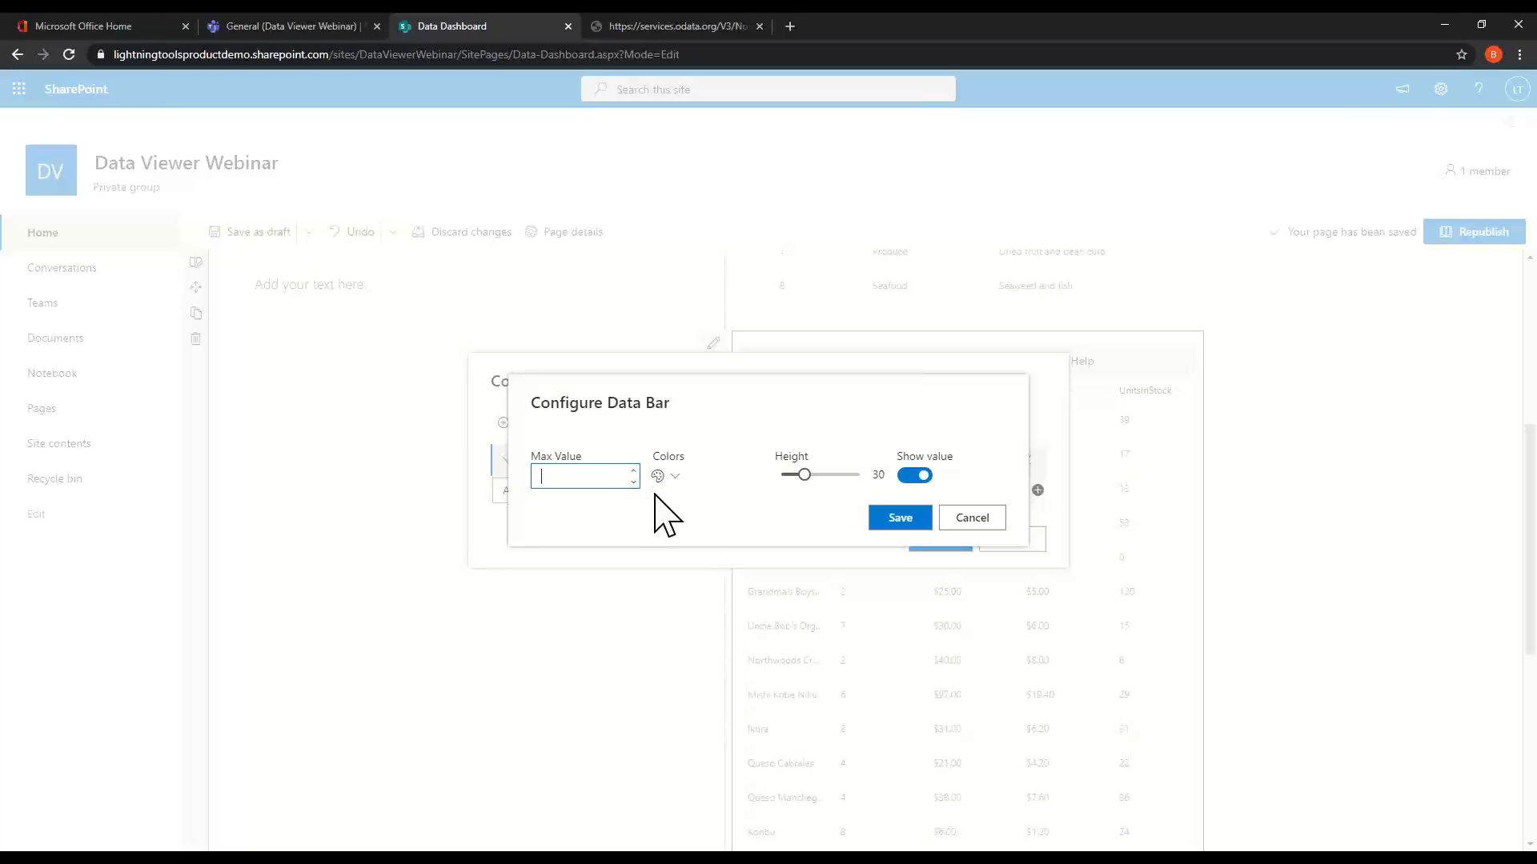
pyautogui.write('100')
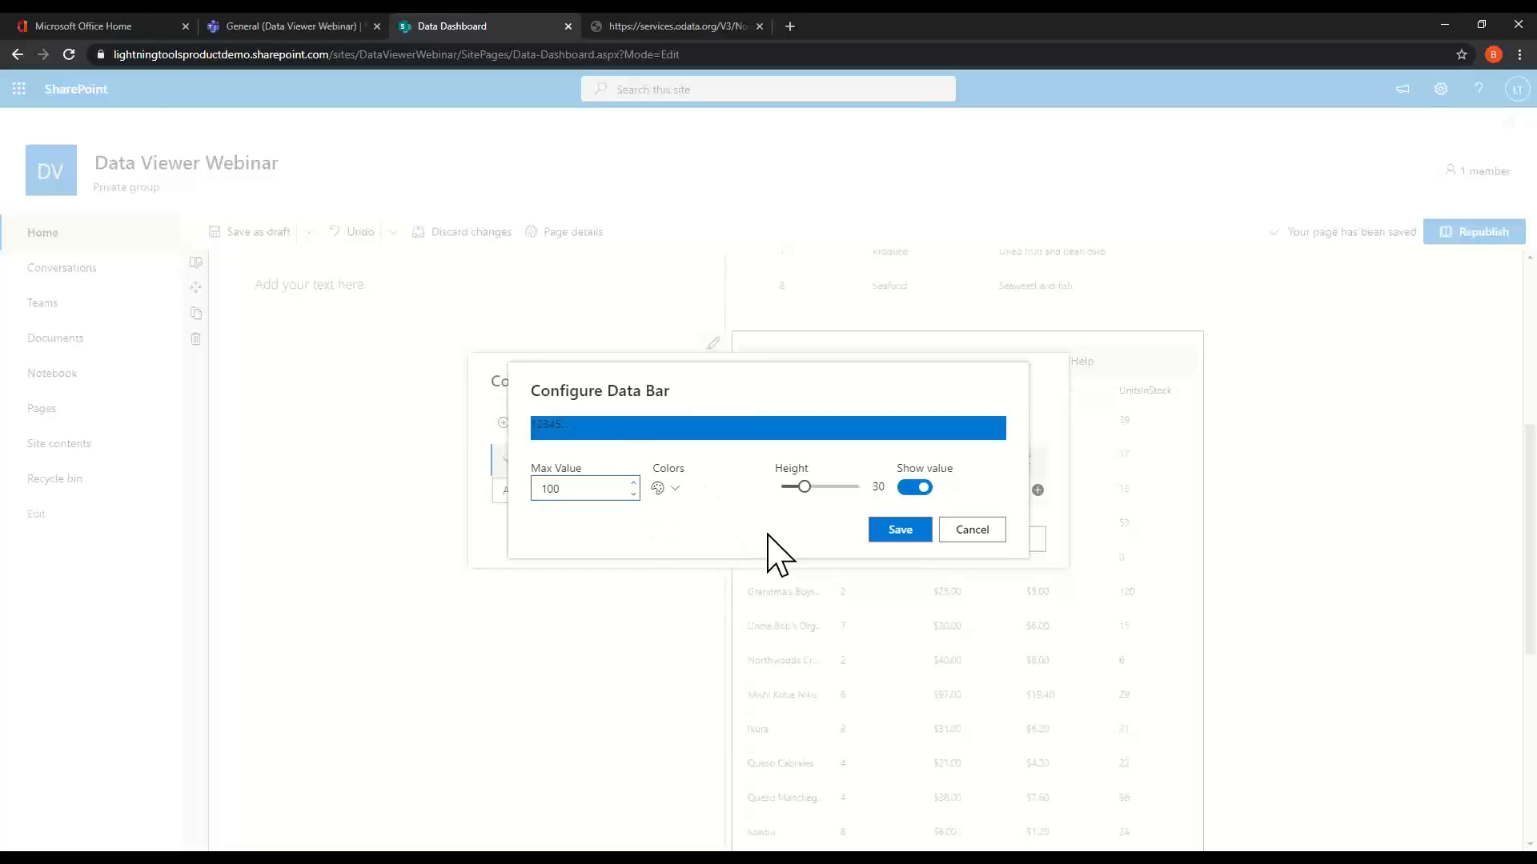
pyautogui.click(904, 535)
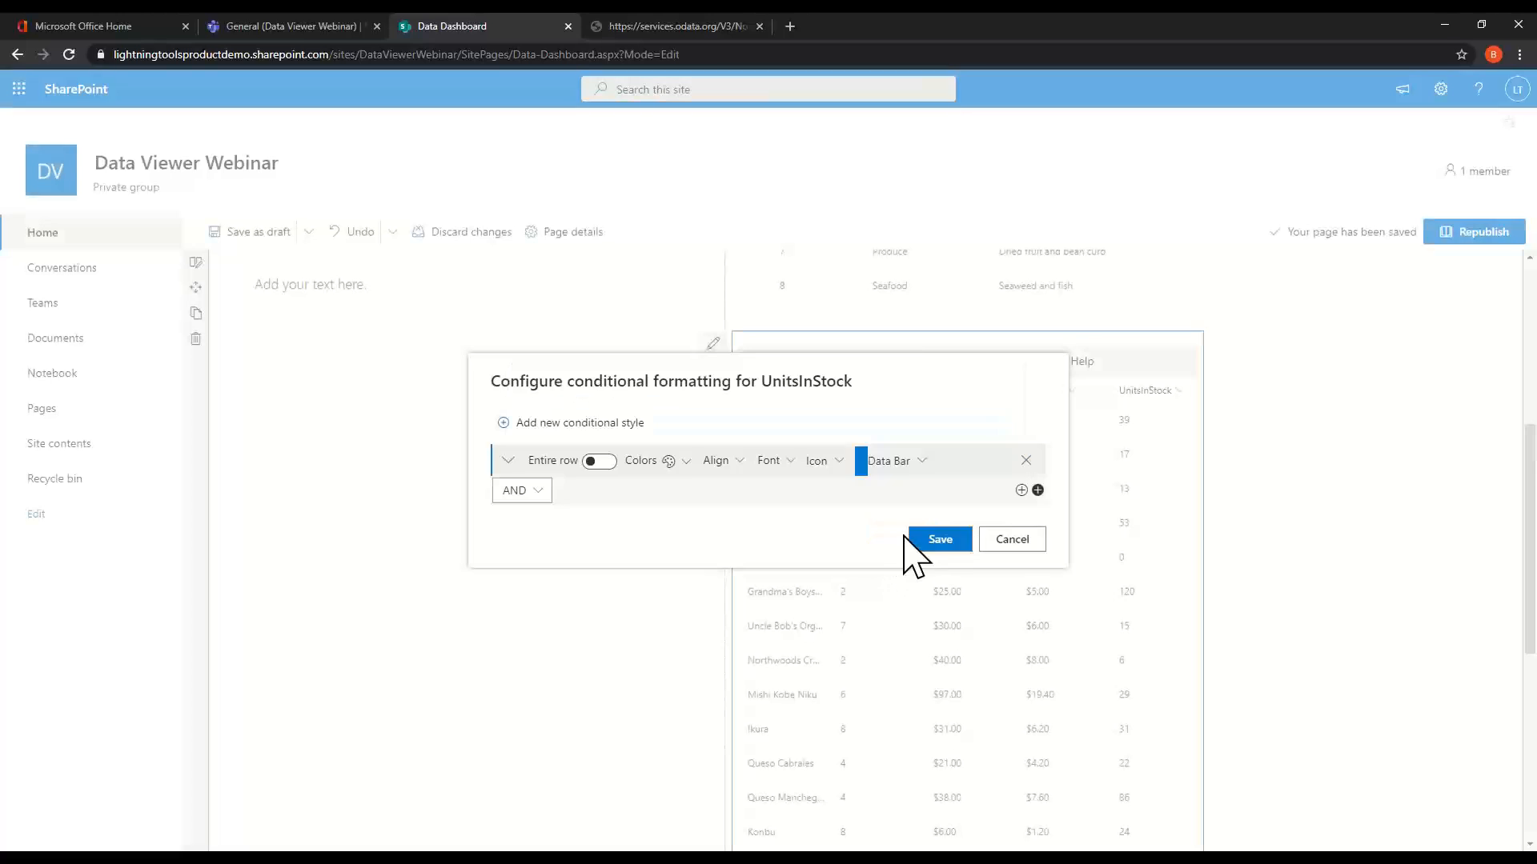
pyautogui.click(933, 541)
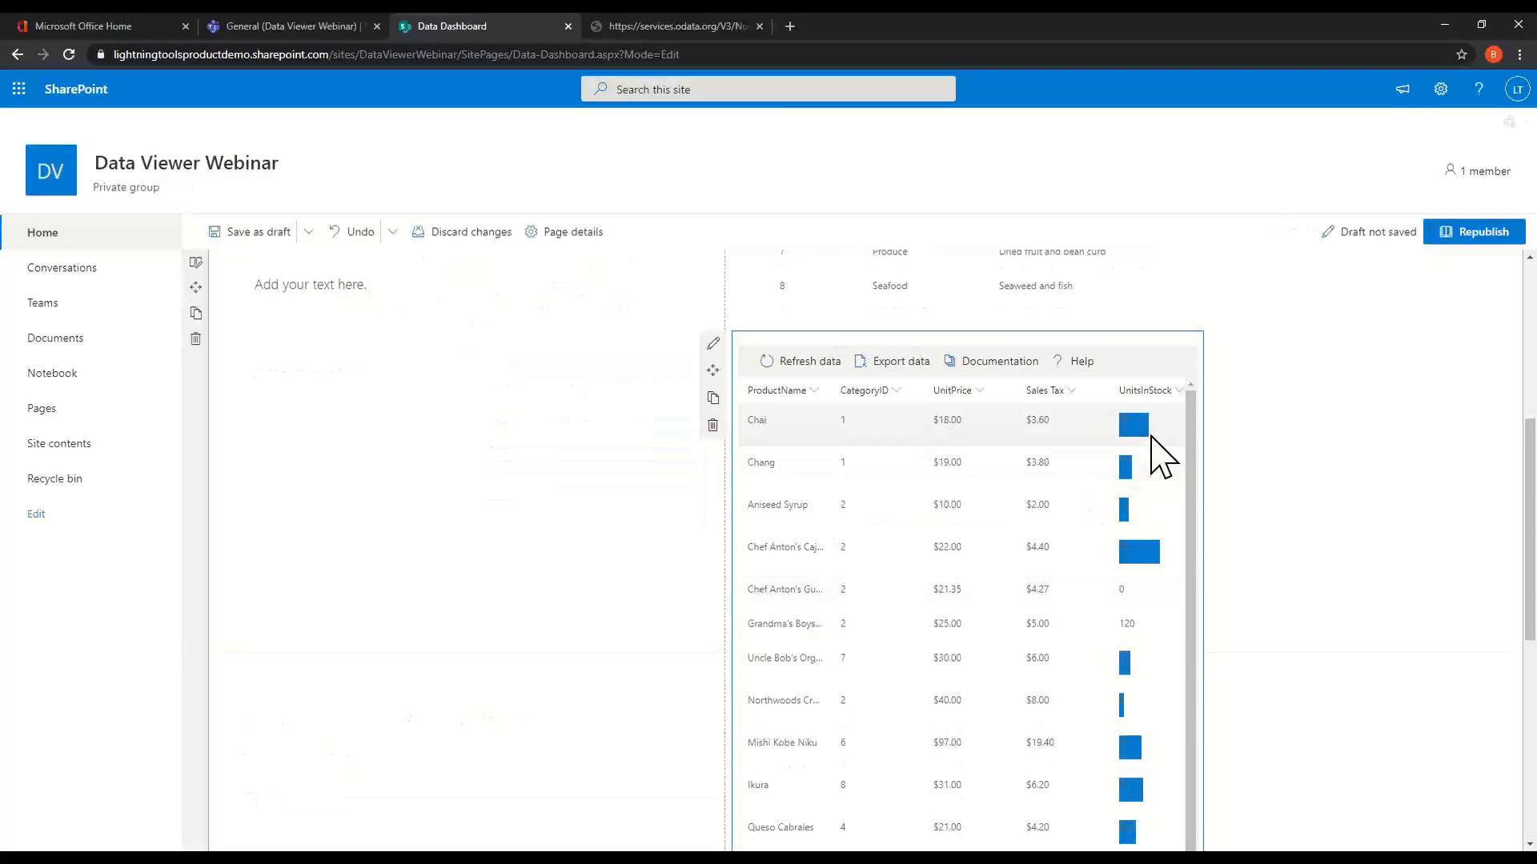
pyautogui.scroll(-1, 1177, 733)
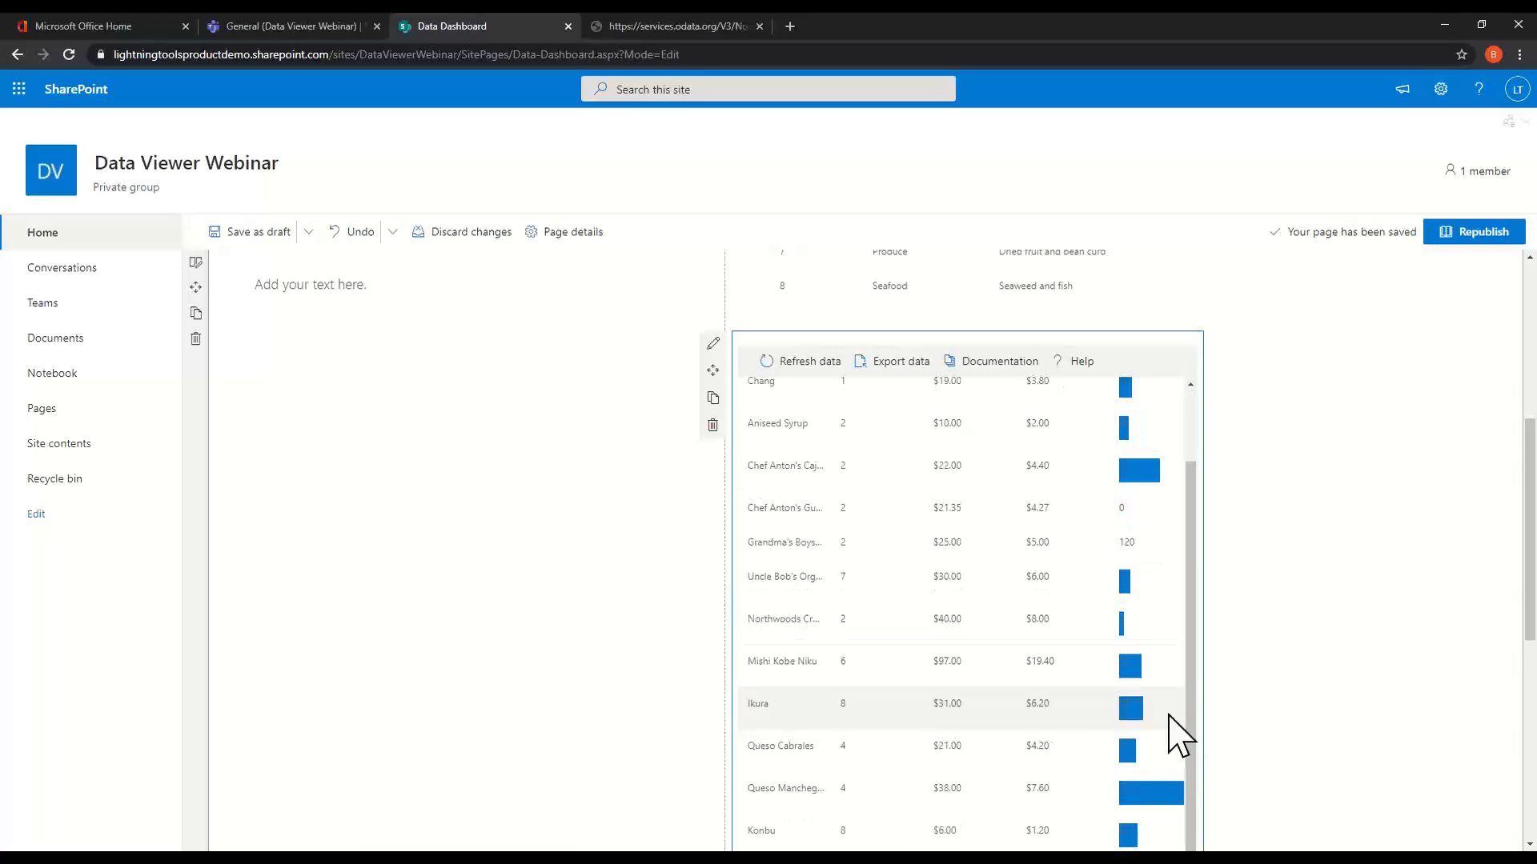
pyautogui.scroll(1, 1176, 732)
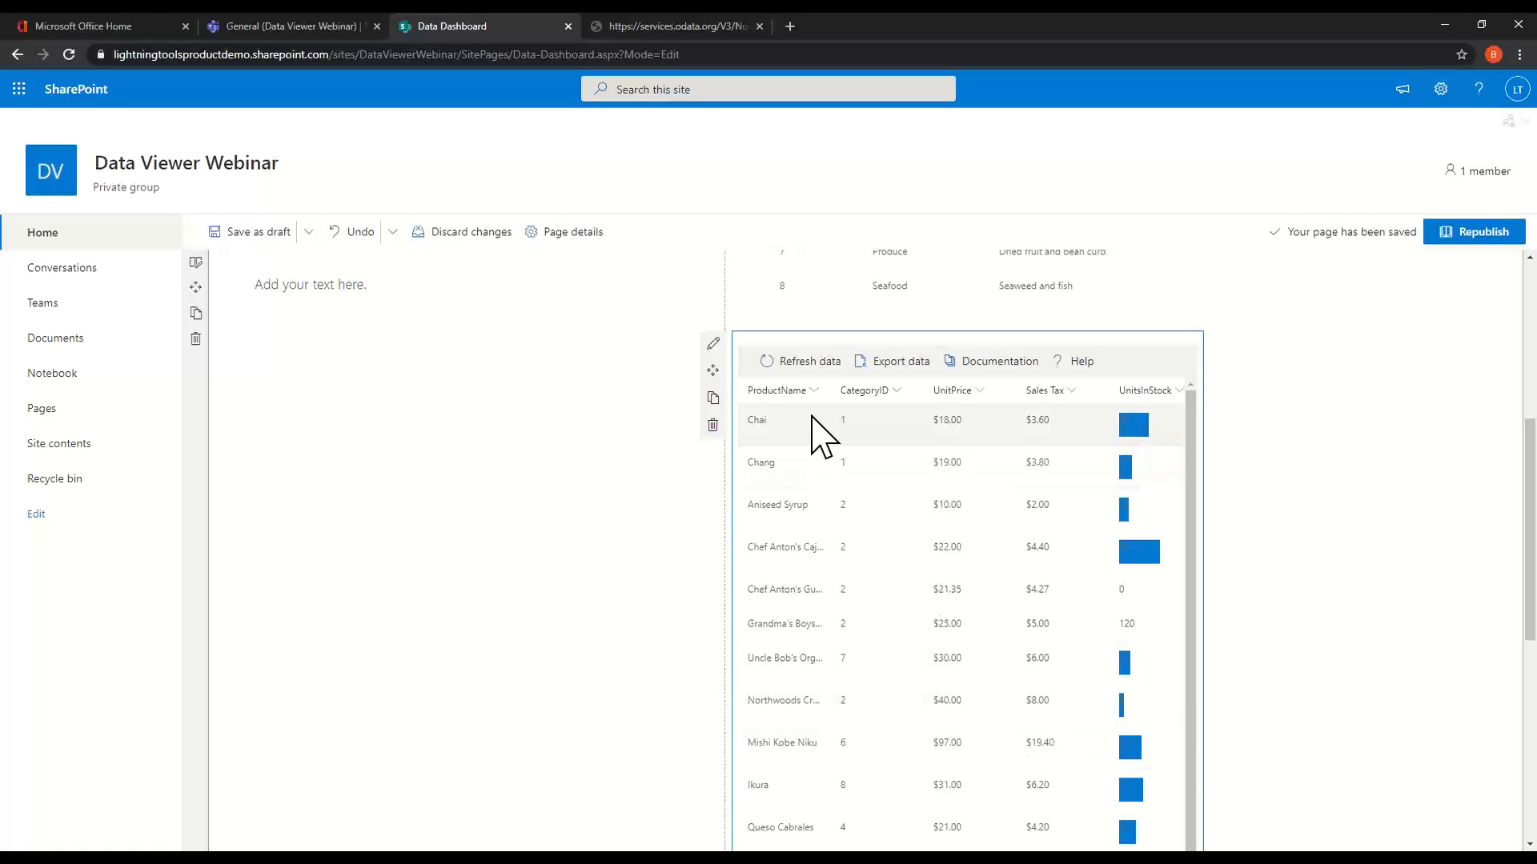
# Open the column configuration of the Products Data Viewer web part.
pyautogui.scroll(4, 1341, 583)
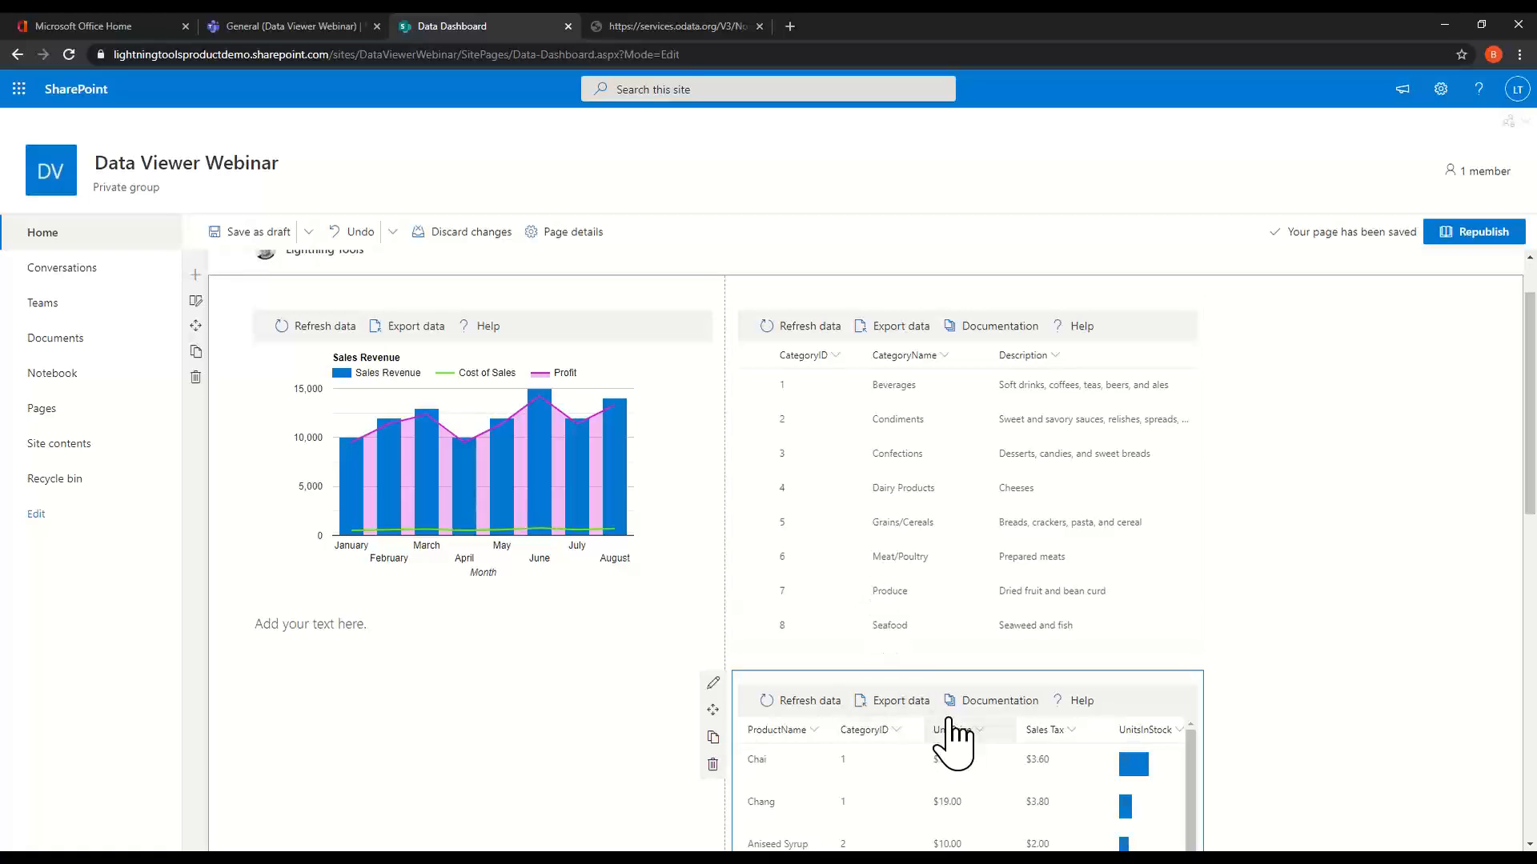
pyautogui.scroll(-3, 953, 737)
pyautogui.click(713, 484)
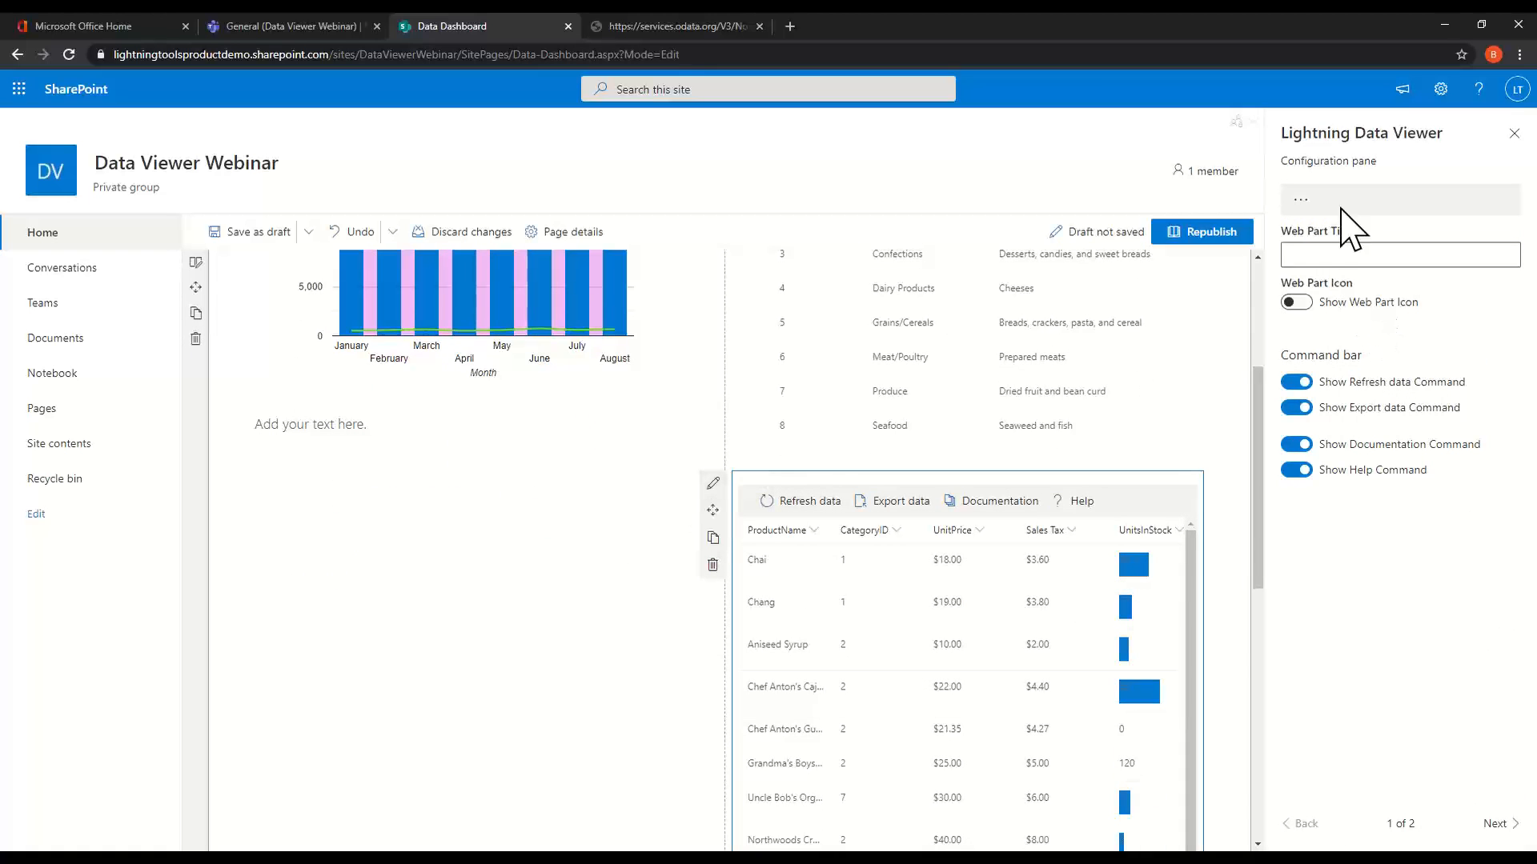
pyautogui.click(1303, 204)
pyautogui.click(1224, 233)
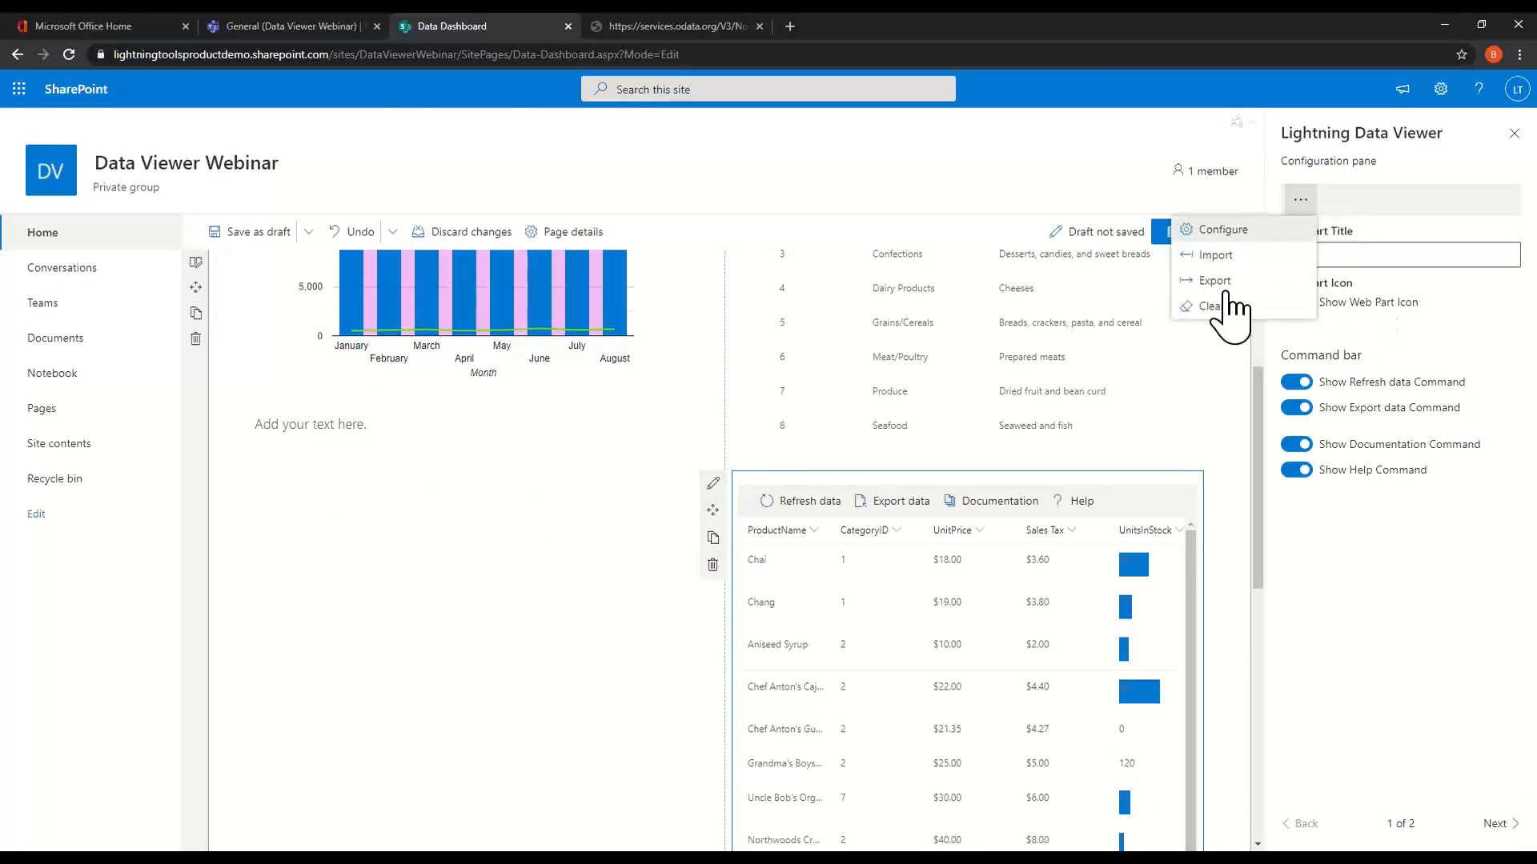
pyautogui.click(464, 202)
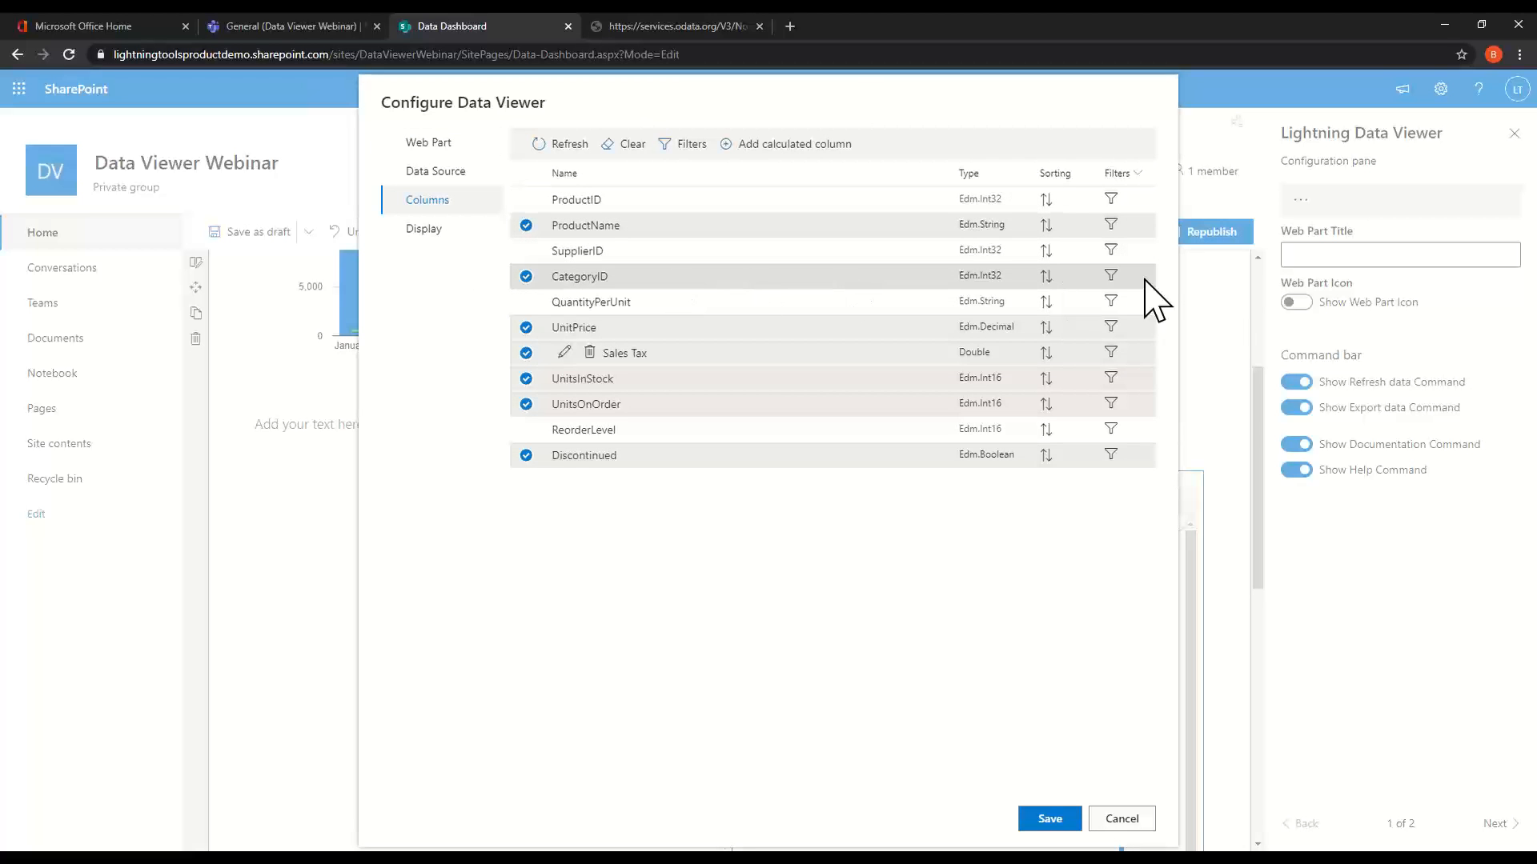
# Start an equals filter on CategoryID and connect its value to the second listed Lightning Data Viewer.
pyautogui.click(1111, 276)
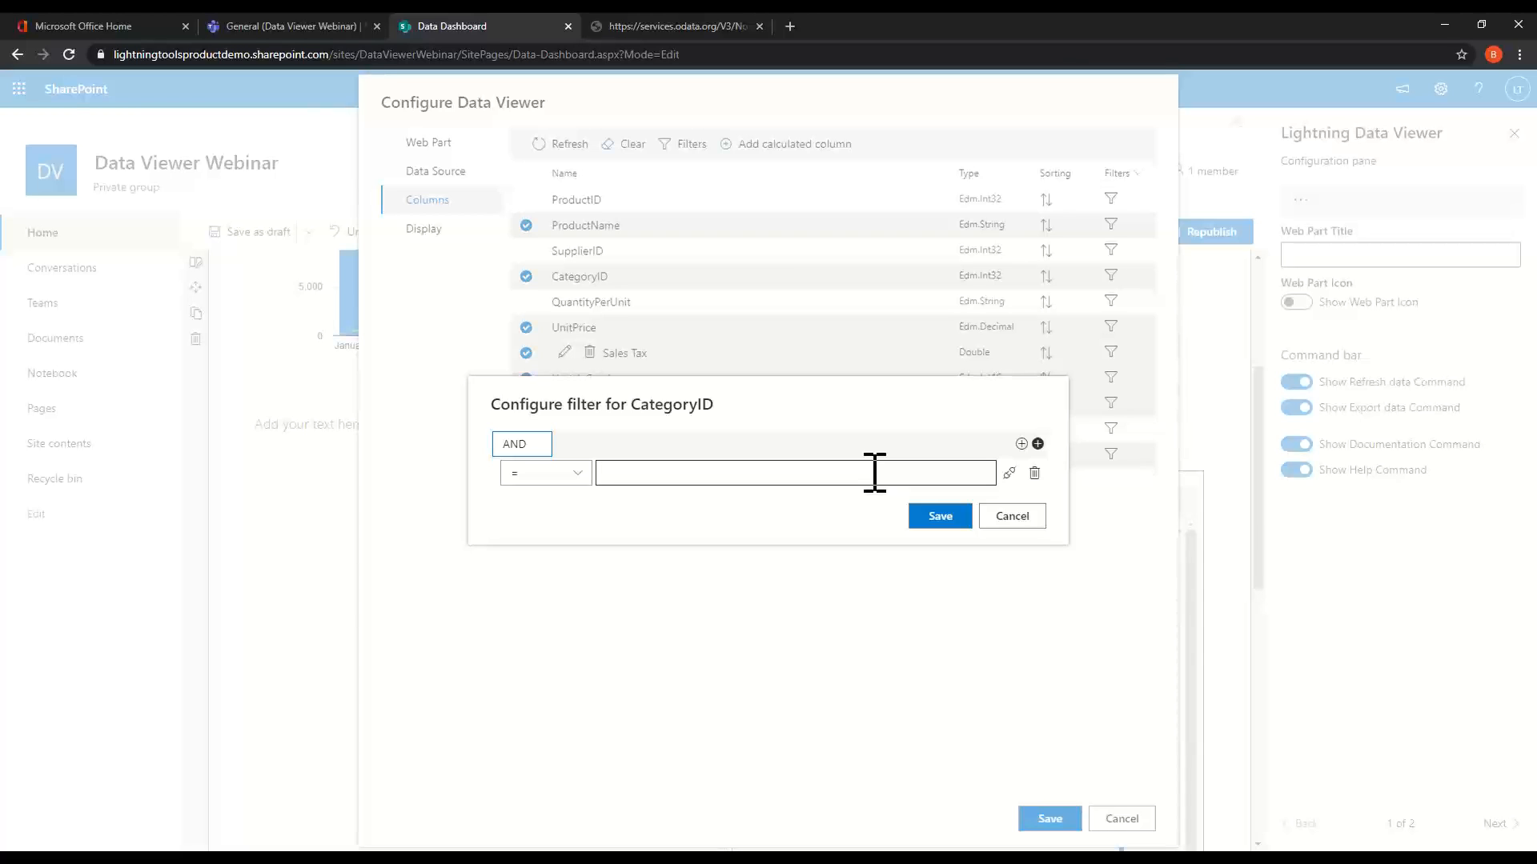
pyautogui.click(1008, 475)
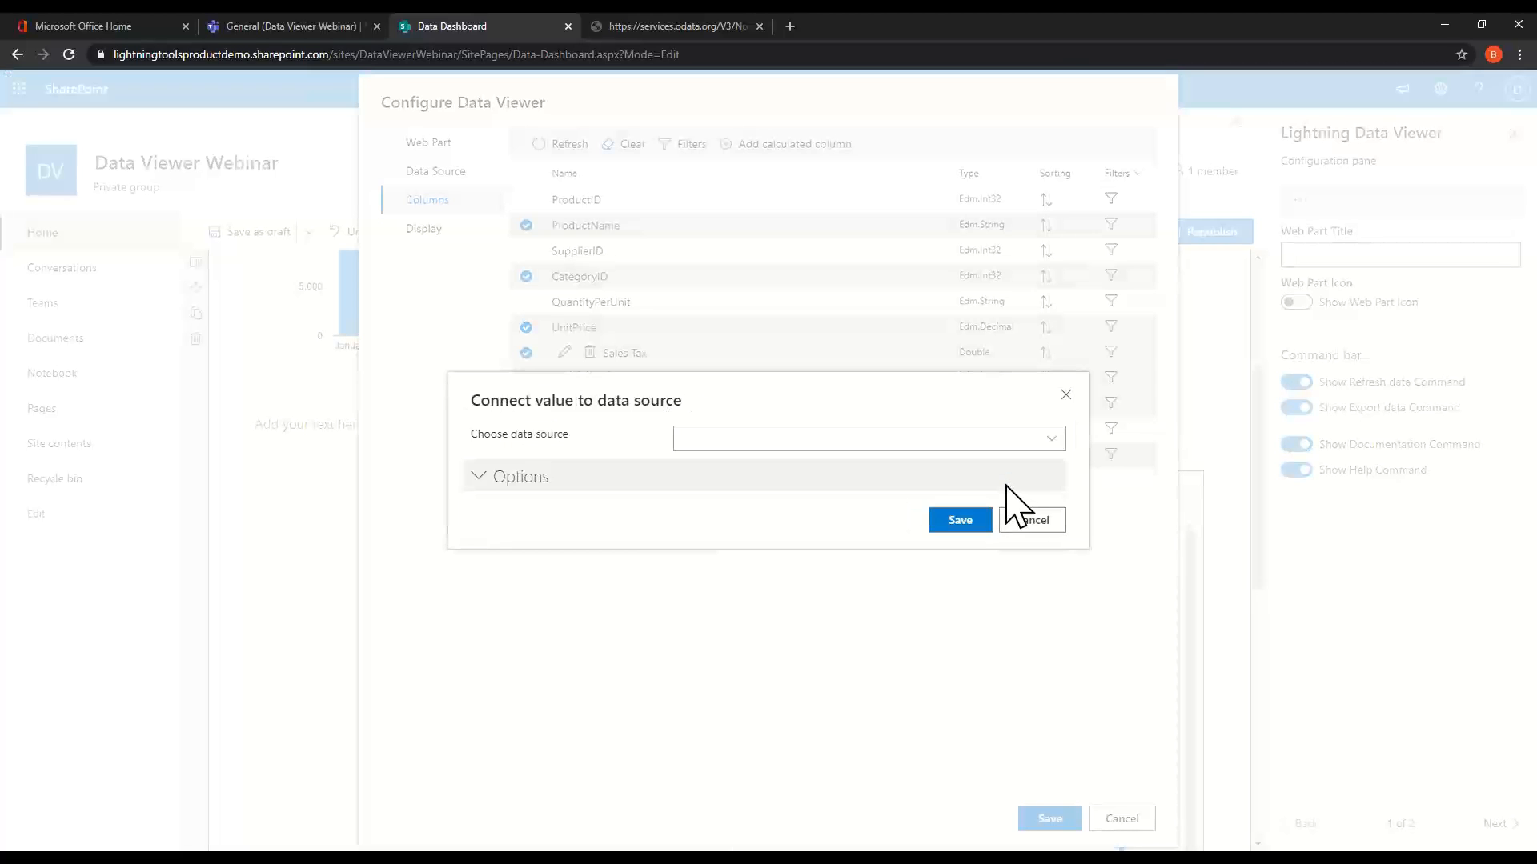
pyautogui.click(1045, 443)
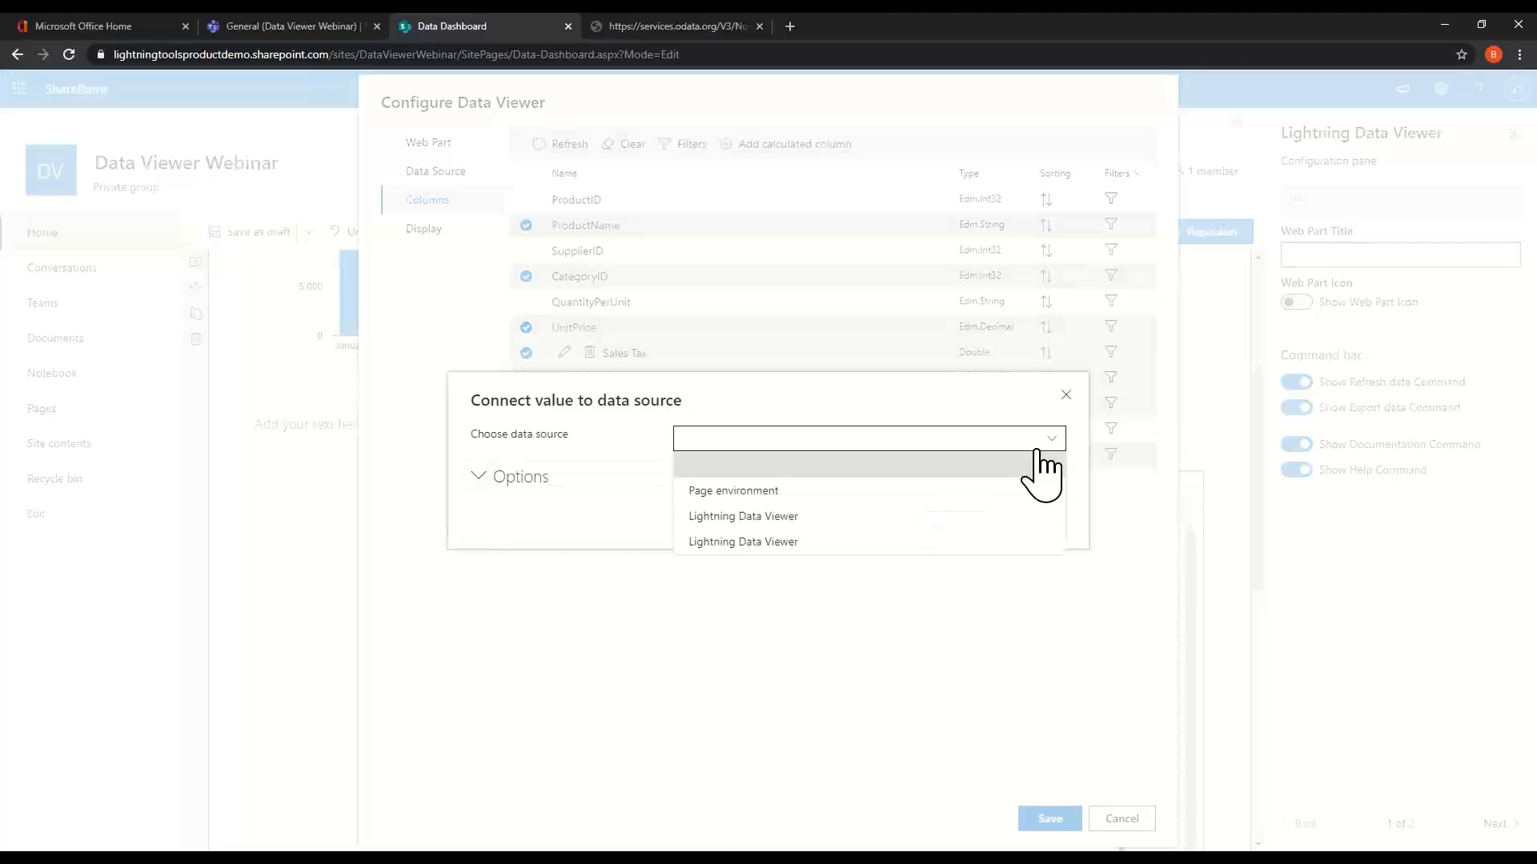
pyautogui.click(919, 541)
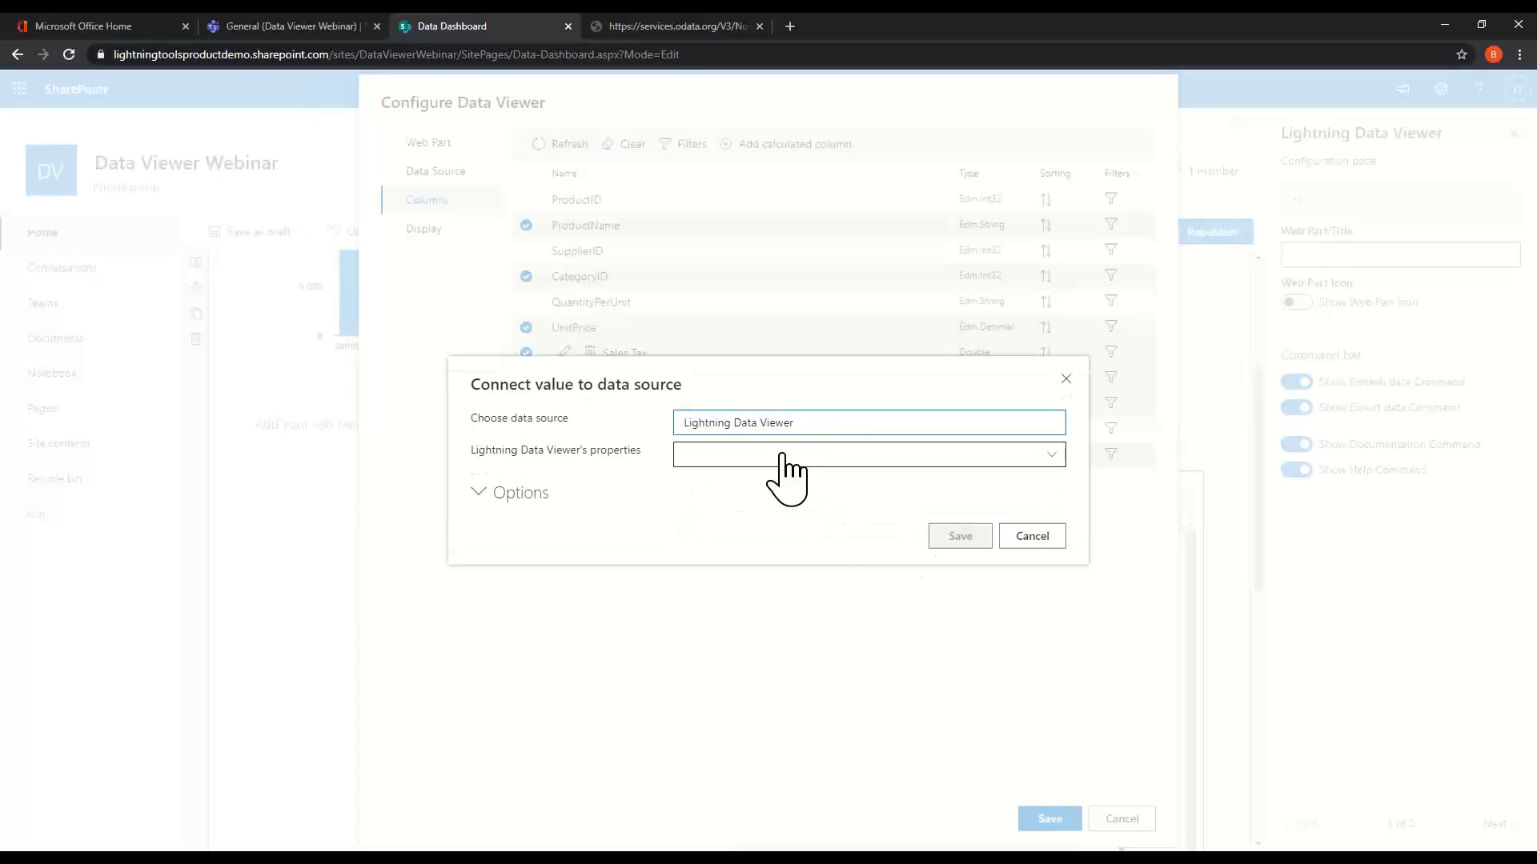
# Use the CategoryID of the Selected Items as the filter value, then save the filter and the web part configuration.
pyautogui.click(752, 454)
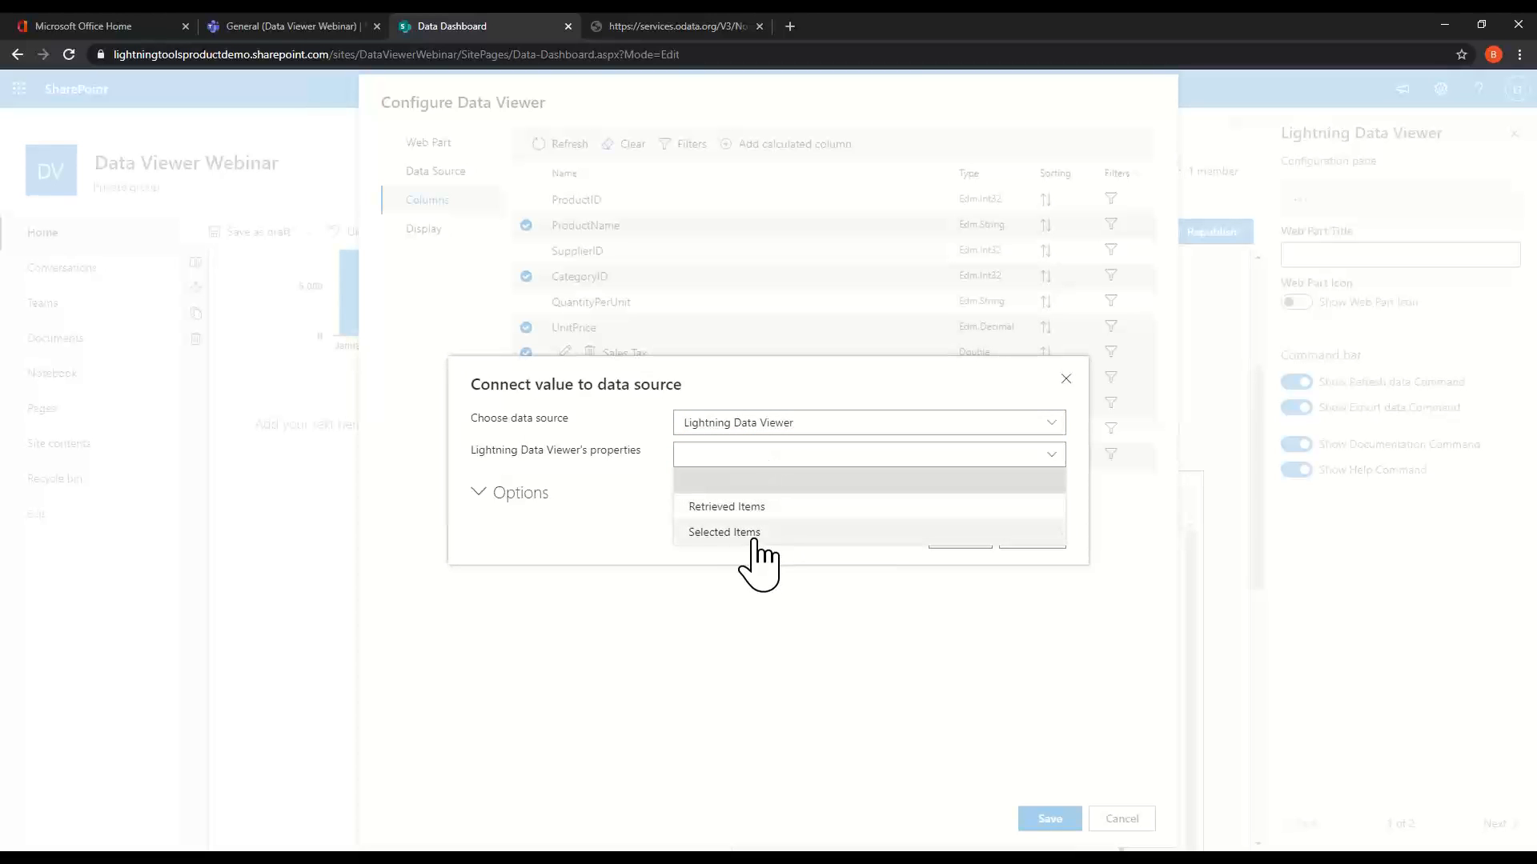
pyautogui.click(719, 533)
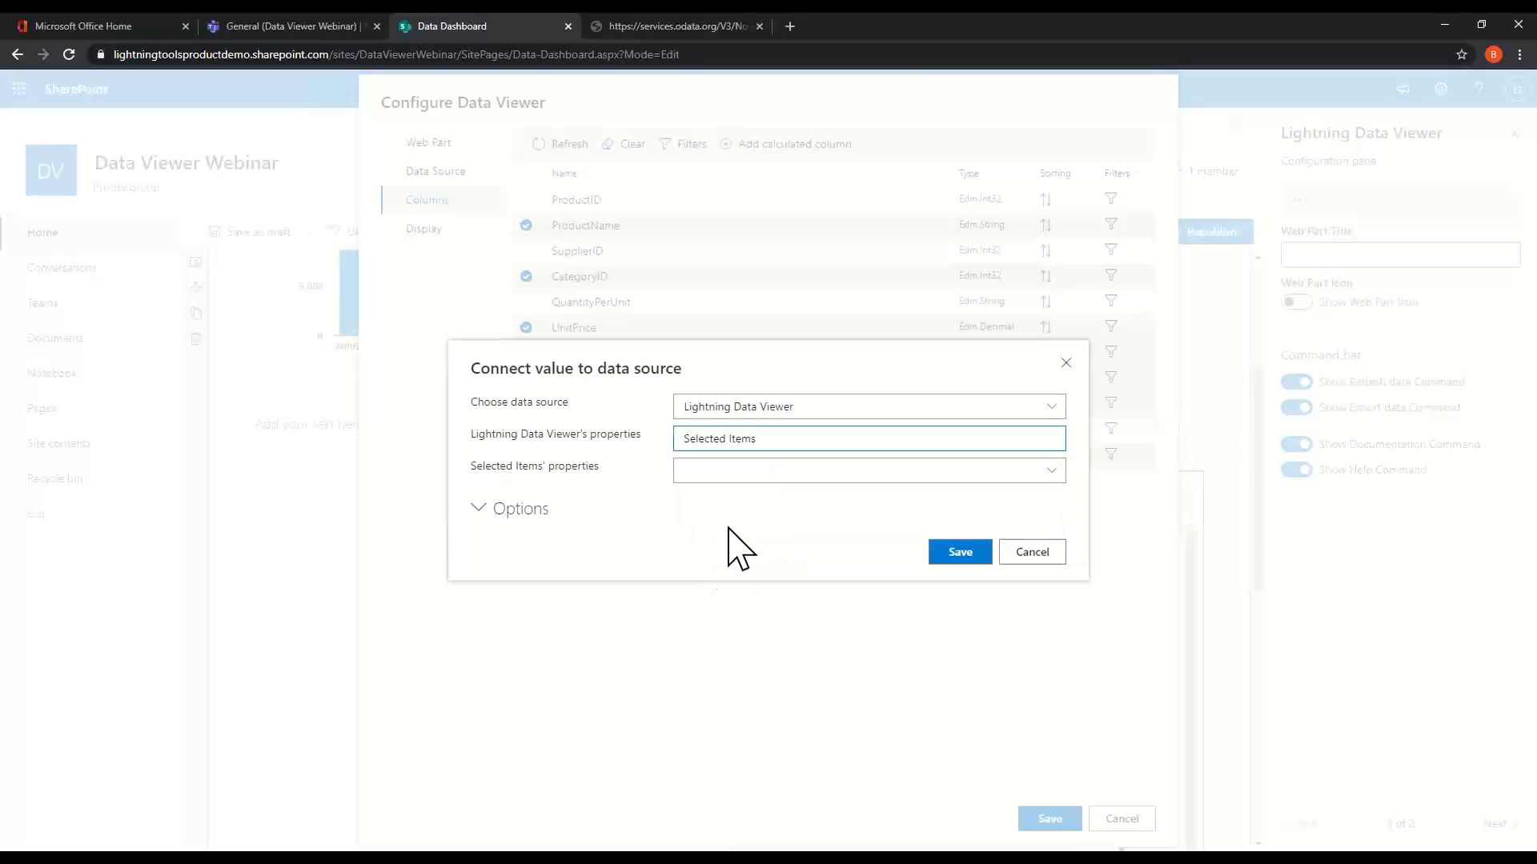
pyautogui.click(767, 474)
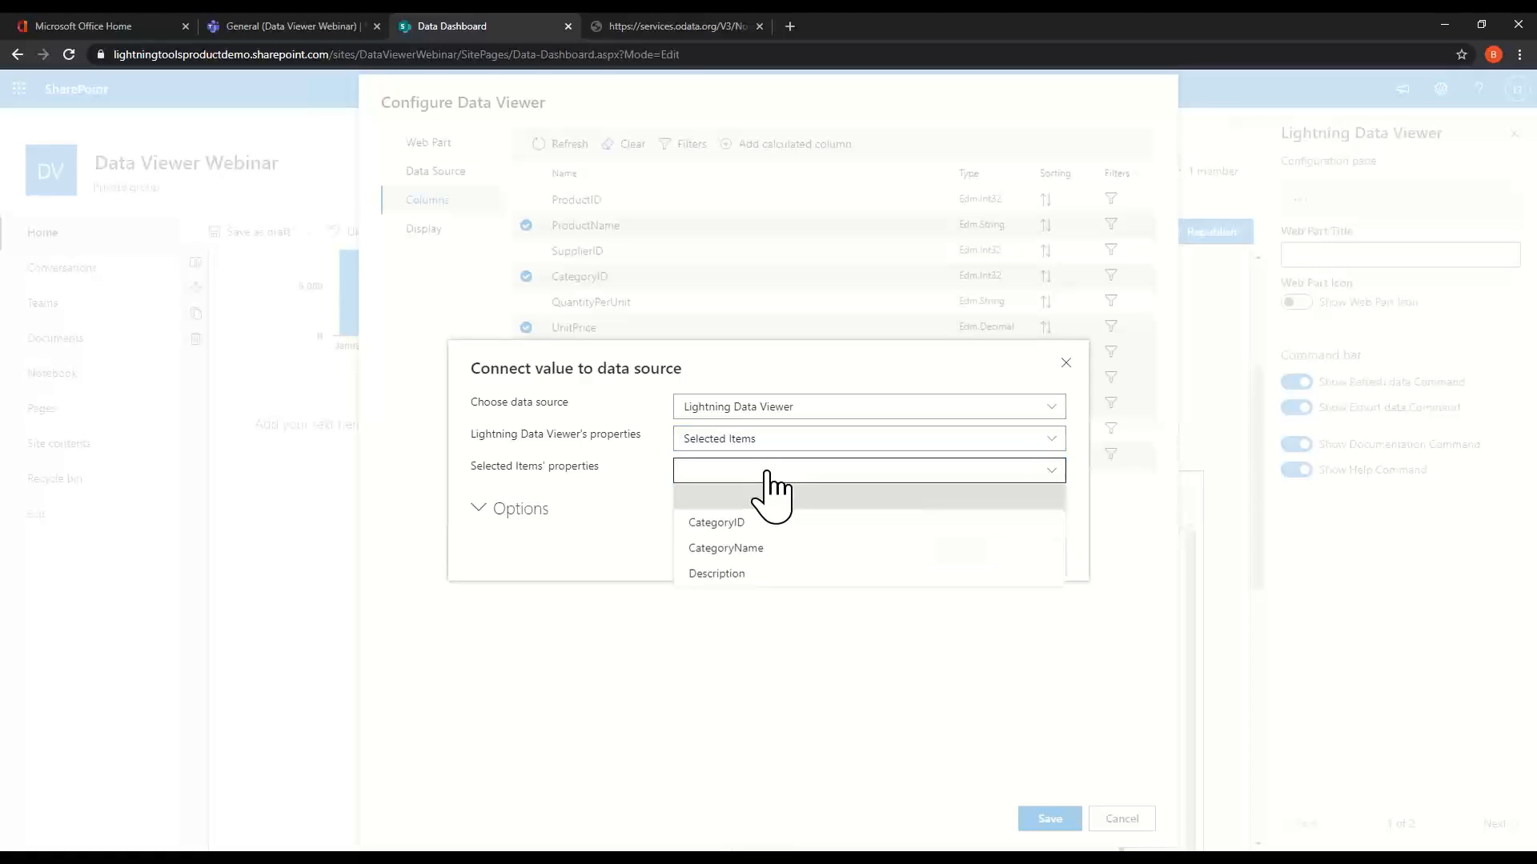
pyautogui.click(831, 528)
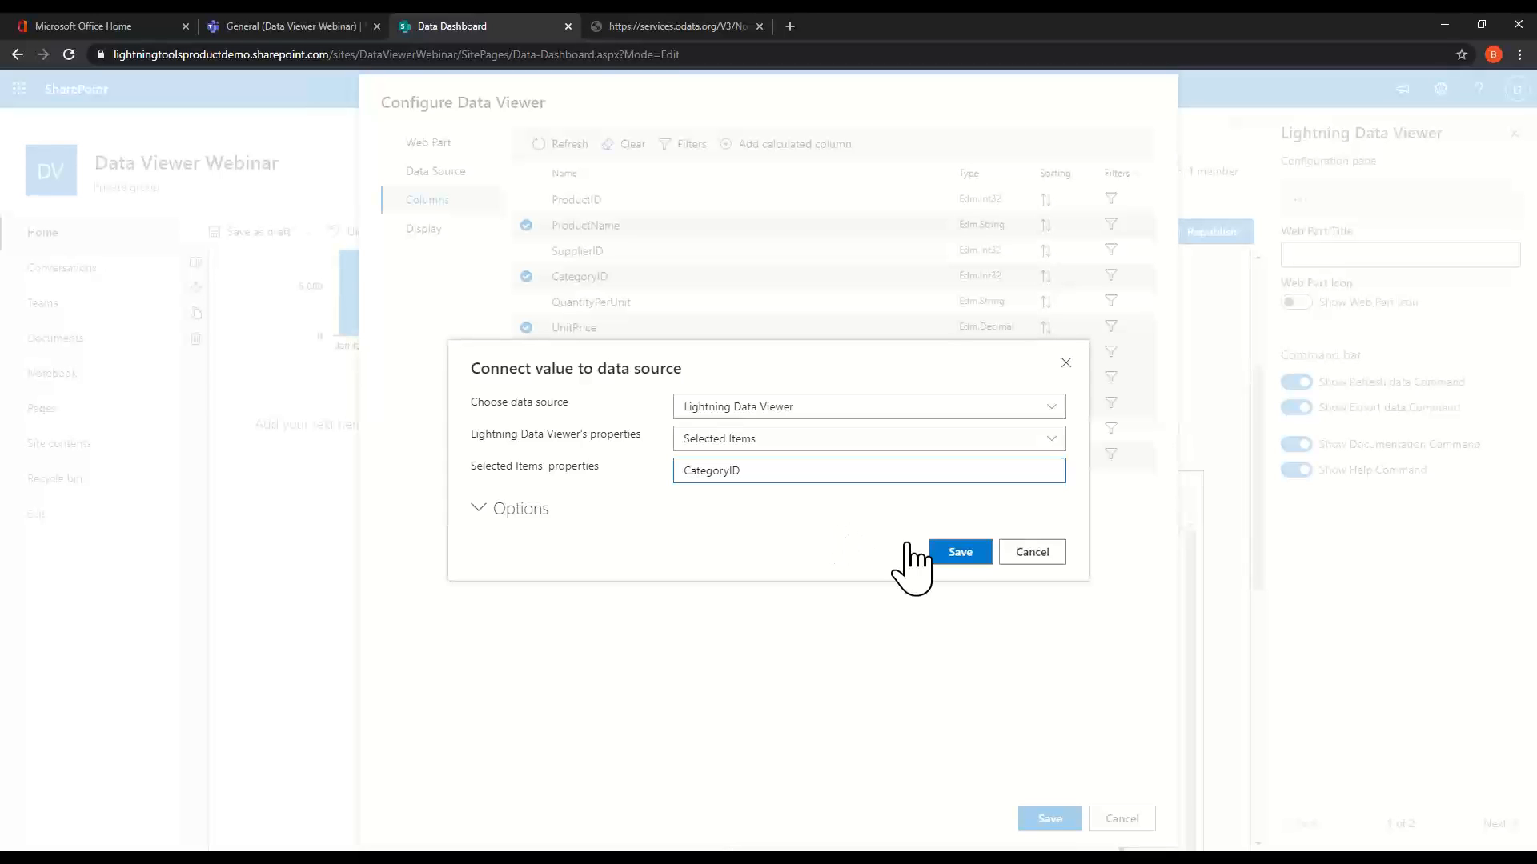
pyautogui.click(958, 553)
pyautogui.click(937, 516)
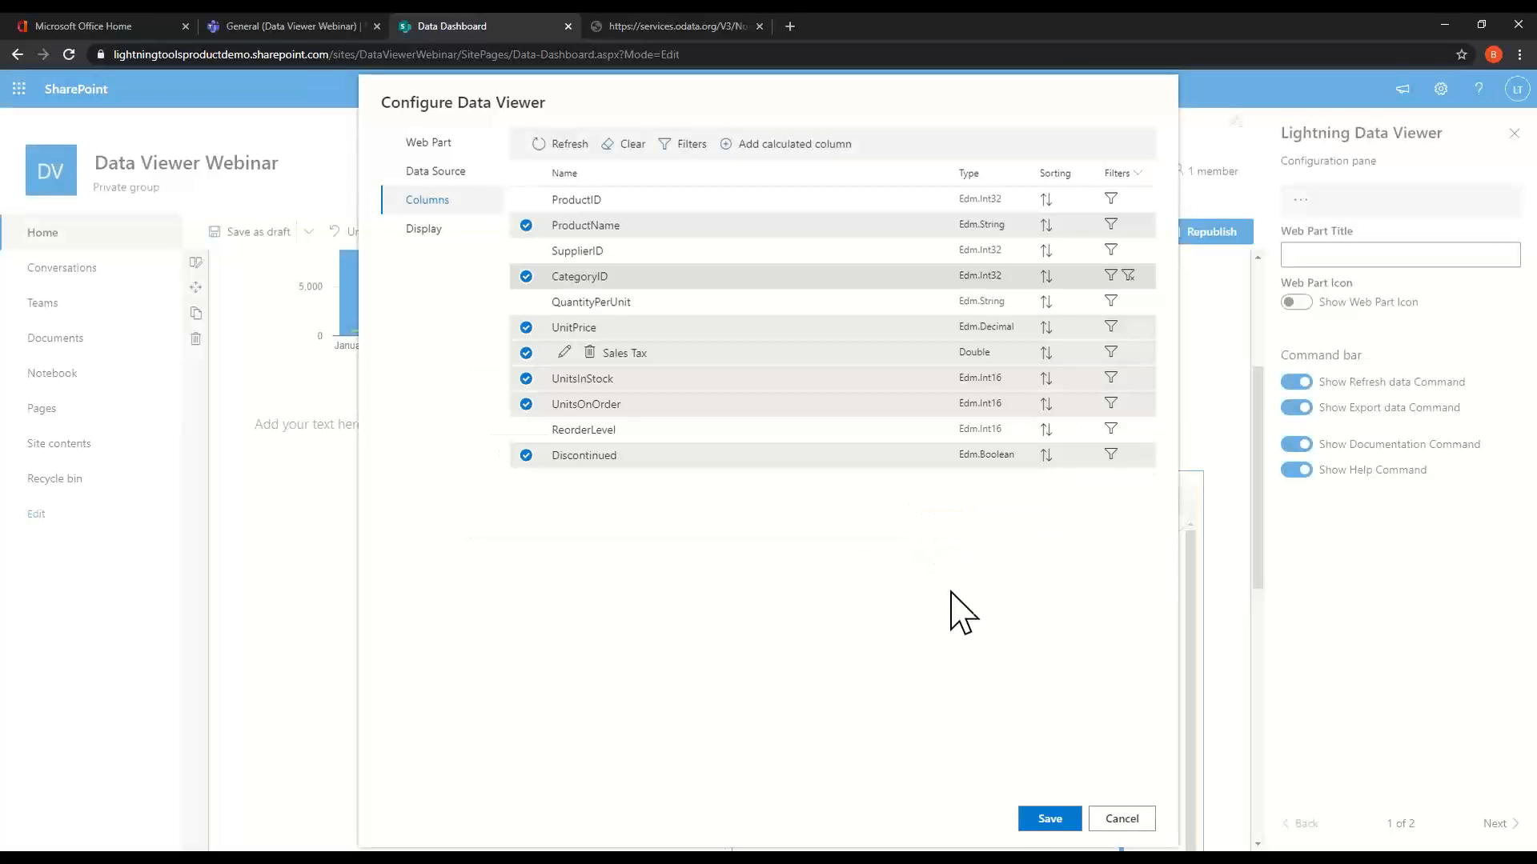
pyautogui.click(1047, 819)
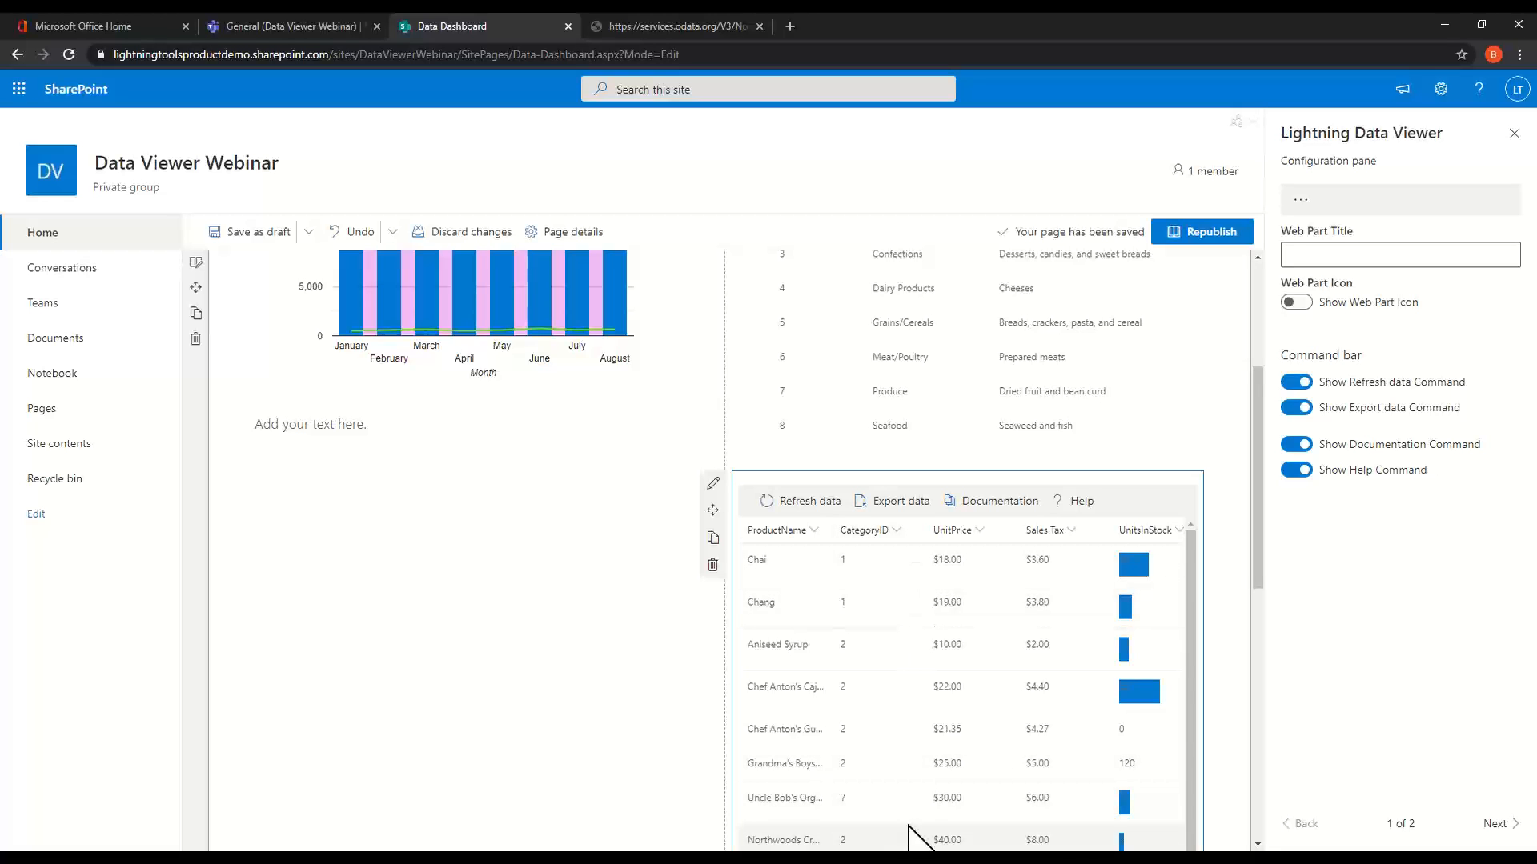
pyautogui.click(1514, 133)
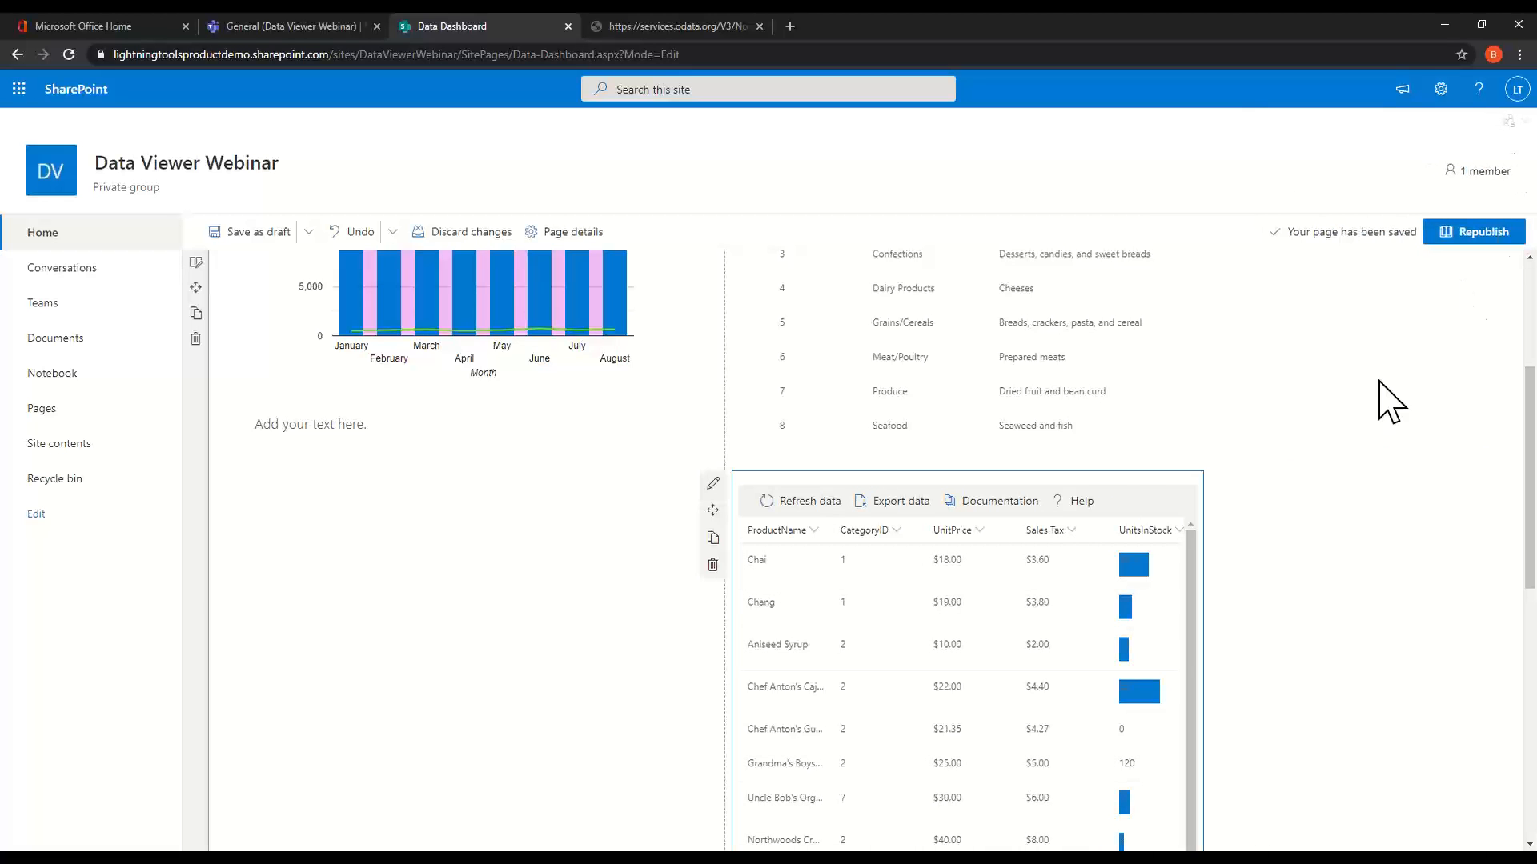
# Select Beverages and Meat/Poultry in the Categories grid, checking the filtered Products grid after each selection.
pyautogui.scroll(4, 1408, 472)
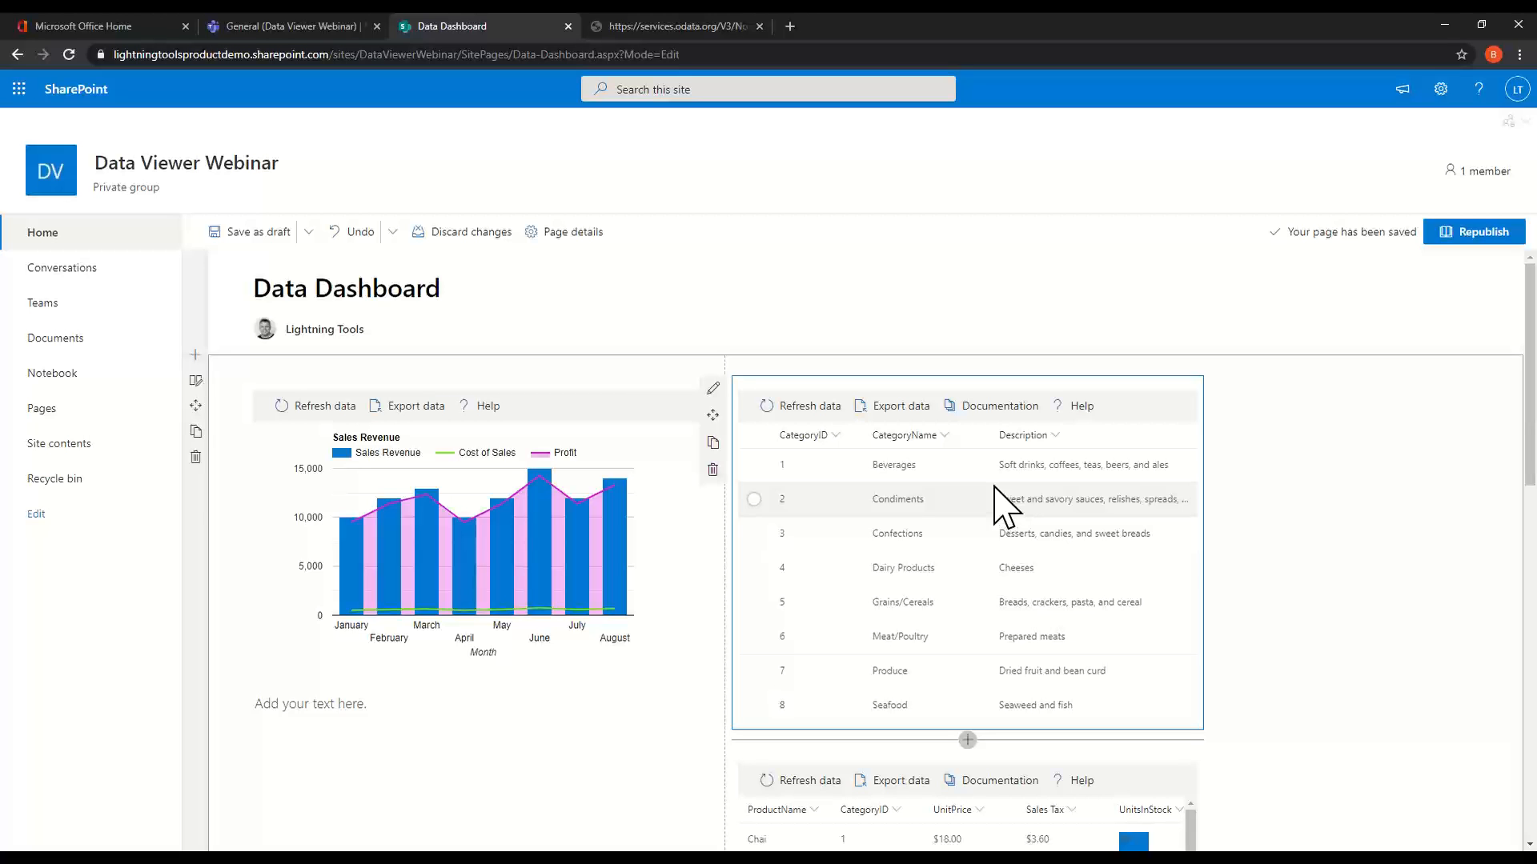
pyautogui.click(754, 466)
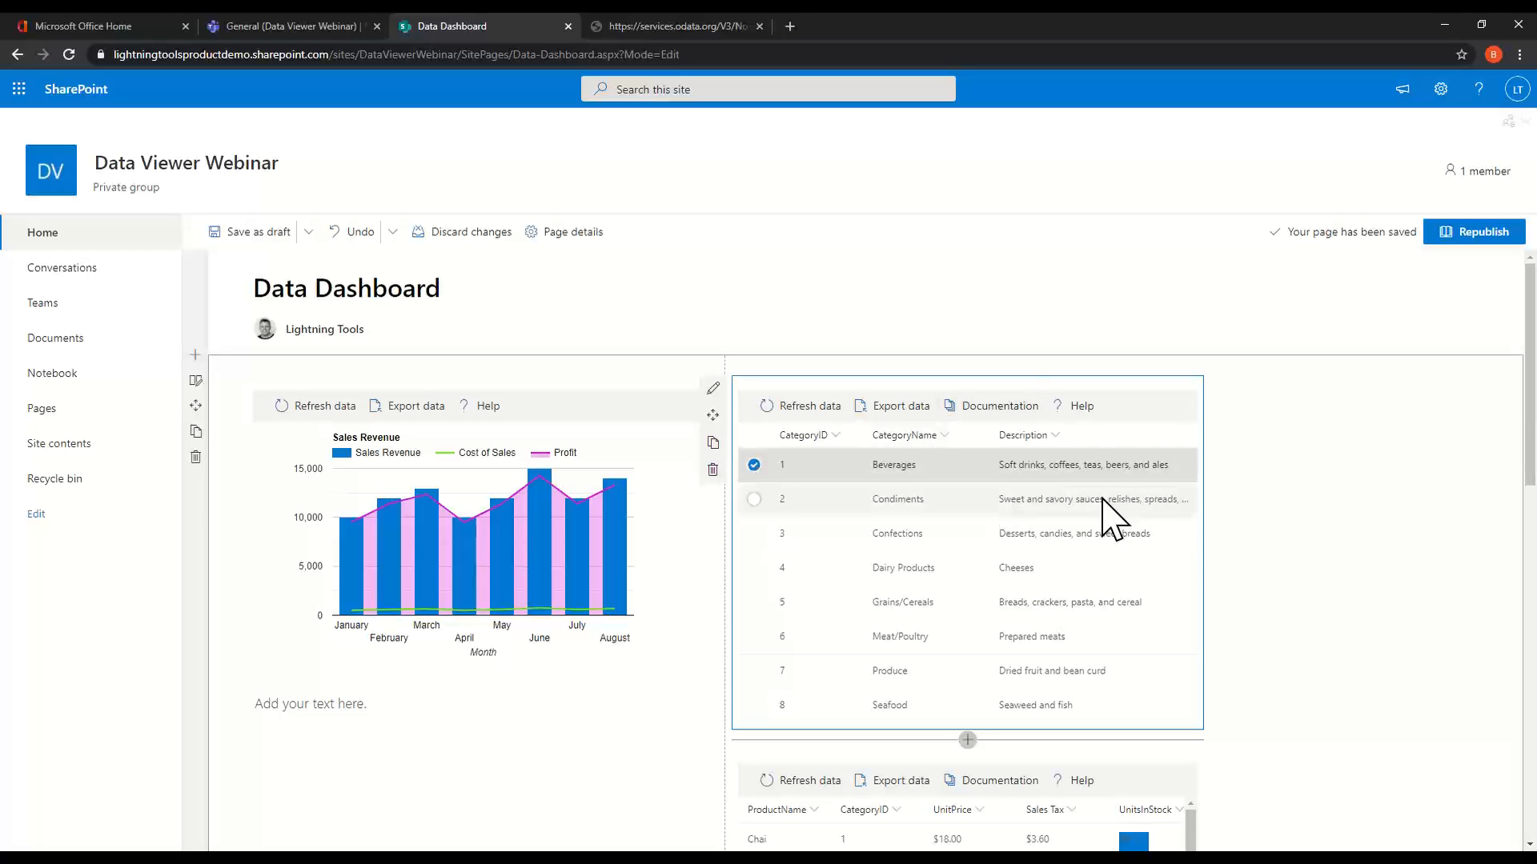
pyautogui.scroll(-4, 1273, 552)
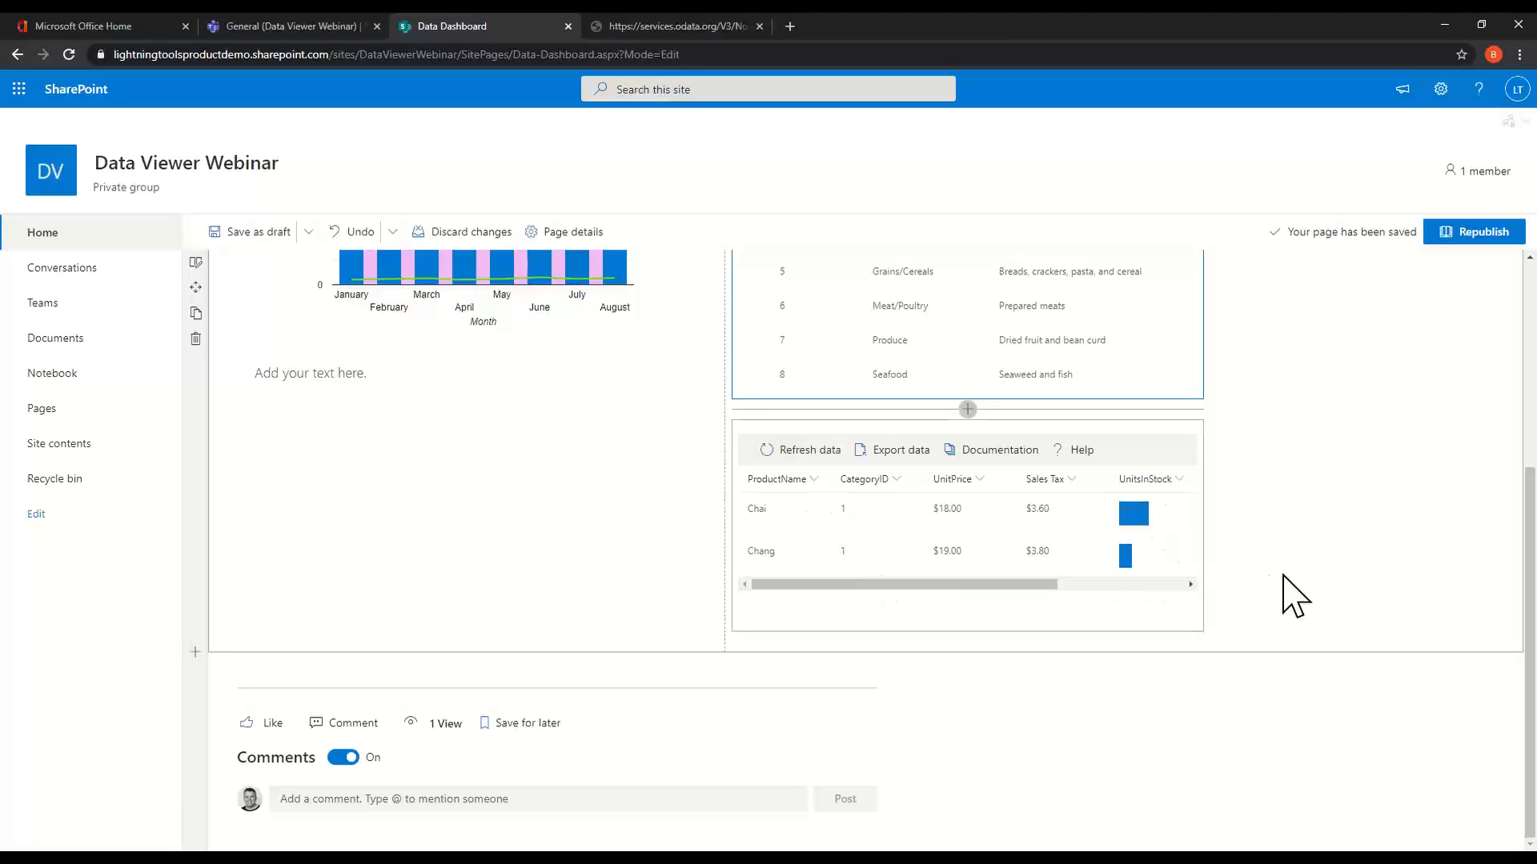
pyautogui.scroll(4, 1289, 593)
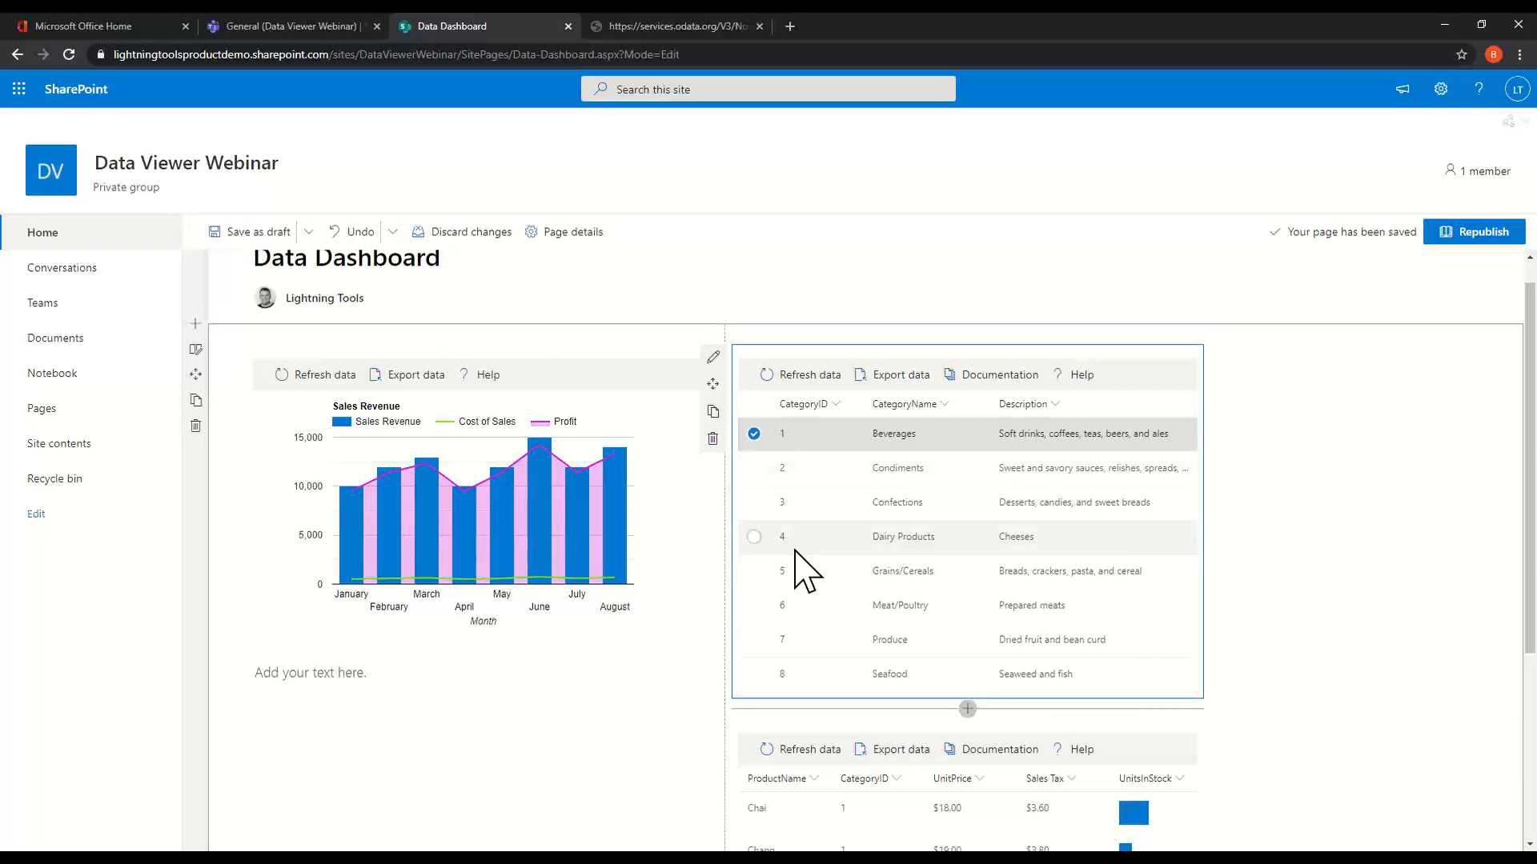
pyautogui.click(761, 609)
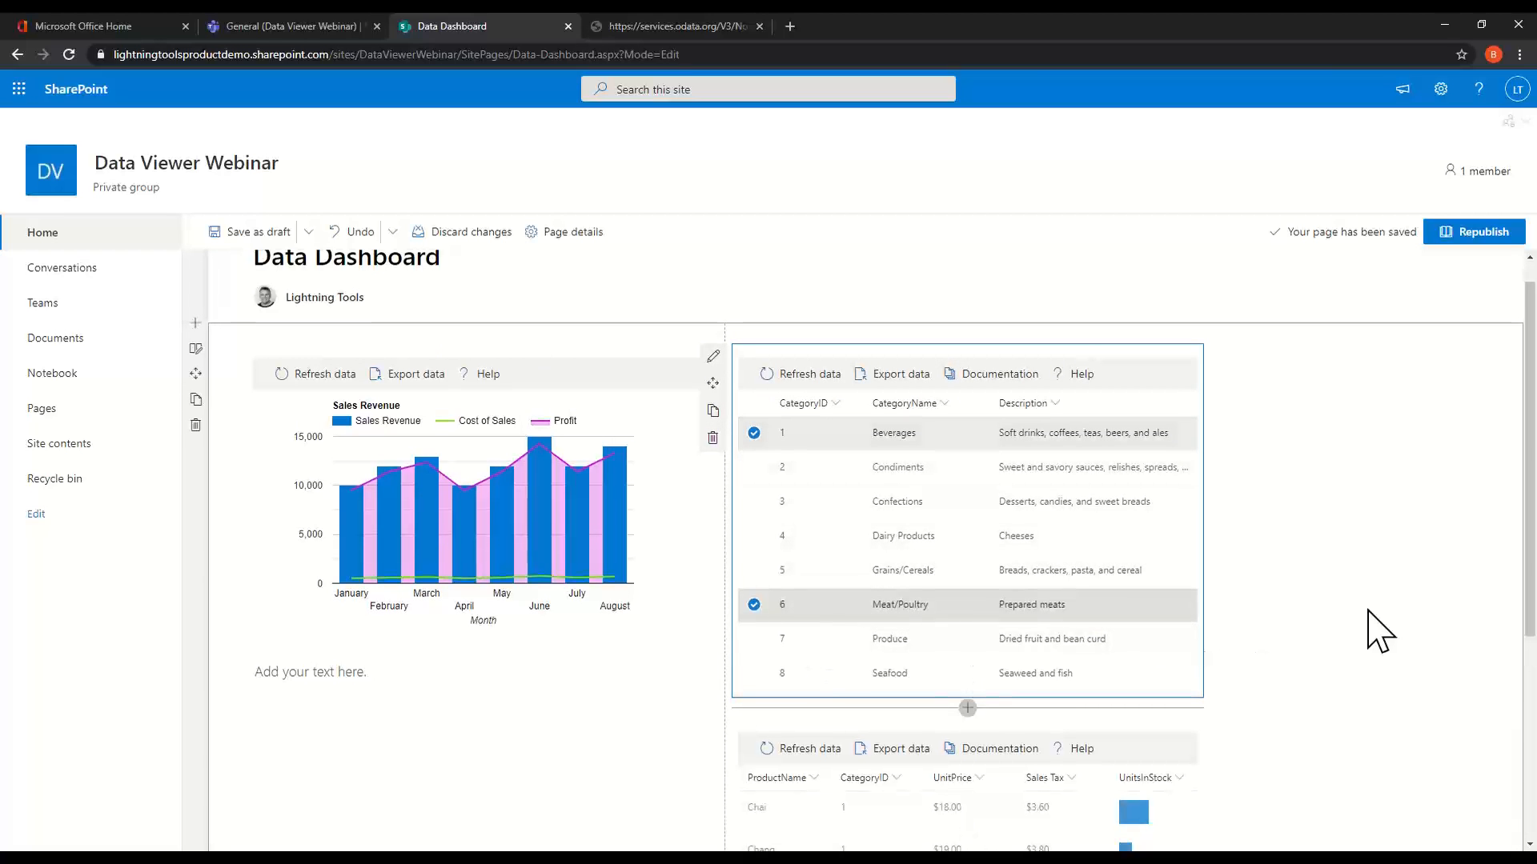
pyautogui.scroll(-4, 1378, 632)
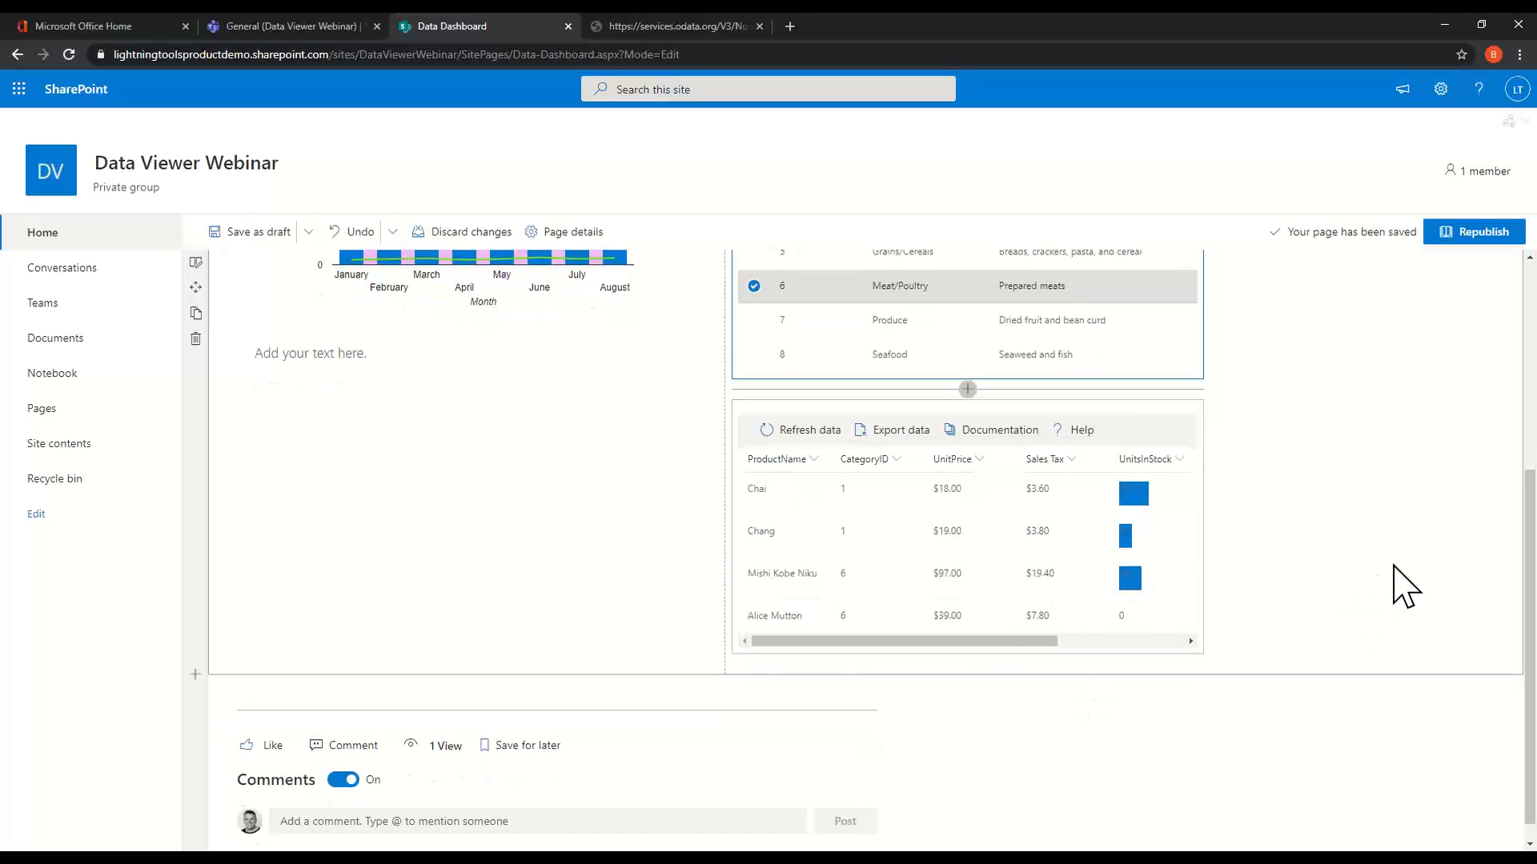
# Add Grains/Cereals and Dairy Products to the category selection and check the filtered Products grid.
pyautogui.scroll(3, 1361, 576)
pyautogui.click(755, 472)
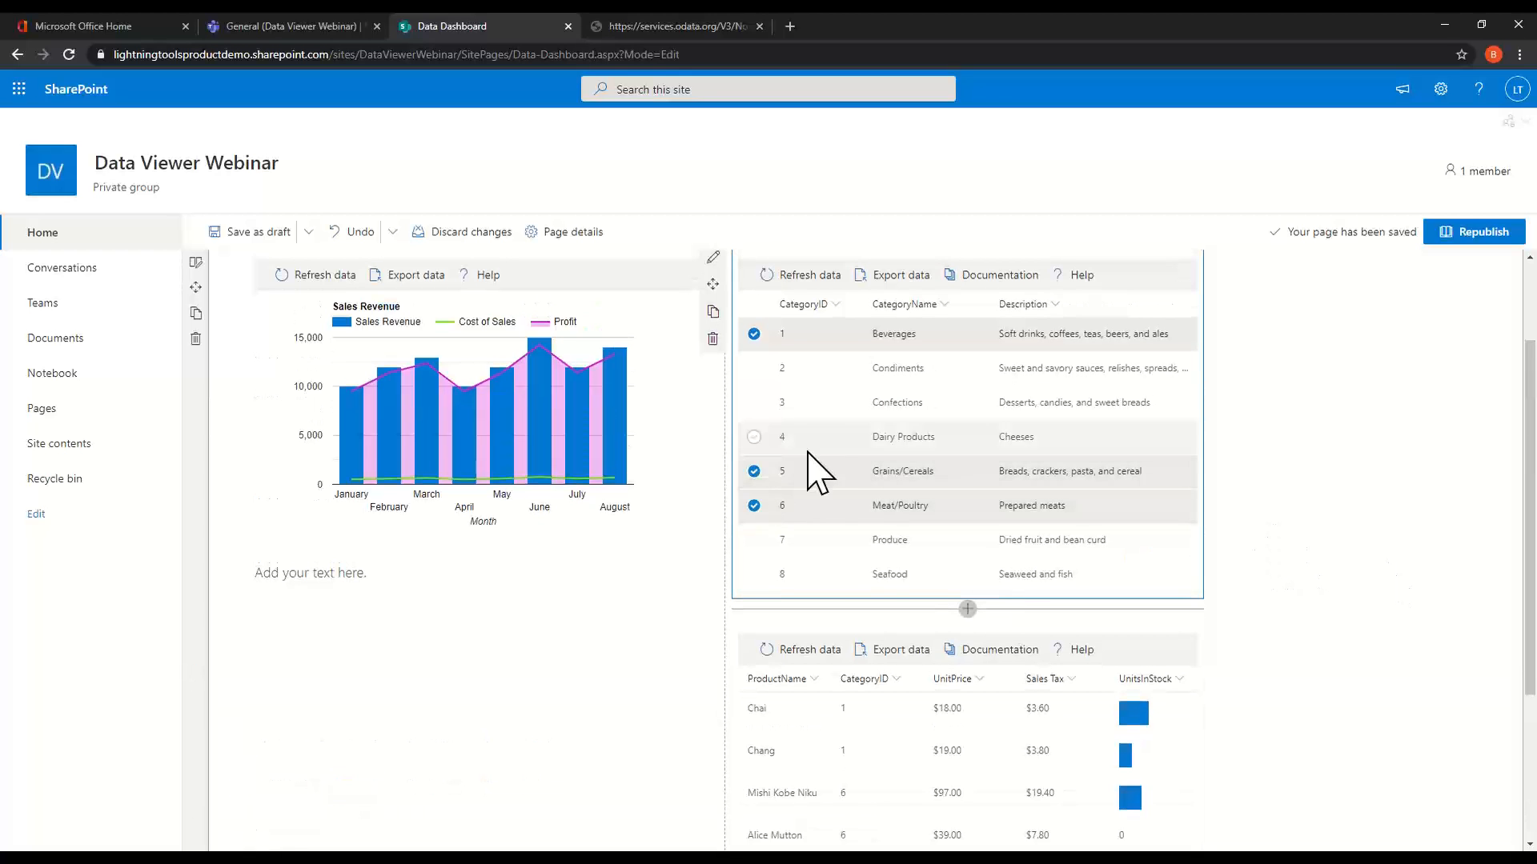
pyautogui.click(808, 450)
pyautogui.scroll(-4, 1001, 448)
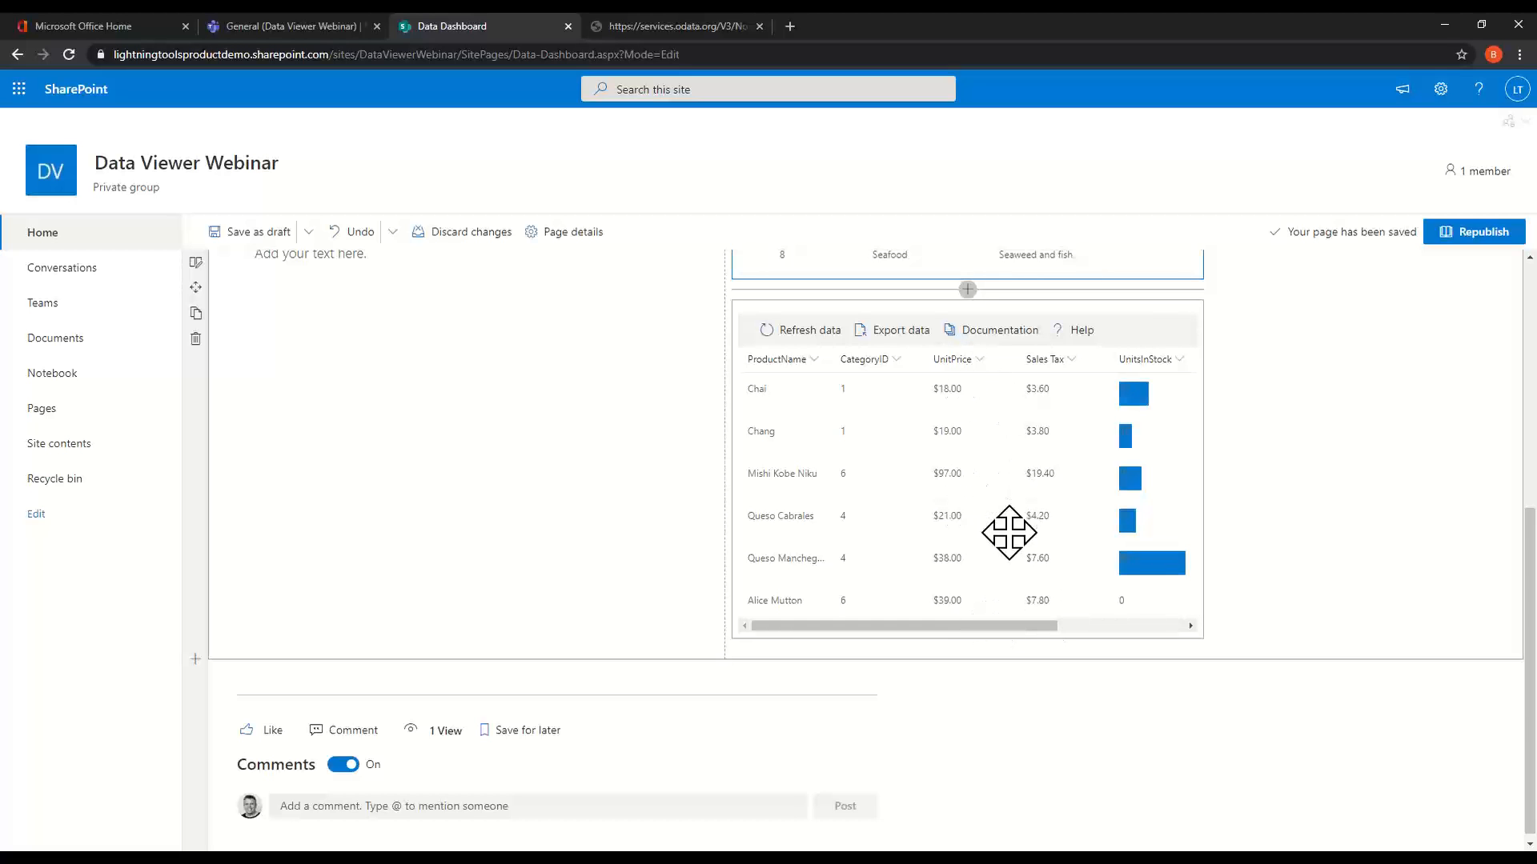
pyautogui.scroll(3, 1246, 524)
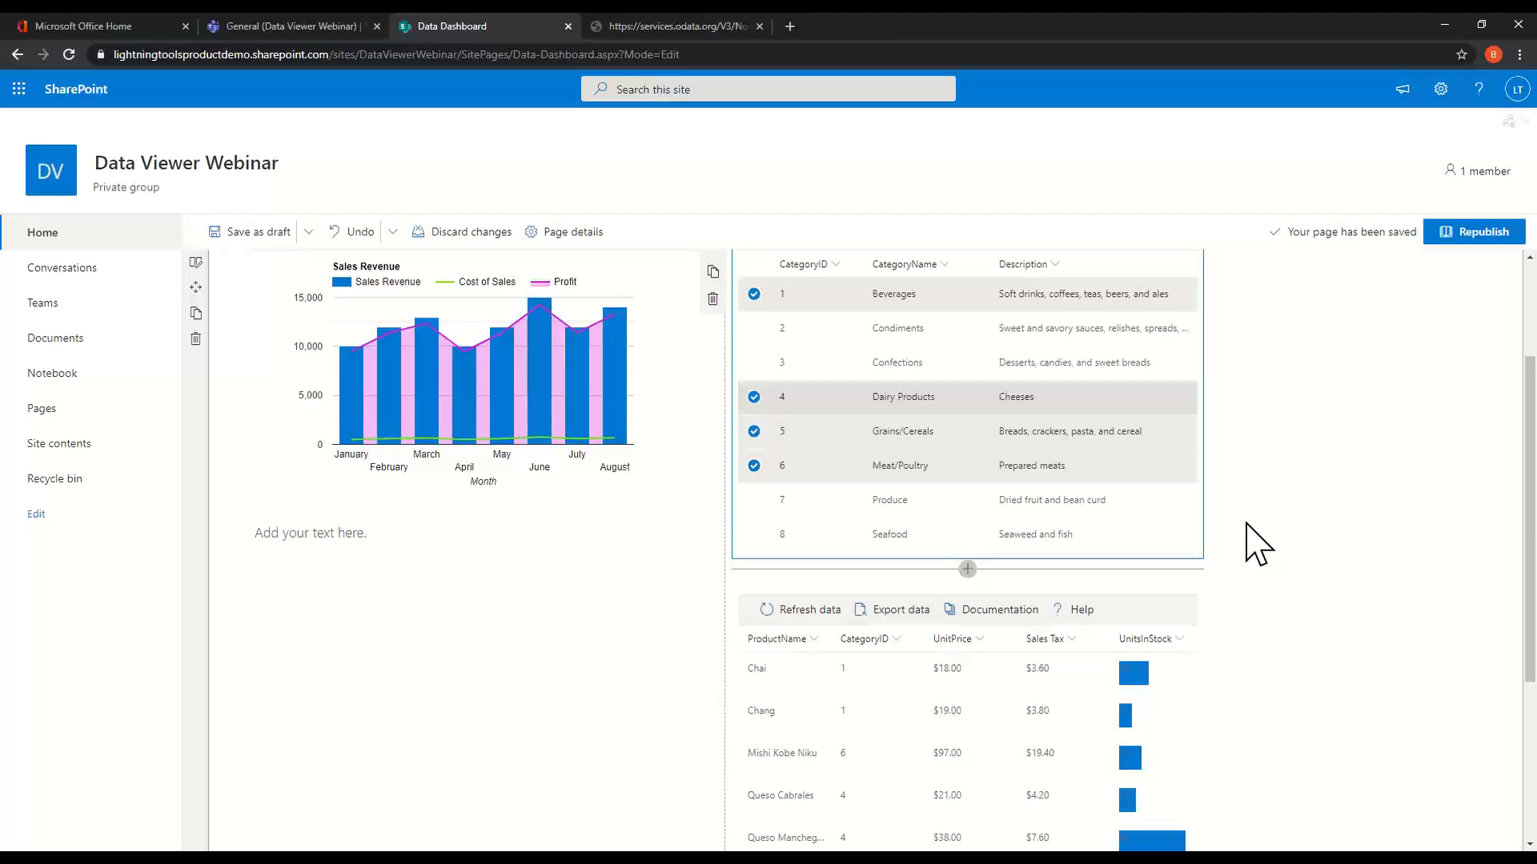
pyautogui.scroll(2, 1258, 544)
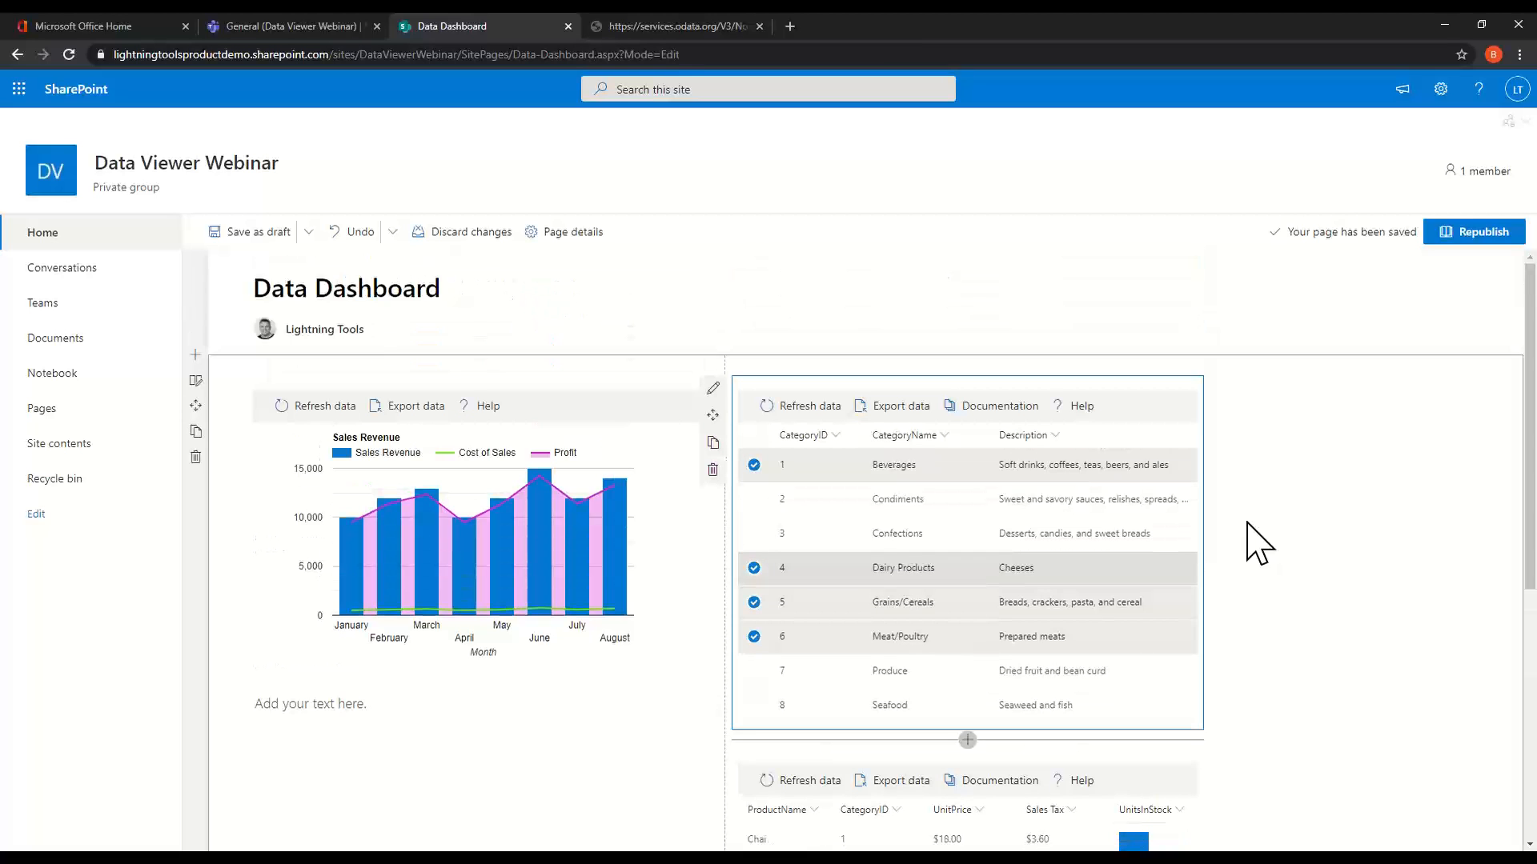
pyautogui.click(1259, 545)
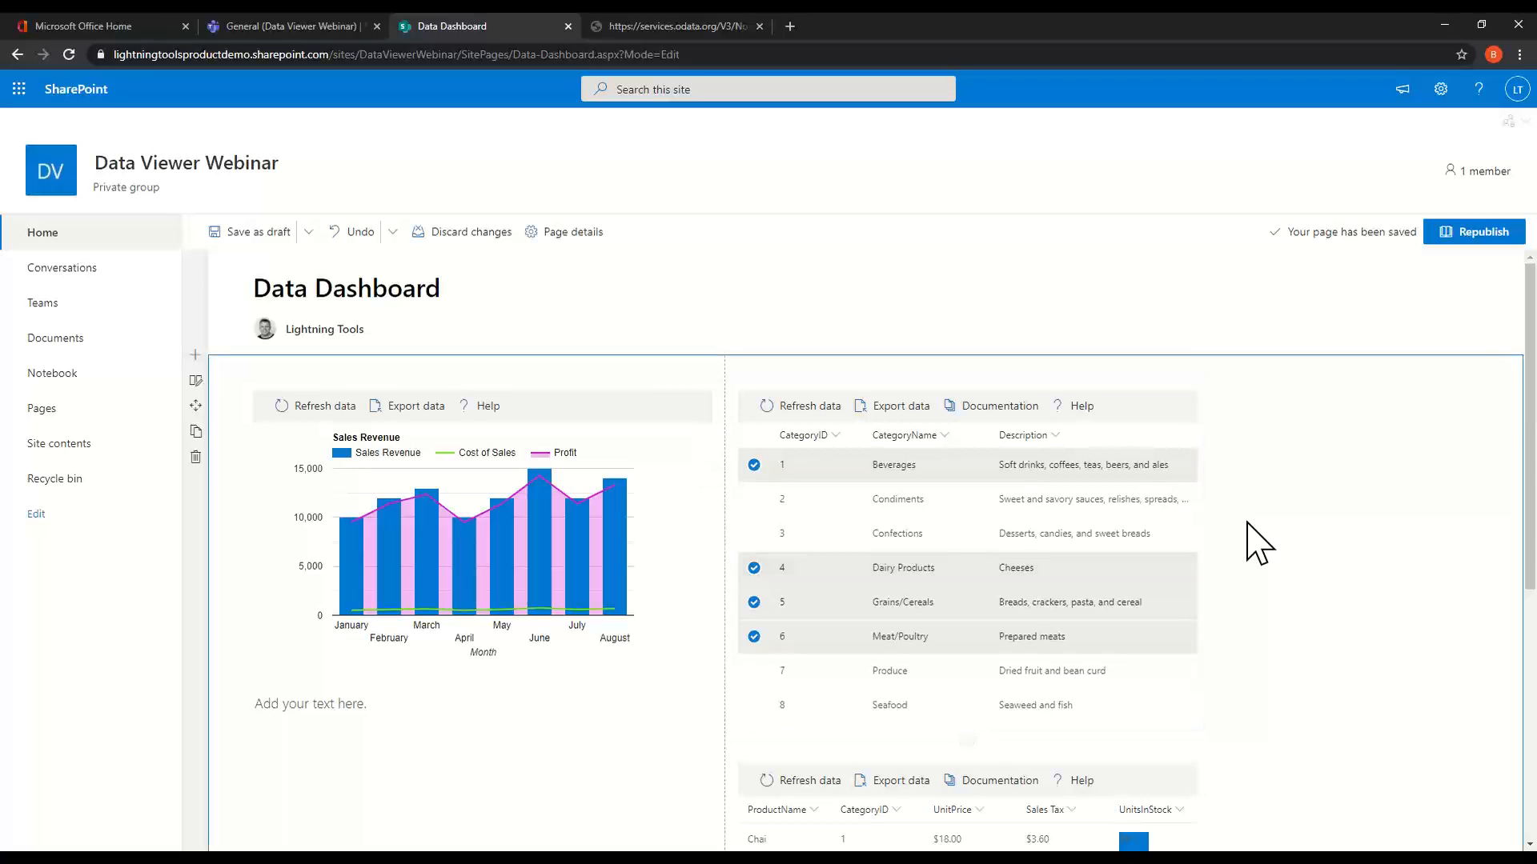
pyautogui.scroll(-4, 1273, 548)
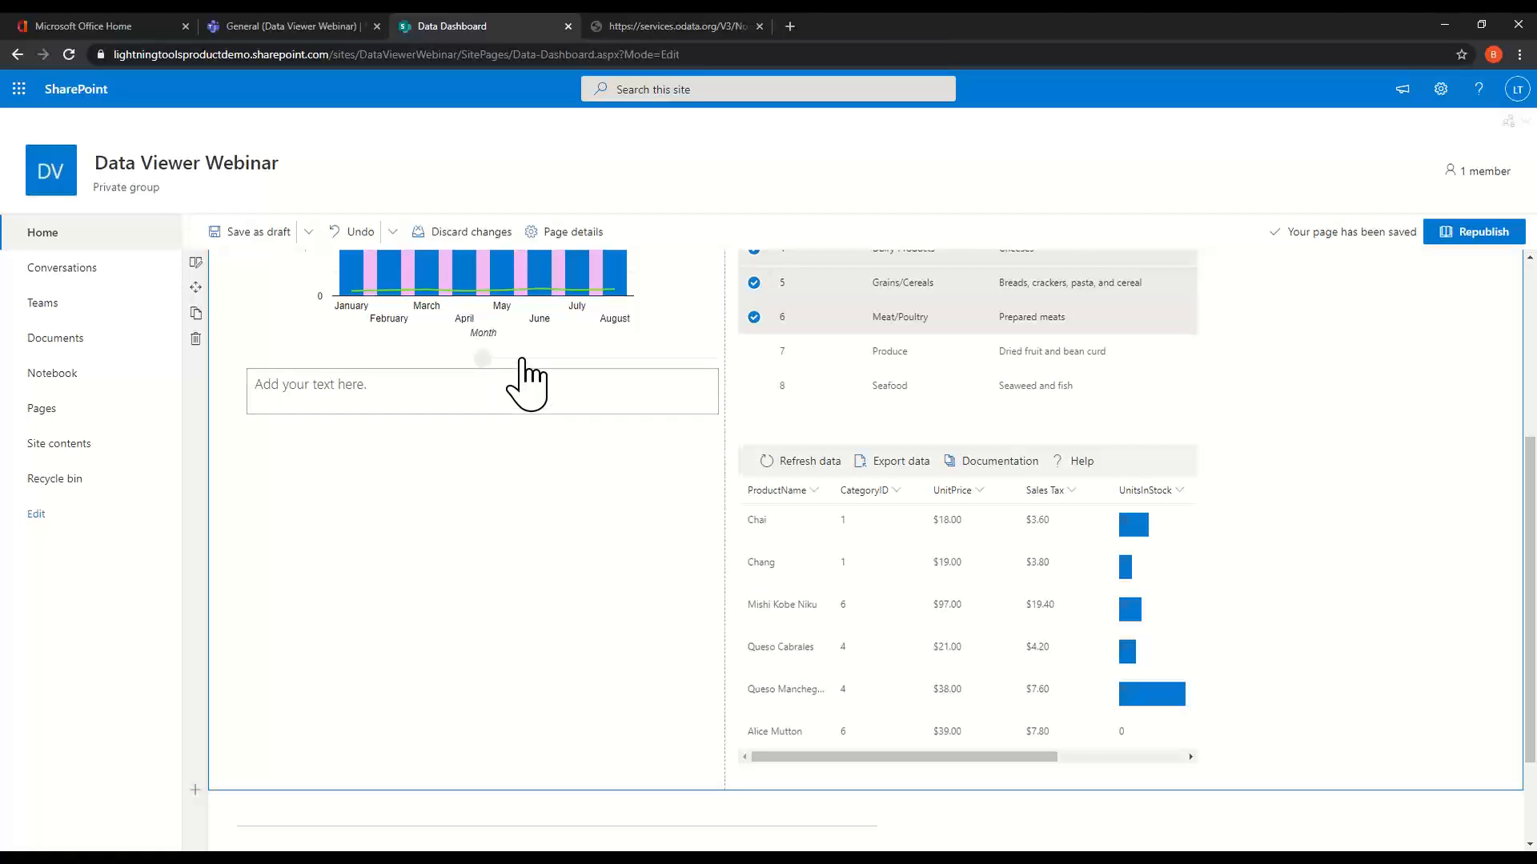
# Add a Lightning Data Viewer web part below the sales chart and open its configuration.
pyautogui.click(482, 359)
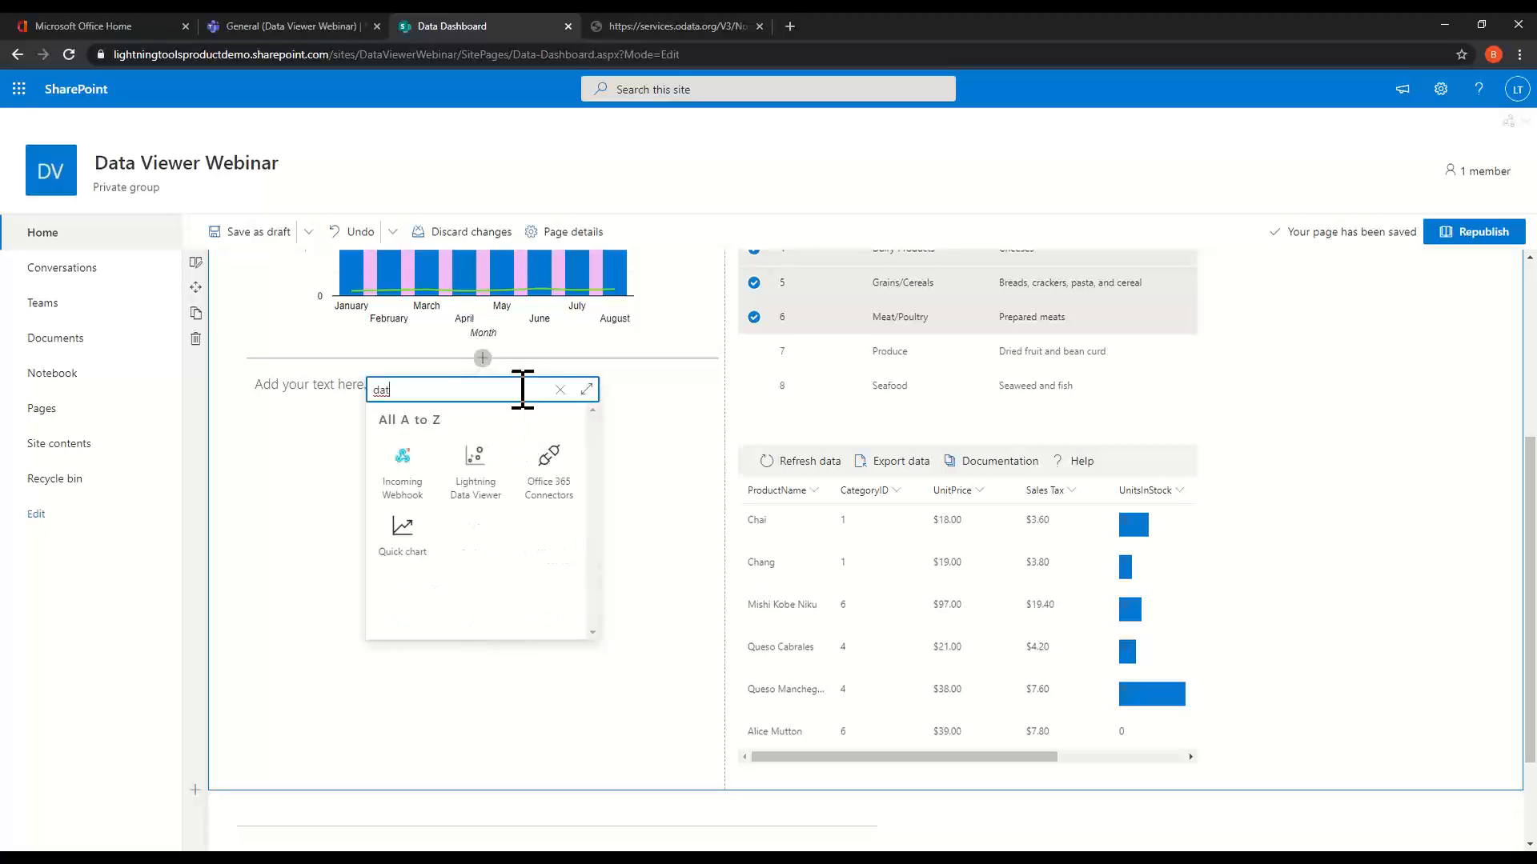
pyautogui.click(503, 512)
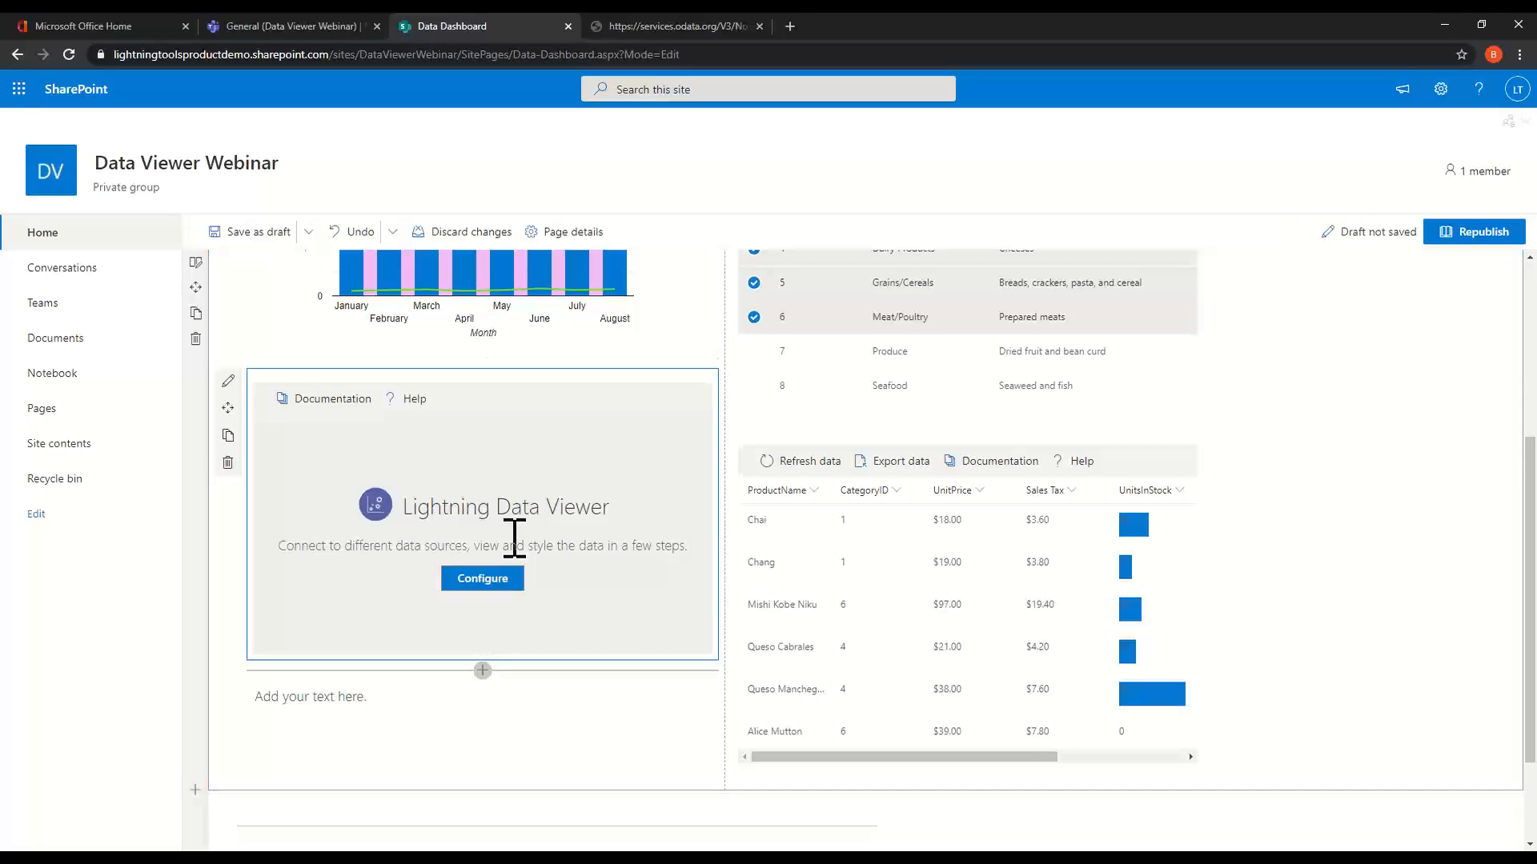
pyautogui.click(488, 580)
# Set the web part's data source provider to oData Service and its display provider to a chart.
pyautogui.click(816, 144)
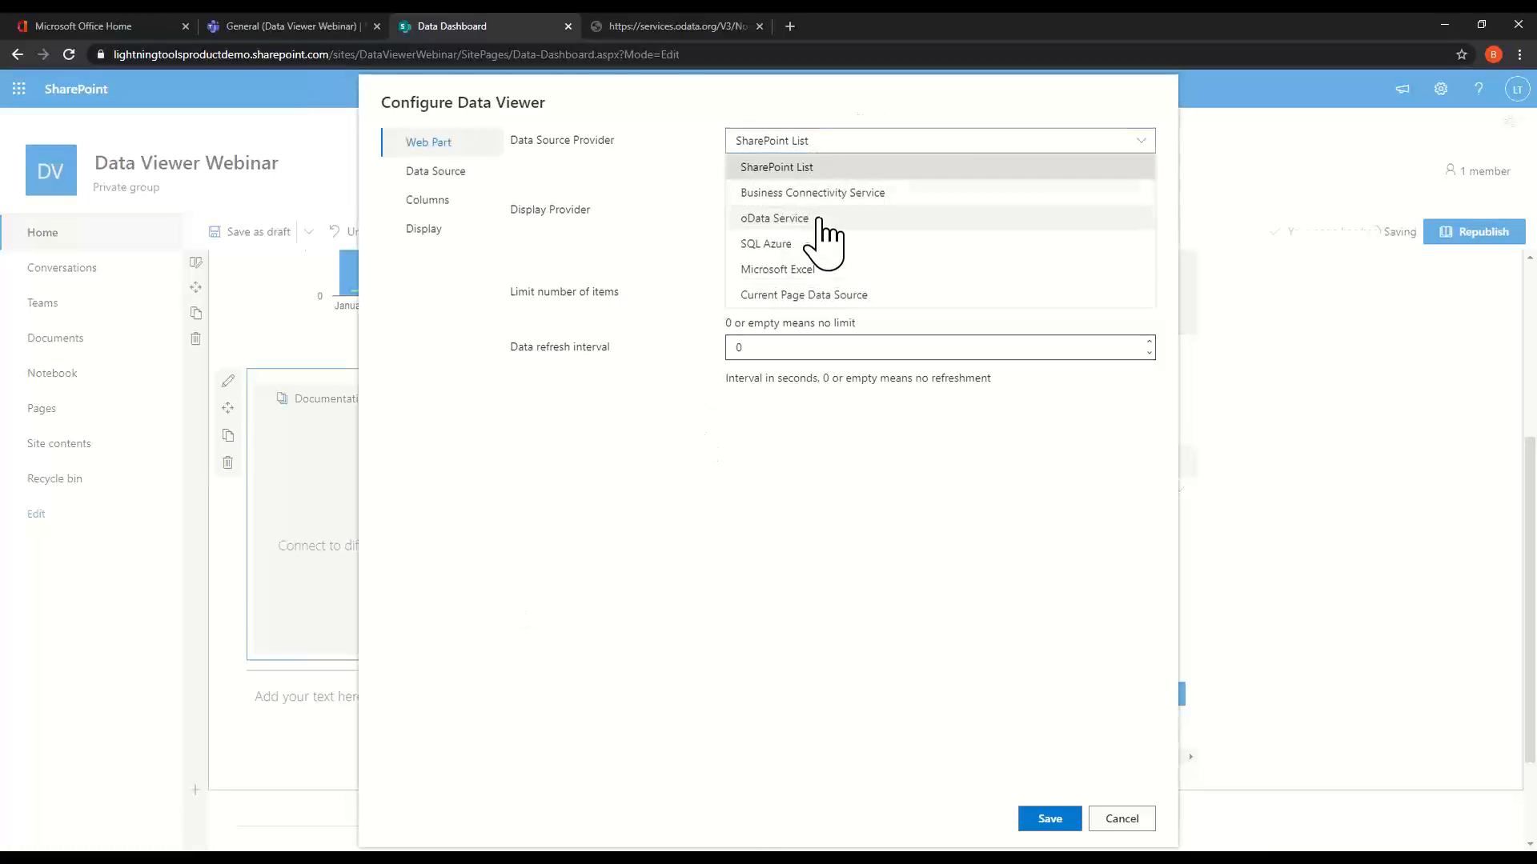
pyautogui.click(822, 215)
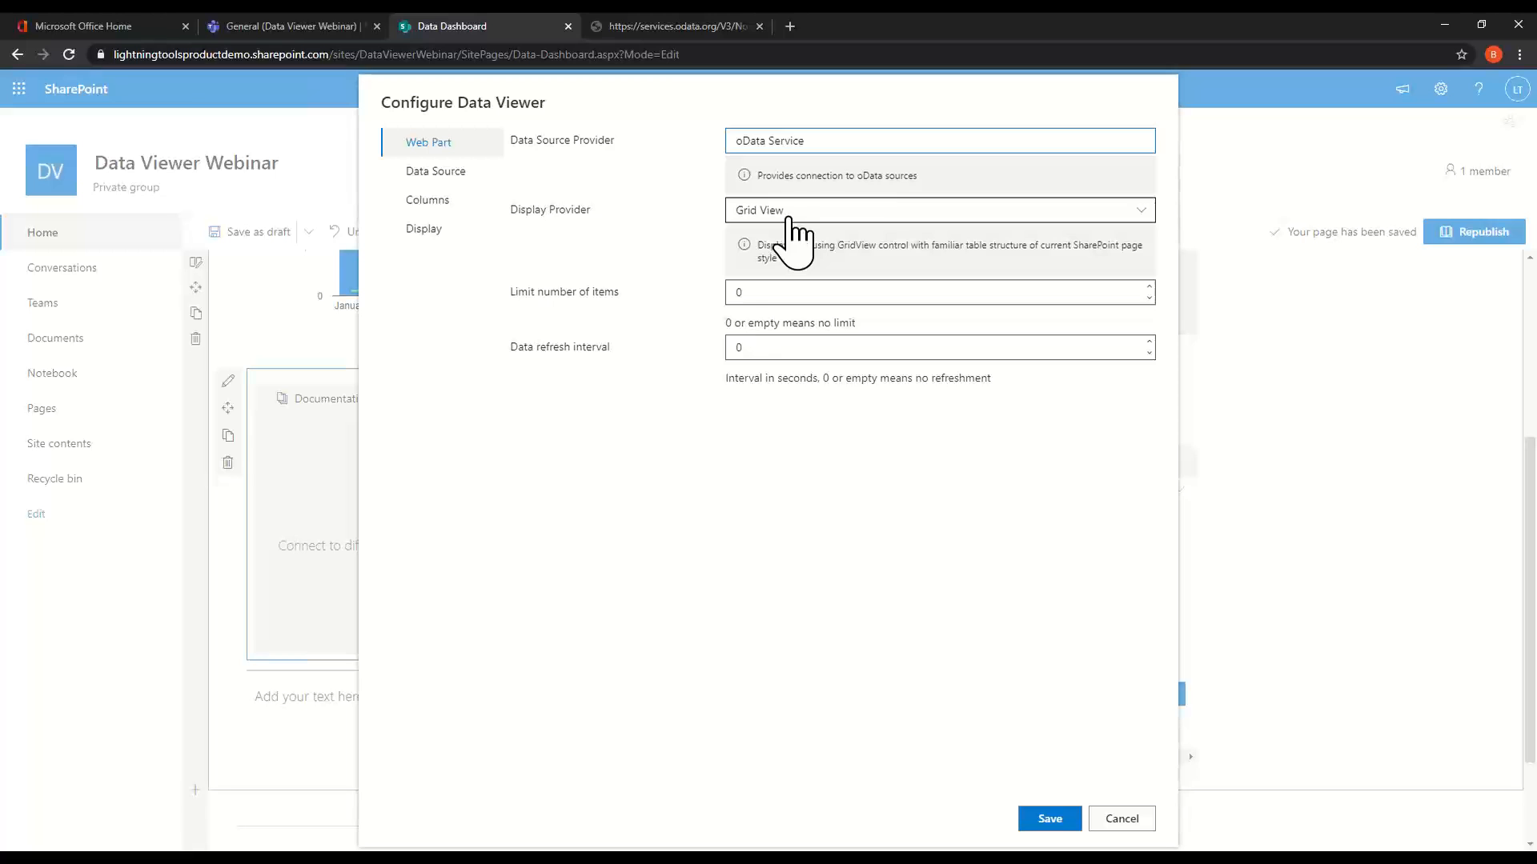
pyautogui.click(788, 215)
pyautogui.click(801, 260)
pyautogui.click(448, 173)
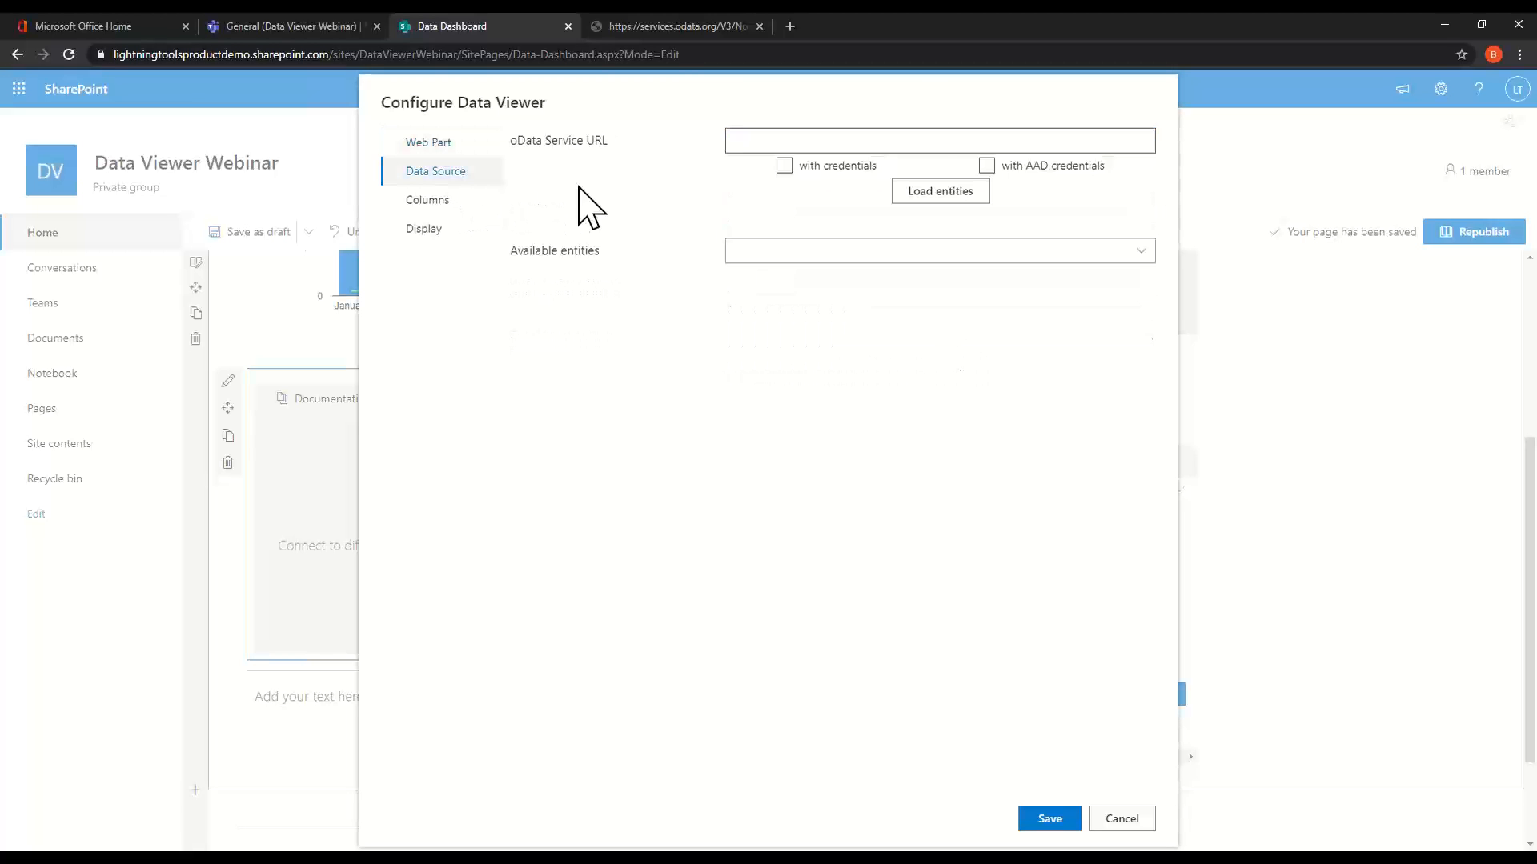
pyautogui.click(746, 148)
pyautogui.write('https://services.odata.org/V3/Northwind/Northwind.svc/')
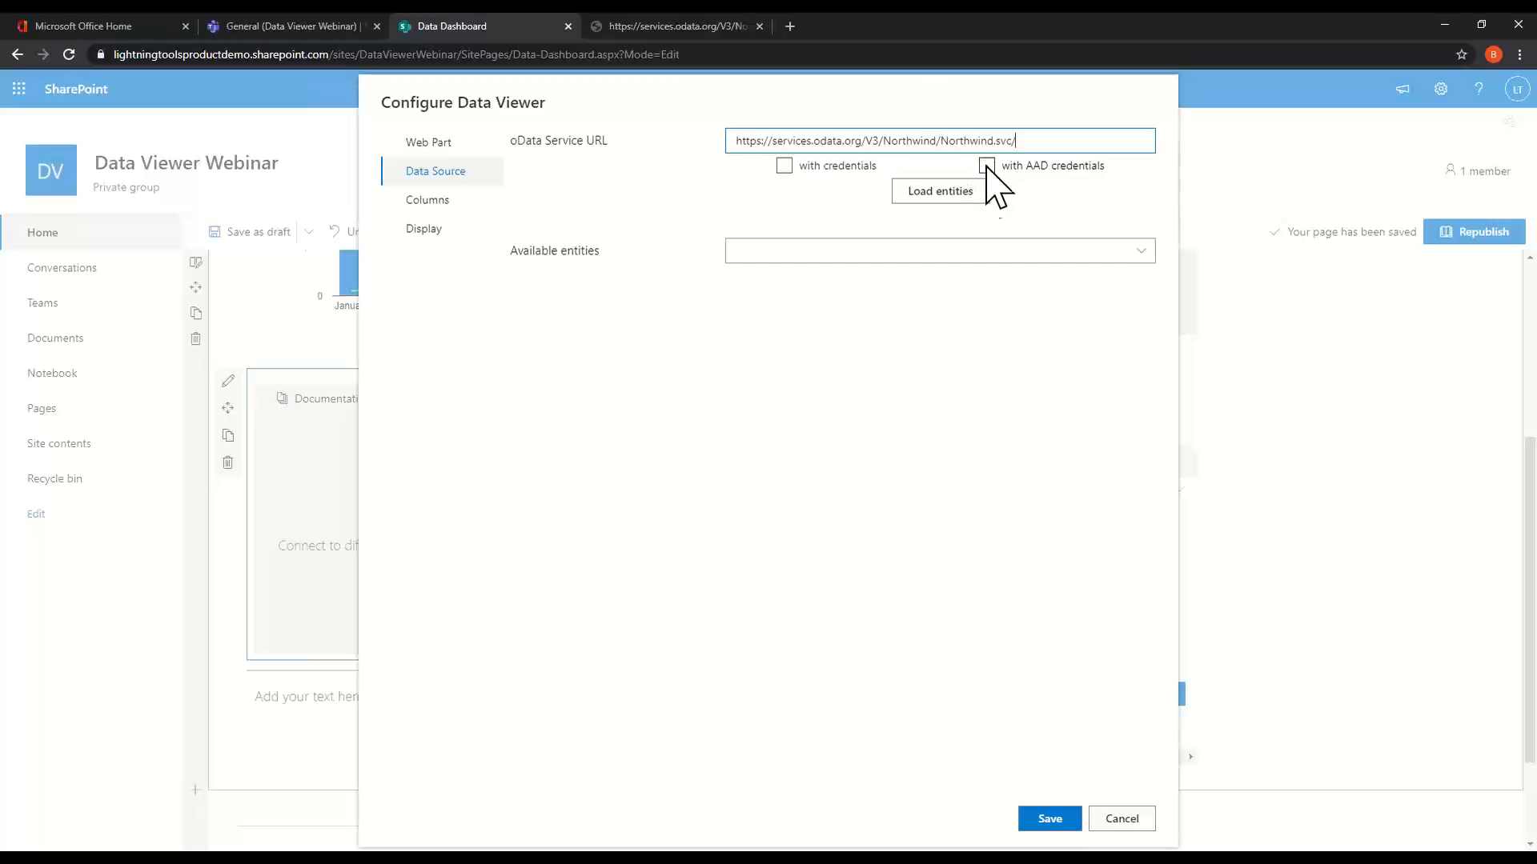
pyautogui.click(948, 194)
pyautogui.click(978, 253)
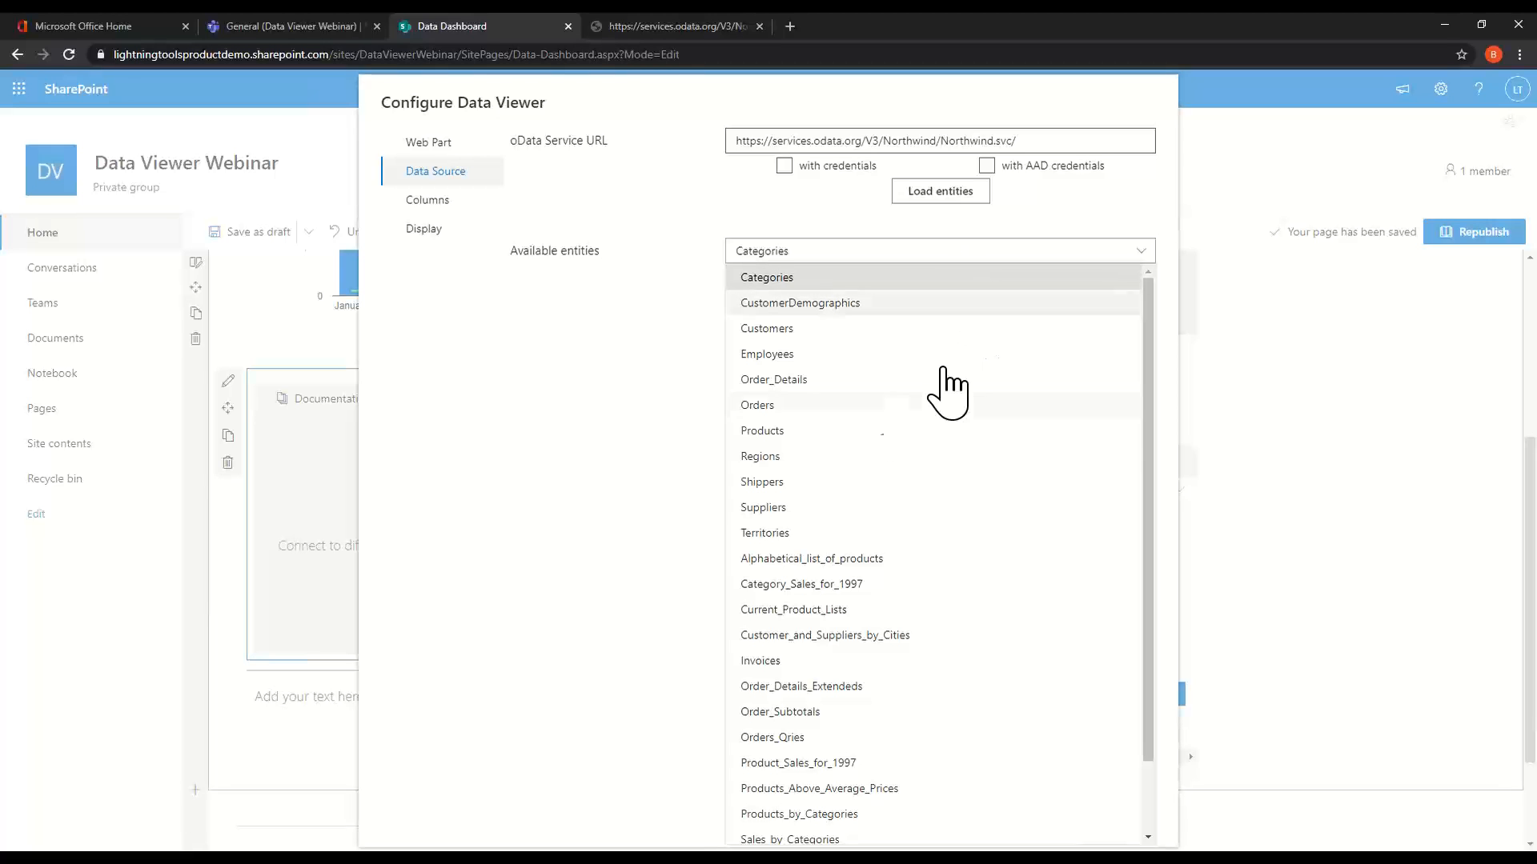
pyautogui.click(851, 432)
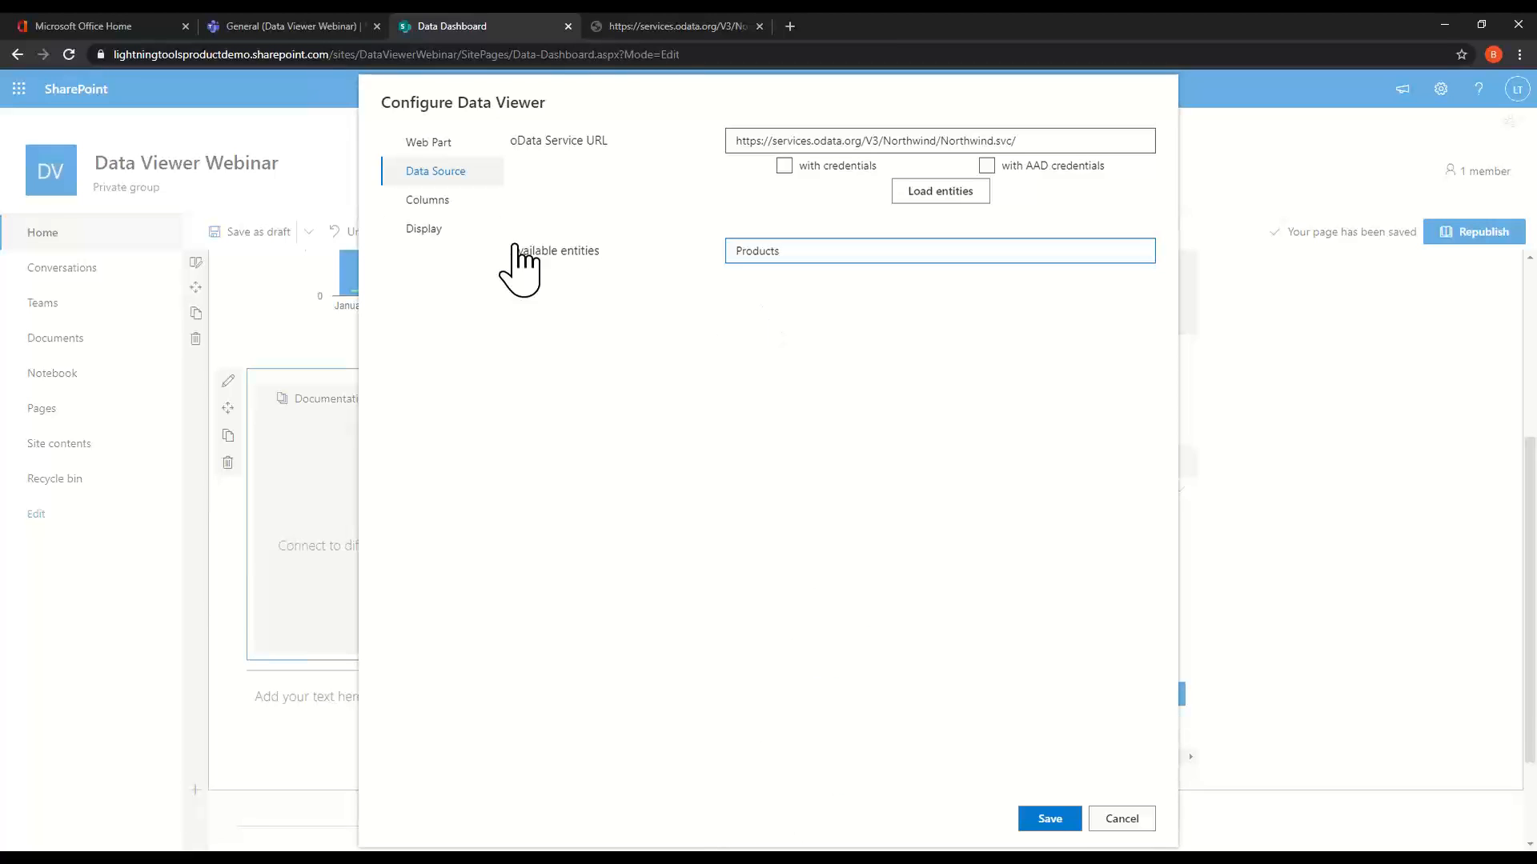
# Include the ProductName, UnitsInStock and UnitsOnOrder columns in the chart's data.
pyautogui.click(465, 210)
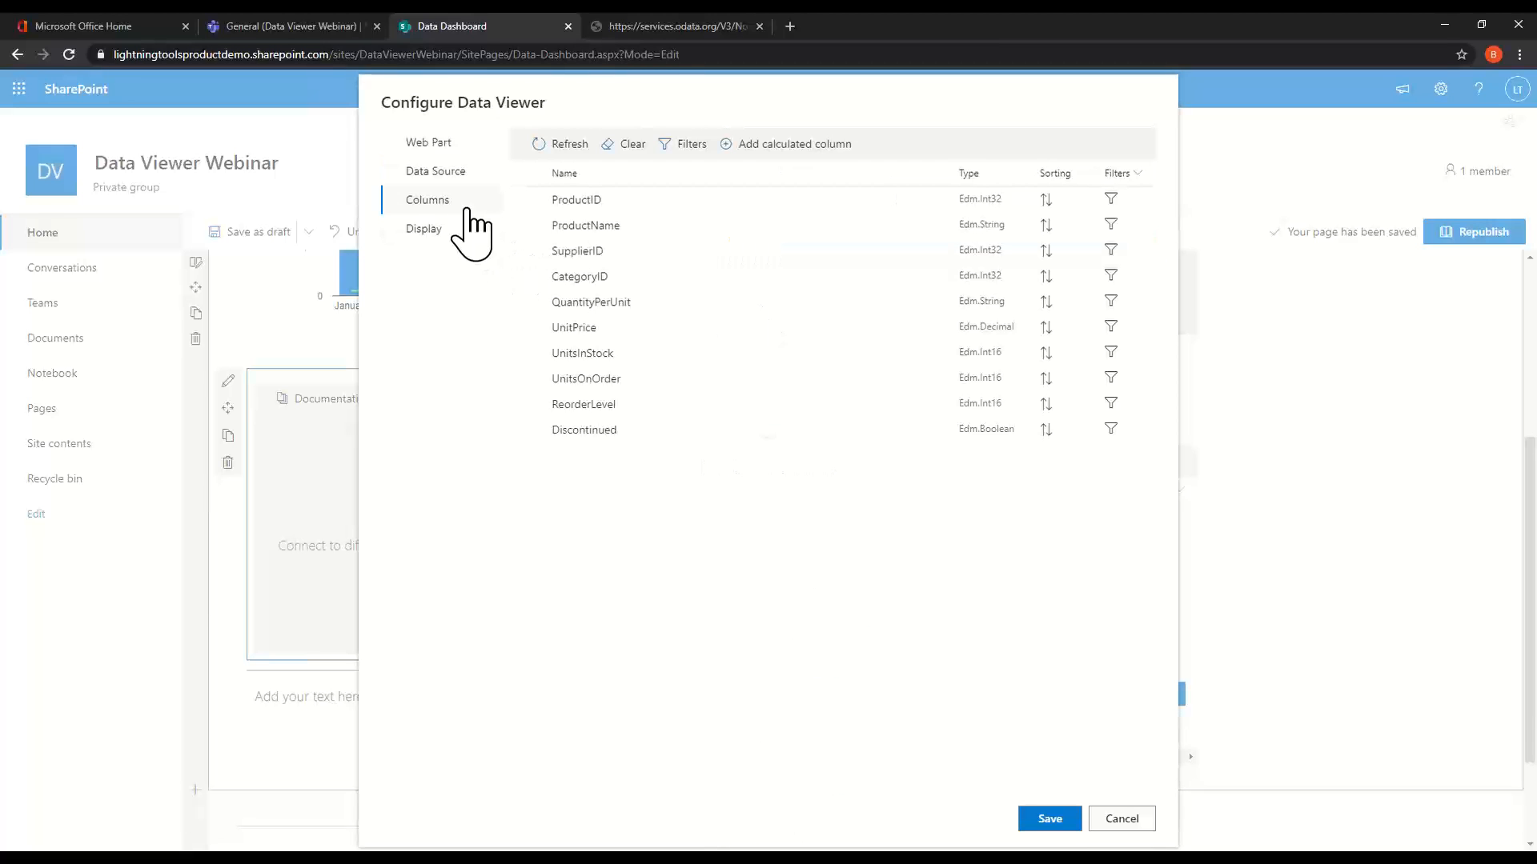
pyautogui.click(525, 225)
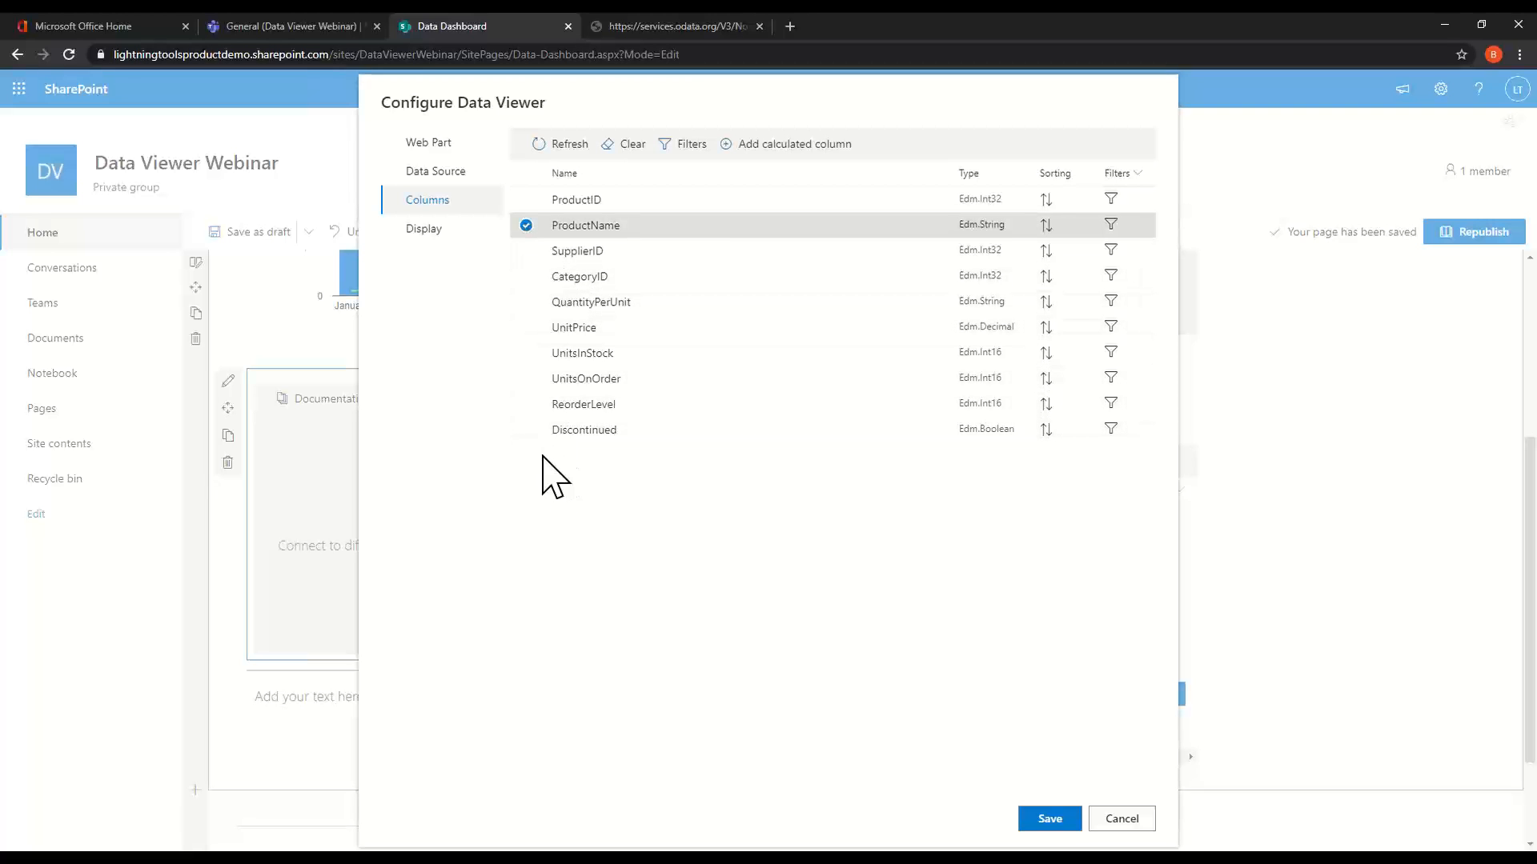
pyautogui.click(530, 353)
pyautogui.click(531, 378)
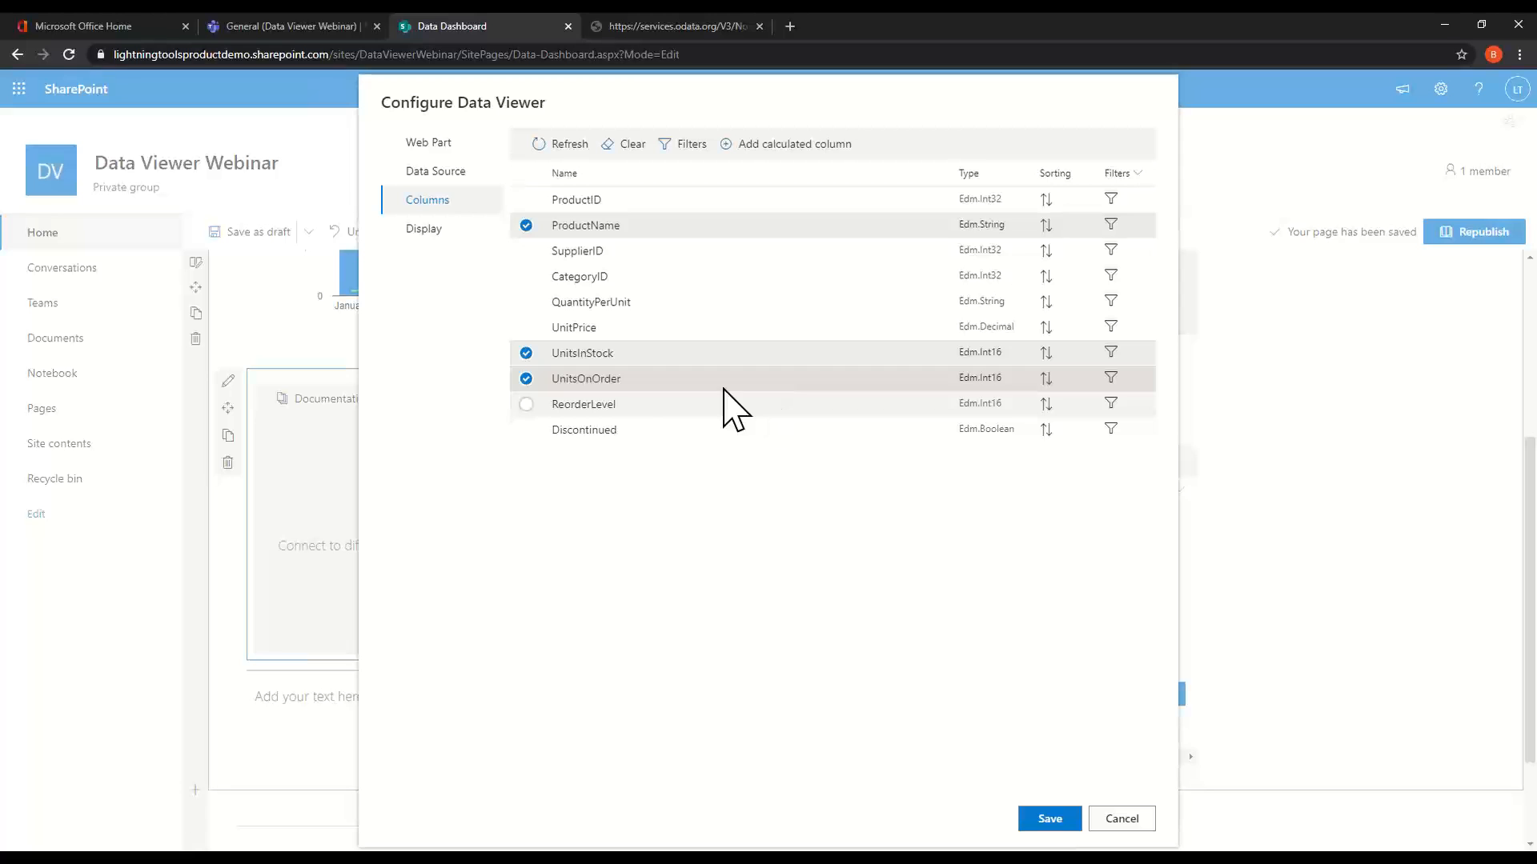
# Set the UnitsInStock series of the combo chart to the Column category type and save the series settings.
pyautogui.click(422, 232)
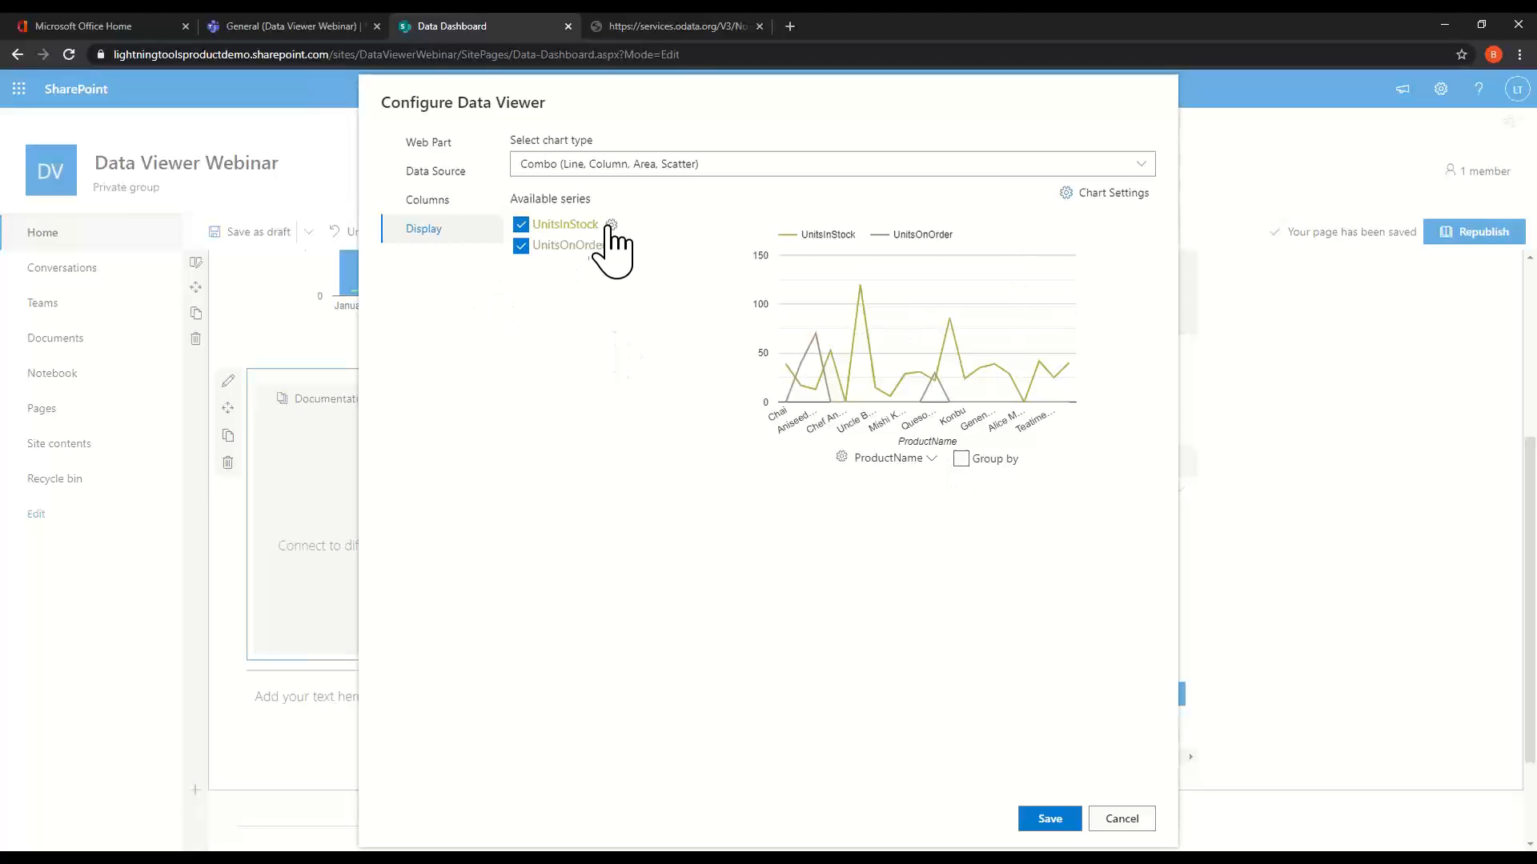
pyautogui.click(611, 225)
pyautogui.click(749, 390)
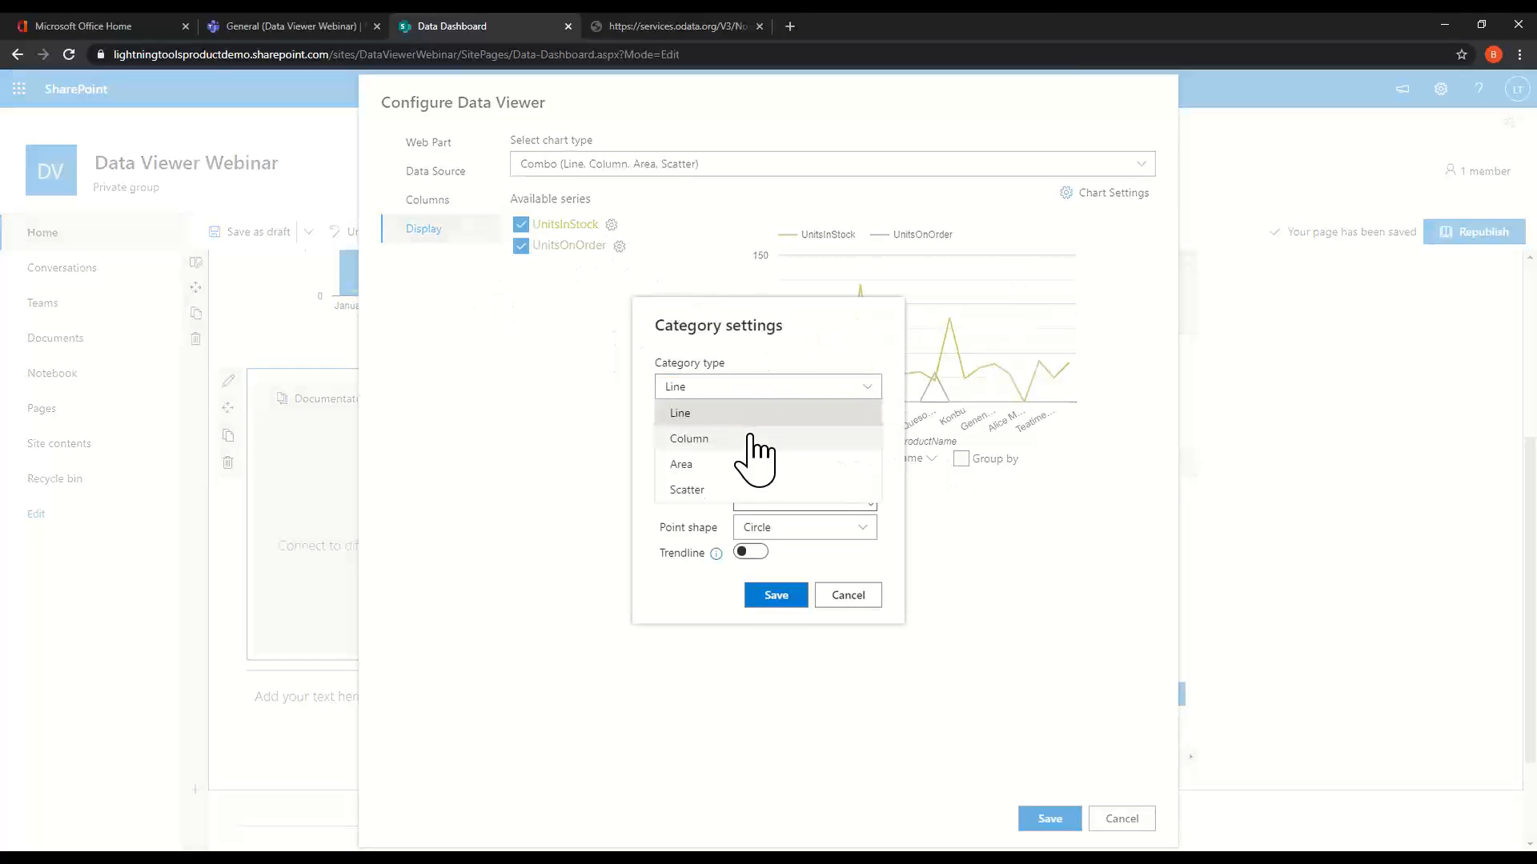
pyautogui.click(747, 440)
pyautogui.click(751, 553)
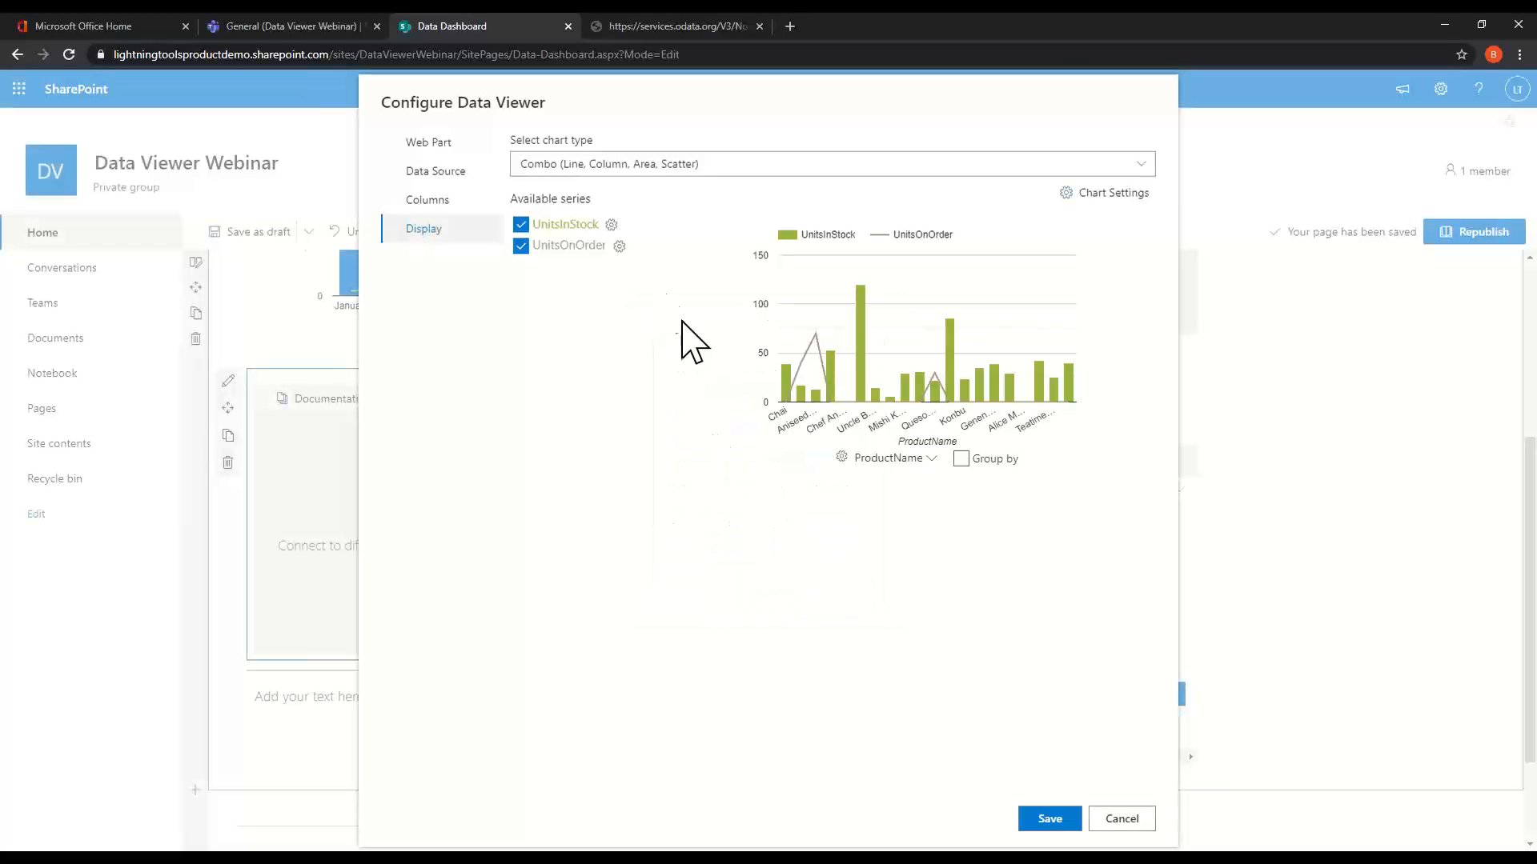
# Set the UnitsOnOrder series to the Column category type and save the series settings.
pyautogui.click(619, 246)
pyautogui.click(756, 387)
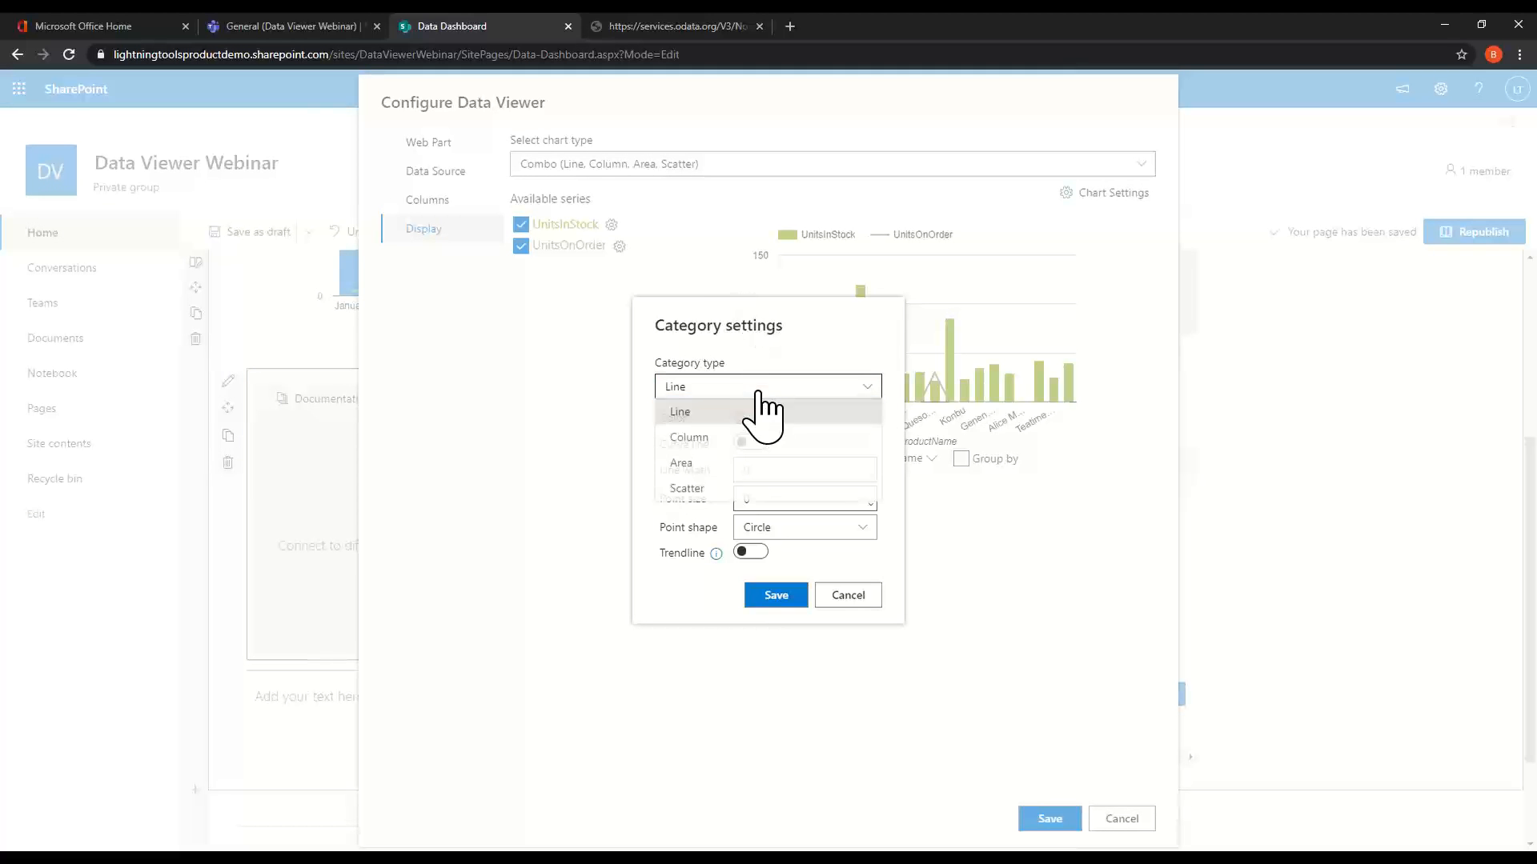
pyautogui.click(743, 440)
pyautogui.click(764, 554)
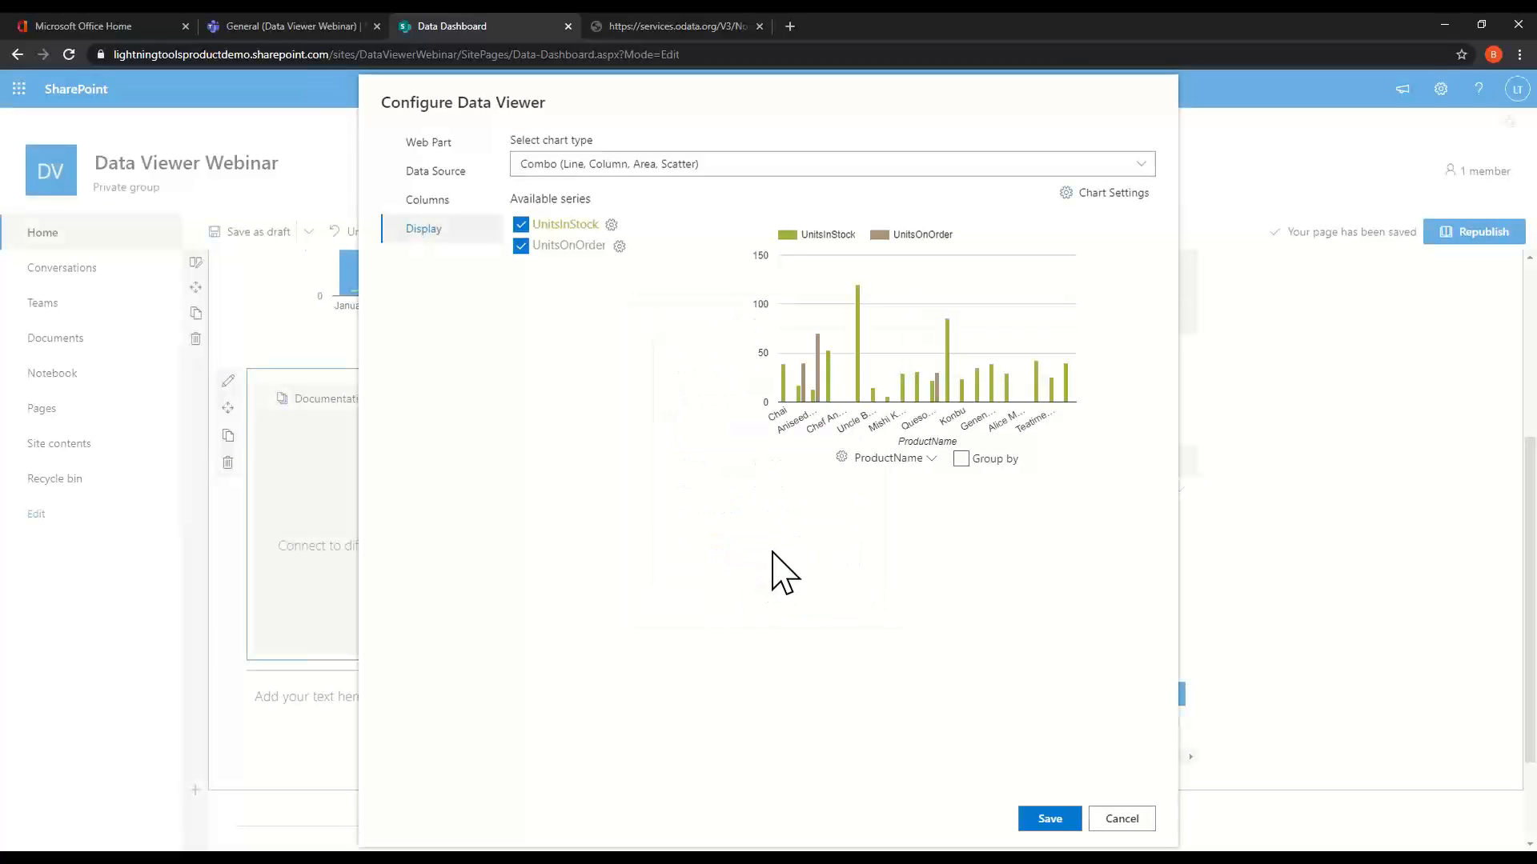
# Color the UnitsOnOrder columns with the blue theme color and save the series settings.
pyautogui.click(619, 246)
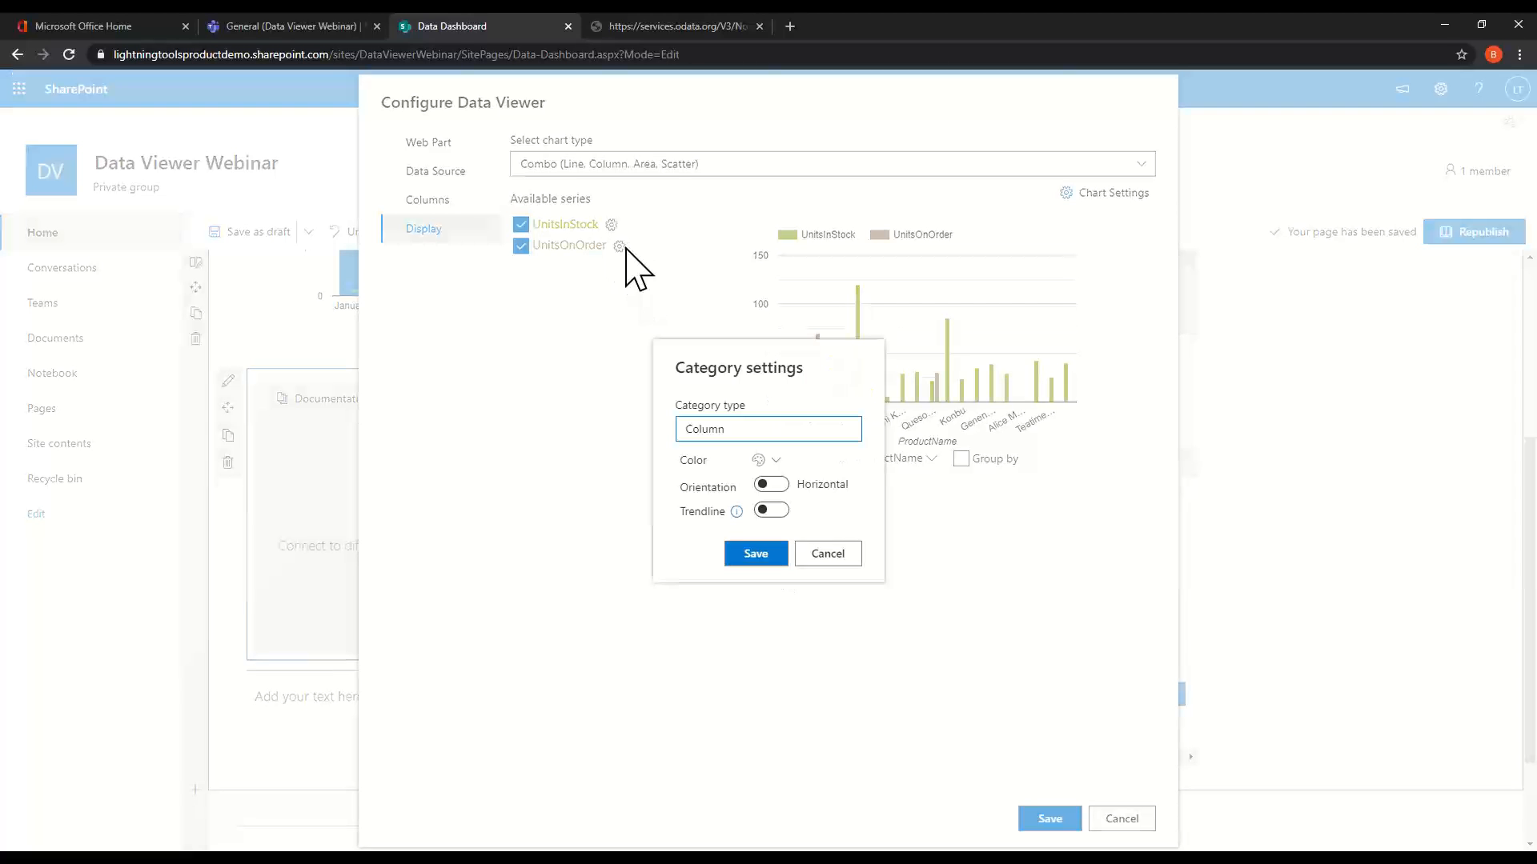
pyautogui.click(765, 460)
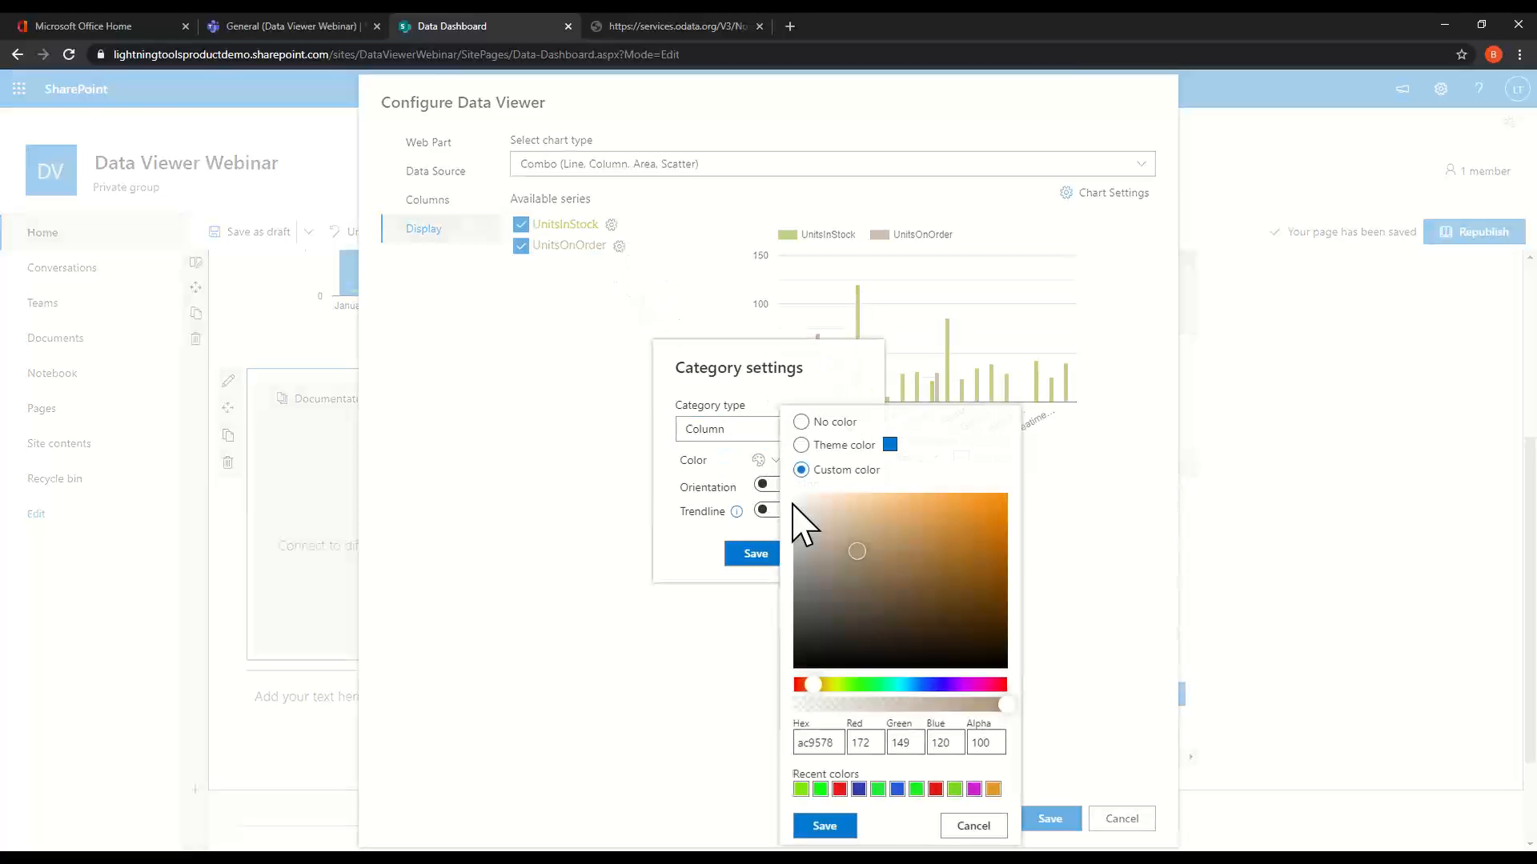
pyautogui.click(802, 446)
pyautogui.click(826, 826)
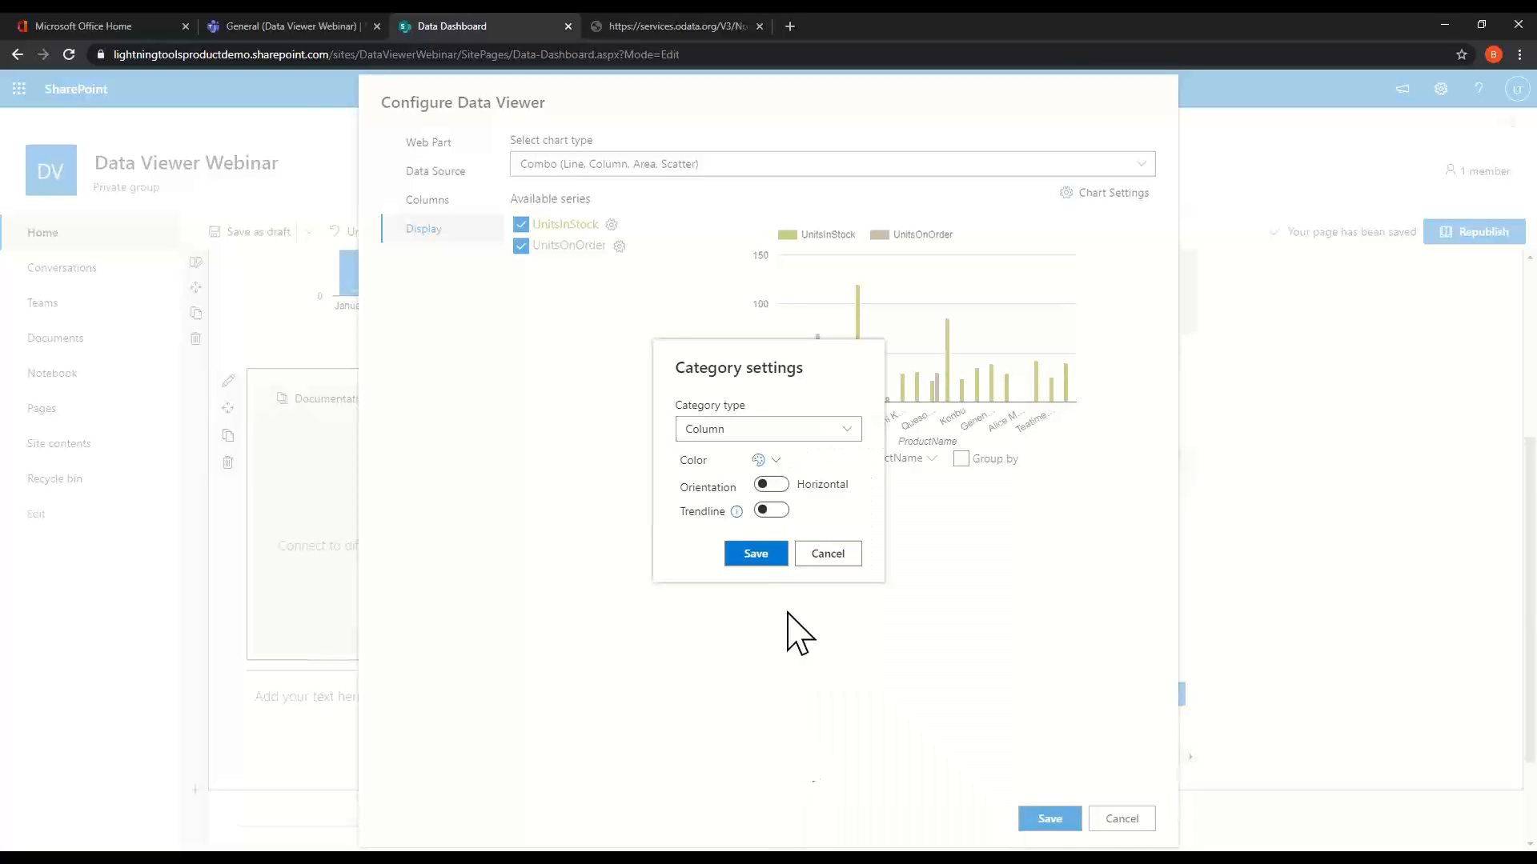
pyautogui.click(767, 555)
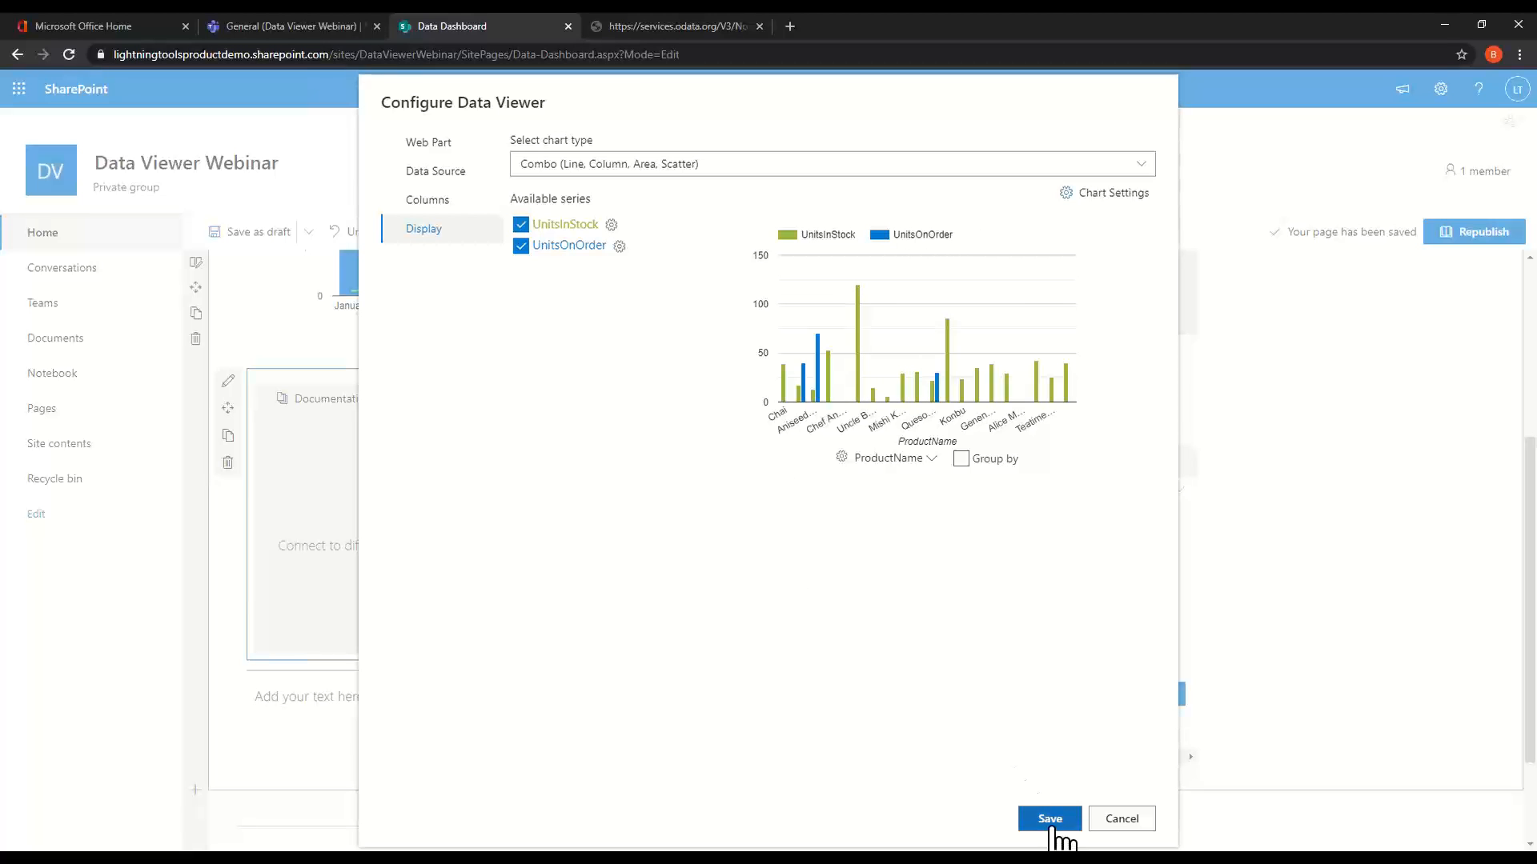
# Reopen the column settings of the Products chart.
pyautogui.click(432, 201)
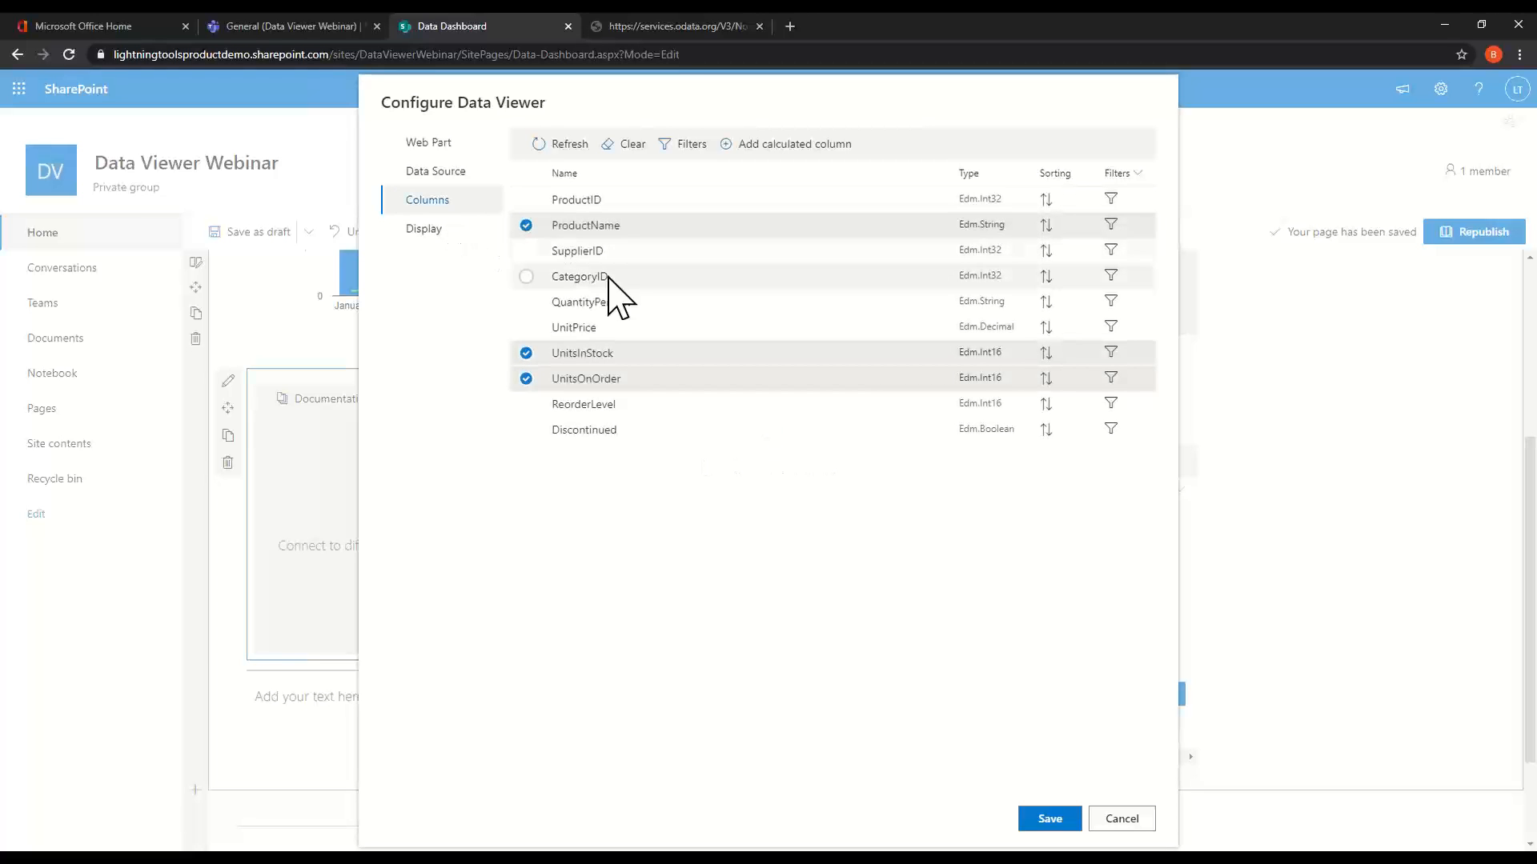
# Include the CategoryID column and filter it by the CategoryID of Lightning Data Viewer's Selected Items, saving the web part configuration.
pyautogui.click(527, 277)
pyautogui.click(1111, 277)
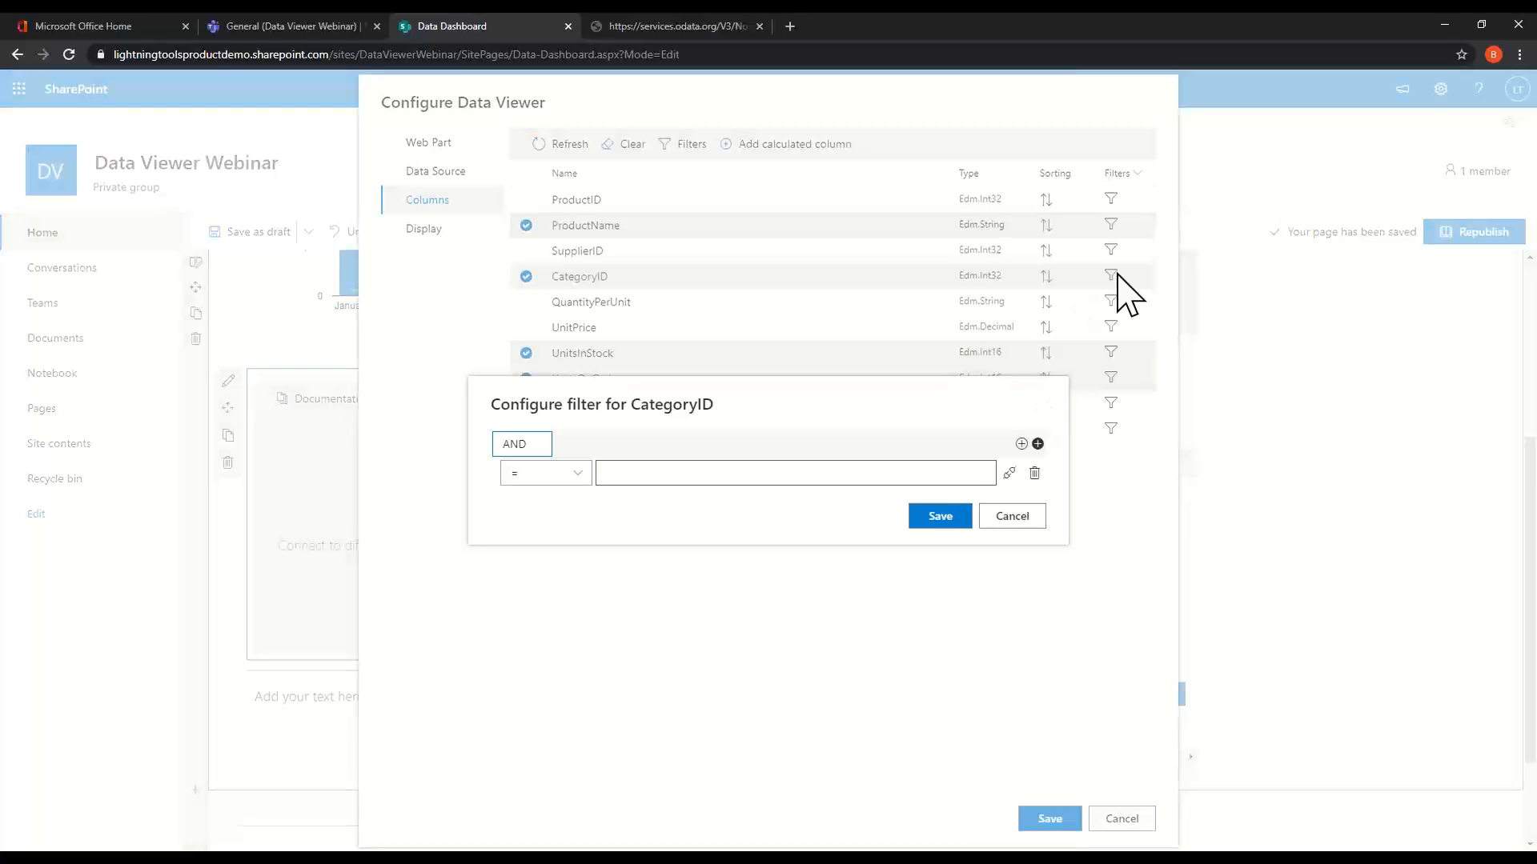
pyautogui.click(1010, 473)
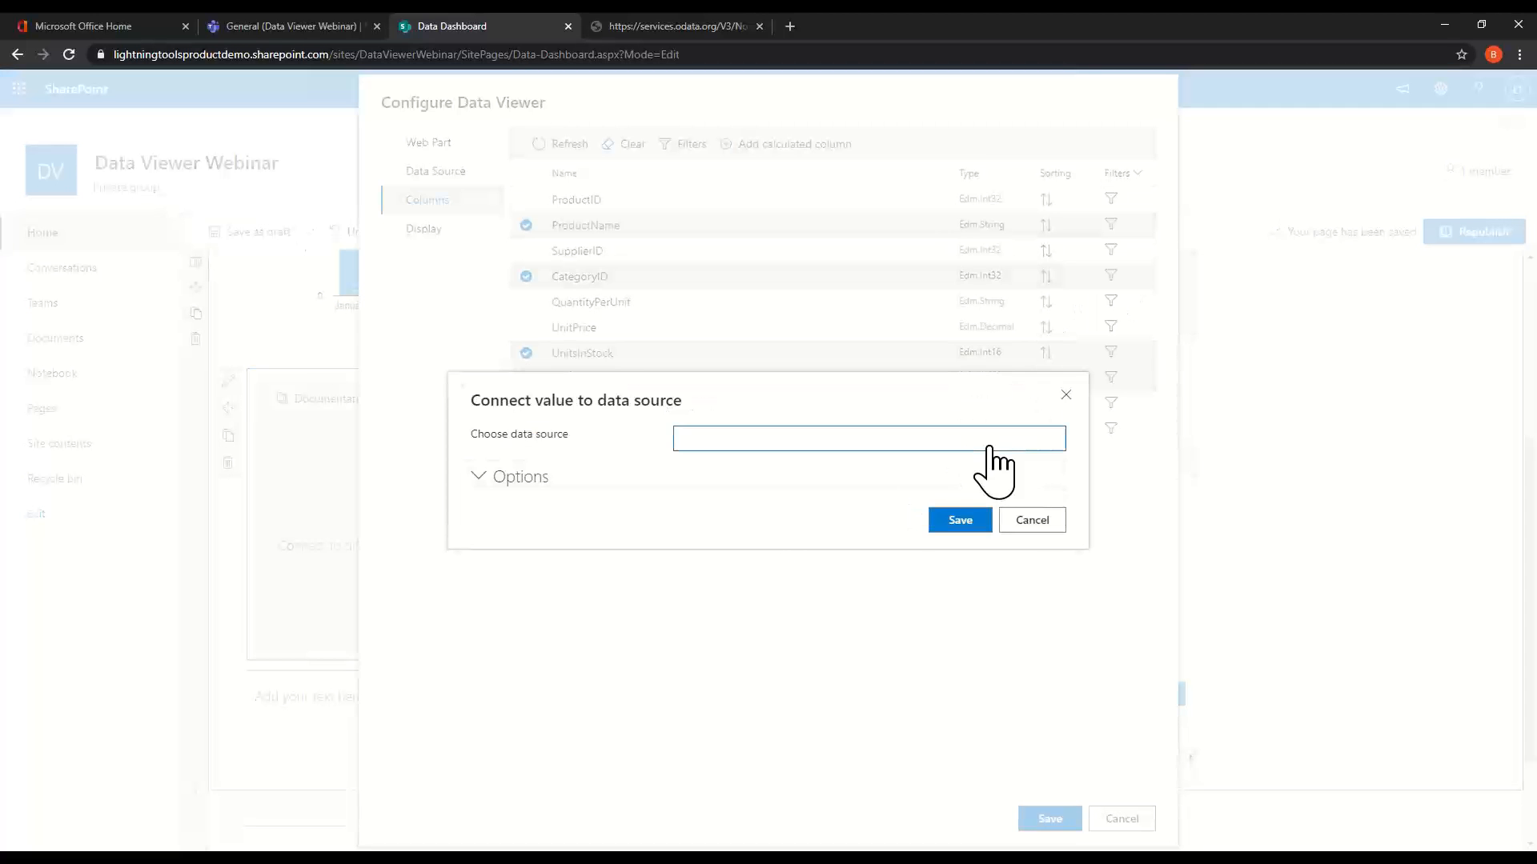
pyautogui.click(984, 439)
pyautogui.click(912, 567)
pyautogui.click(857, 454)
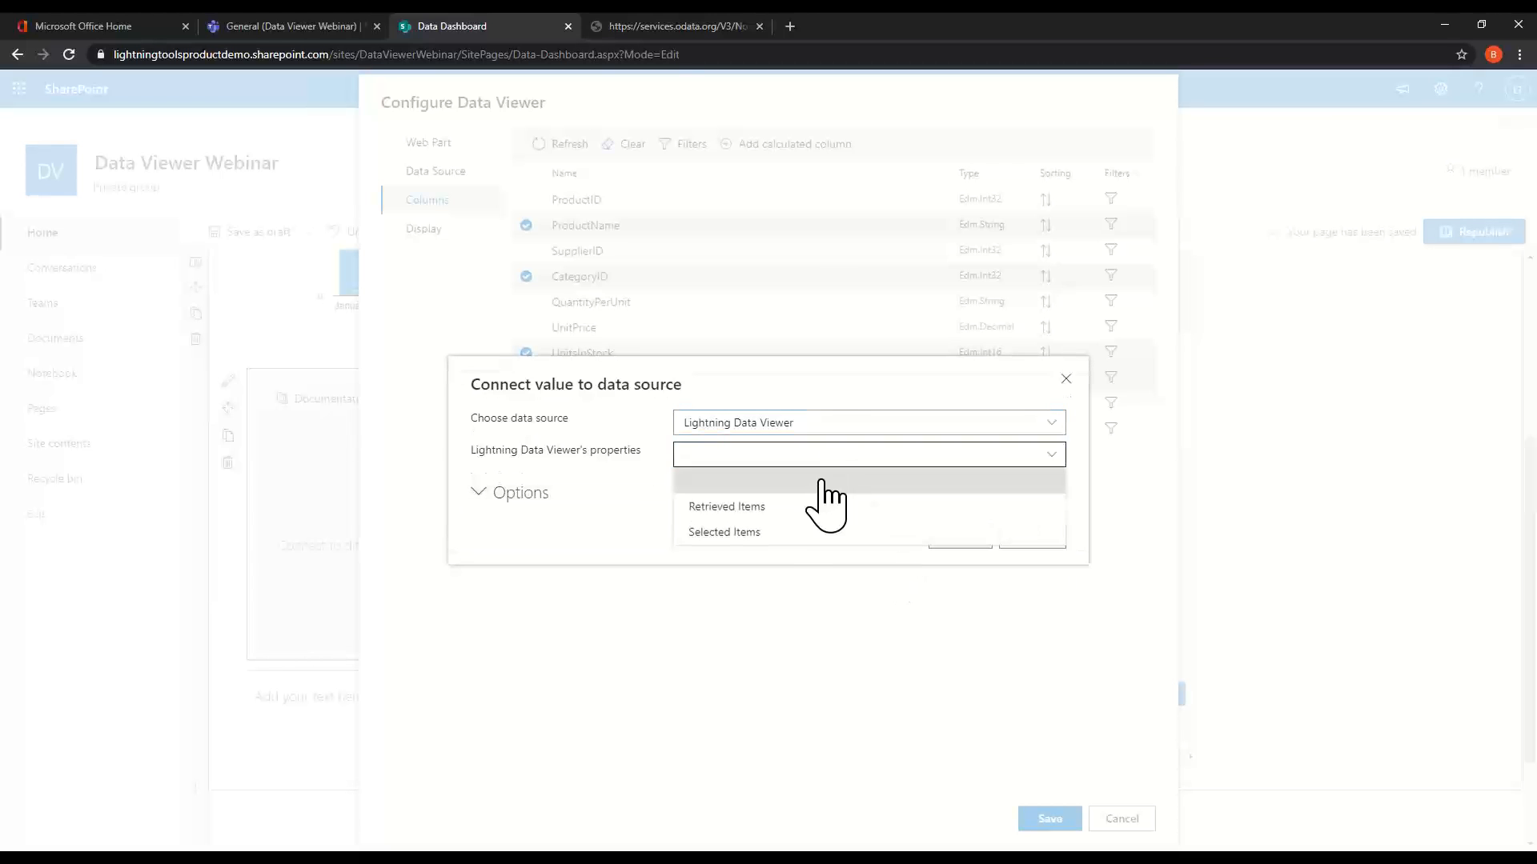
pyautogui.click(796, 531)
pyautogui.click(780, 470)
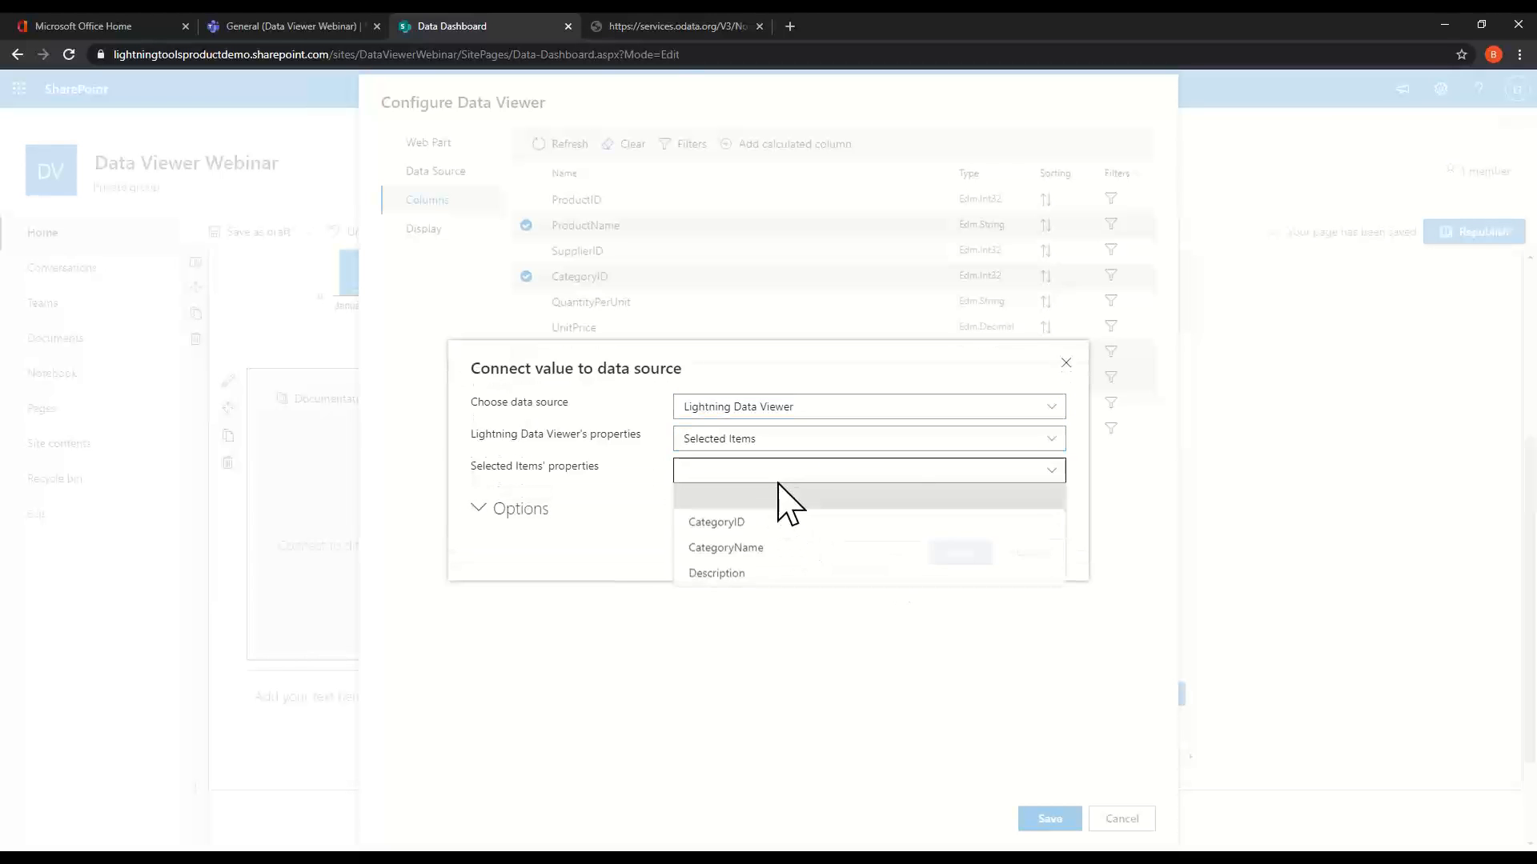
pyautogui.click(775, 523)
pyautogui.click(970, 554)
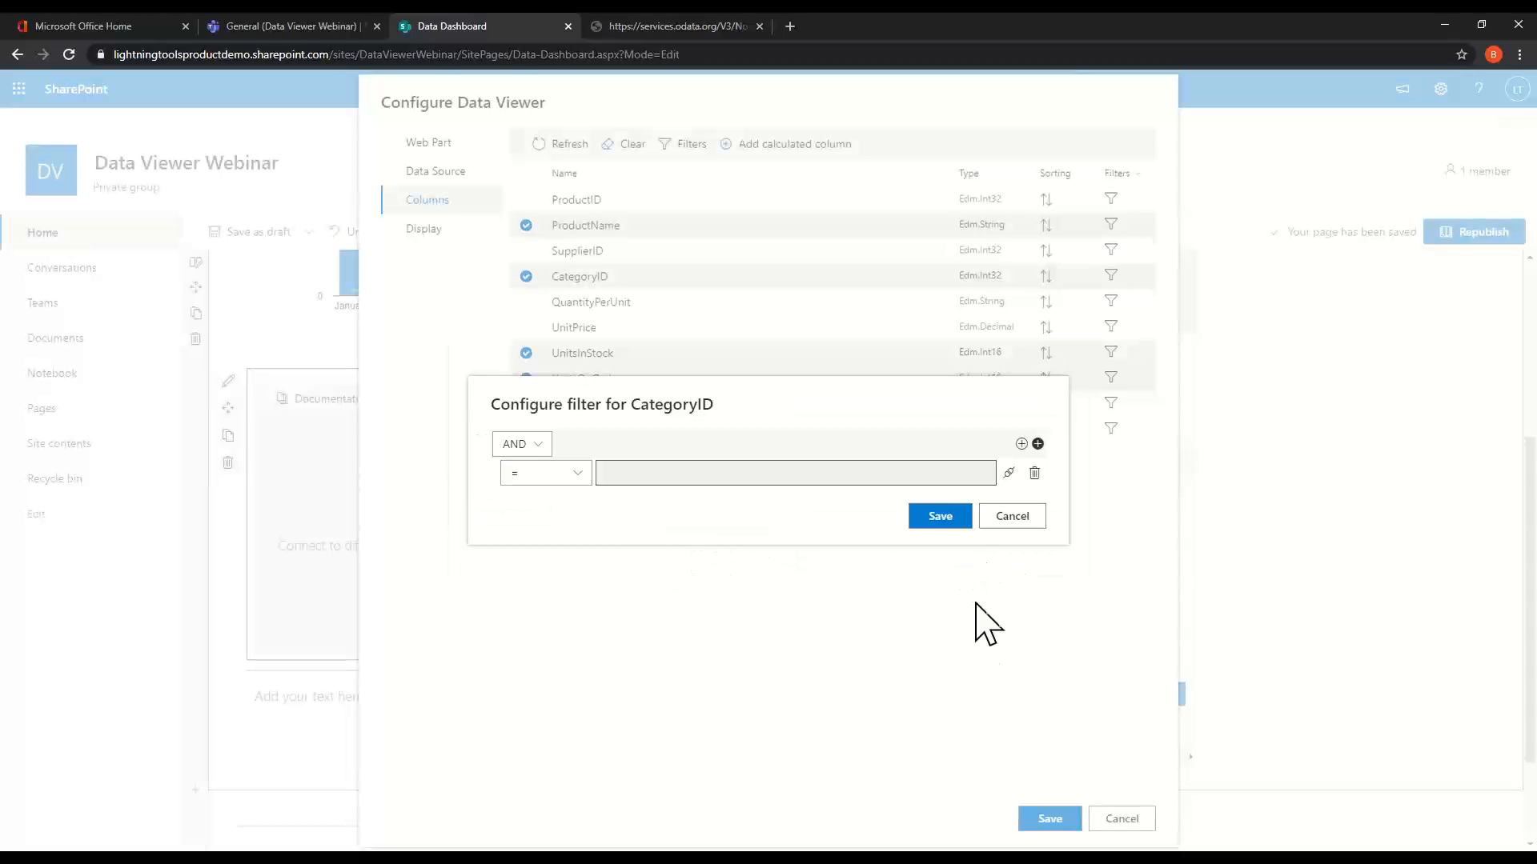
pyautogui.click(950, 533)
pyautogui.click(1045, 818)
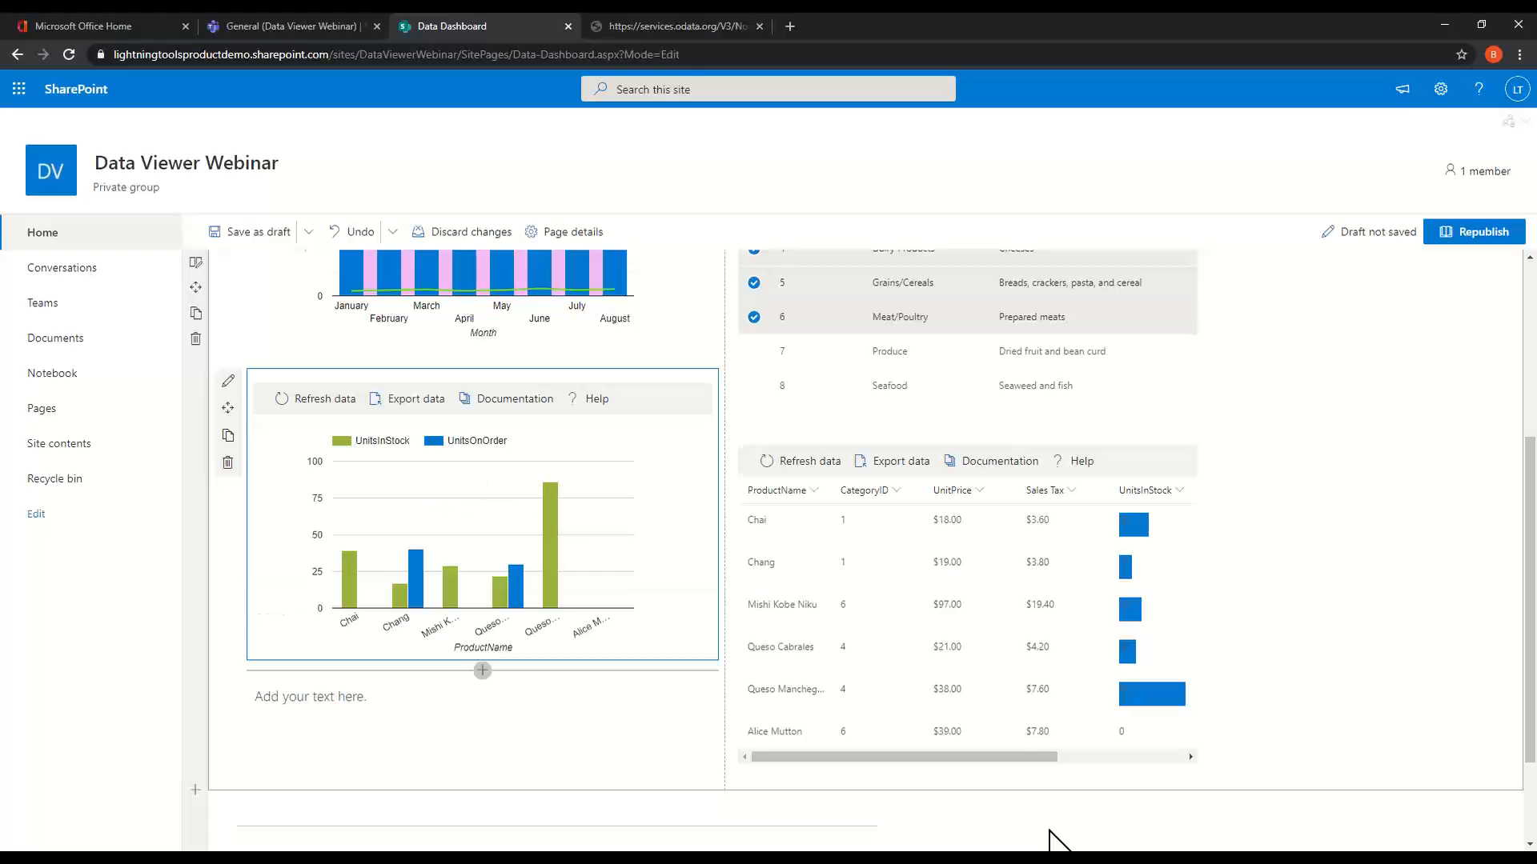
# Deselect Grains/Cereals, Meat/Poultry and Dairy Products in the category grid and view the linked chart and product grid.
pyautogui.scroll(2, 896, 574)
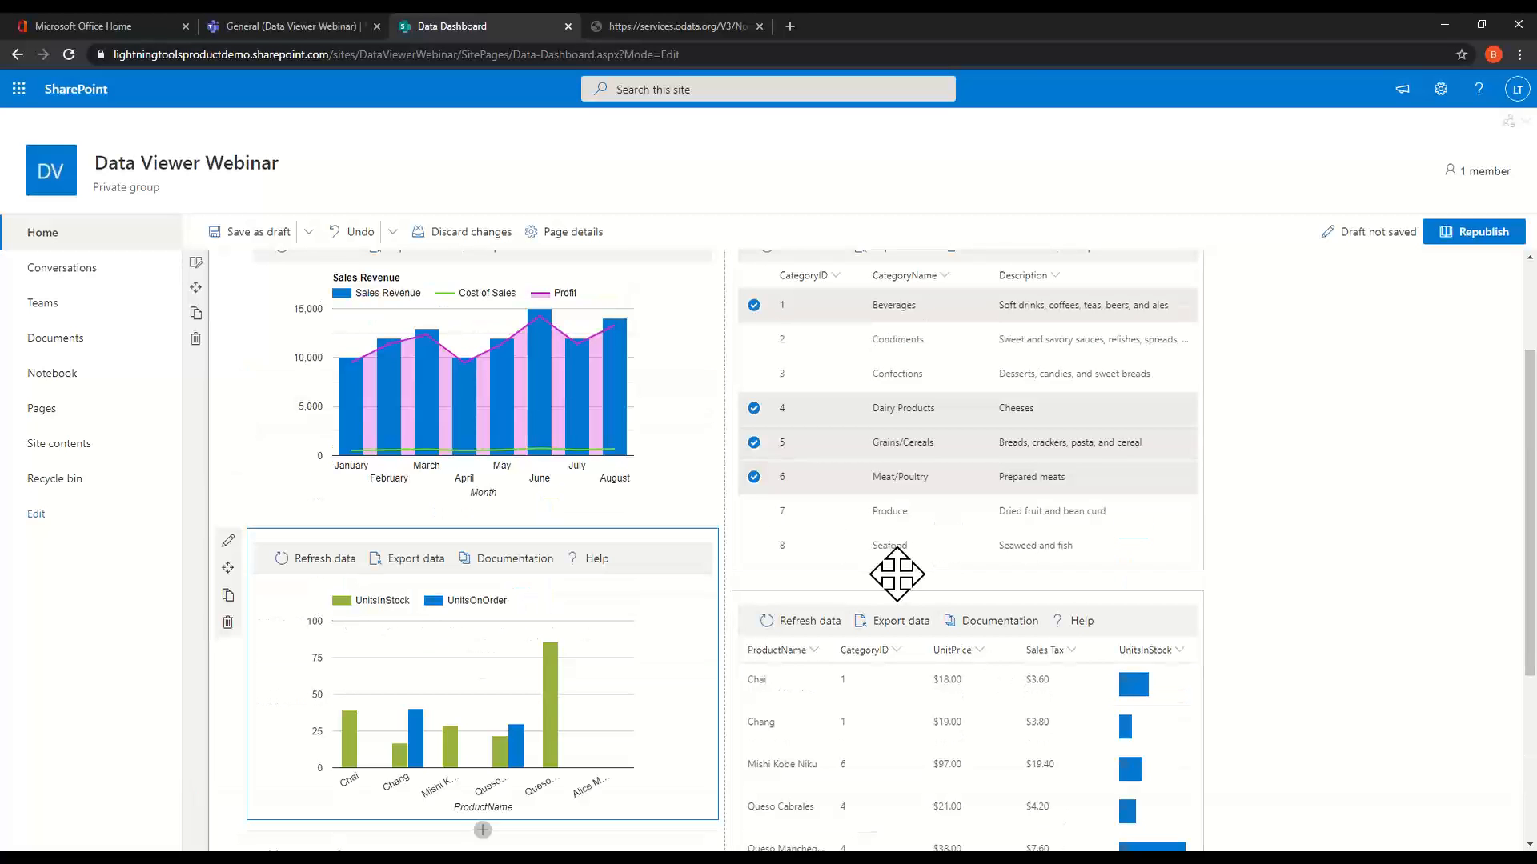
pyautogui.click(755, 478)
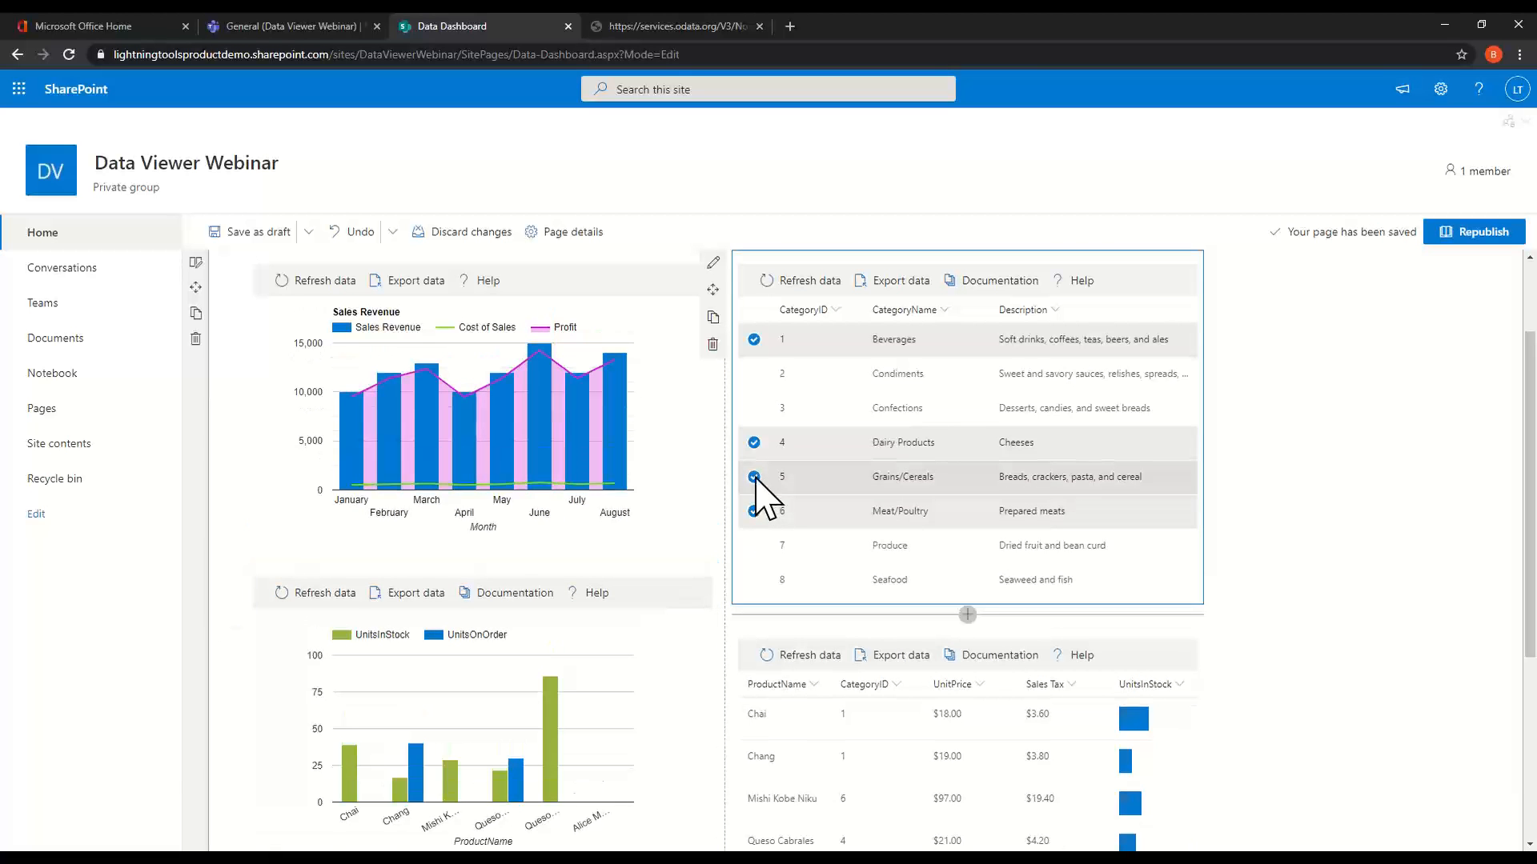
pyautogui.click(755, 478)
pyautogui.click(755, 512)
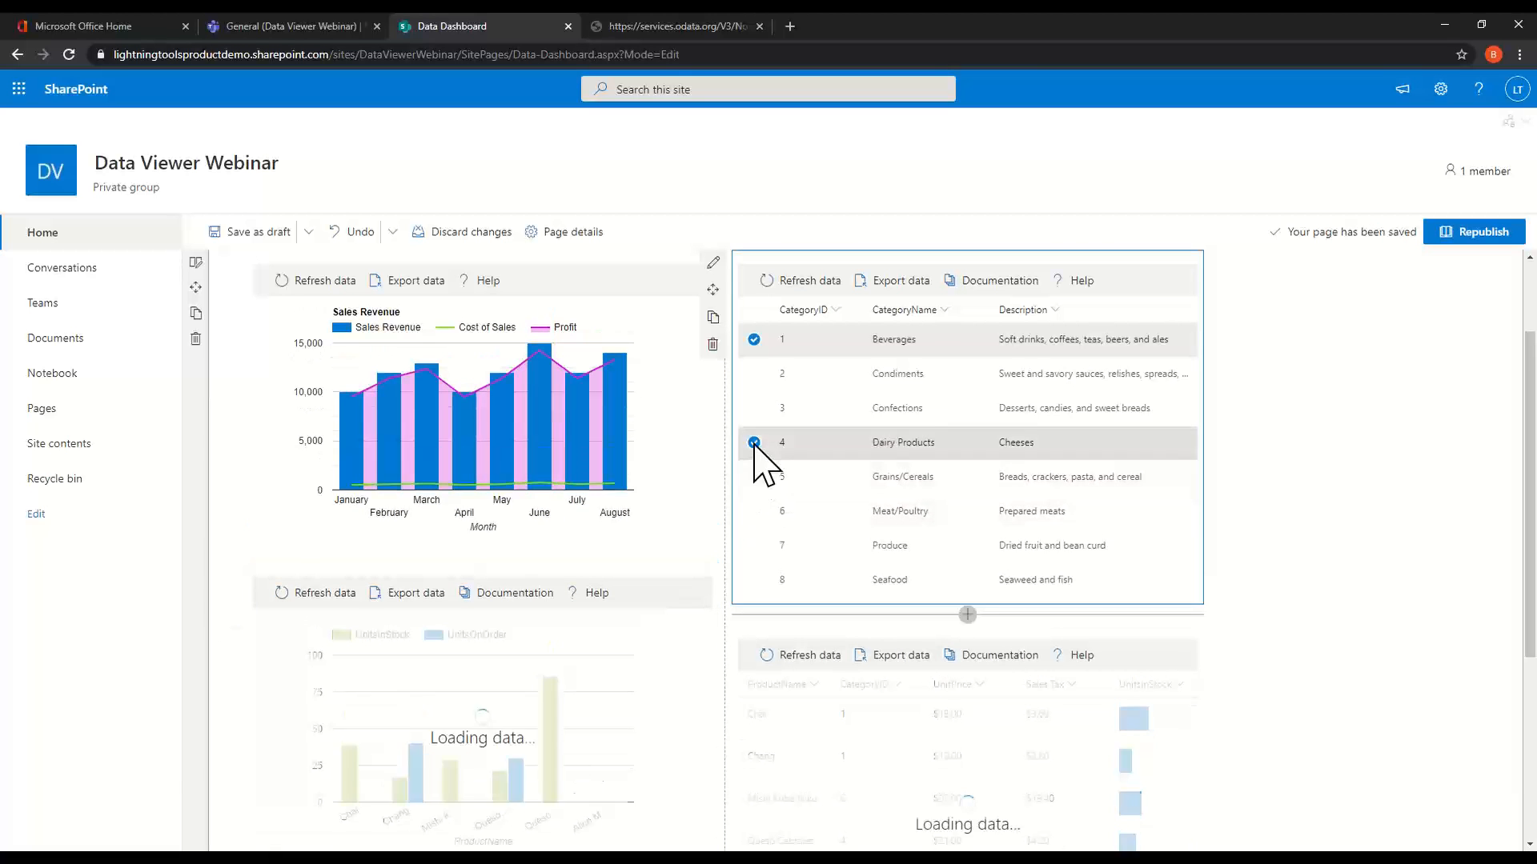
pyautogui.click(754, 445)
pyautogui.scroll(-3, 1365, 679)
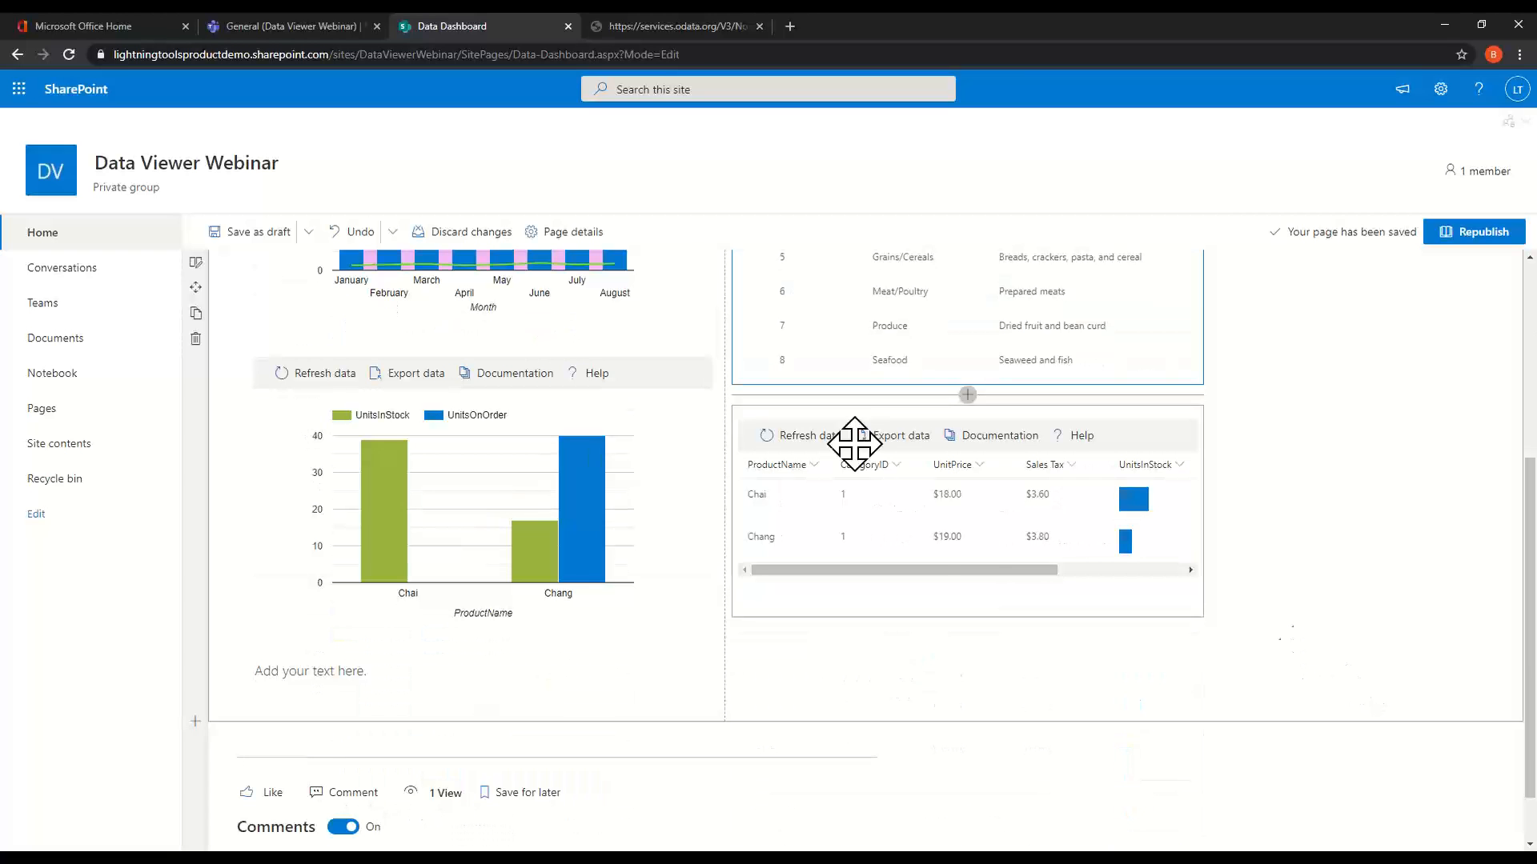
# Add Condiments and Confections to the category selection and check the connected stock chart and product grid.
pyautogui.scroll(2, 898, 565)
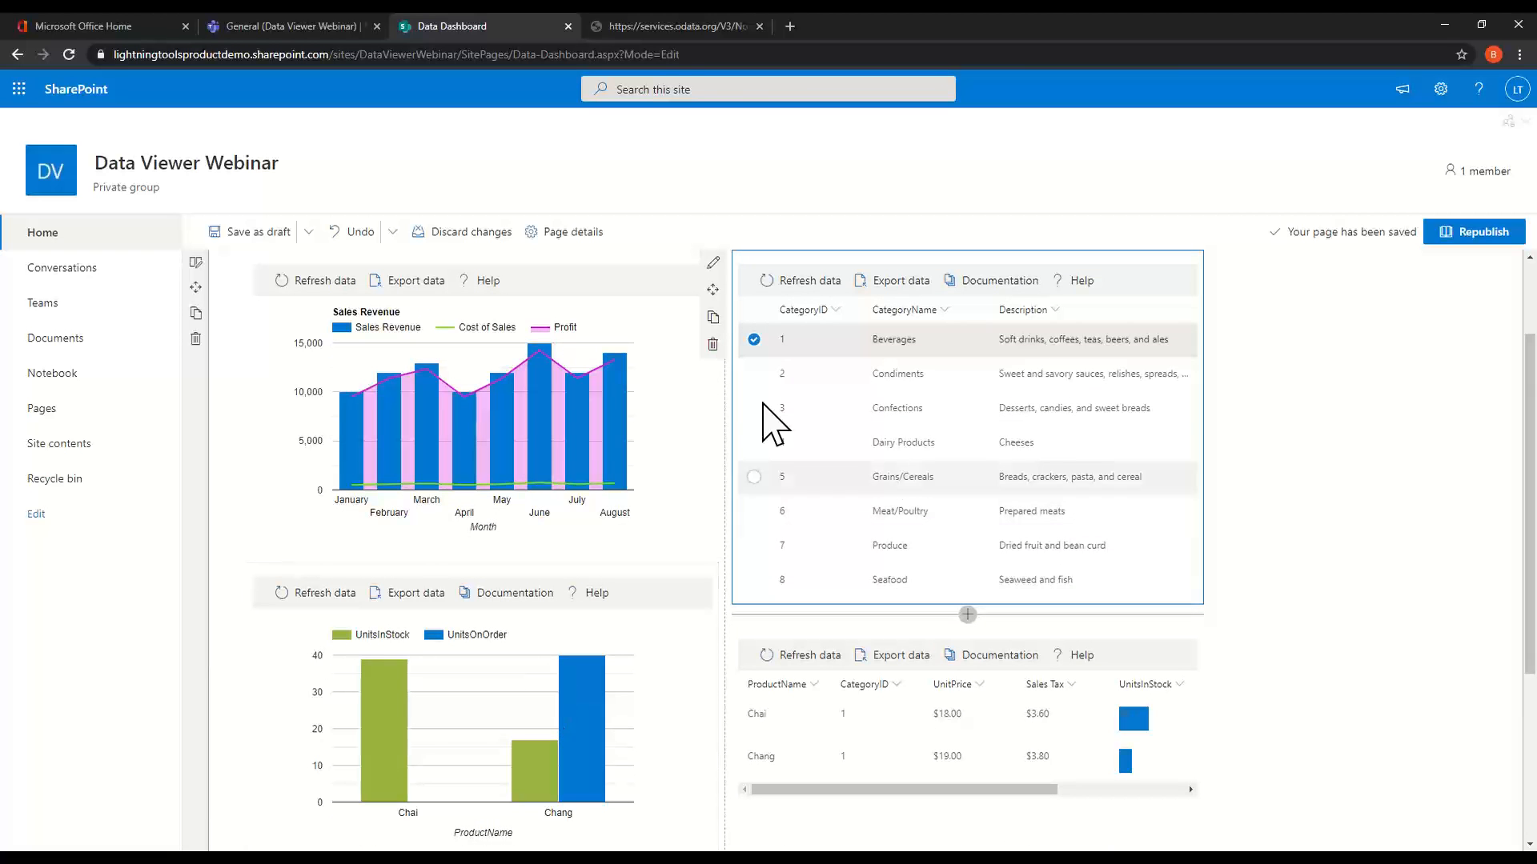
pyautogui.click(754, 373)
pyautogui.click(755, 408)
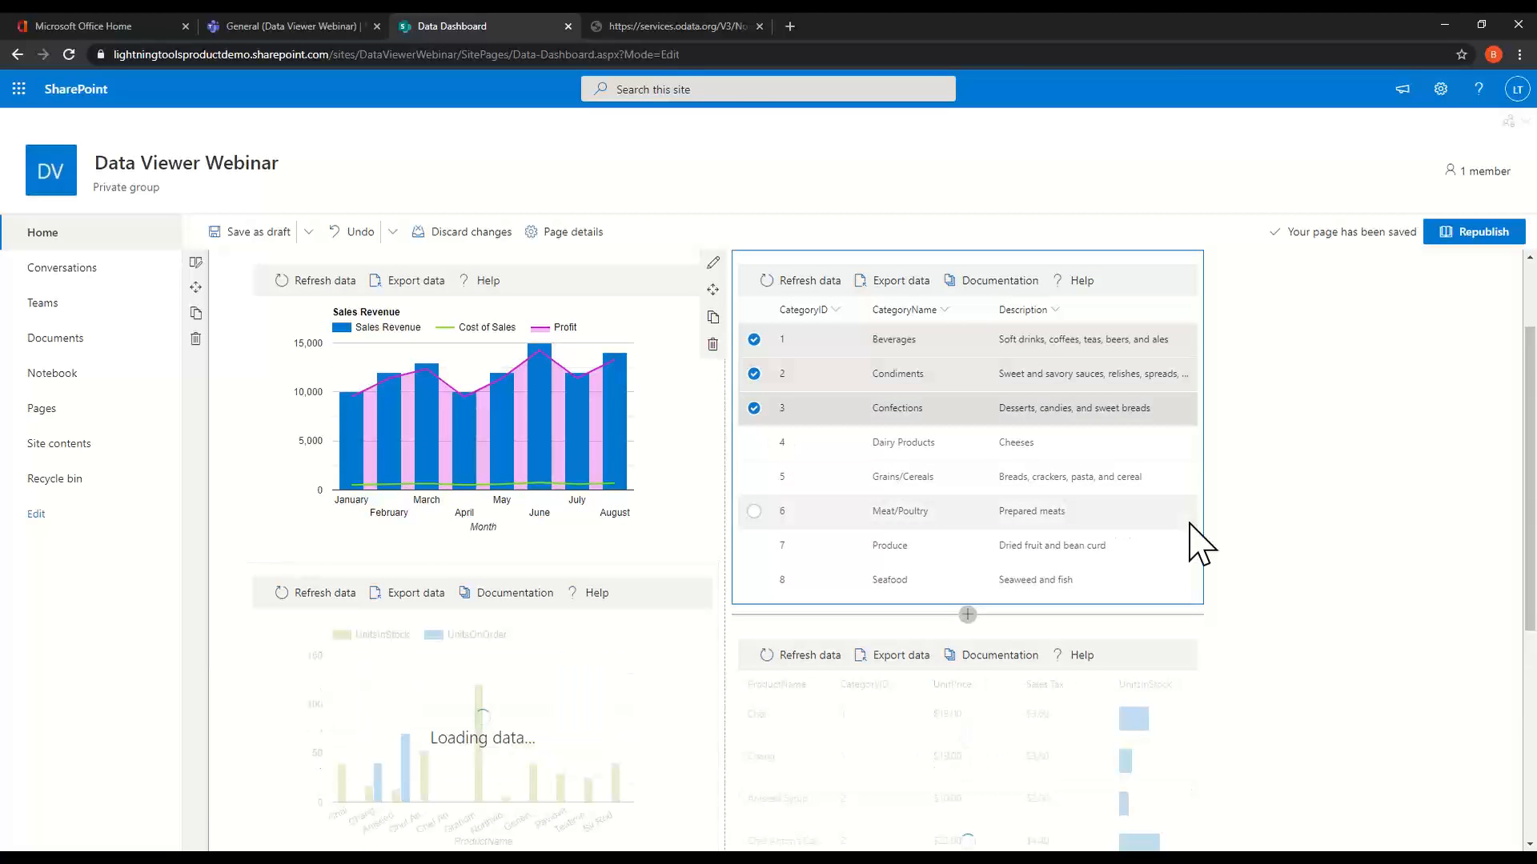
pyautogui.scroll(-1, 1288, 580)
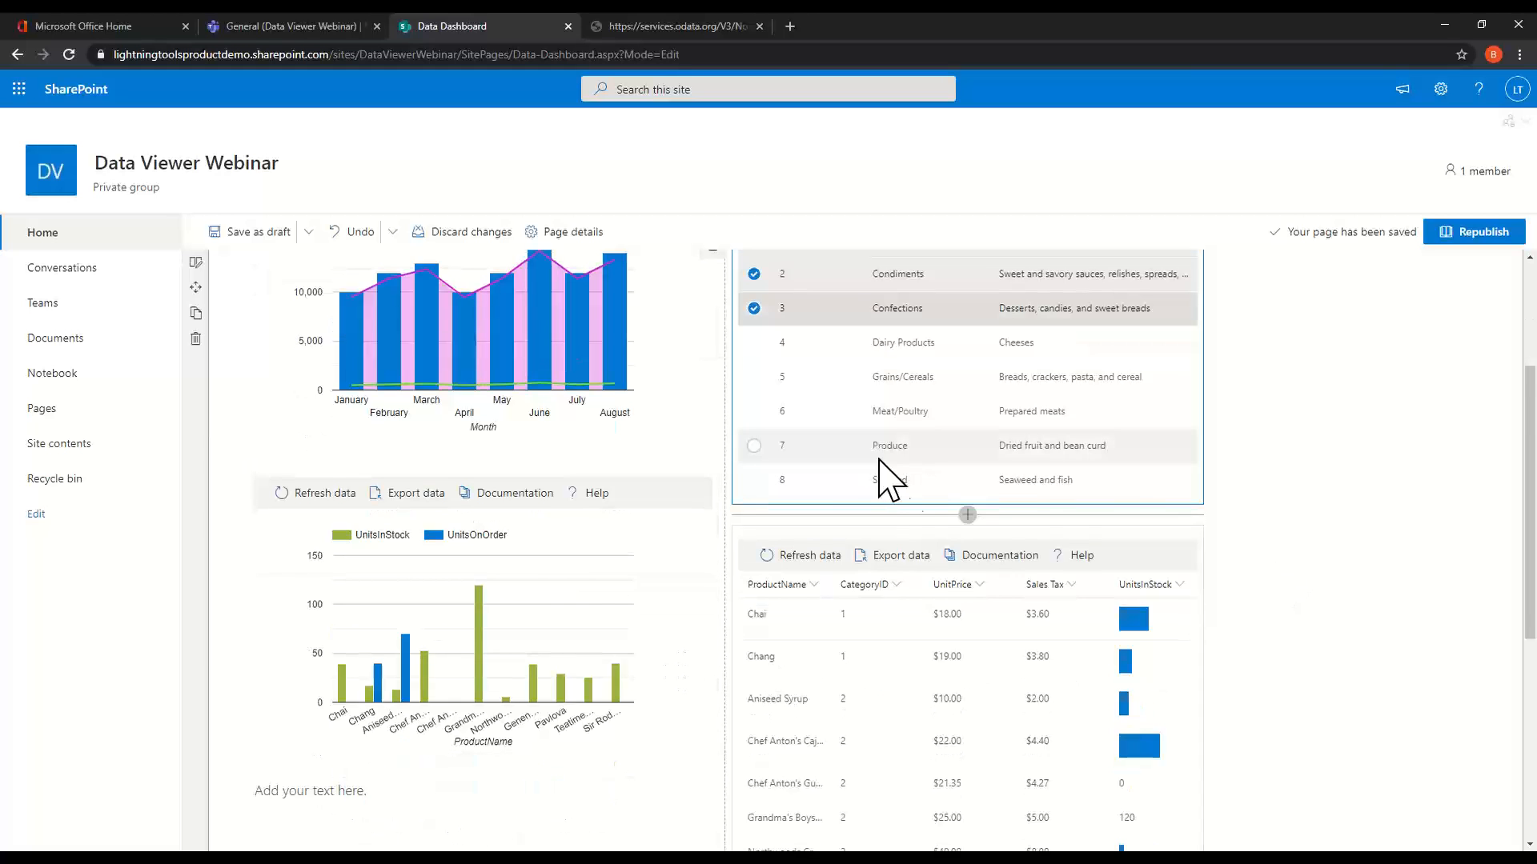
pyautogui.scroll(-1, 888, 480)
pyautogui.scroll(4, 892, 493)
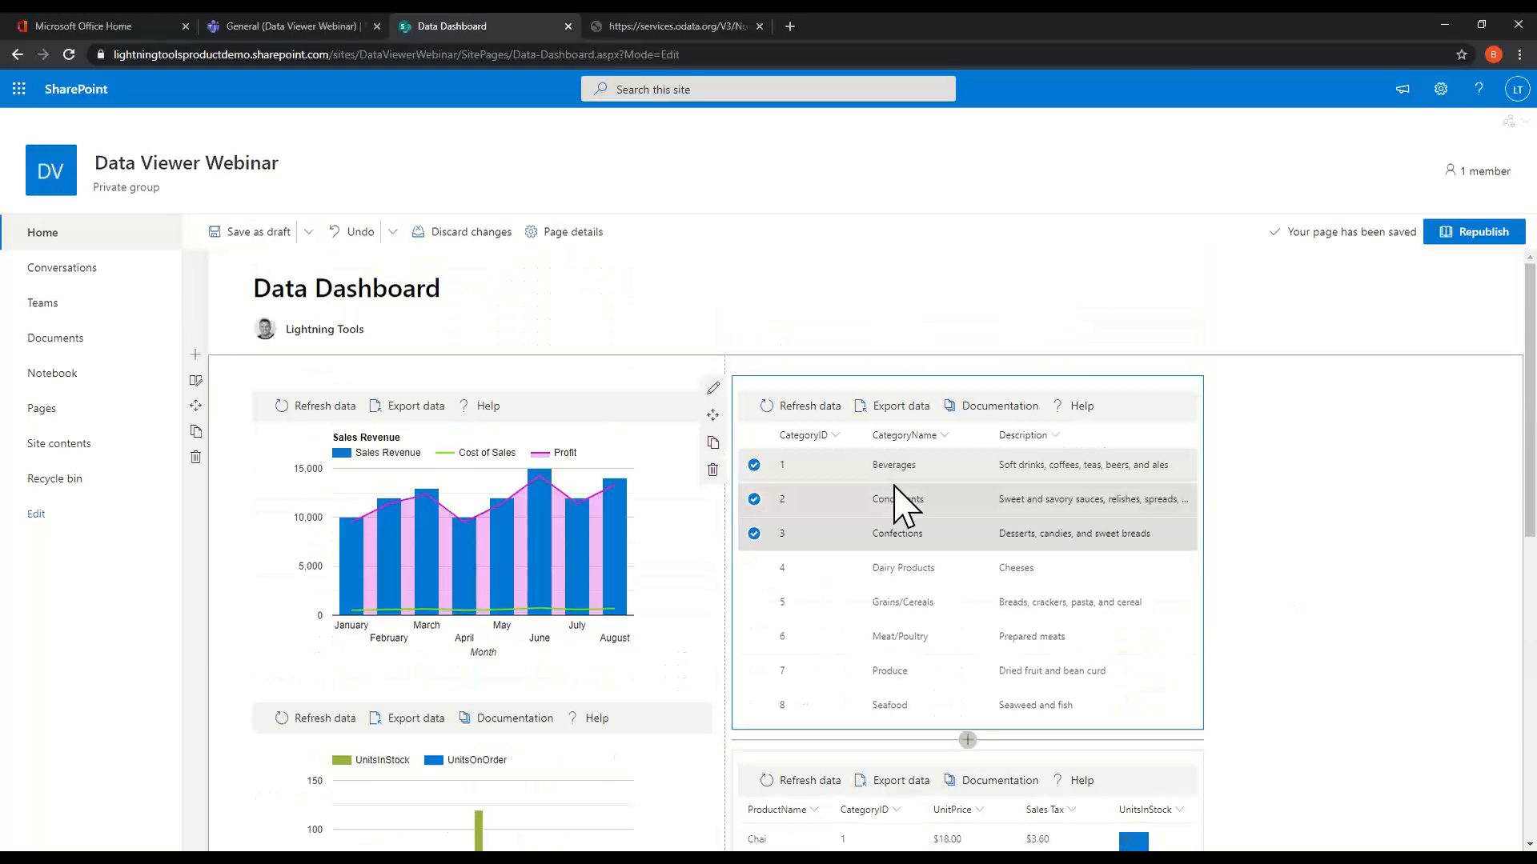
# Add a Lightning Data Viewer web part below the UnitsInStock and UnitsOnOrder chart.
pyautogui.click(1374, 504)
pyautogui.scroll(-4, 1202, 529)
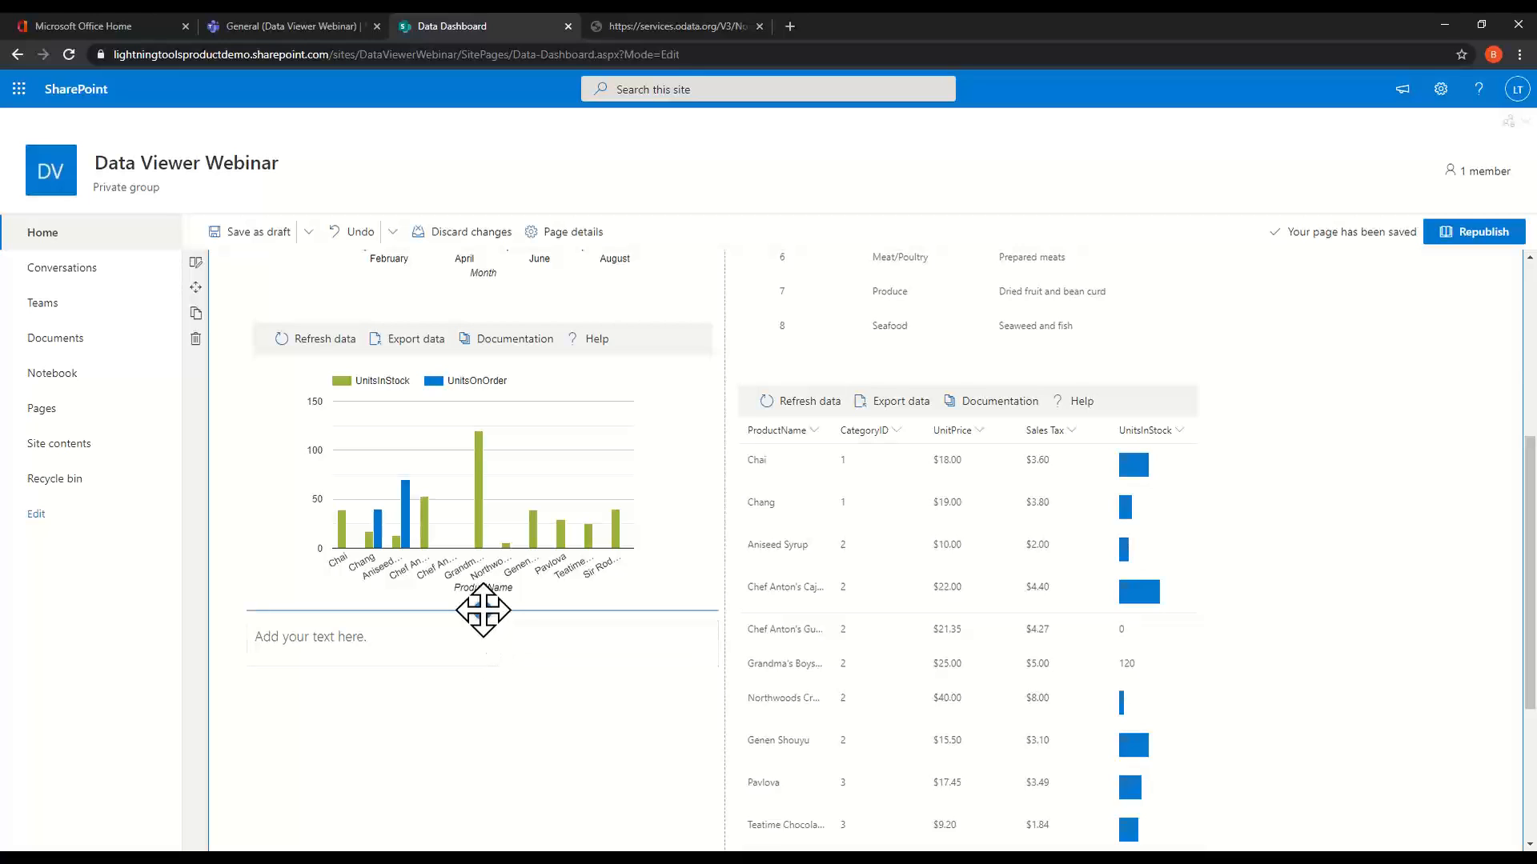
pyautogui.click(481, 596)
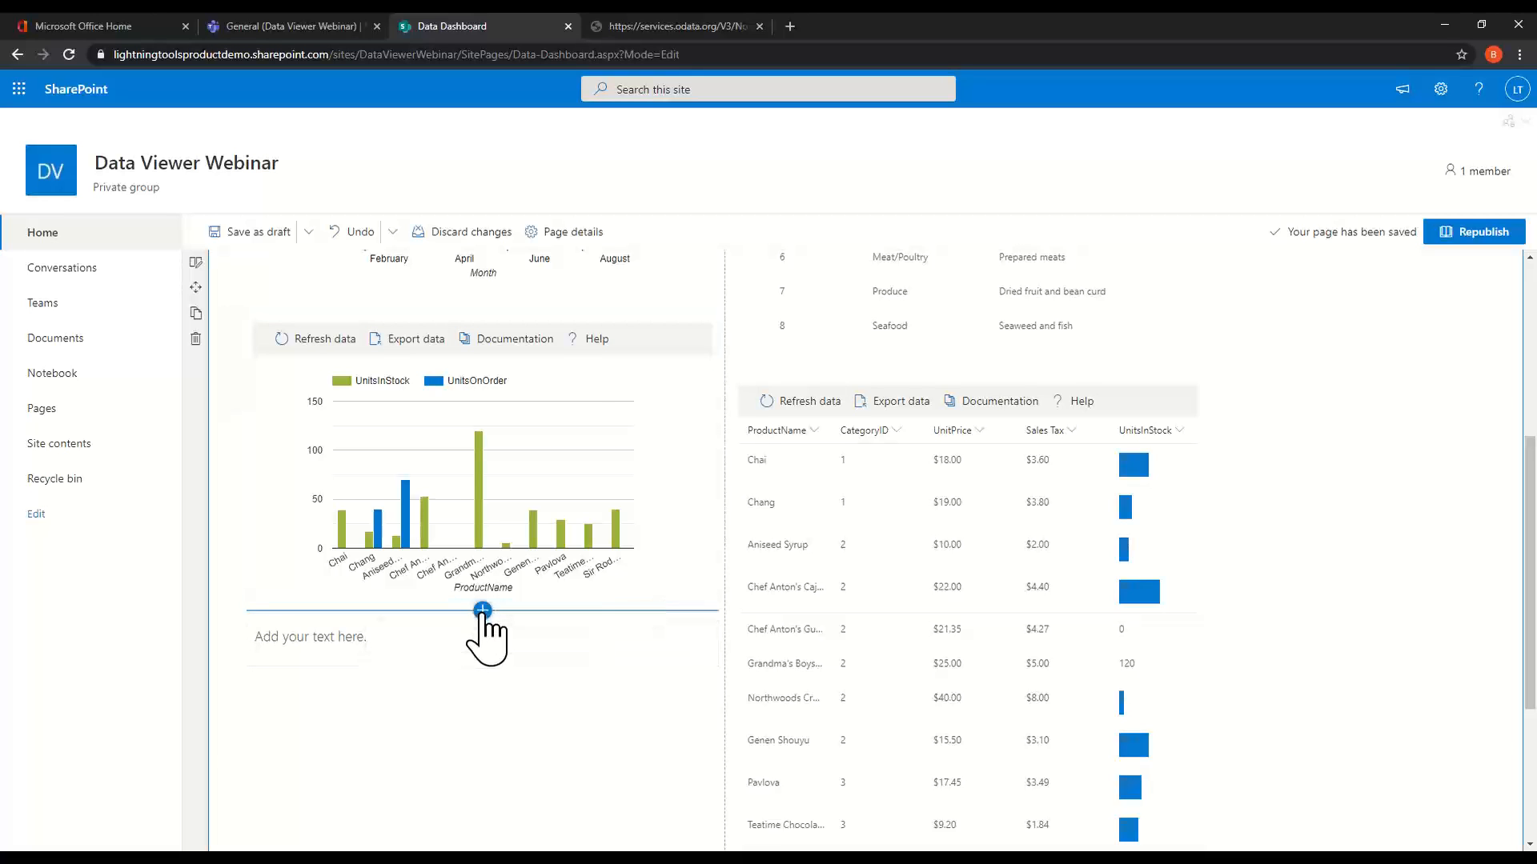
pyautogui.click(482, 612)
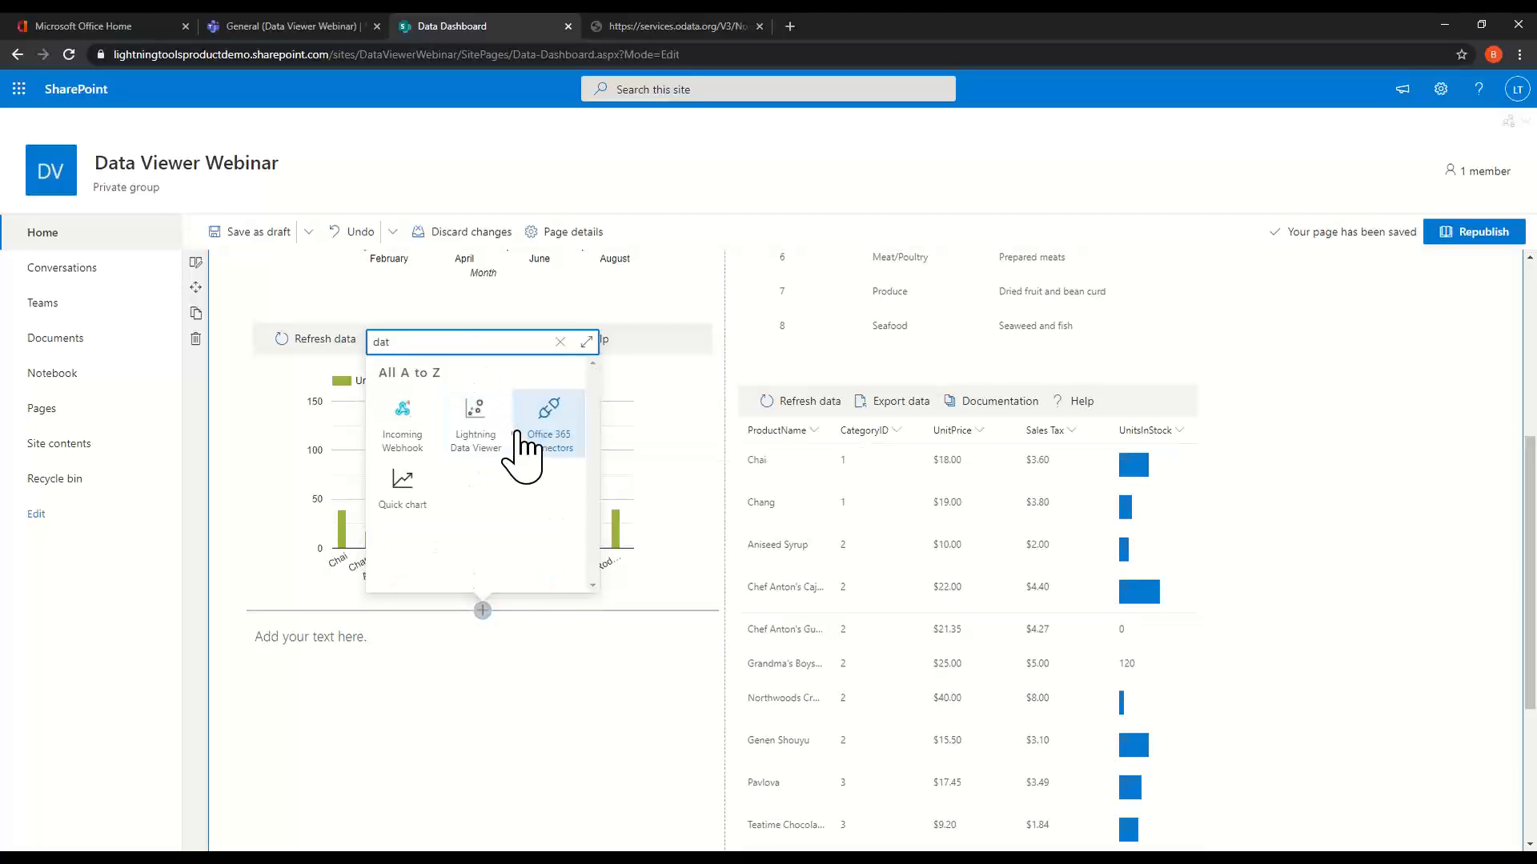
pyautogui.click(484, 424)
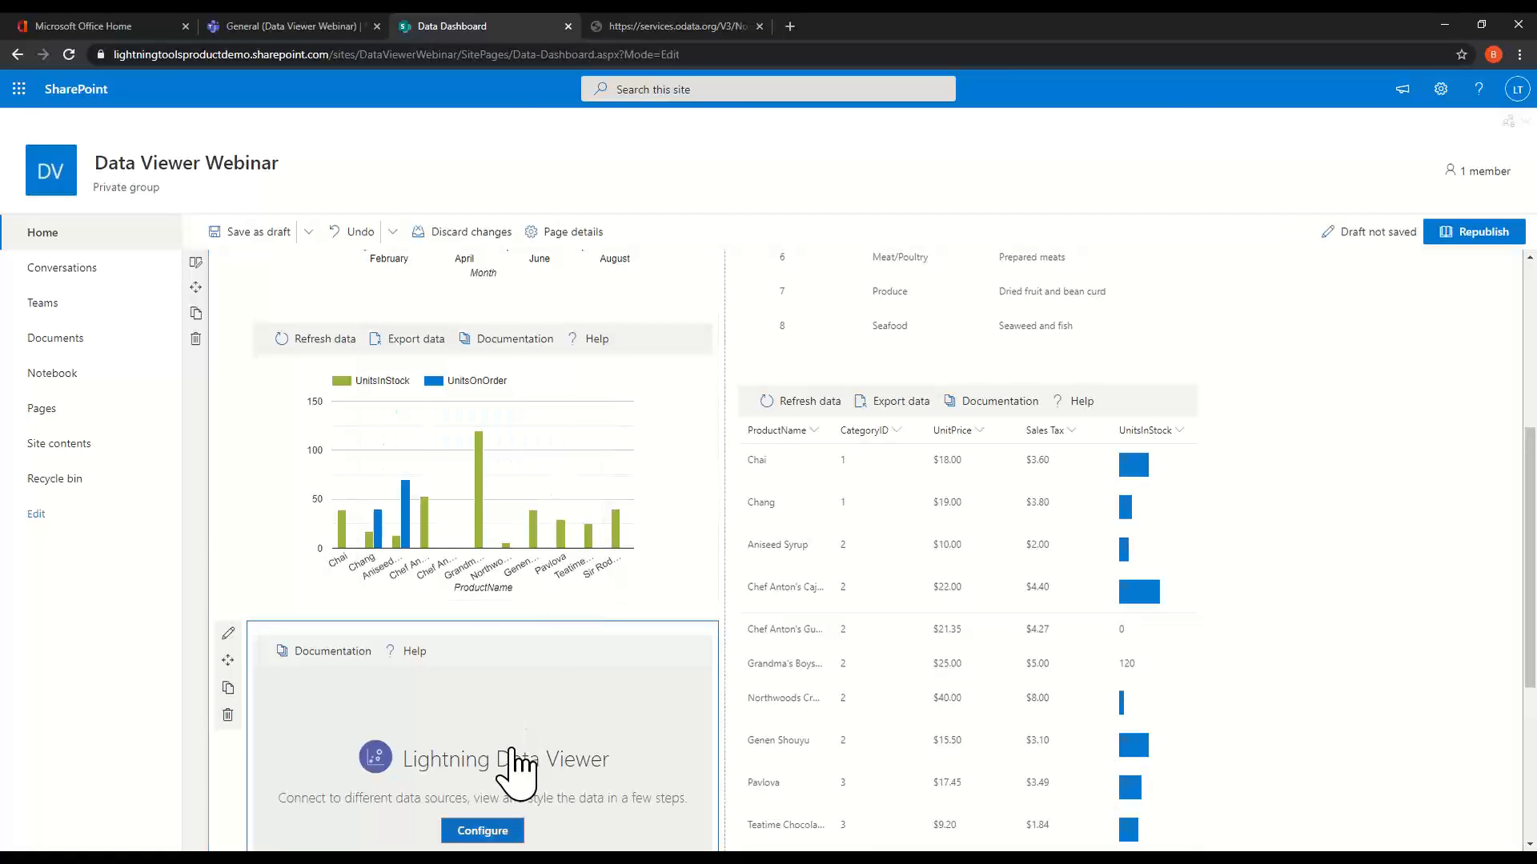
# Configure the new Data Viewer to use oData Service as its data source provider and a chart as its display provider.
pyautogui.click(482, 831)
pyautogui.click(808, 141)
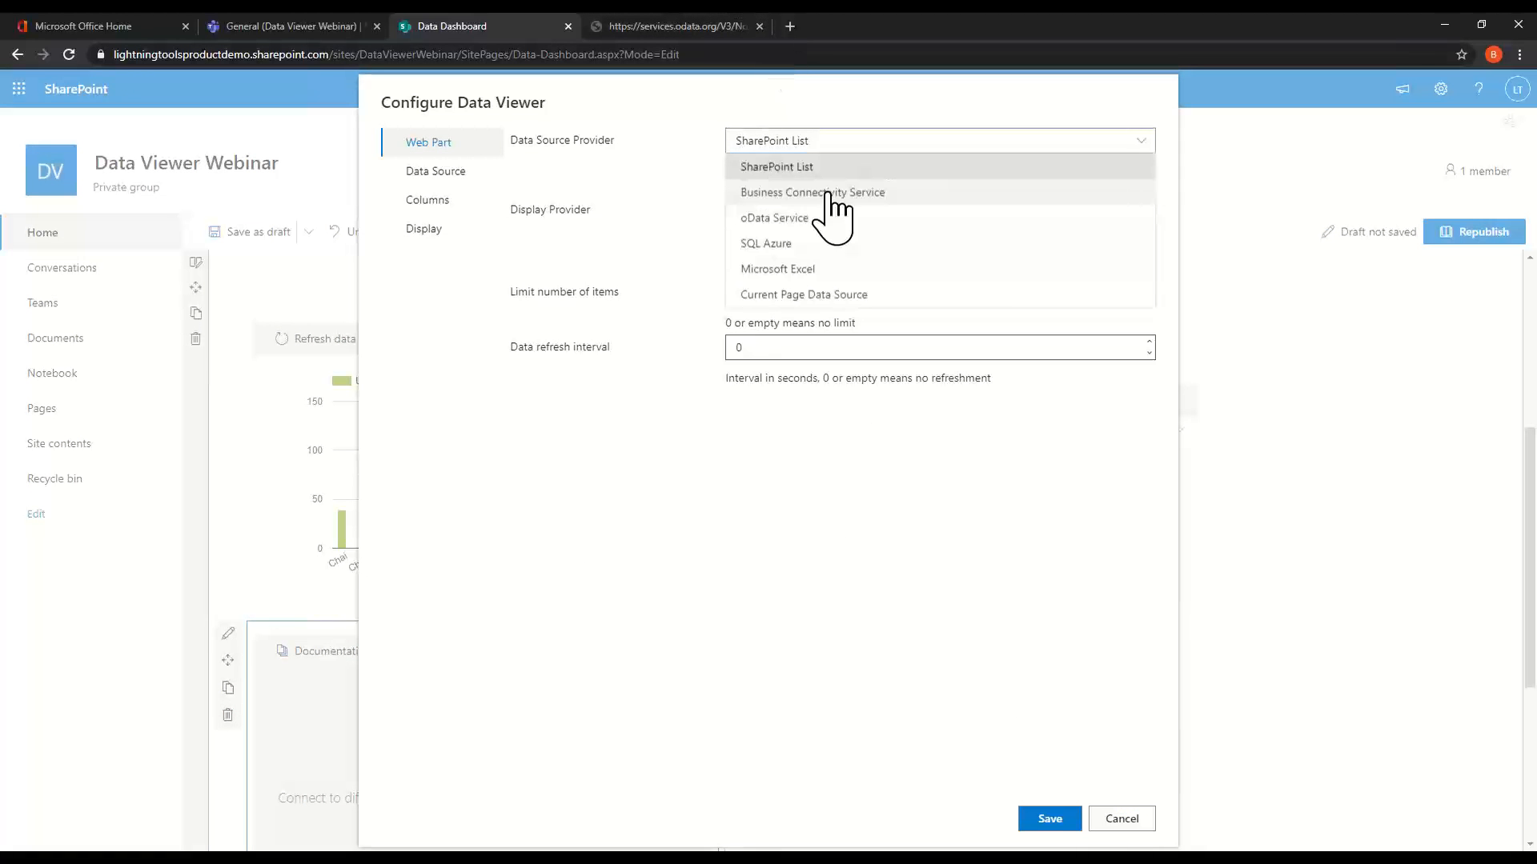
pyautogui.click(826, 218)
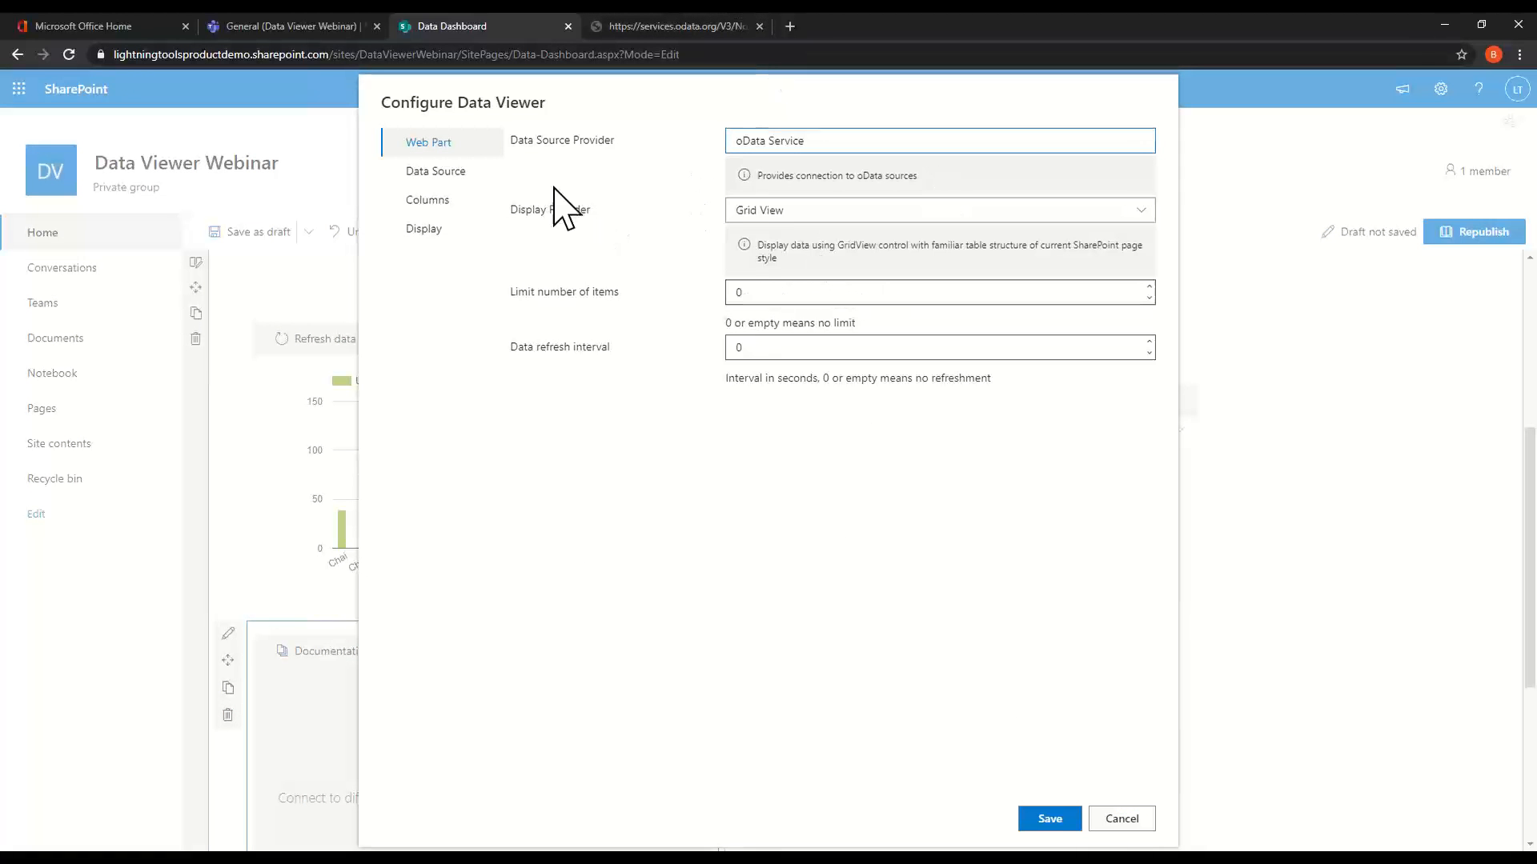
pyautogui.click(772, 212)
pyautogui.click(768, 261)
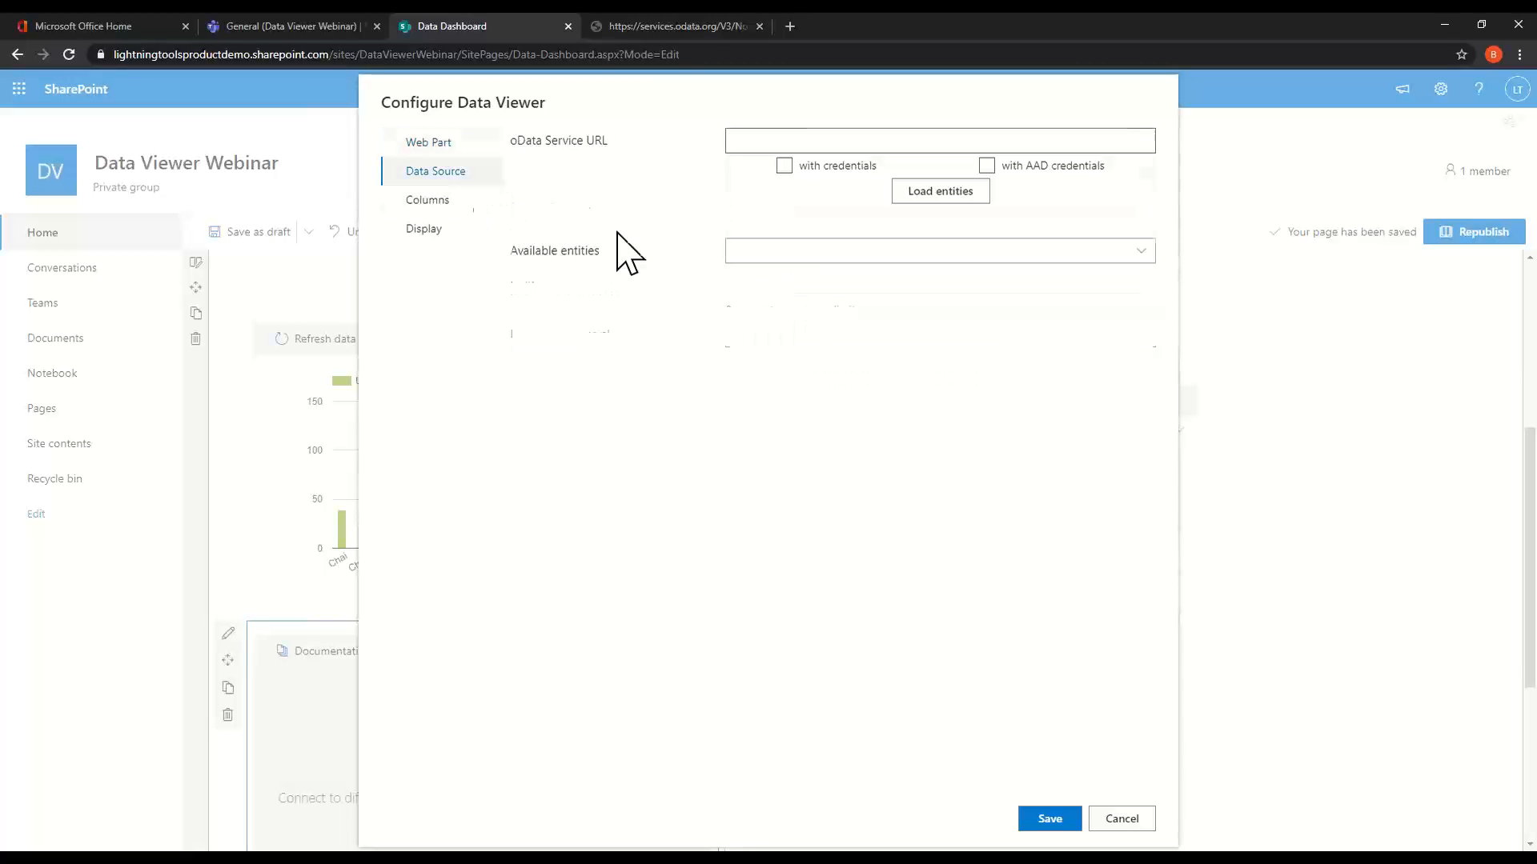
pyautogui.write('https://services.odata.org/V3/Northwind/Northwind.svc/')
pyautogui.click(944, 195)
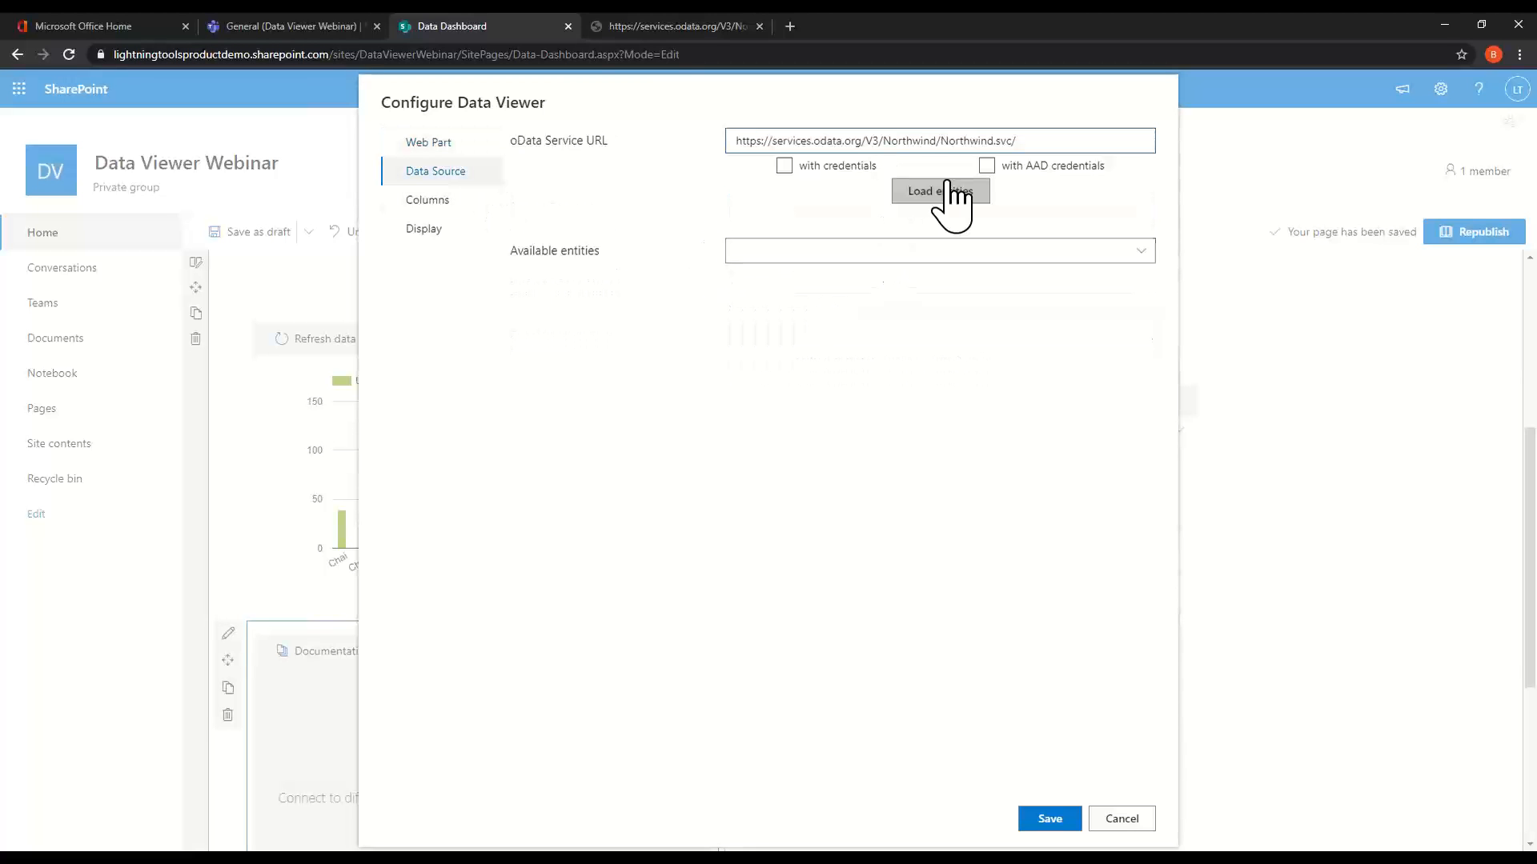
pyautogui.click(938, 249)
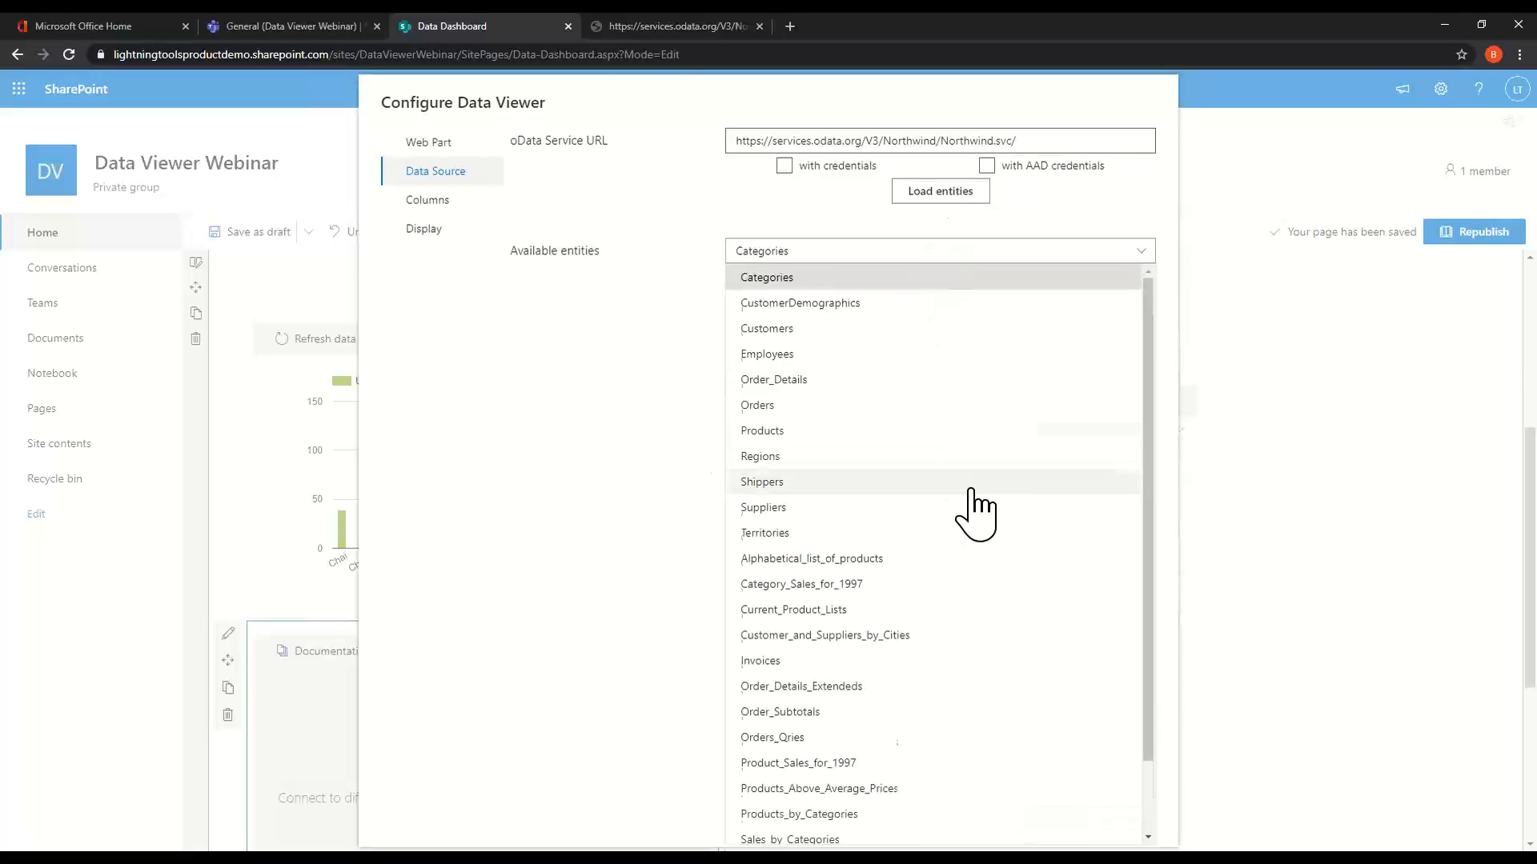
pyautogui.scroll(-2, 876, 377)
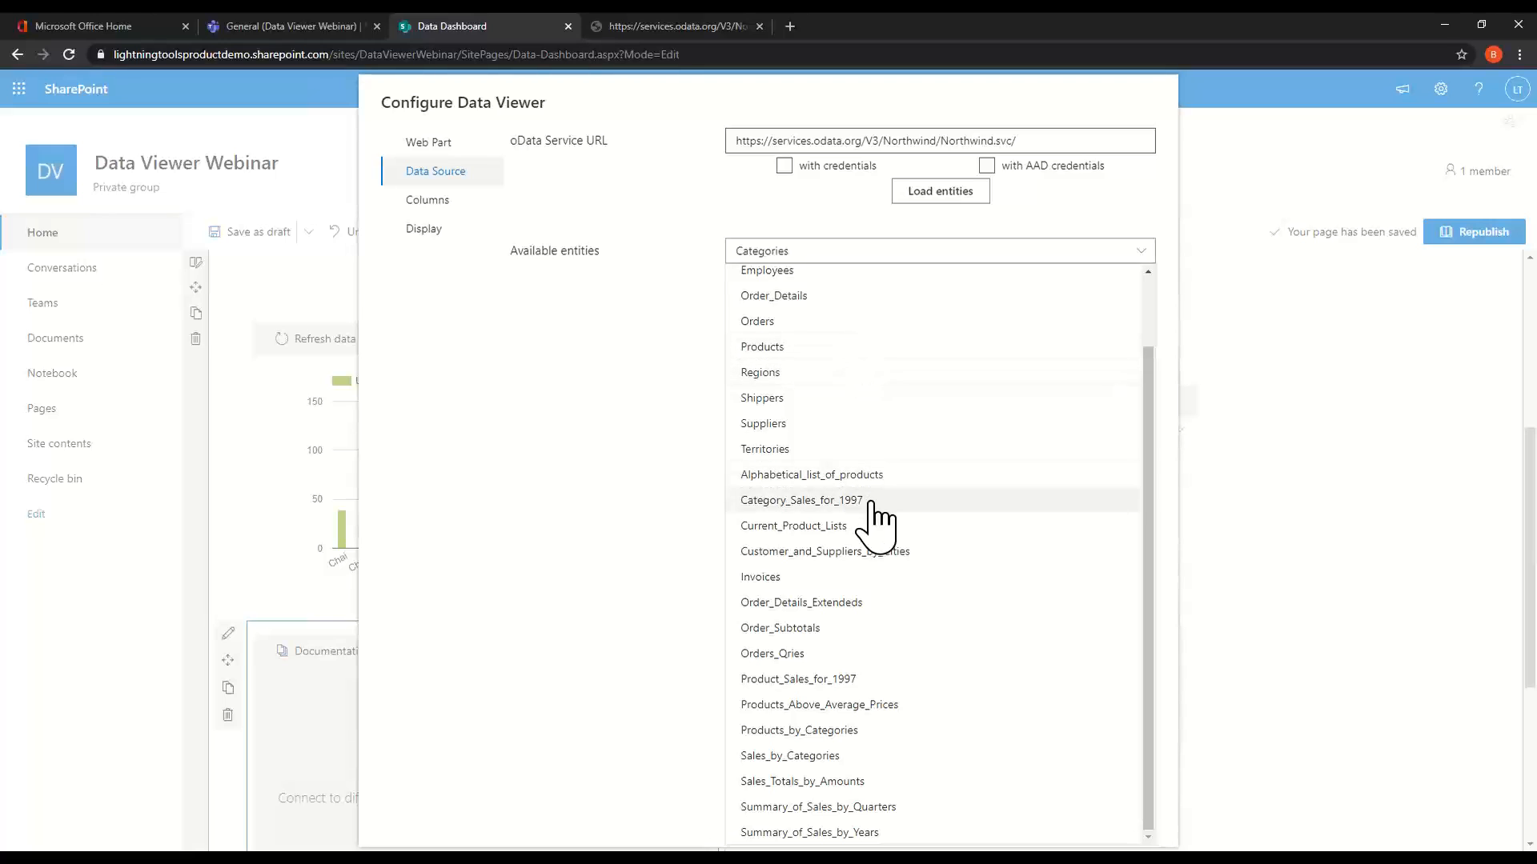
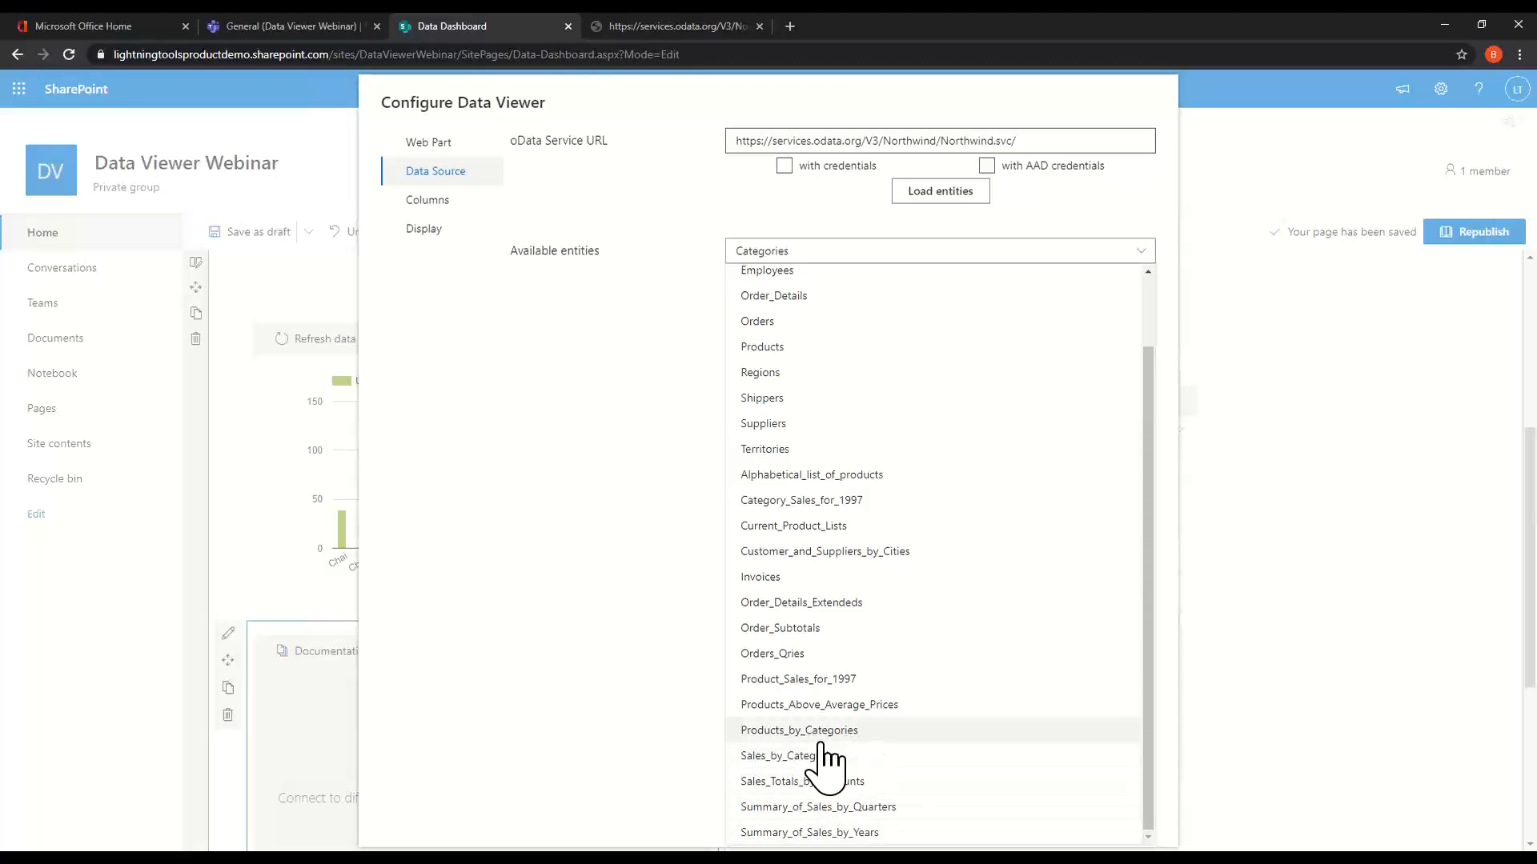
pyautogui.click(874, 807)
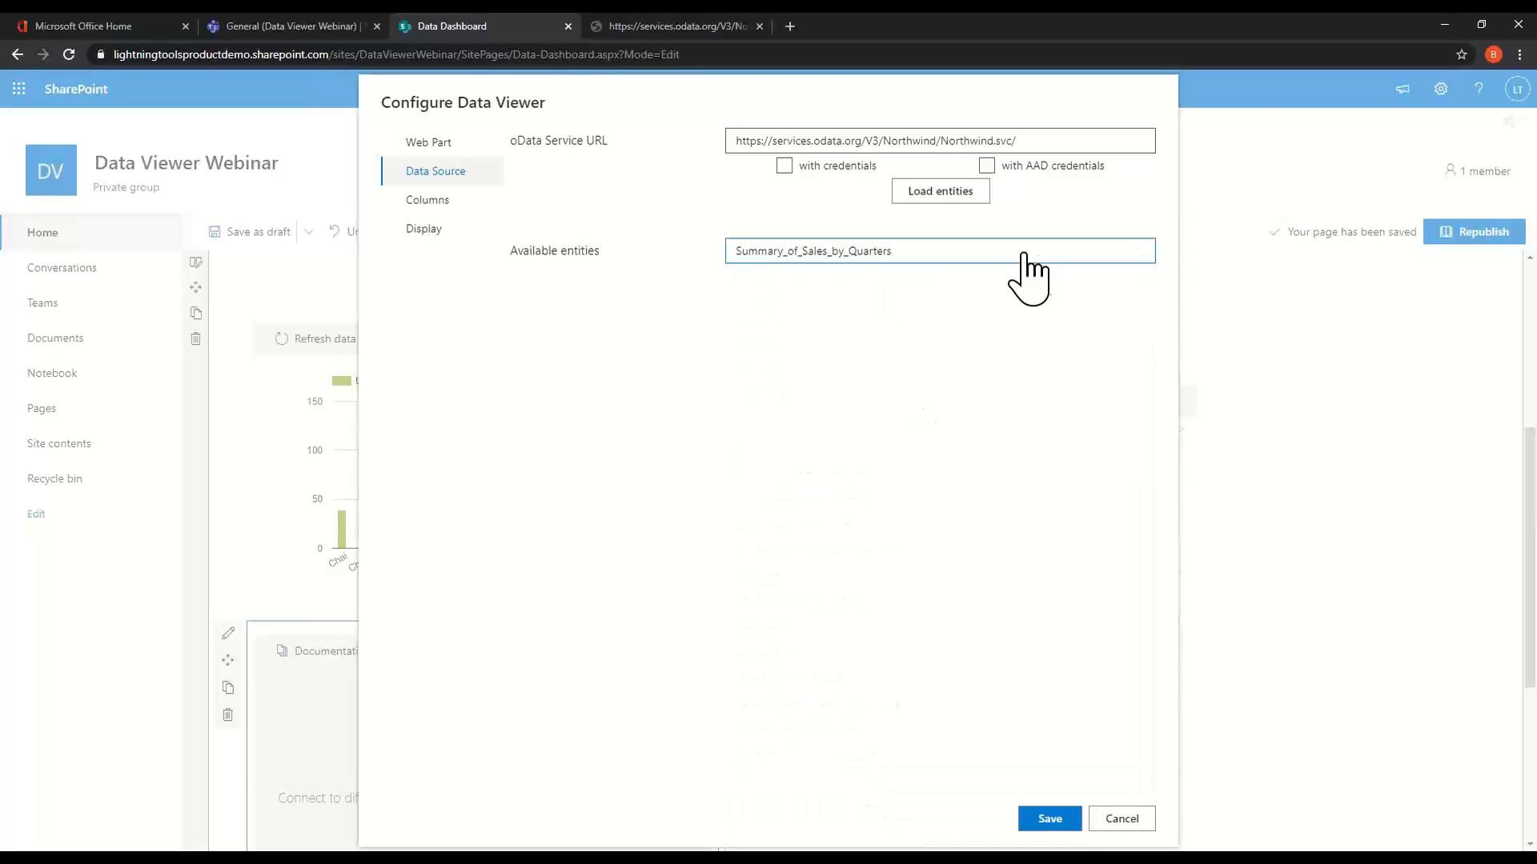
# Include the Subtotal and ShippedDate columns in the sales summary data.
pyautogui.click(437, 202)
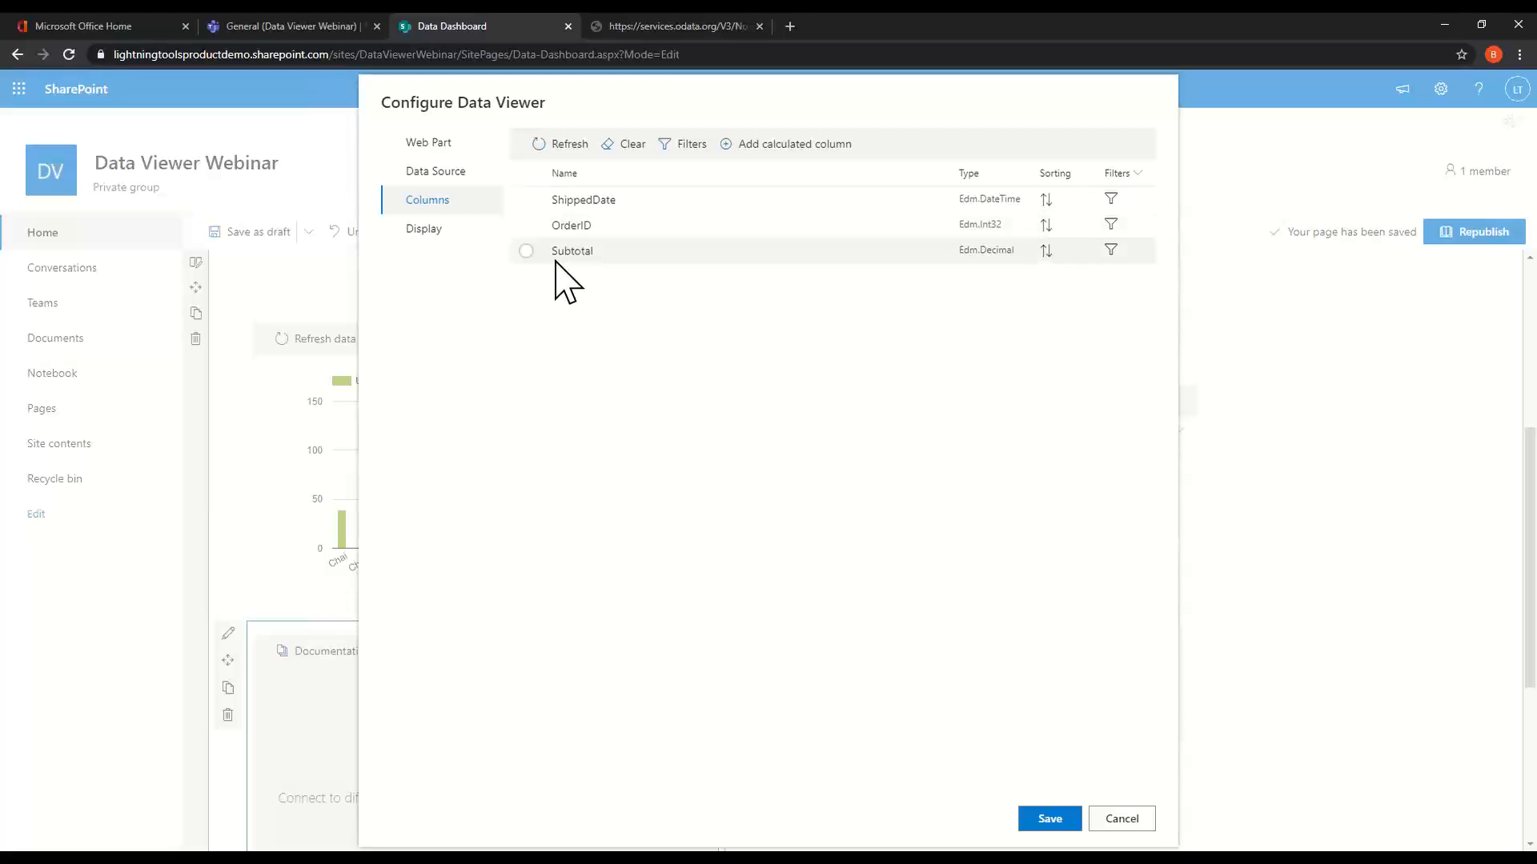
pyautogui.click(526, 252)
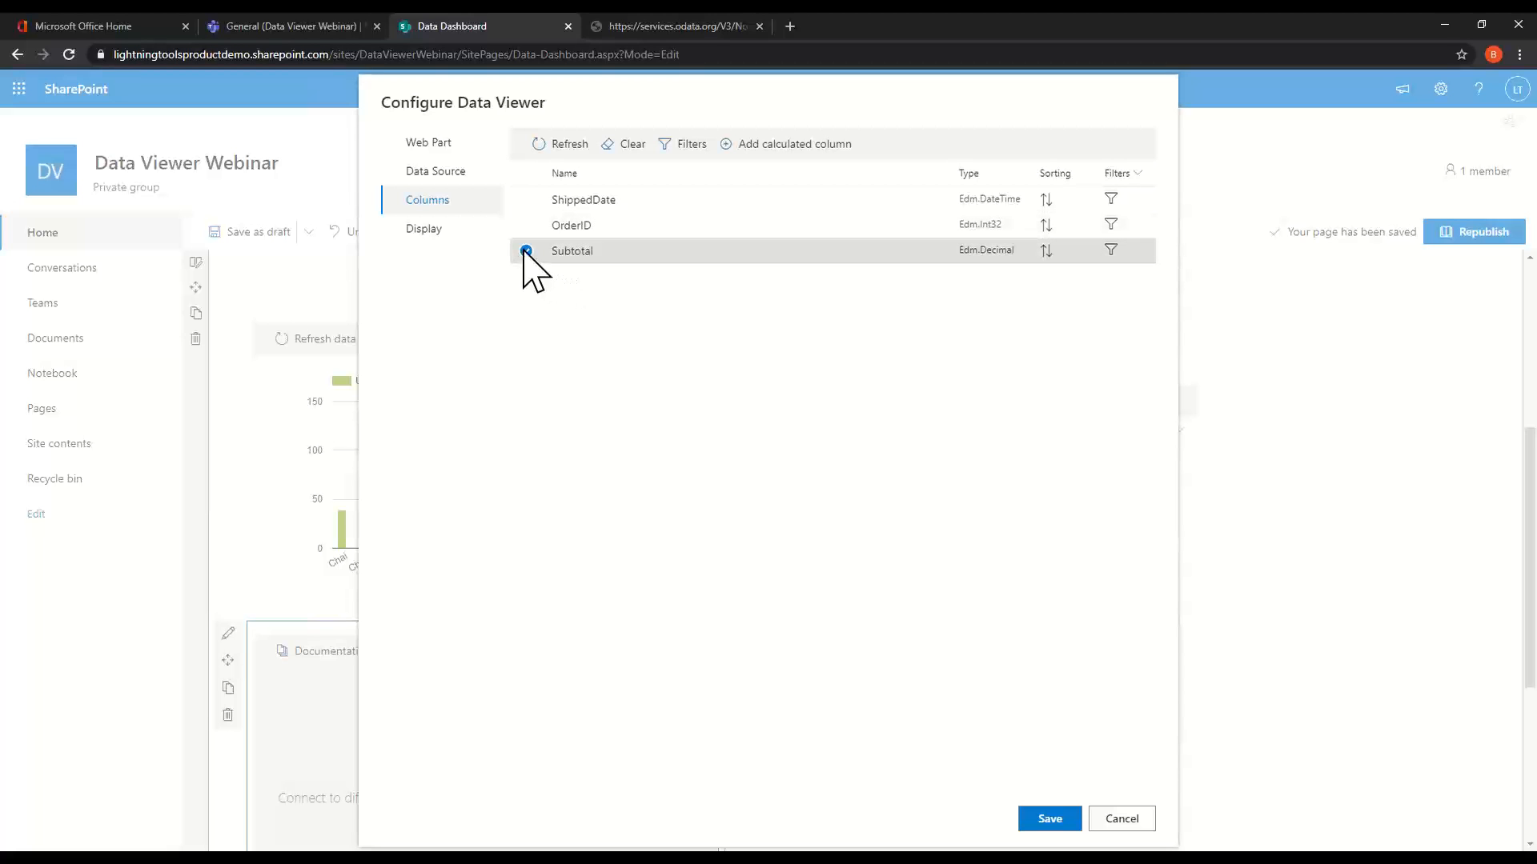
pyautogui.click(526, 200)
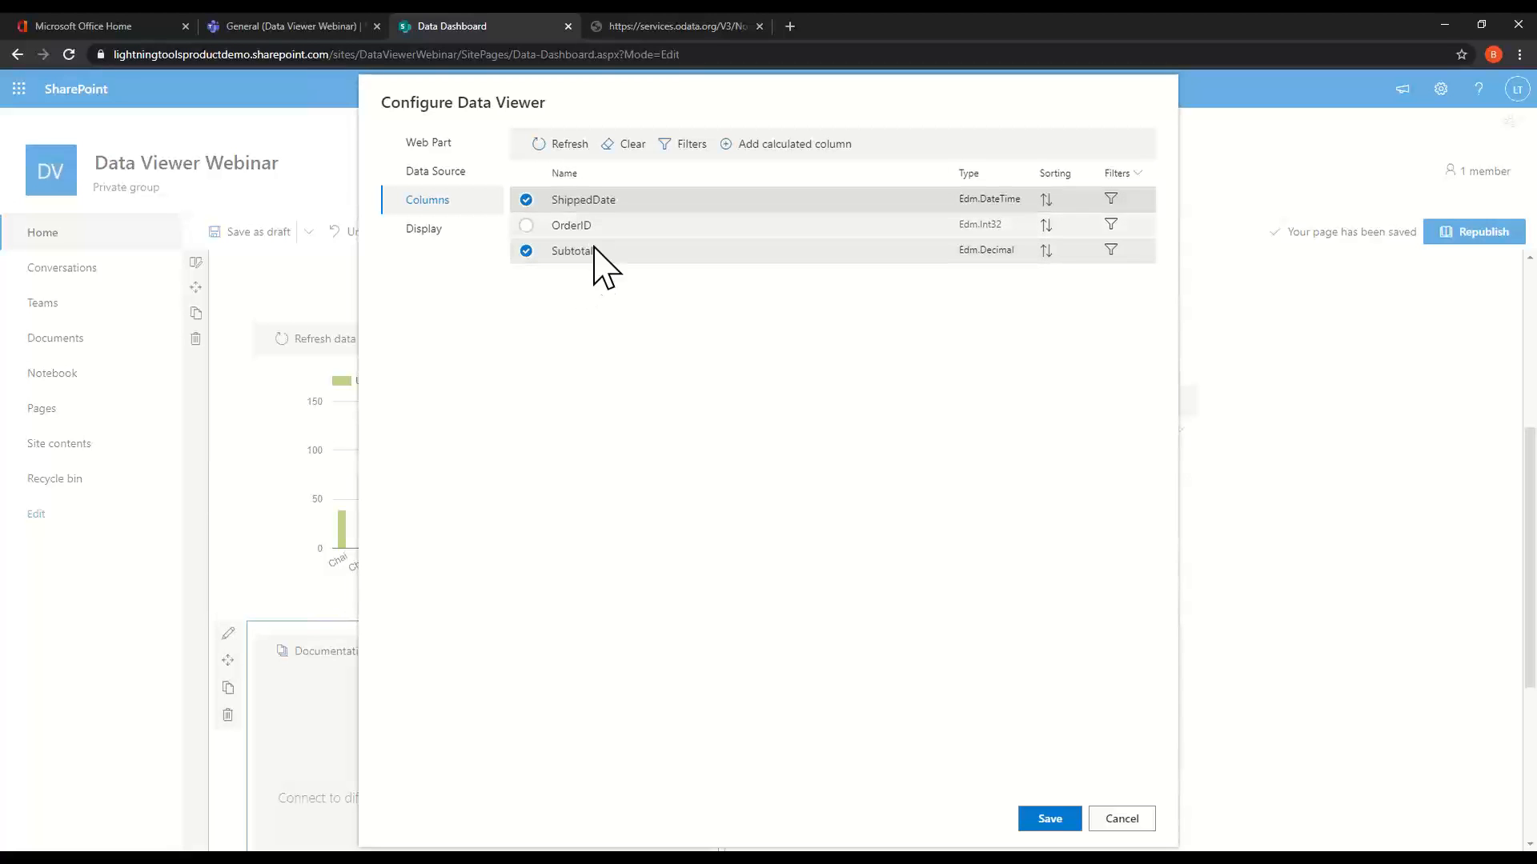
# Group the Subtotal chart by ShippedDate, trying Quarter and settling on Month.
pyautogui.click(404, 231)
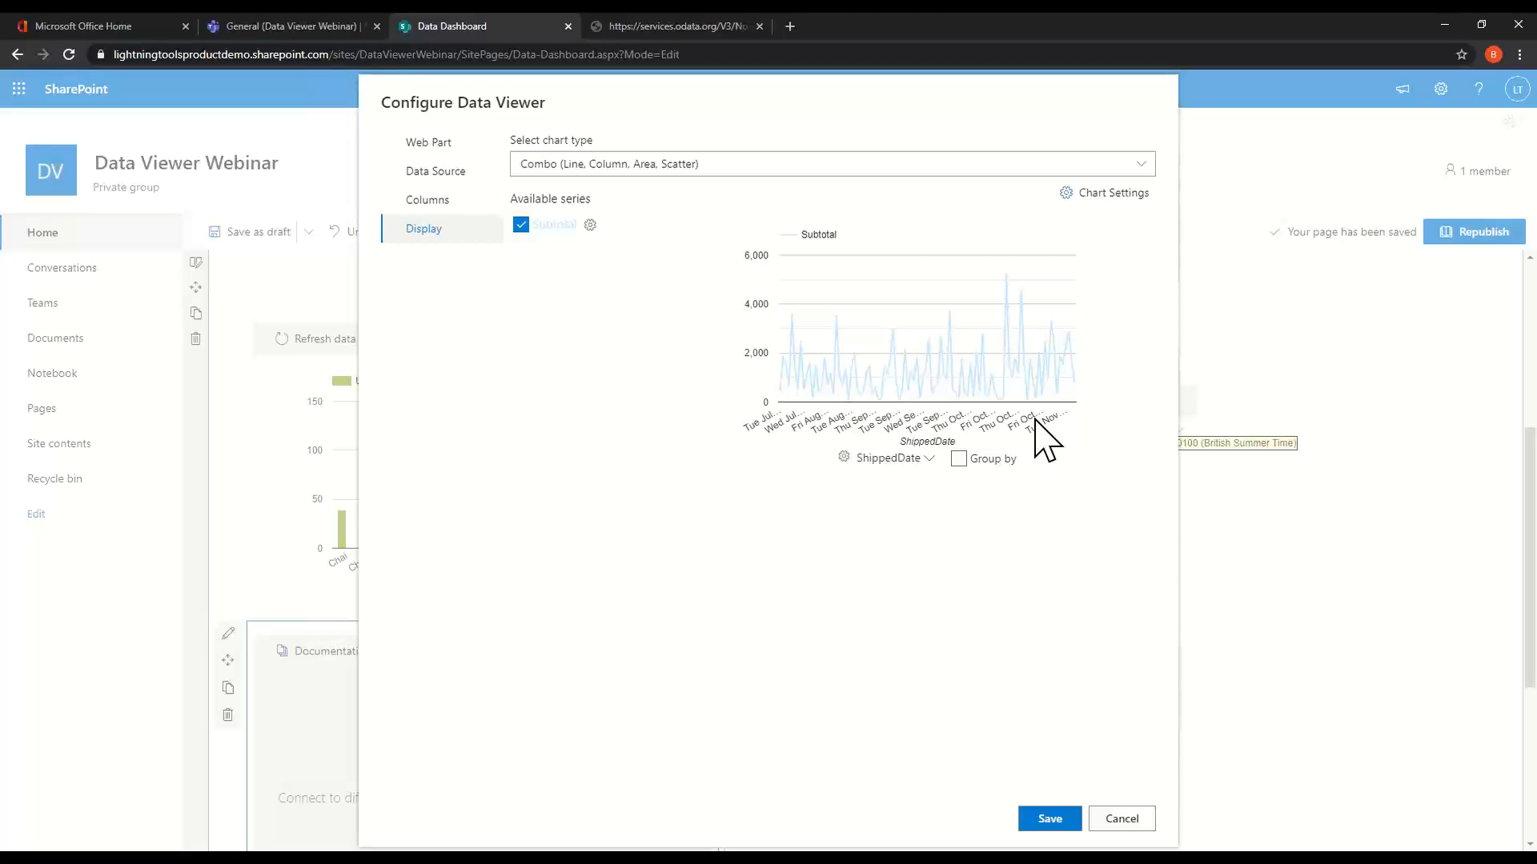
pyautogui.click(958, 458)
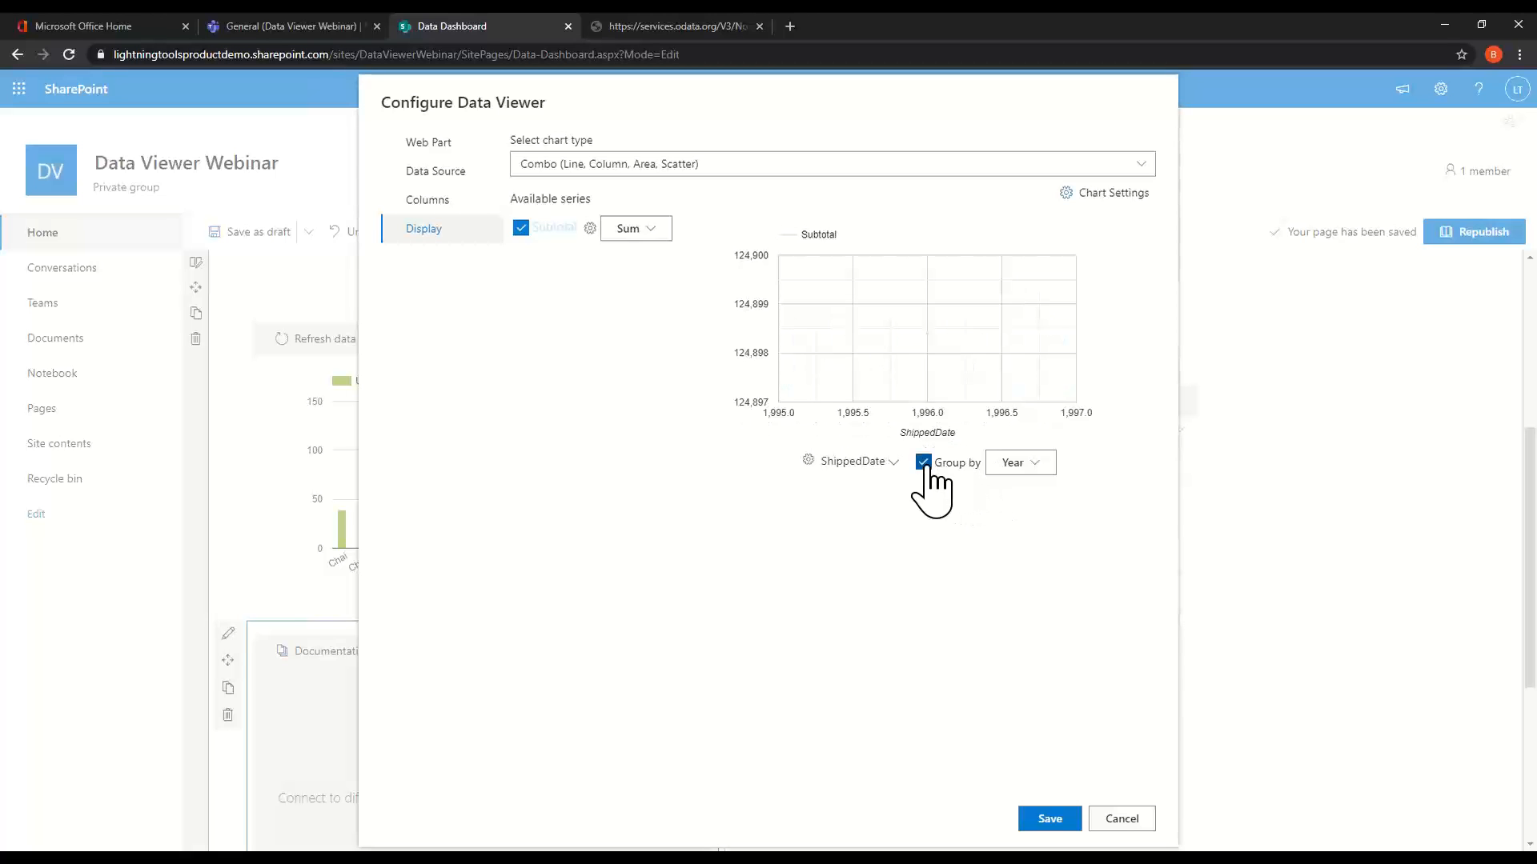
pyautogui.click(1015, 465)
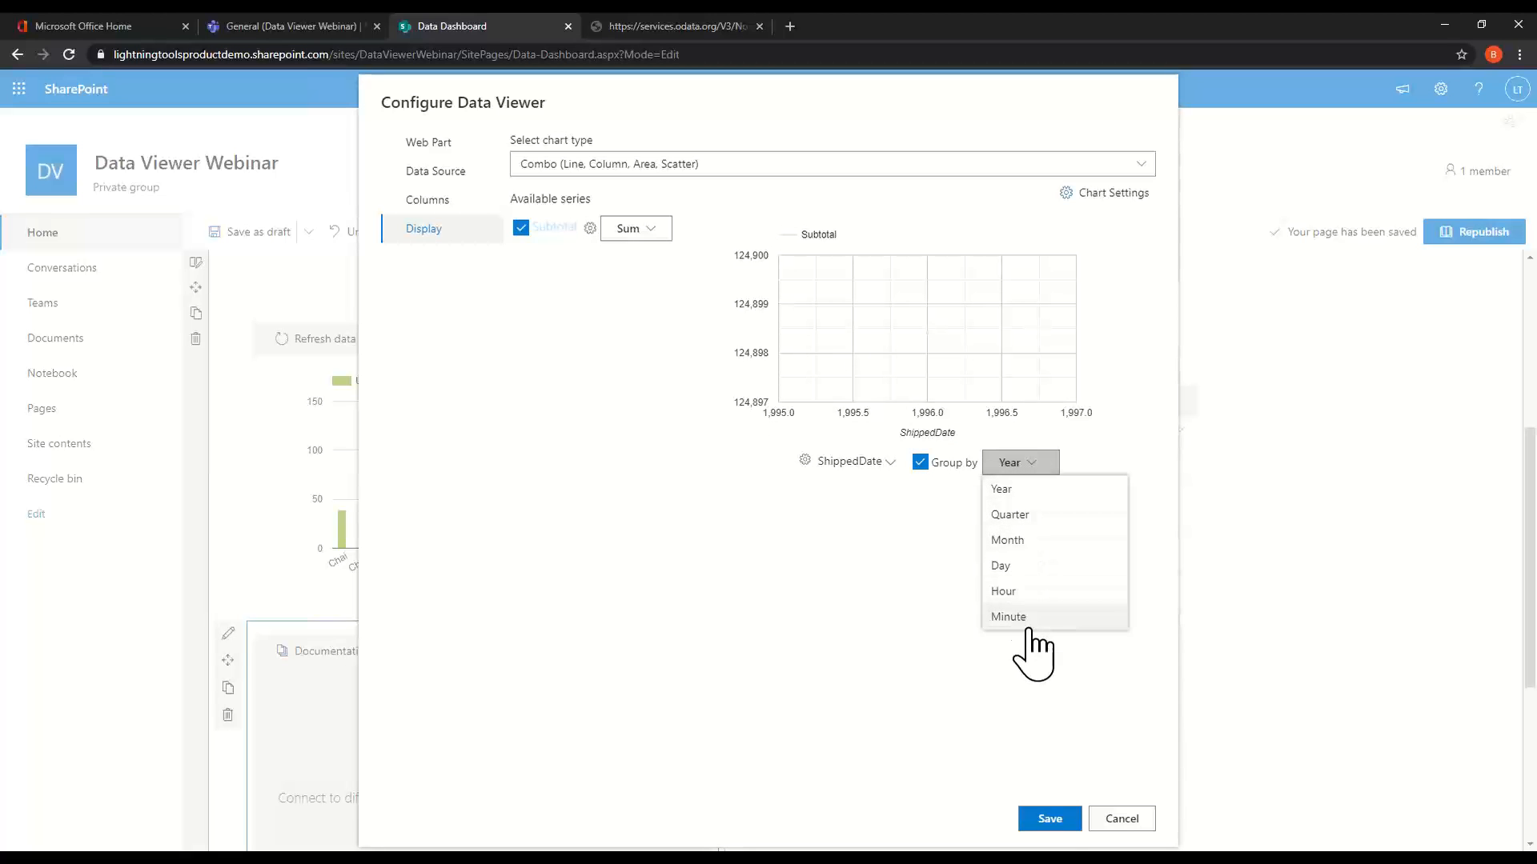
pyautogui.click(1028, 516)
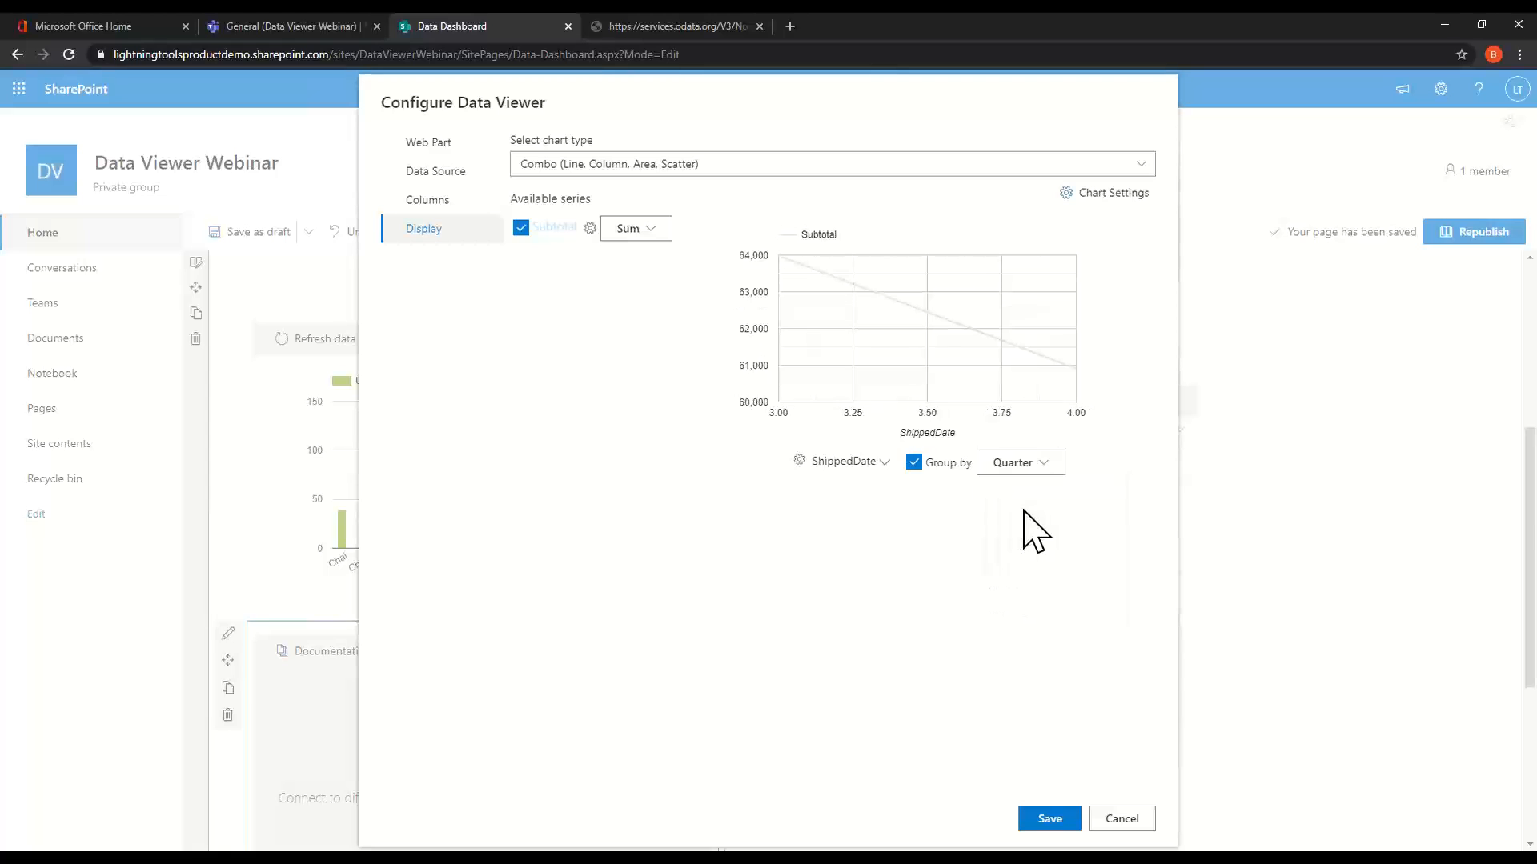
pyautogui.click(1034, 468)
pyautogui.click(1035, 542)
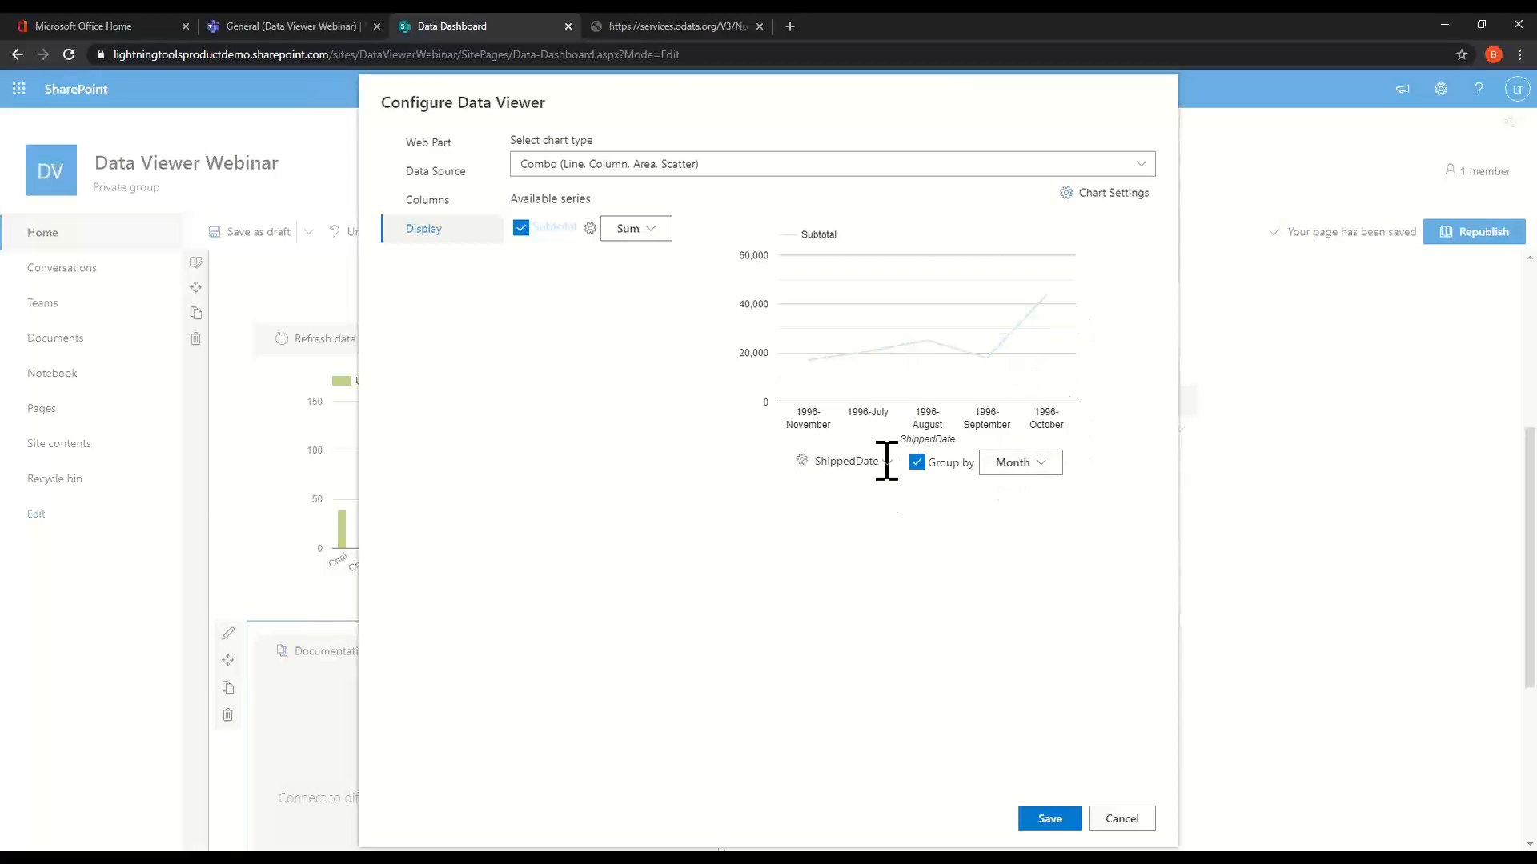
# Display the Subtotal series as Column type in the theme color and save the monthly sales chart's configuration.
pyautogui.click(592, 229)
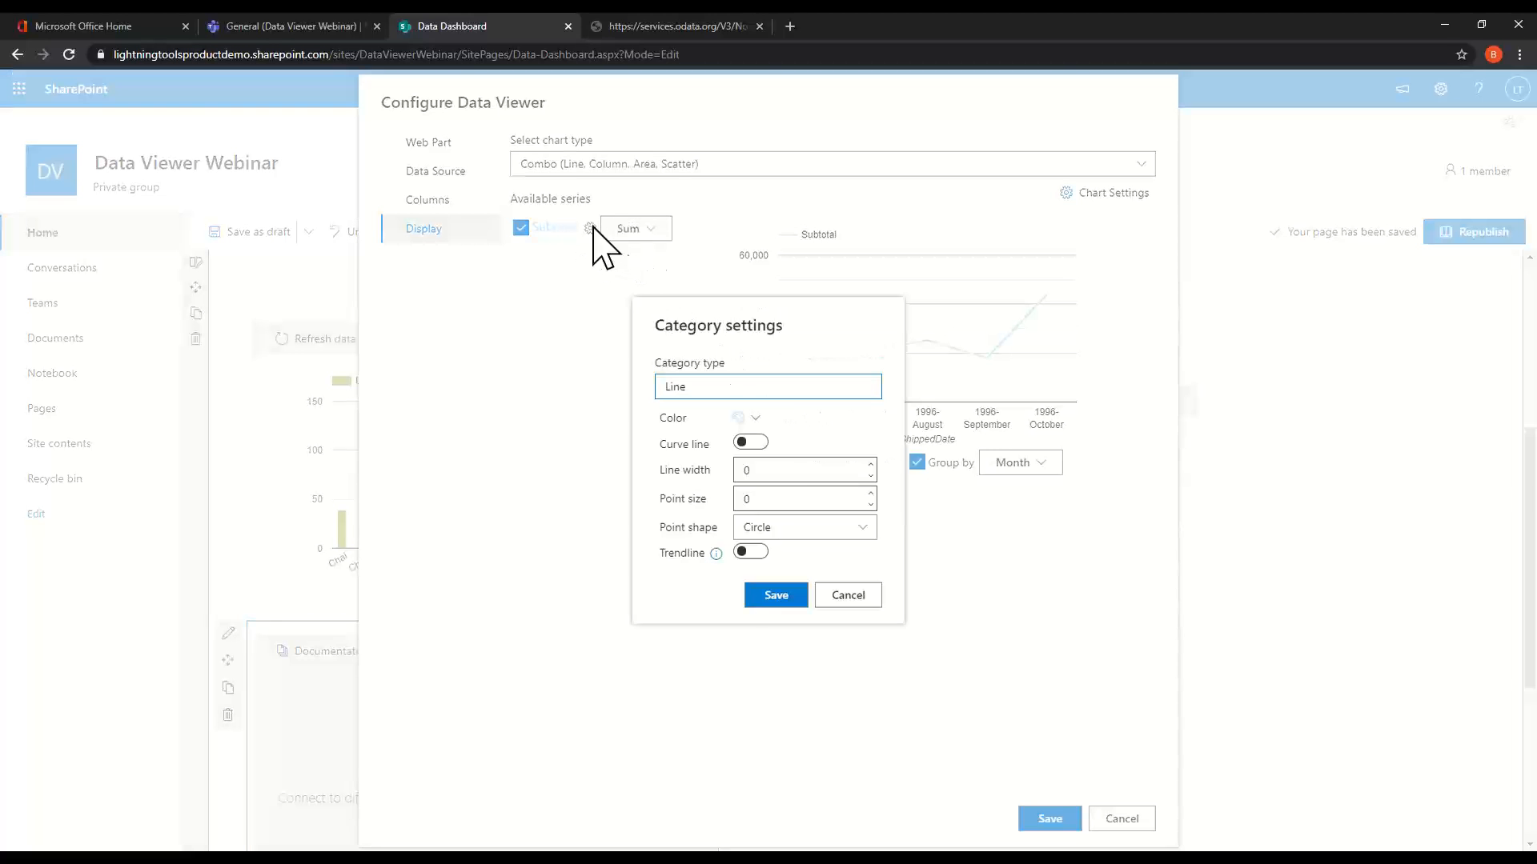
pyautogui.click(780, 392)
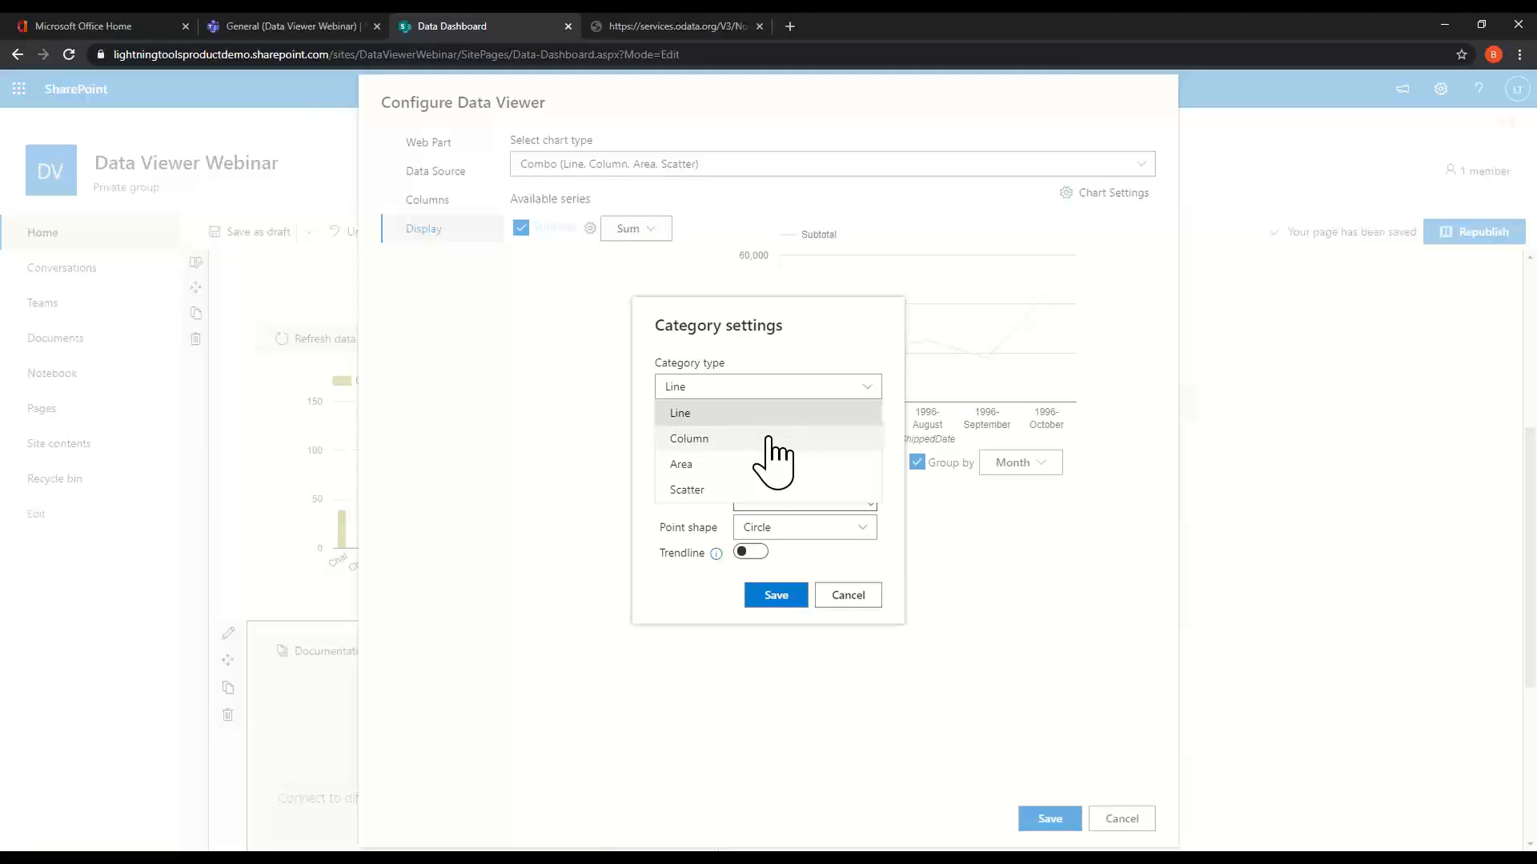
pyautogui.click(770, 441)
pyautogui.click(767, 461)
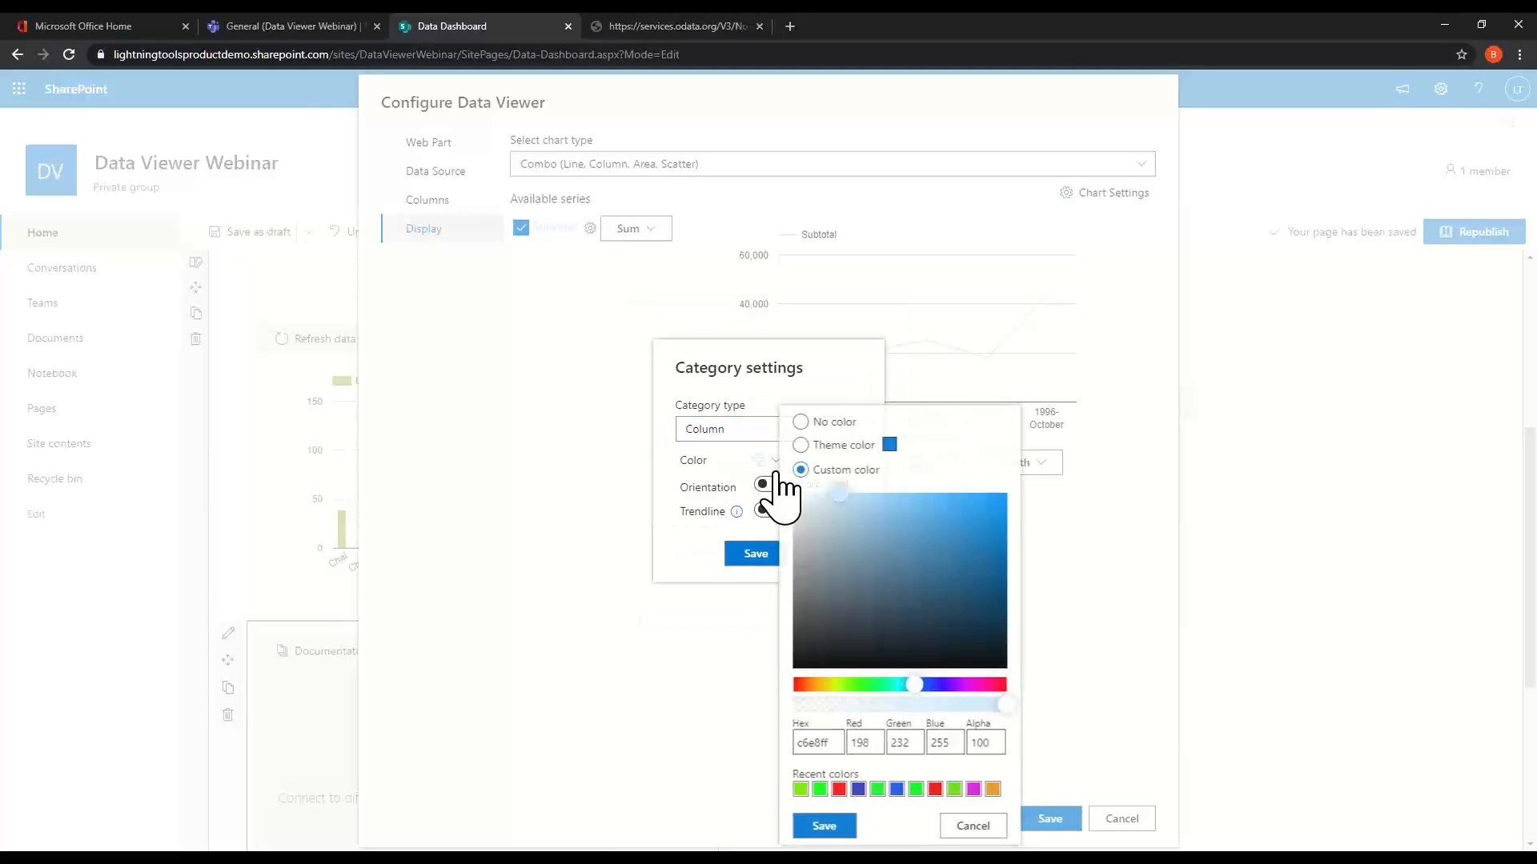
pyautogui.click(802, 446)
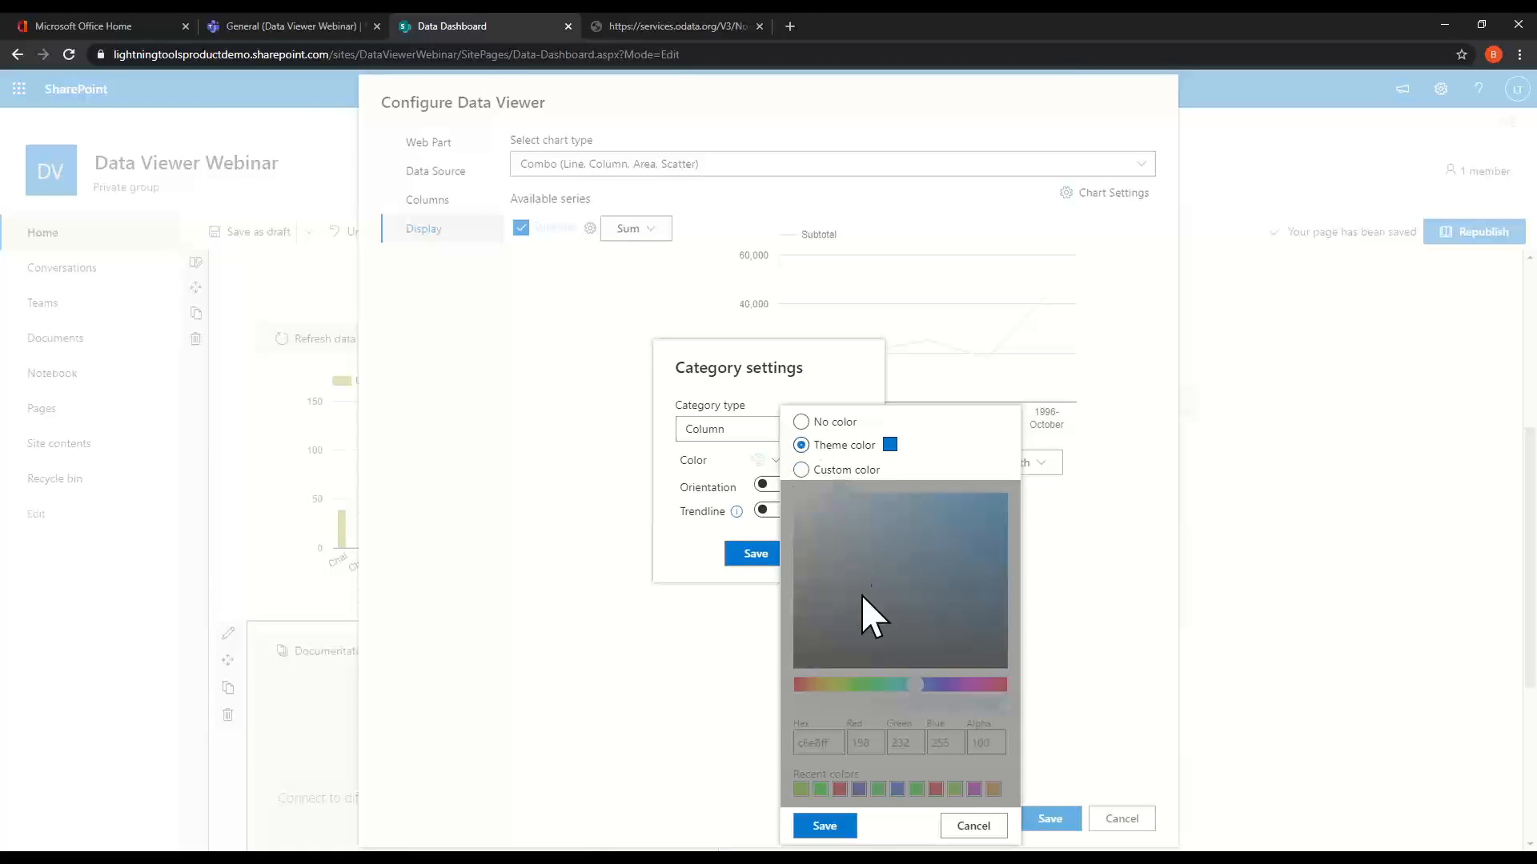
pyautogui.click(833, 828)
pyautogui.click(775, 562)
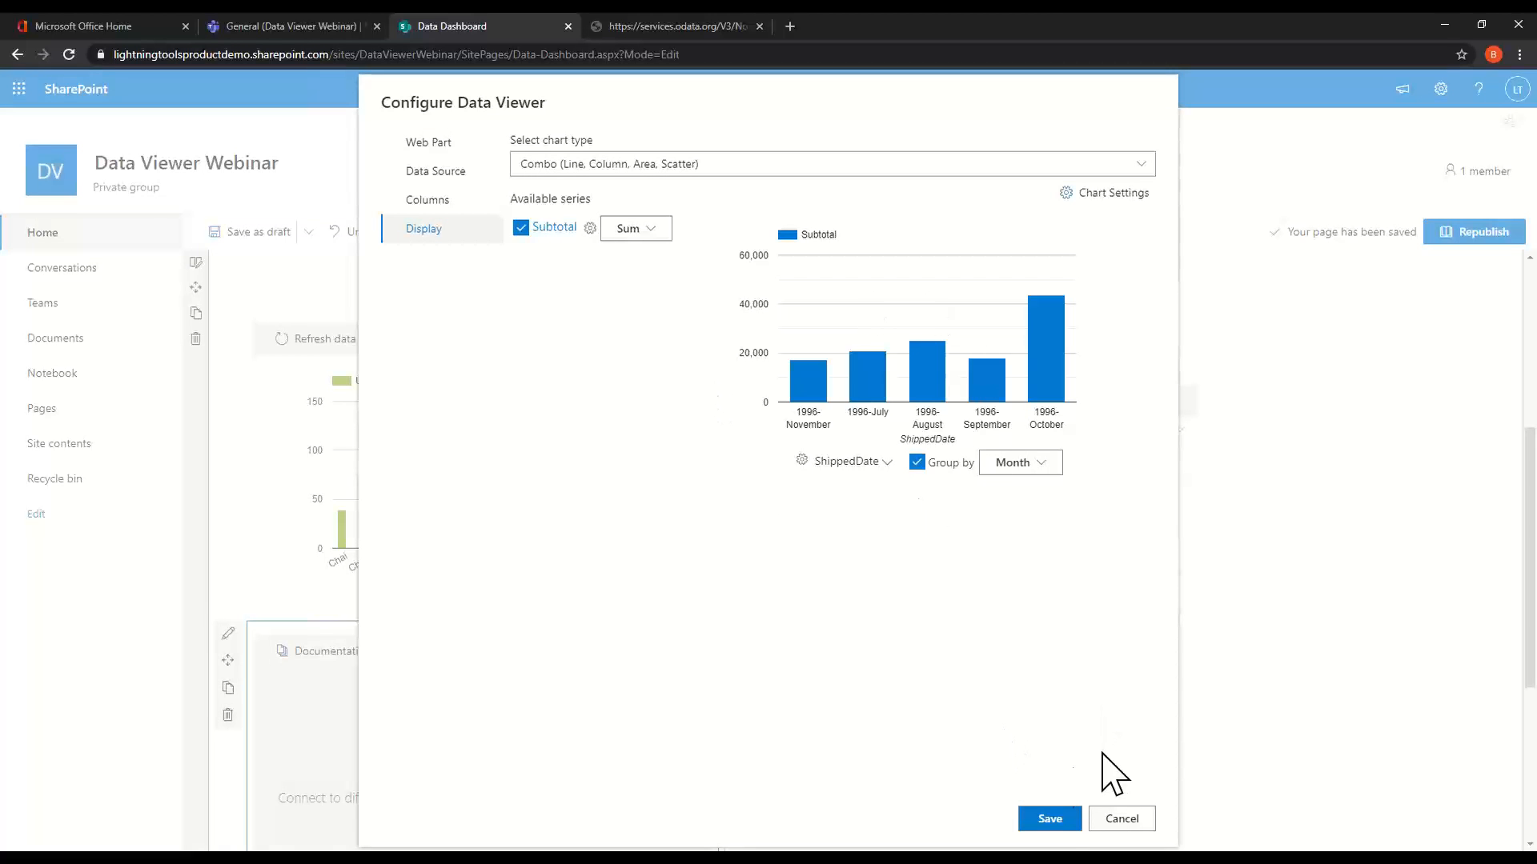
pyautogui.click(1049, 818)
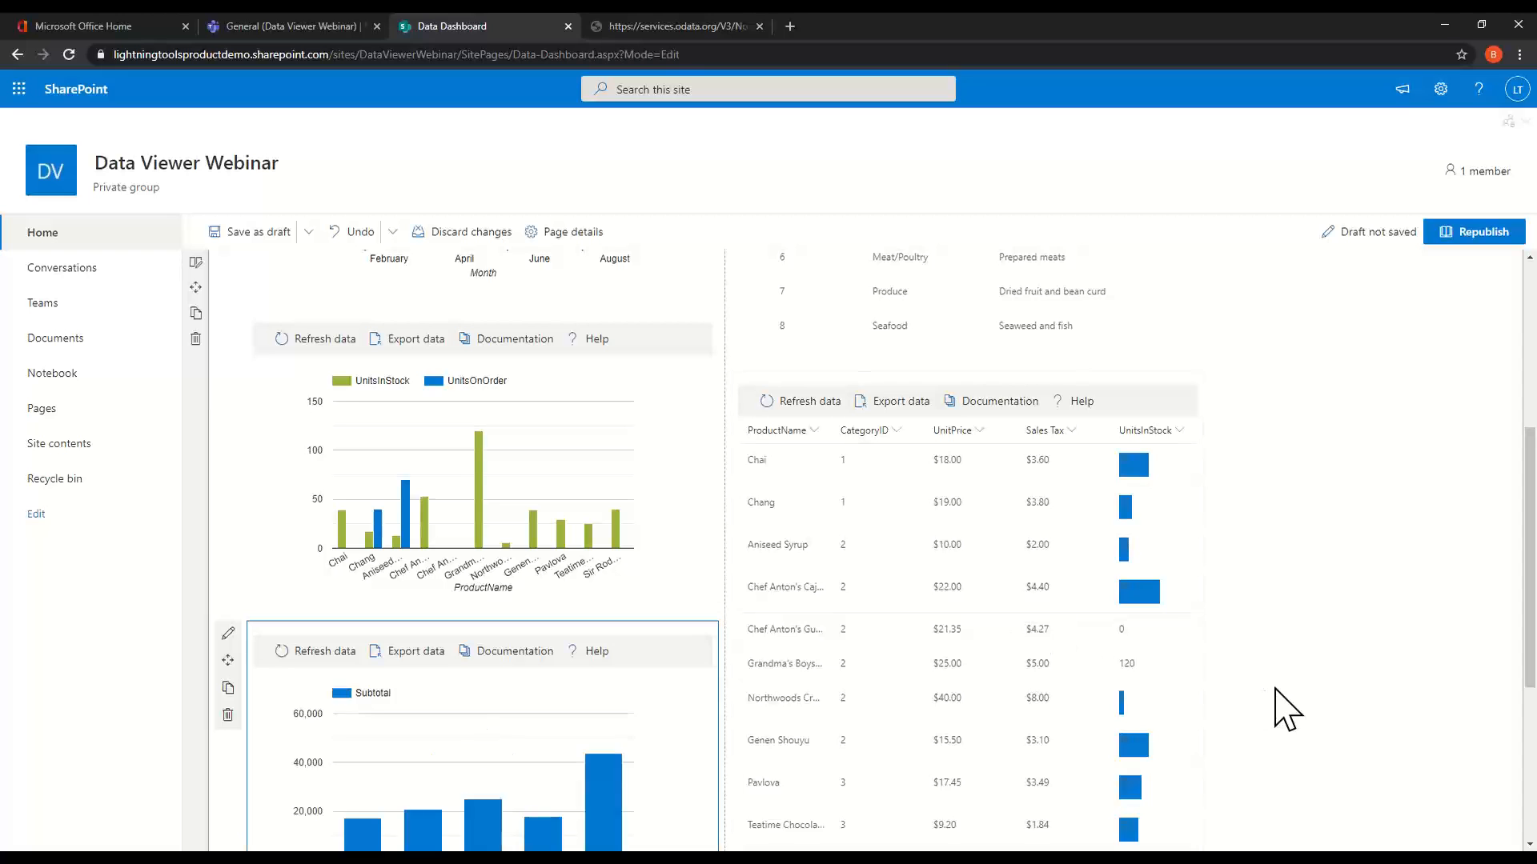
# Add a Lightning Data Viewer web part below the product grid in the dashboard's second column.
pyautogui.scroll(-2, 1275, 688)
pyautogui.scroll(7, 1280, 688)
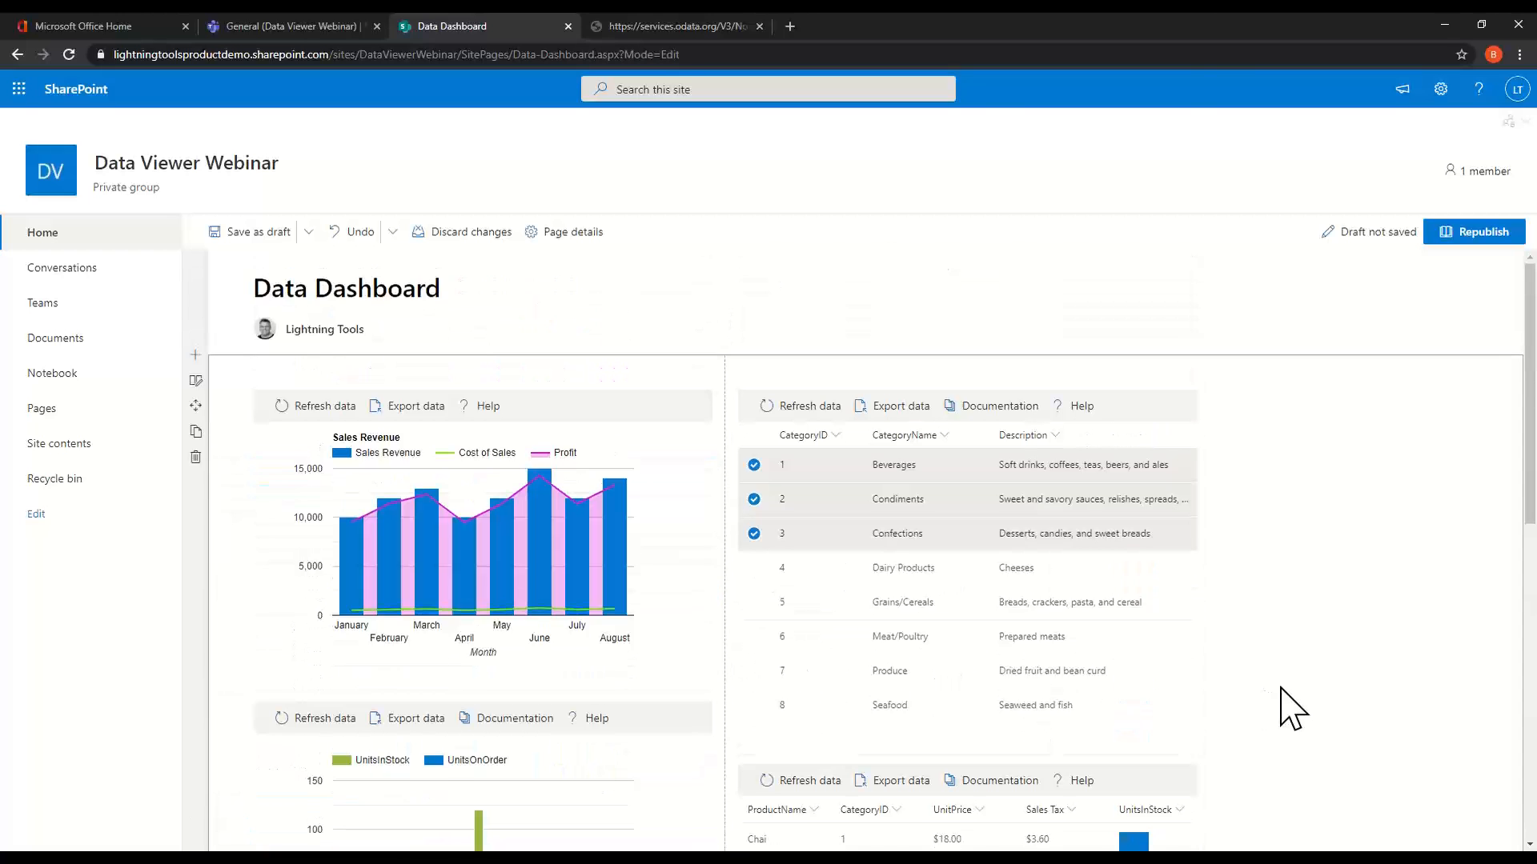
pyautogui.scroll(-10, 1289, 708)
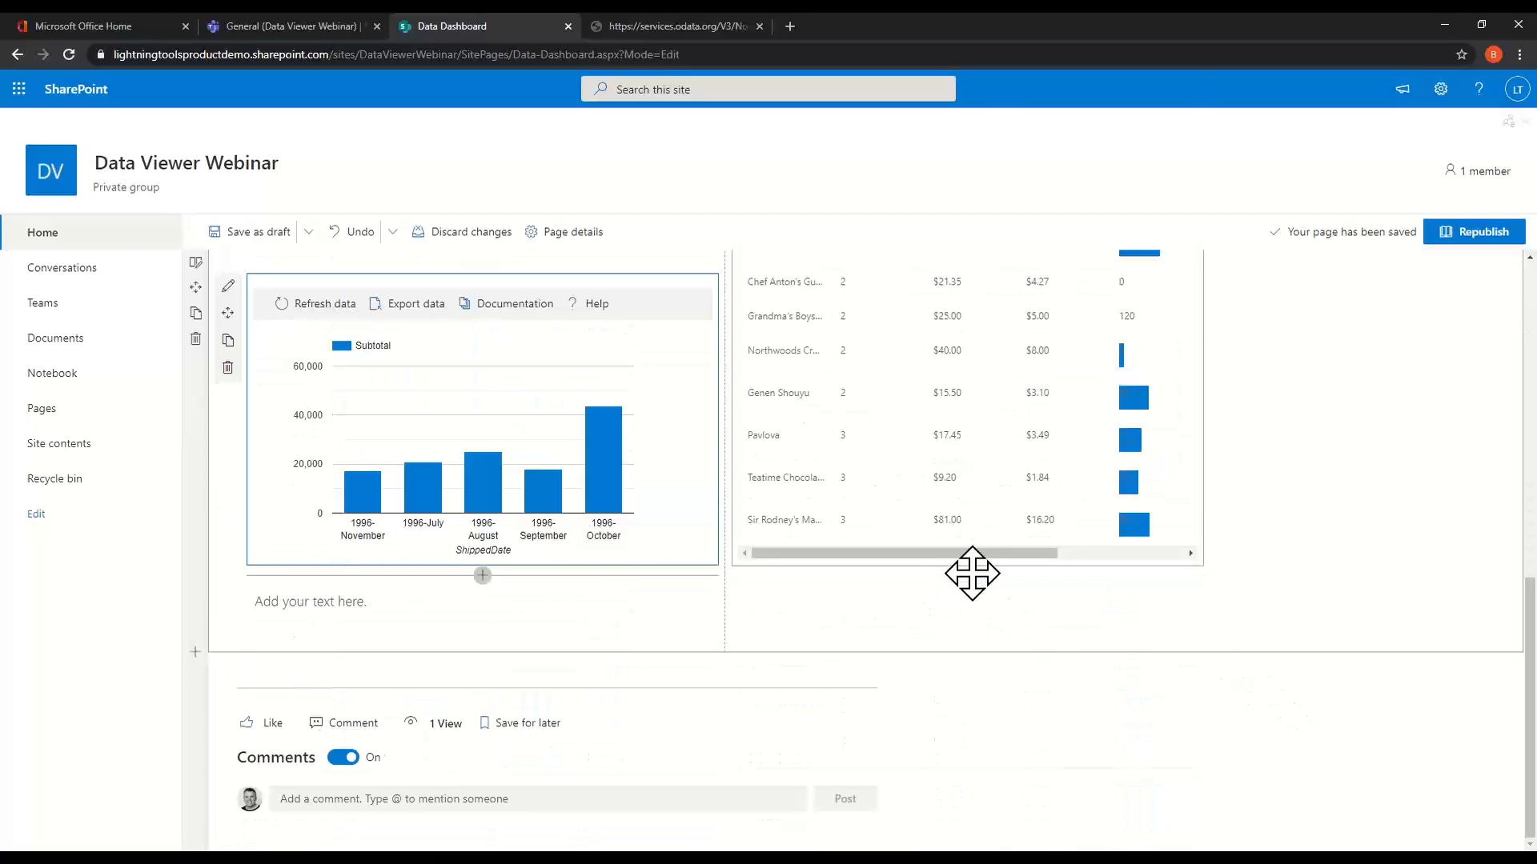
pyautogui.scroll(3, 972, 580)
pyautogui.scroll(-3, 1348, 710)
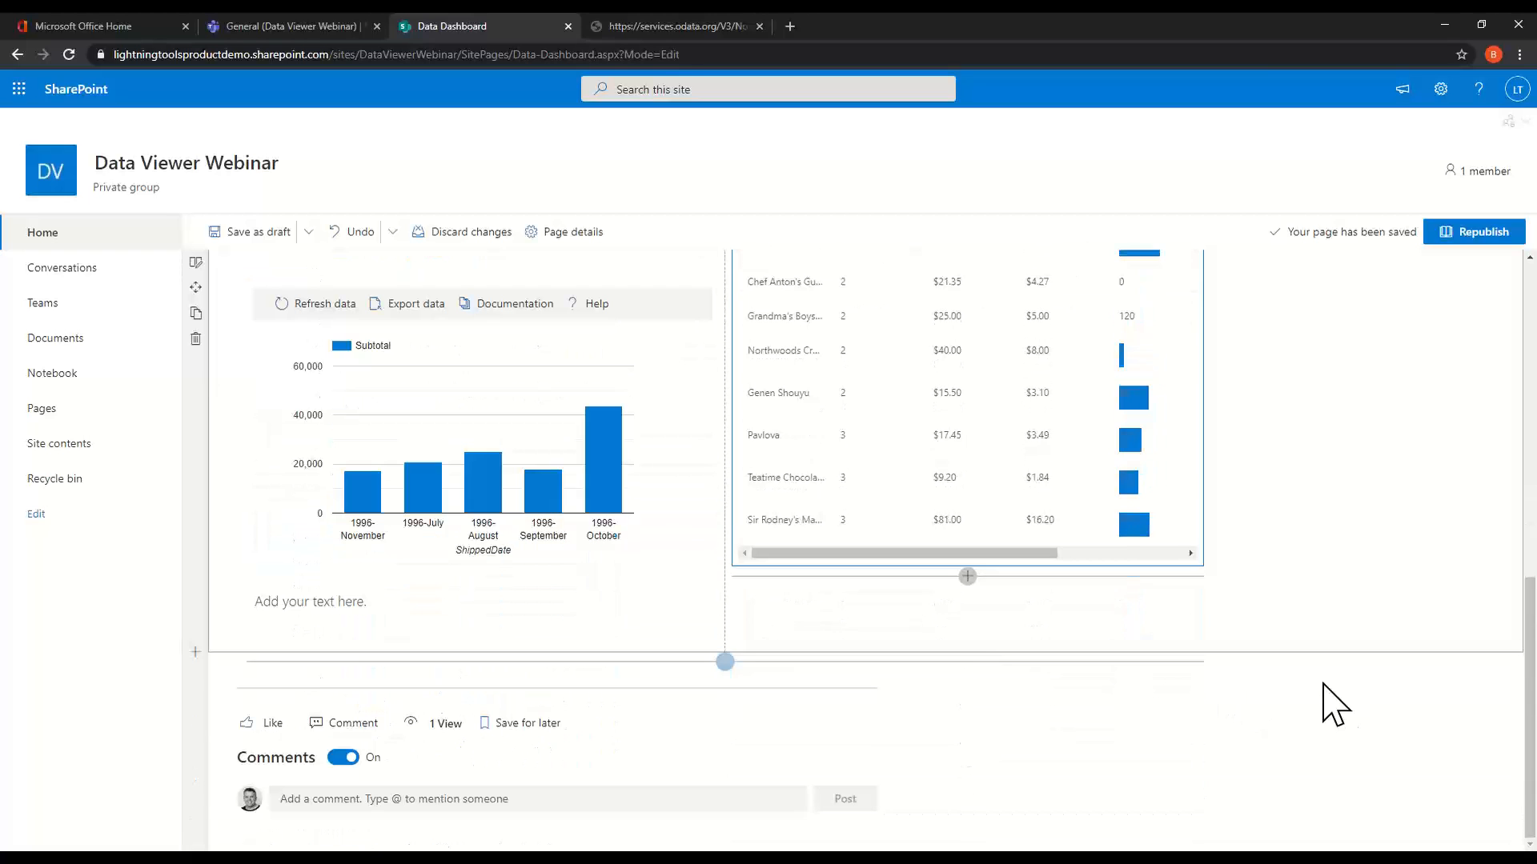
pyautogui.click(968, 576)
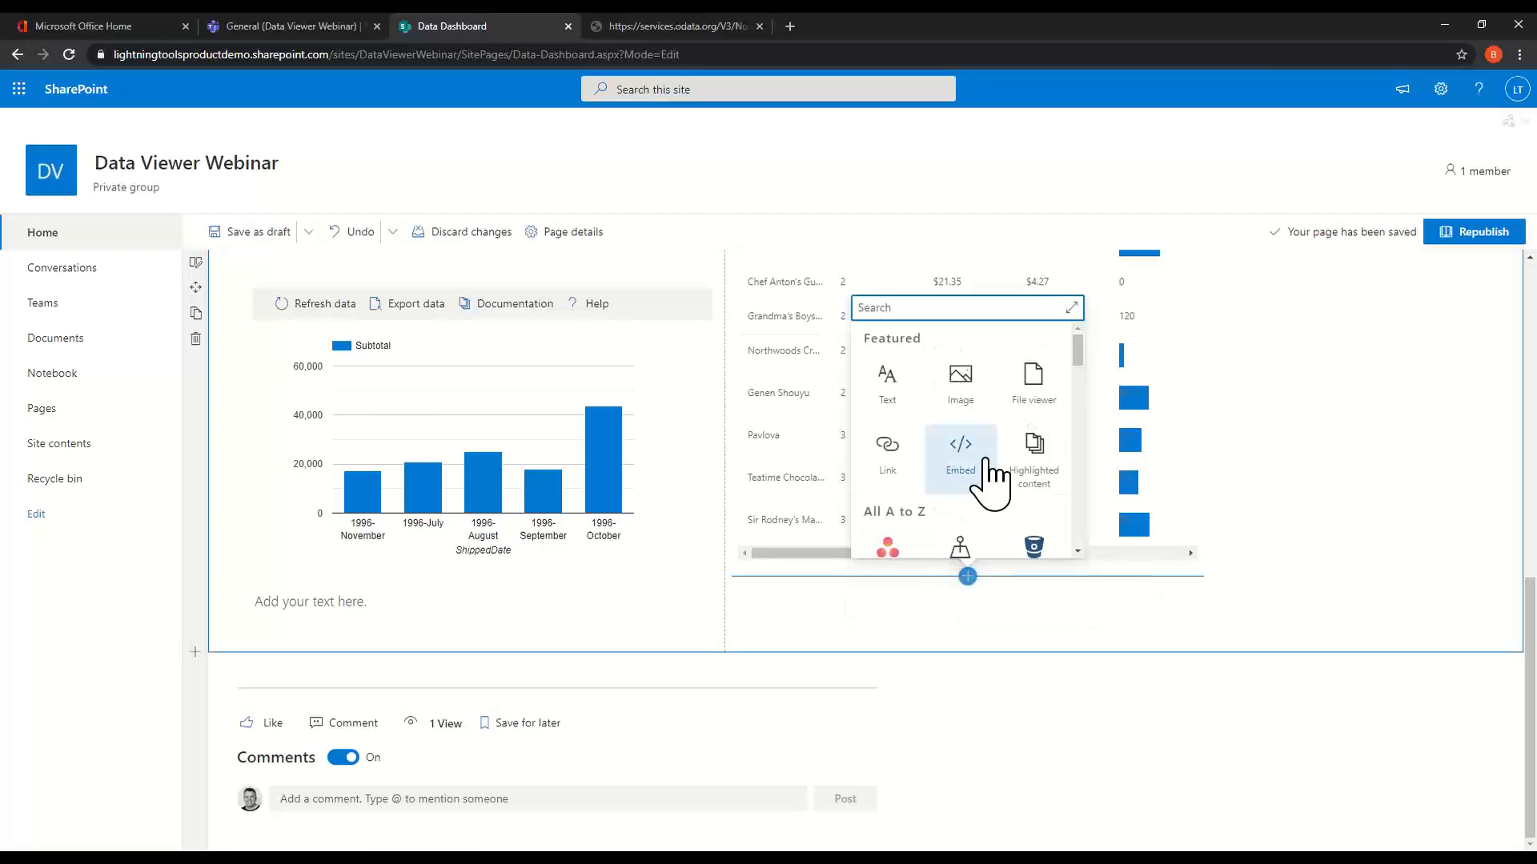
pyautogui.write('data')
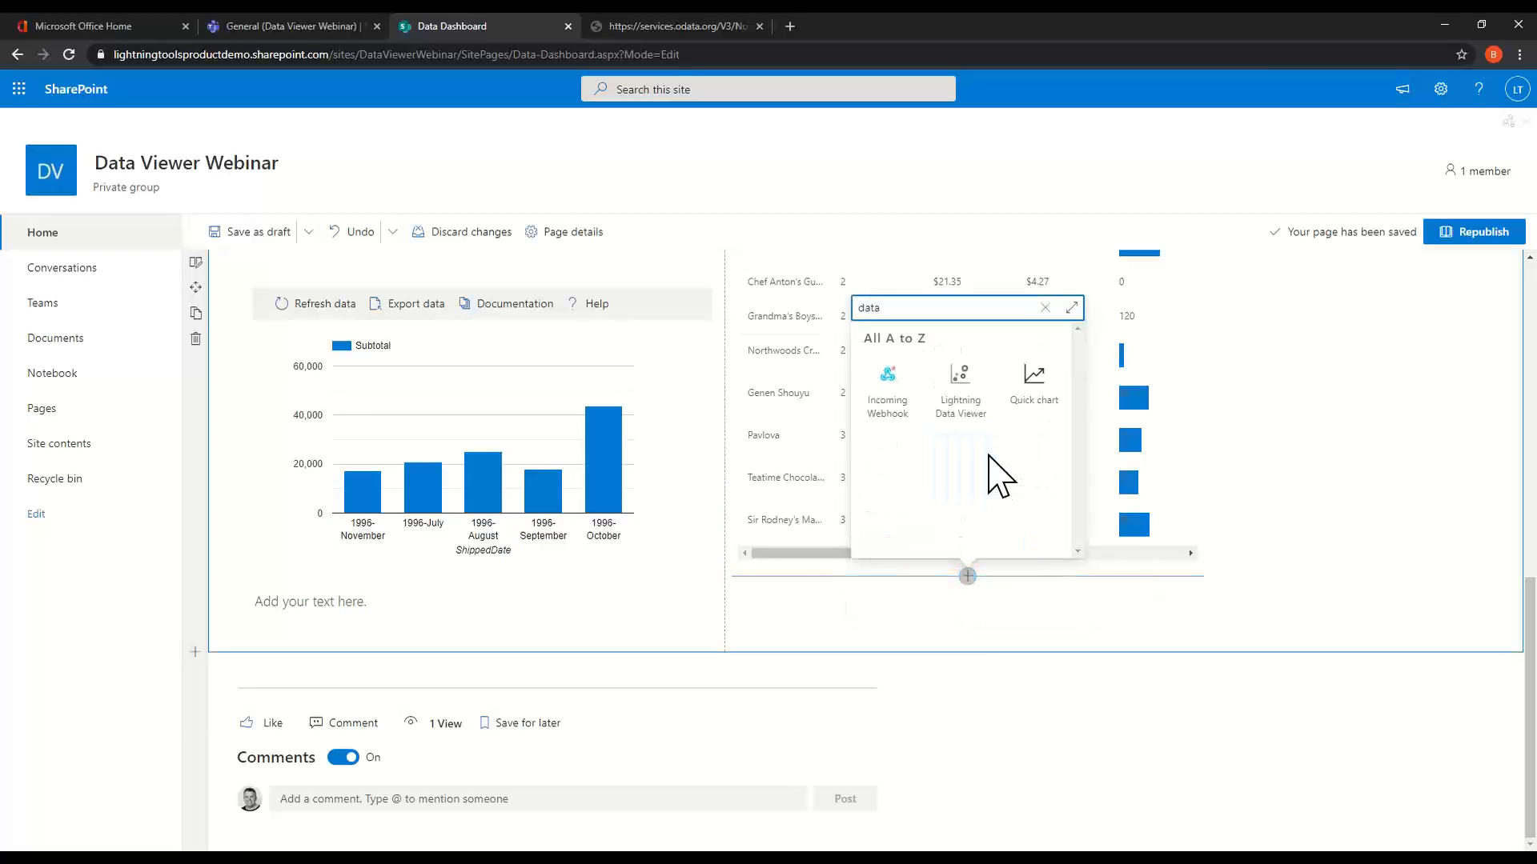
pyautogui.click(964, 424)
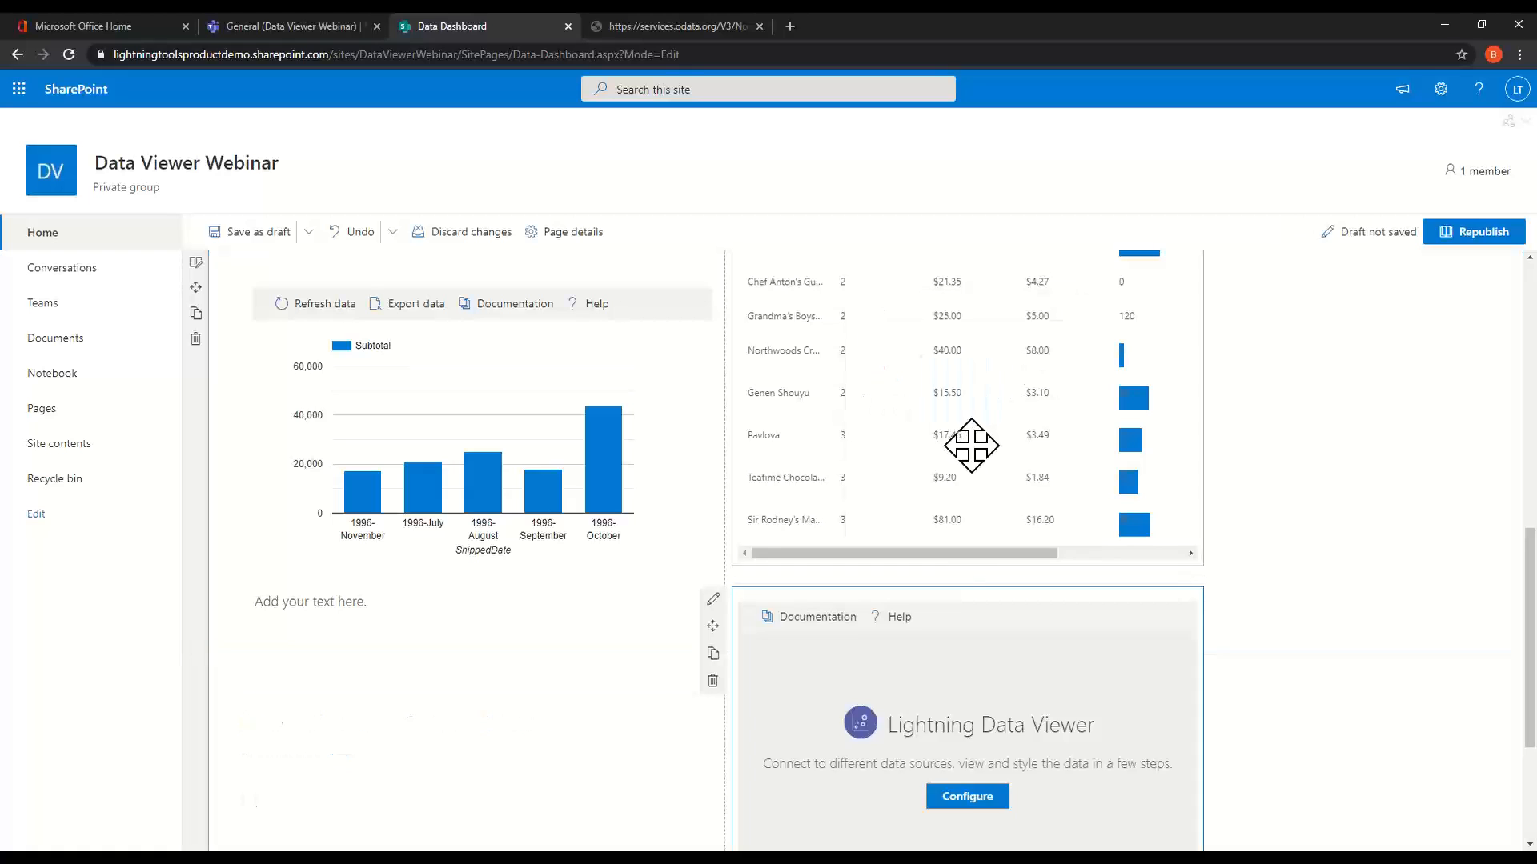
# Configure the new Data Viewer with oData Service as data source provider and Charts view as display provider.
pyautogui.click(956, 798)
pyautogui.click(756, 142)
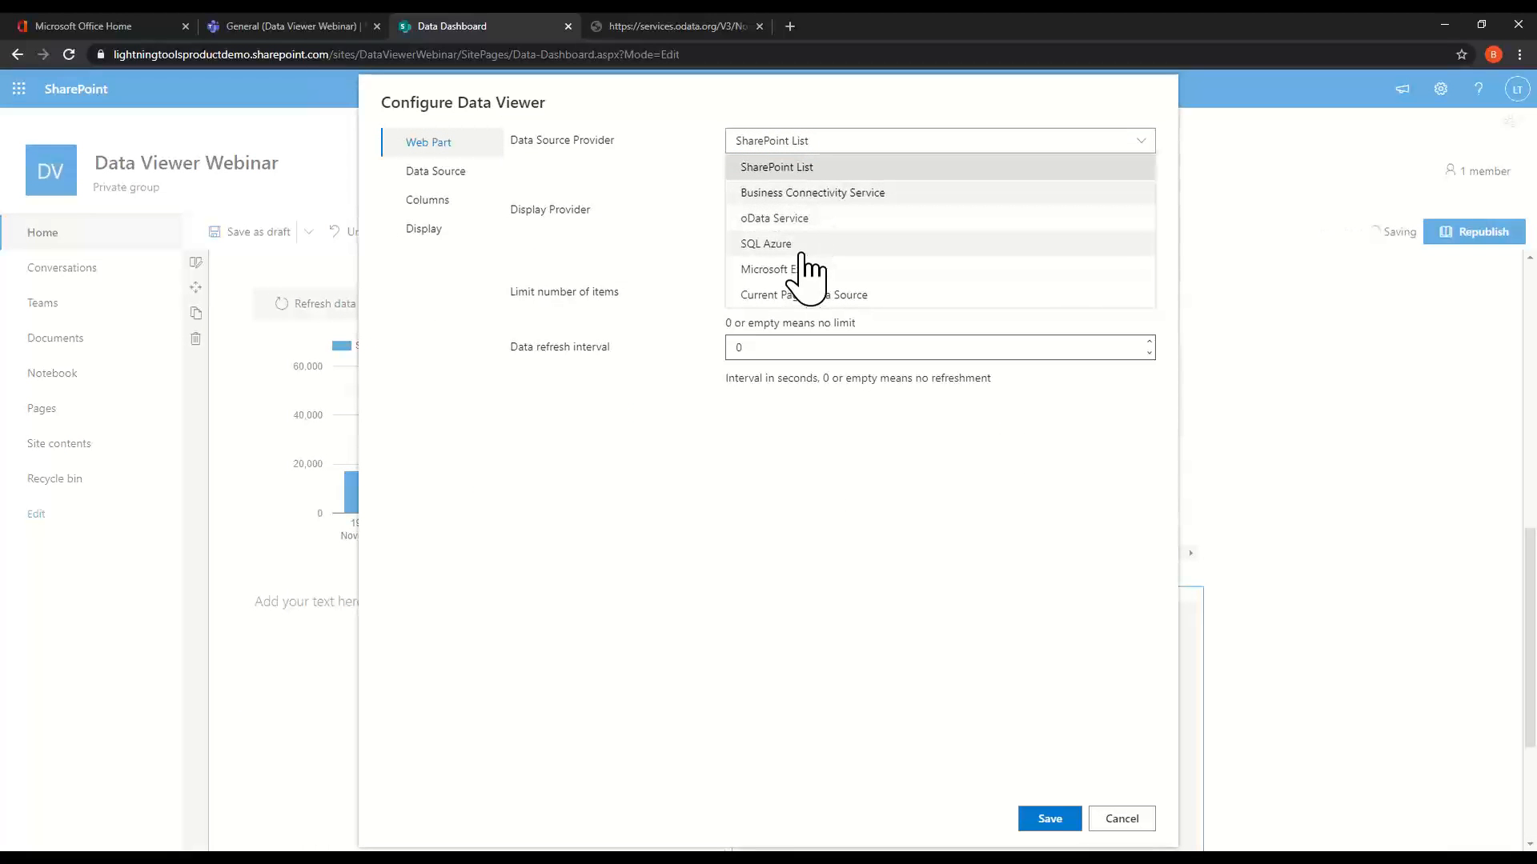
pyautogui.click(789, 219)
pyautogui.click(824, 211)
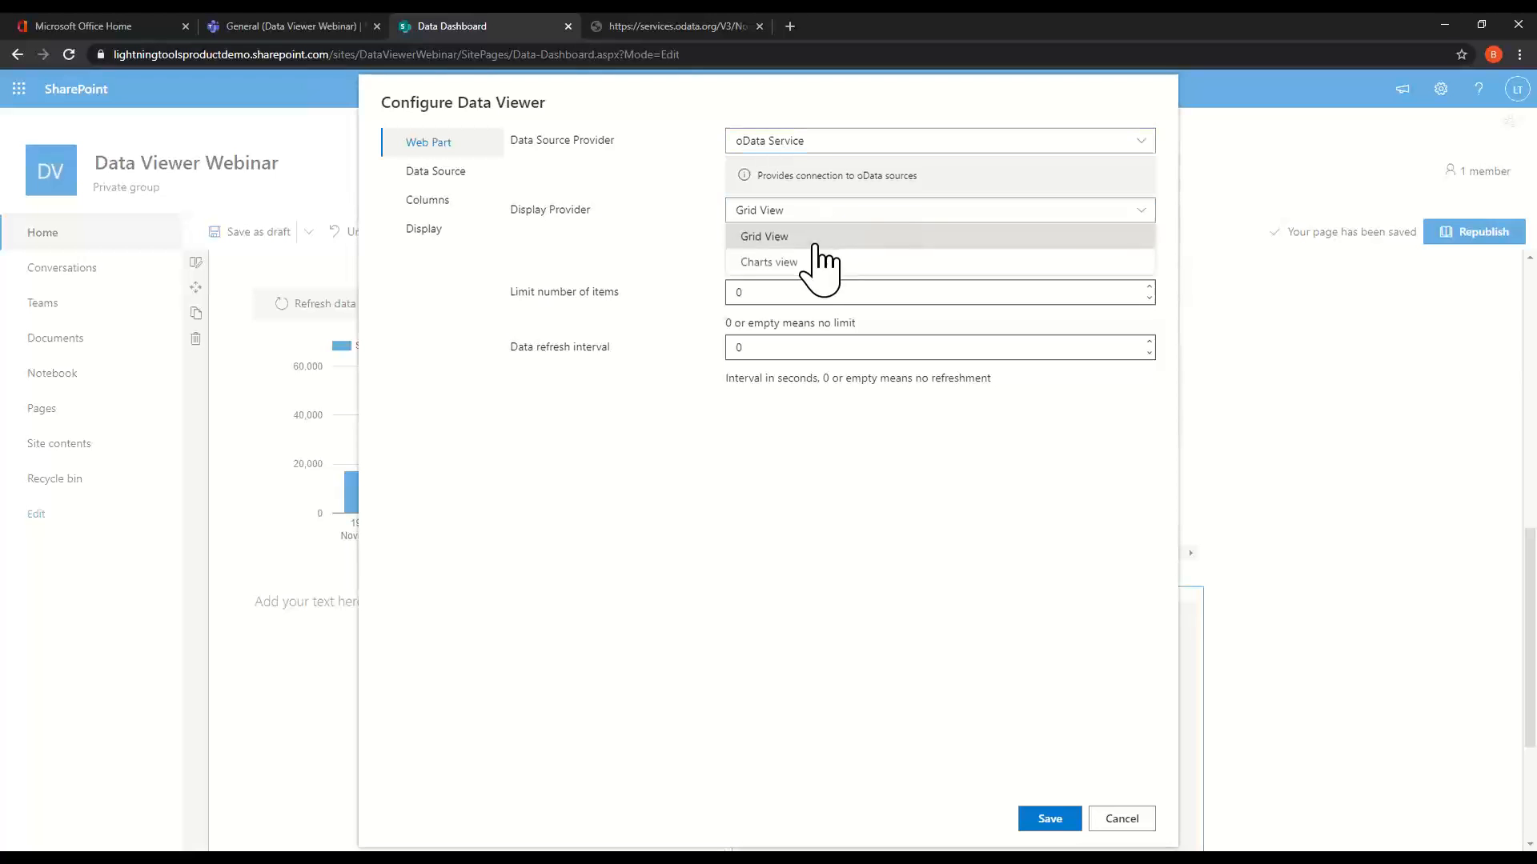
pyautogui.click(816, 261)
pyautogui.click(476, 171)
pyautogui.click(768, 141)
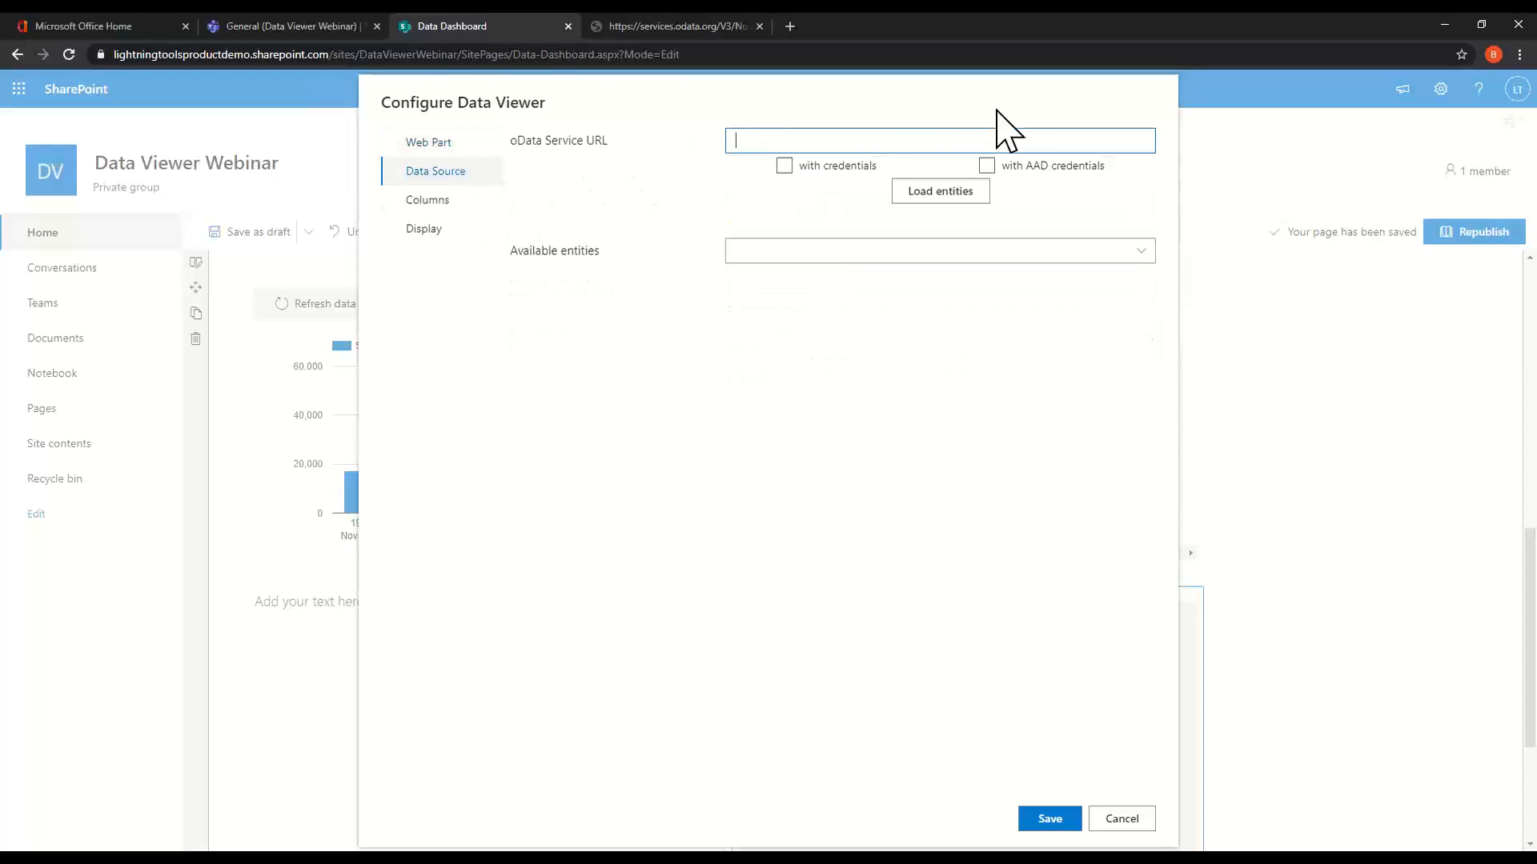
pyautogui.write('https://services.odata.org/V3/Northwind/Northwind.svc/')
pyautogui.click(935, 196)
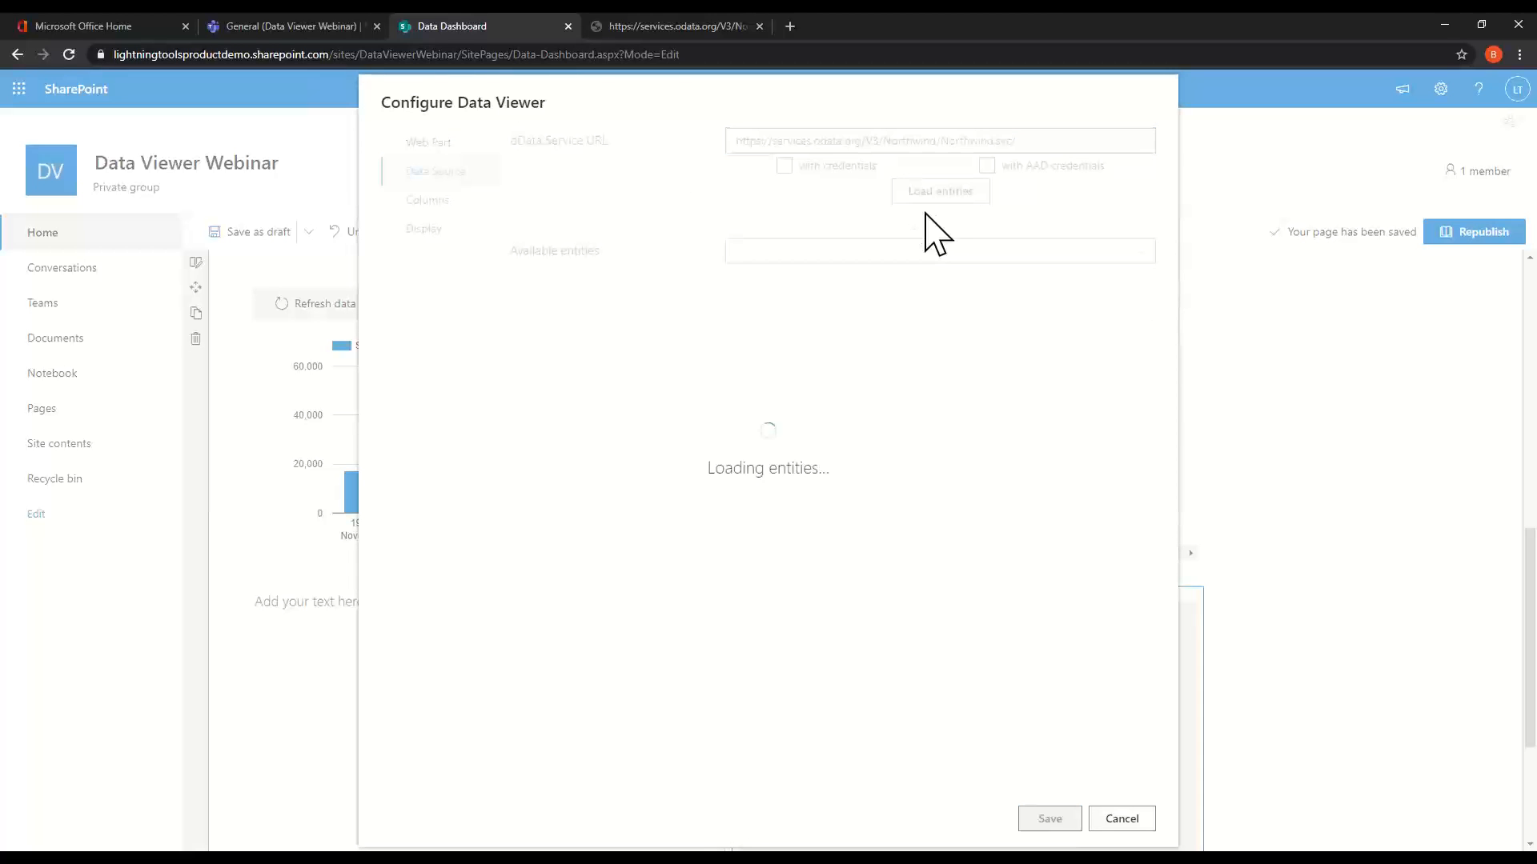
pyautogui.click(813, 252)
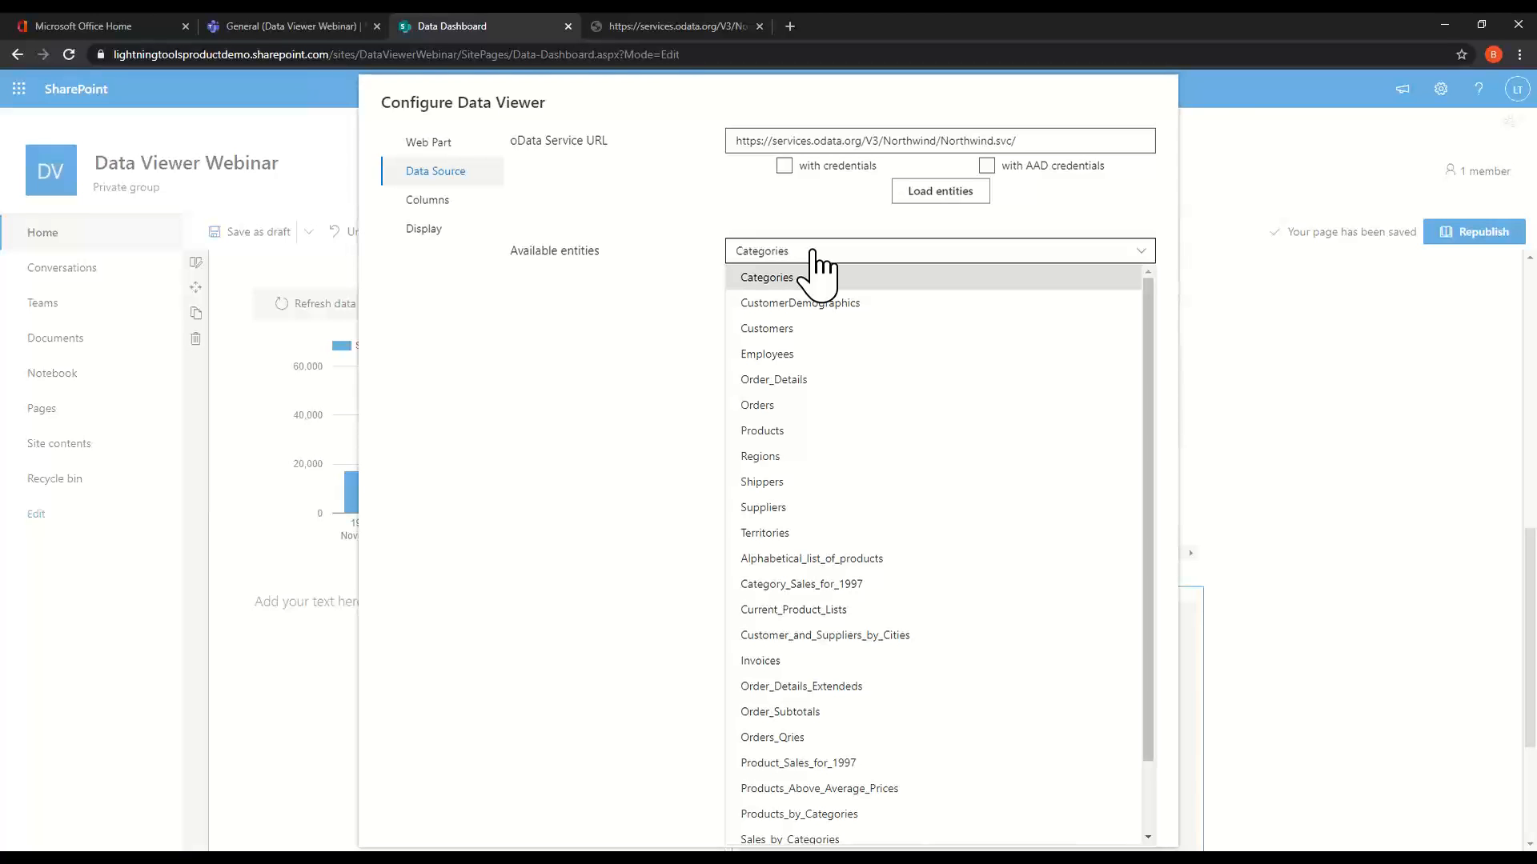
pyautogui.click(812, 329)
# Include only the CustomerID and Country columns in the customer data.
pyautogui.click(408, 204)
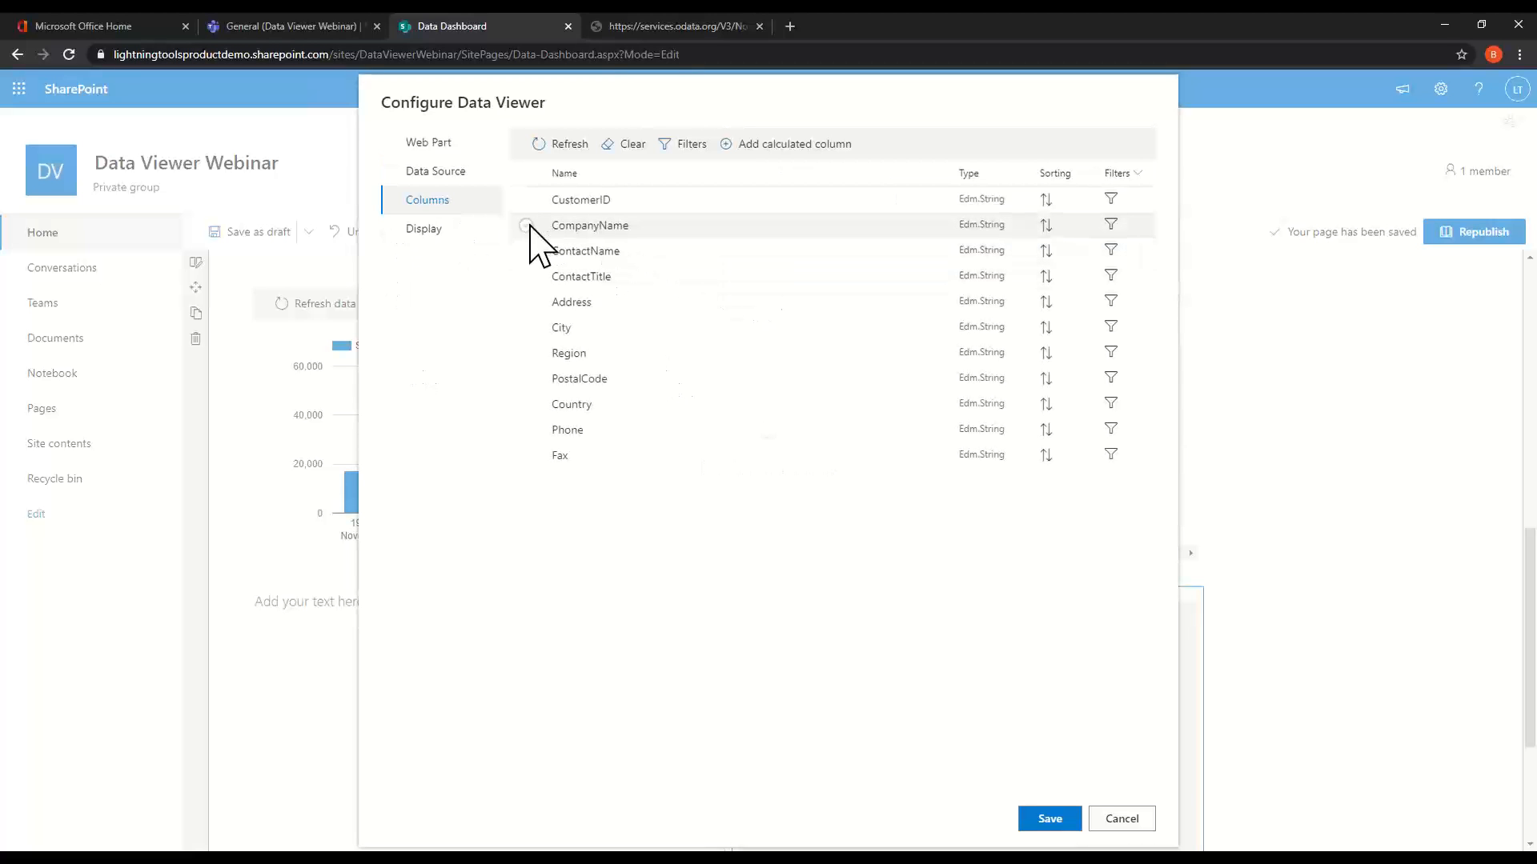
pyautogui.click(527, 226)
pyautogui.click(526, 200)
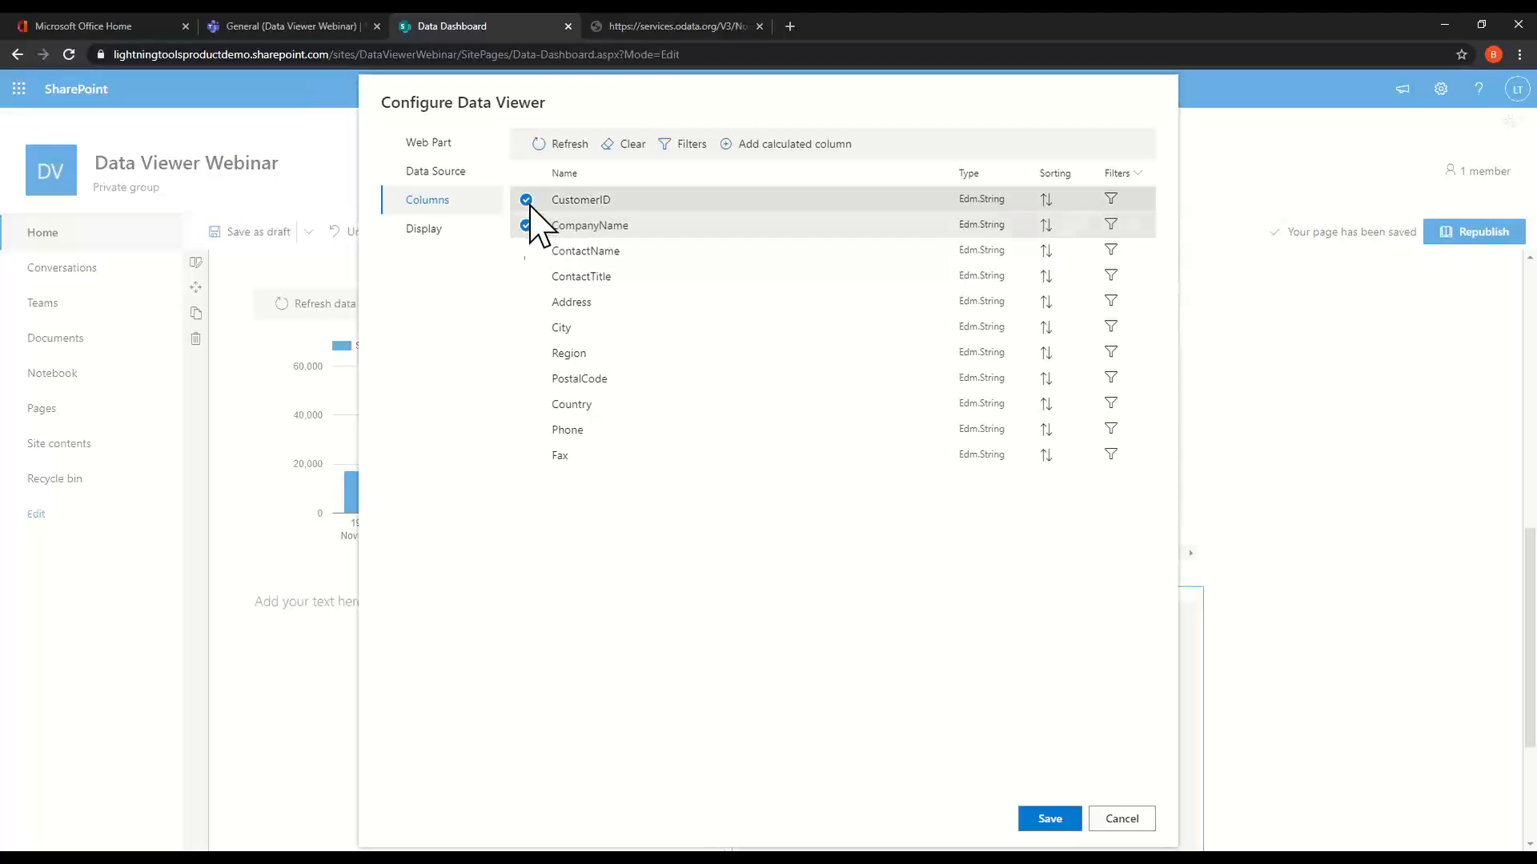
pyautogui.click(525, 225)
pyautogui.click(525, 250)
pyautogui.click(526, 250)
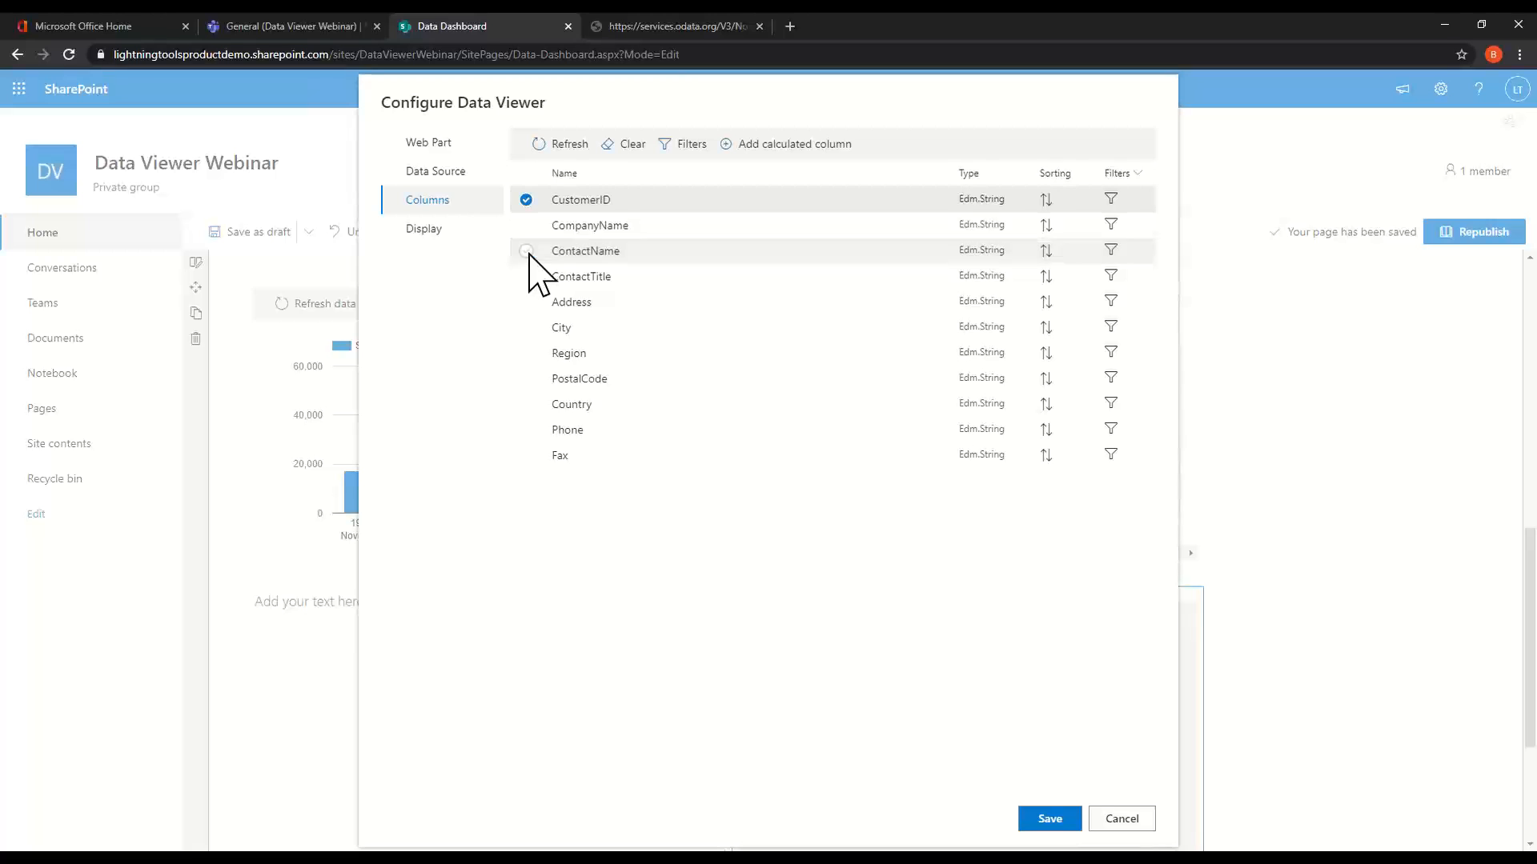
pyautogui.click(526, 405)
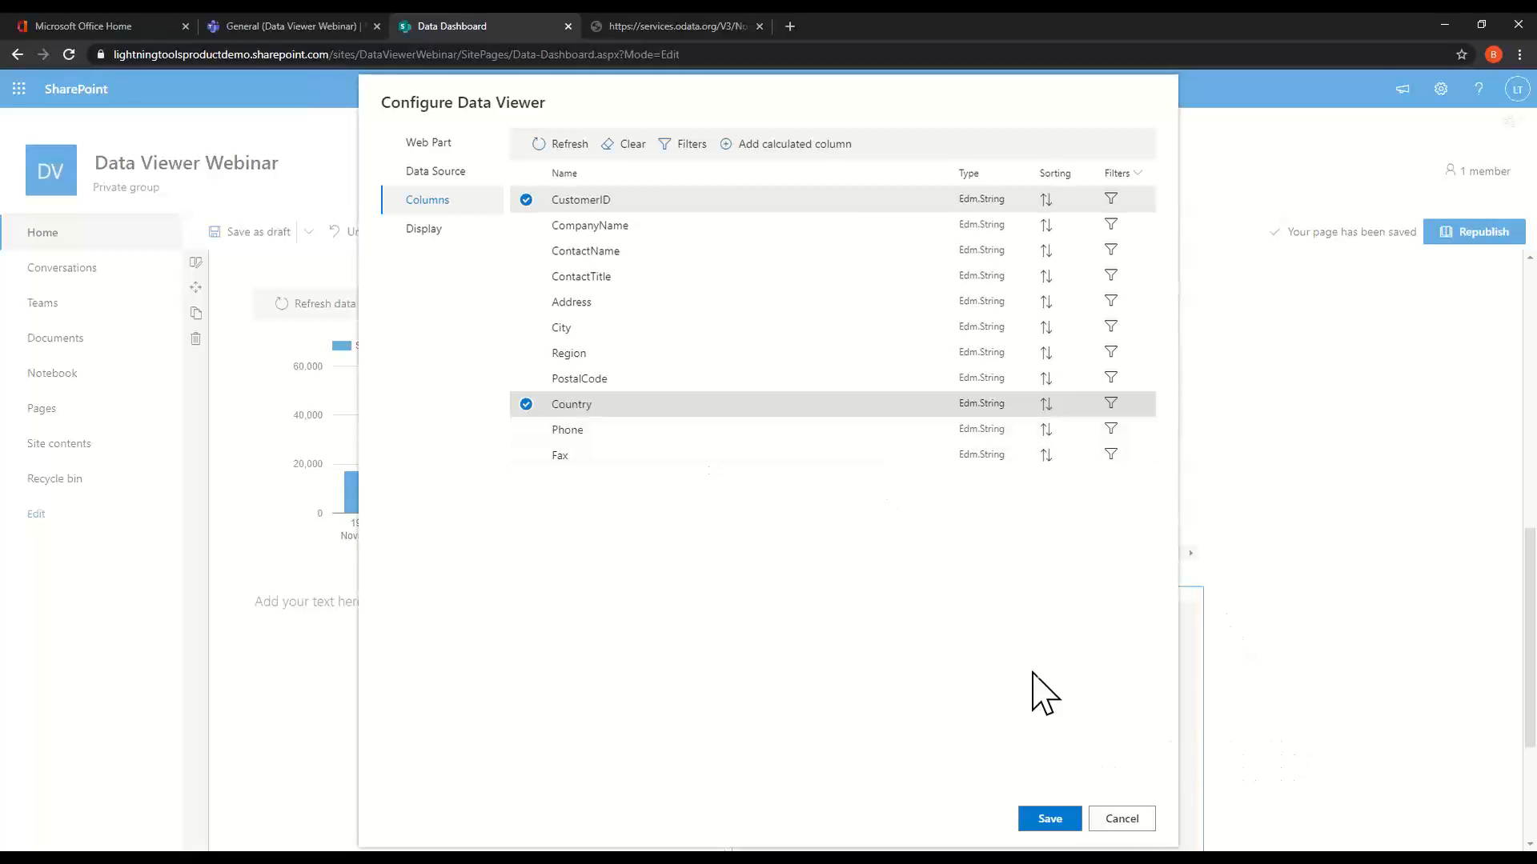
# Try a Pie & Donut chart grouped by Country, and discard the Data Viewer configuration.
pyautogui.click(439, 233)
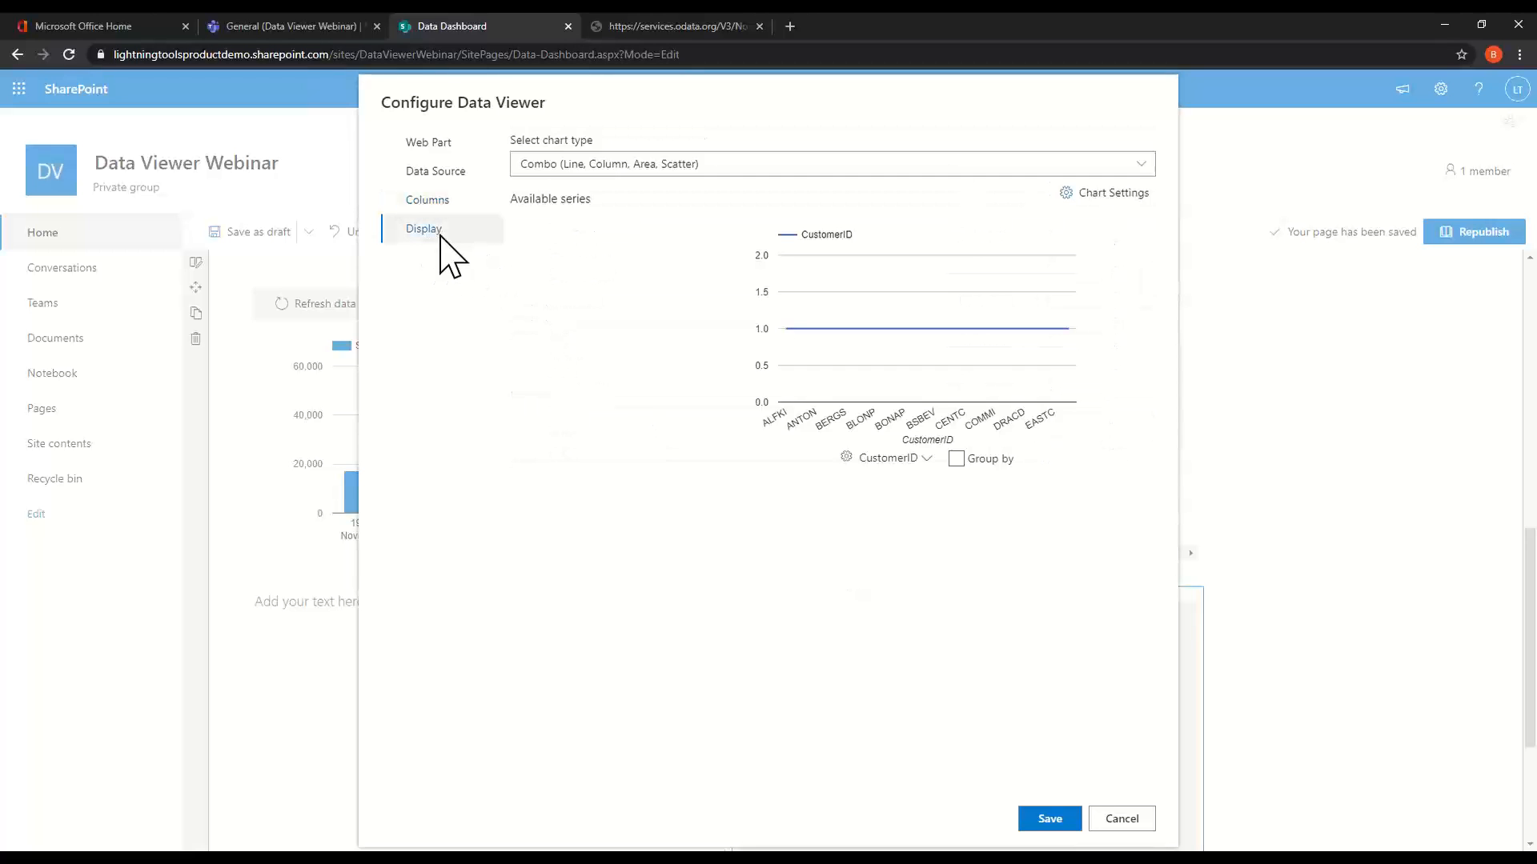
pyautogui.click(926, 458)
pyautogui.click(824, 478)
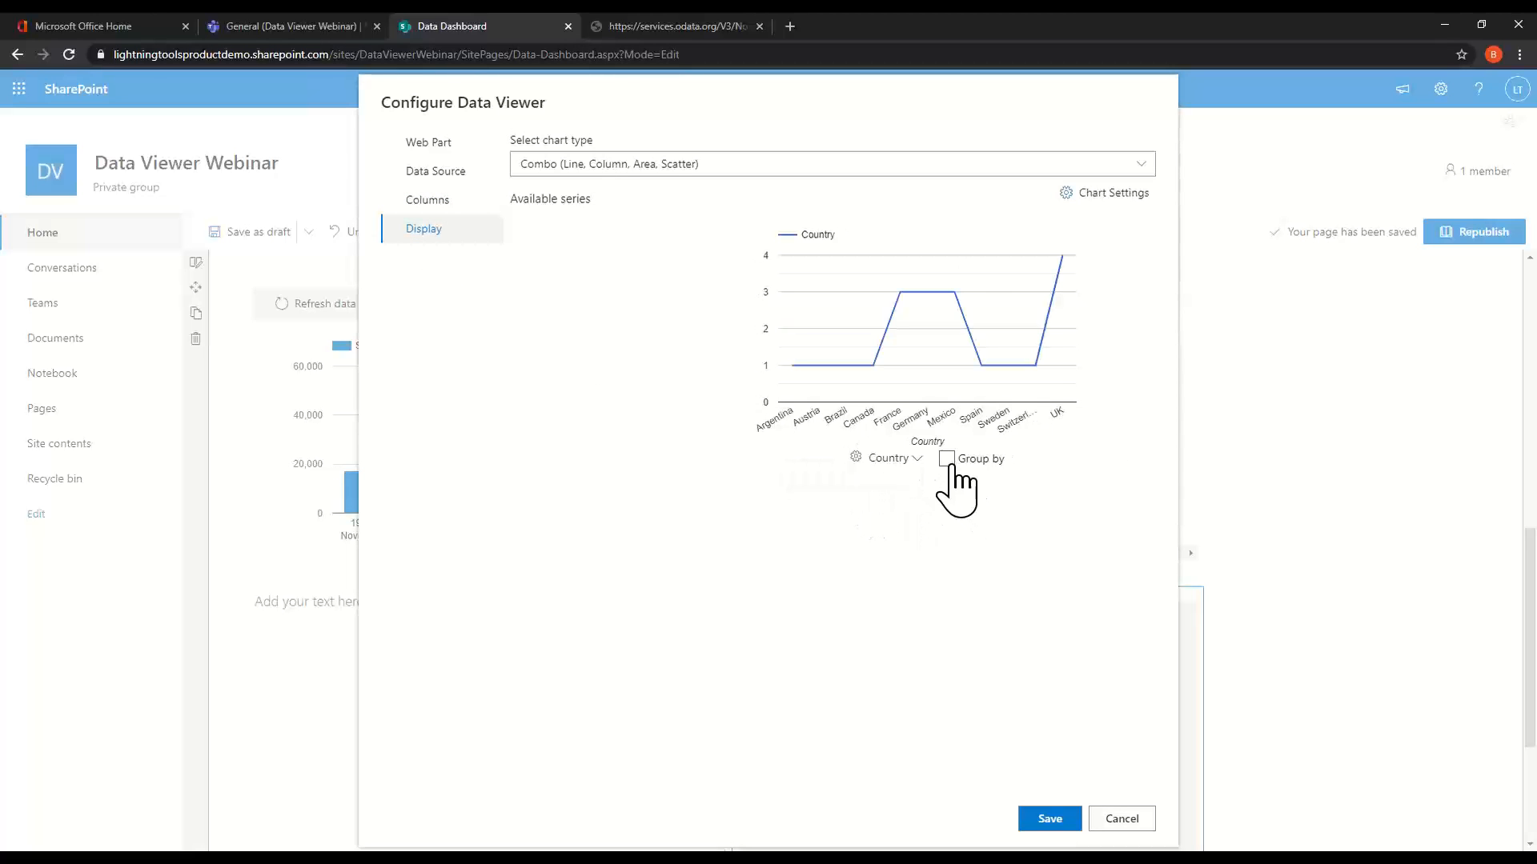
pyautogui.click(704, 165)
pyautogui.click(624, 218)
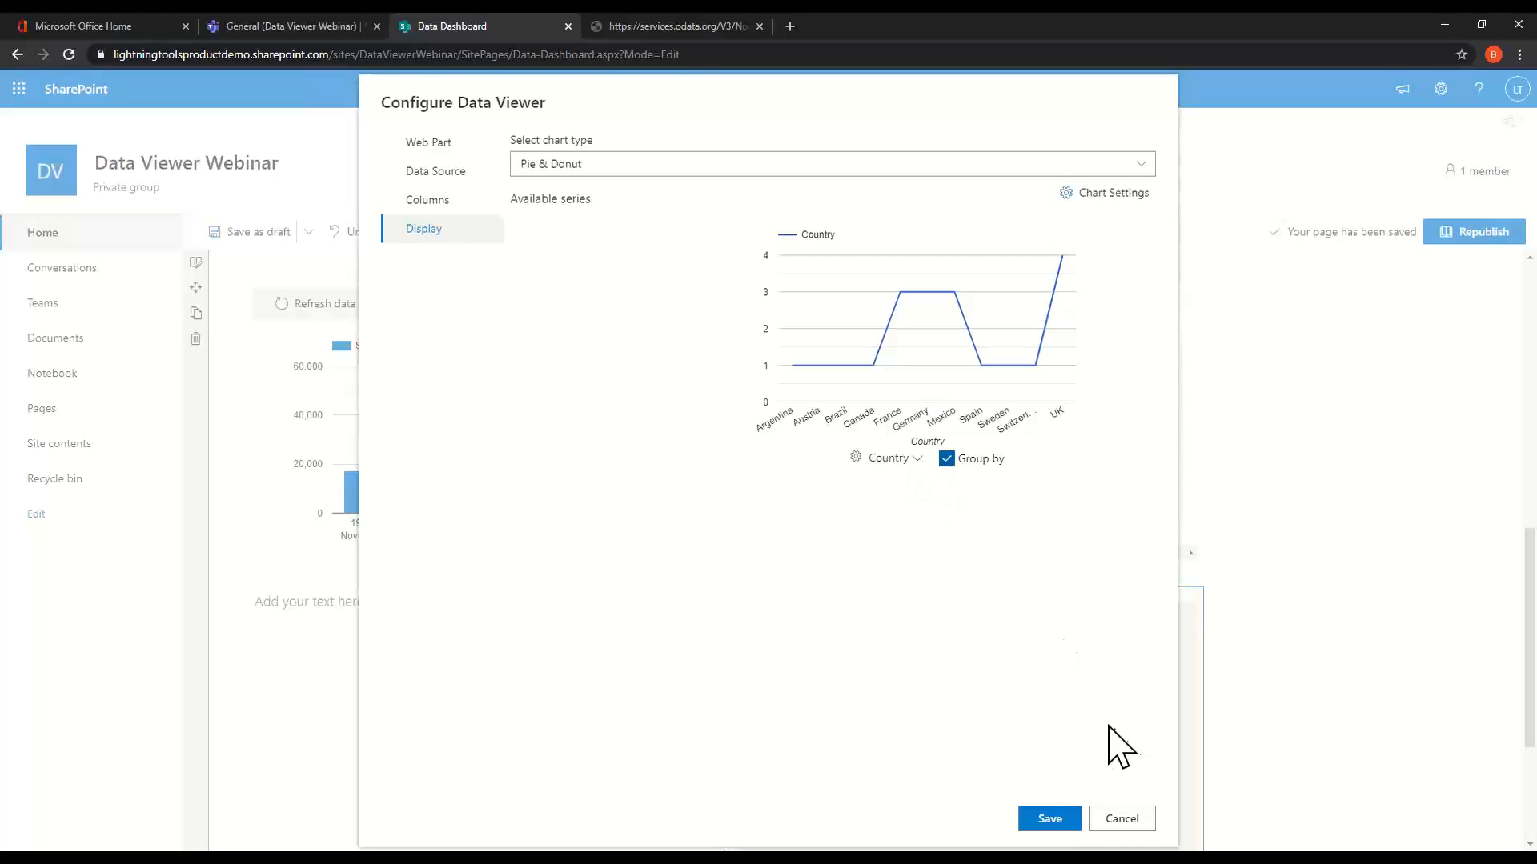
pyautogui.click(1136, 821)
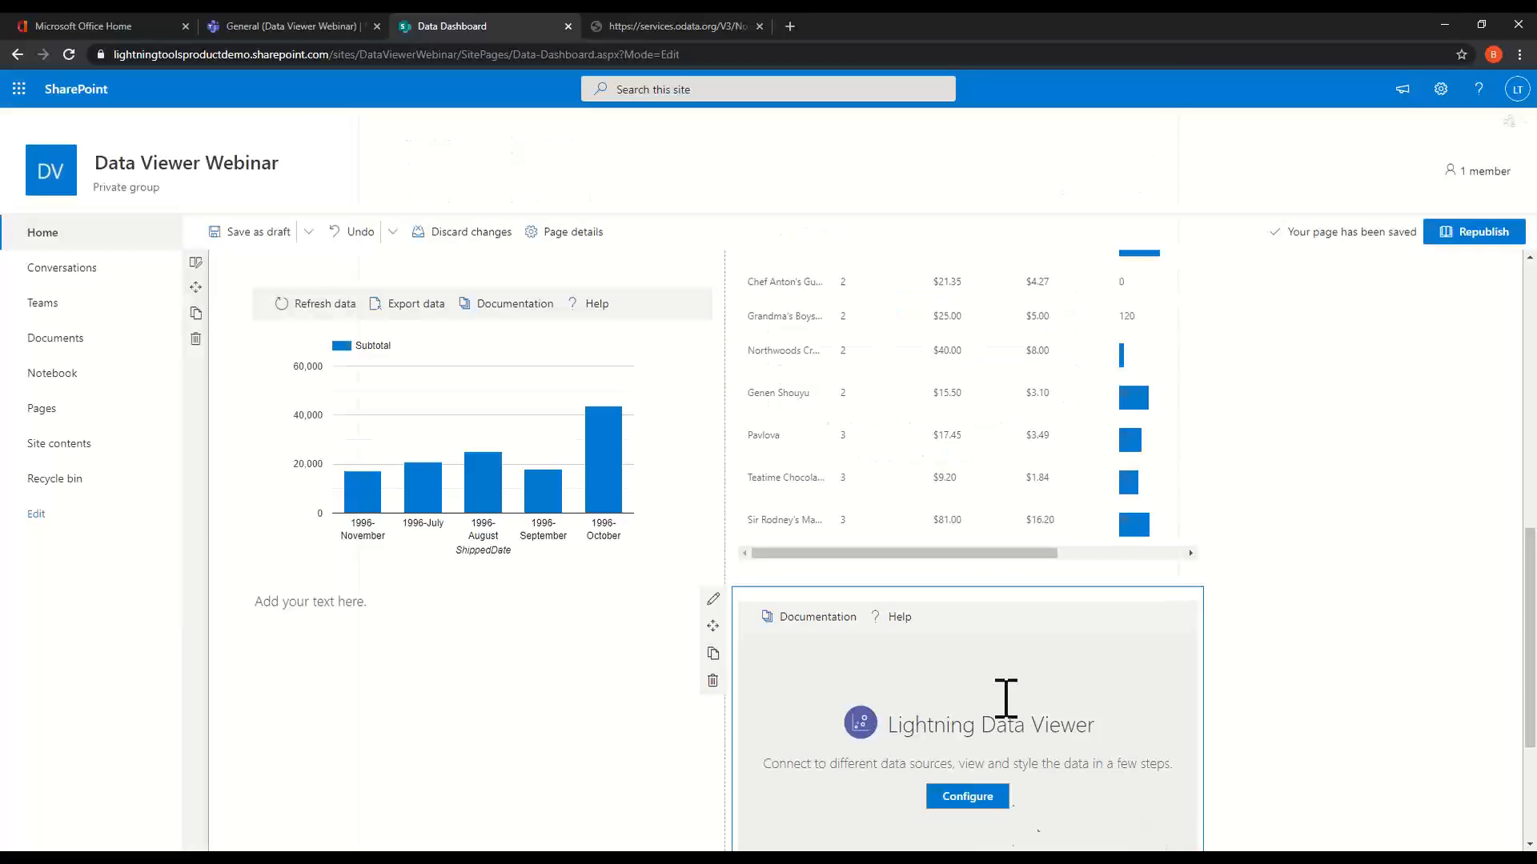
# Reconfigure the empty Data Viewer to use oData Service as data source provider and Charts view as display provider.
pyautogui.click(993, 800)
pyautogui.click(795, 144)
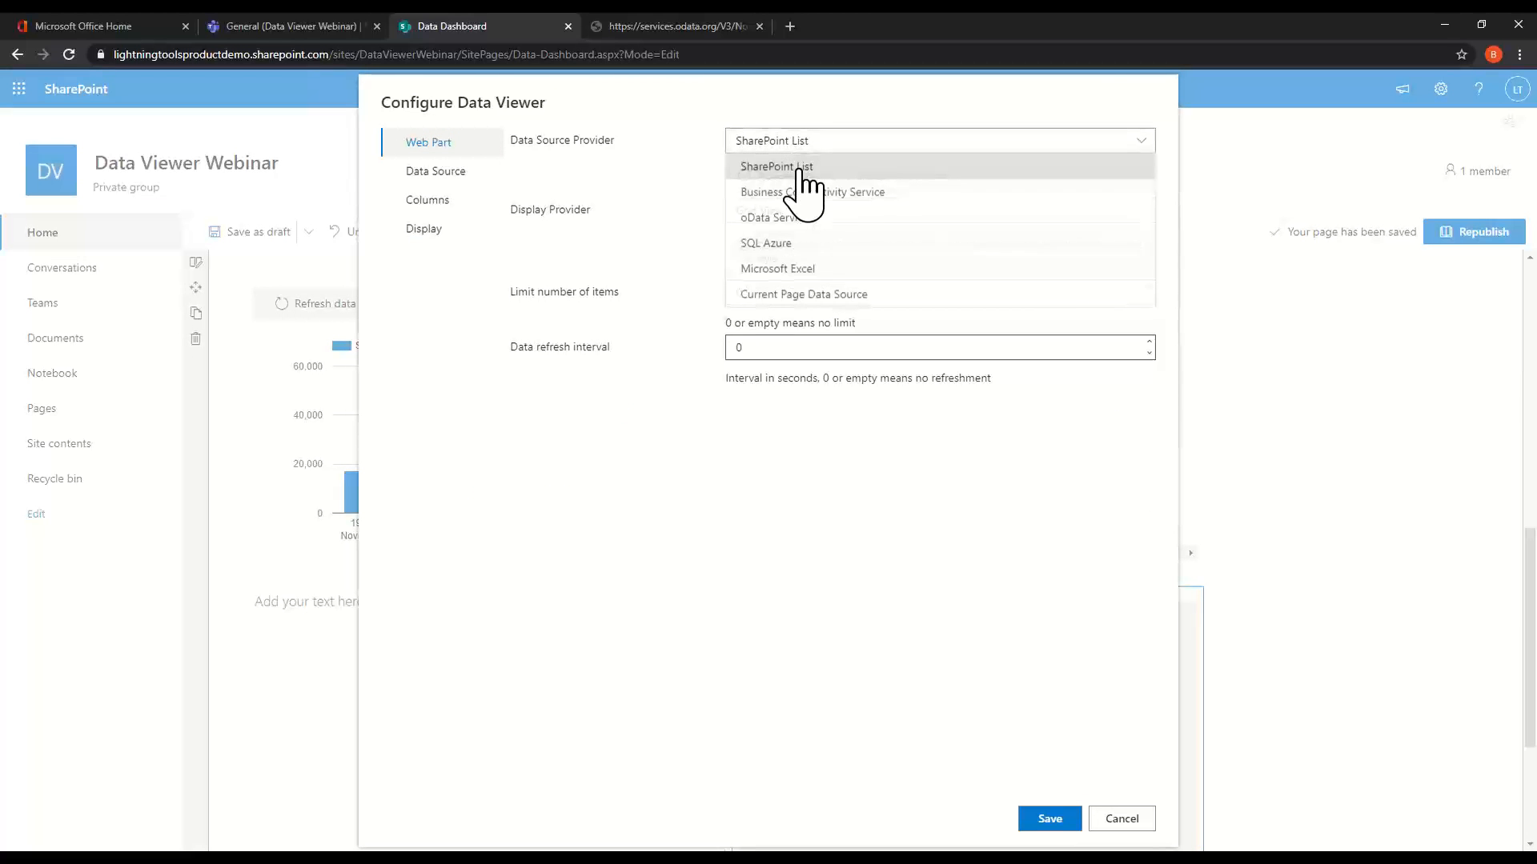
pyautogui.click(809, 219)
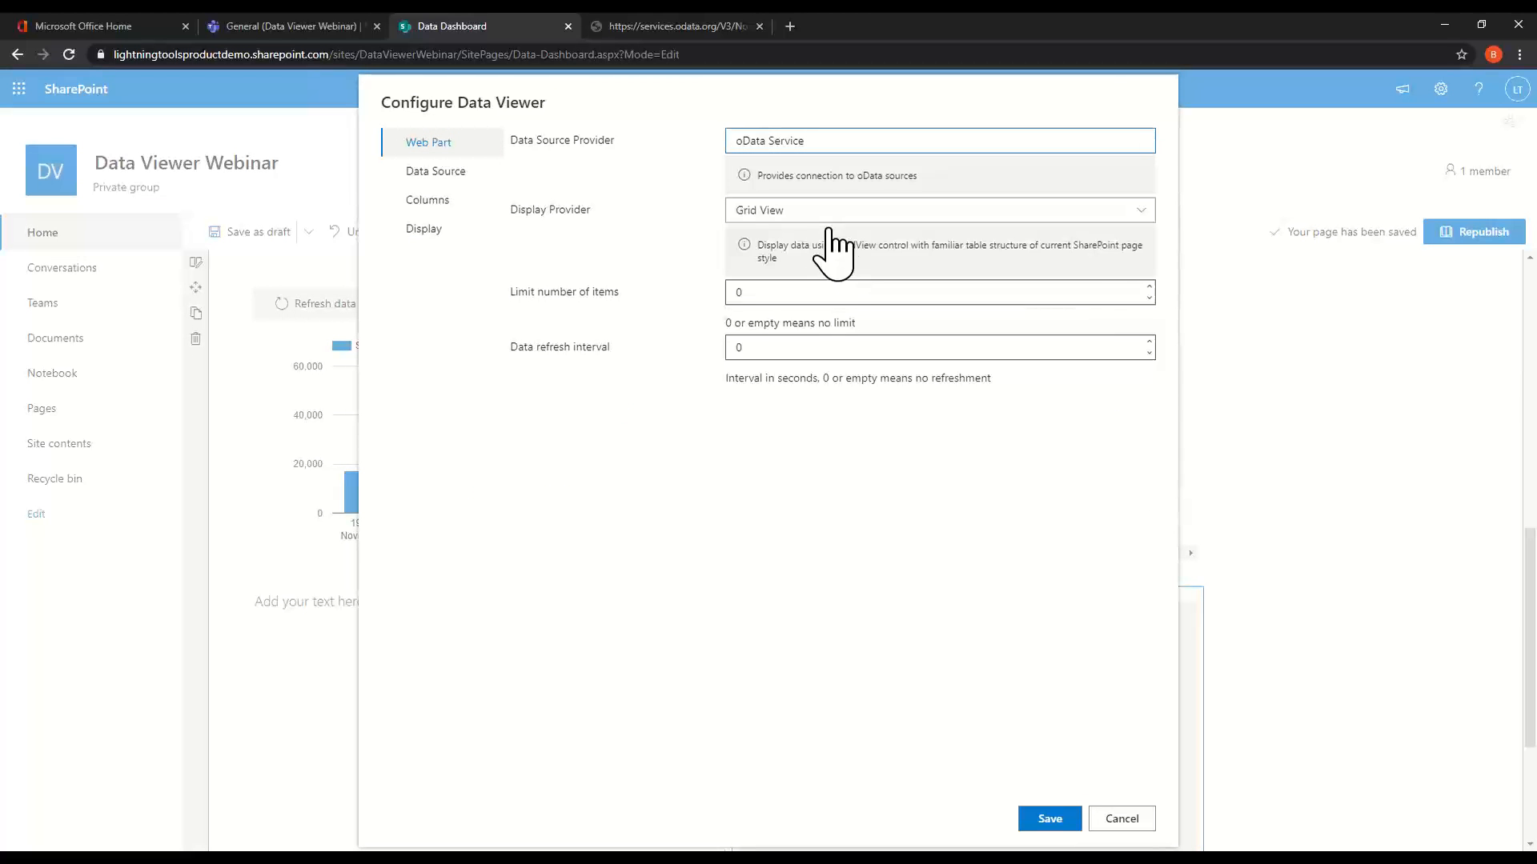
pyautogui.click(825, 210)
pyautogui.click(800, 261)
pyautogui.click(437, 172)
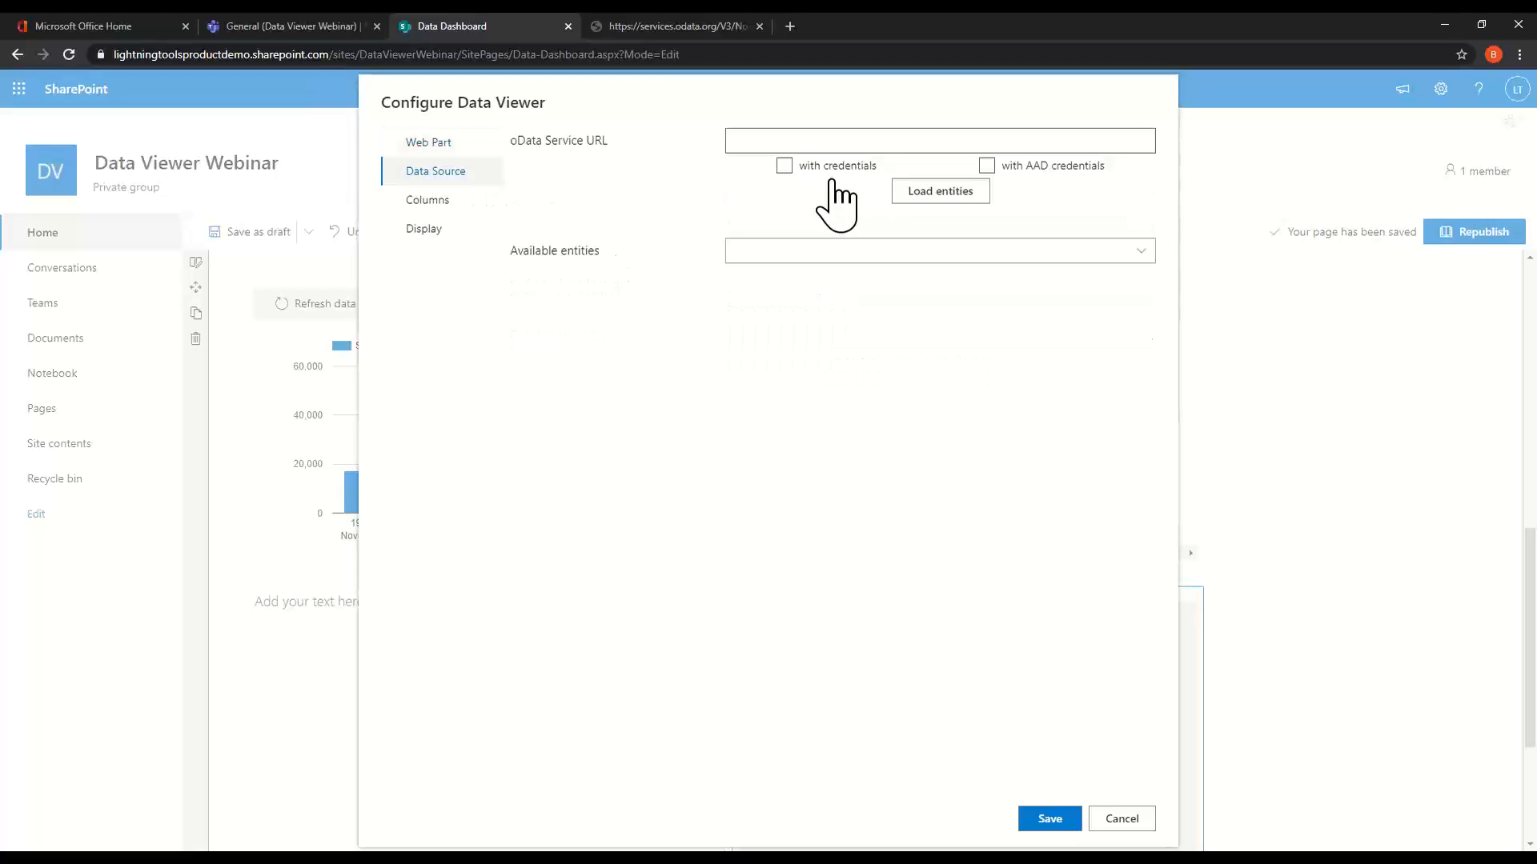
pyautogui.write('https://services.odata.org/V3/Northwind/Northwind.svc/')
pyautogui.click(978, 195)
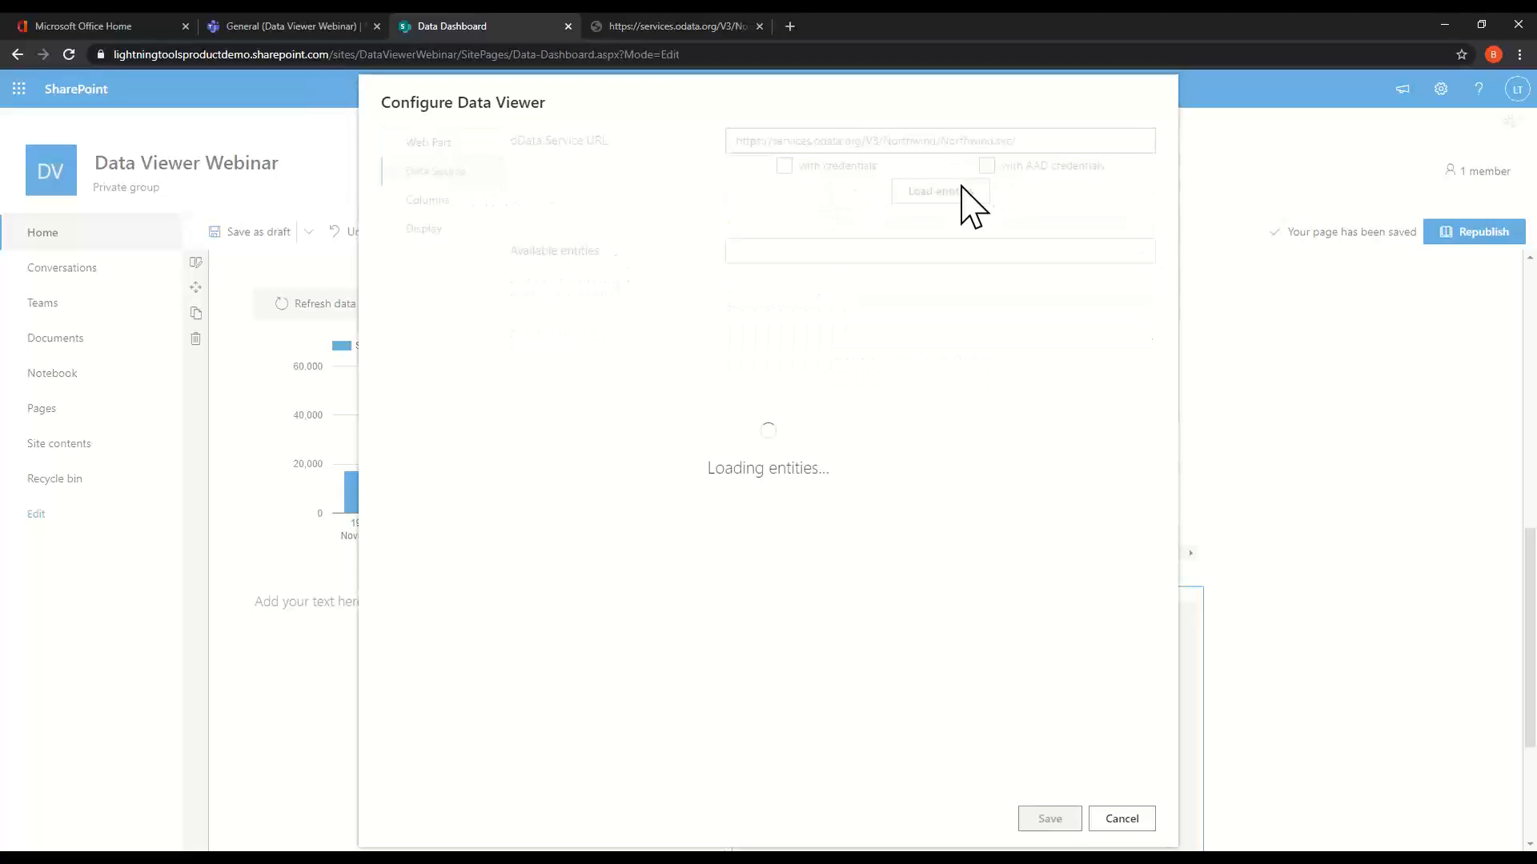
pyautogui.click(920, 262)
pyautogui.scroll(-2, 858, 566)
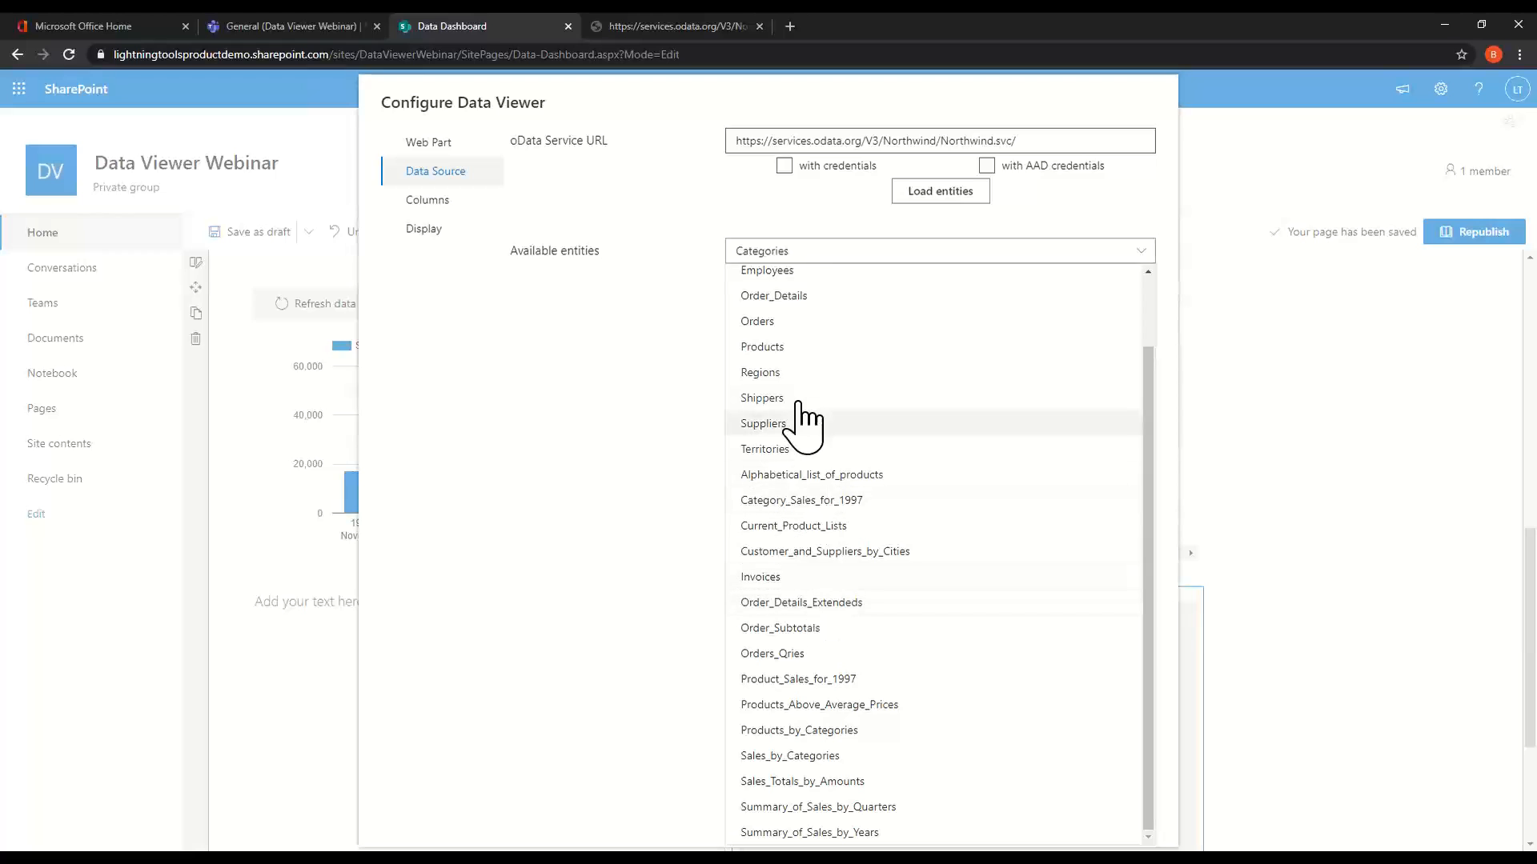
pyautogui.scroll(2, 804, 410)
pyautogui.click(802, 357)
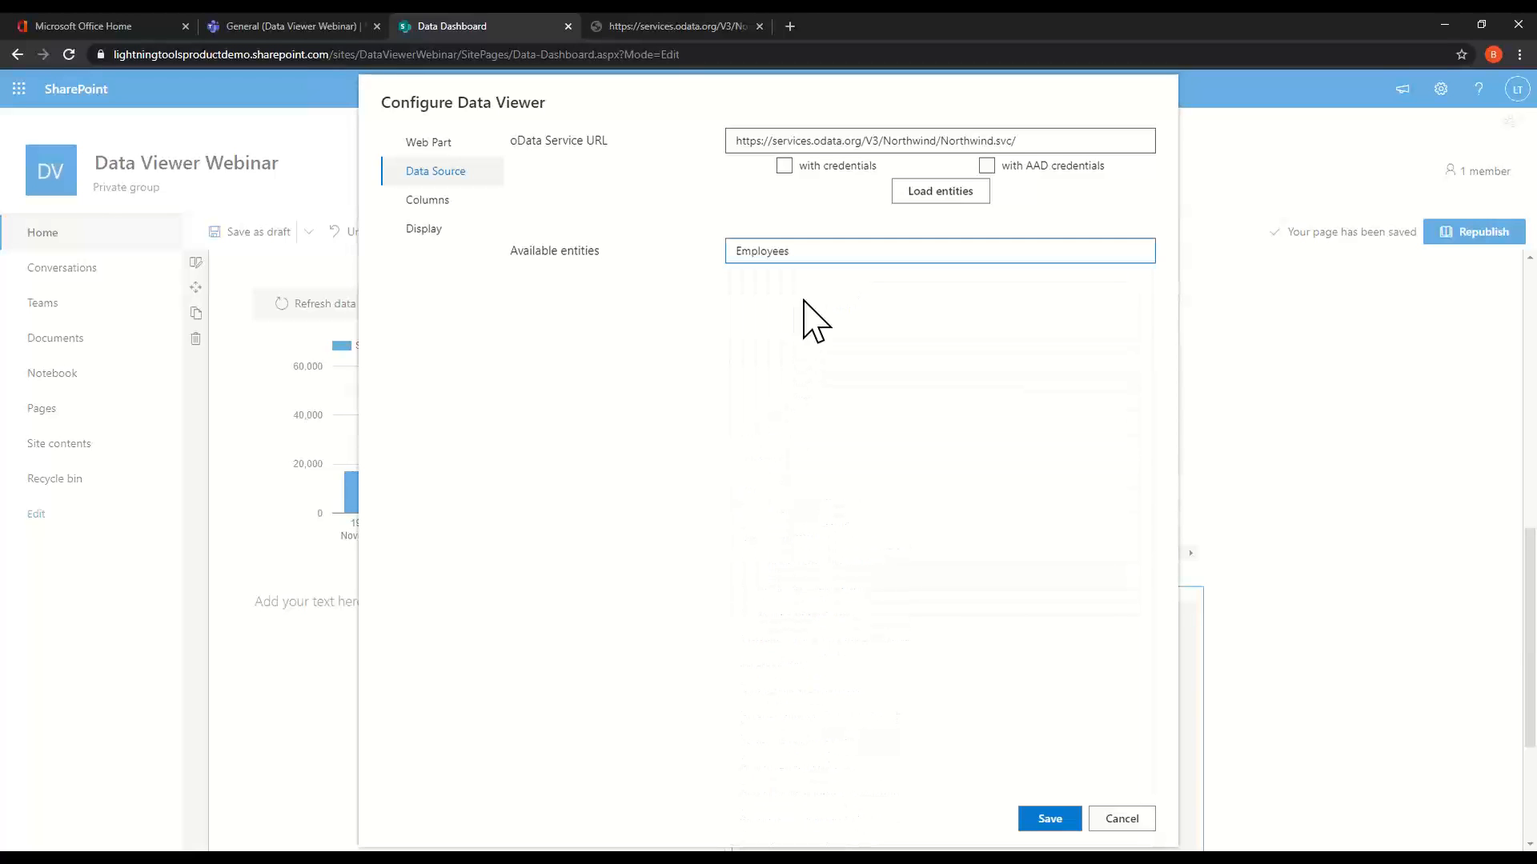
pyautogui.click(810, 258)
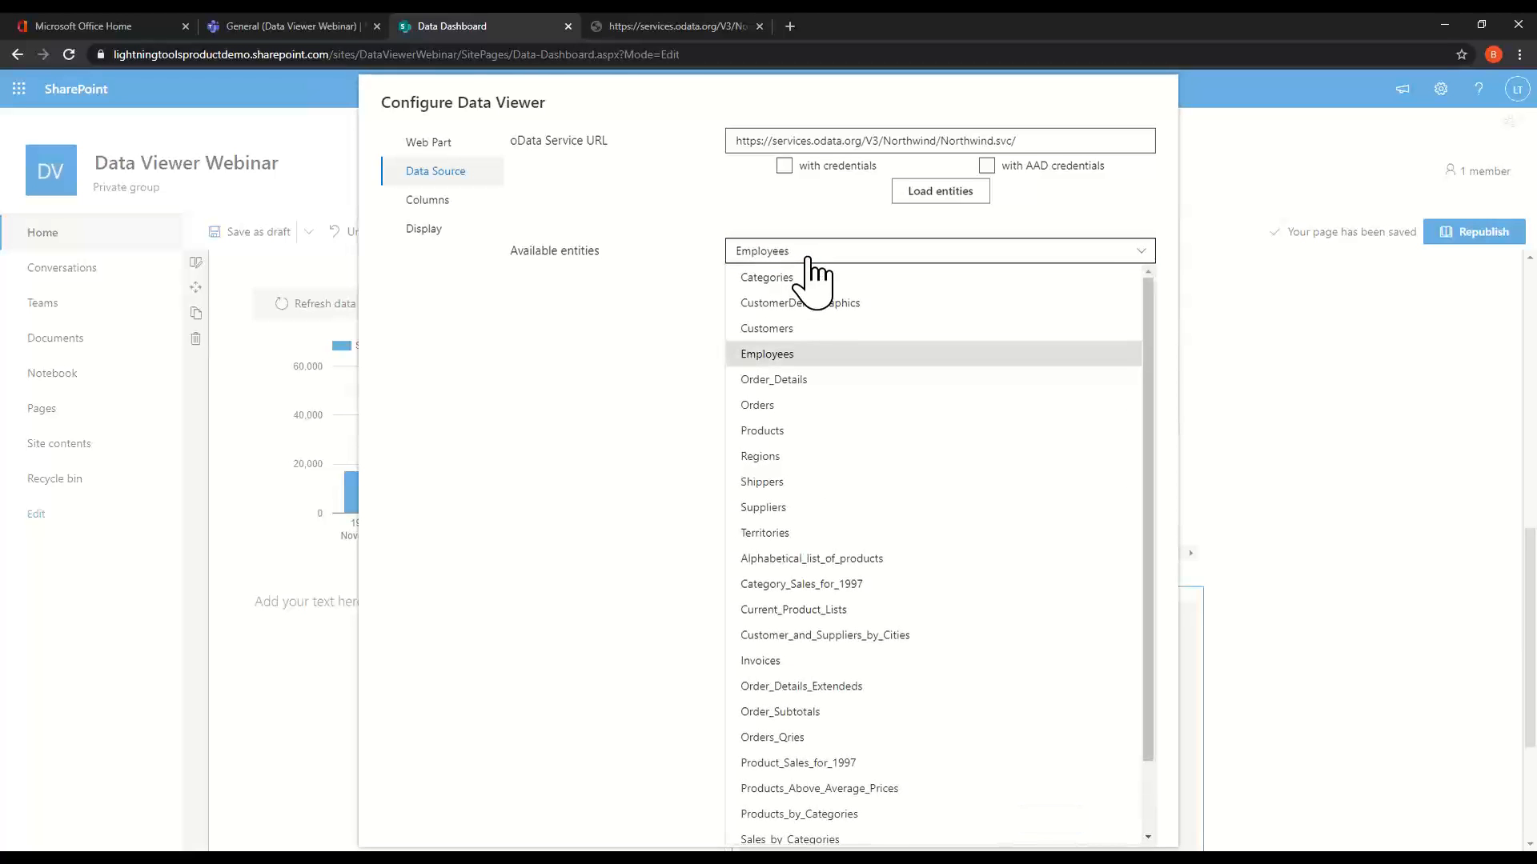
pyautogui.click(812, 328)
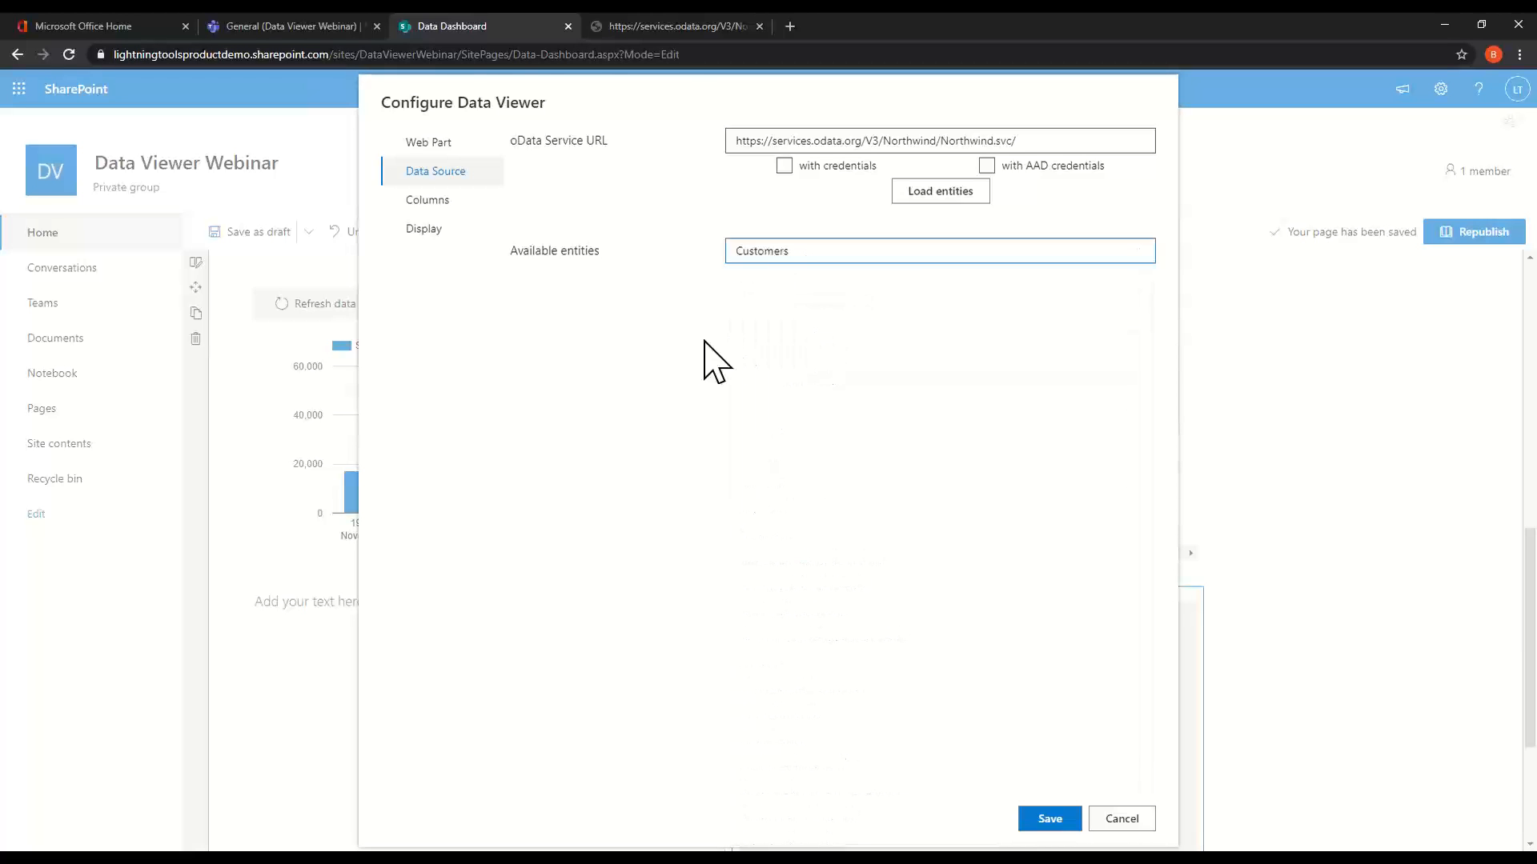
# Include the Customers entity's CustomerID and Country columns and try the Pie & Donut chart type before switching back to Combo.
pyautogui.click(445, 205)
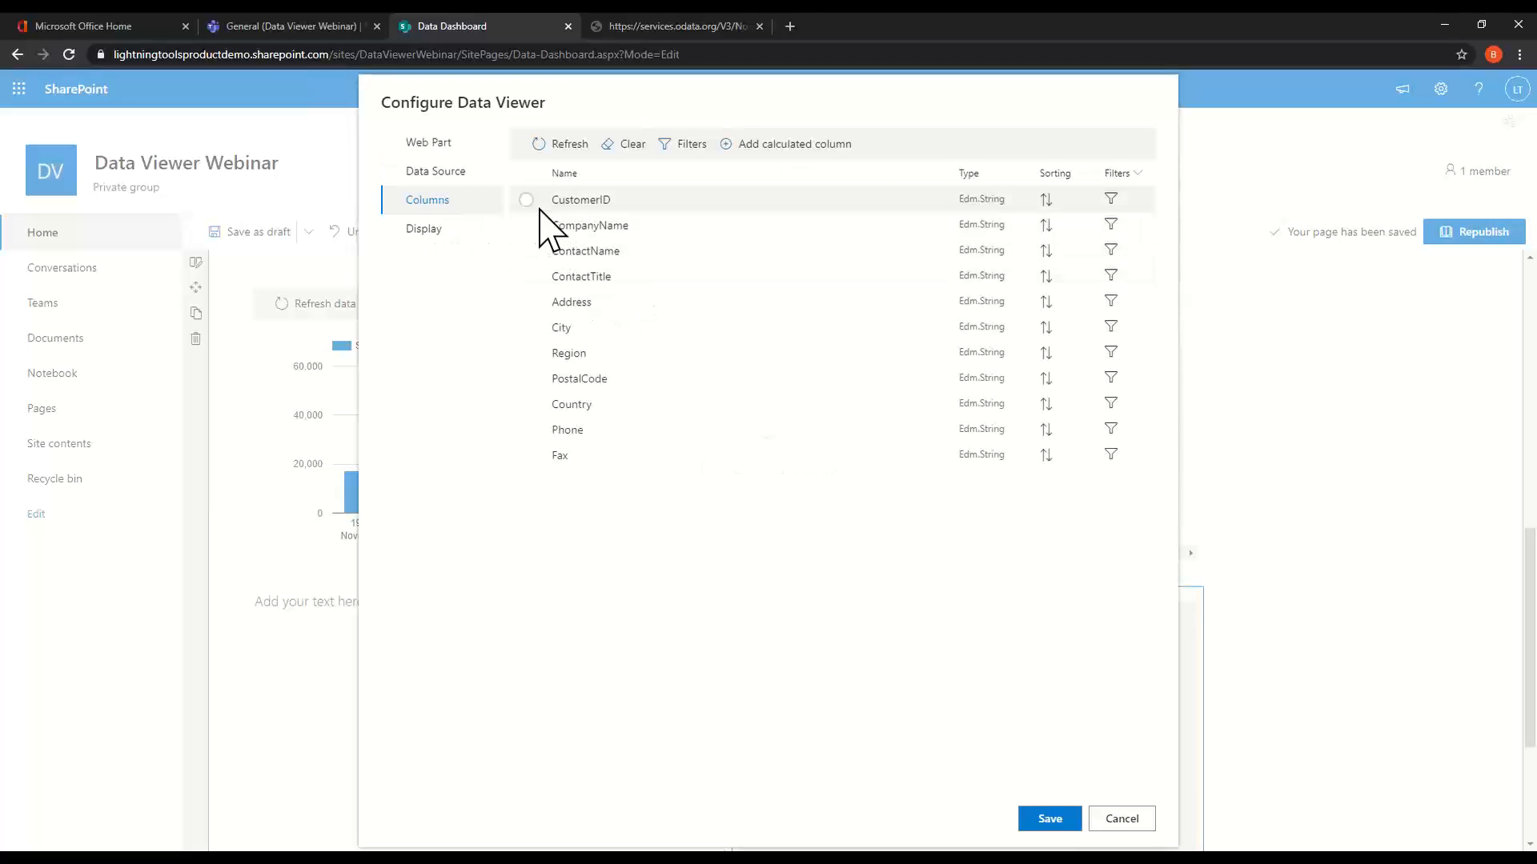
pyautogui.click(530, 201)
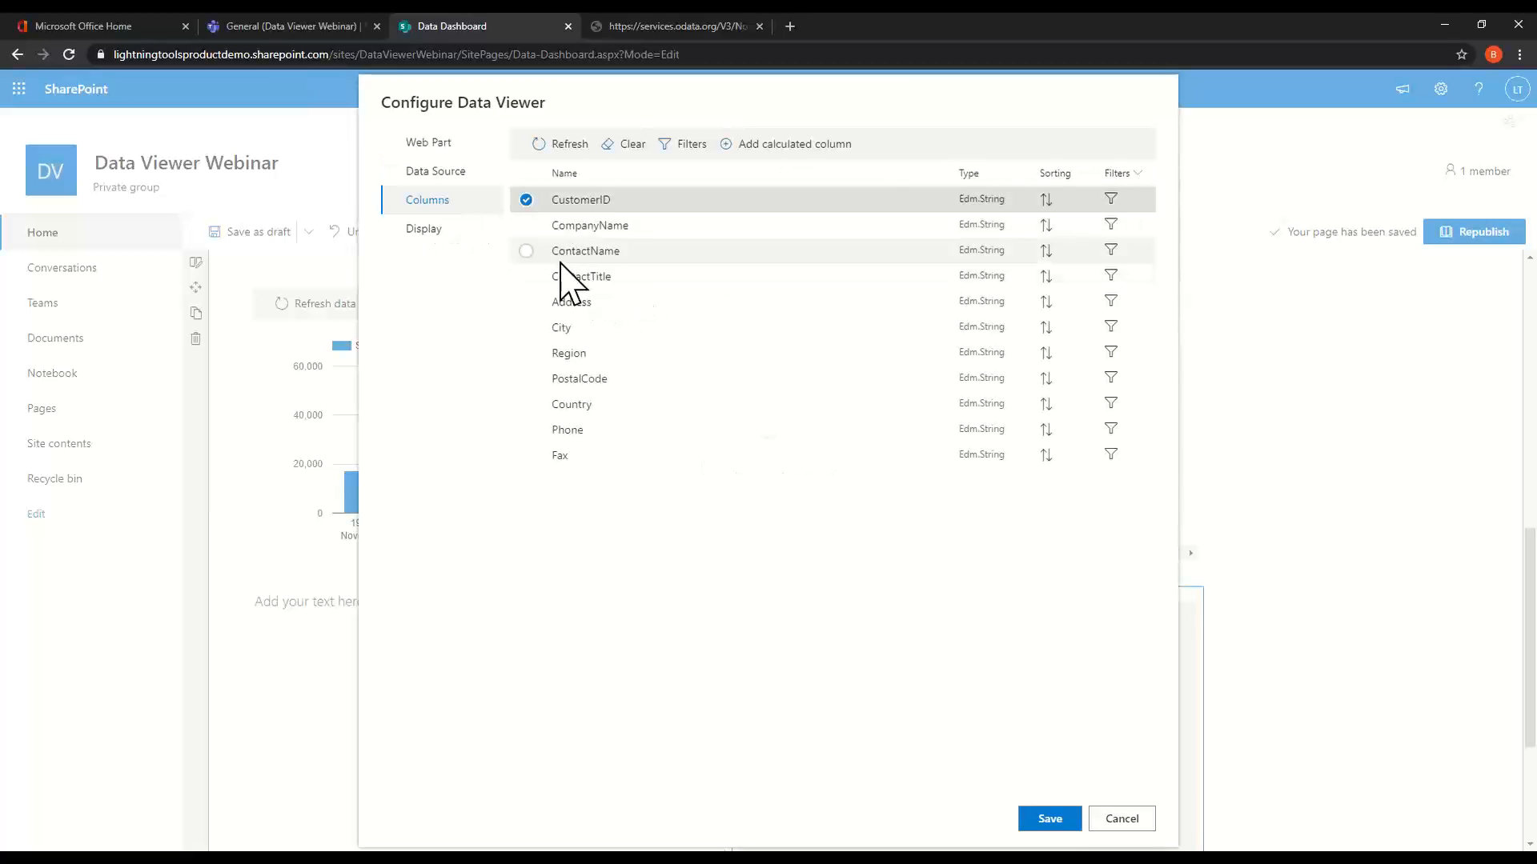
pyautogui.click(526, 405)
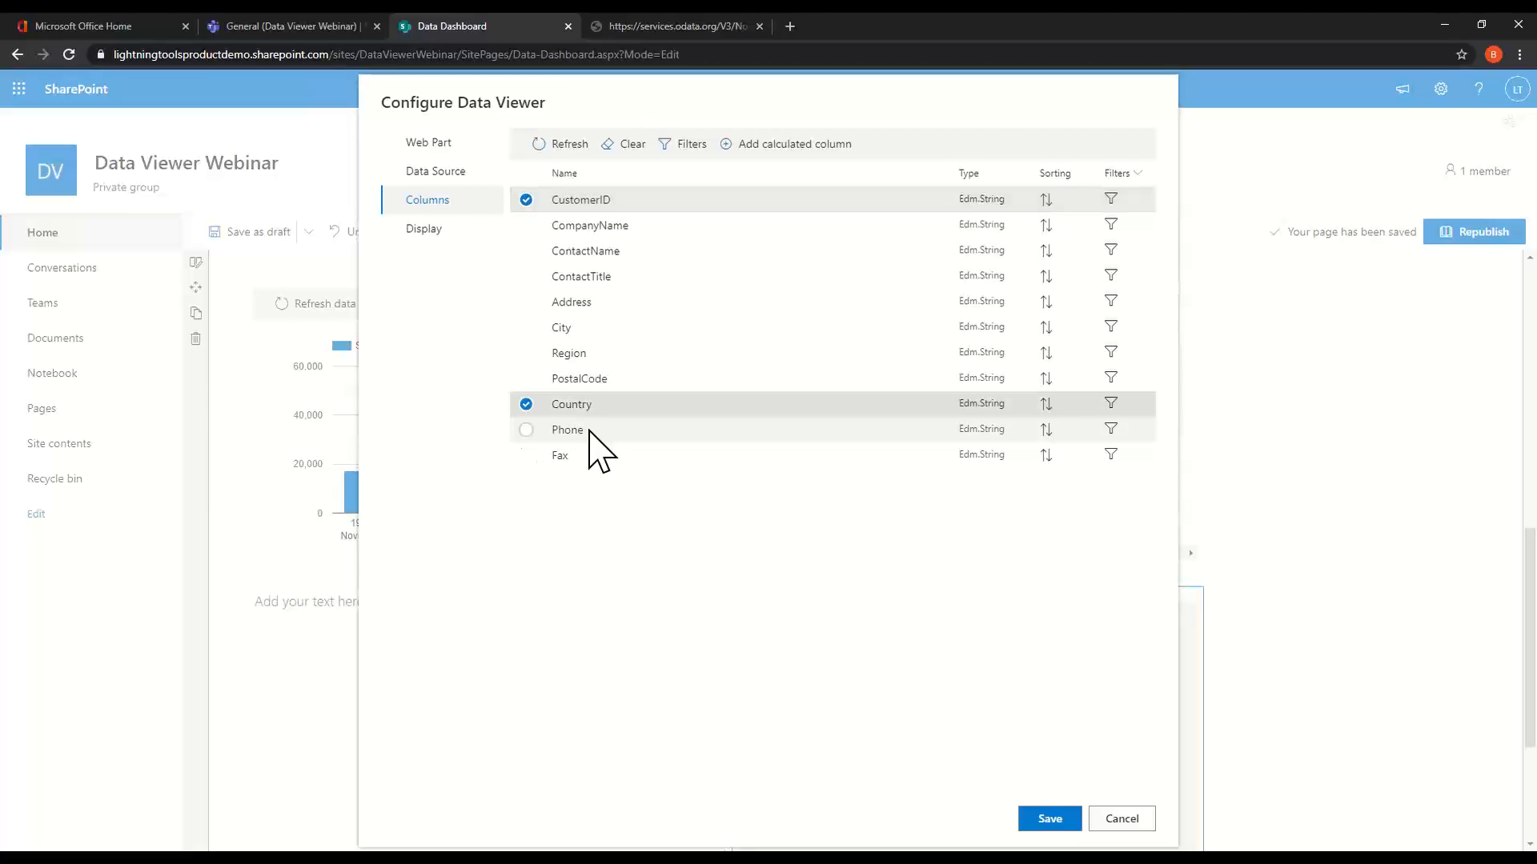
pyautogui.click(422, 232)
pyautogui.click(598, 172)
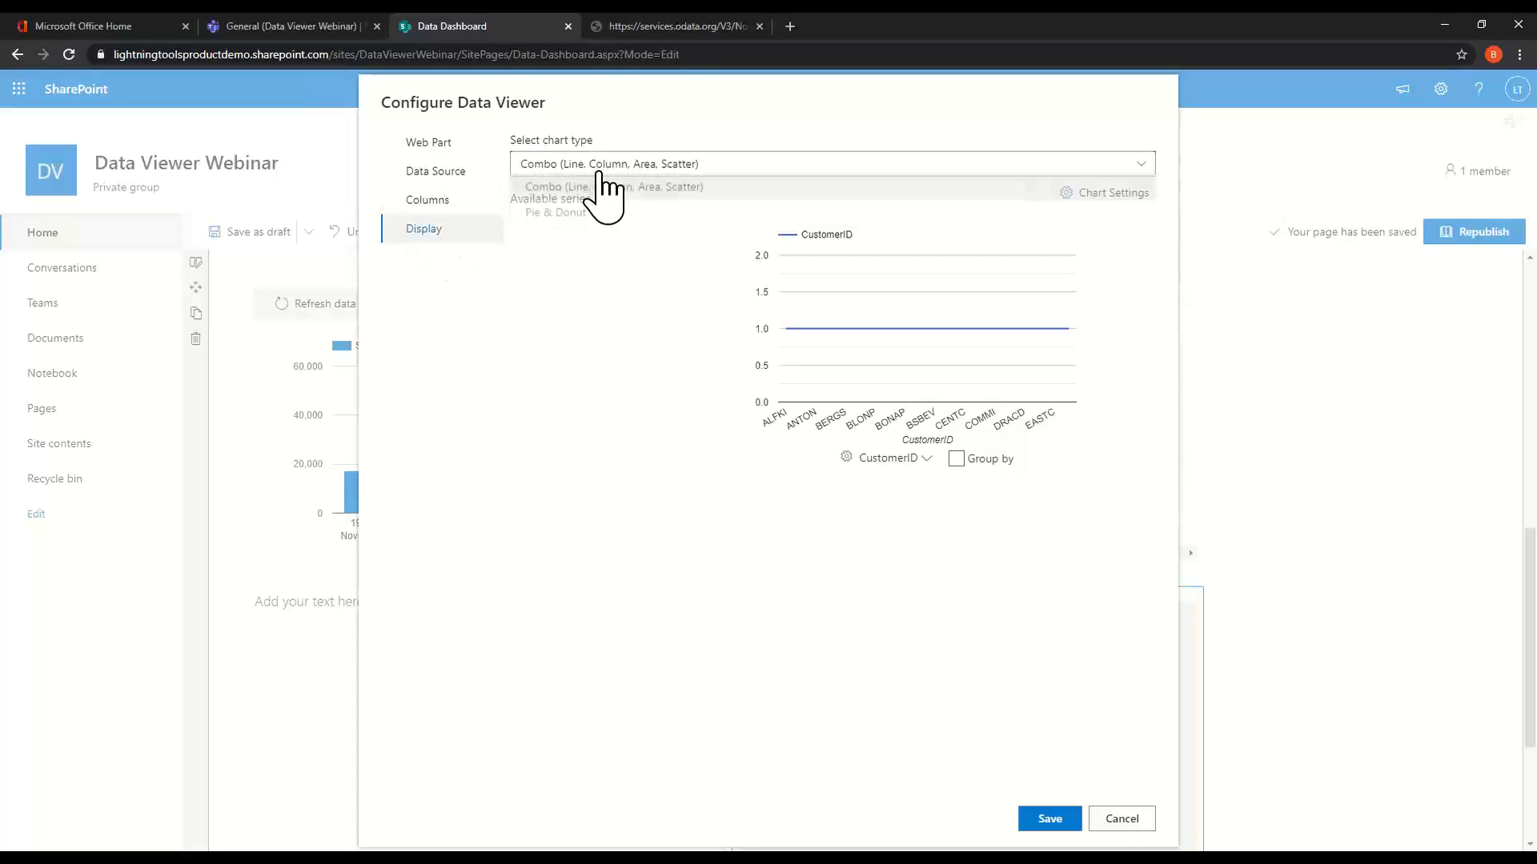
pyautogui.click(594, 214)
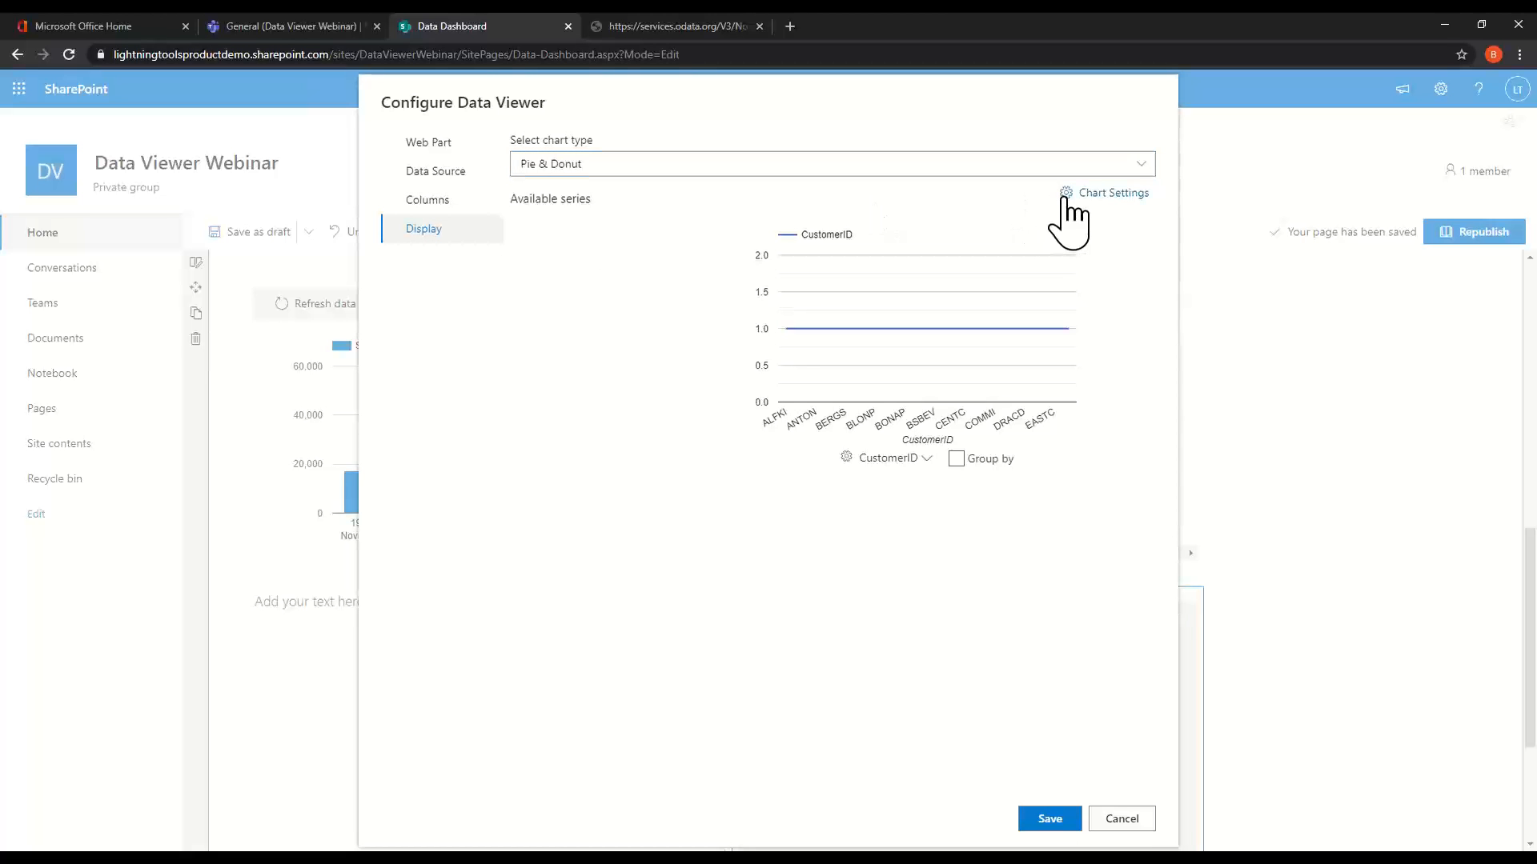
pyautogui.click(656, 165)
pyautogui.click(632, 192)
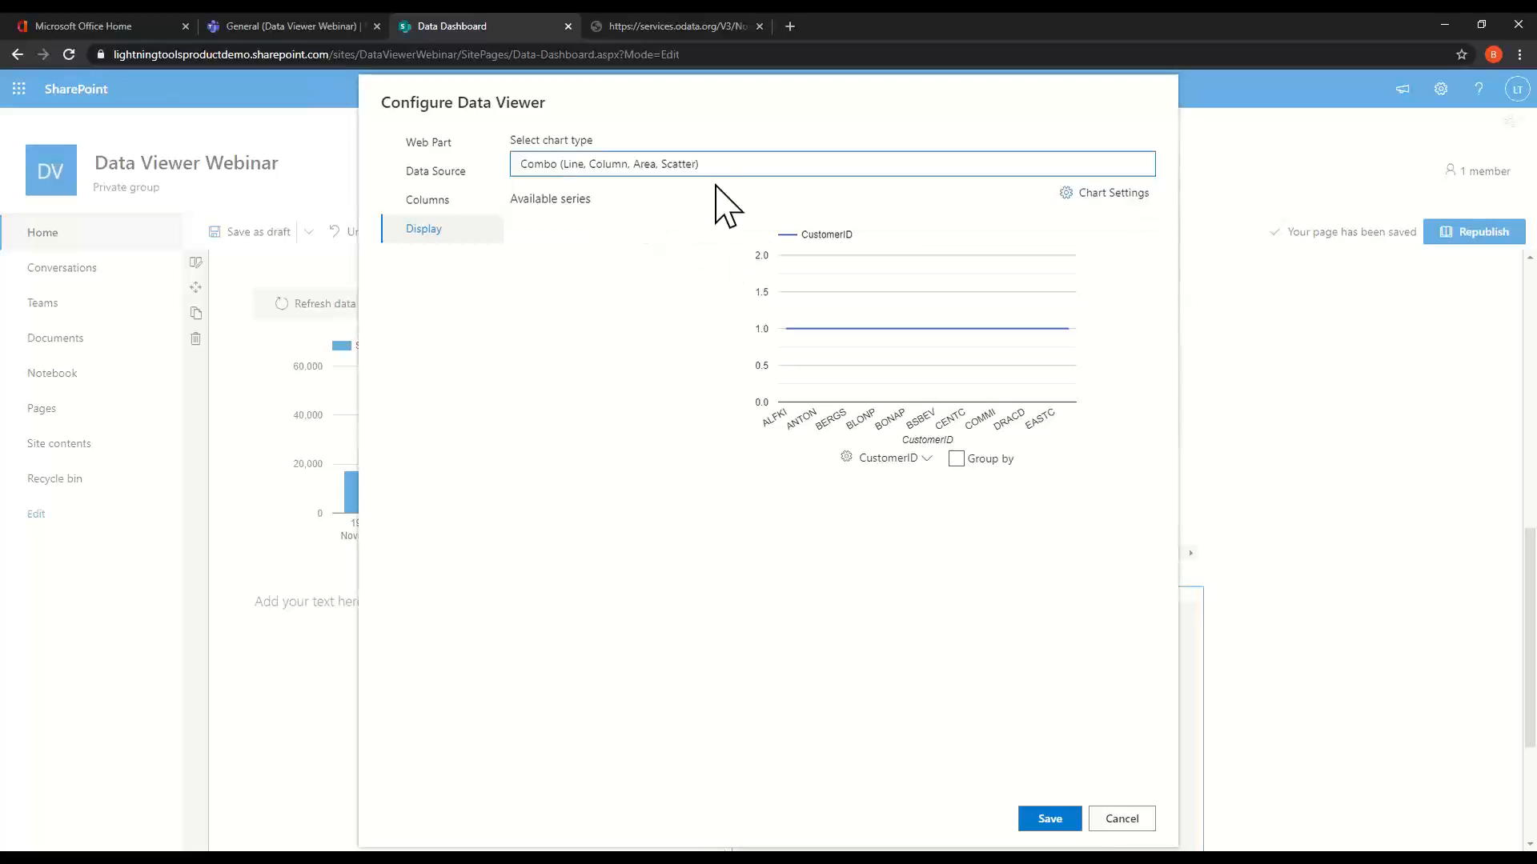
# Reload the oData service's entities and select Products as the Data Viewer's entity.
pyautogui.click(425, 200)
pyautogui.click(448, 172)
pyautogui.click(760, 251)
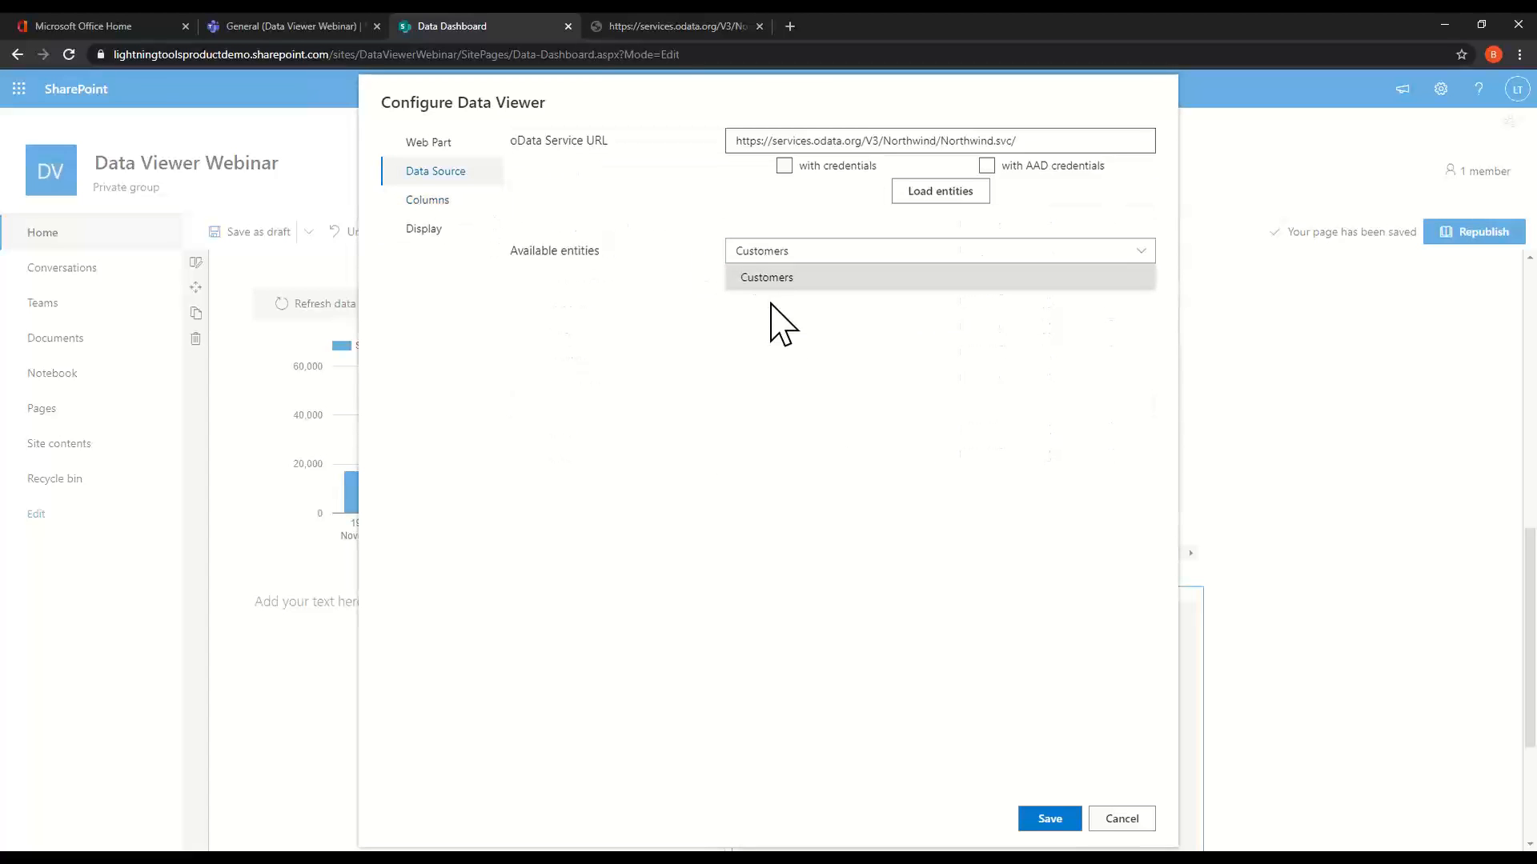
pyautogui.click(932, 195)
pyautogui.click(880, 255)
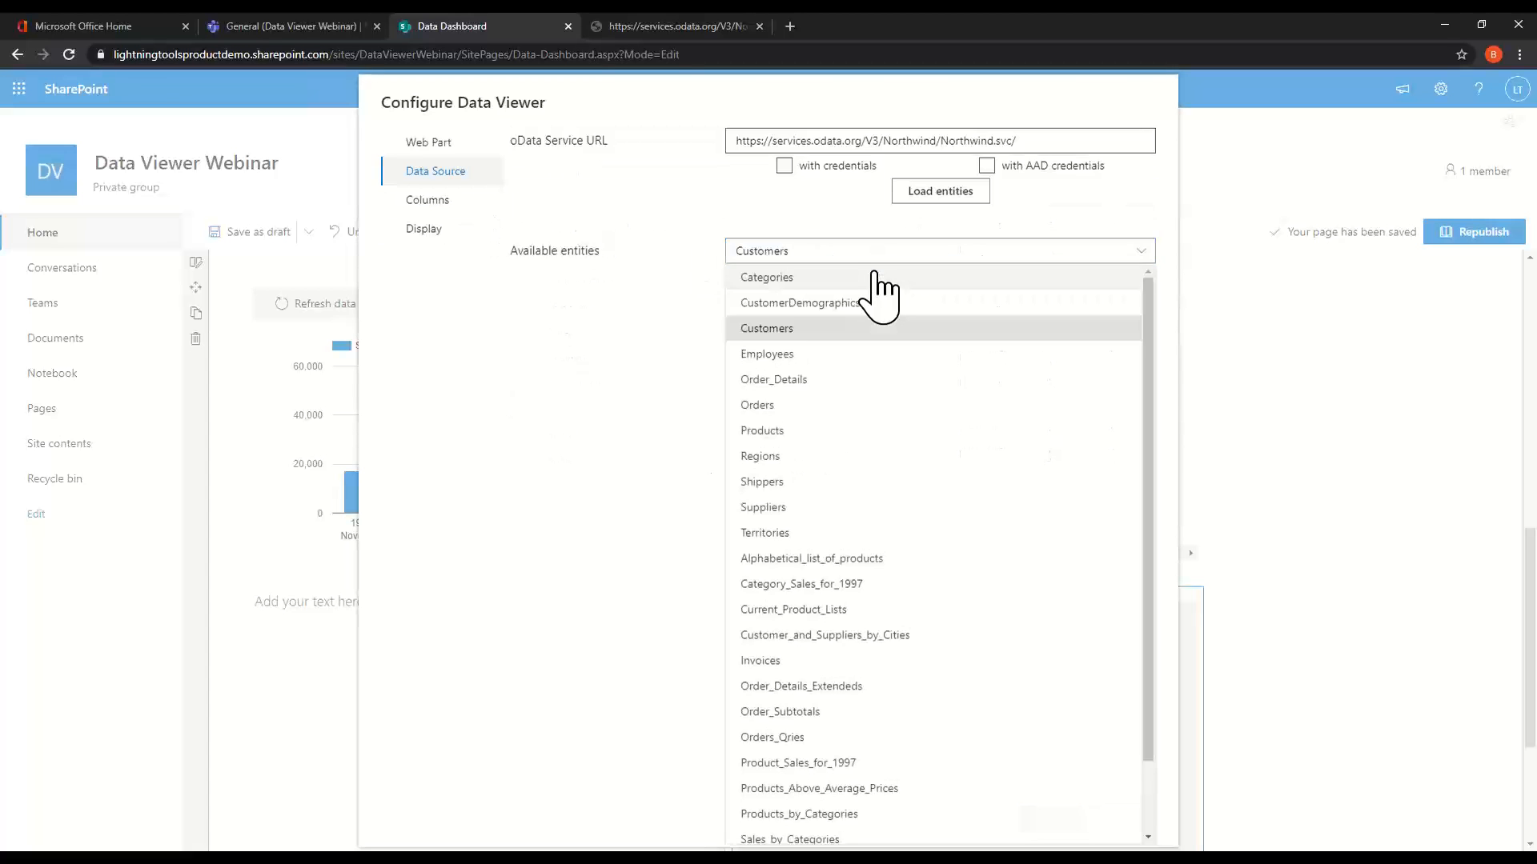
pyautogui.click(885, 438)
# Include only the CategoryID and UnitsOnOrder columns in the product data.
pyautogui.click(473, 206)
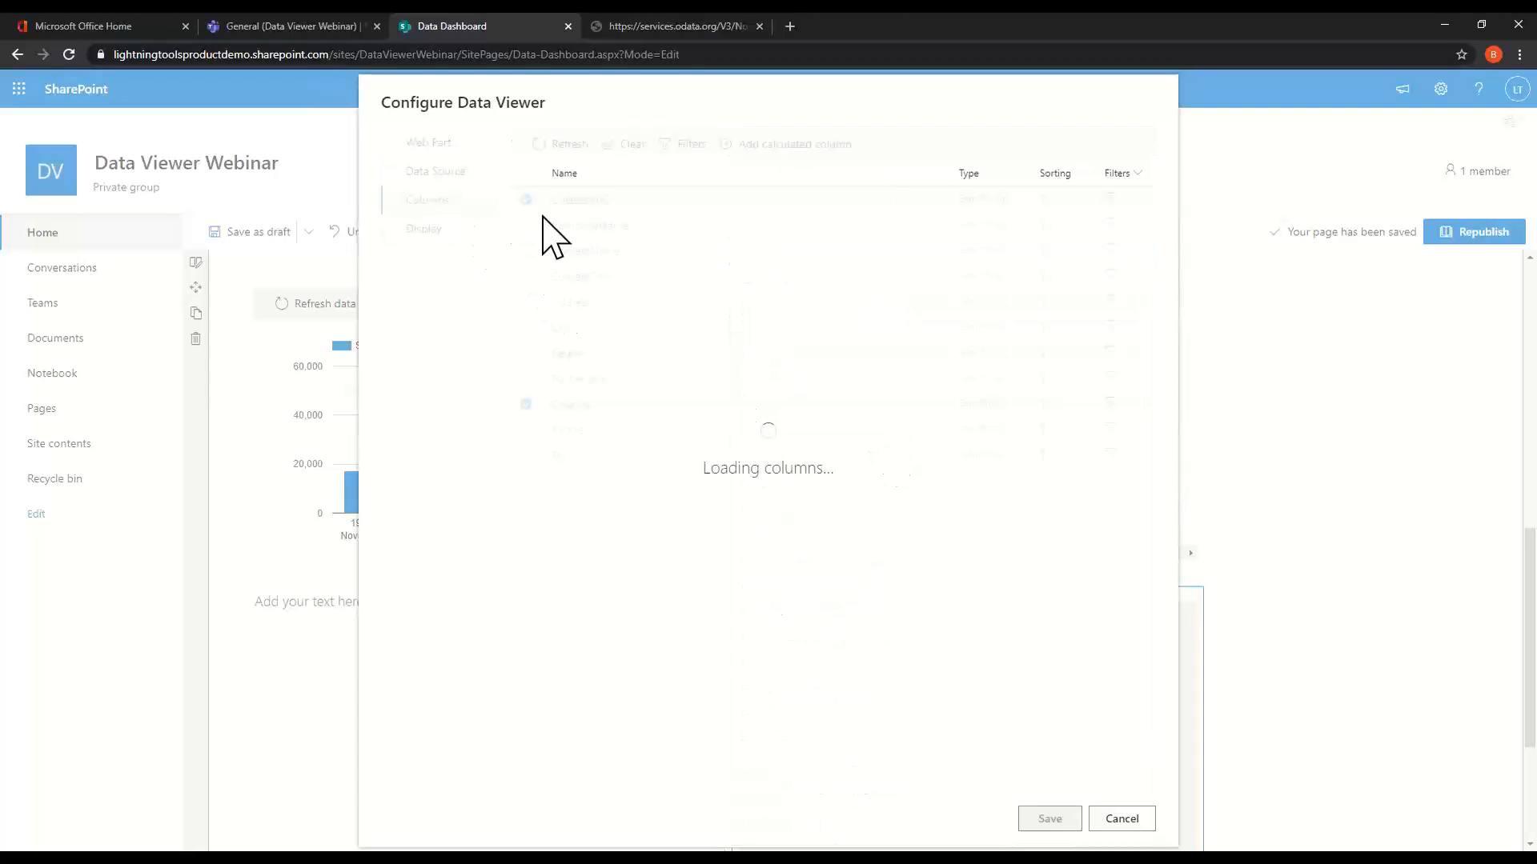
pyautogui.click(535, 280)
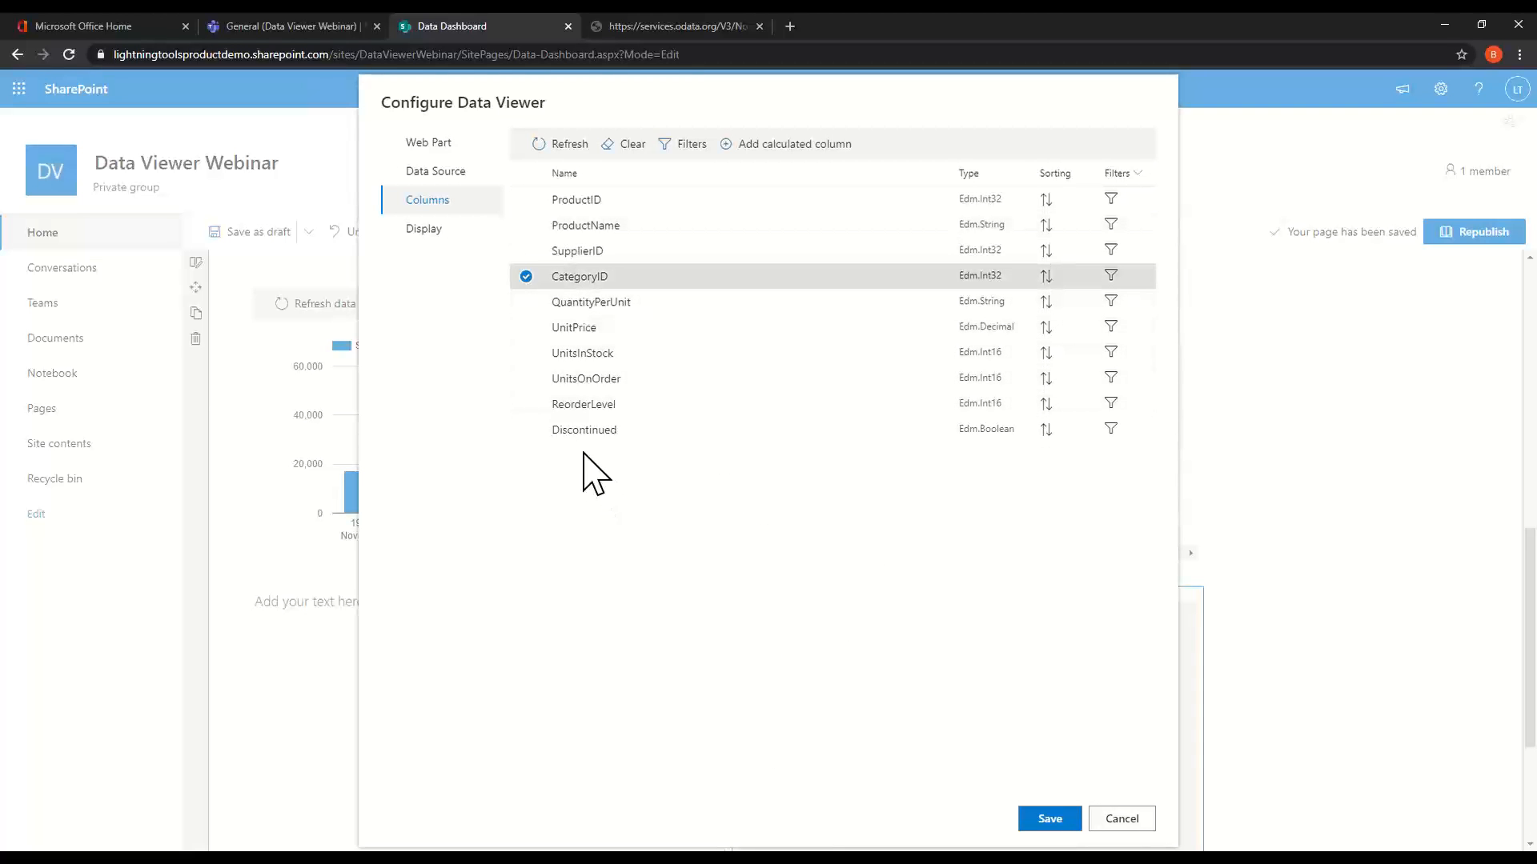
pyautogui.click(526, 380)
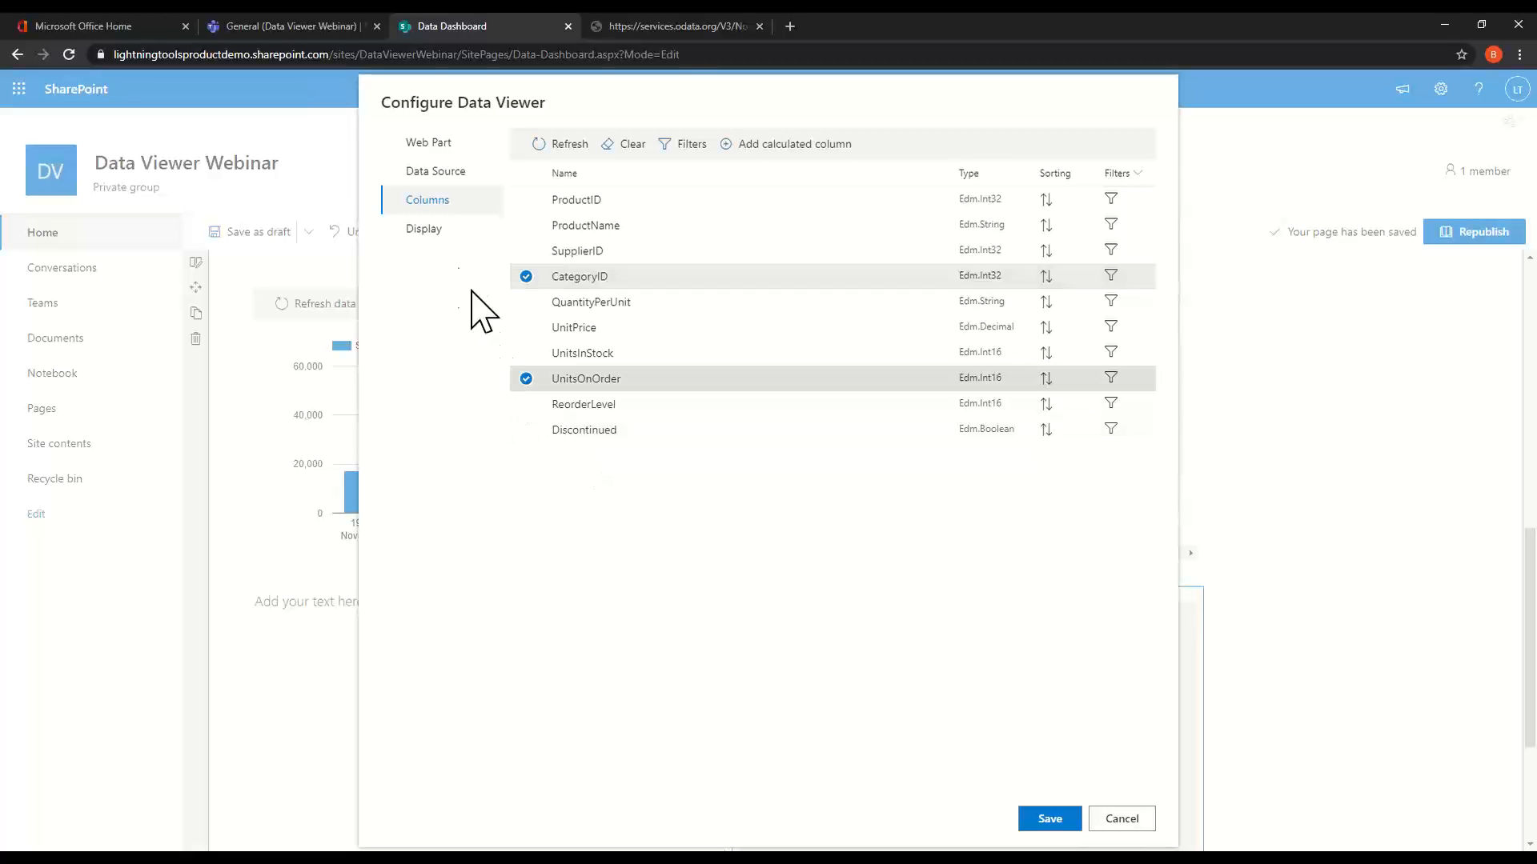
# Set up a Pie & Donut chart sliced by CategoryID with the values of UnitsOnOrder.
pyautogui.click(427, 231)
pyautogui.click(711, 170)
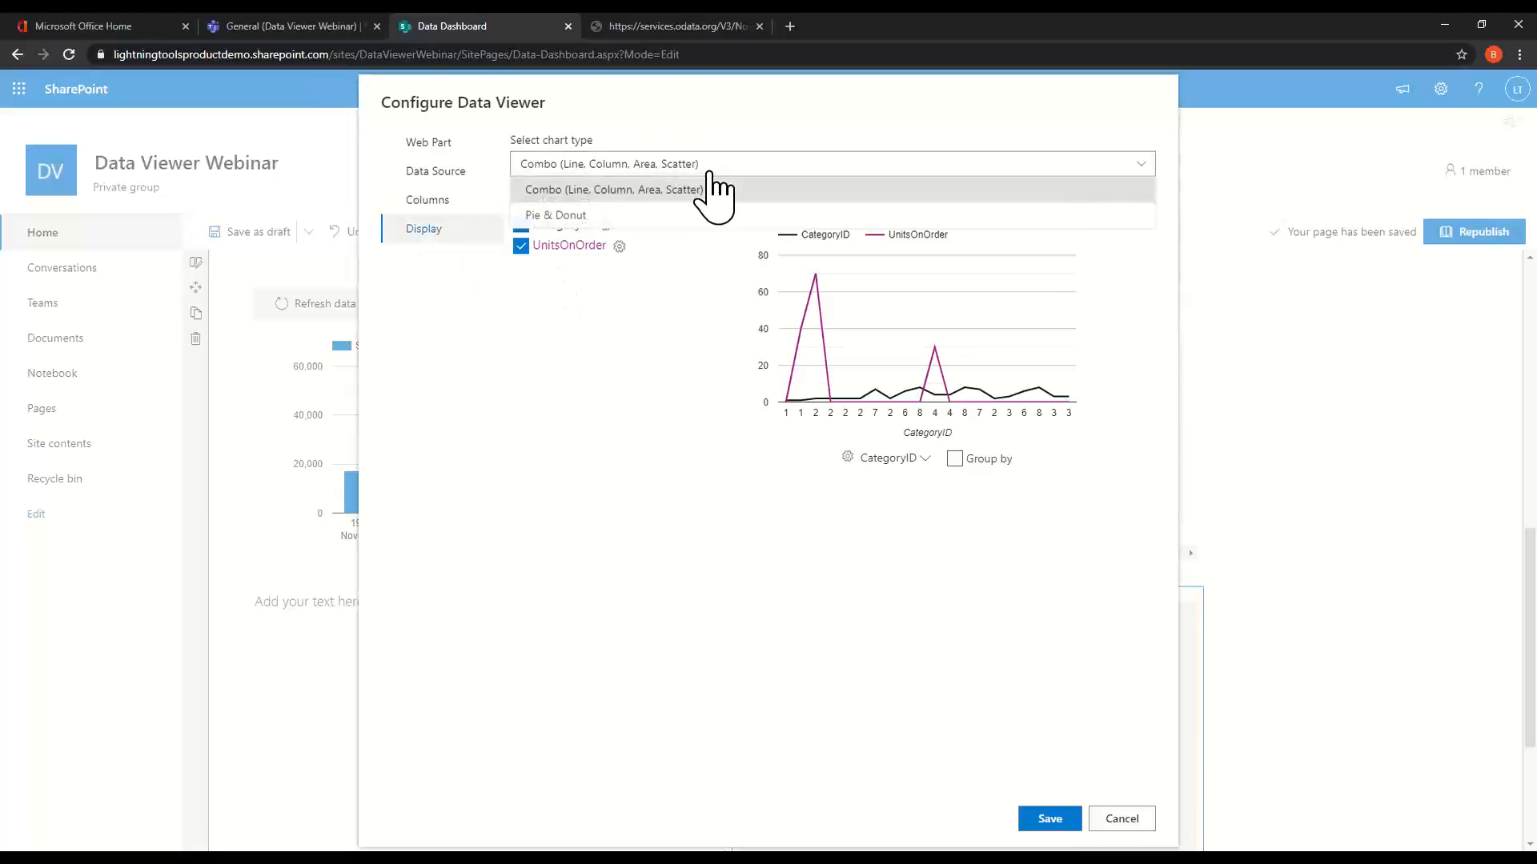
pyautogui.click(677, 212)
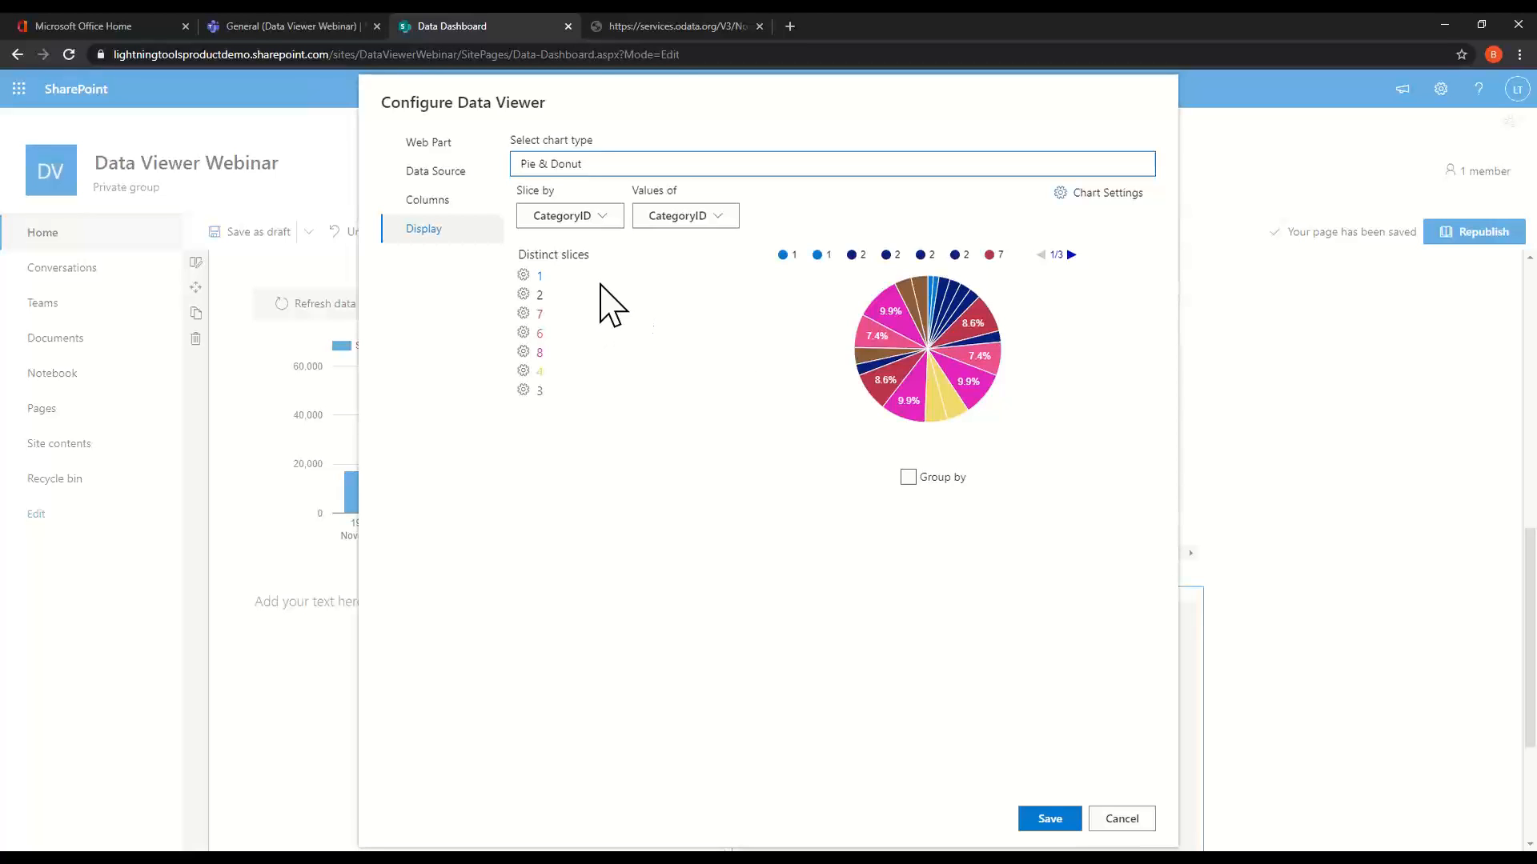
pyautogui.click(682, 223)
pyautogui.click(690, 271)
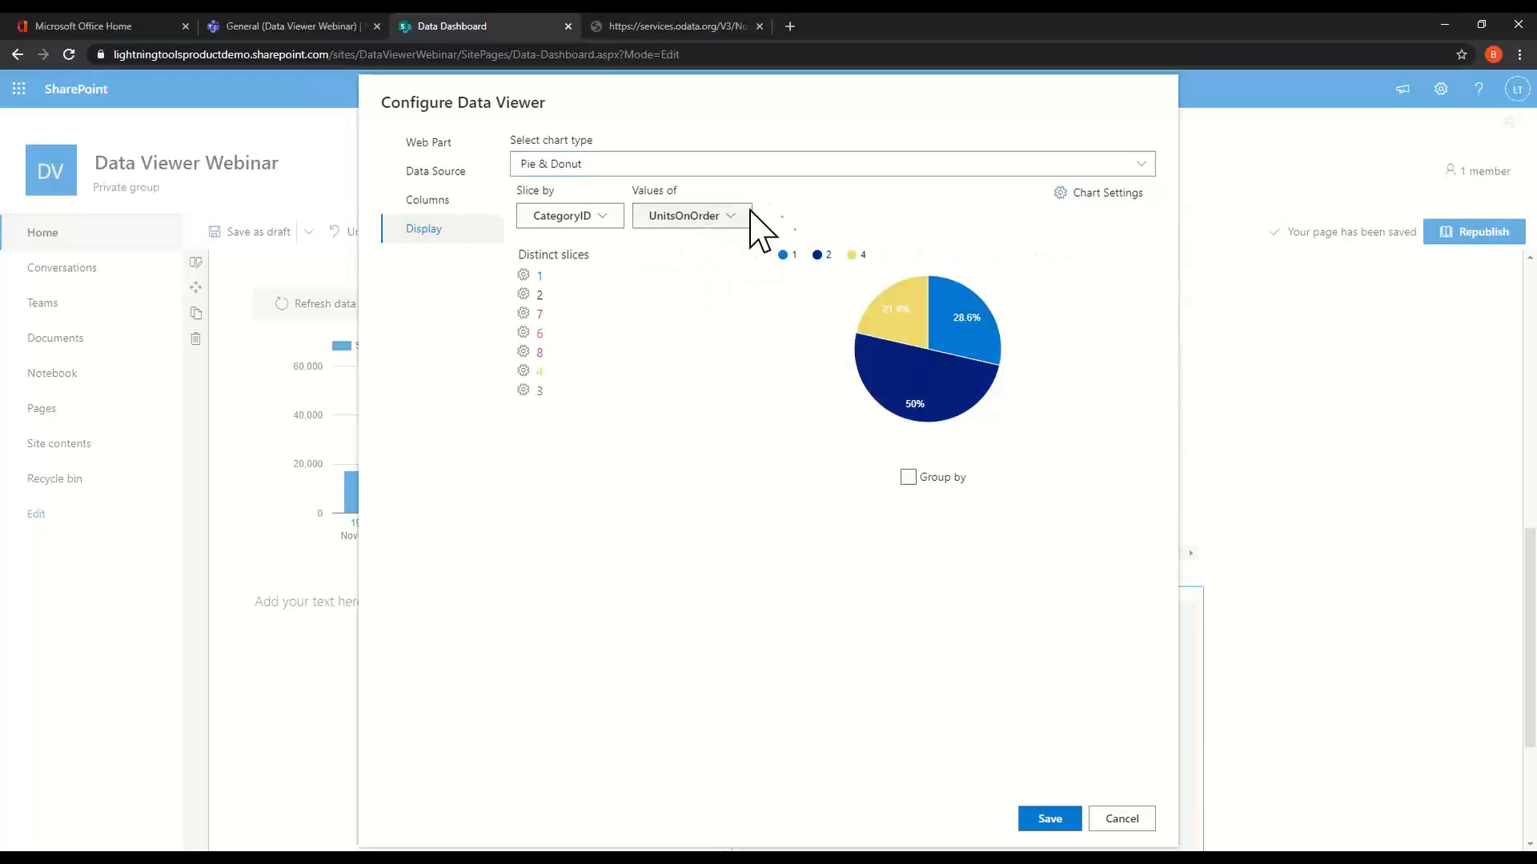
pyautogui.click(552, 217)
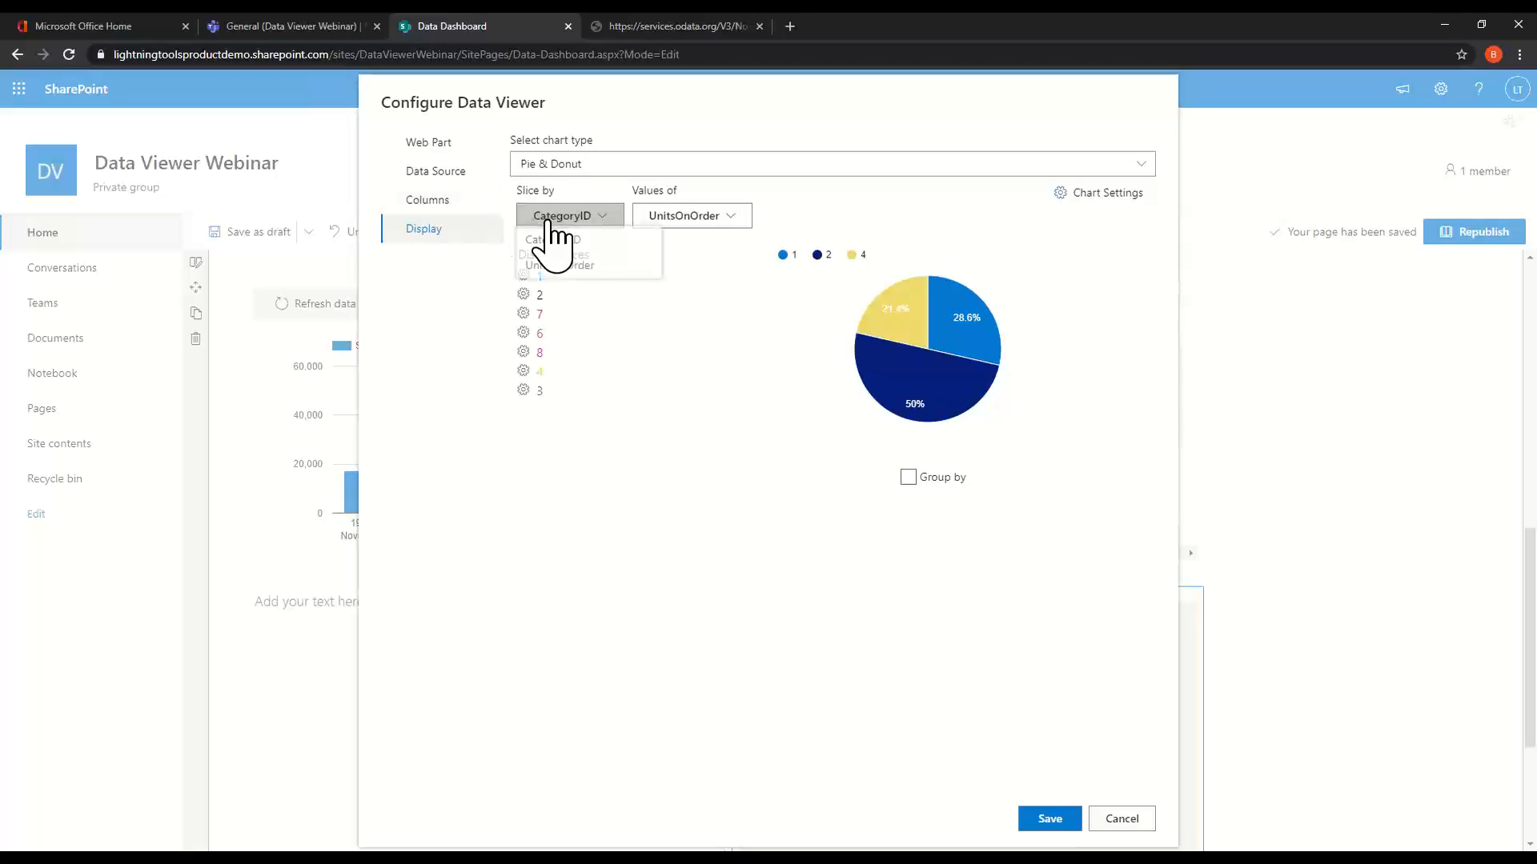
pyautogui.click(573, 241)
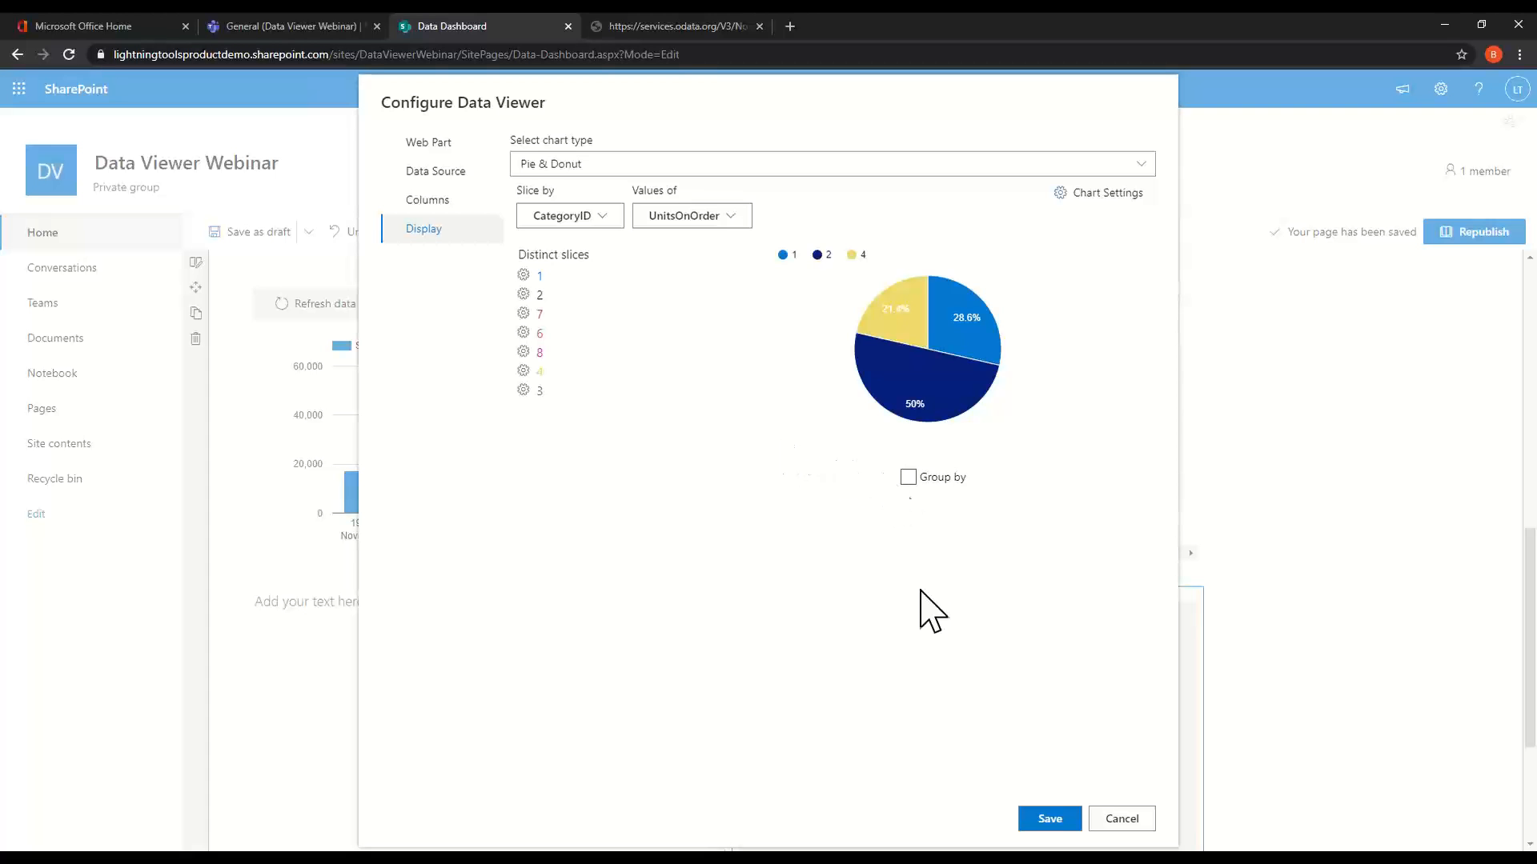
# Make the pie chart 3D after trying a larger hole radius, and save the chart settings and Data Viewer configuration.
pyautogui.click(1063, 195)
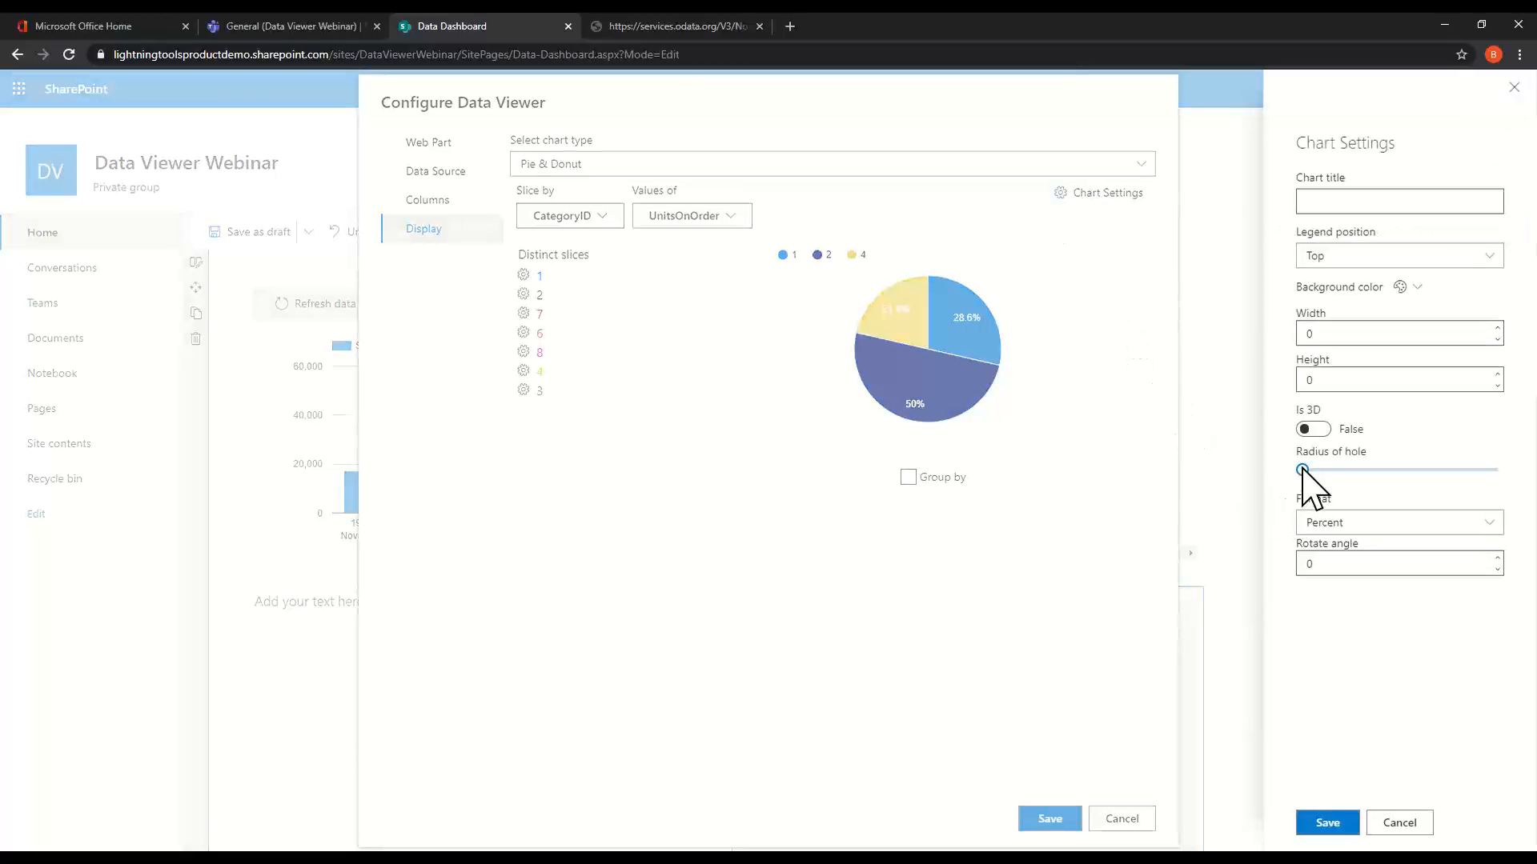
pyautogui.moveTo(1302, 470); pyautogui.dragTo(1386, 470)
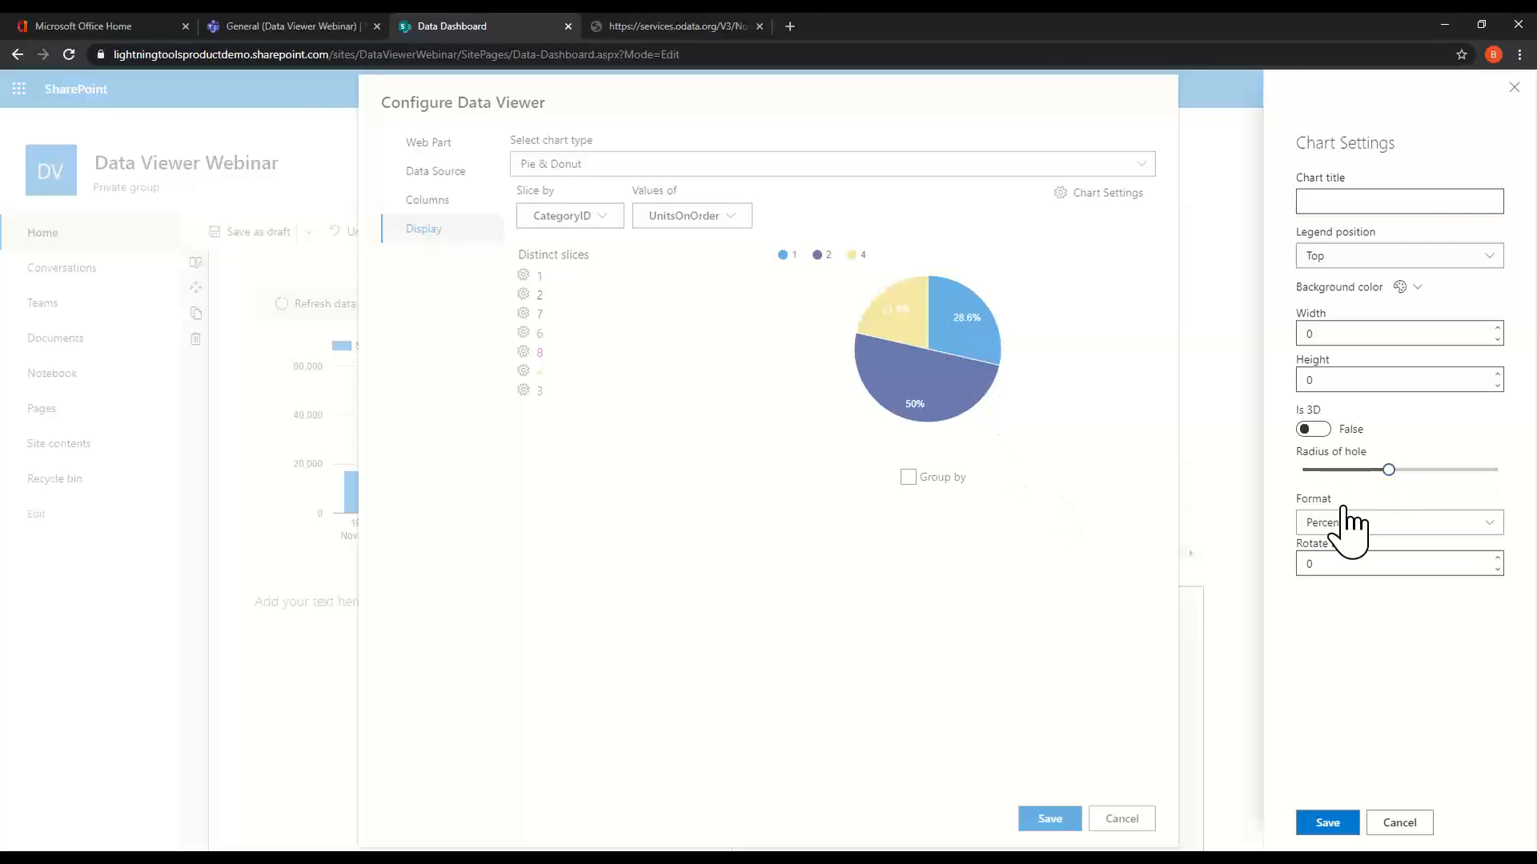
pyautogui.click(1312, 432)
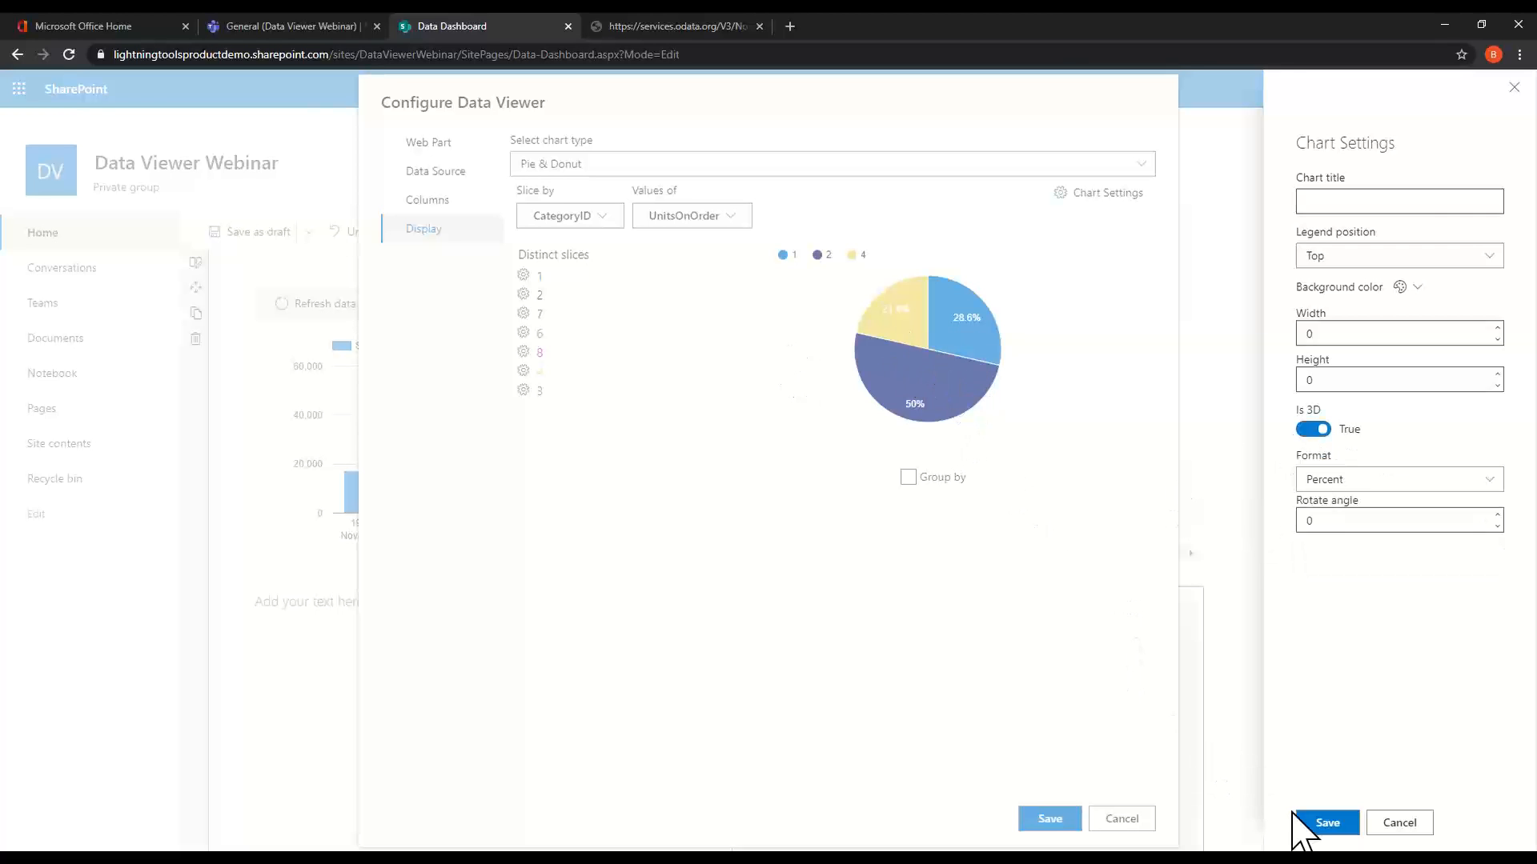
pyautogui.click(1331, 825)
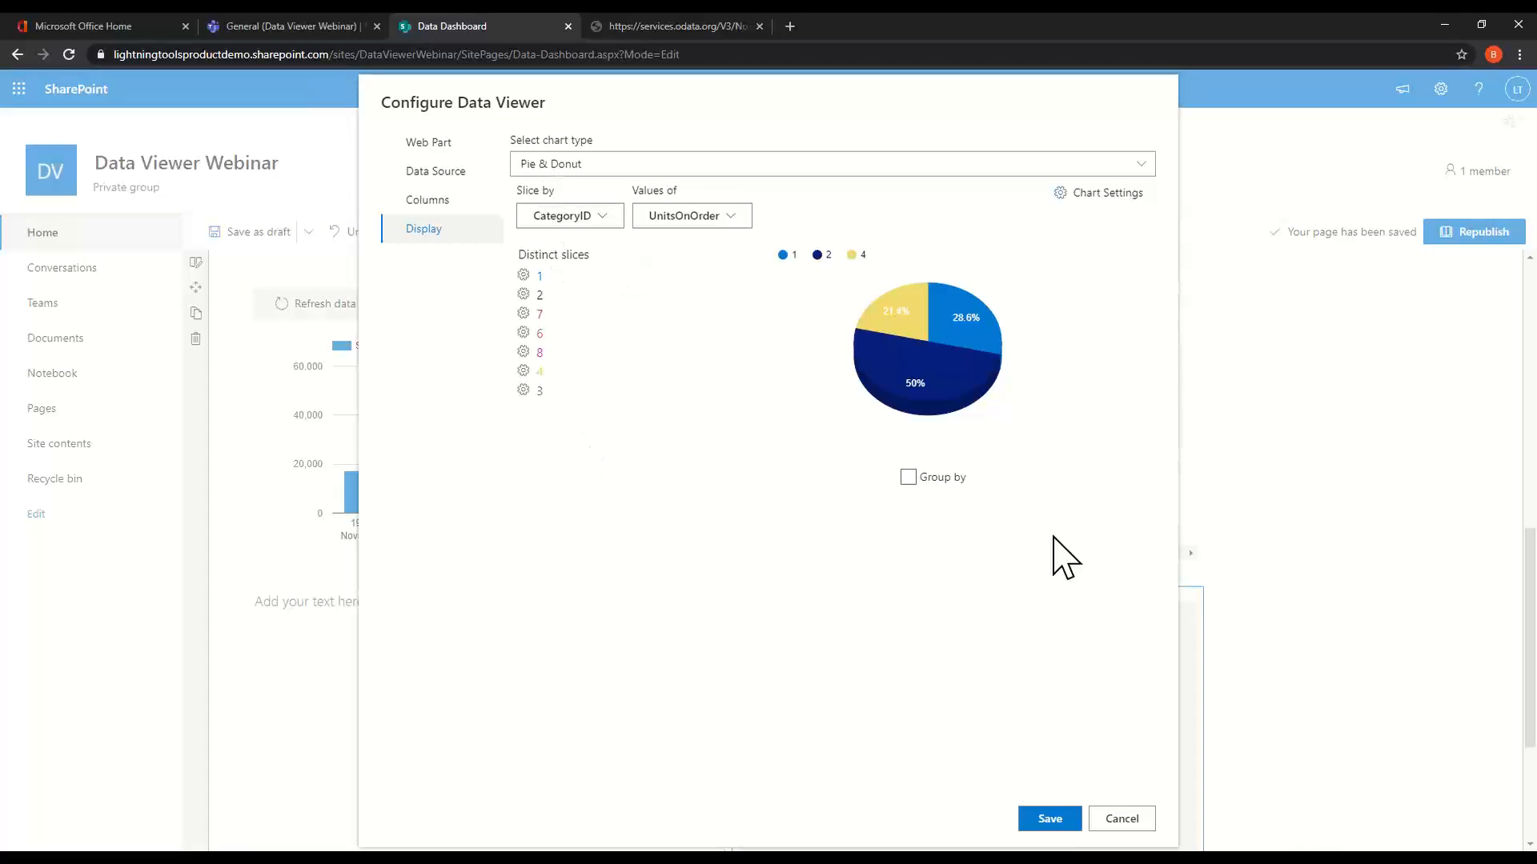
pyautogui.click(1064, 819)
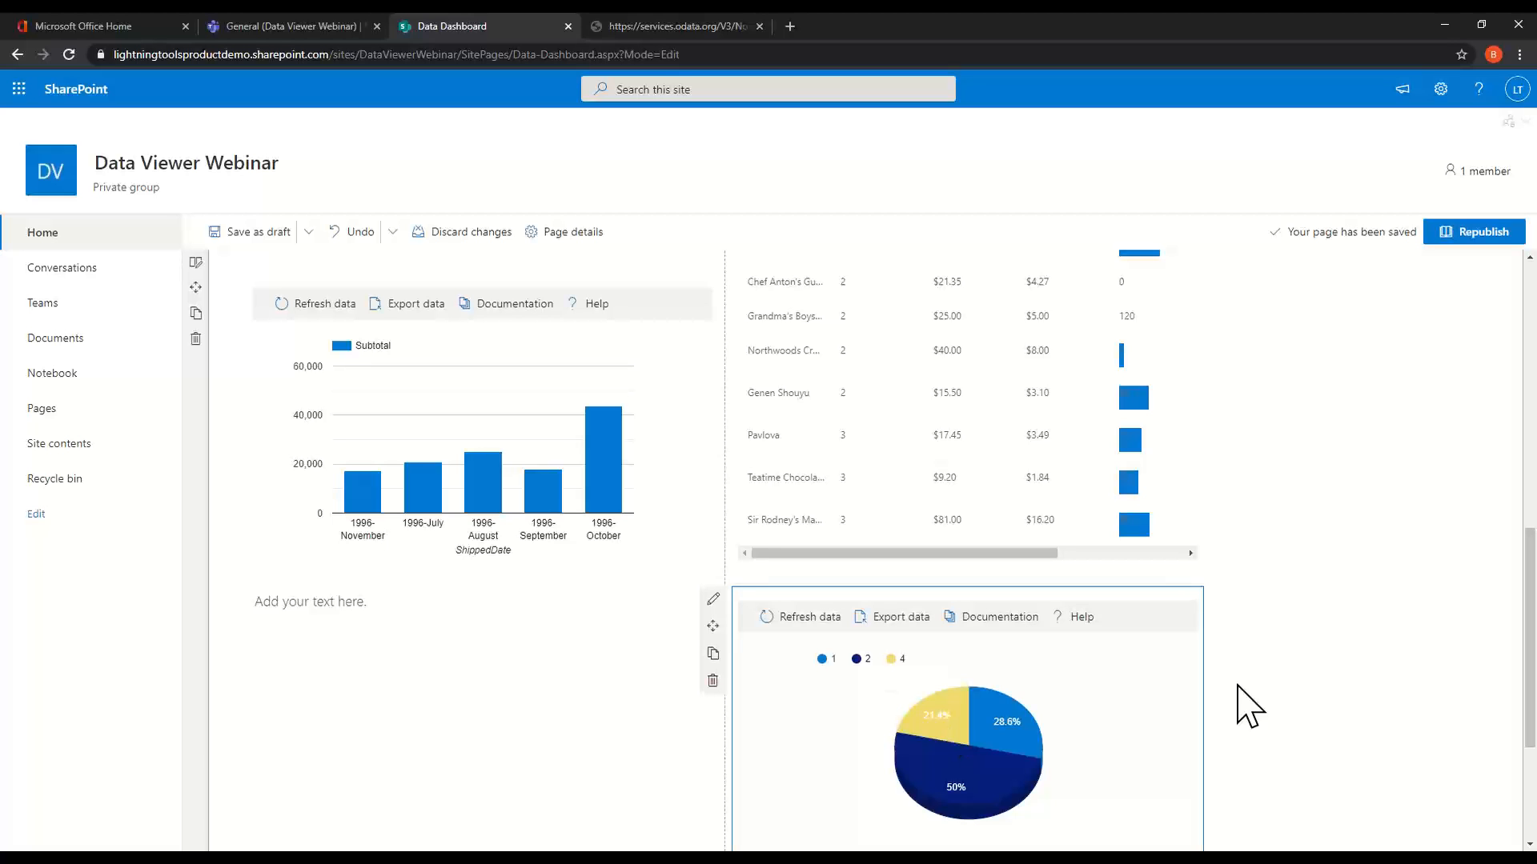
# Look over the web parts on the Data Dashboard page and republish it.
pyautogui.click(1287, 645)
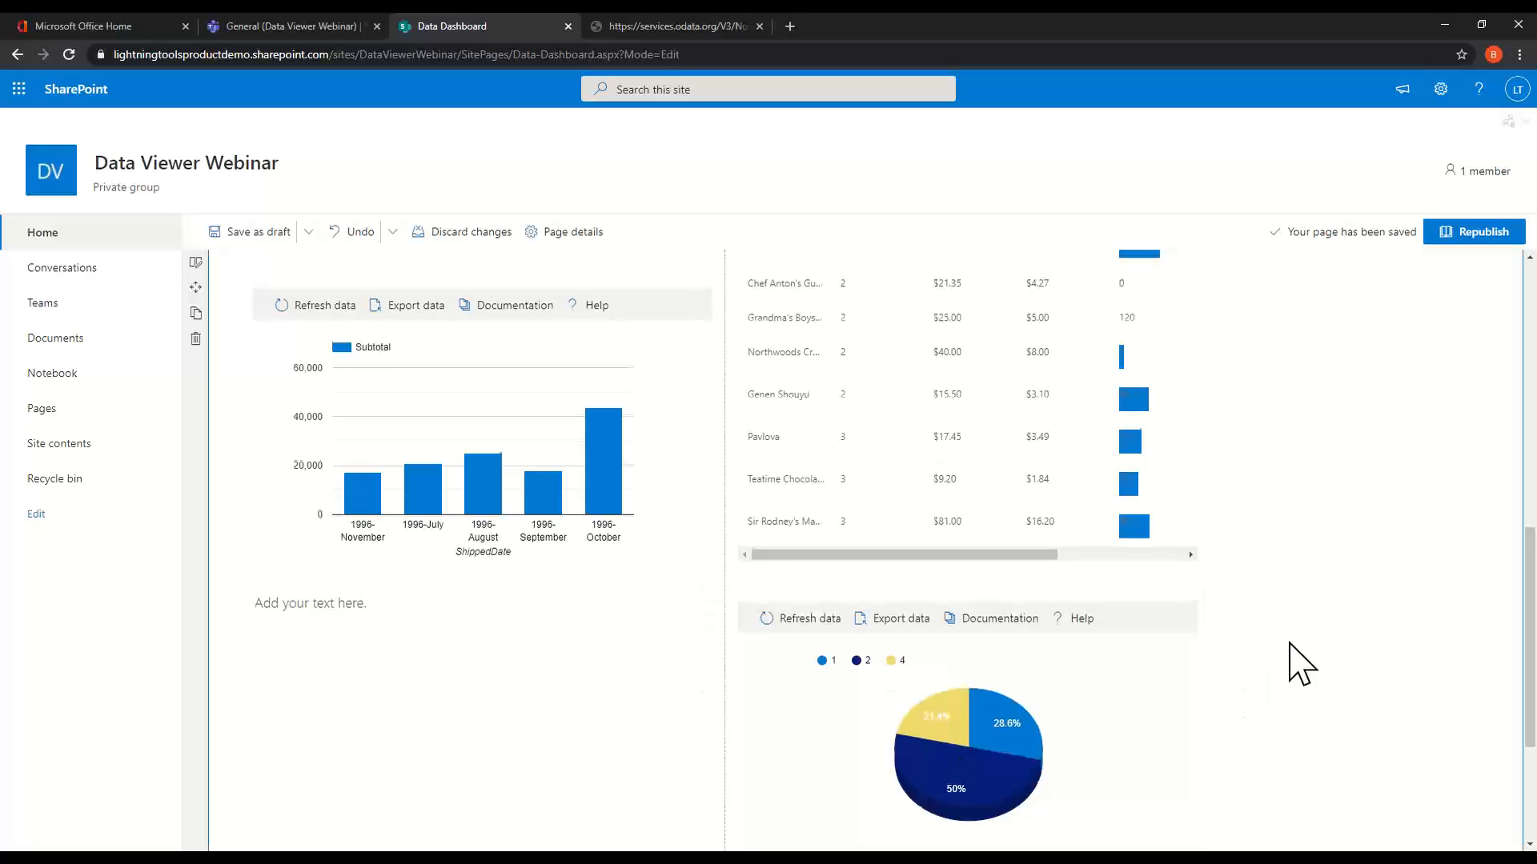
pyautogui.scroll(10, 1296, 663)
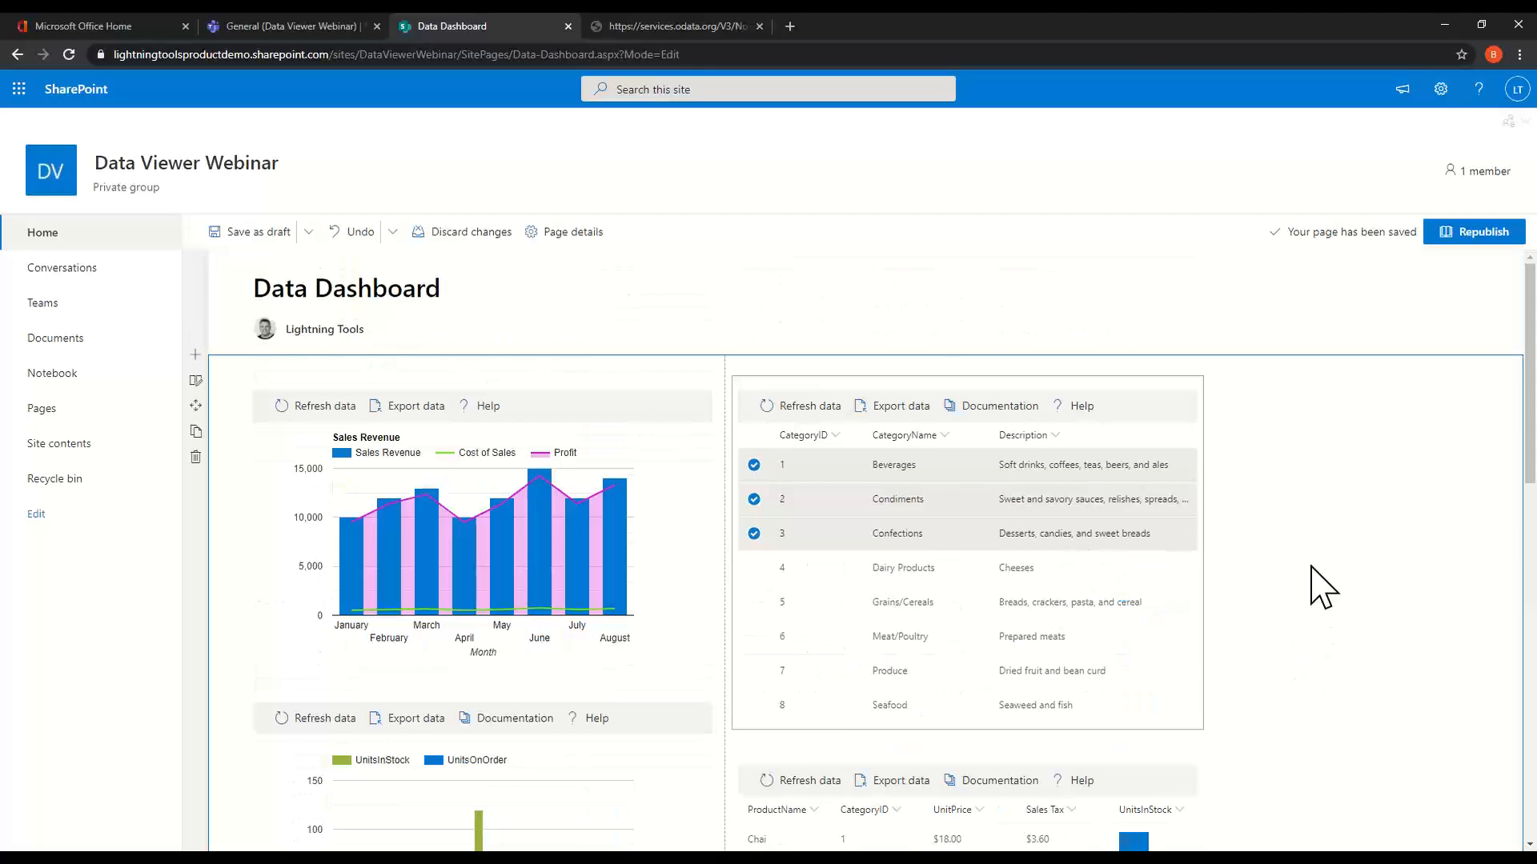
pyautogui.scroll(-5, 1319, 589)
pyautogui.scroll(5, 1324, 572)
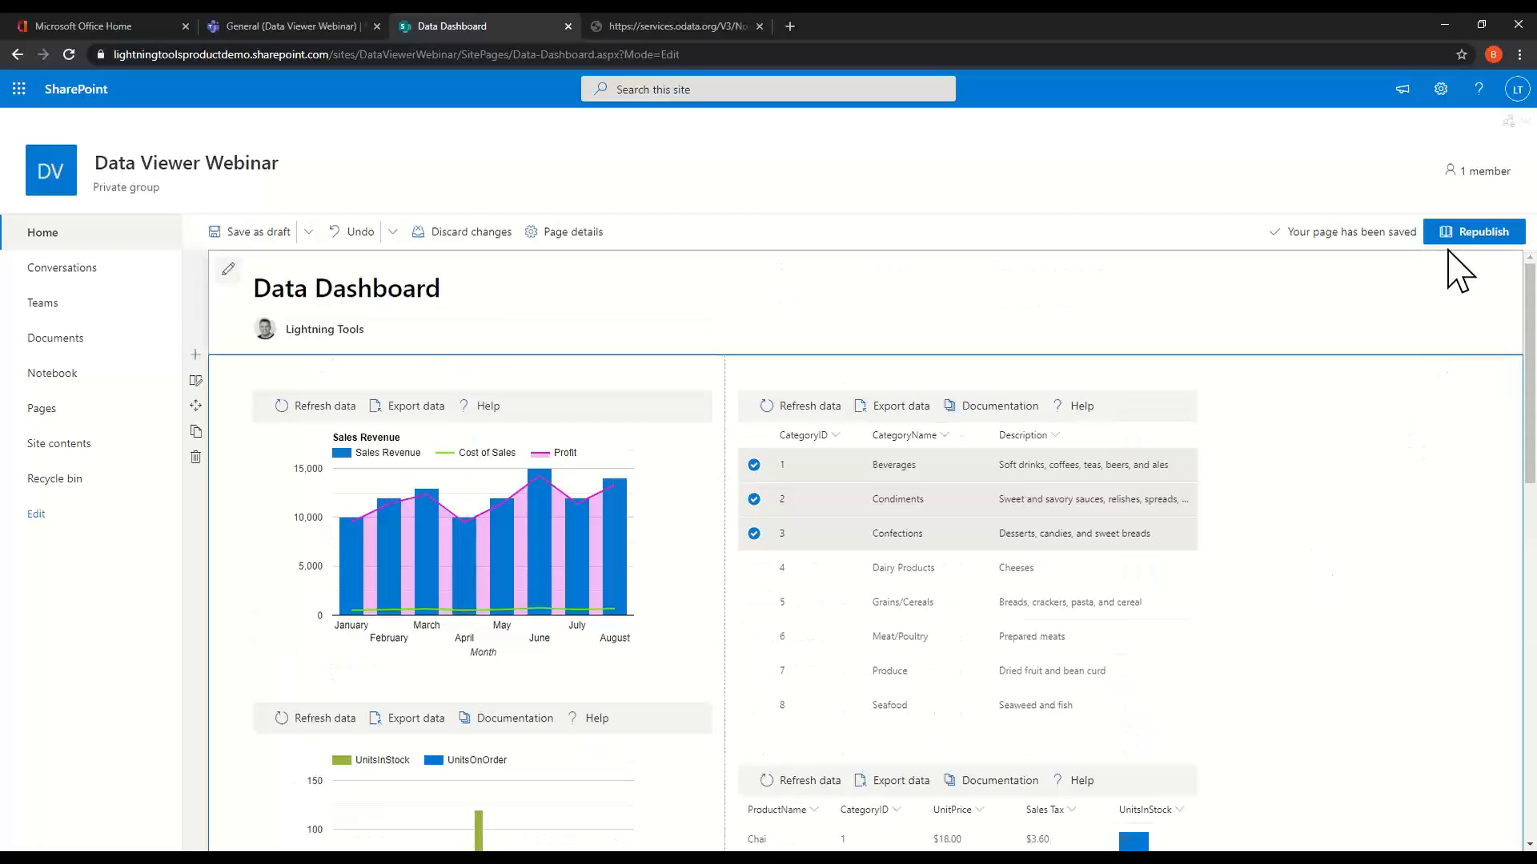
pyautogui.click(1469, 234)
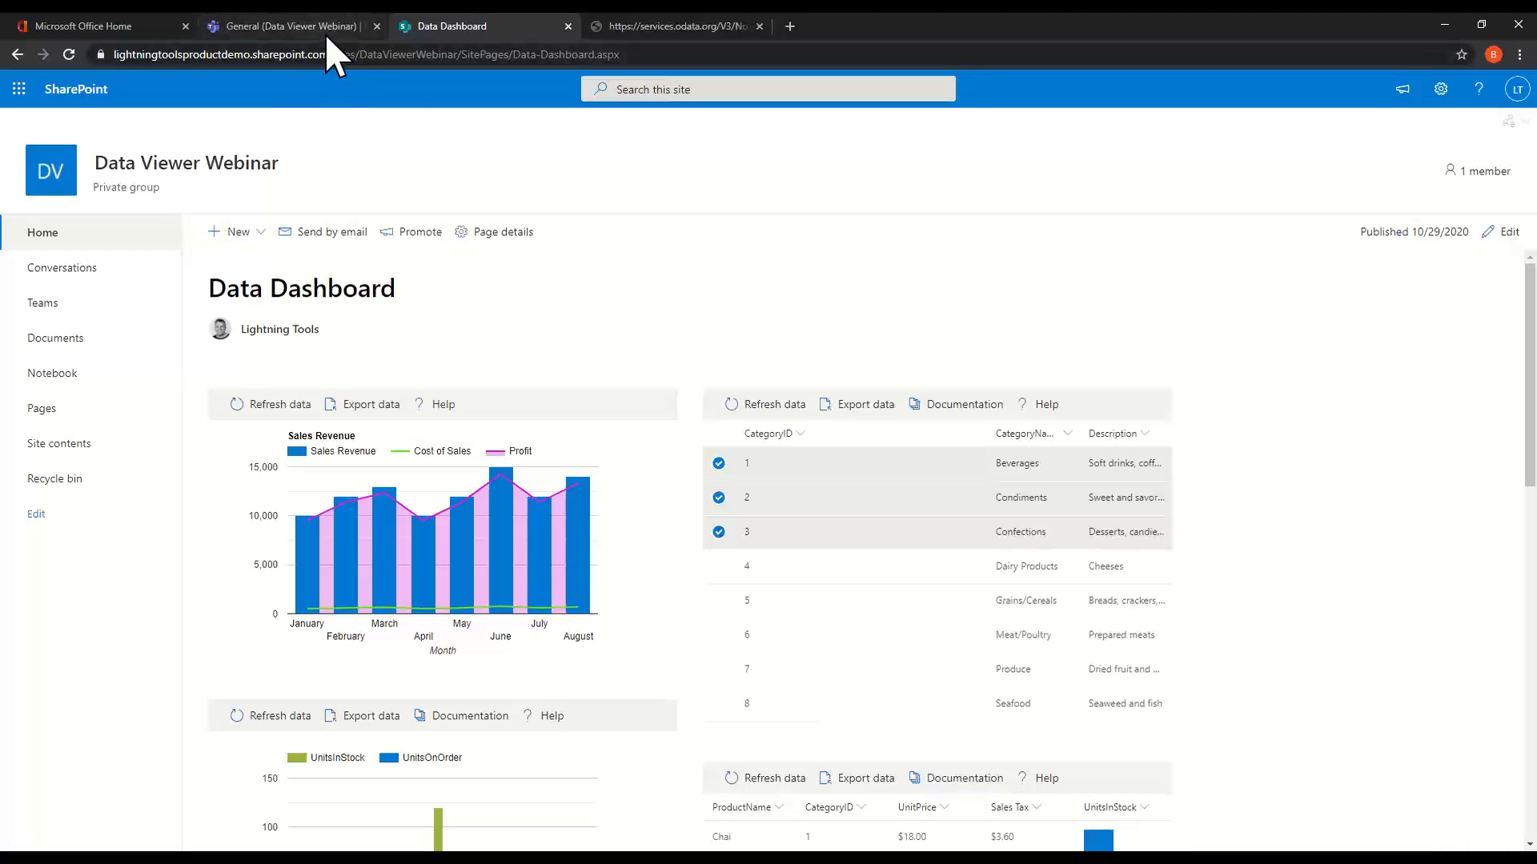
# Switch to Microsoft Teams and add the Data Viewer Webinar site's Data Dashboard page as a SharePoint tab in the General channel.
pyautogui.click(252, 26)
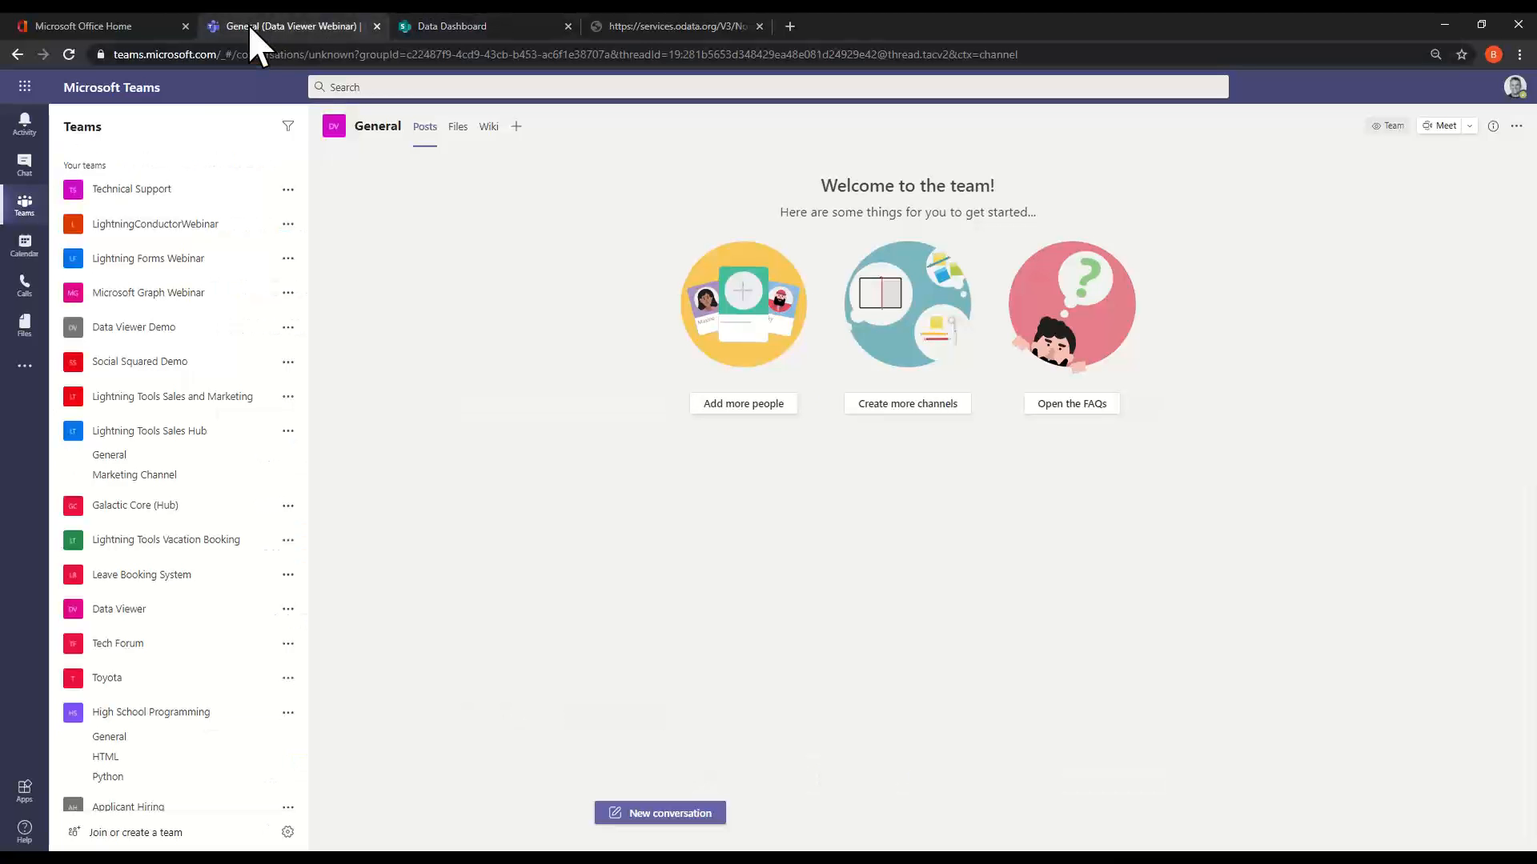
pyautogui.click(515, 127)
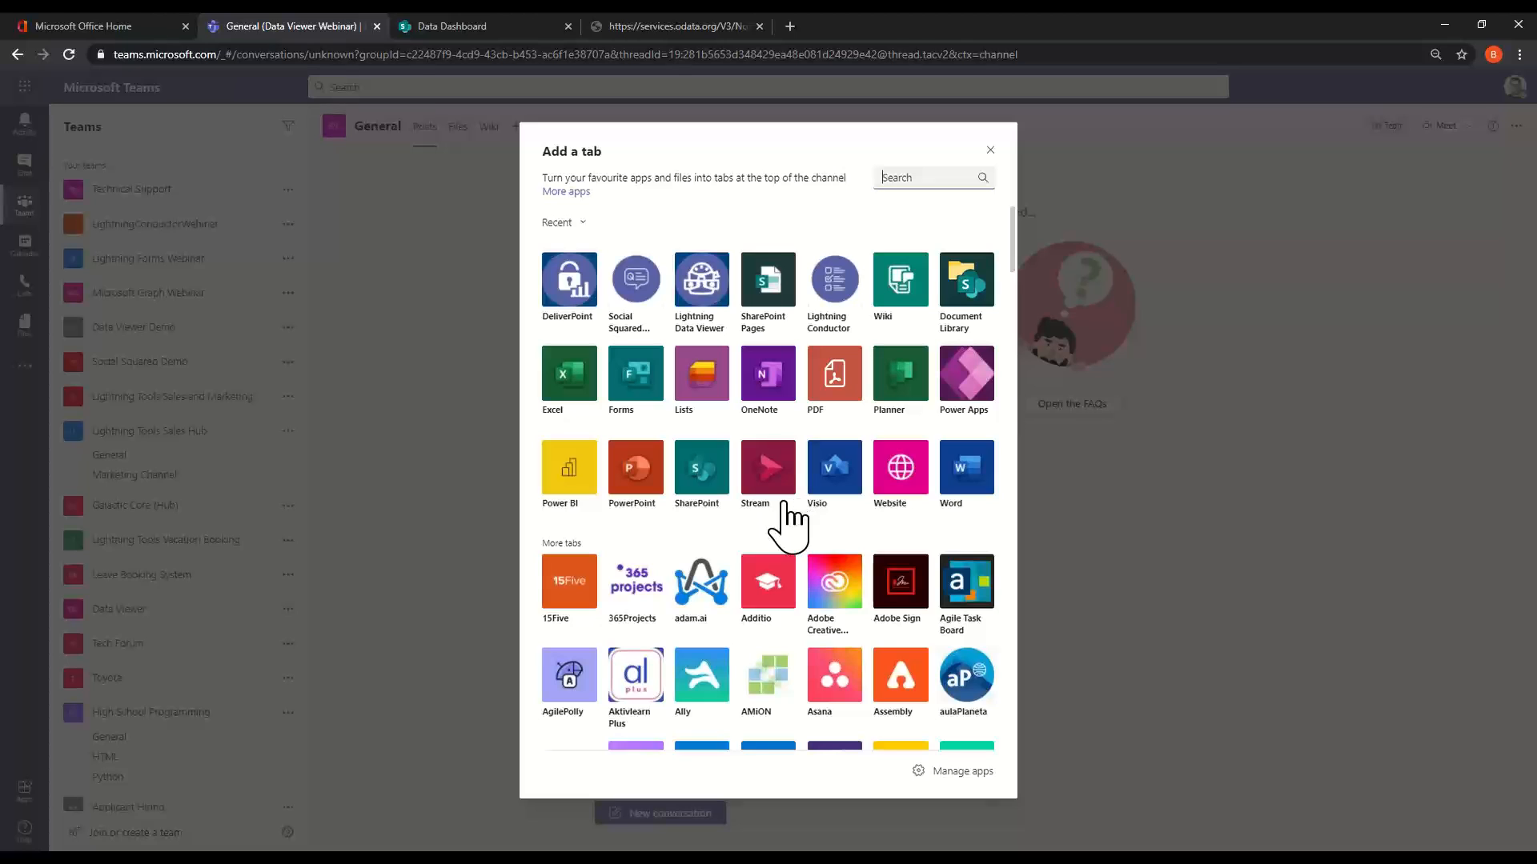
pyautogui.click(706, 474)
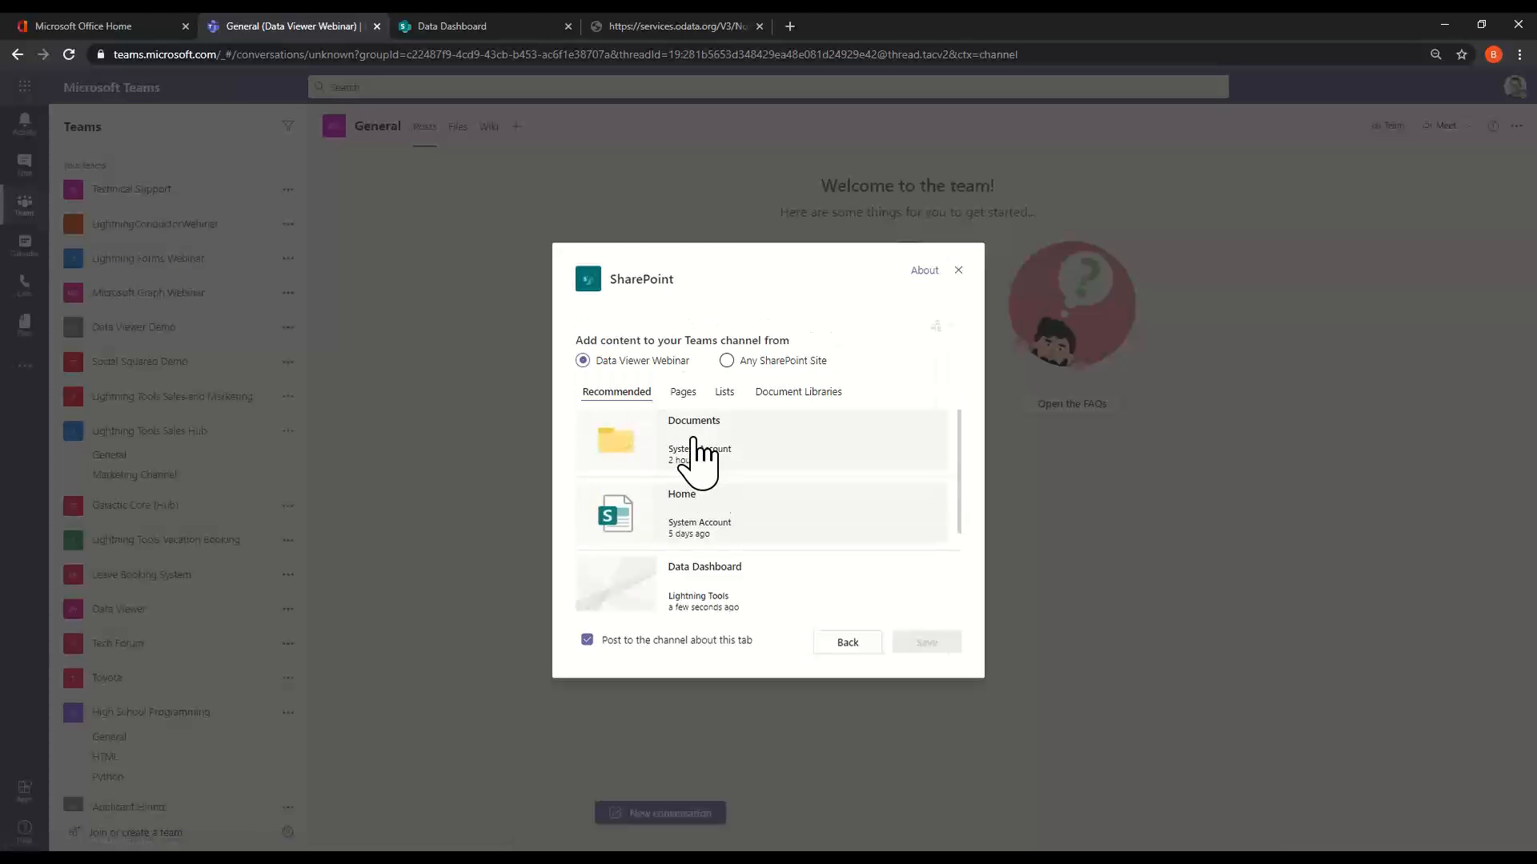
pyautogui.click(683, 391)
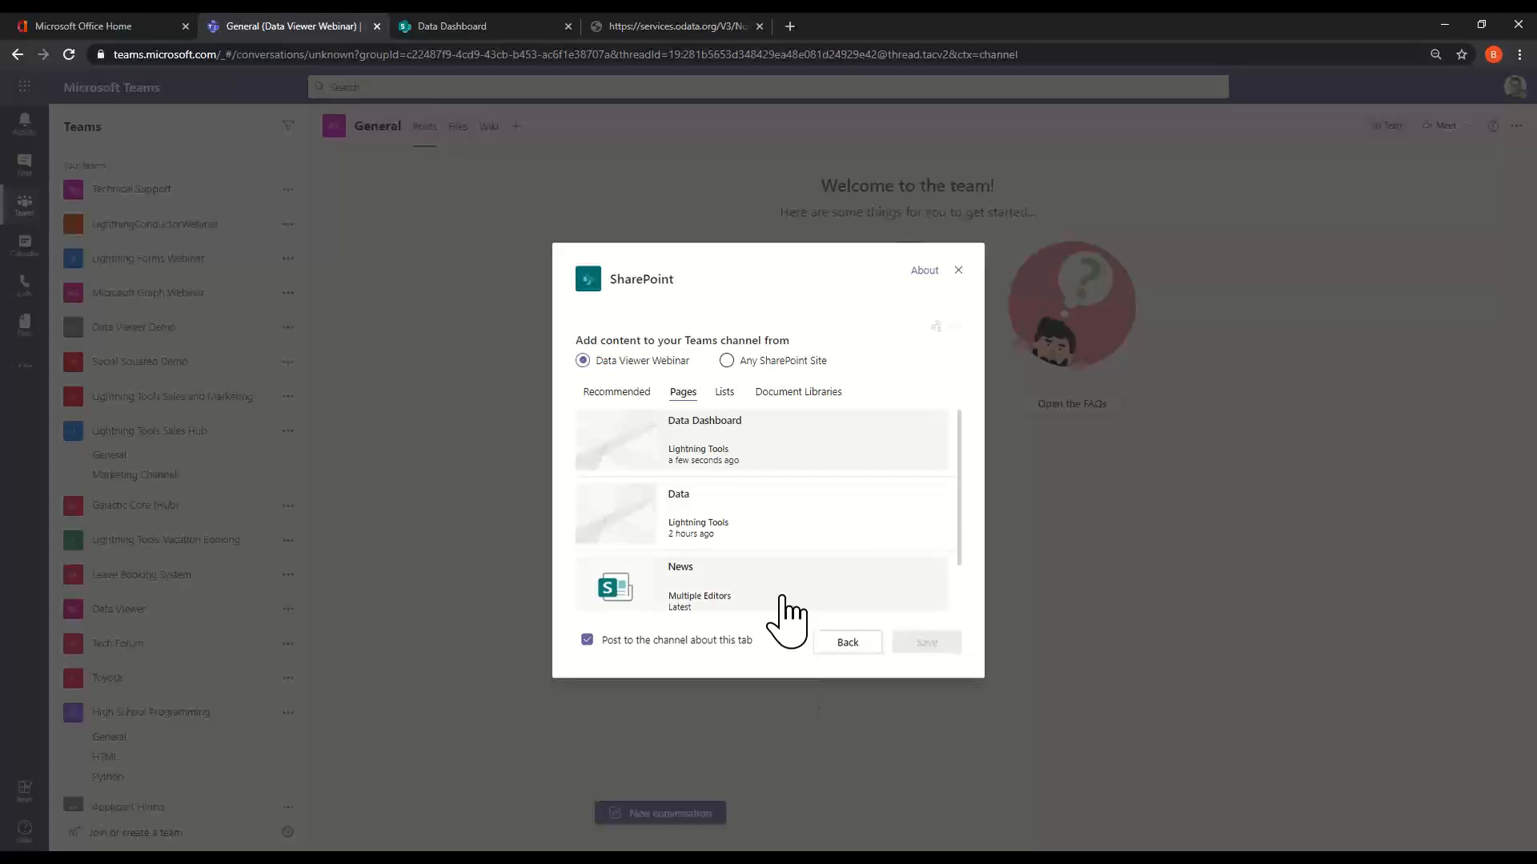
pyautogui.click(749, 432)
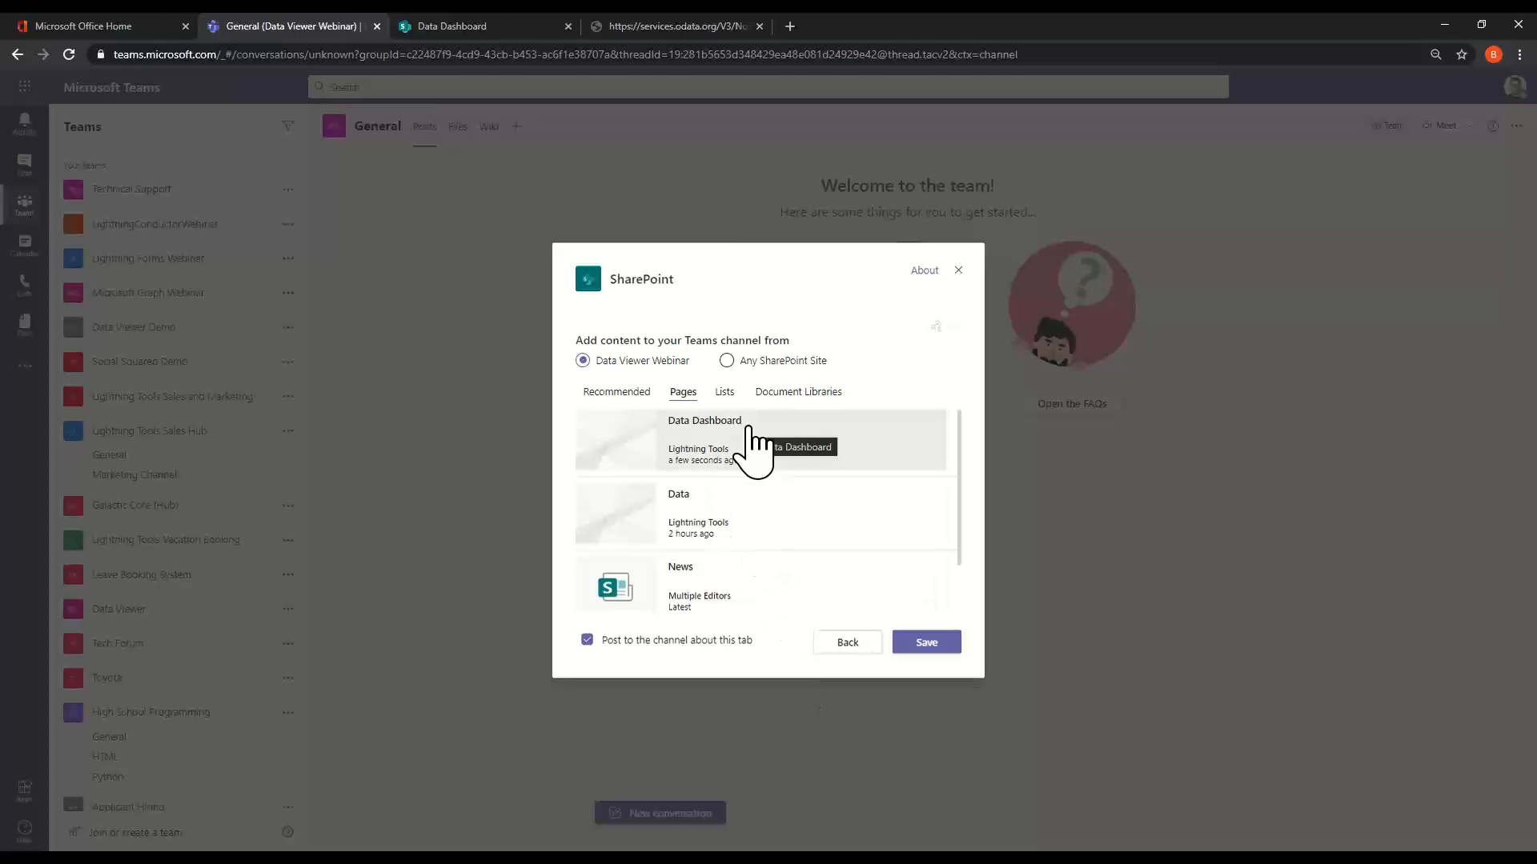
pyautogui.click(933, 645)
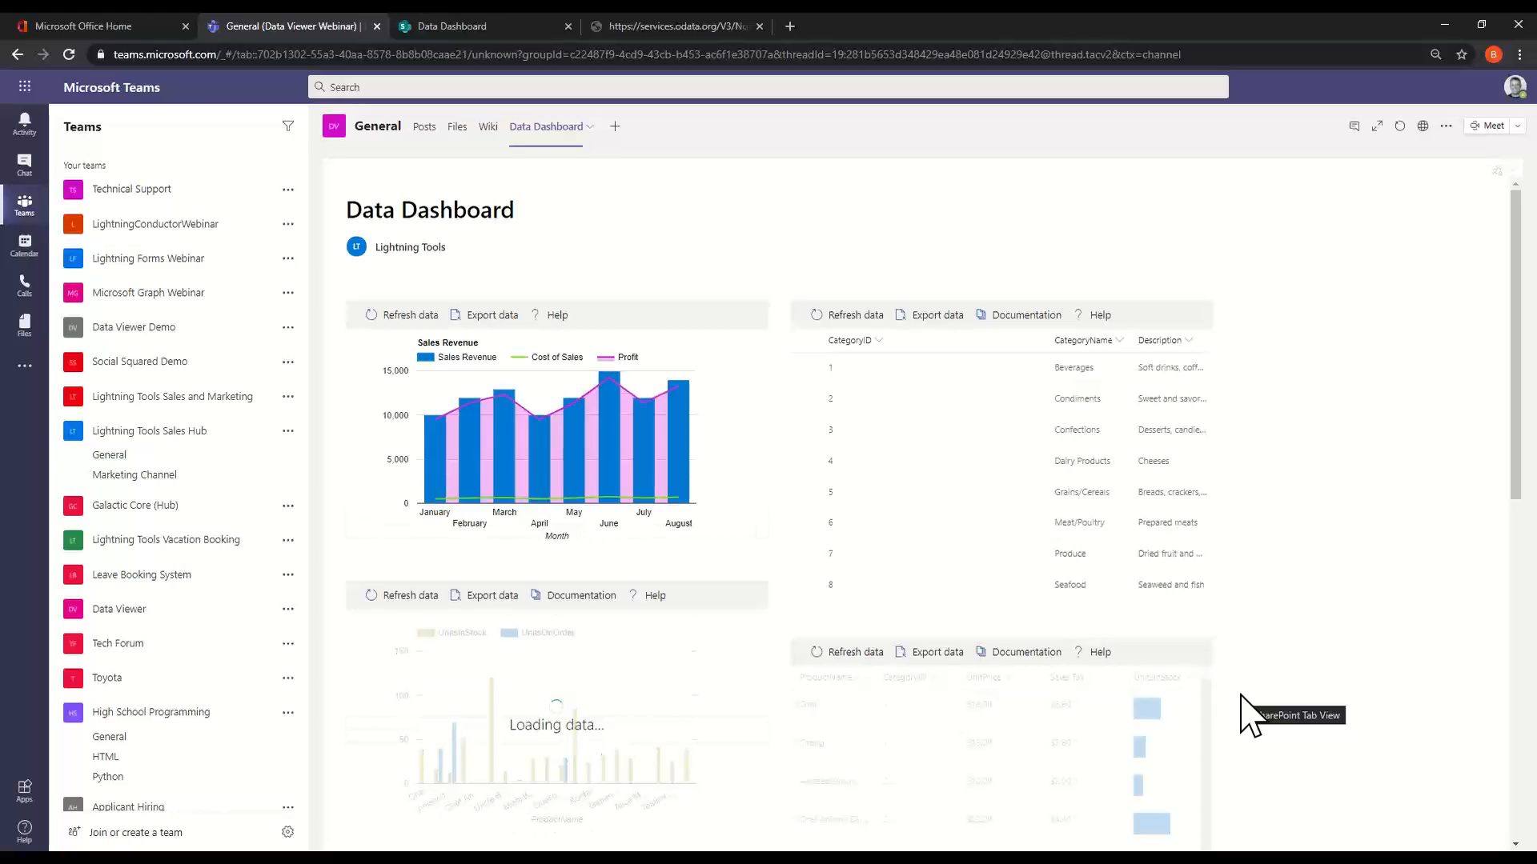
# Narrow the CategoryID and CategoryName columns of the category list and filter the product web parts by Dairy Products.
pyautogui.doubleClick(1040, 339)
pyautogui.moveTo(1132, 343); pyautogui.dragTo(1029, 329)
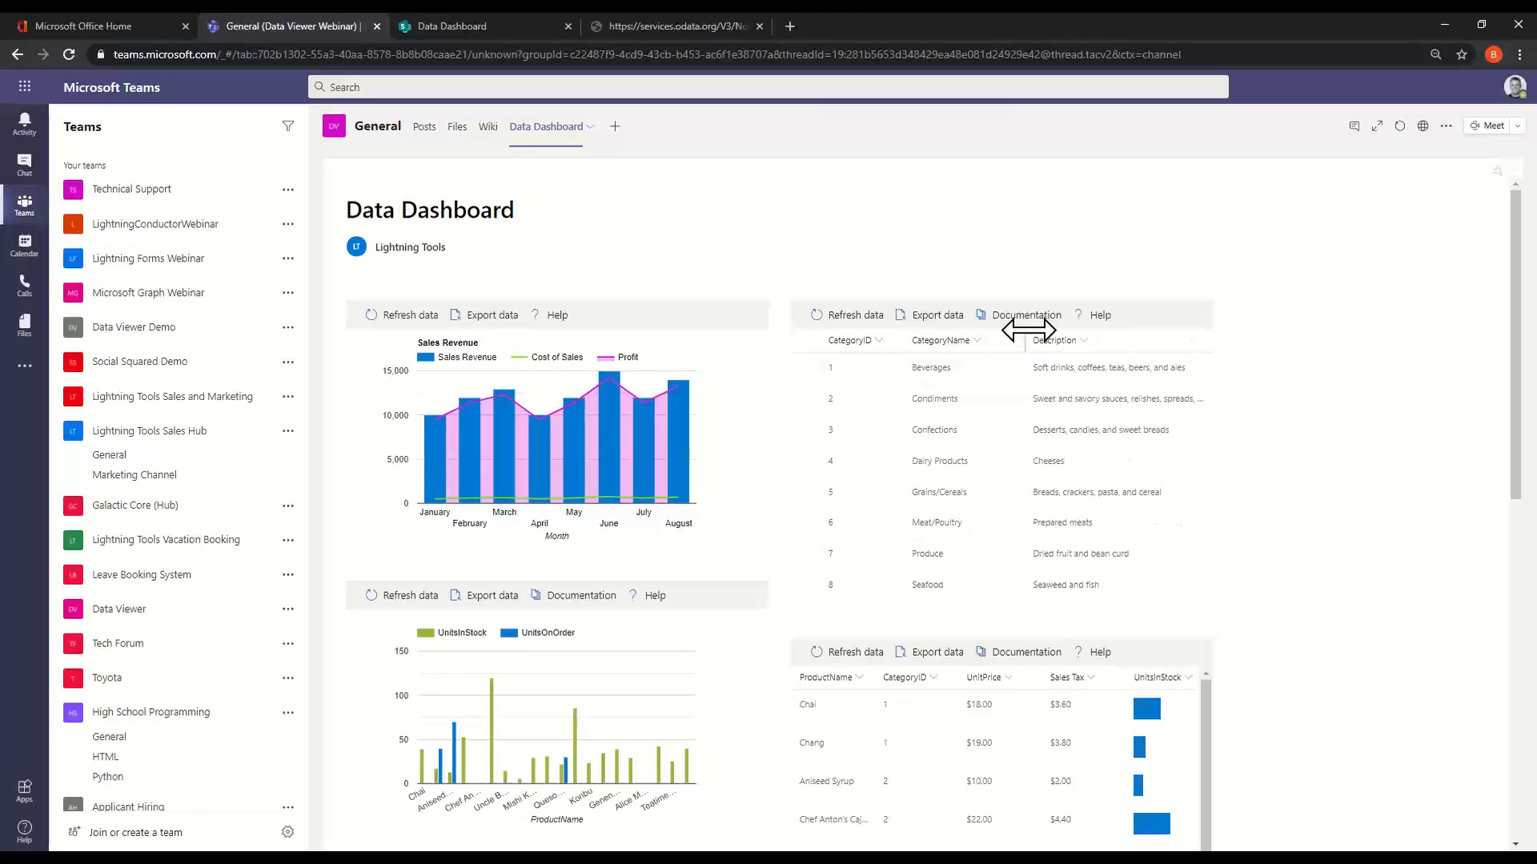
pyautogui.moveTo(608, 381)
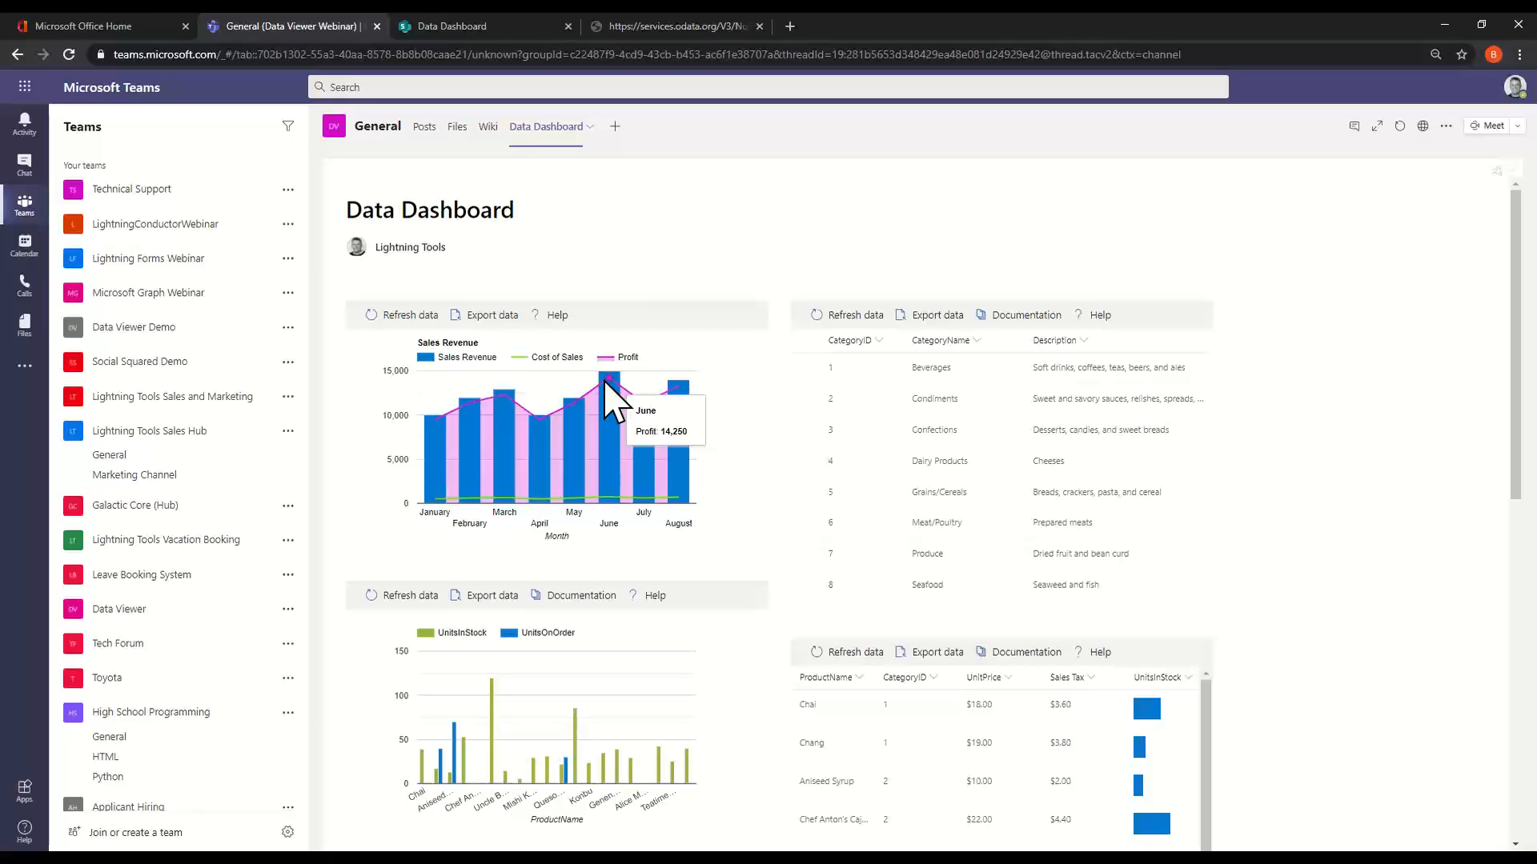
pyautogui.scroll(-1, 920, 413)
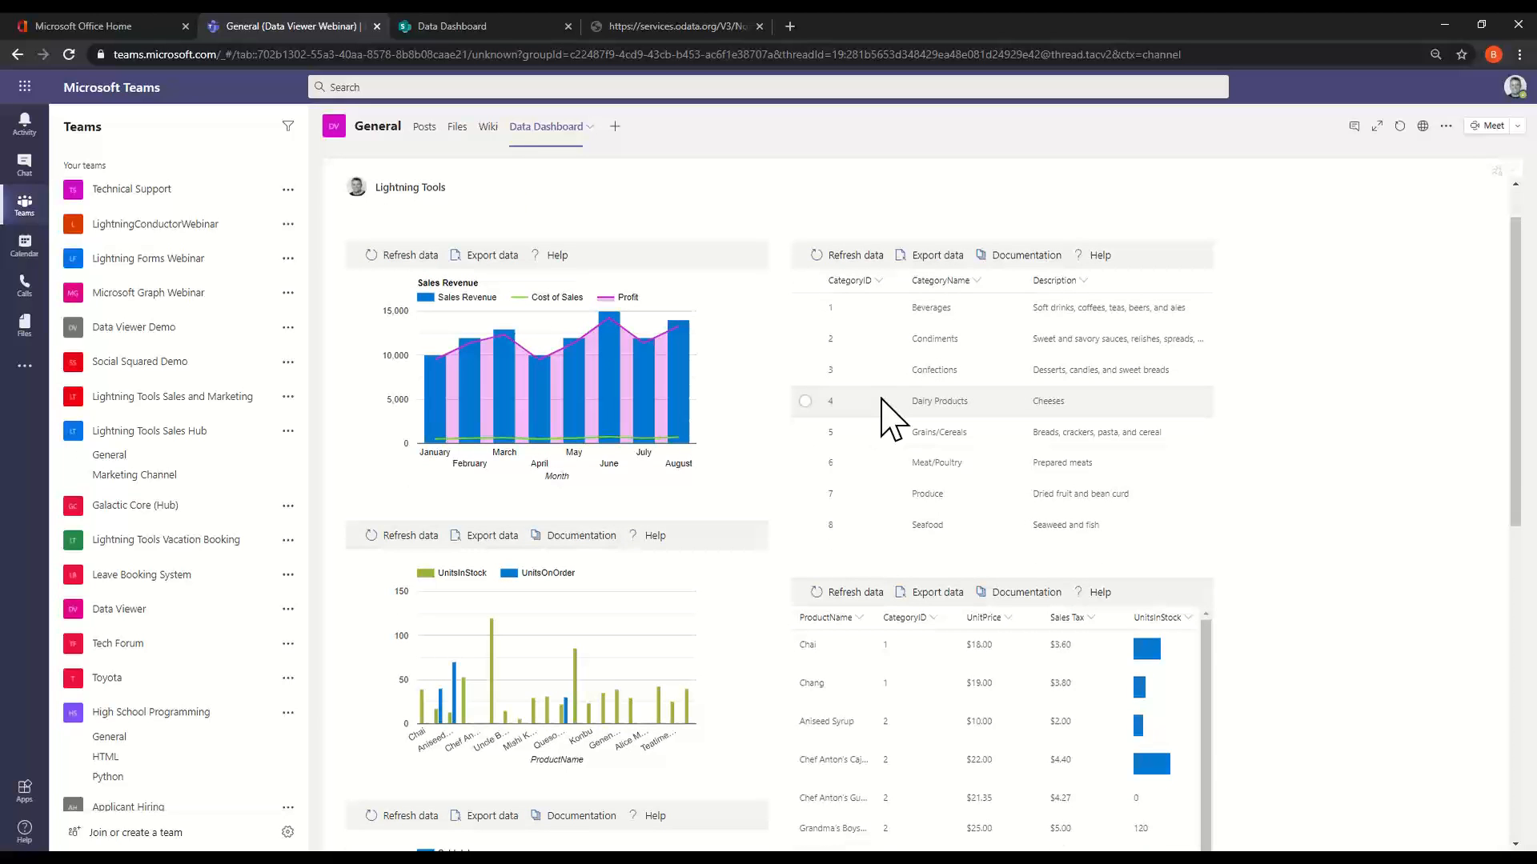
pyautogui.click(815, 401)
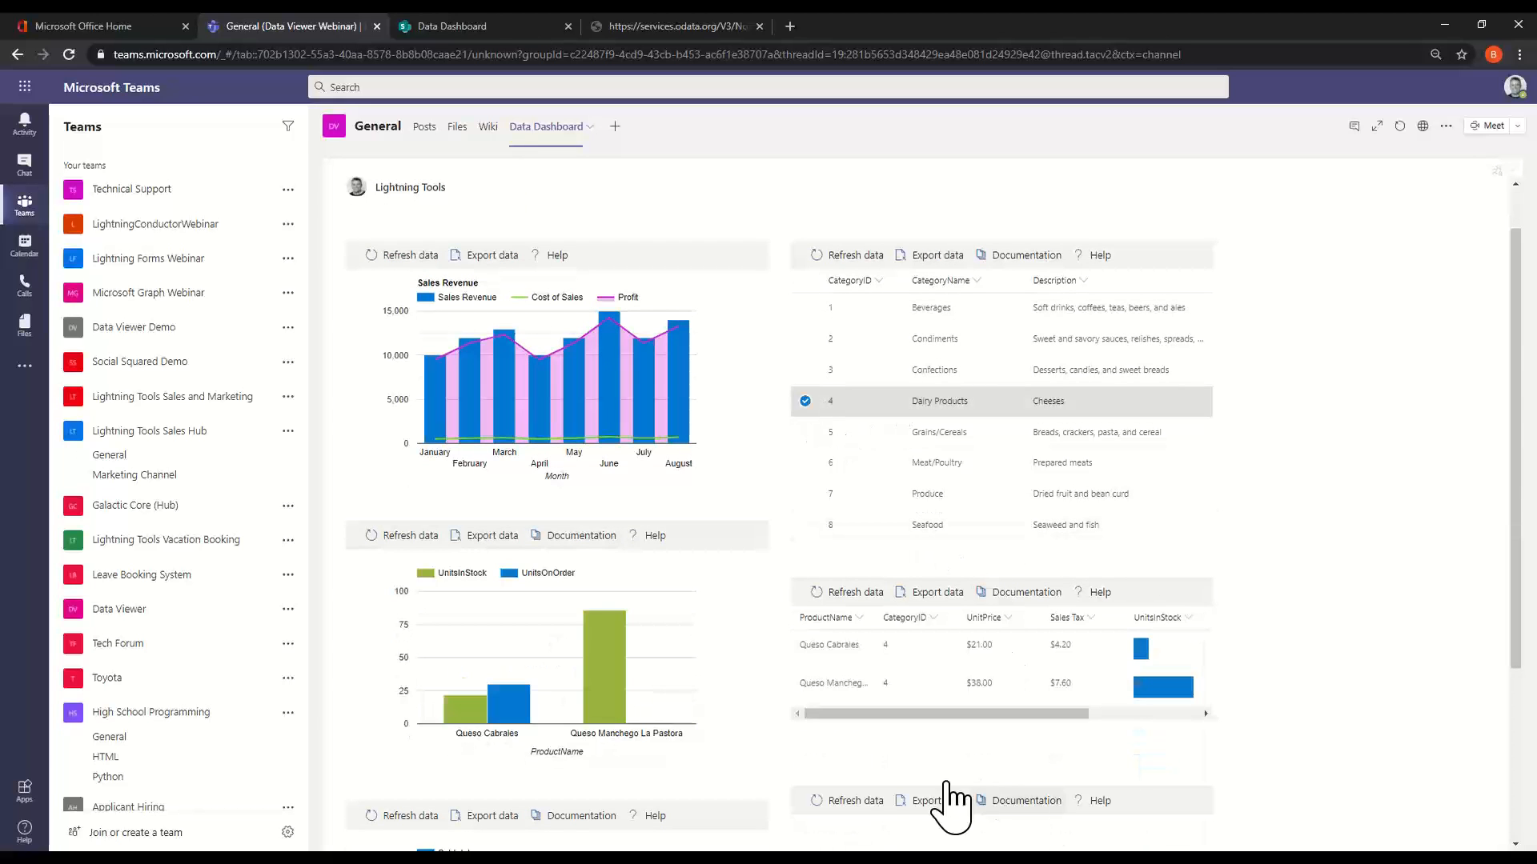
# Look over the filtered charts and lists in the channel's Data Dashboard tab, including the Subtotal chart's monthly values.
pyautogui.scroll(-3, 1378, 587)
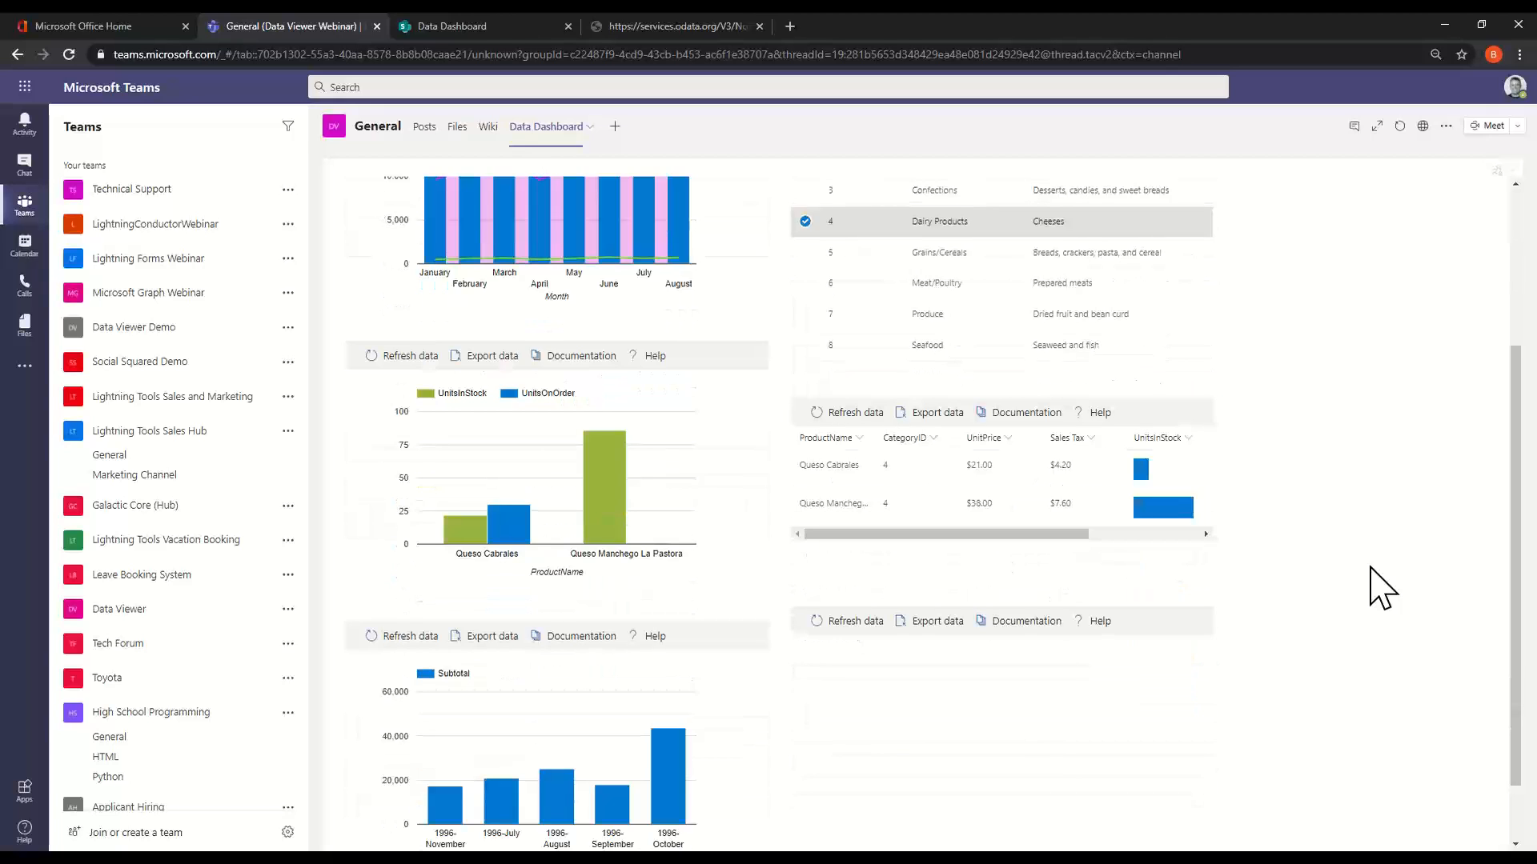
pyautogui.scroll(-1, 1378, 589)
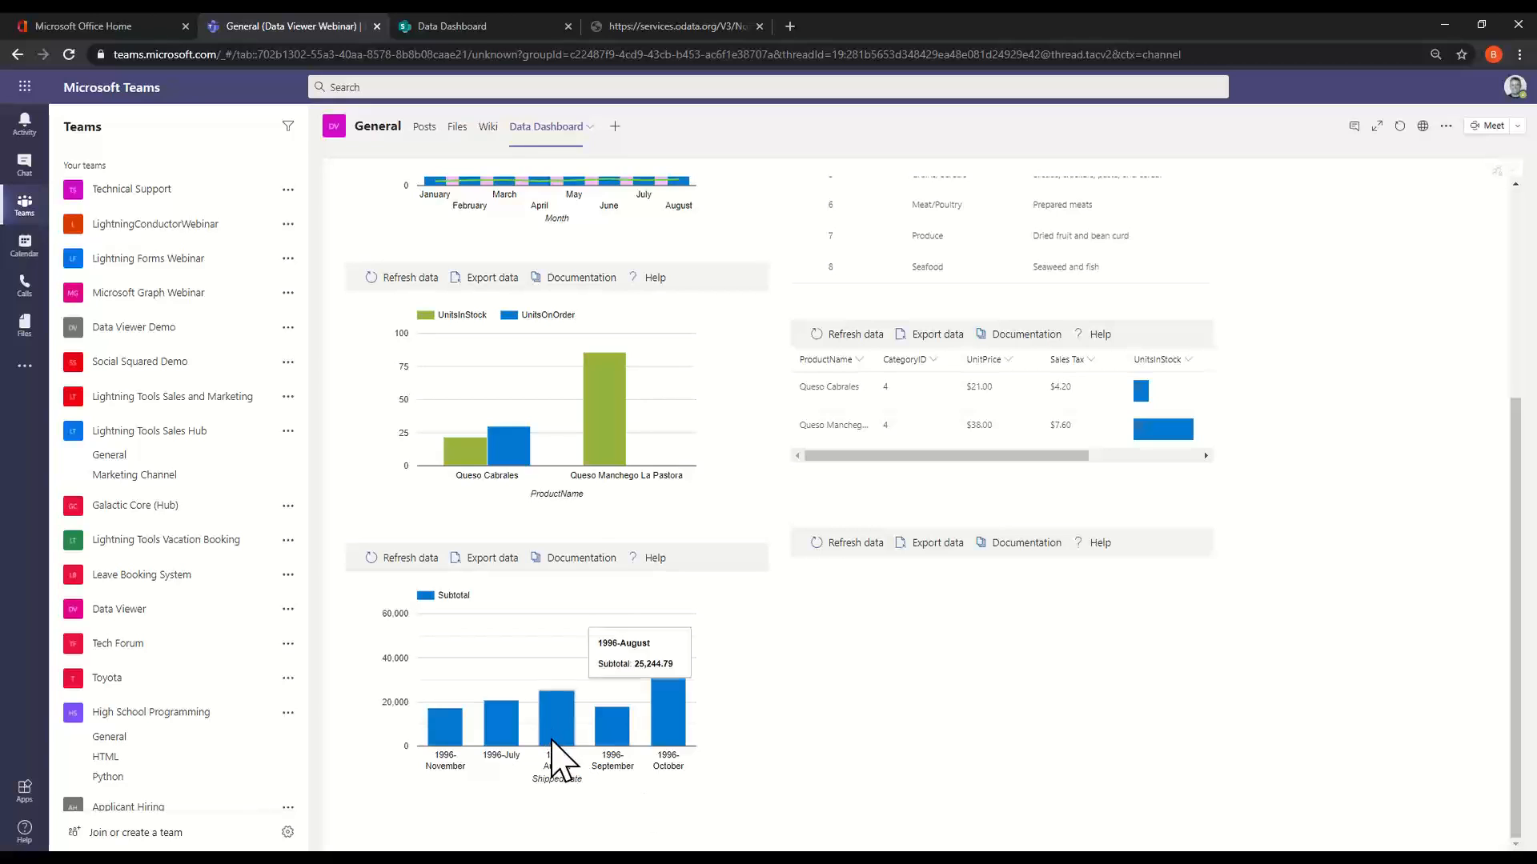
pyautogui.moveTo(619, 705)
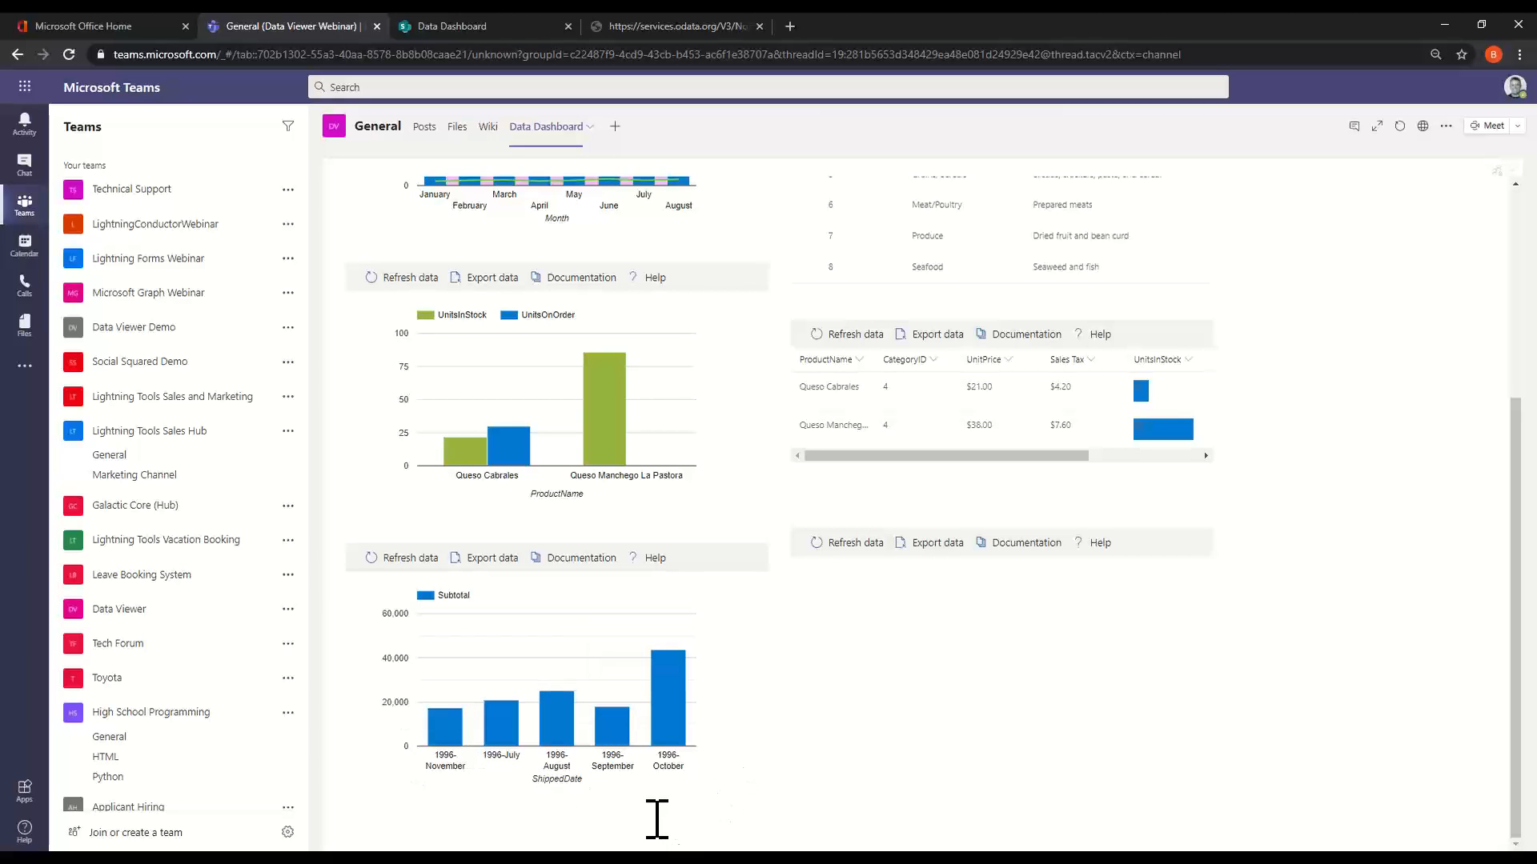
pyautogui.scroll(4, 1369, 710)
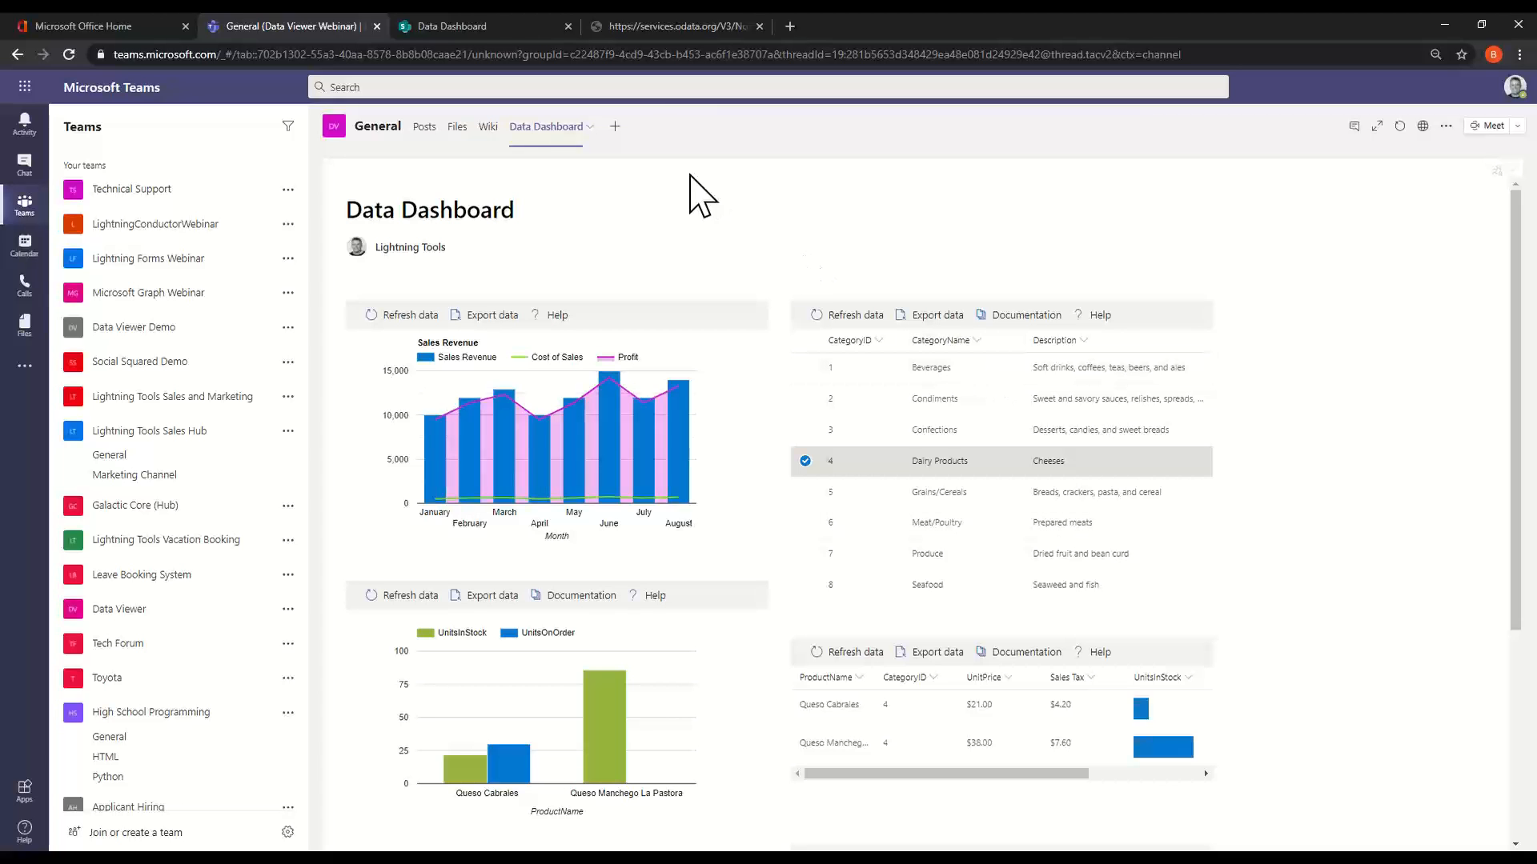
# Add the Lightning Data Viewer app as a tab in the General channel, with a channel post about it.
pyautogui.click(614, 126)
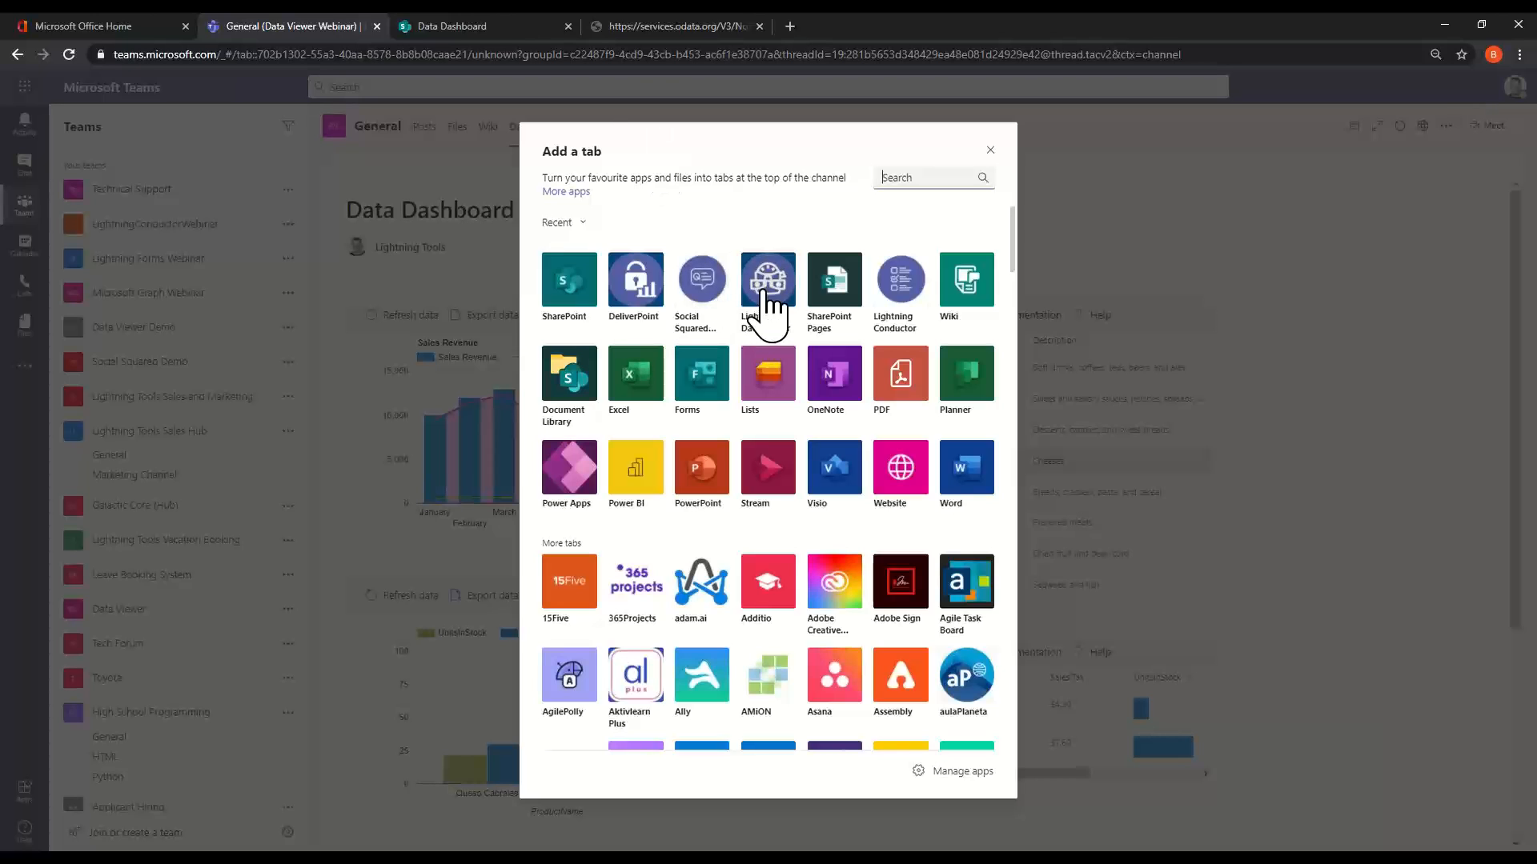
pyautogui.click(770, 294)
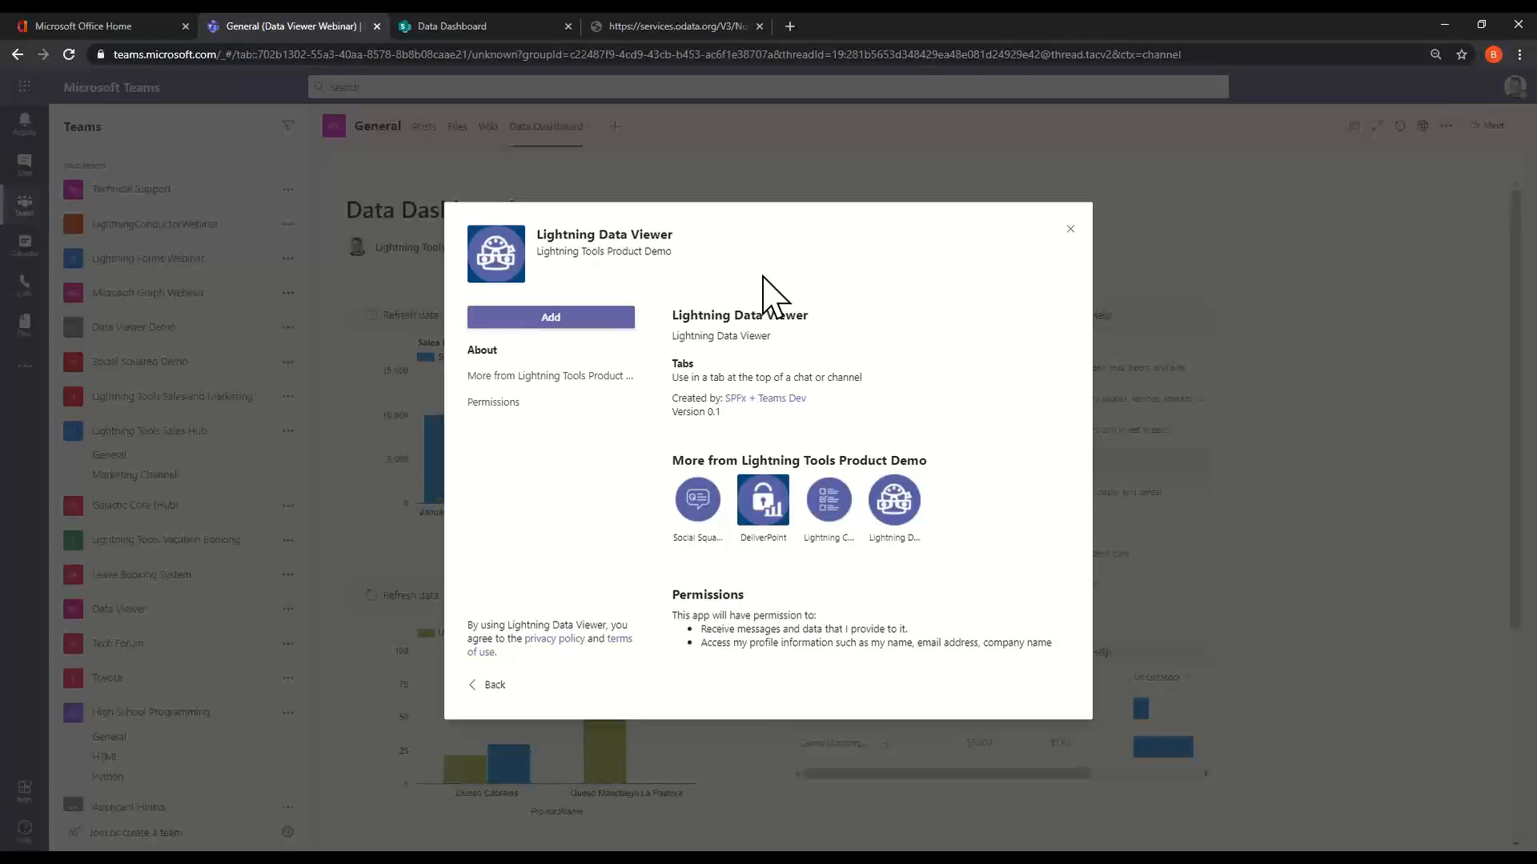
pyautogui.click(540, 318)
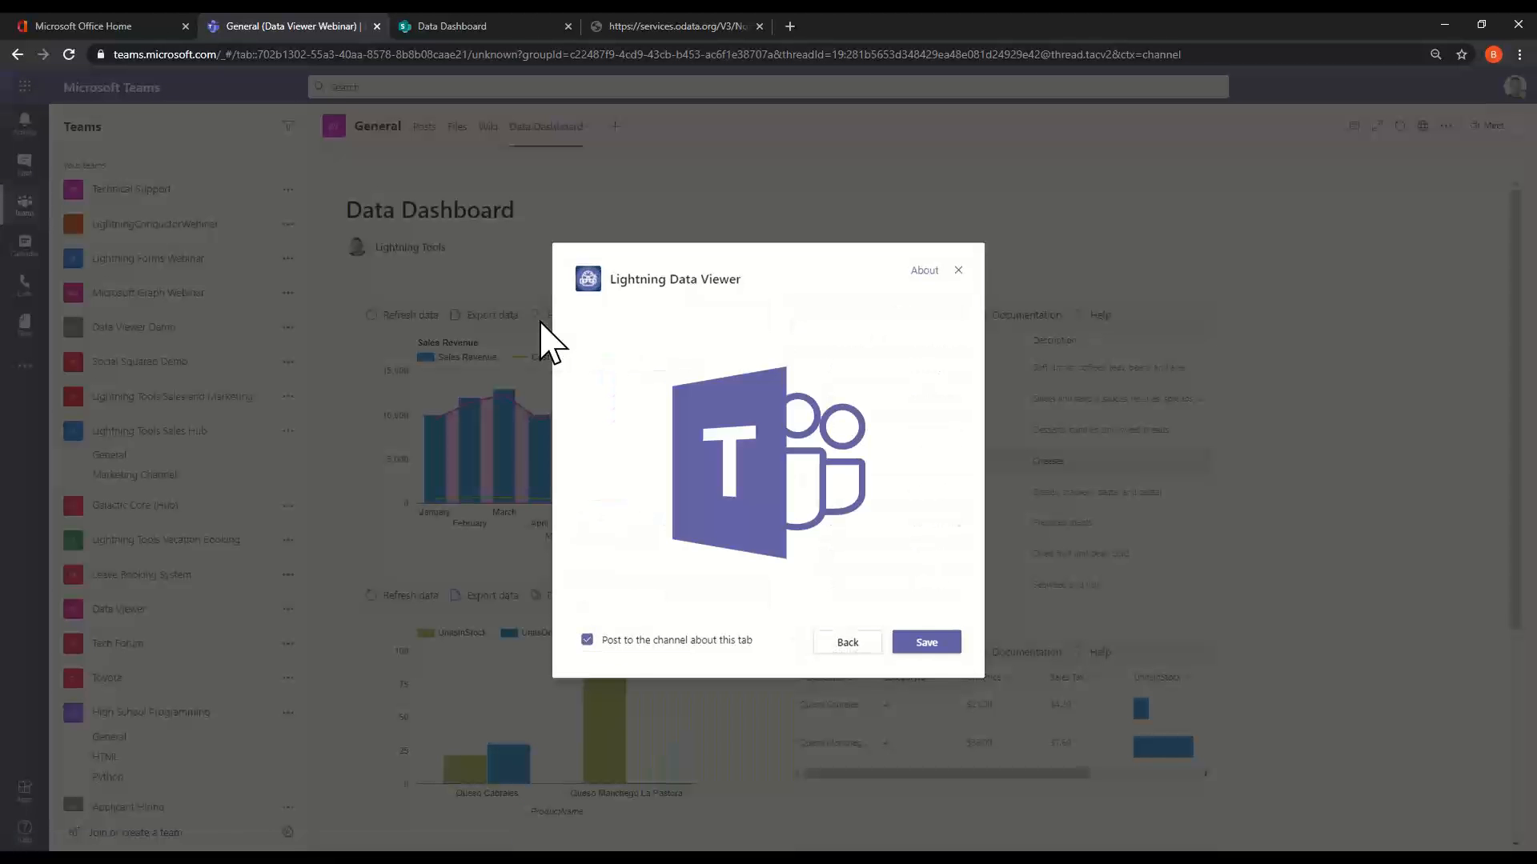
pyautogui.click(925, 647)
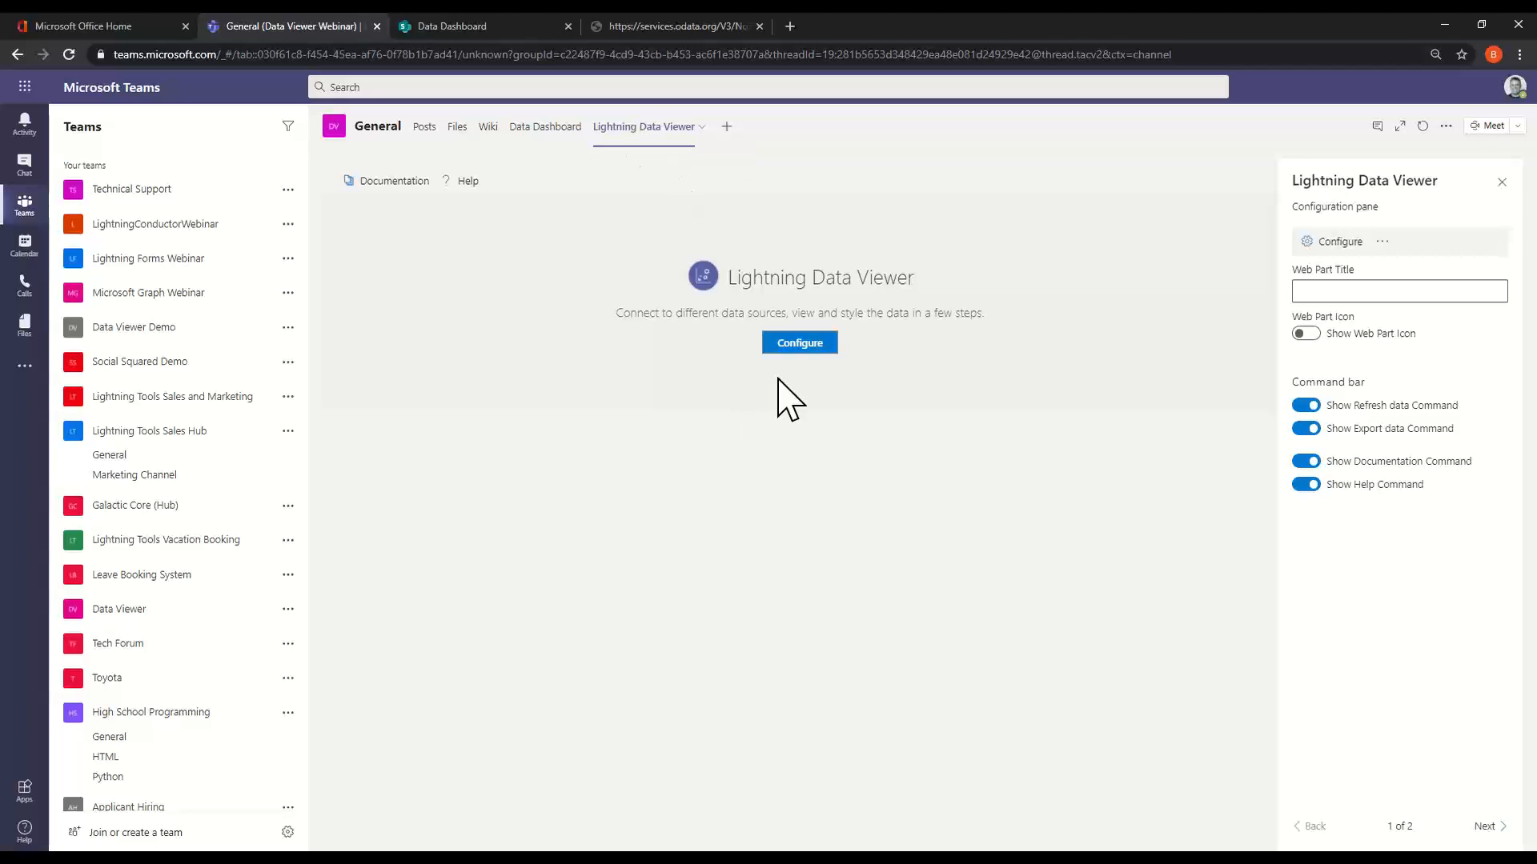
# Configure the new Data Viewer tab with Microsoft Excel as the data source provider and a chart display provider.
pyautogui.click(792, 346)
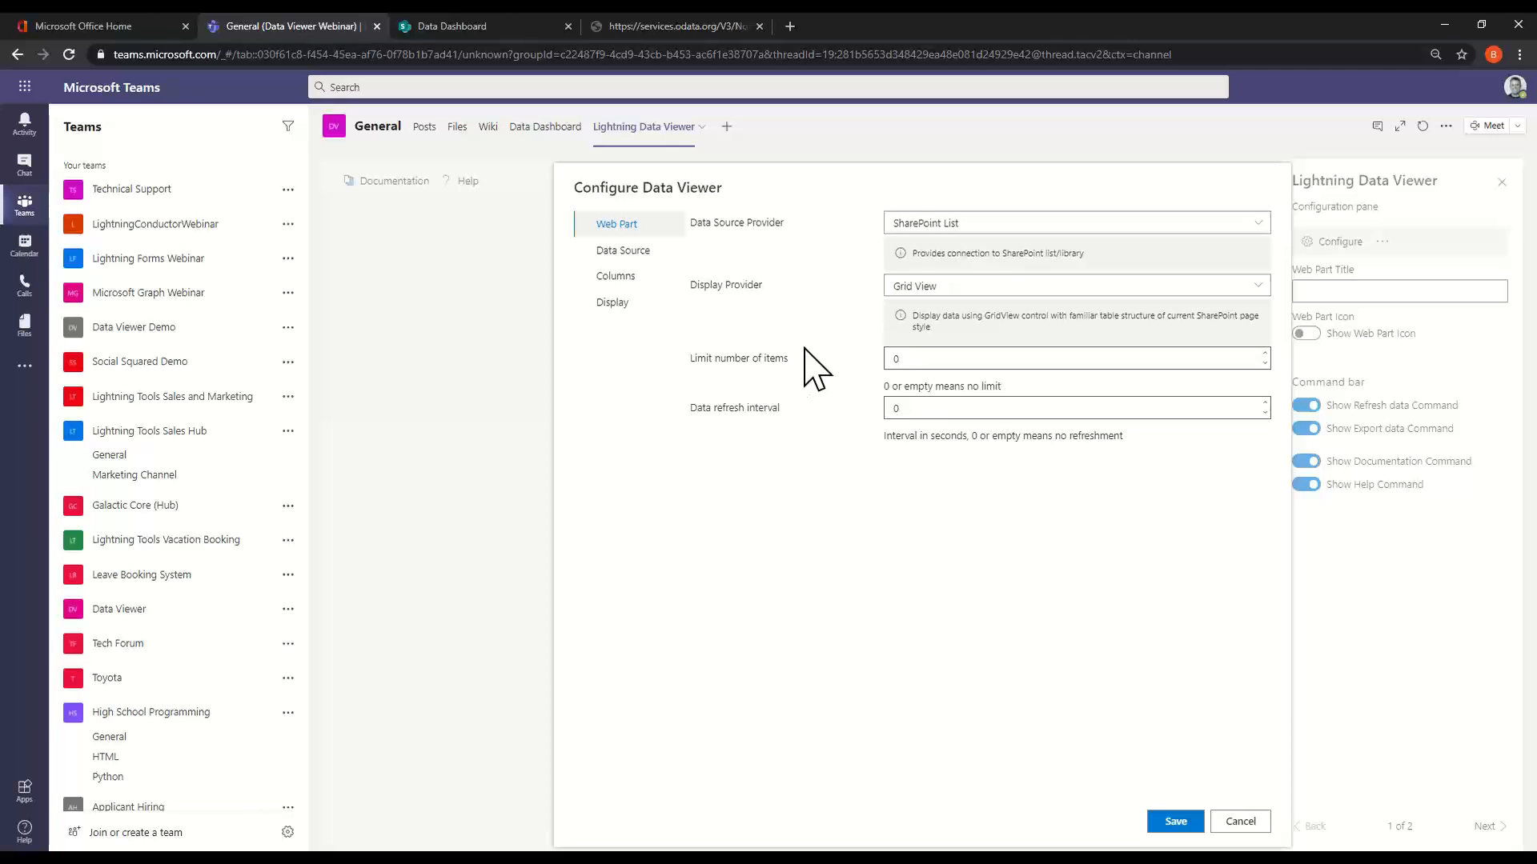
pyautogui.click(993, 227)
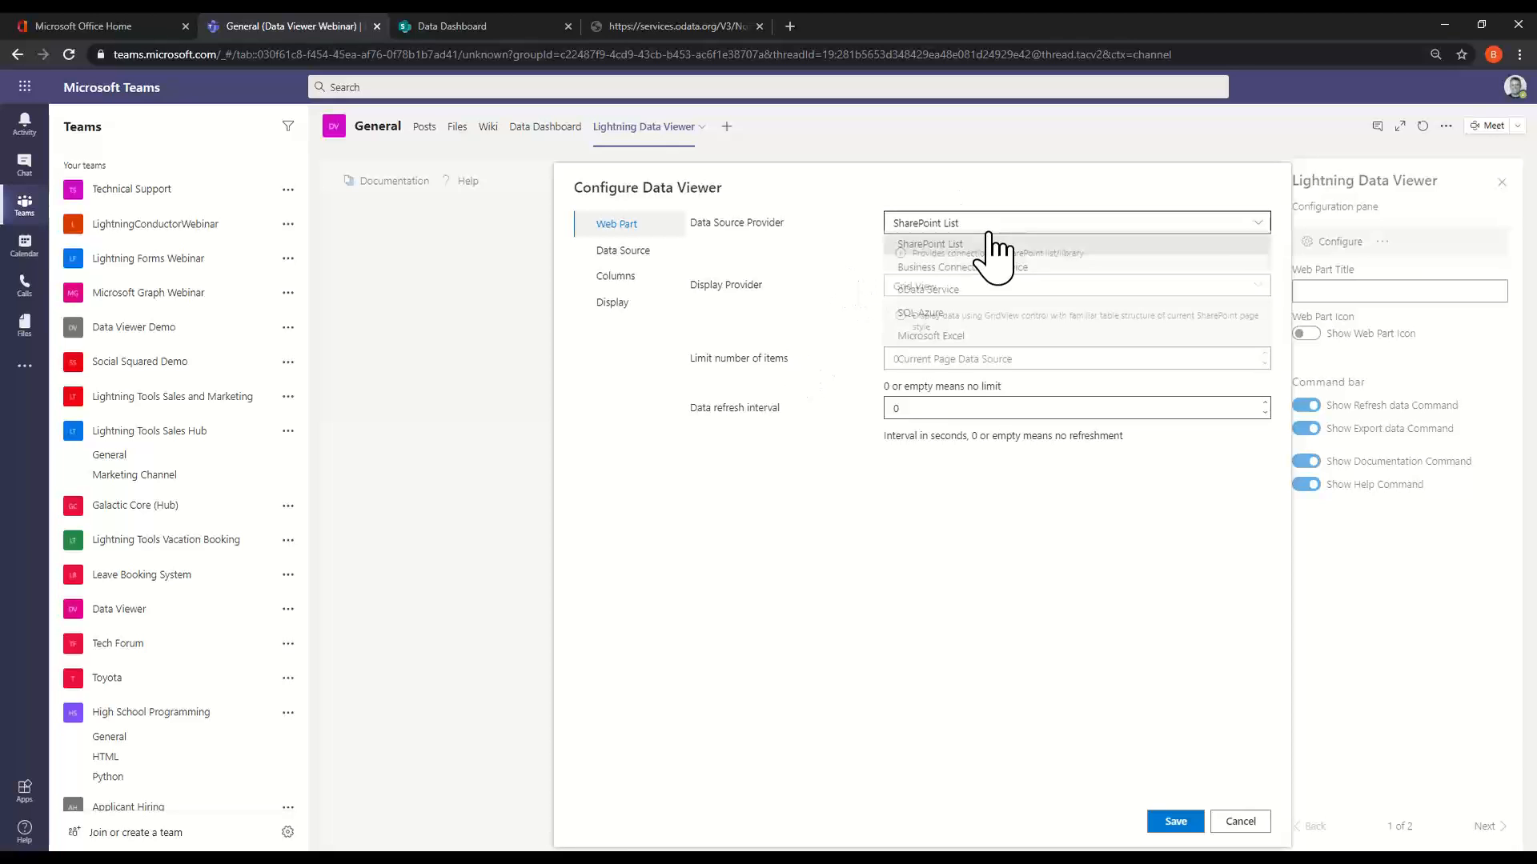
pyautogui.click(990, 338)
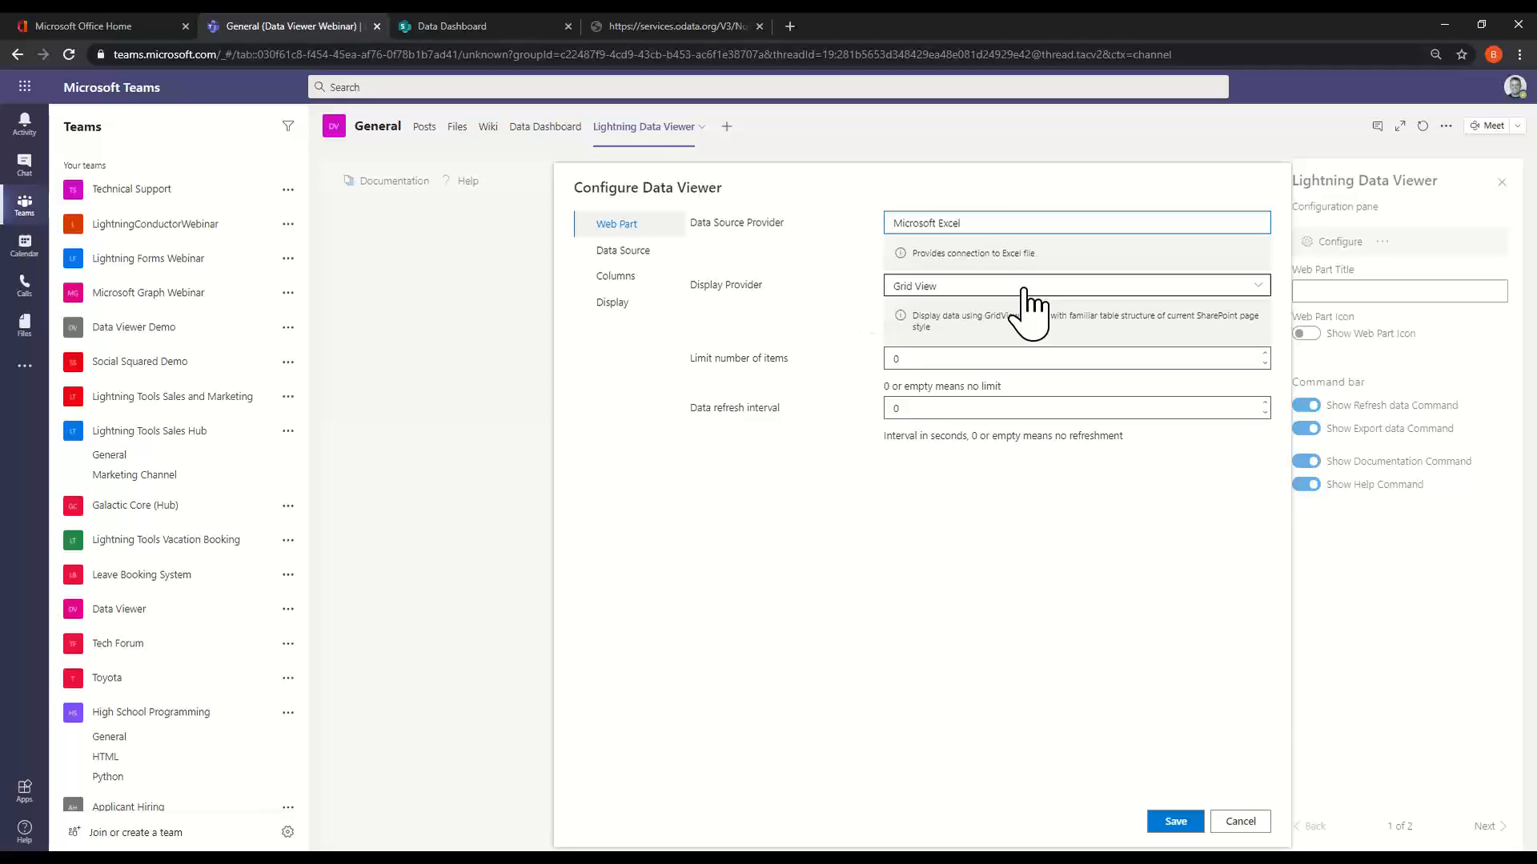
pyautogui.click(984, 225)
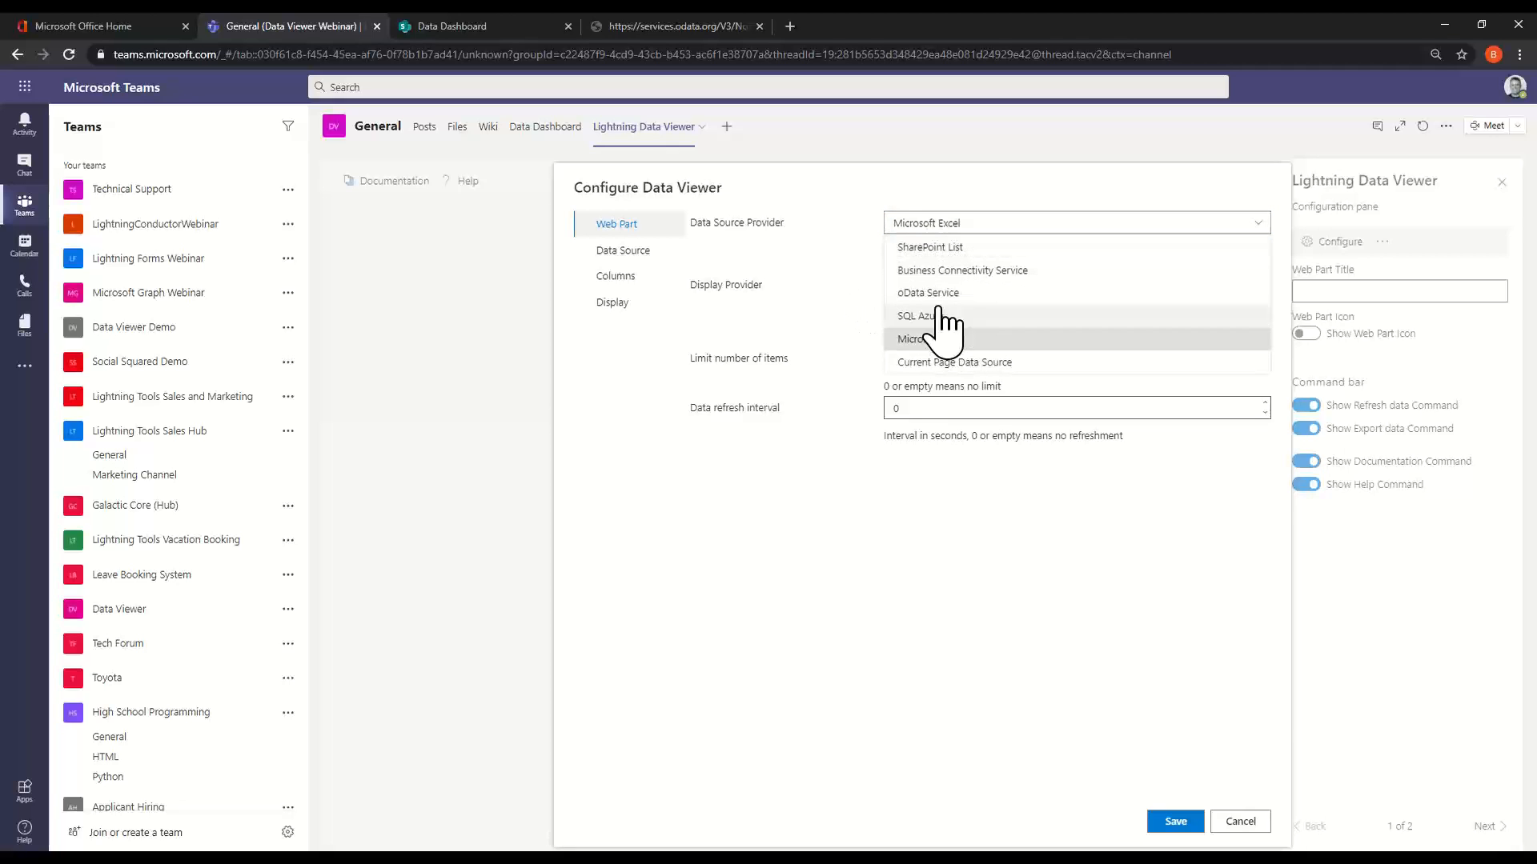
pyautogui.click(970, 228)
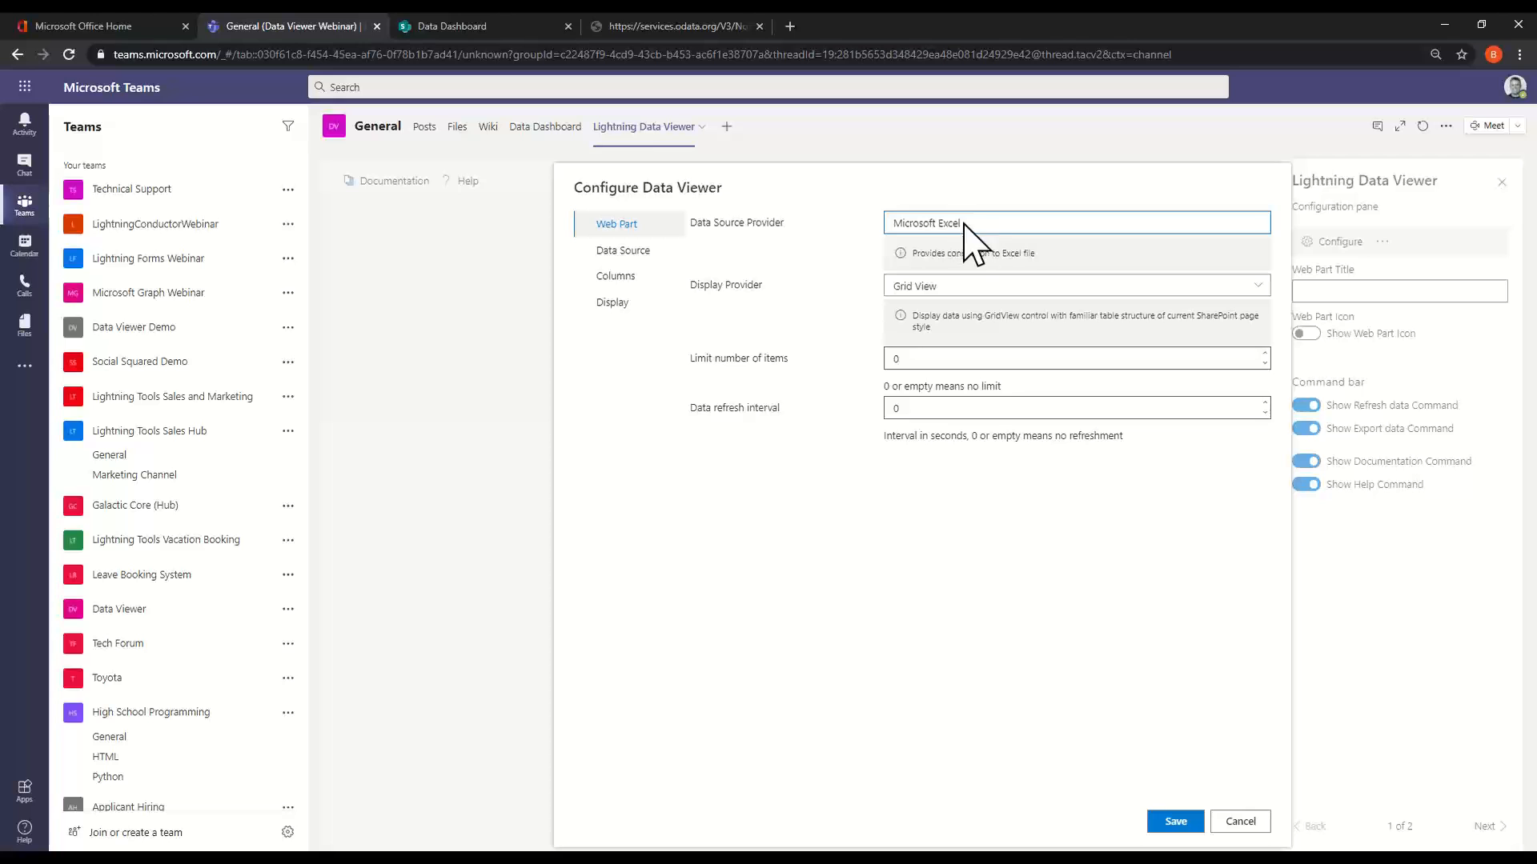
pyautogui.click(929, 288)
pyautogui.click(928, 332)
# Select the DataViewer site's Documents library as data source and save the Excel settings with Book.xlsx and Sheet1.
pyautogui.click(621, 251)
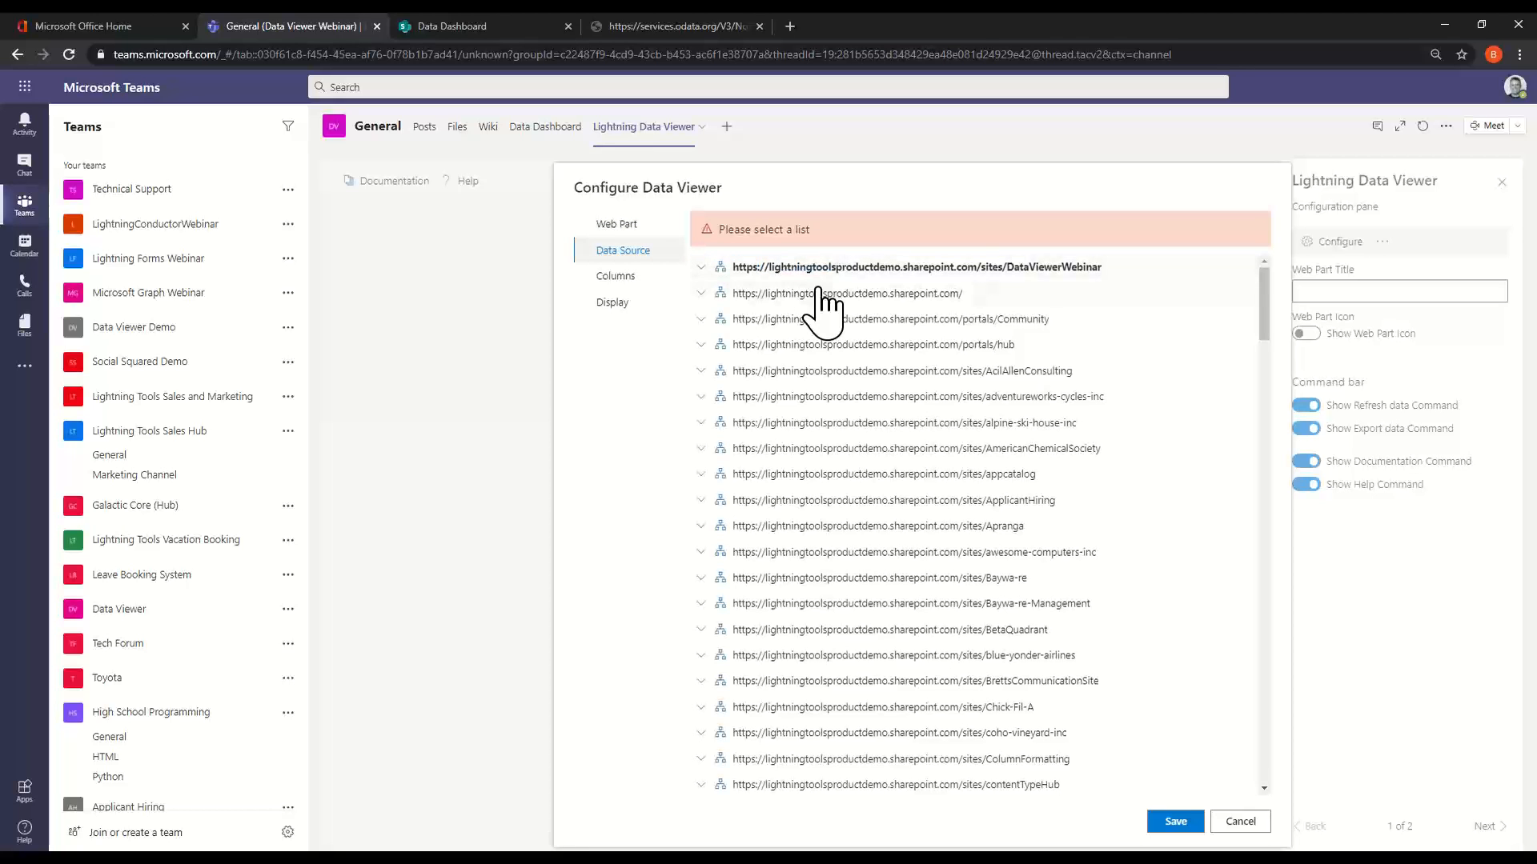
pyautogui.scroll(-5, 847, 405)
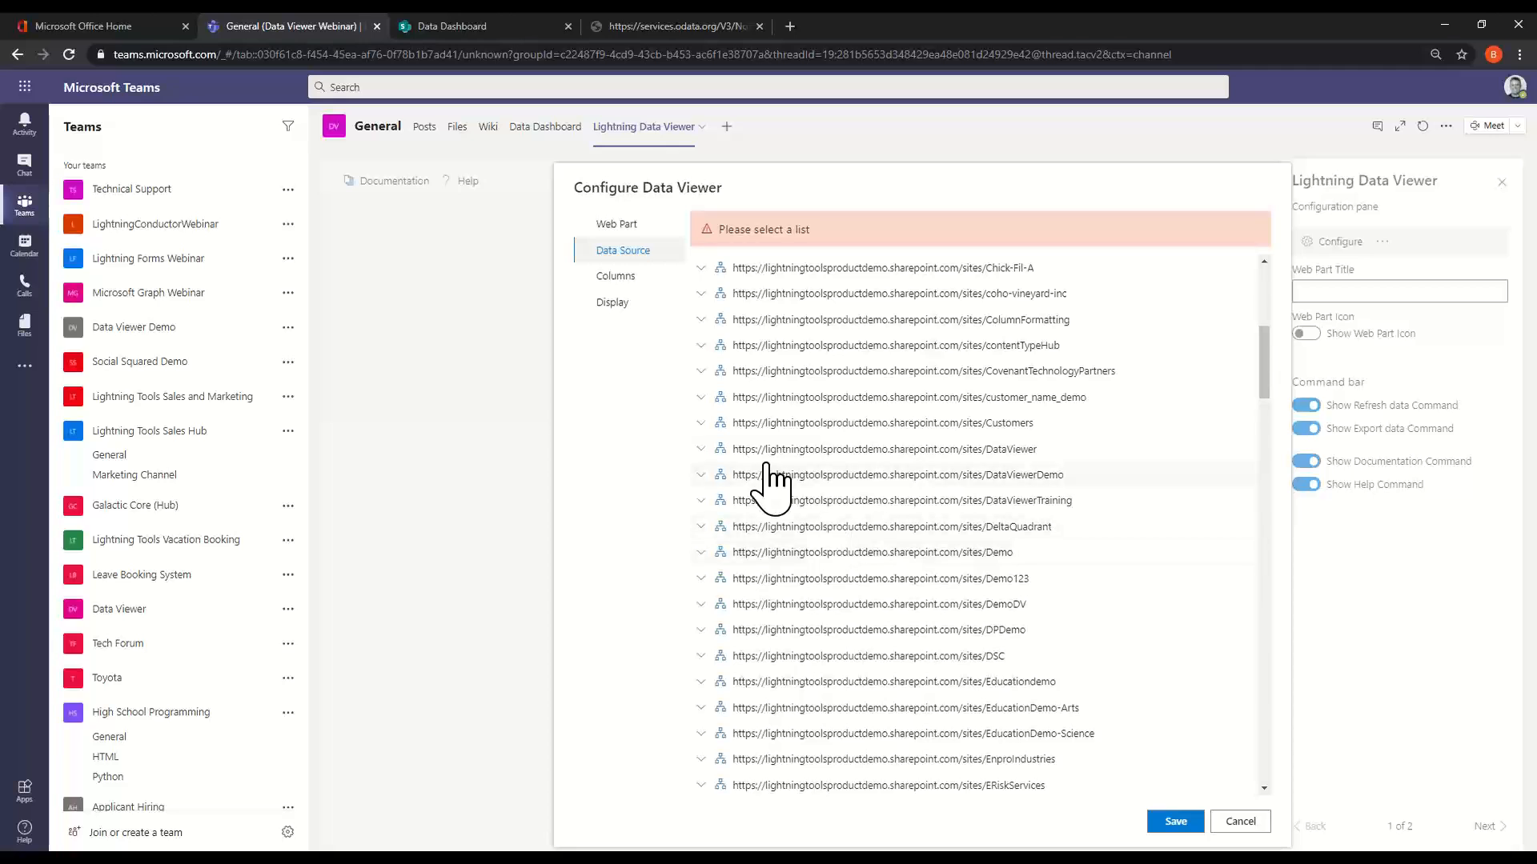
pyautogui.click(701, 450)
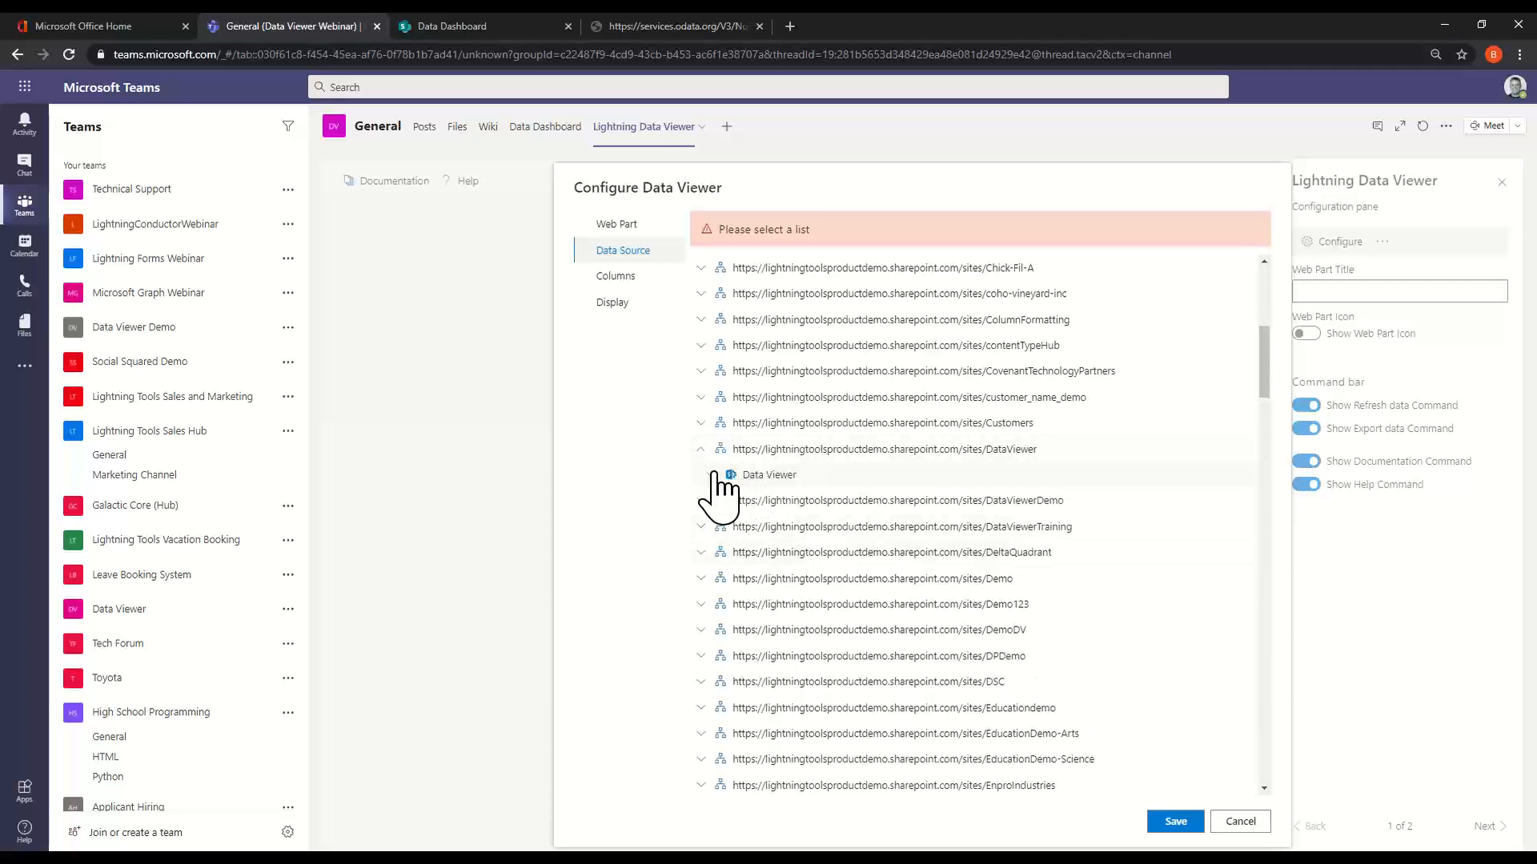
pyautogui.click(712, 475)
pyautogui.click(794, 504)
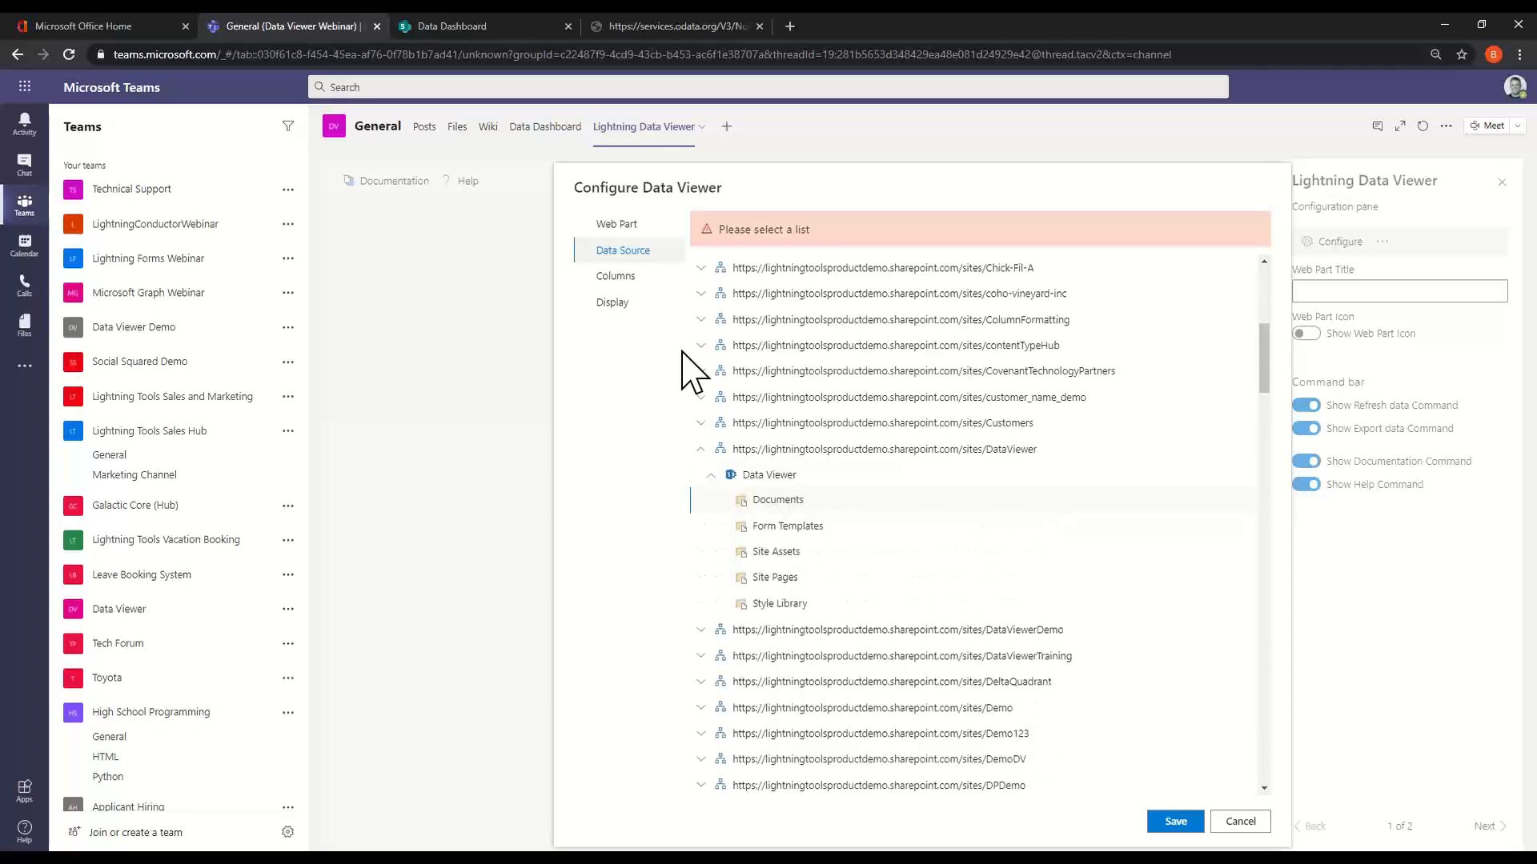
pyautogui.click(918, 471)
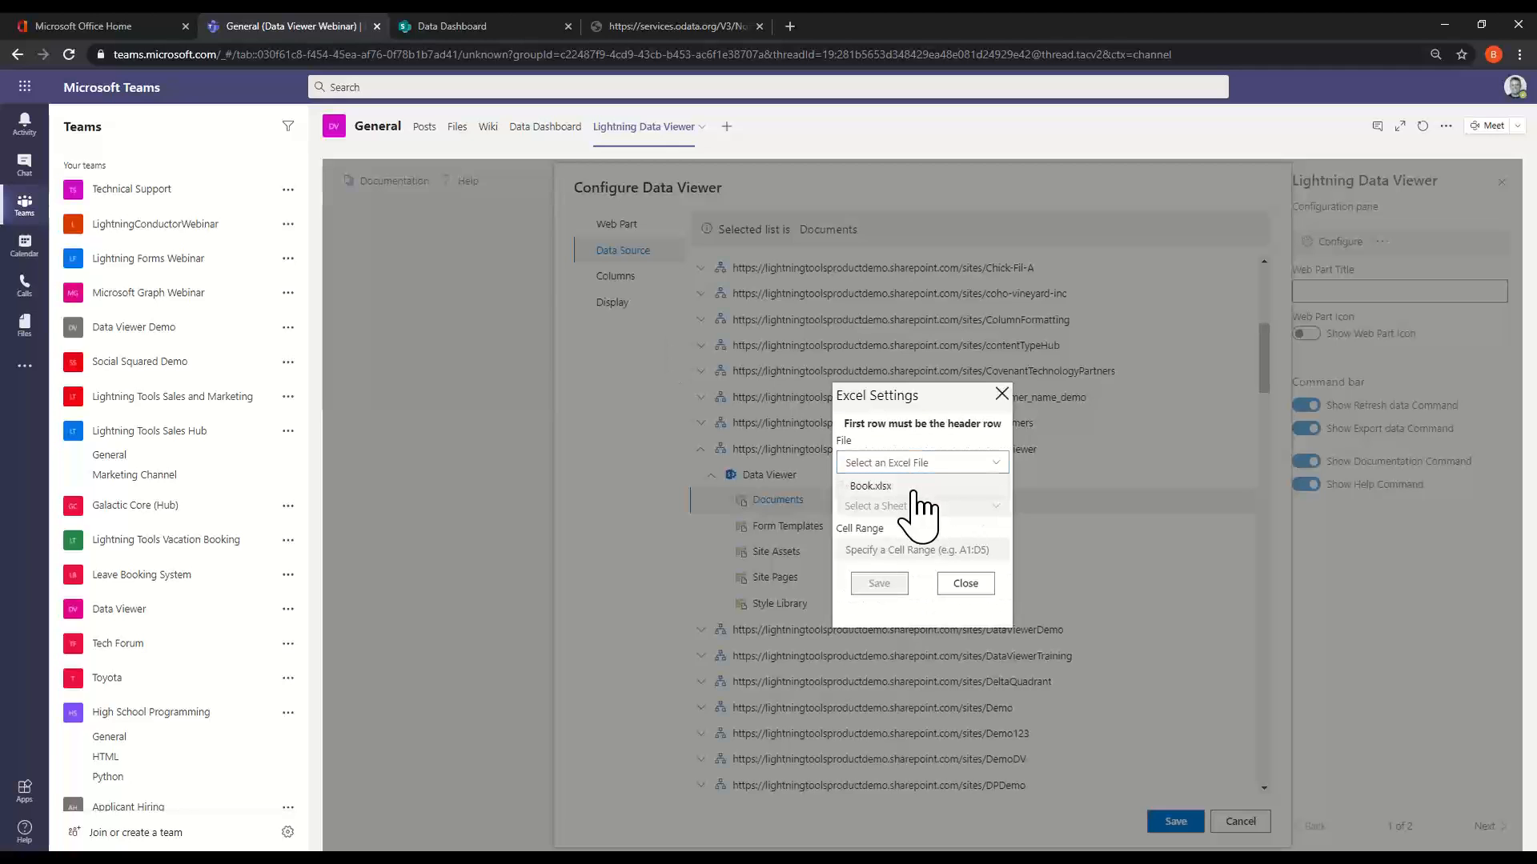
pyautogui.click(913, 486)
pyautogui.click(916, 506)
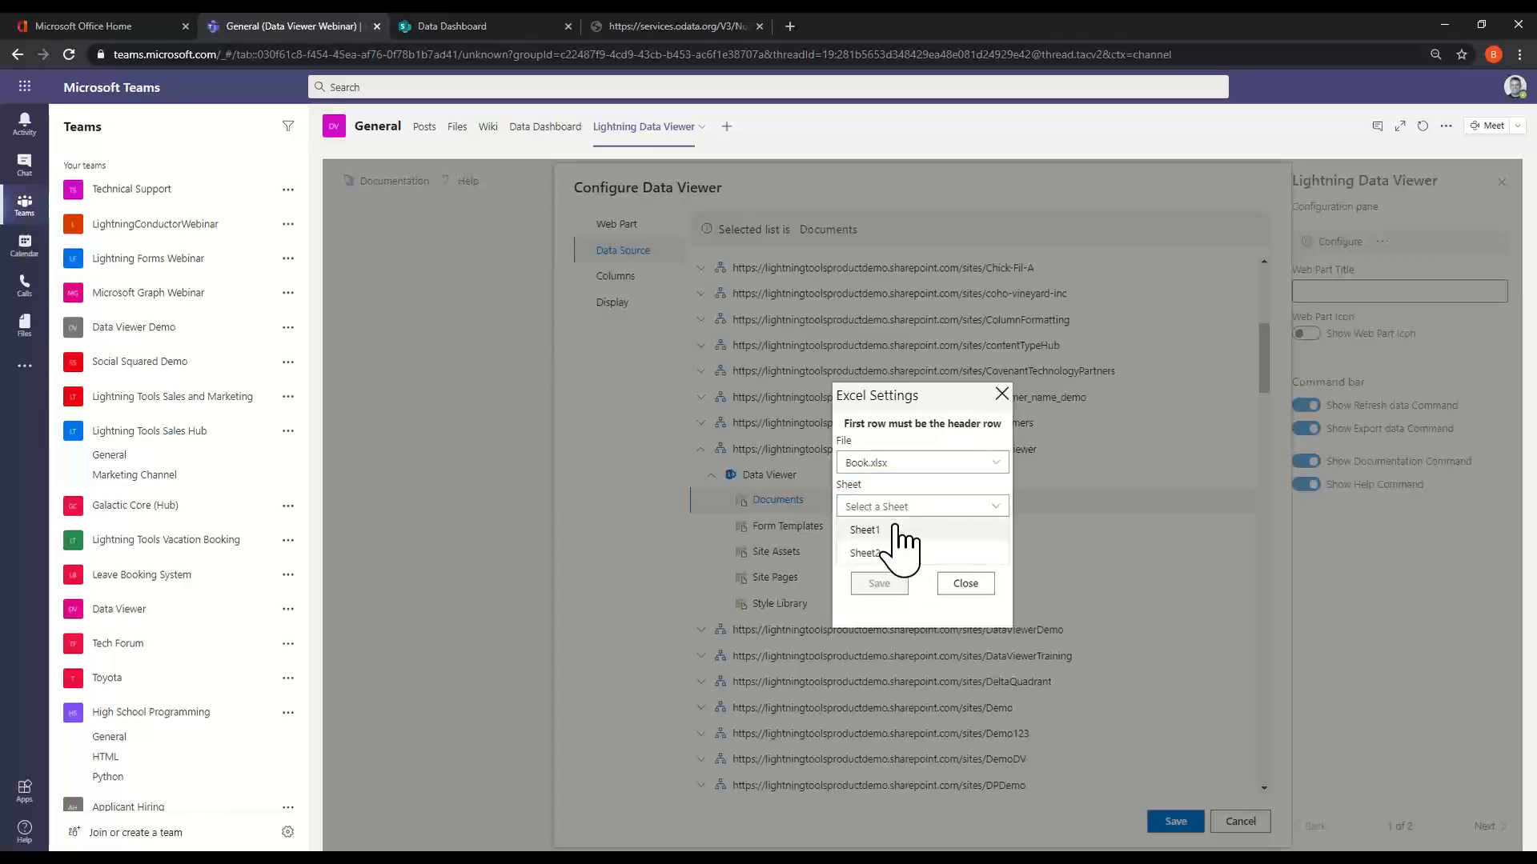
pyautogui.click(897, 530)
pyautogui.click(877, 585)
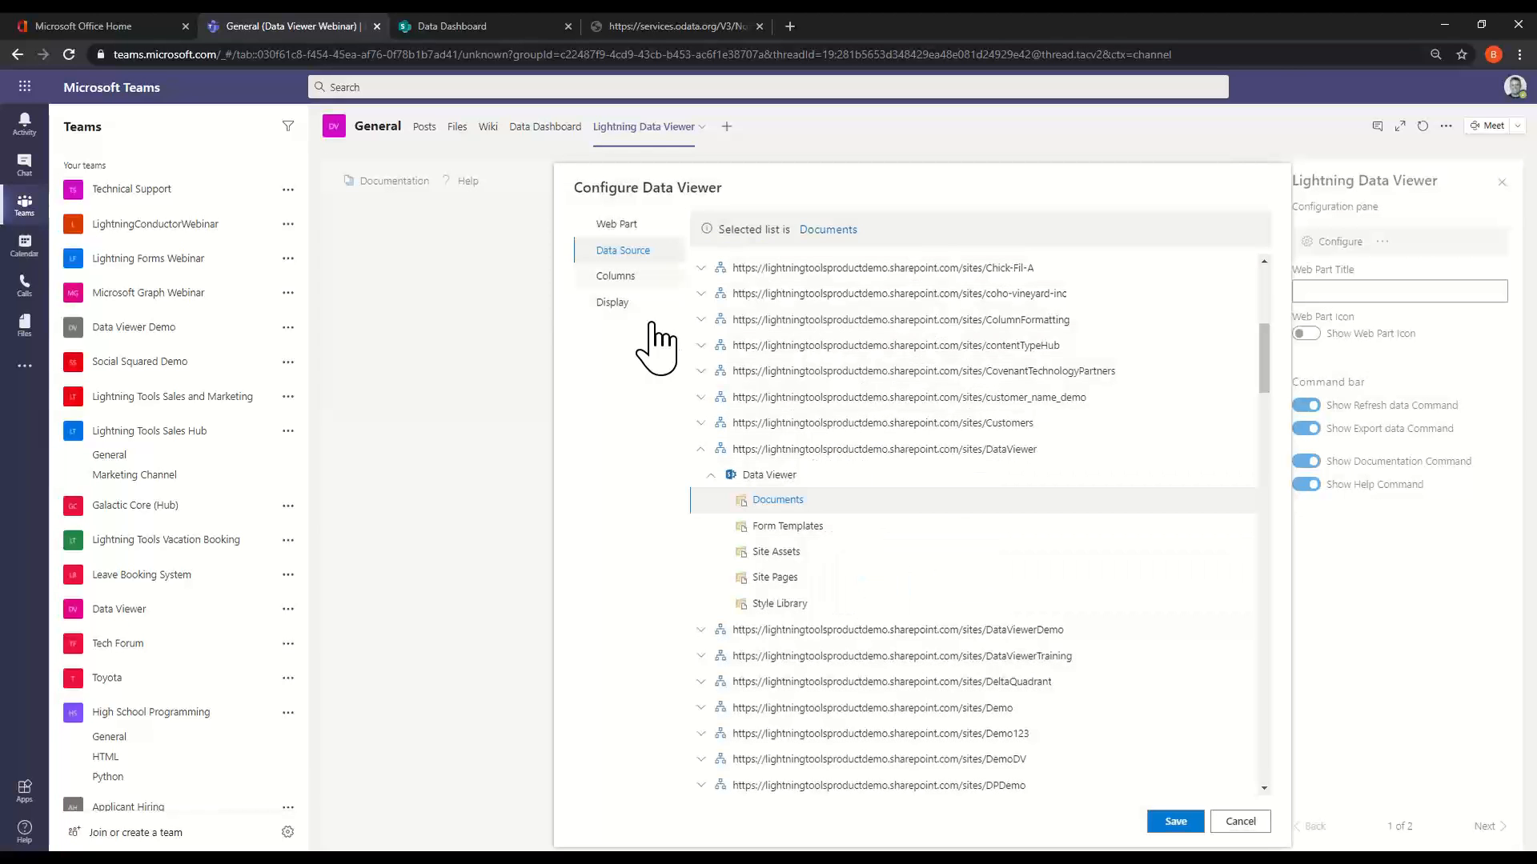
# Check the columns and the combo chart display, save the Data Viewer configuration, and close the configuration pane.
pyautogui.click(632, 276)
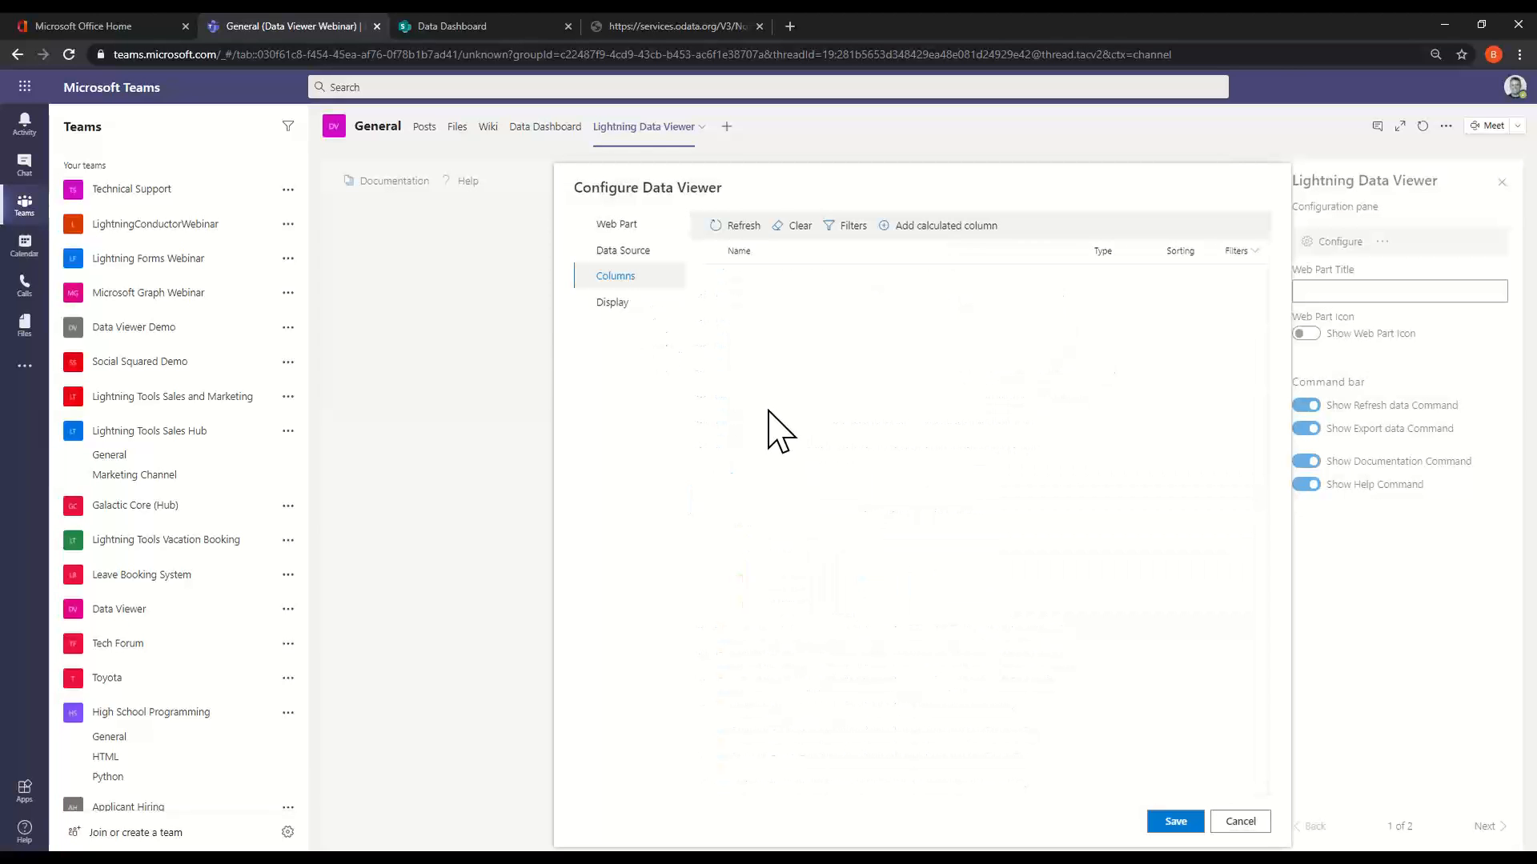
pyautogui.click(632, 306)
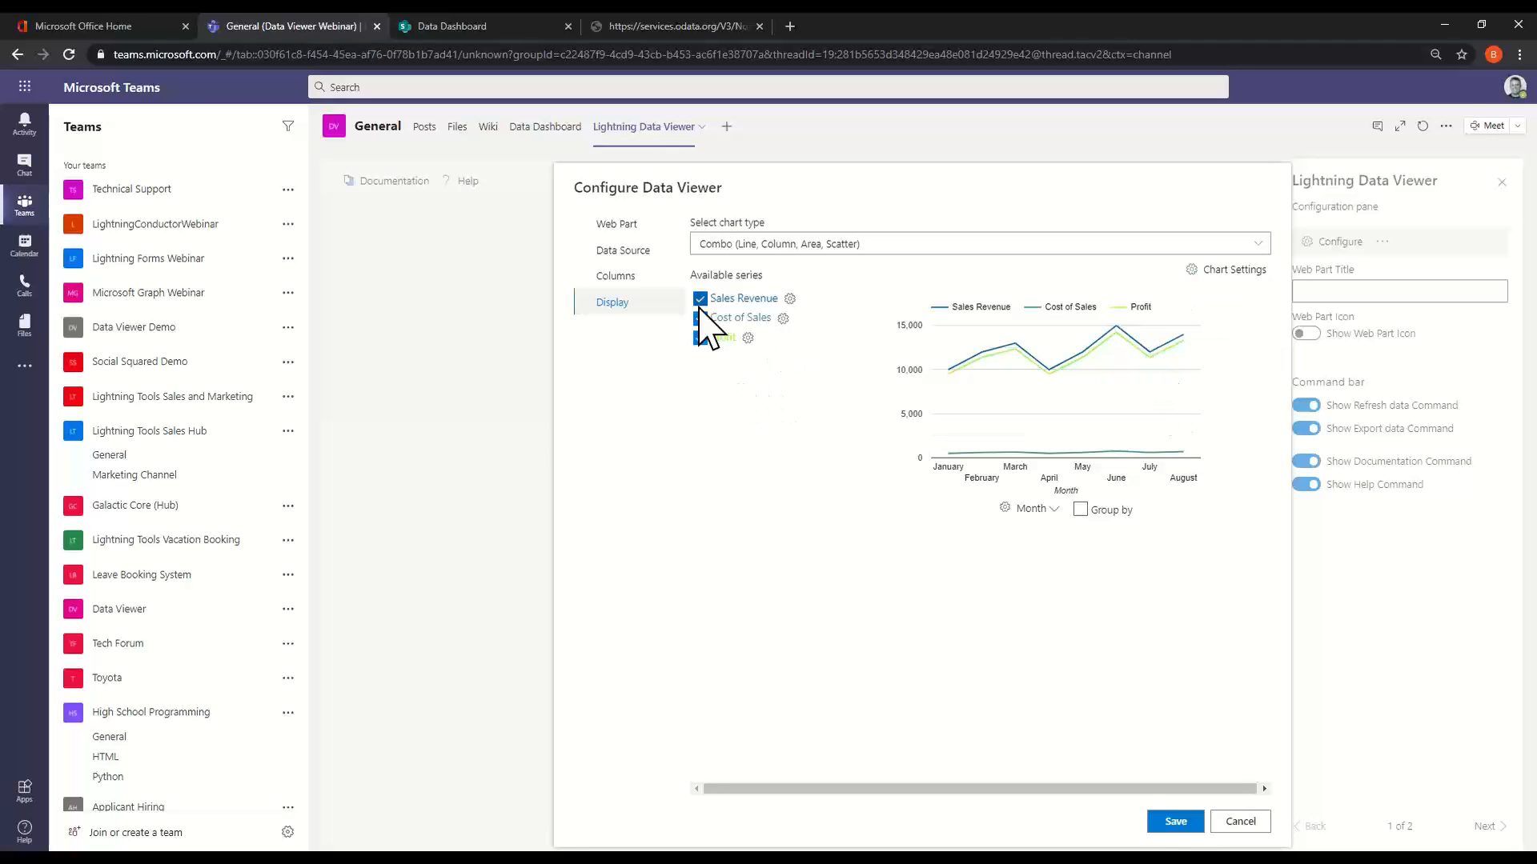
pyautogui.click(1178, 822)
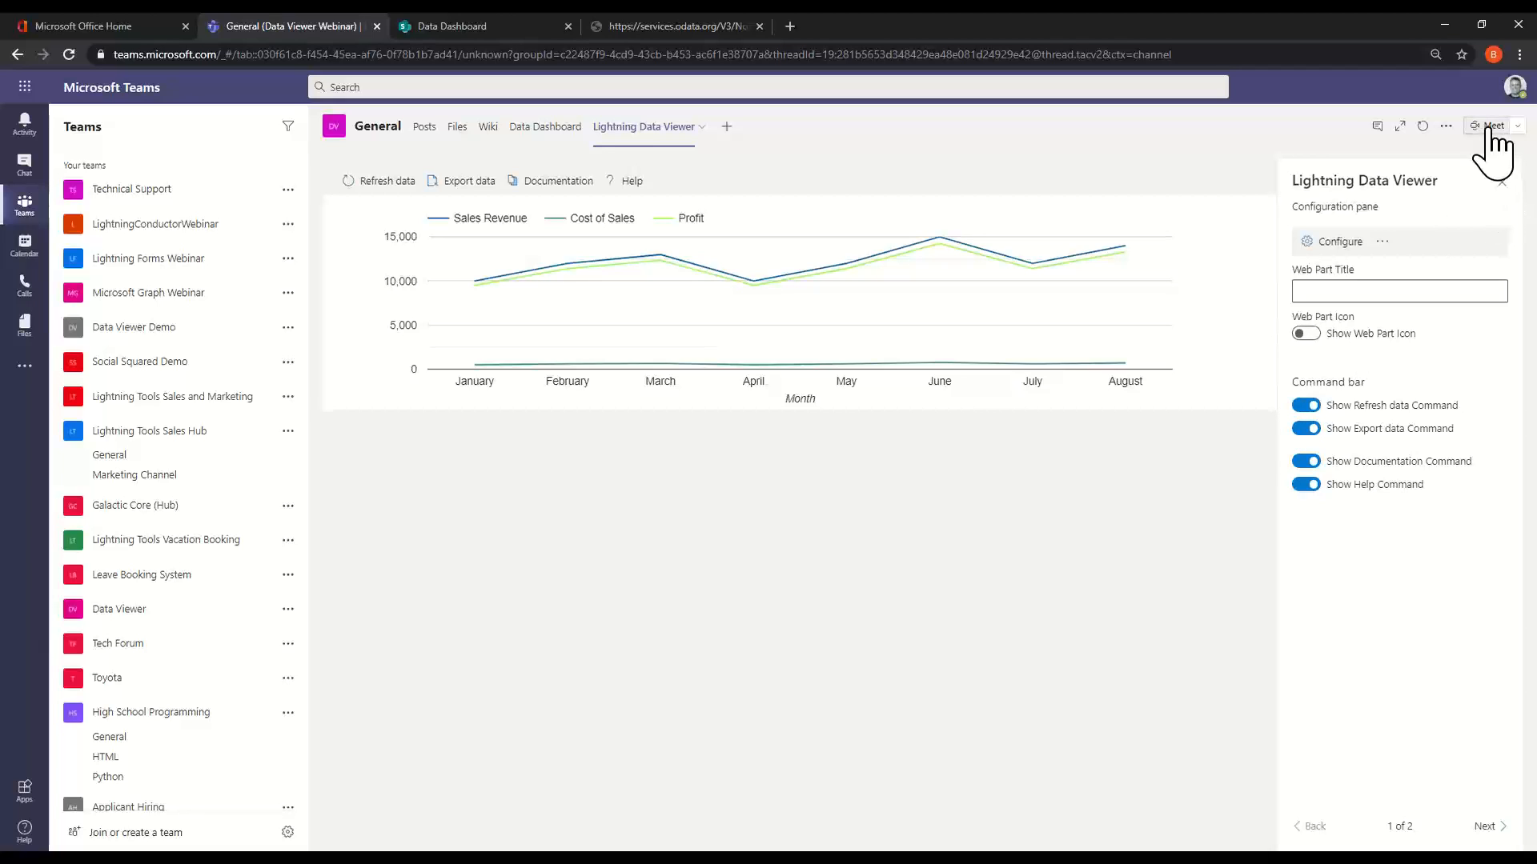
pyautogui.click(1503, 183)
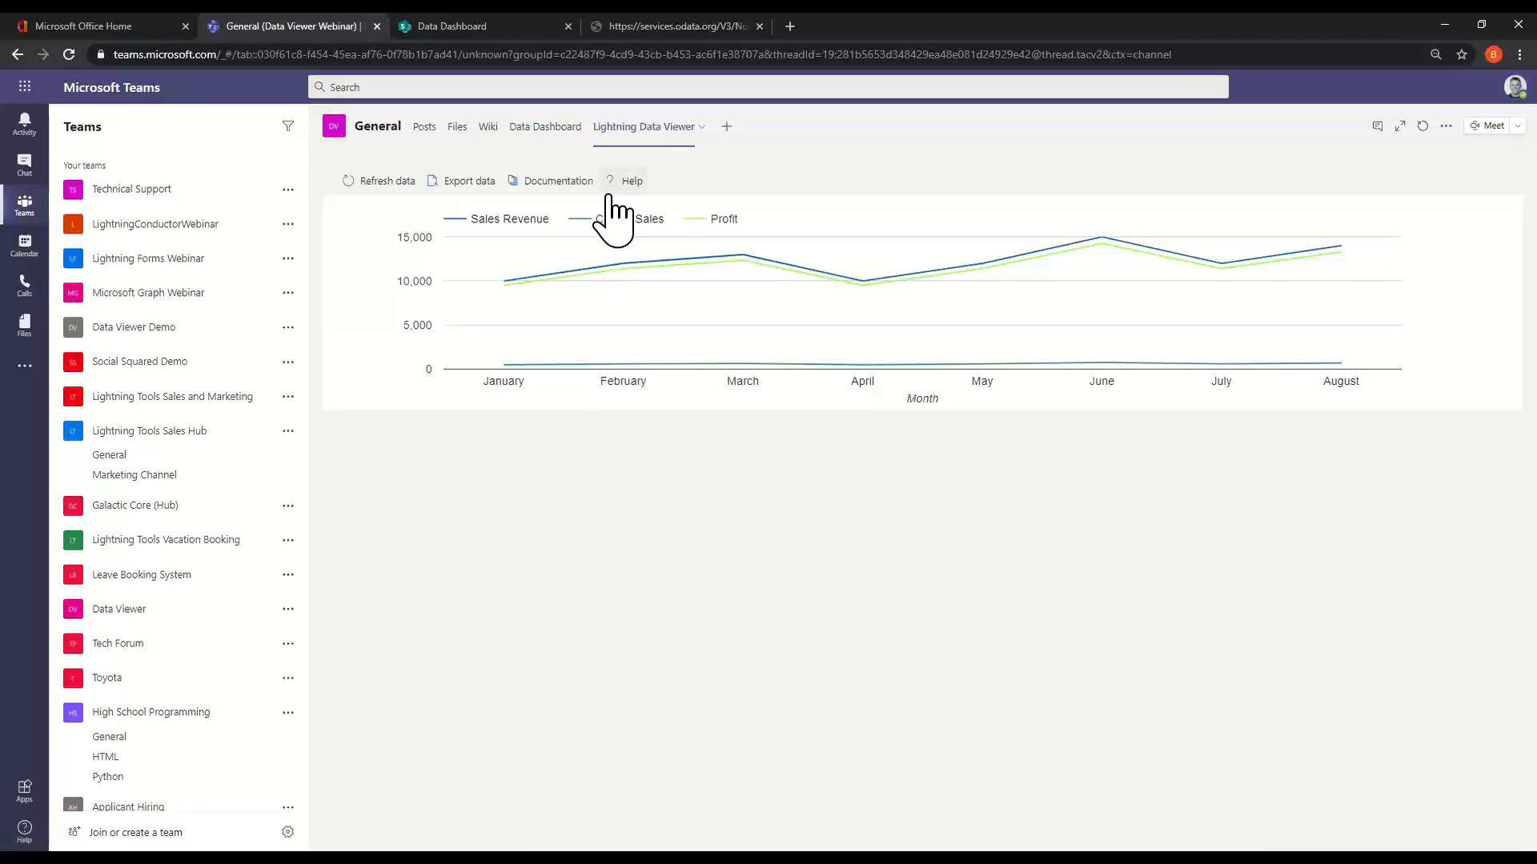
# Return to the channel's Data Dashboard tab and briefly view the Demonstration slide in the PowerPoint slide show.
pyautogui.click(550, 130)
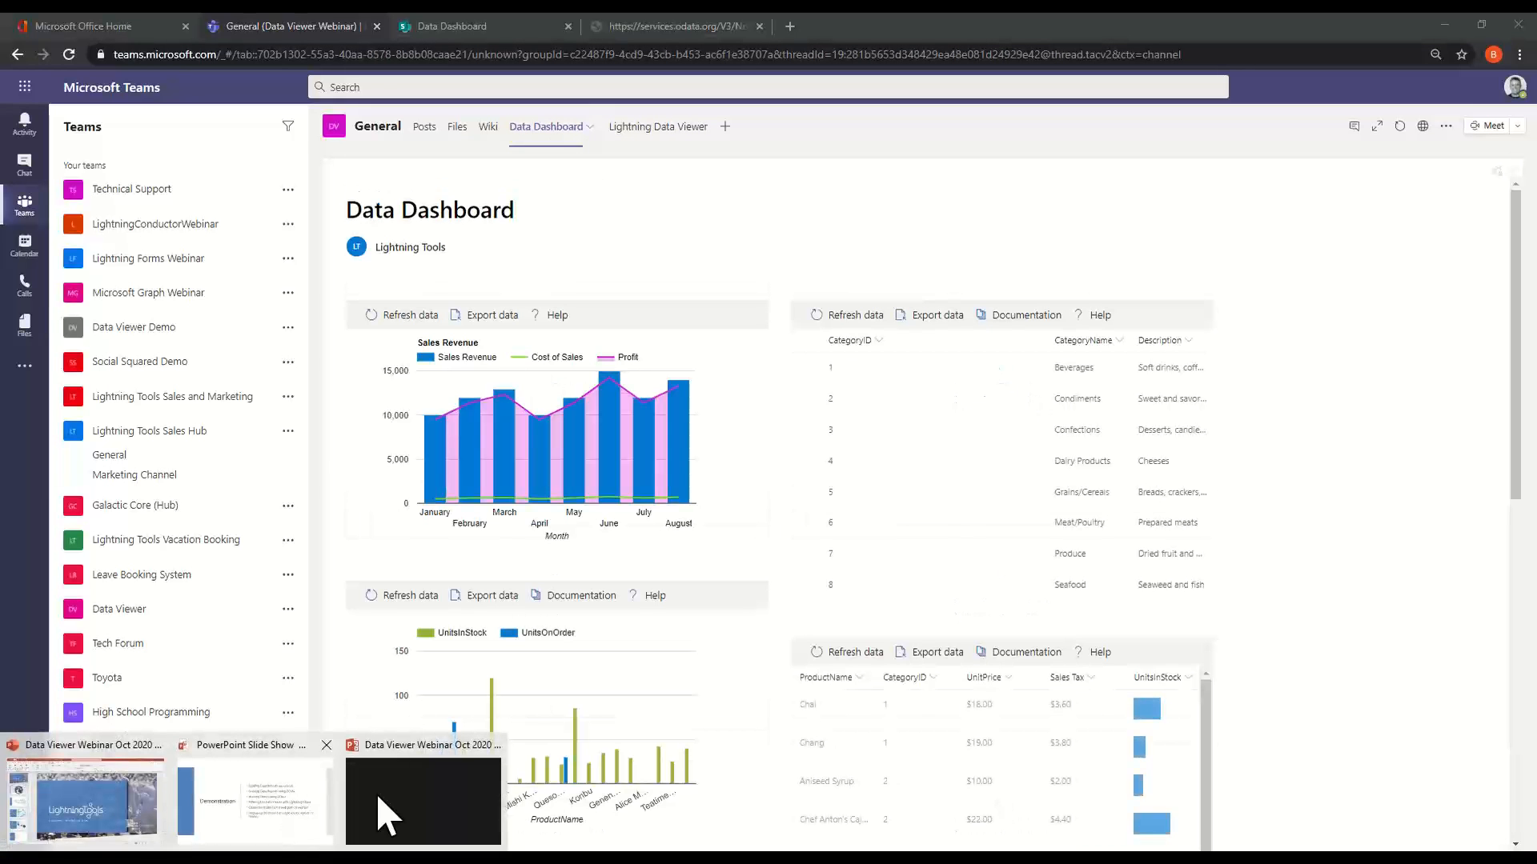
pyautogui.click(378, 796)
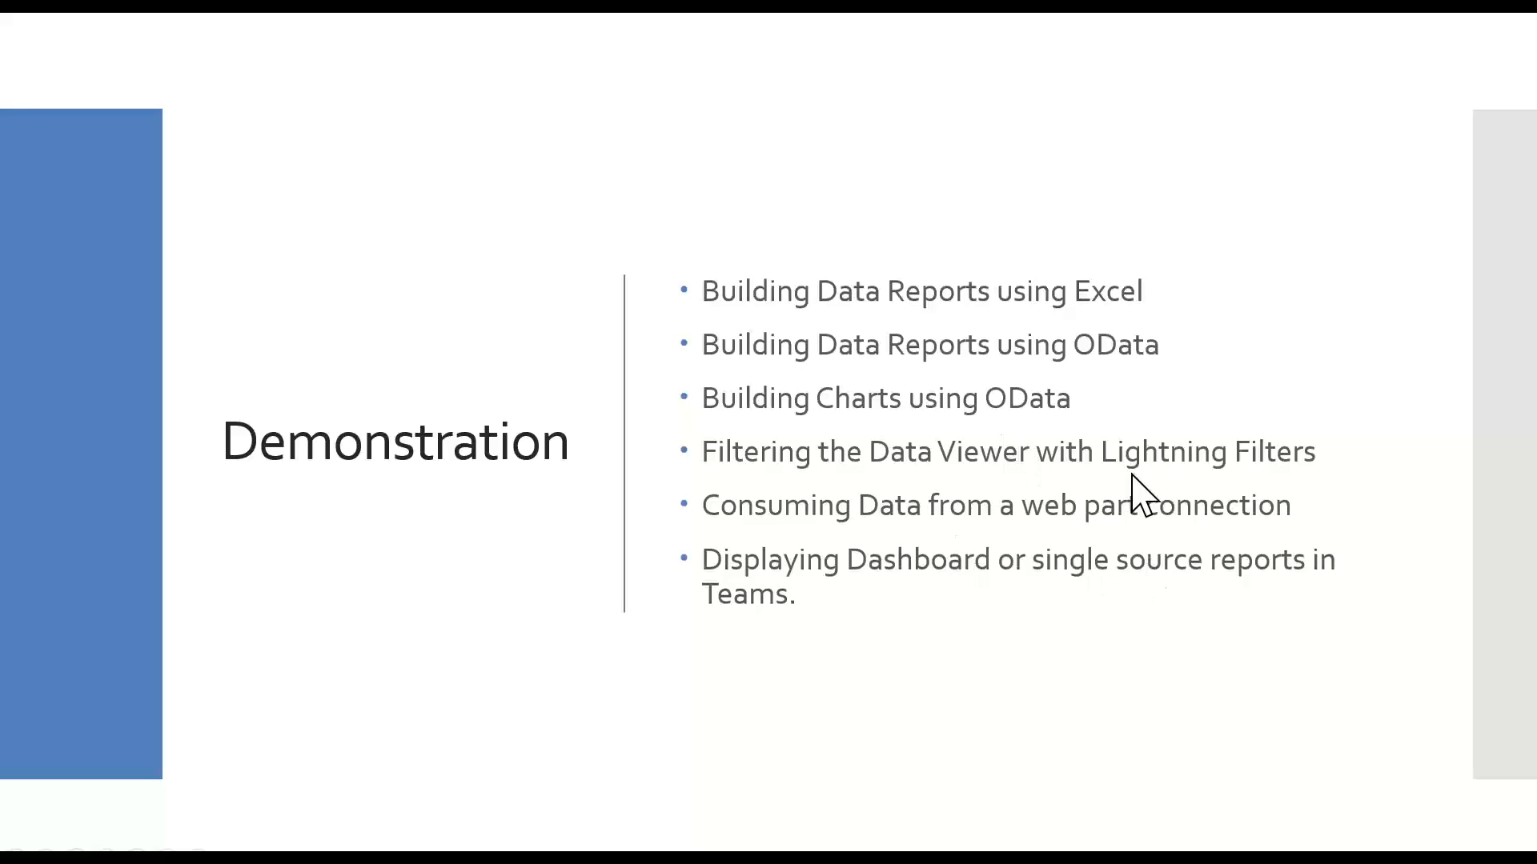
pyautogui.hotkey('alt', 'Tab')
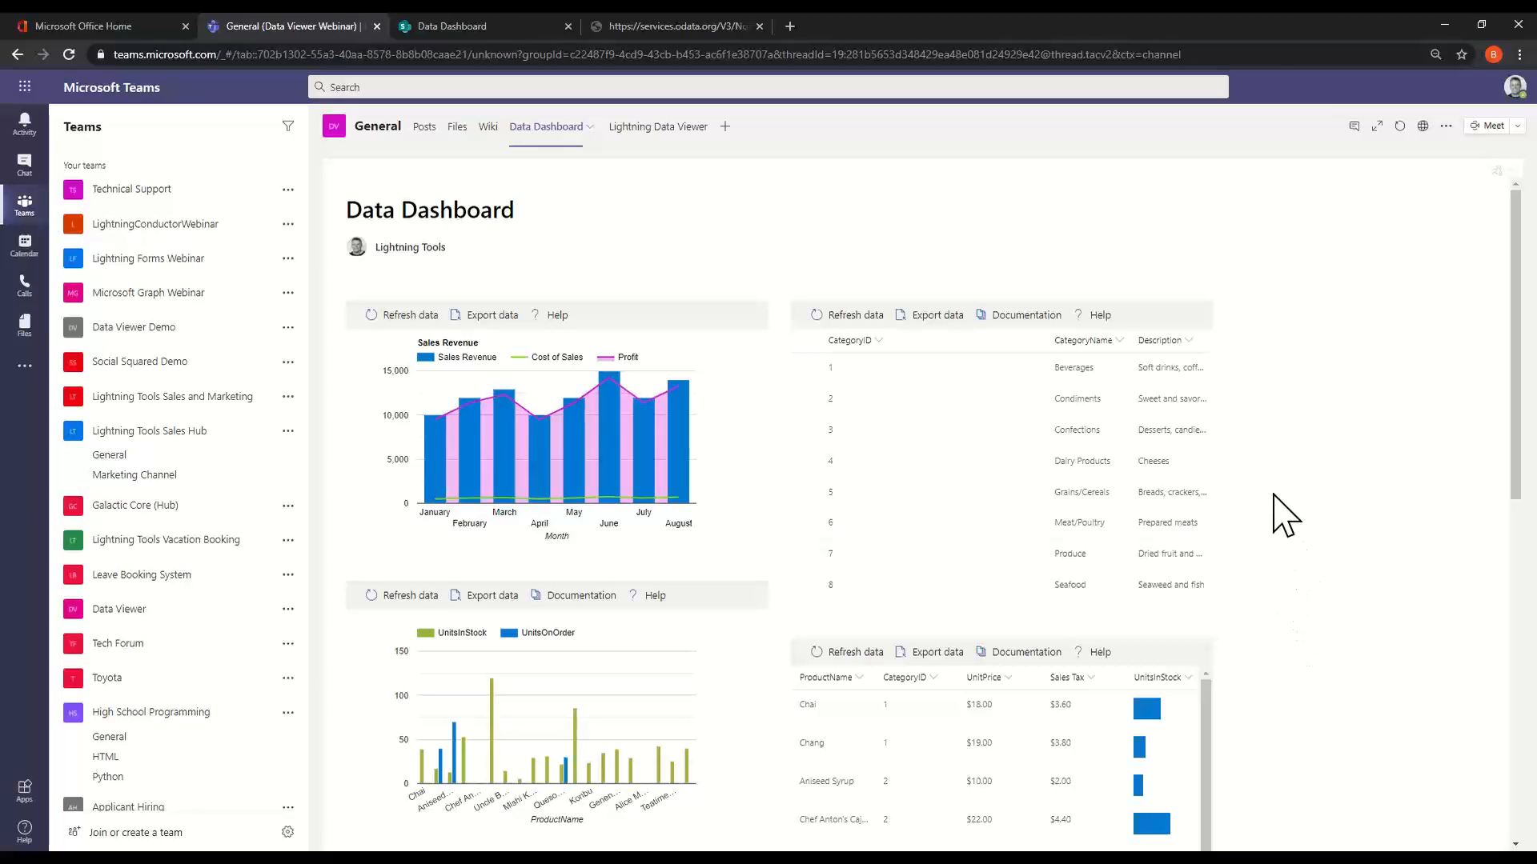
# Switch to the Data Dashboard page in SharePoint and put it in edit mode to work below the Subtotal chart.
pyautogui.click(483, 27)
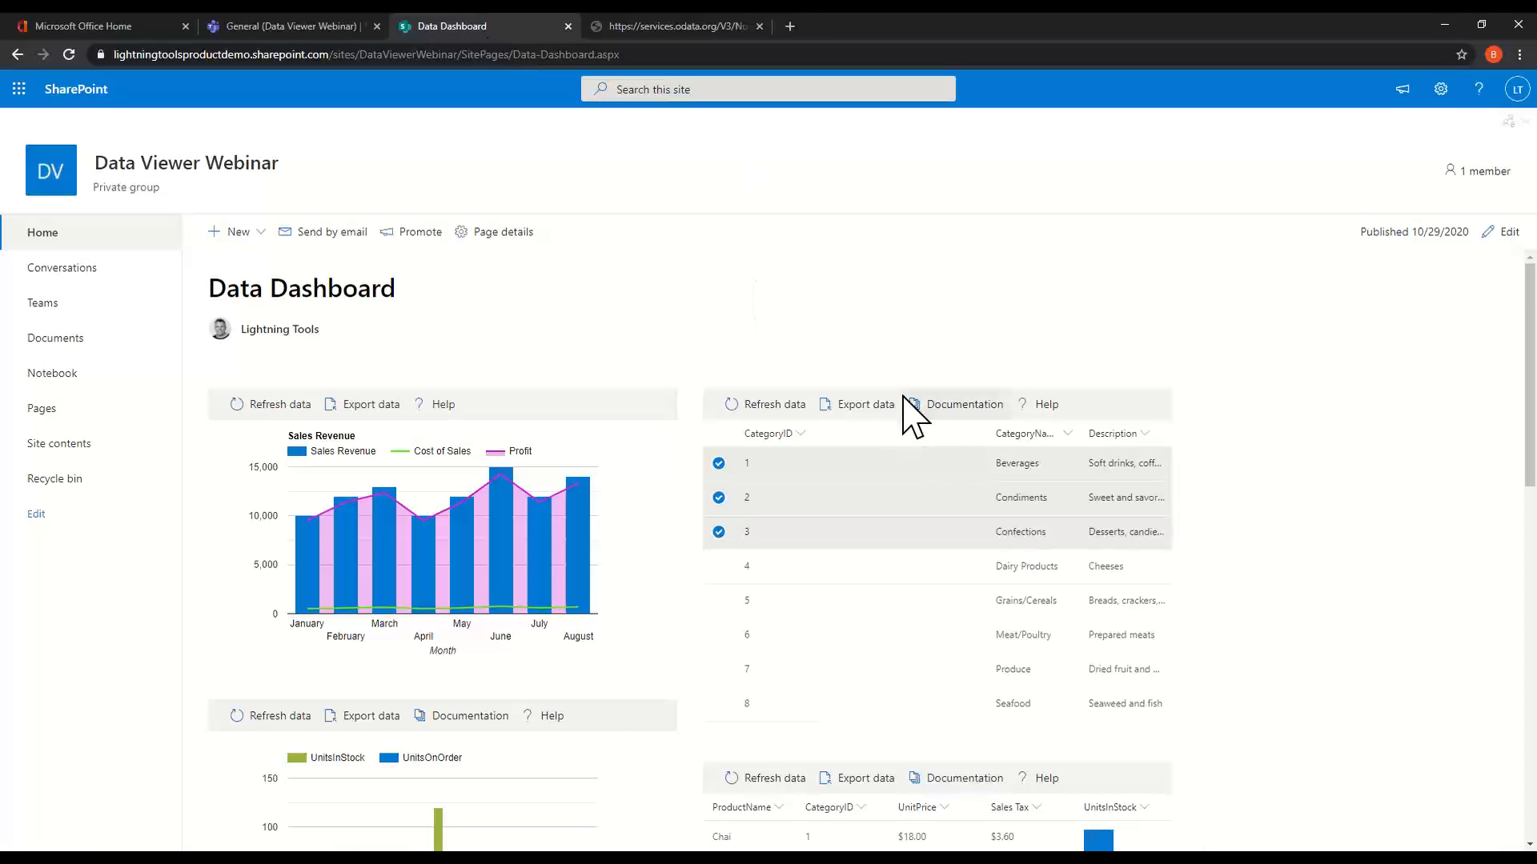
pyautogui.click(1502, 233)
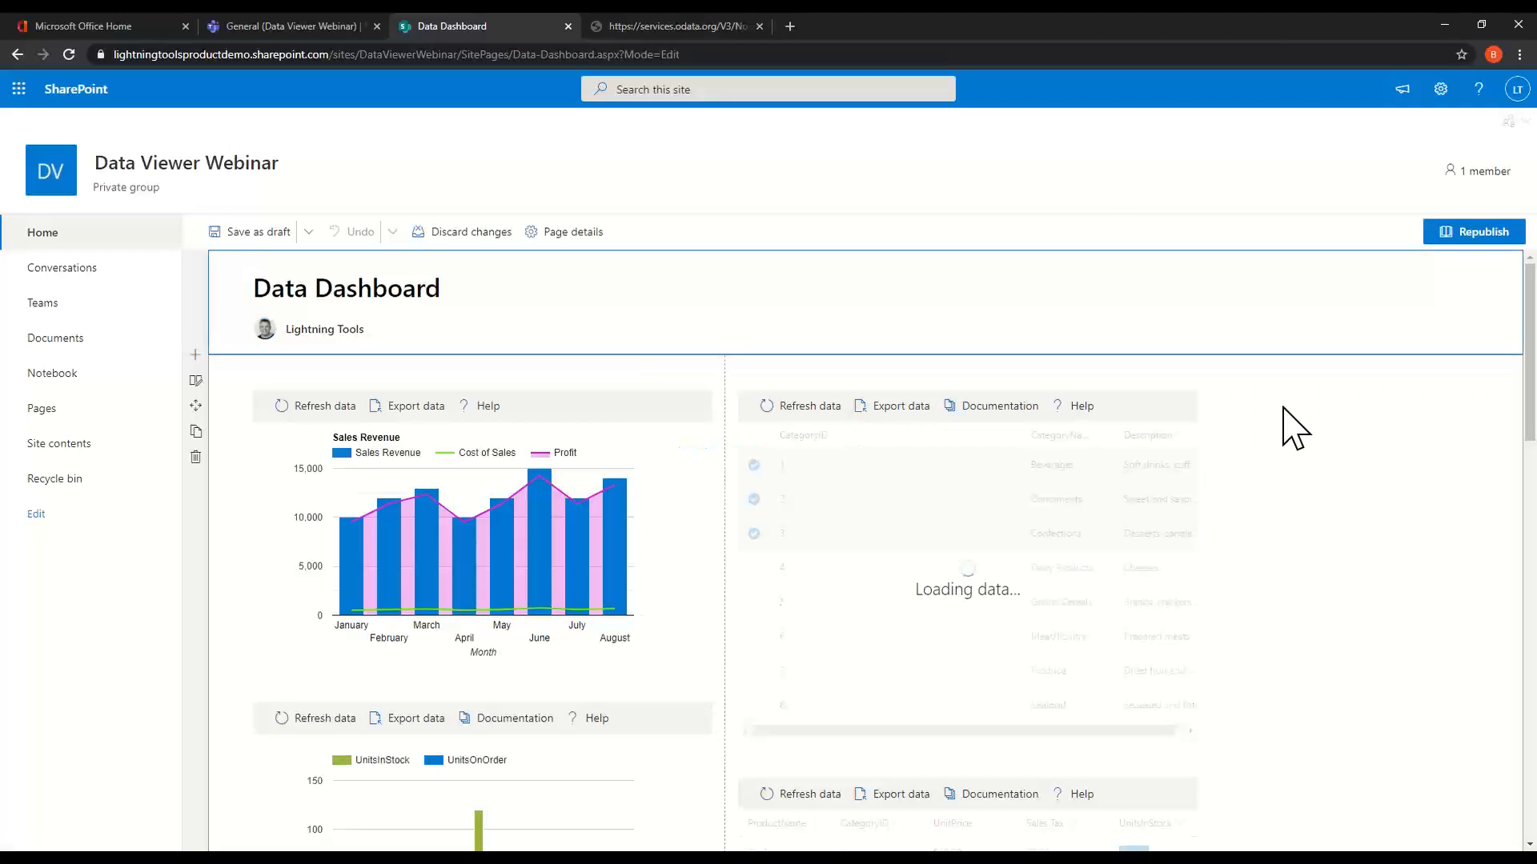
pyautogui.scroll(-6, 1303, 446)
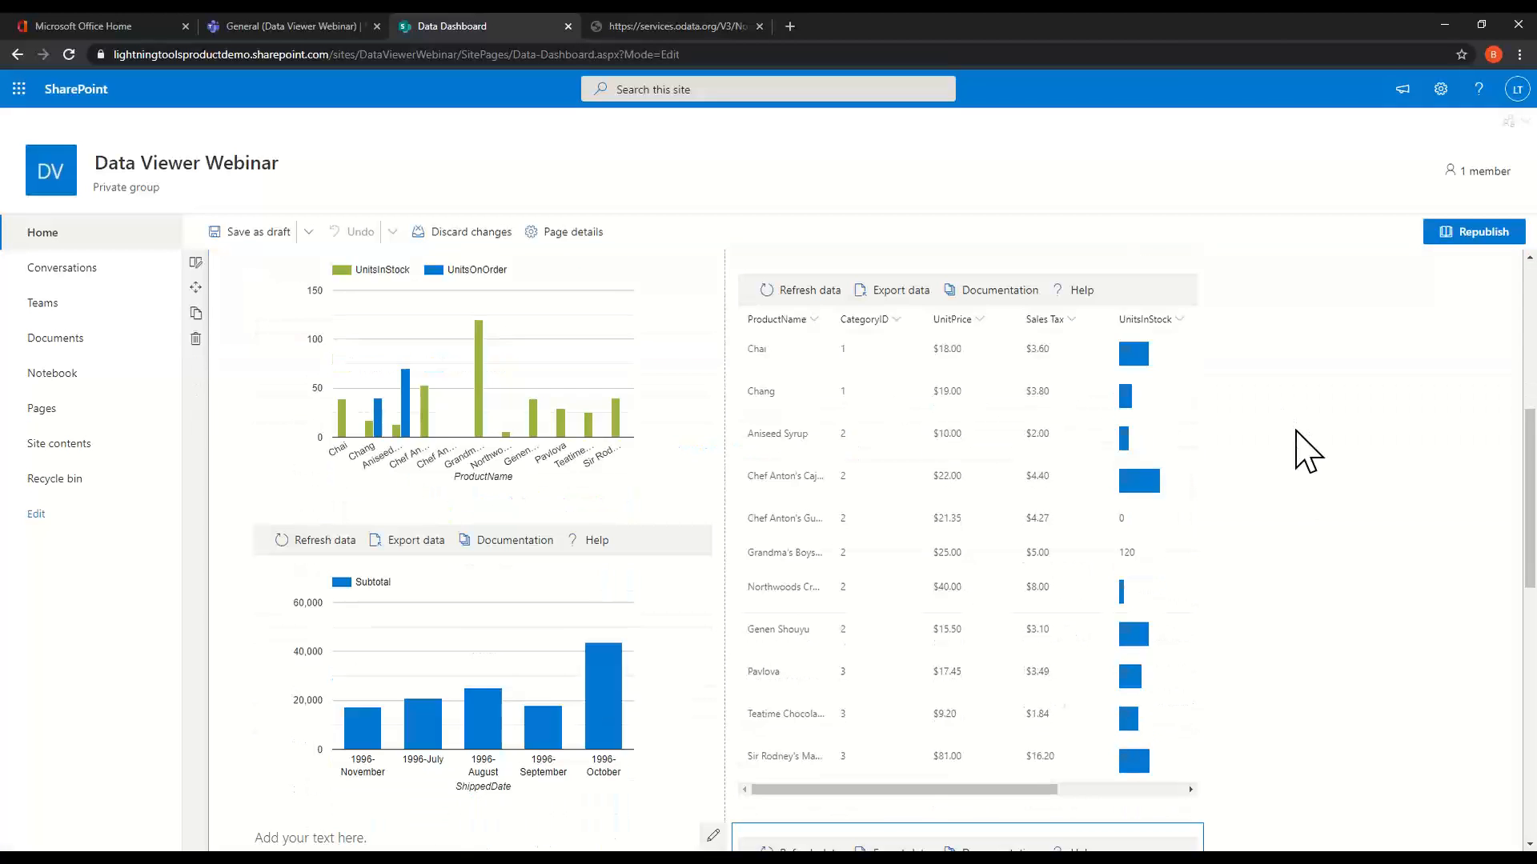
pyautogui.scroll(-6, 1309, 451)
pyautogui.scroll(3, 1308, 450)
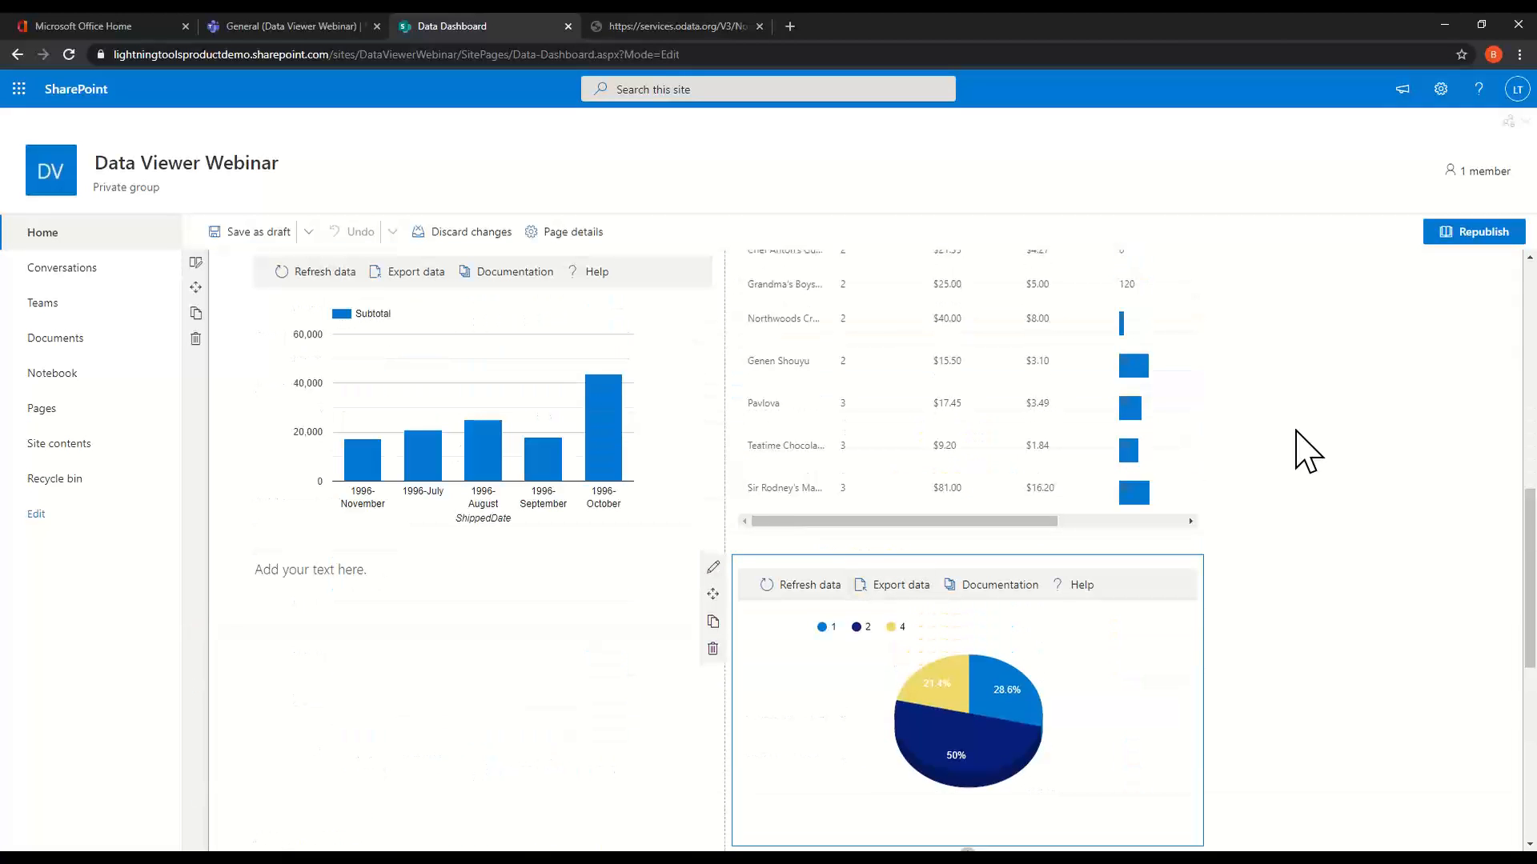
pyautogui.scroll(1, 1304, 446)
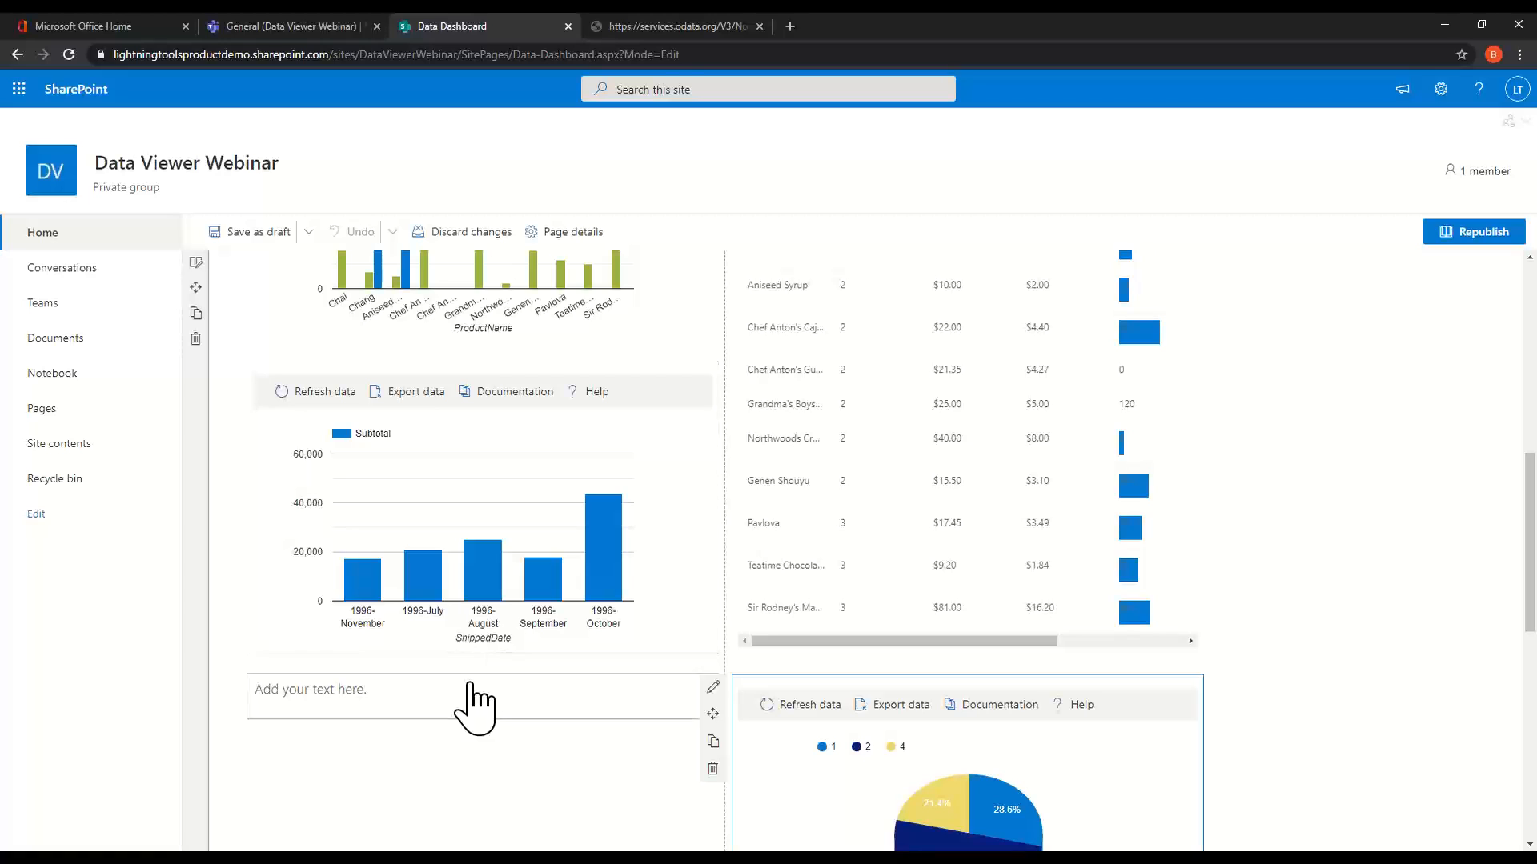
# Add a Lightning Filters web part directly below the Subtotal chart.
pyautogui.click(482, 664)
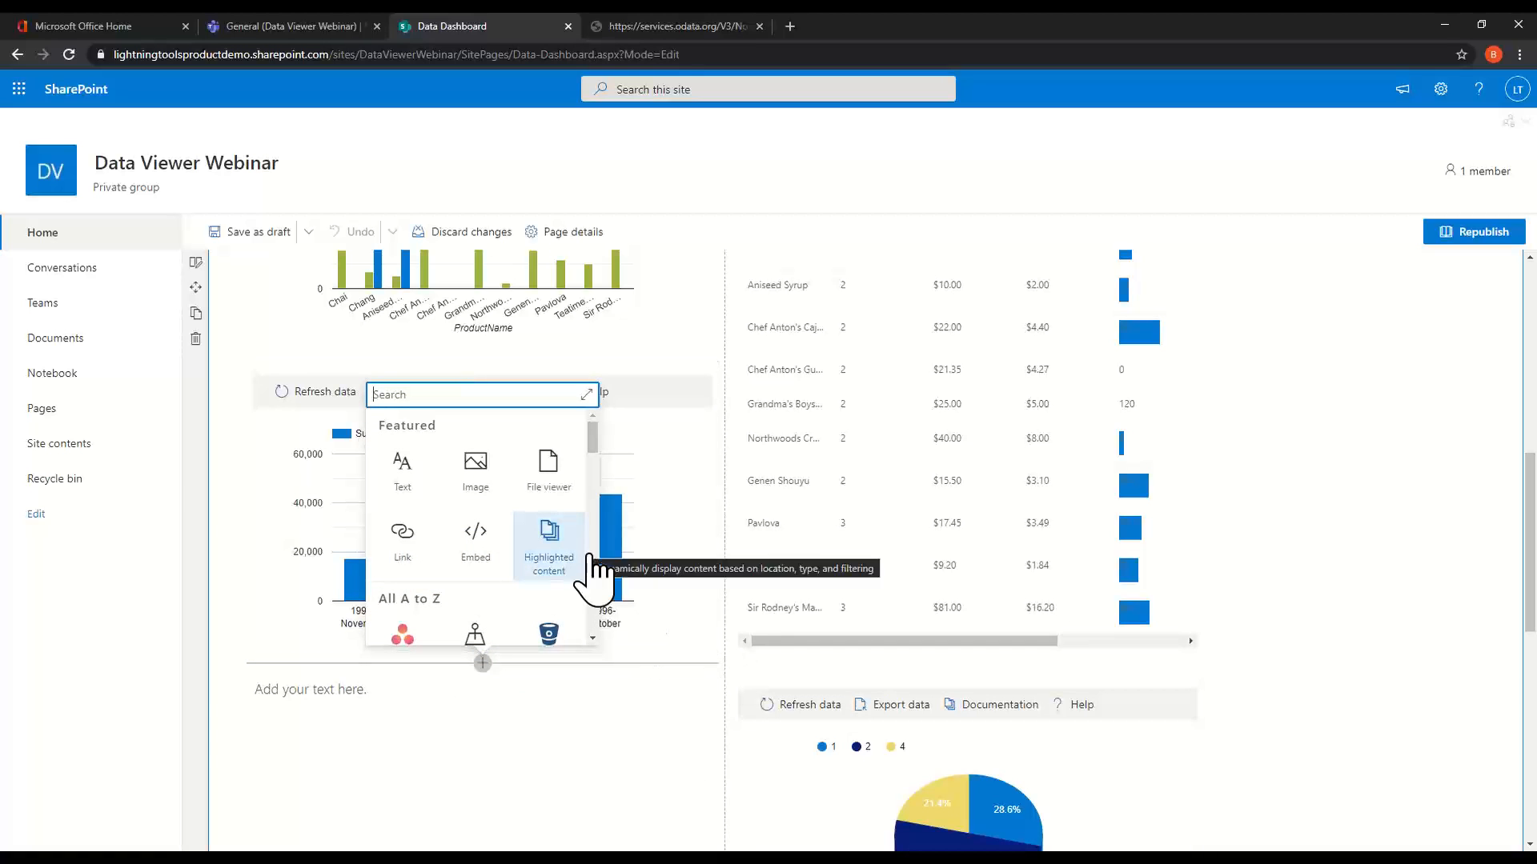
pyautogui.write('ligh')
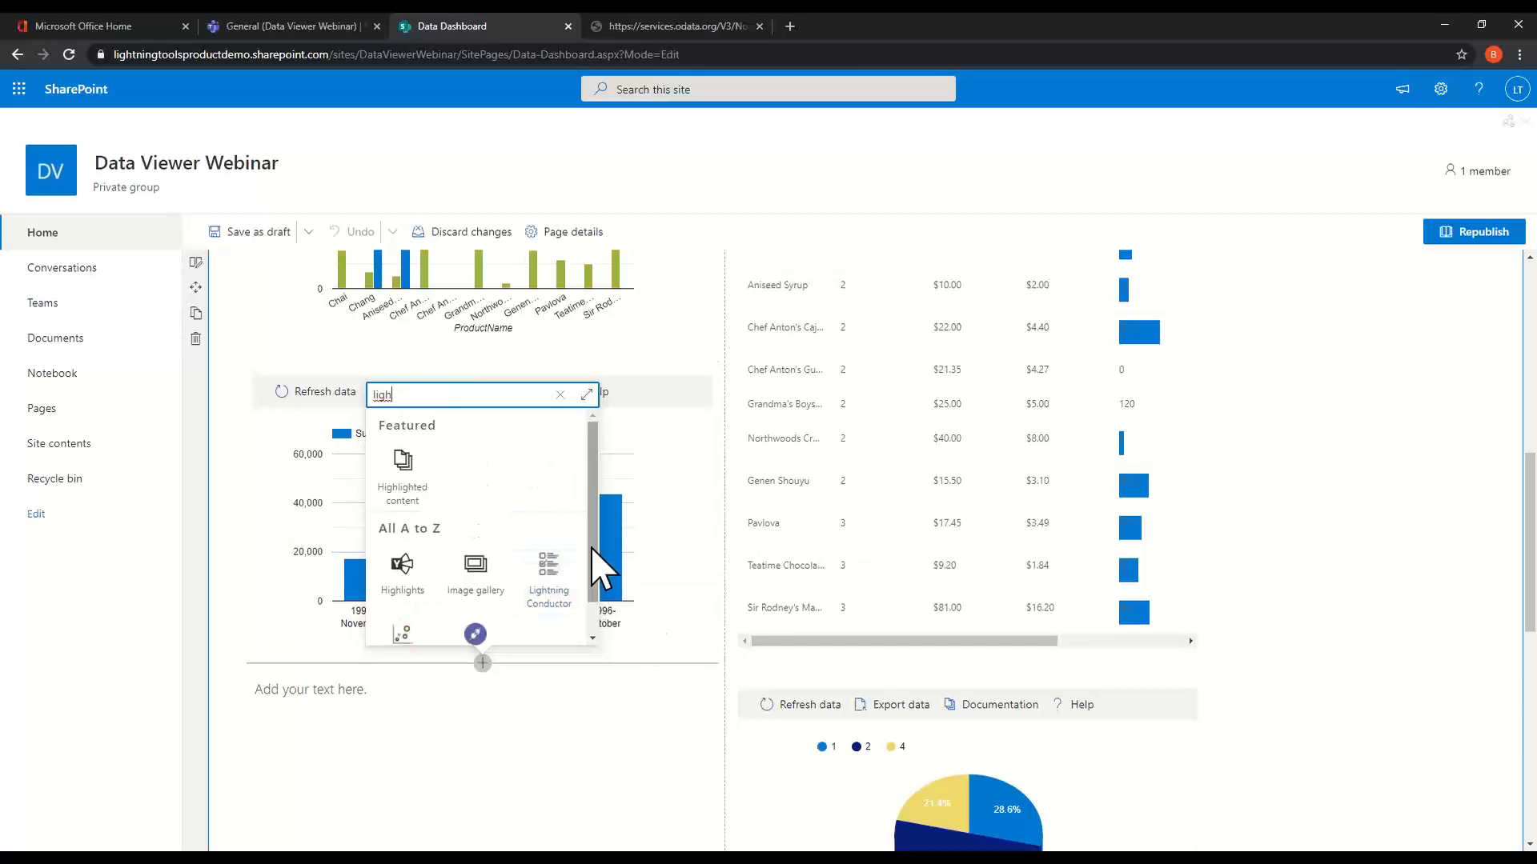
pyautogui.scroll(-1, 588, 540)
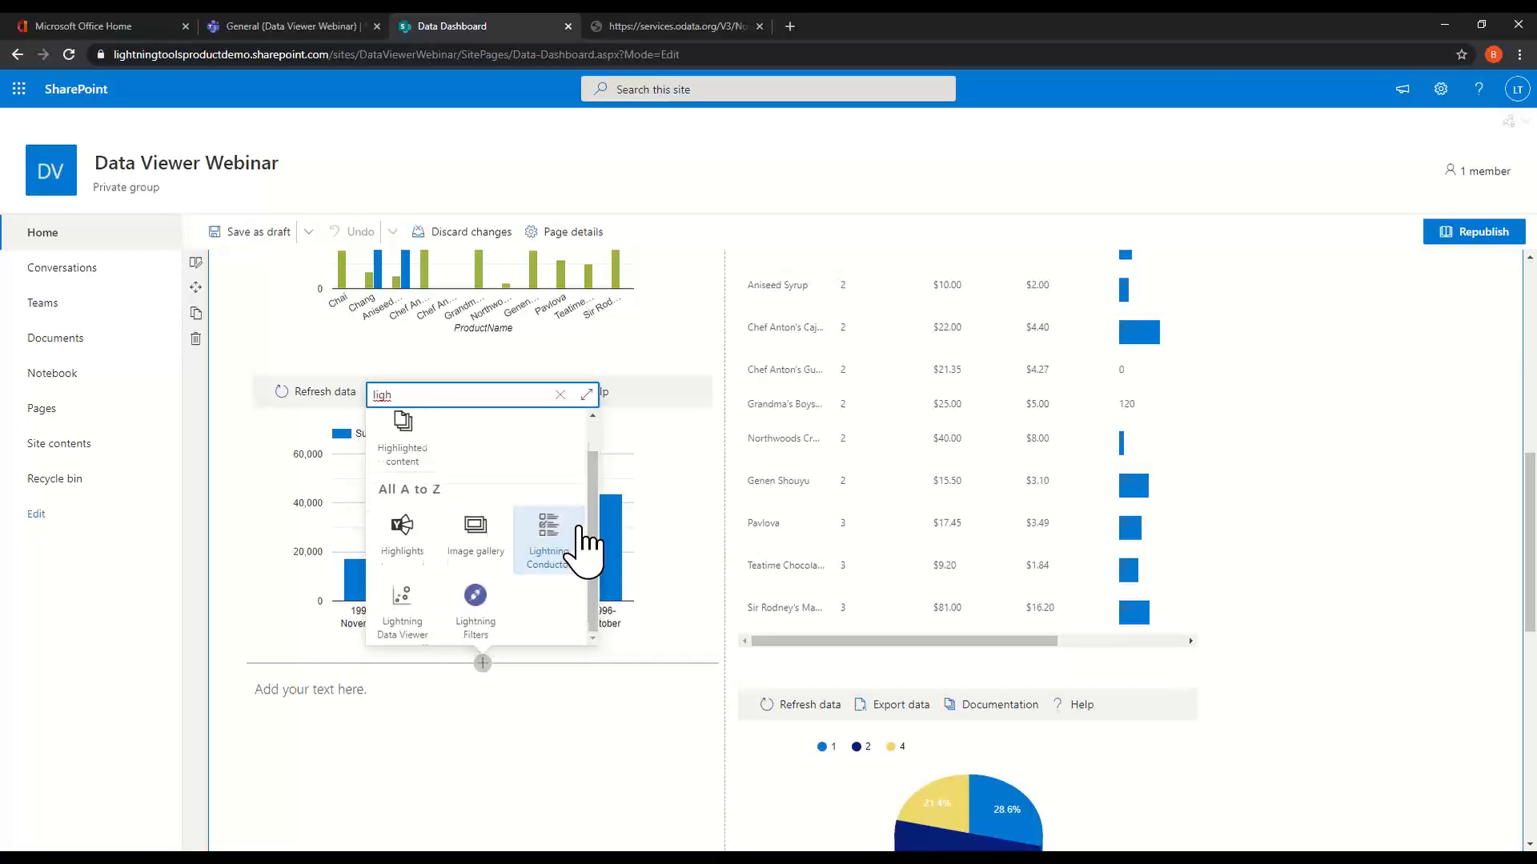
pyautogui.click(486, 621)
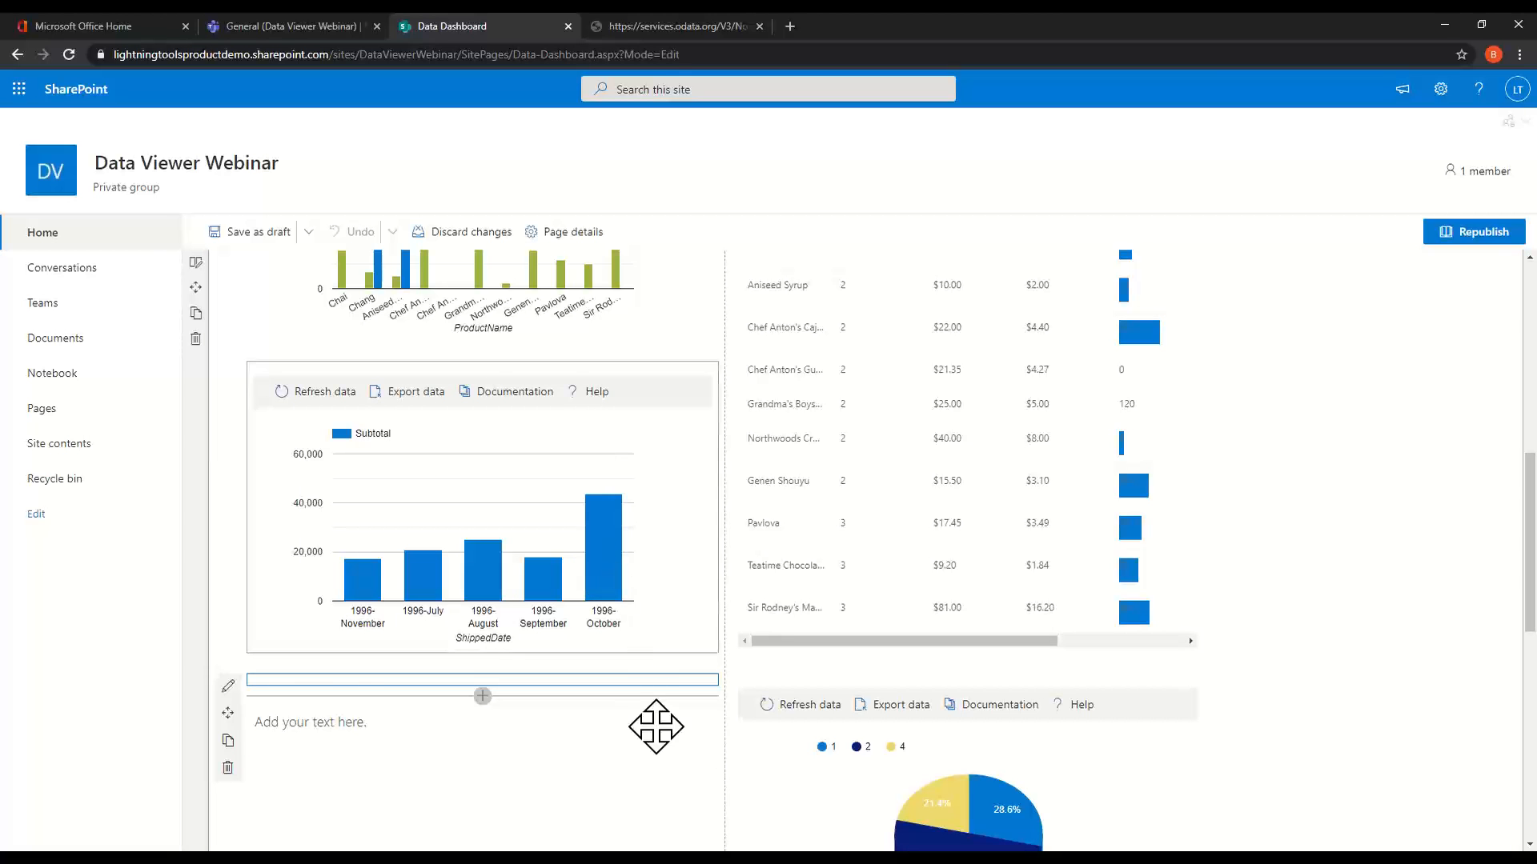
# Add a Lightning Data Viewer web part between the Lightning Filters web part and the empty text block.
pyautogui.scroll(-2, 673, 753)
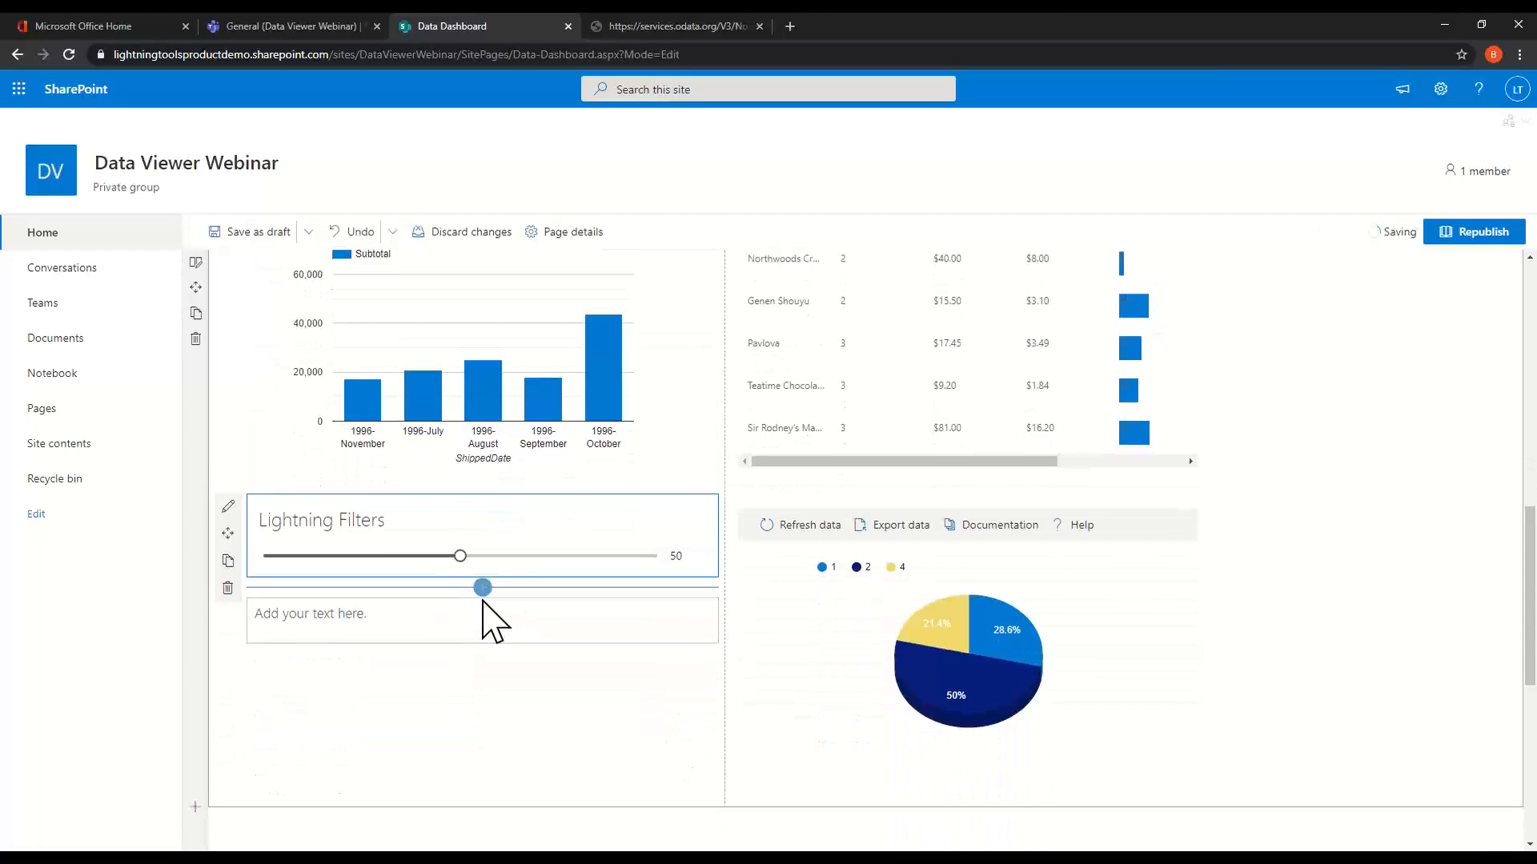
pyautogui.click(482, 589)
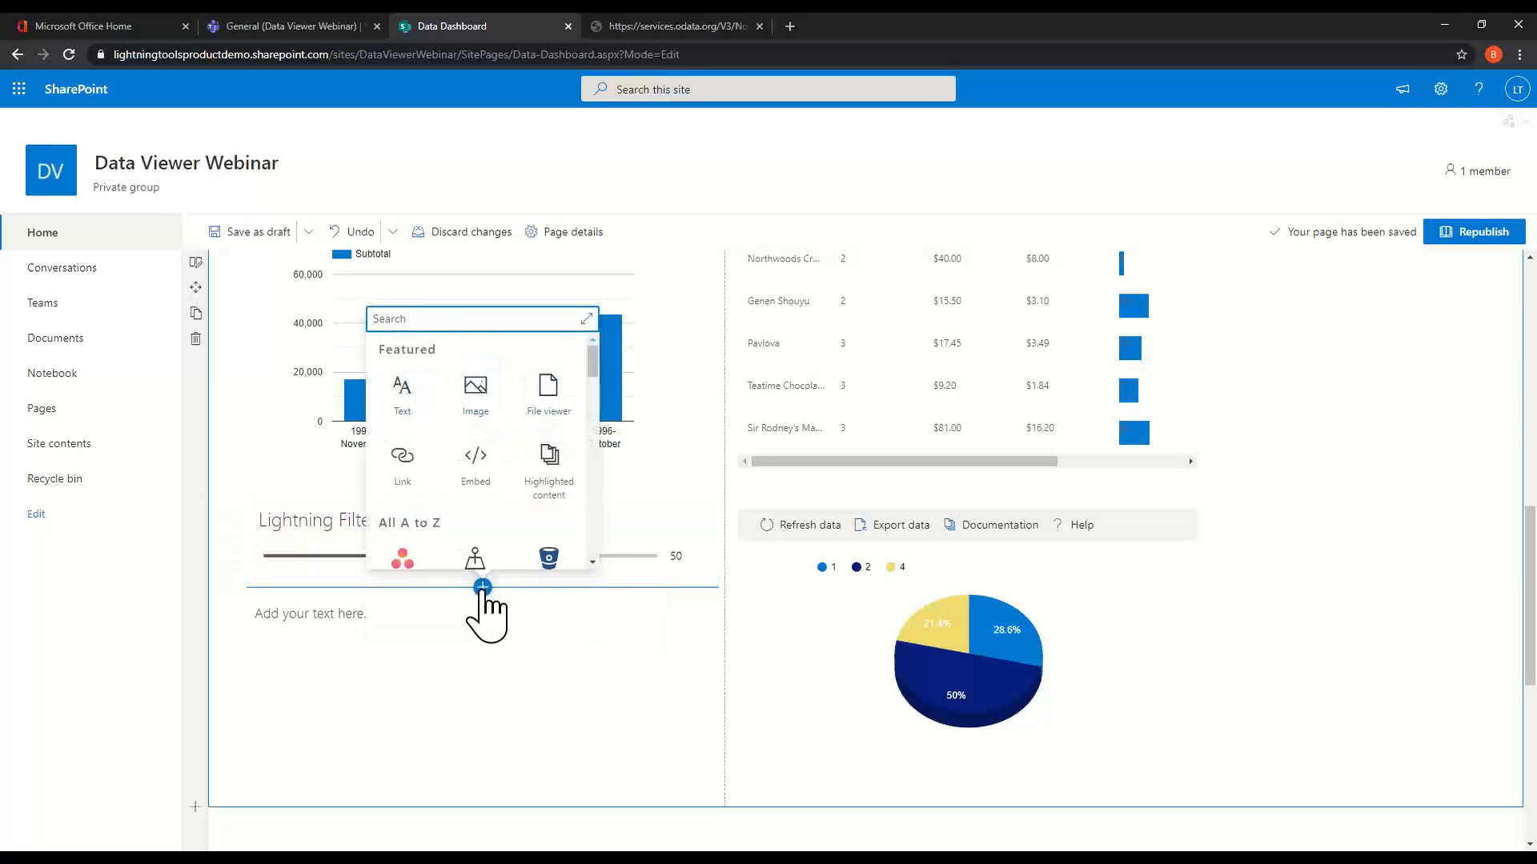
pyautogui.write('data')
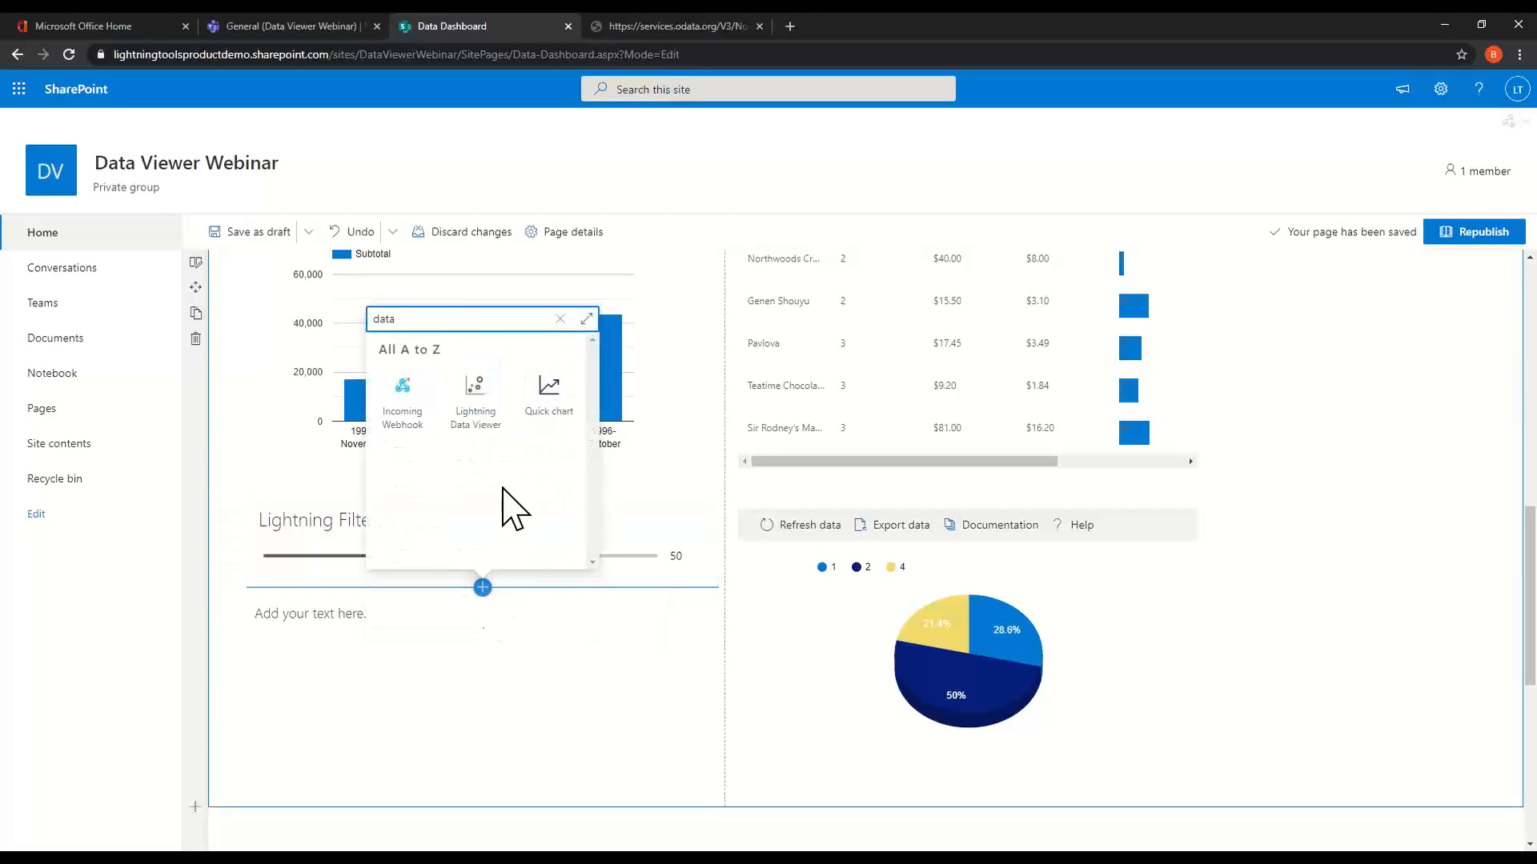
pyautogui.click(467, 423)
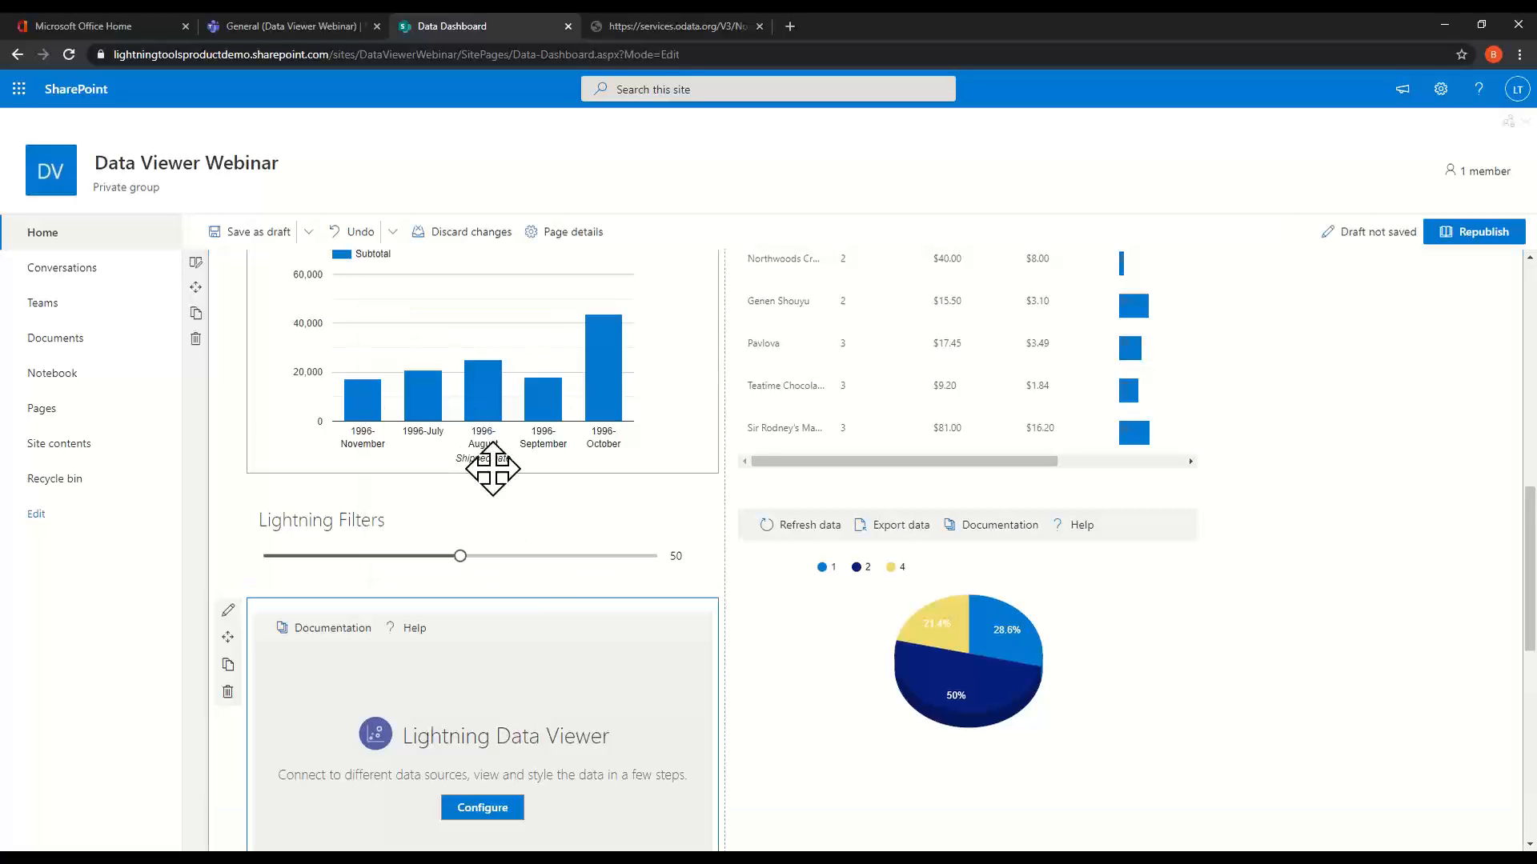
# Open the new Data Viewer's configuration and set its data source provider to oData Service.
pyautogui.click(489, 811)
pyautogui.click(761, 140)
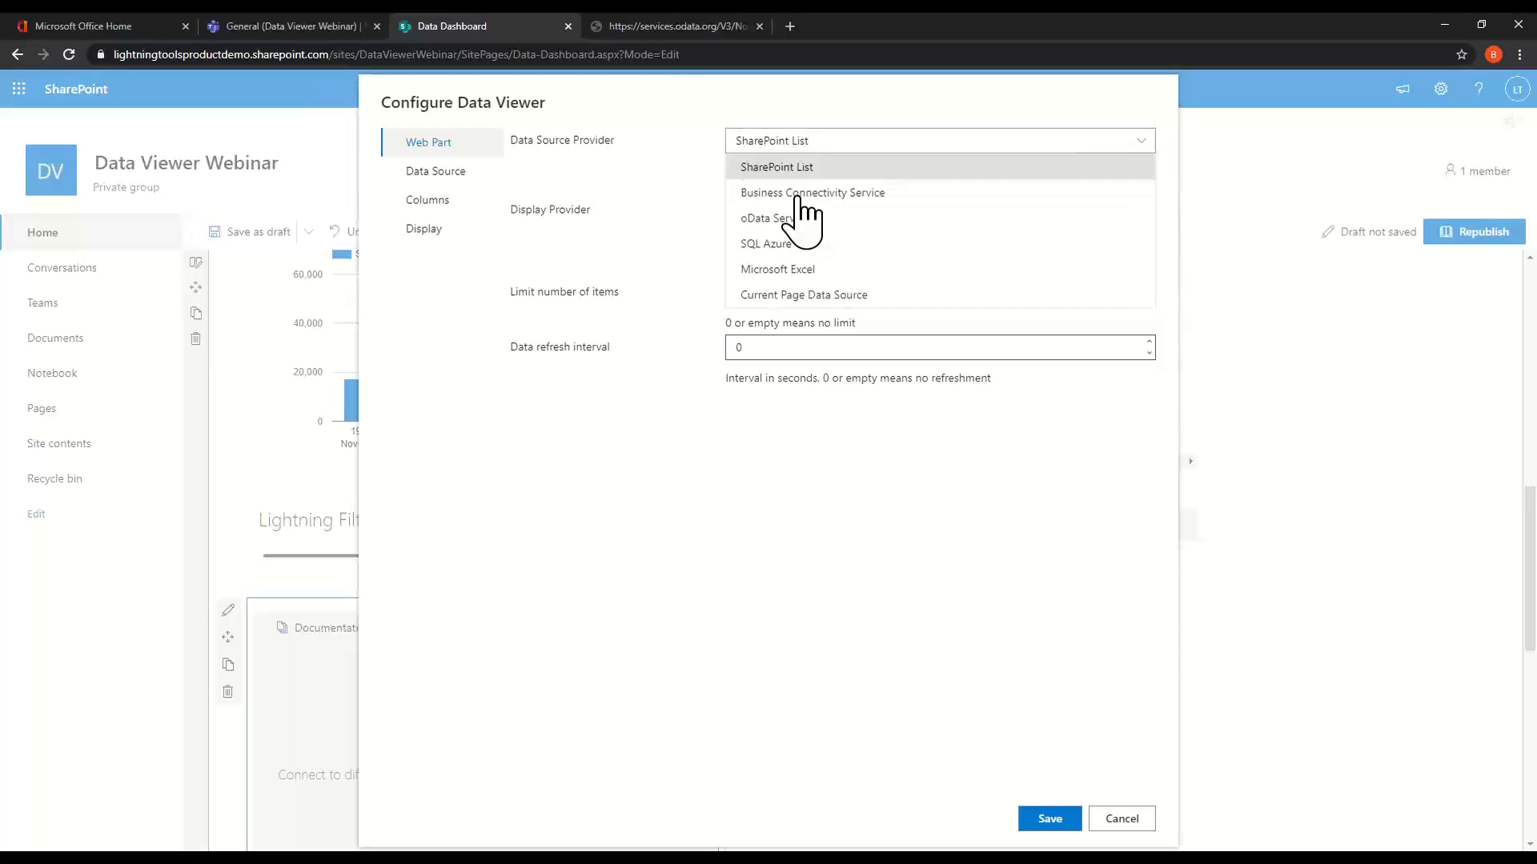
pyautogui.click(792, 214)
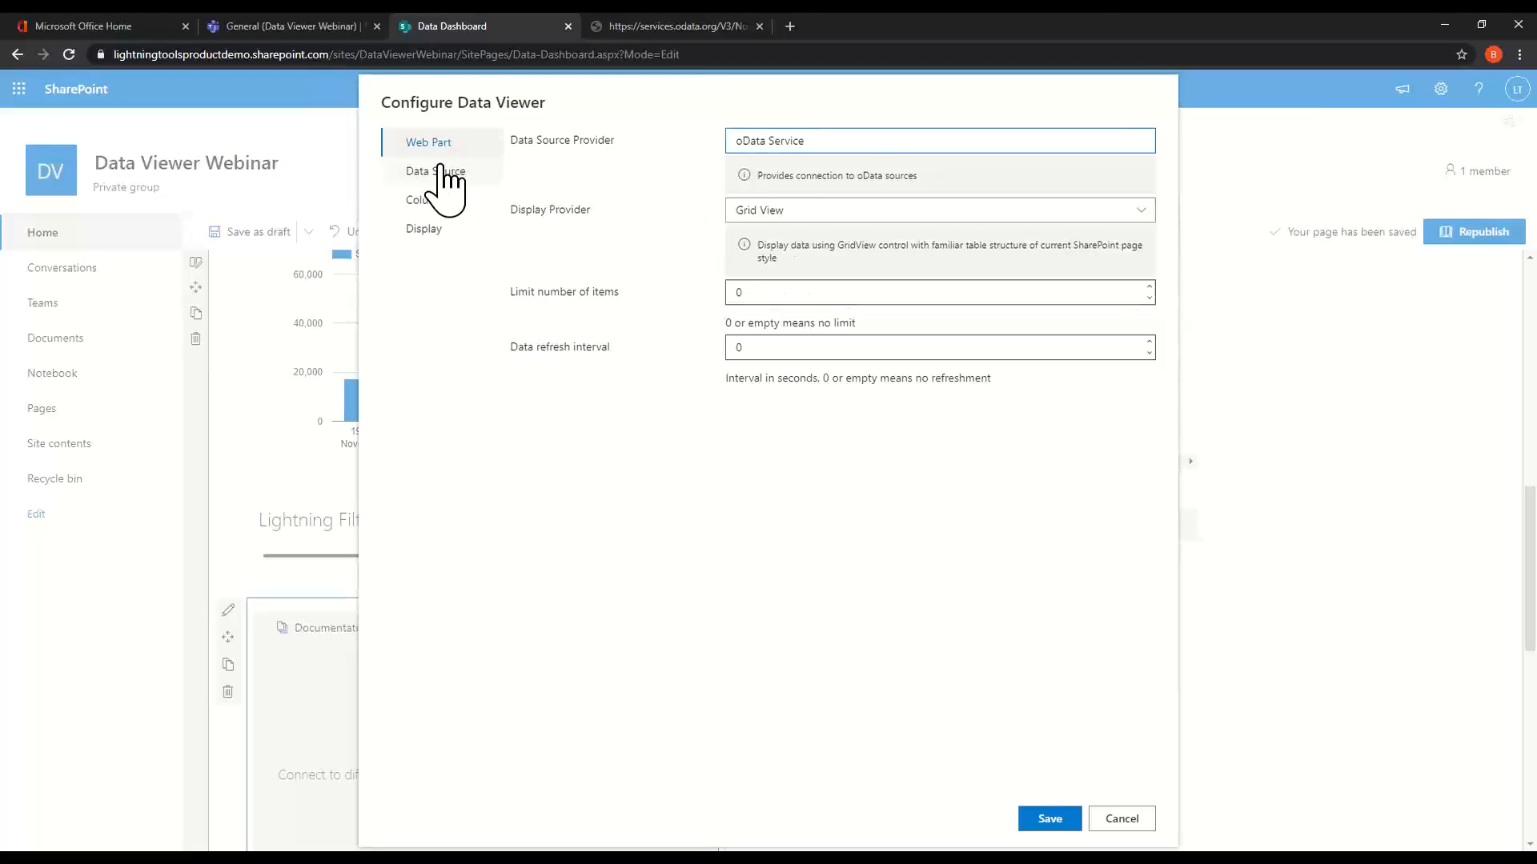
pyautogui.click(436, 170)
pyautogui.write('https://services.odata.org/V3/Northwind/Northwind.svc/')
pyautogui.click(911, 194)
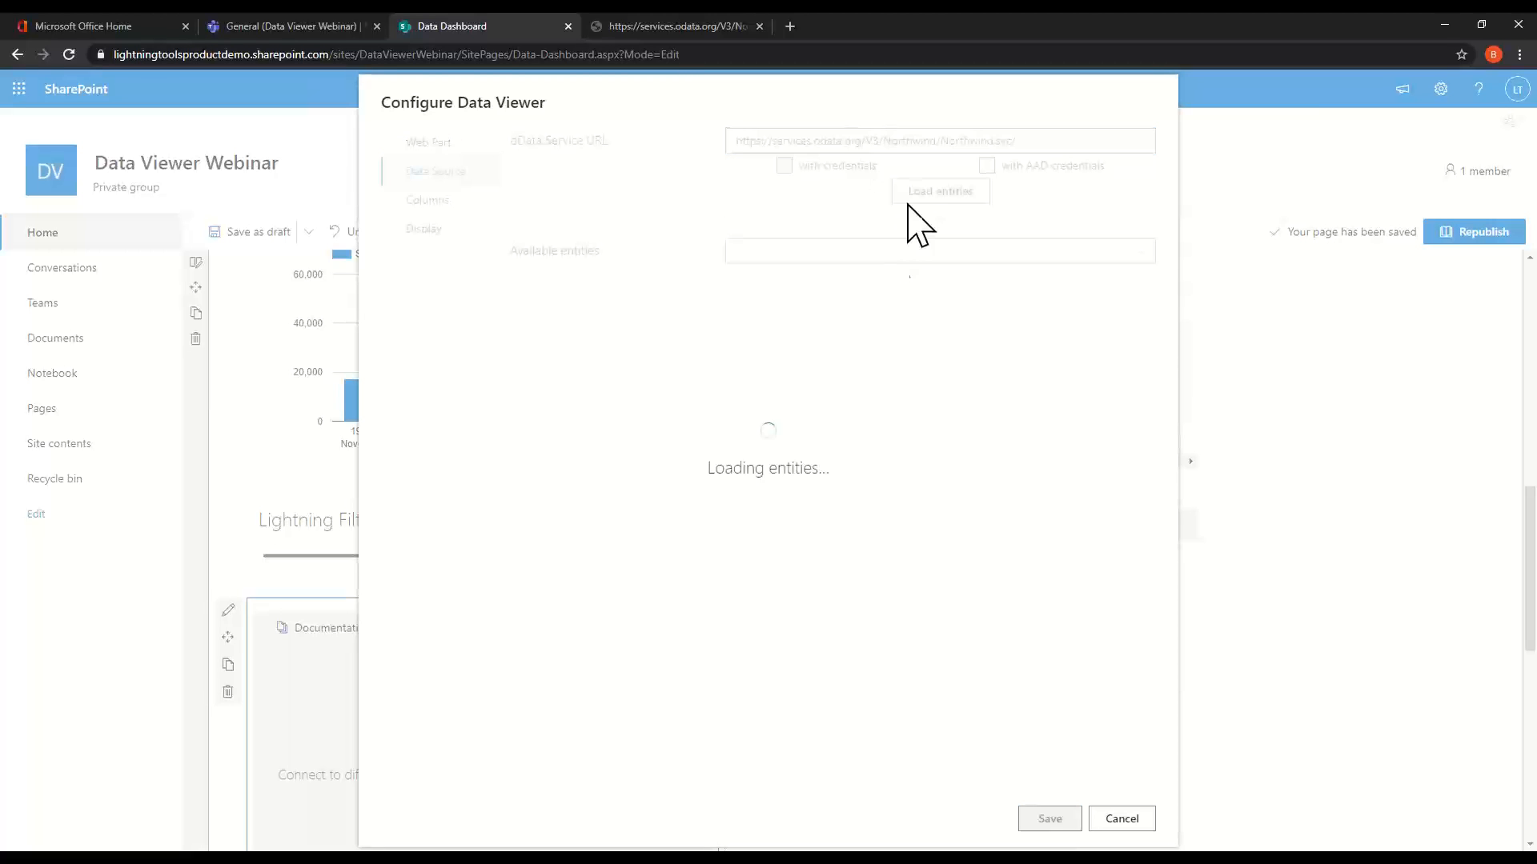
pyautogui.click(863, 255)
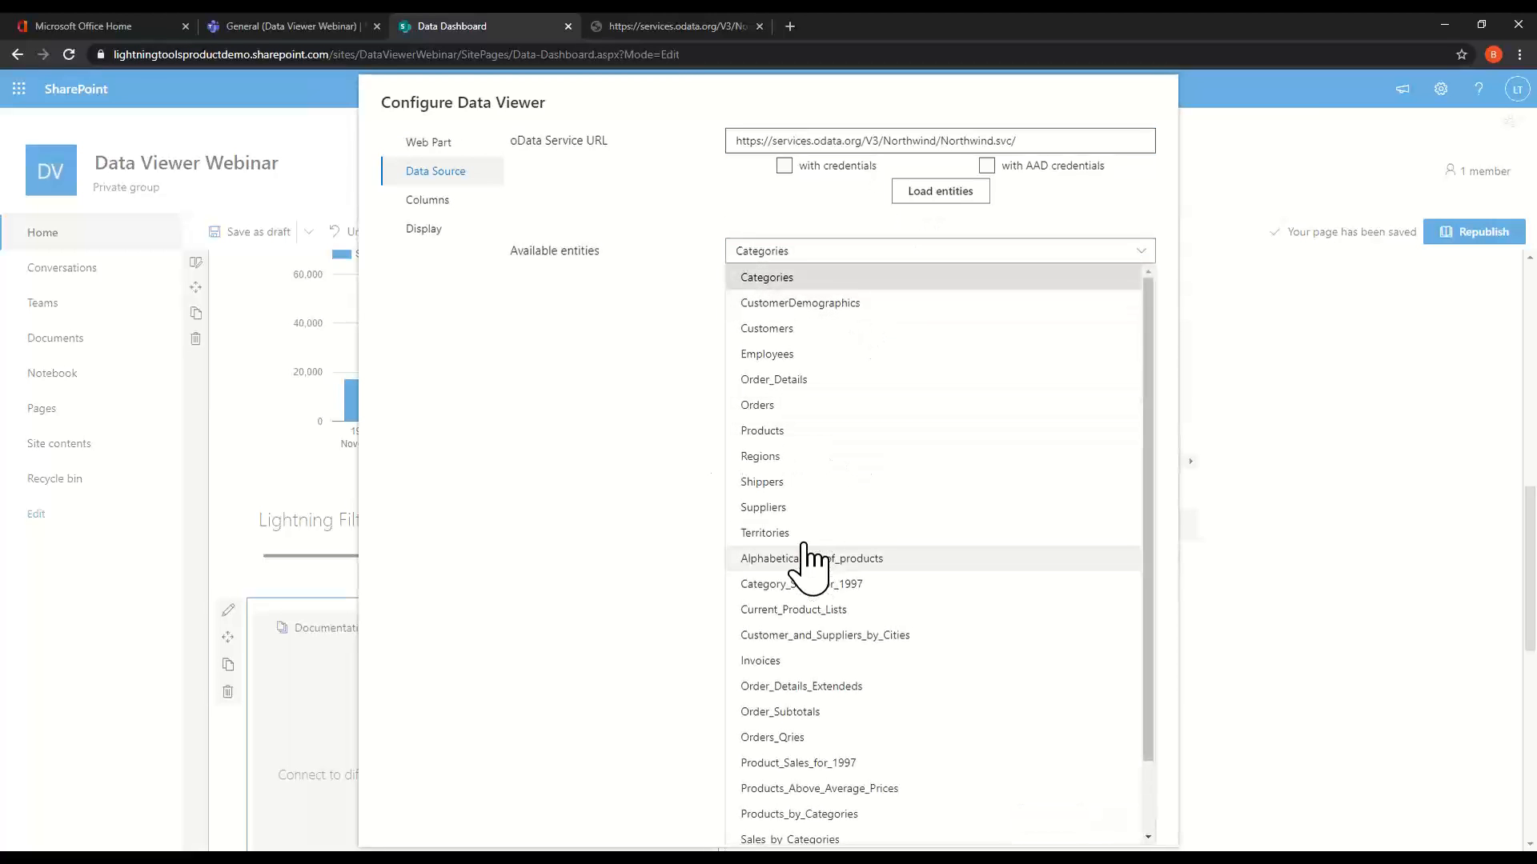
pyautogui.click(792, 329)
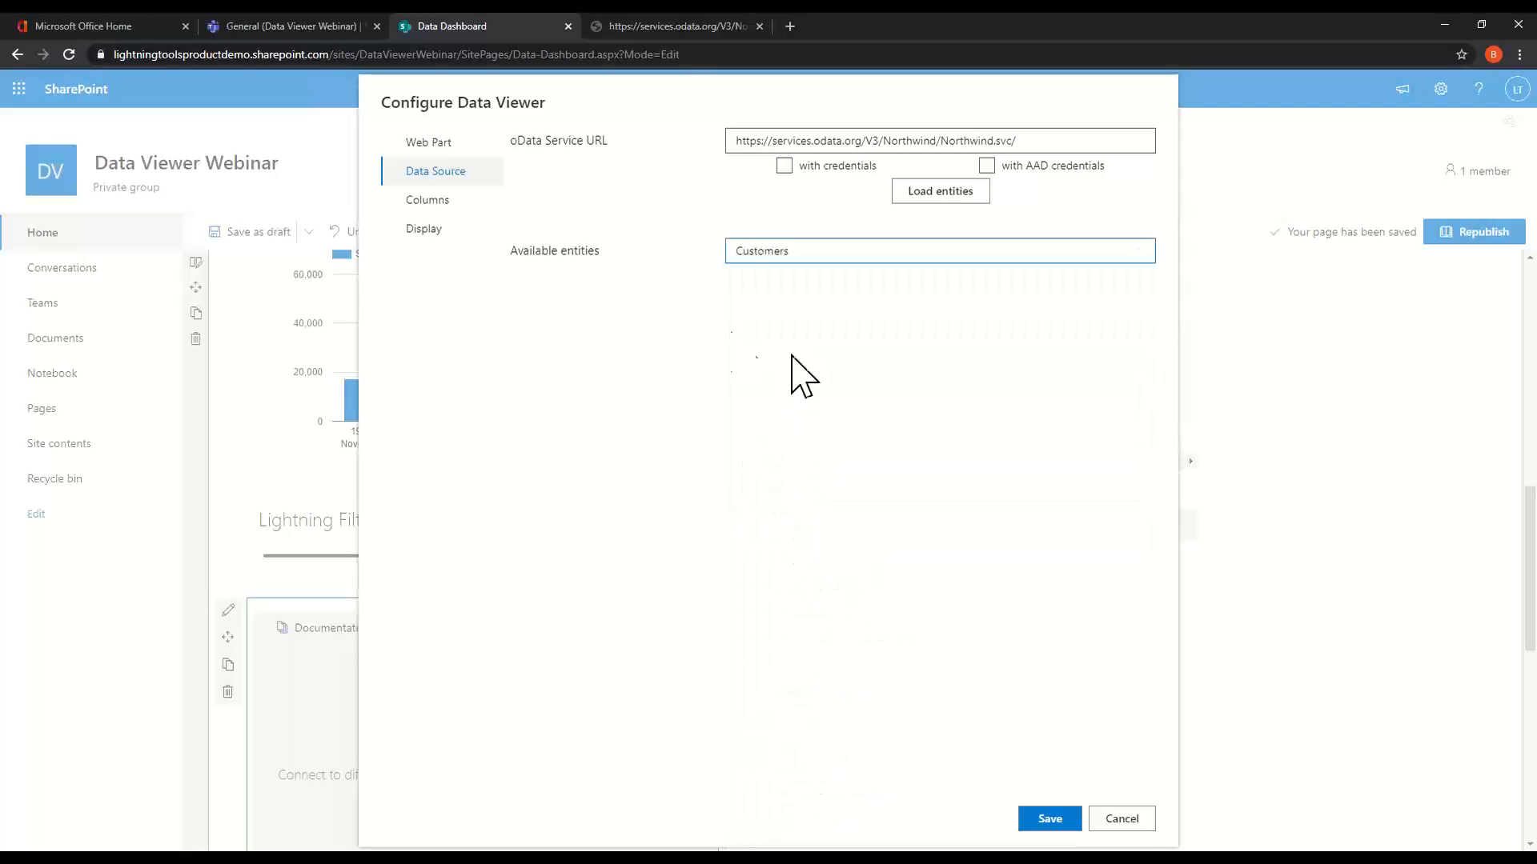
# Include all Customers columns, check the grid display settings, and save the Data Viewer configuration.
pyautogui.click(436, 201)
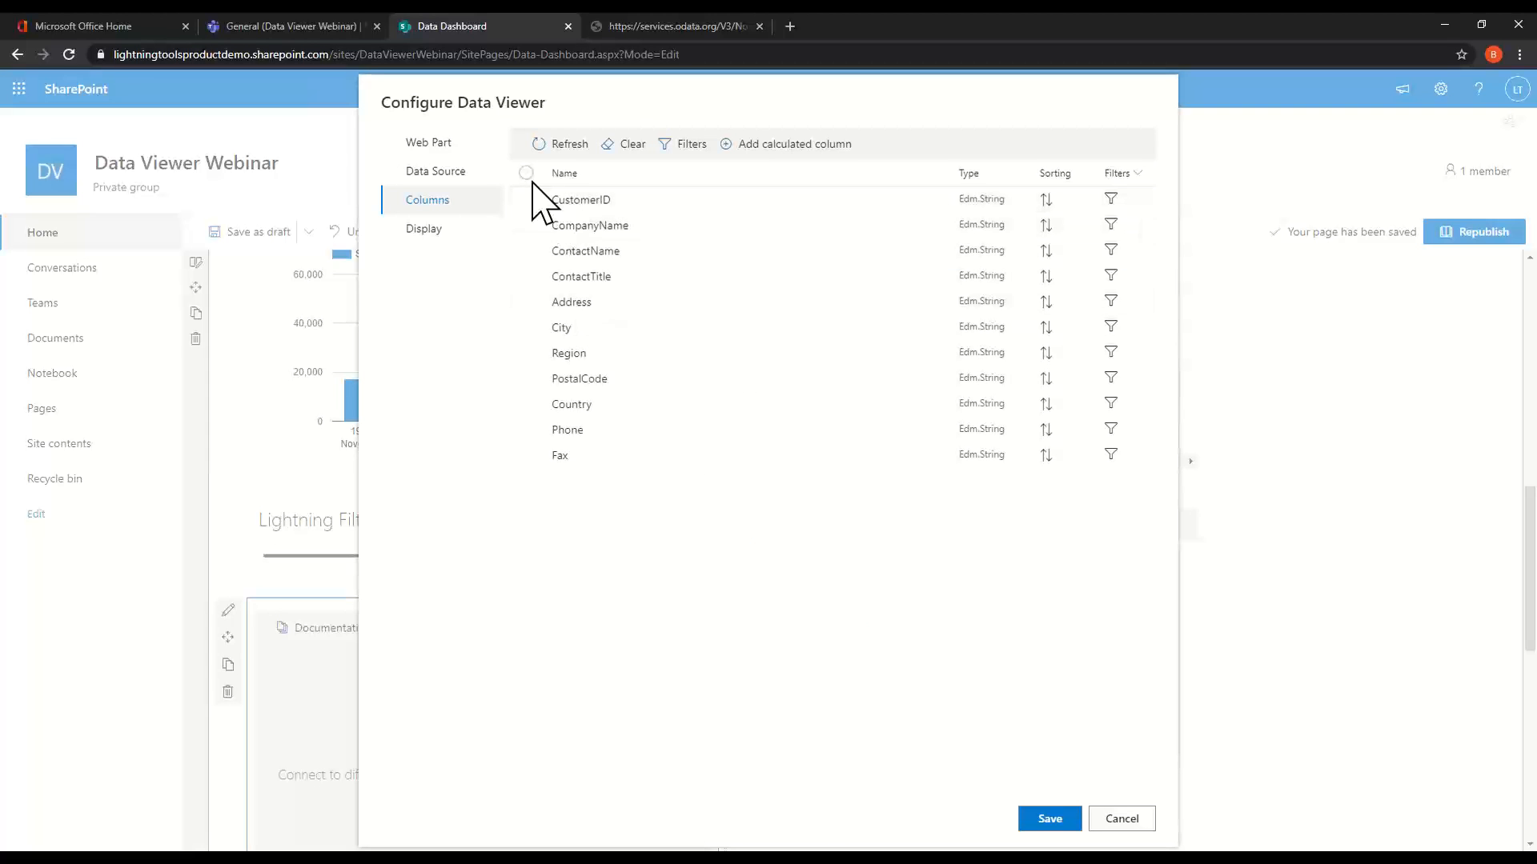
pyautogui.click(463, 238)
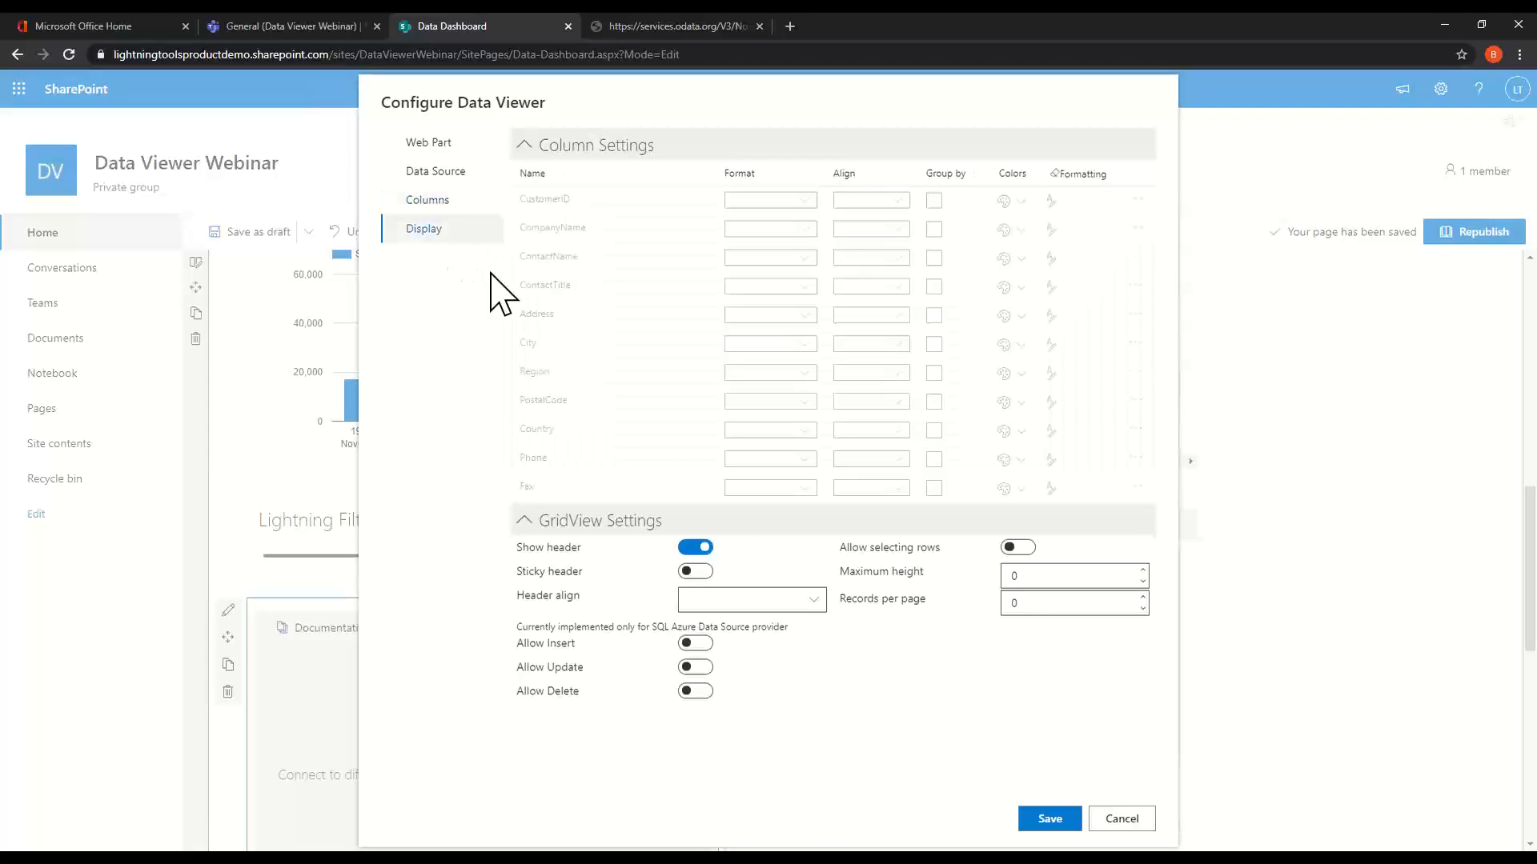
pyautogui.click(1049, 819)
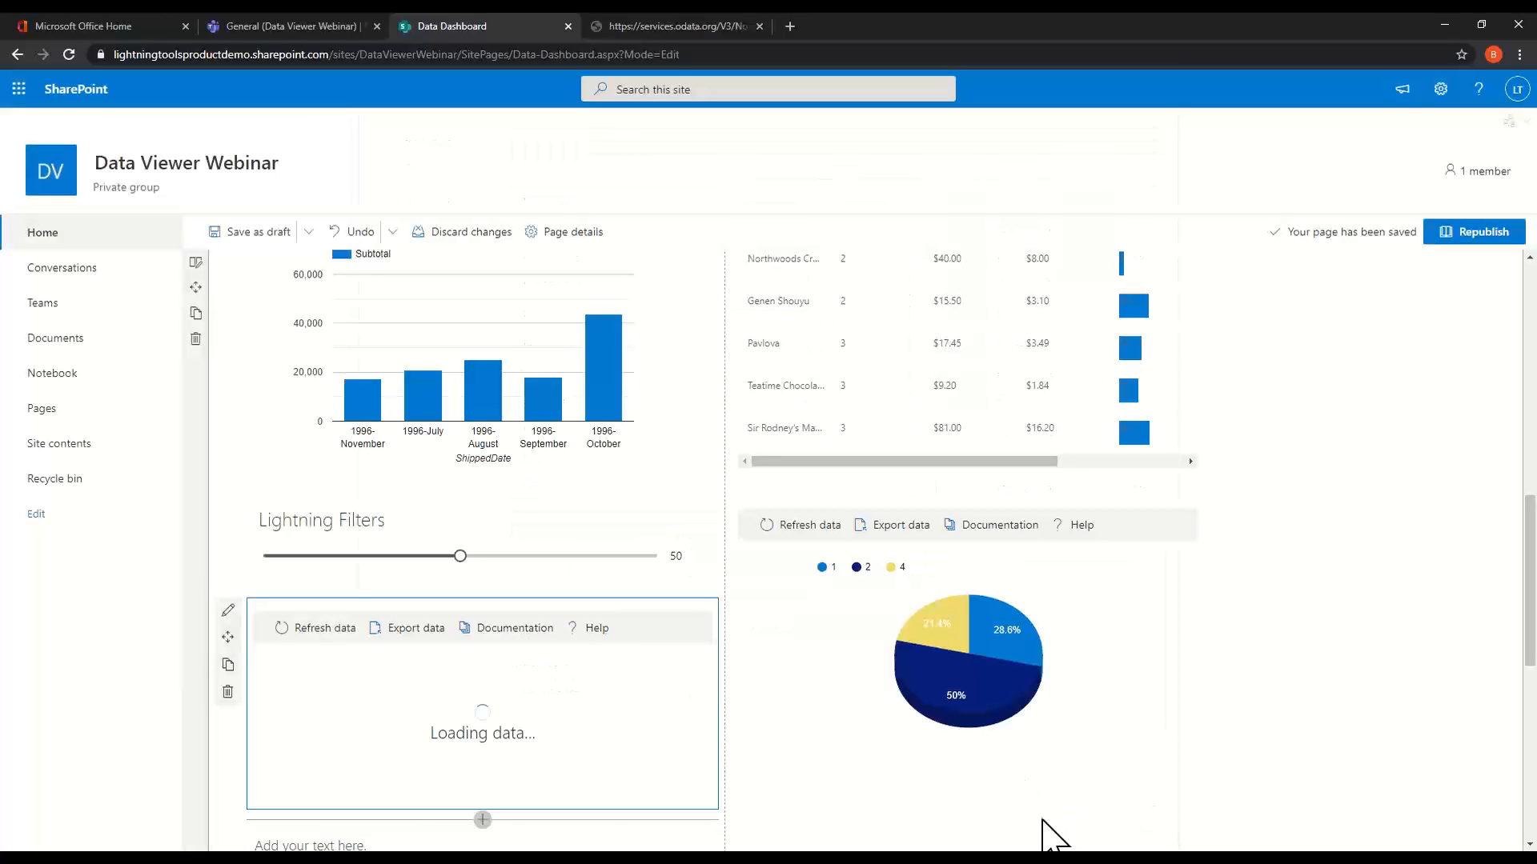
# Open the Lightning Filters settings and change the filter type to Choice Filter.
pyautogui.click(406, 528)
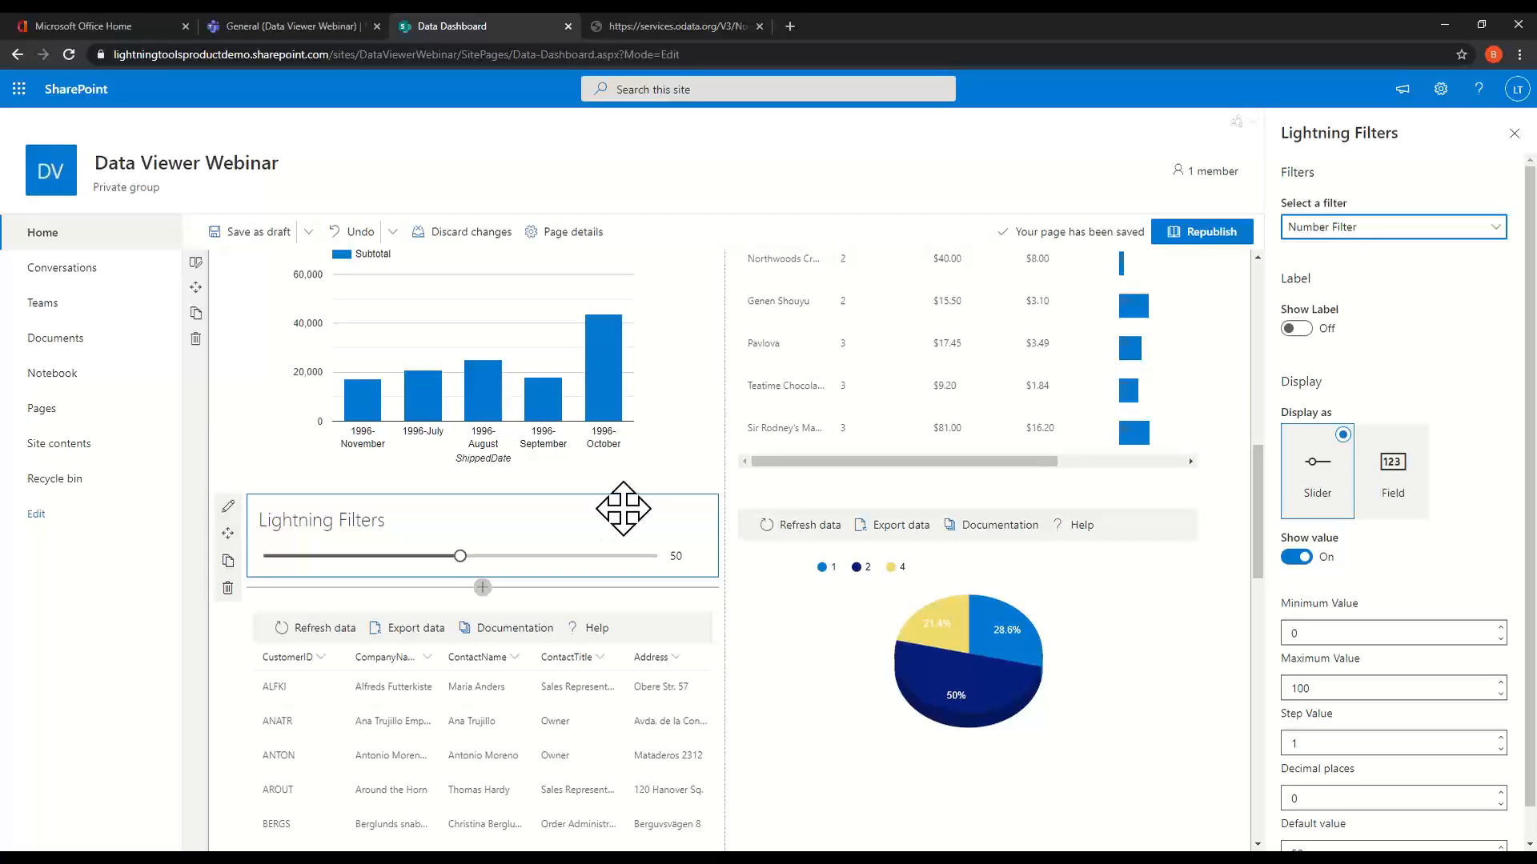
pyautogui.click(1369, 230)
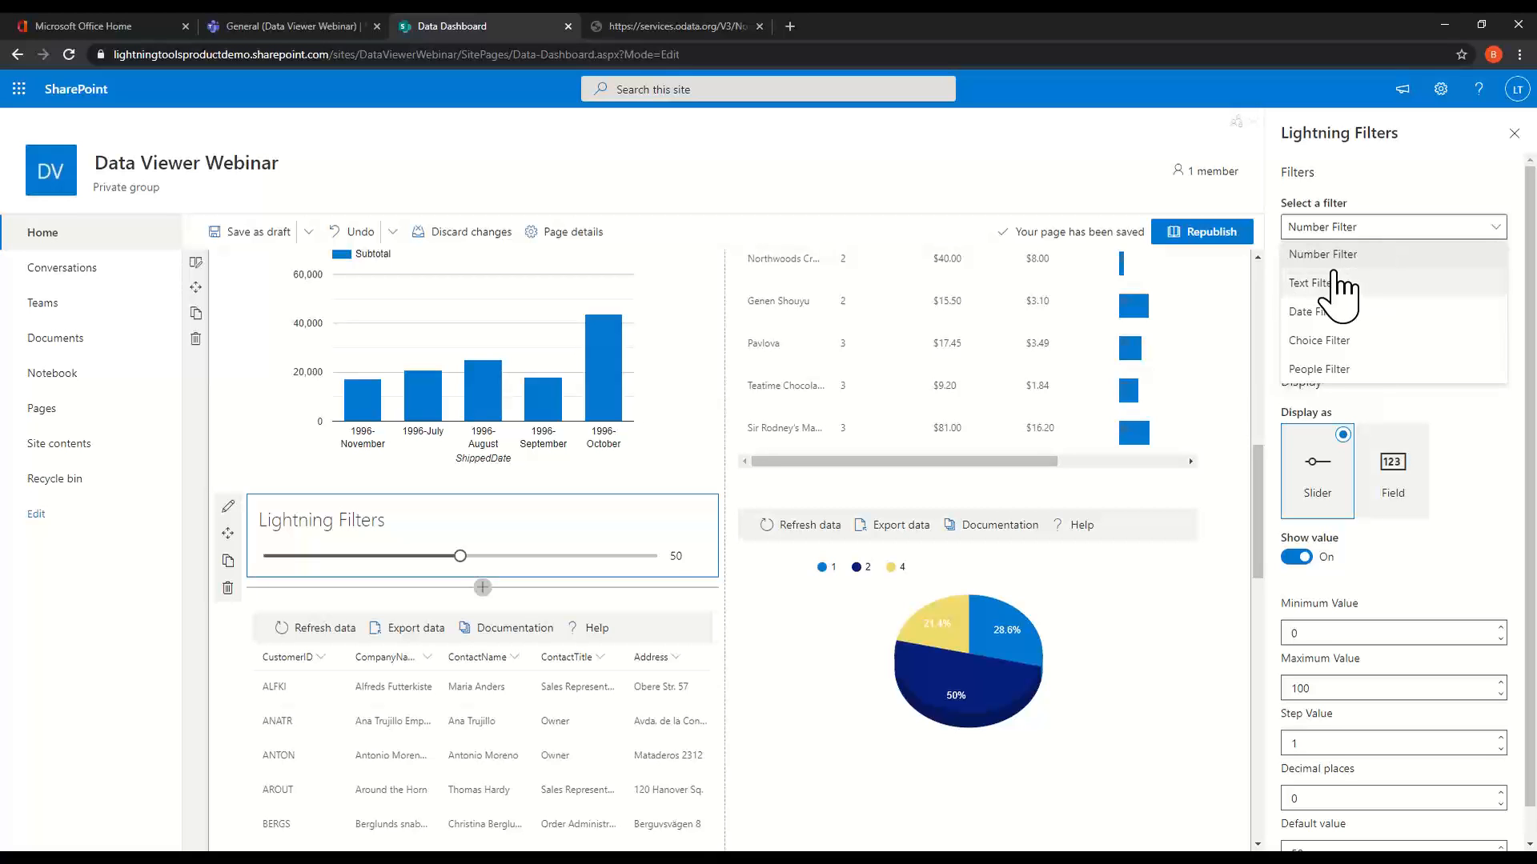
pyautogui.click(1373, 341)
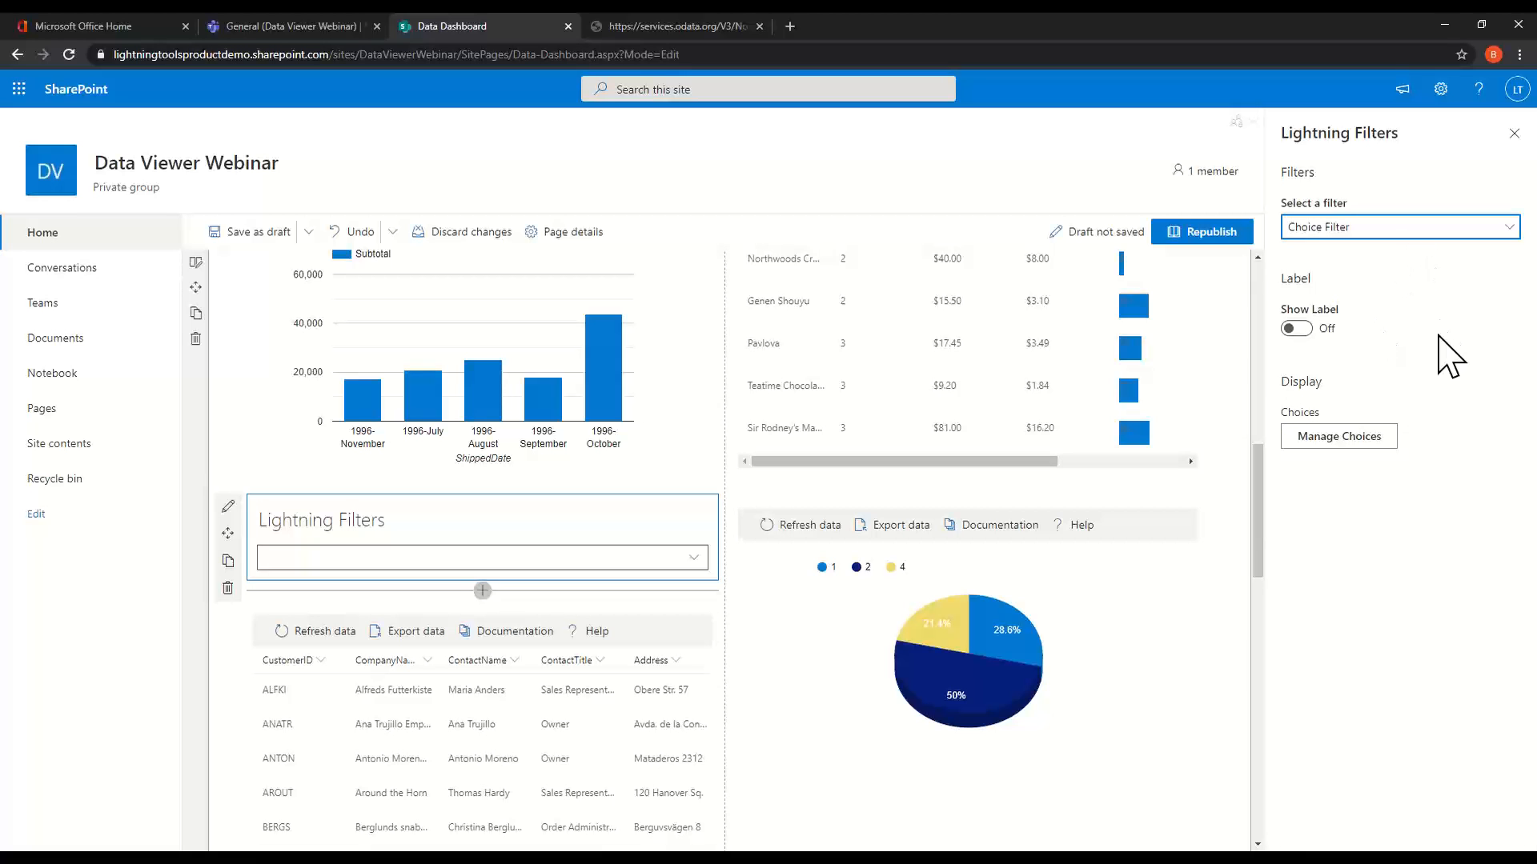
# Add a filter choice with United Kingdom as both its text and its filterable value.
pyautogui.click(1329, 442)
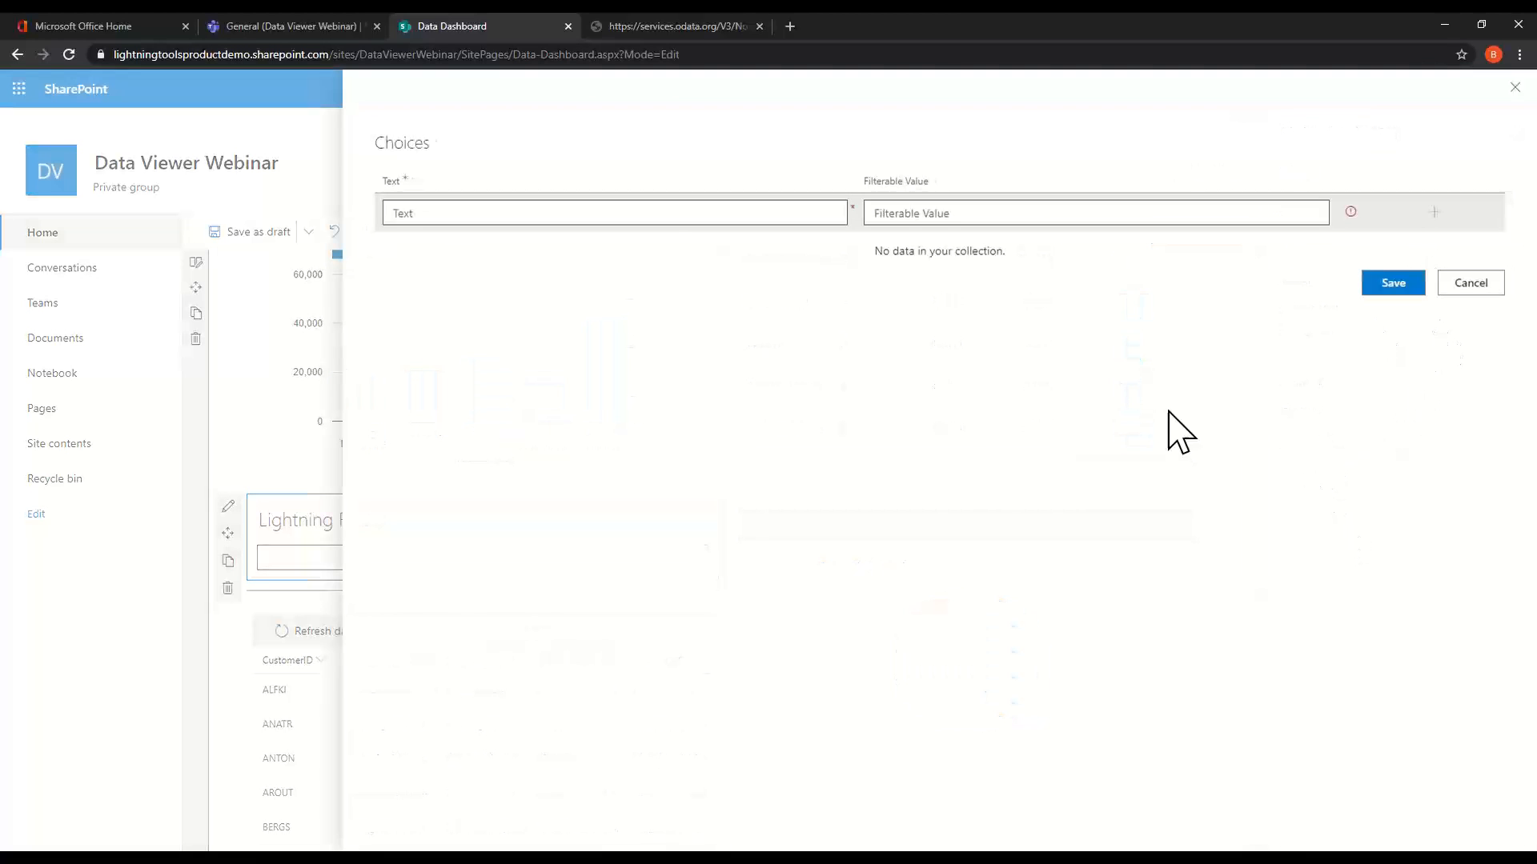
pyautogui.click(636, 210)
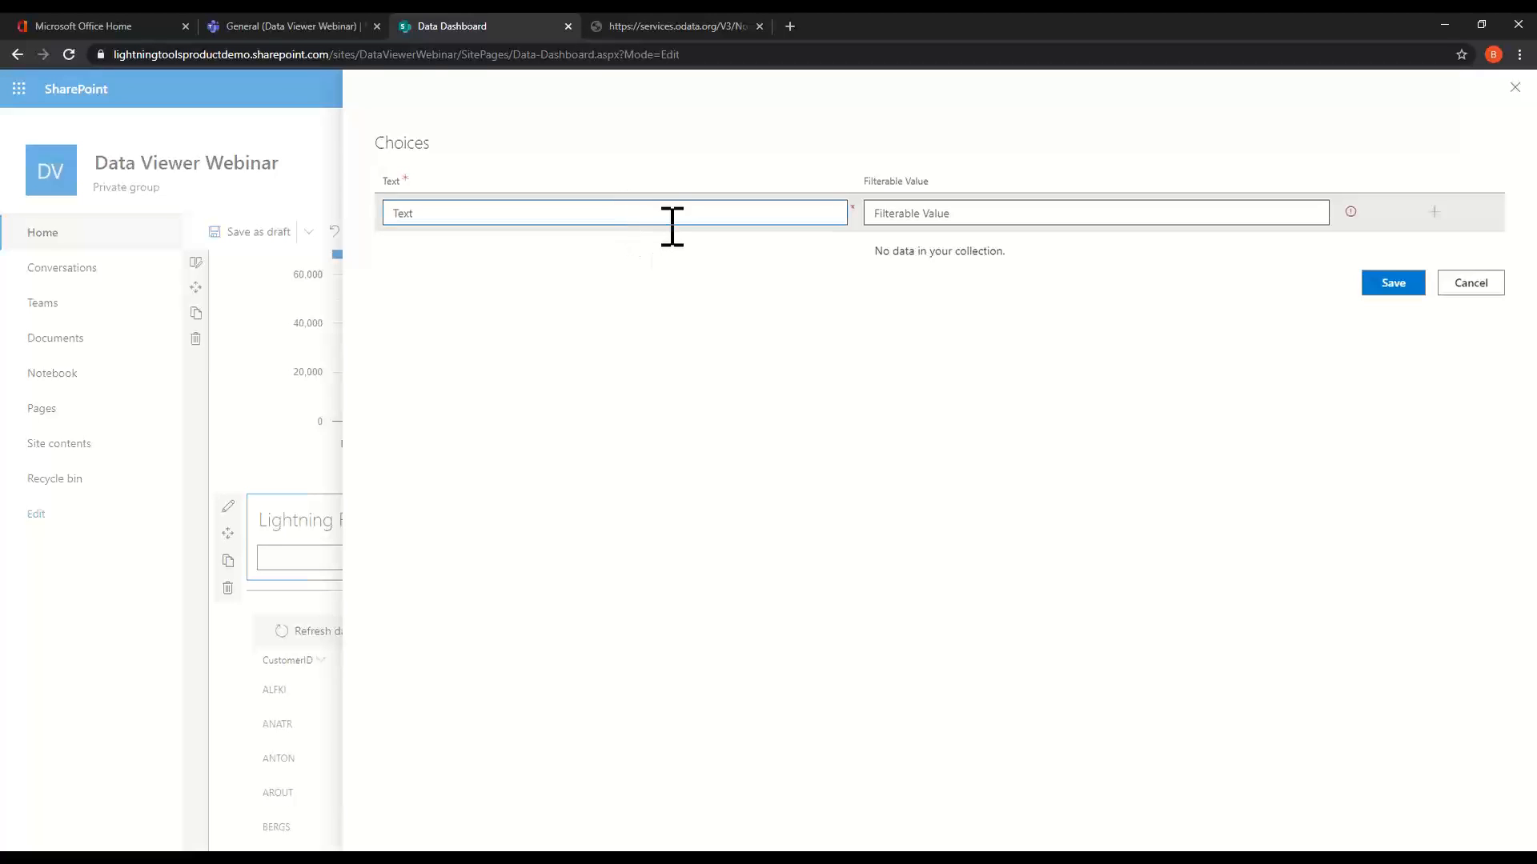
pyautogui.write('United Kingdom')
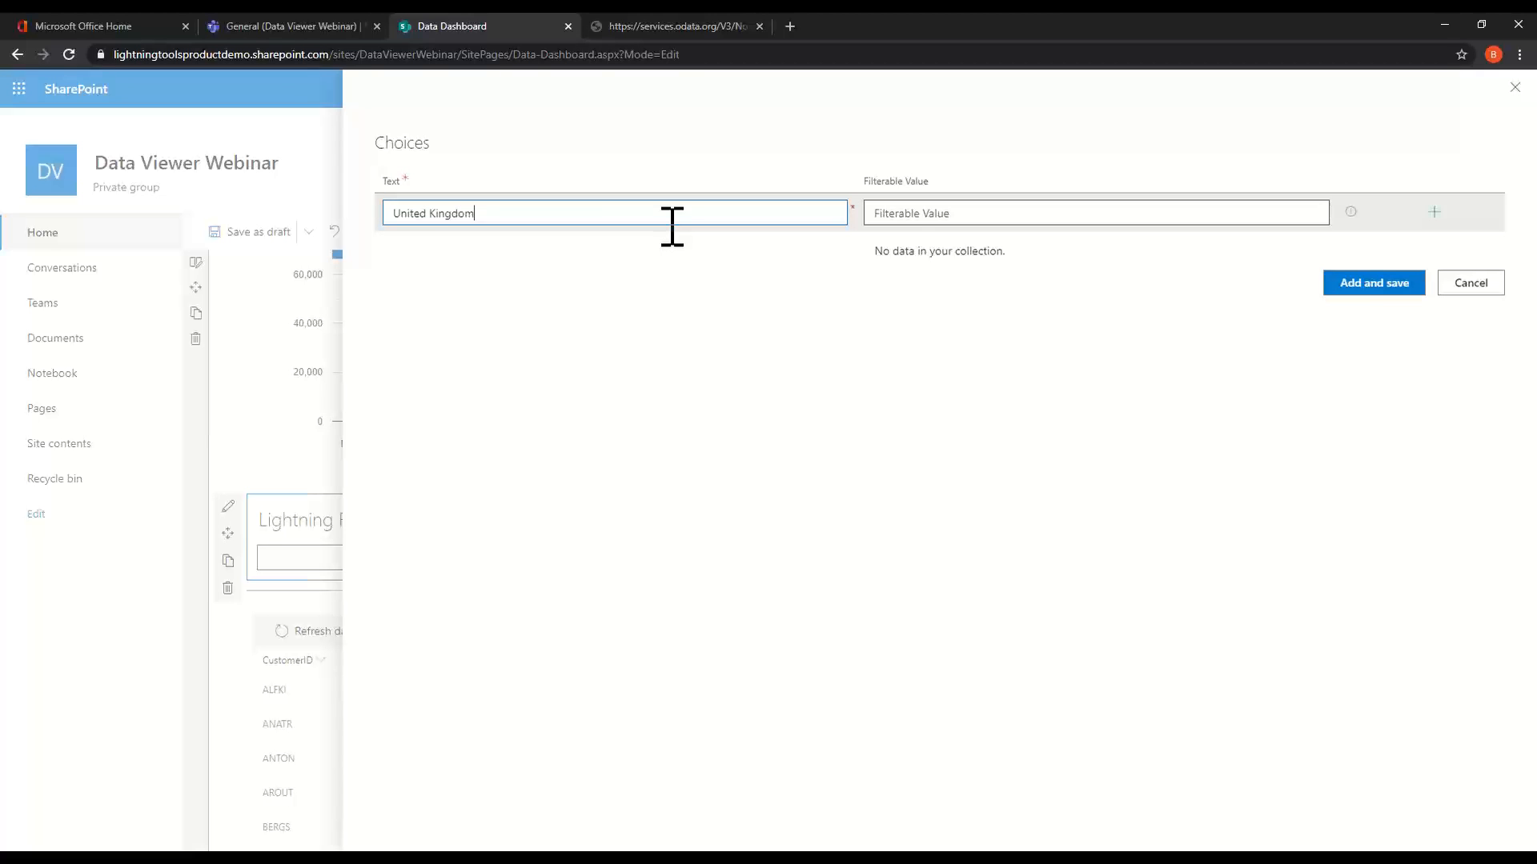
pyautogui.press('Tab')
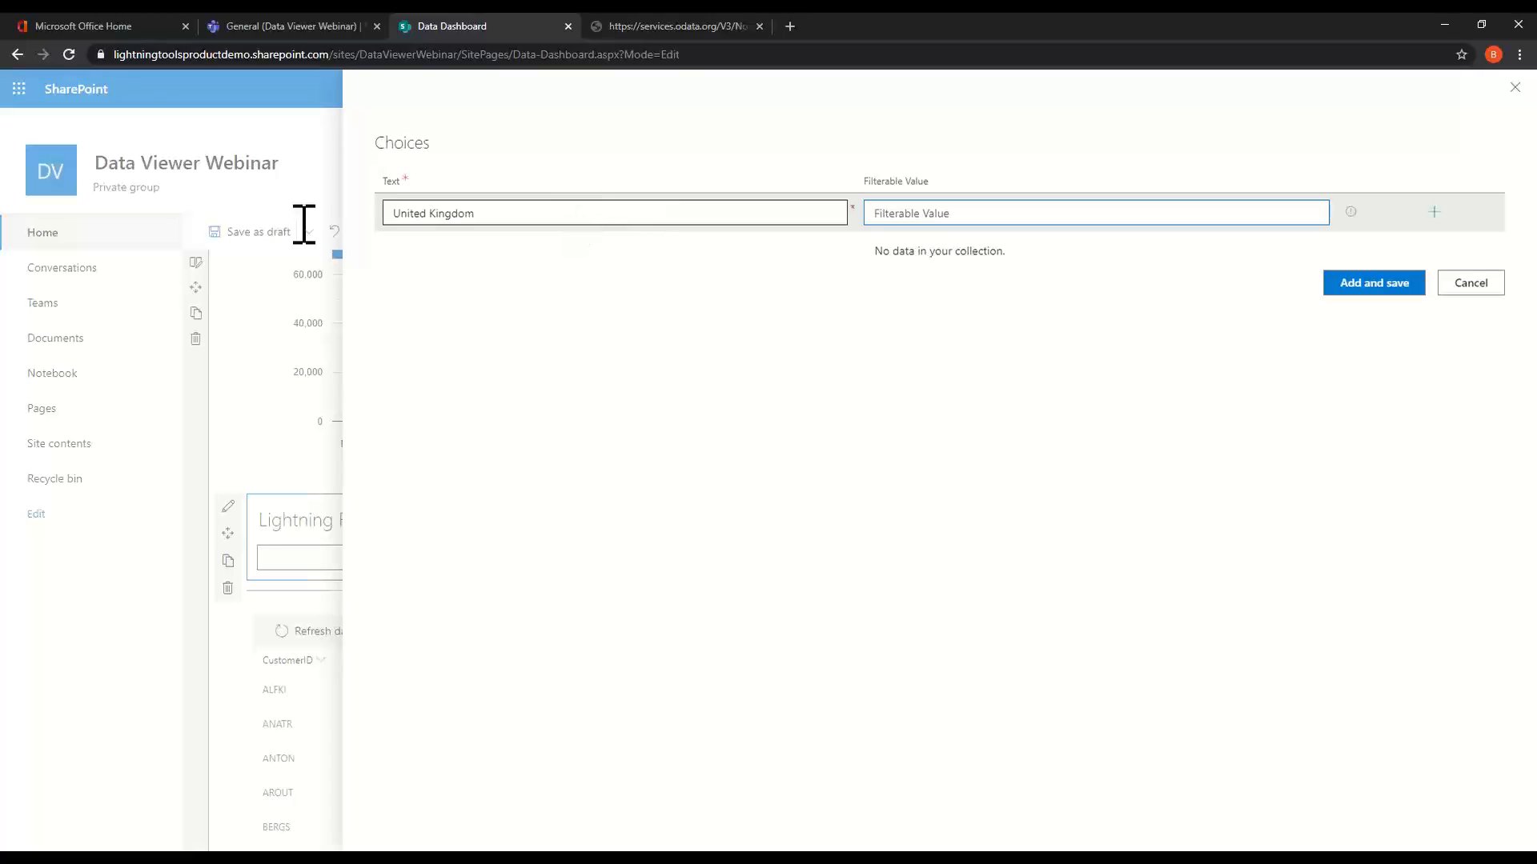
pyautogui.hotkey('shift', 'Tab')
pyautogui.hotkey('ctrl', 'c')
pyautogui.click(1015, 206)
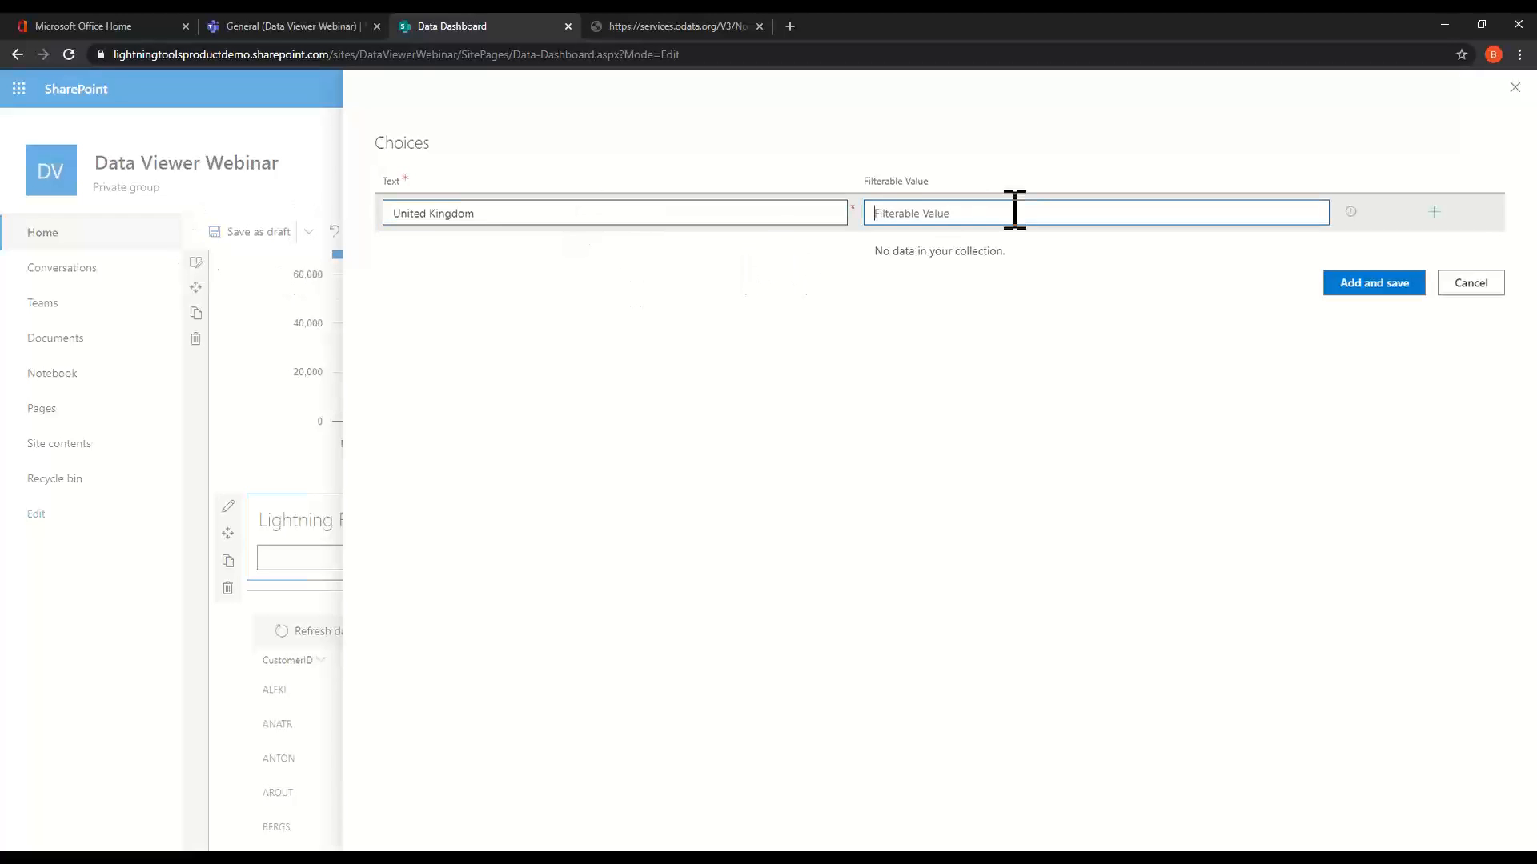
pyautogui.hotkey('ctrl', 'v')
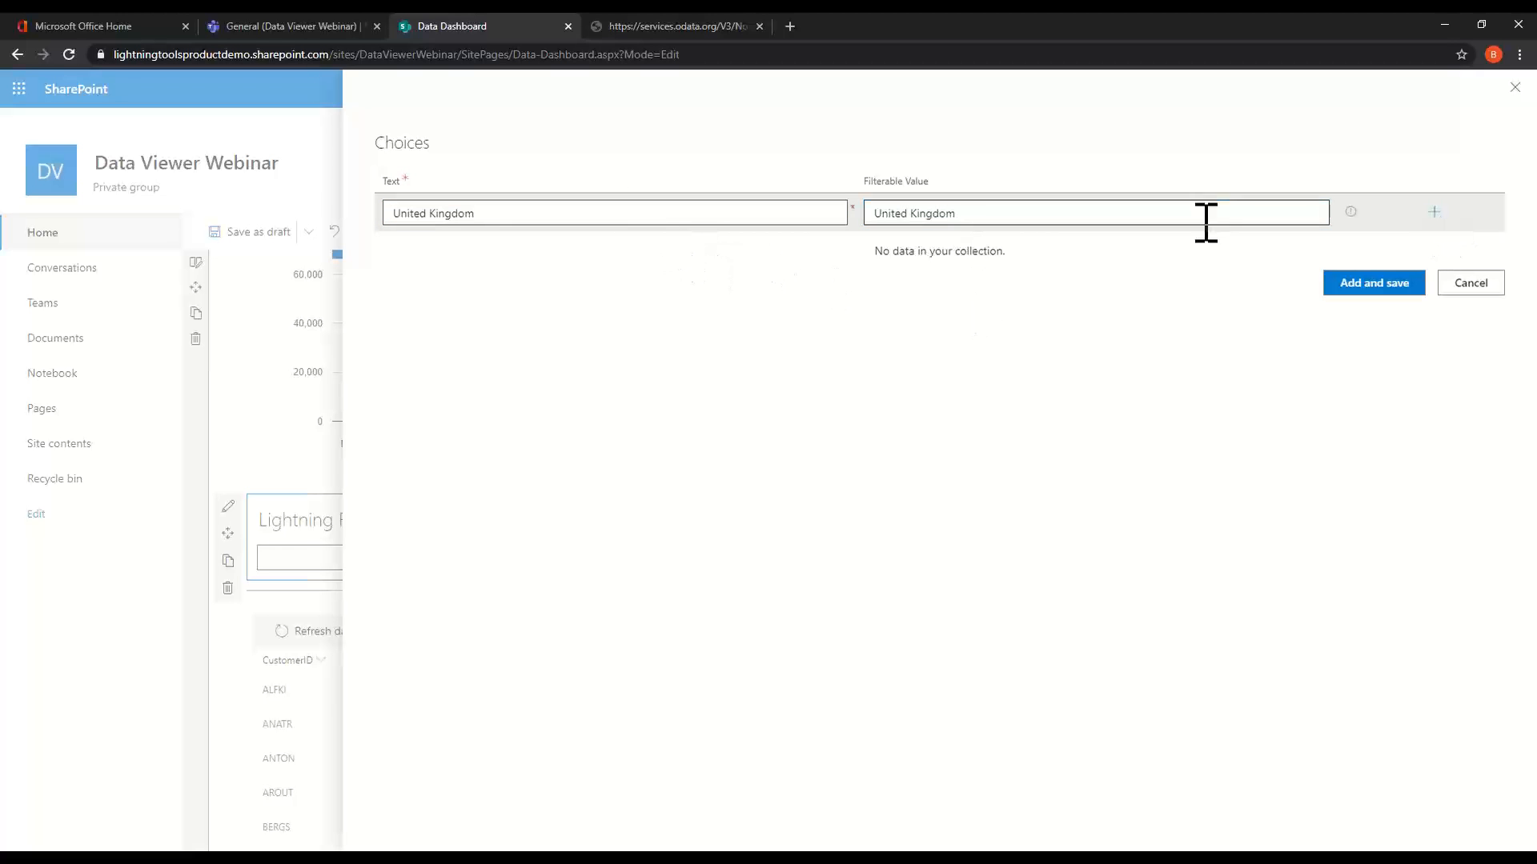
pyautogui.click(1433, 212)
# Add a second filter choice with Germany as text and filterable value, and save the choices.
pyautogui.click(595, 251)
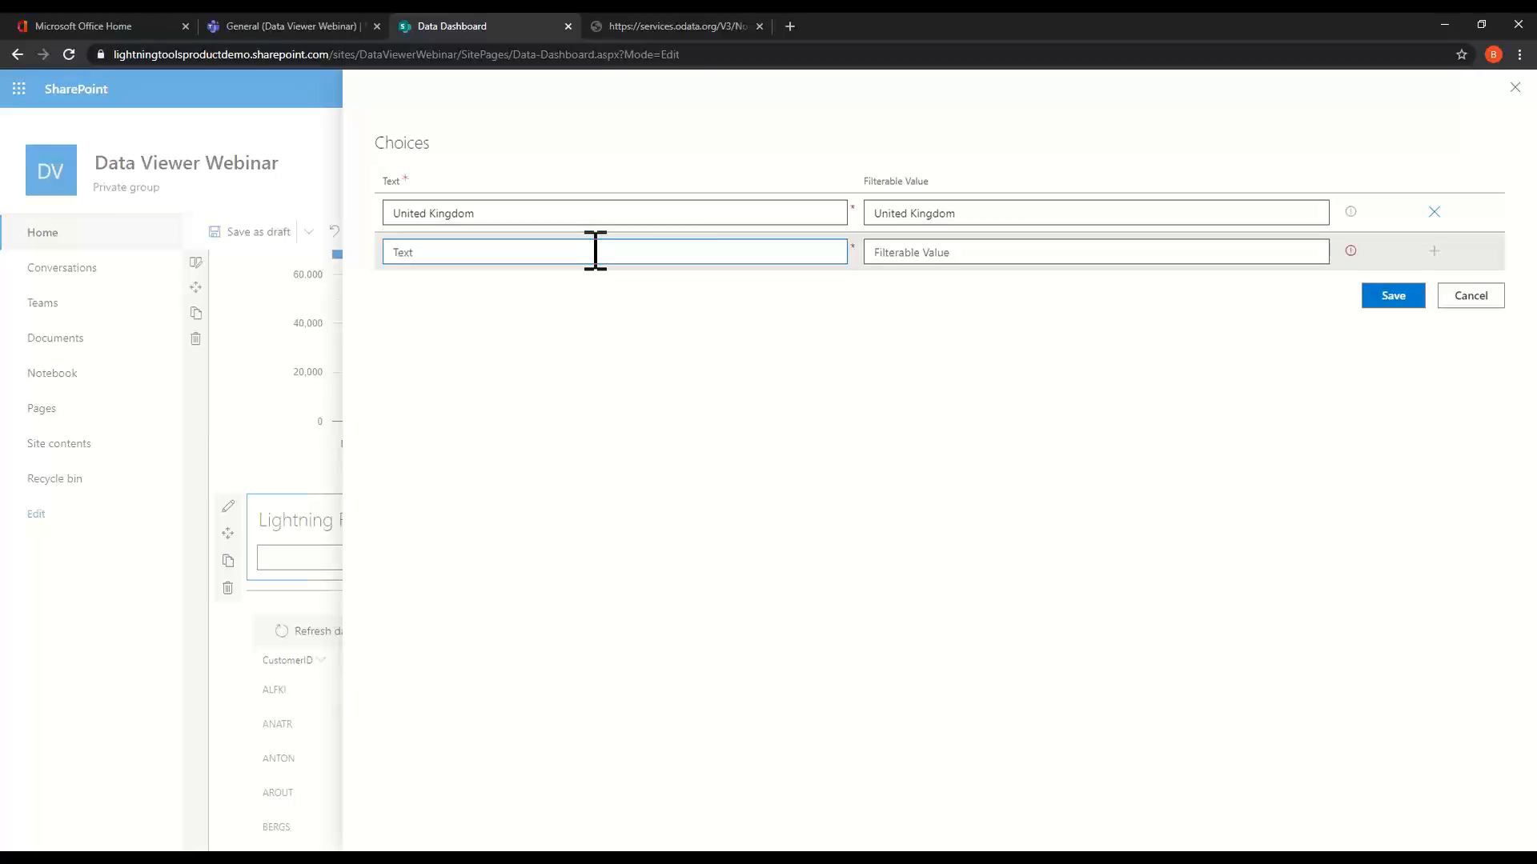
pyautogui.write('German')
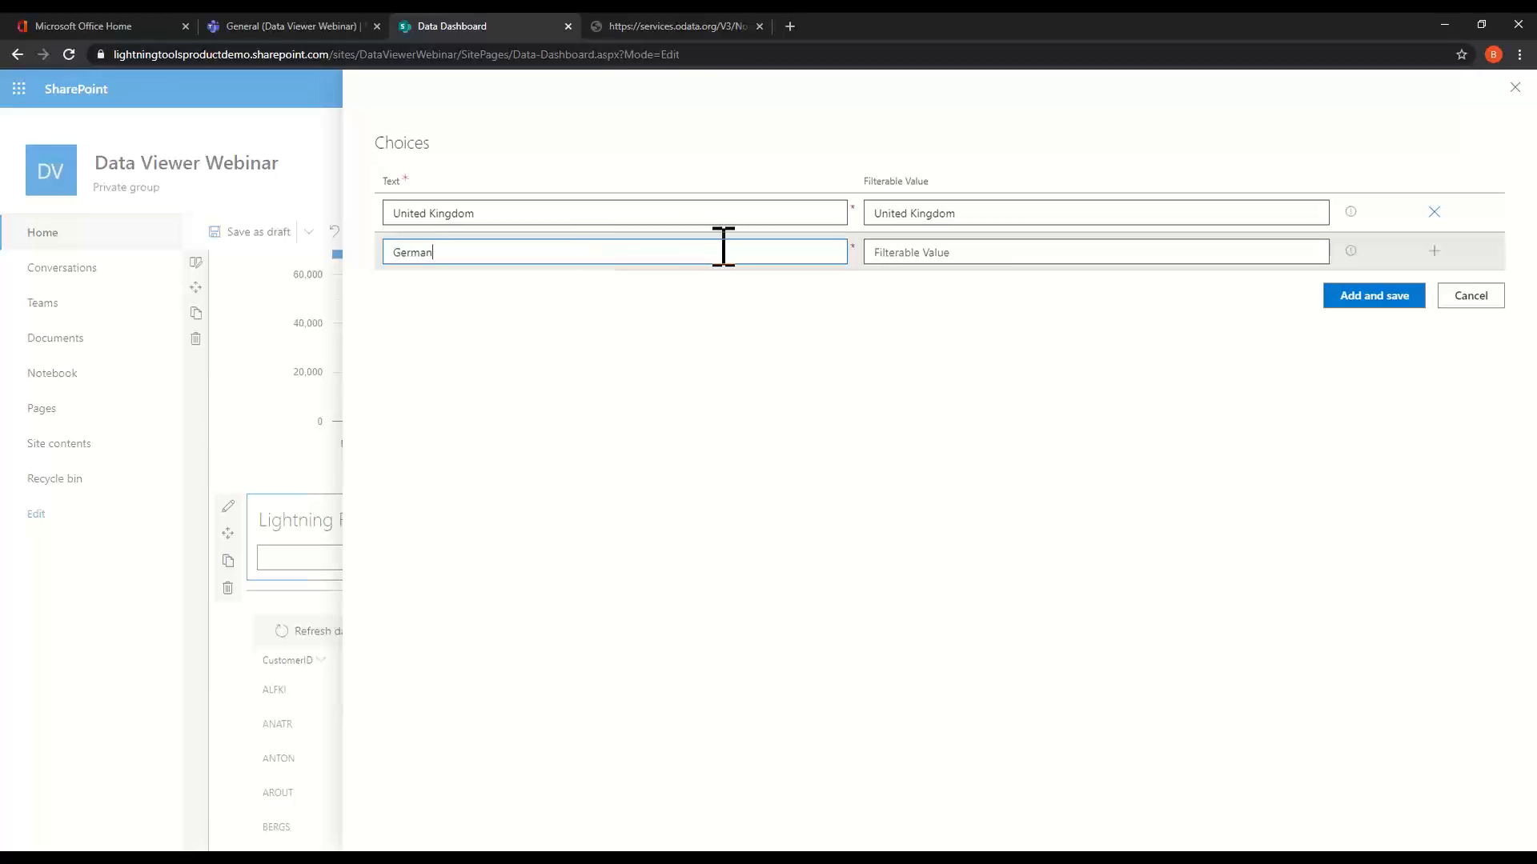
pyautogui.write('y')
pyautogui.click(948, 254)
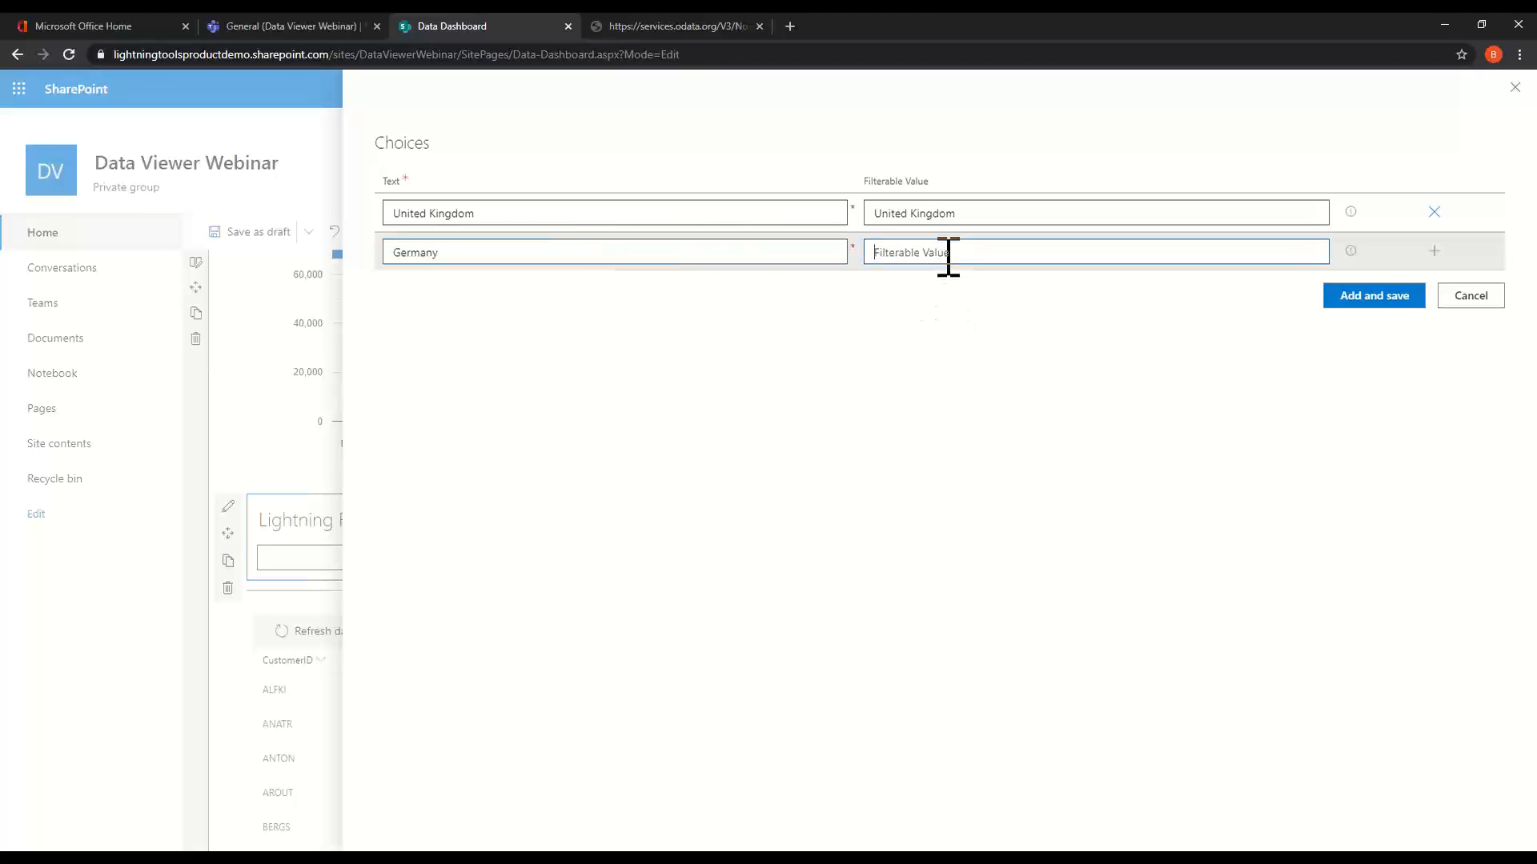
pyautogui.write('Ge')
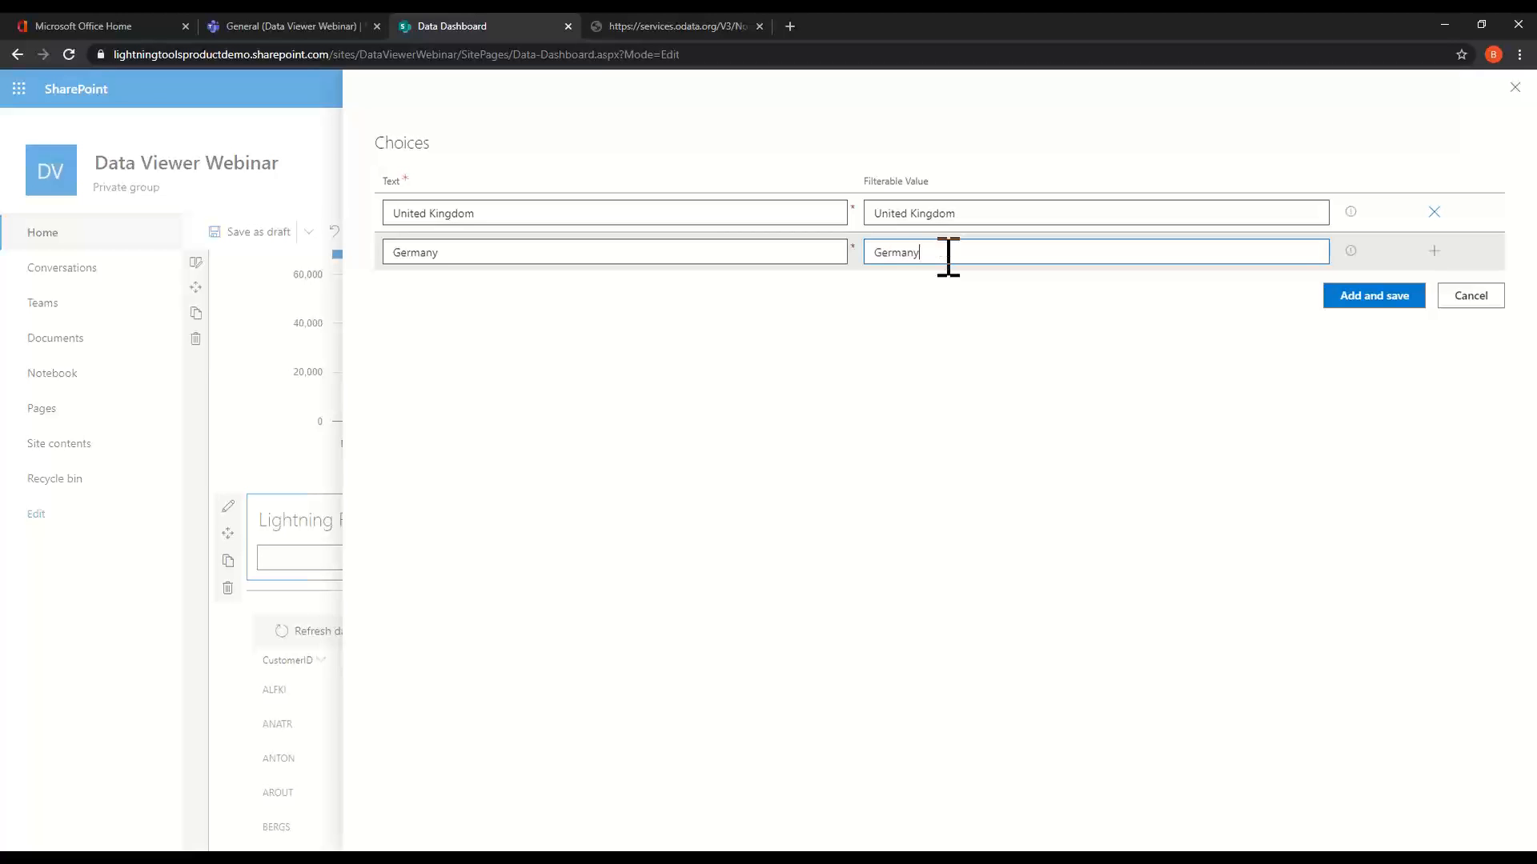
pyautogui.click(1368, 298)
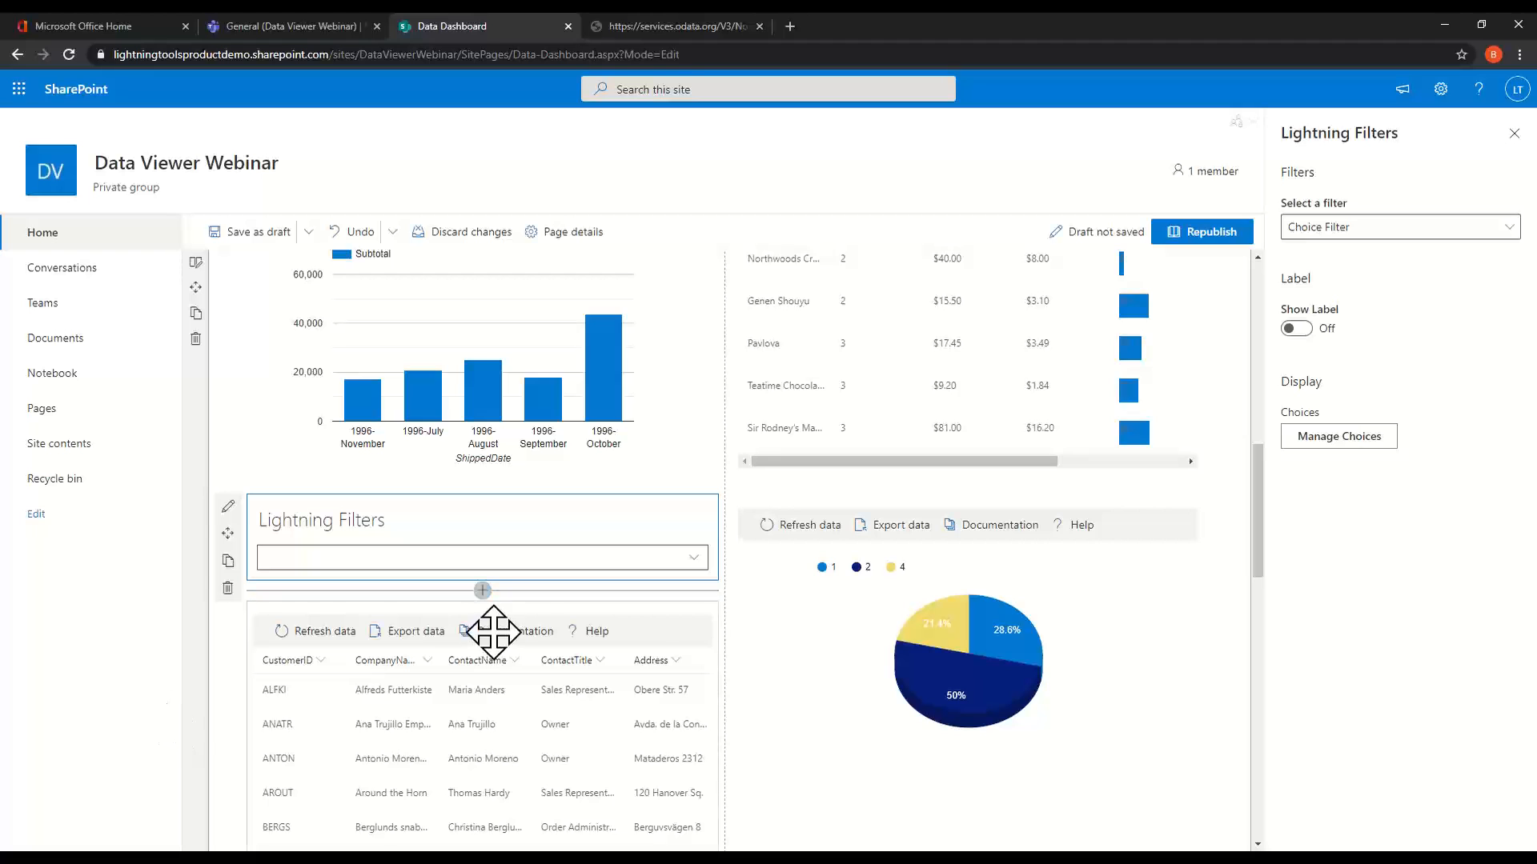
# Open the Country column's filter settings in the configuration of the Customers Data Viewer grid.
pyautogui.click(645, 645)
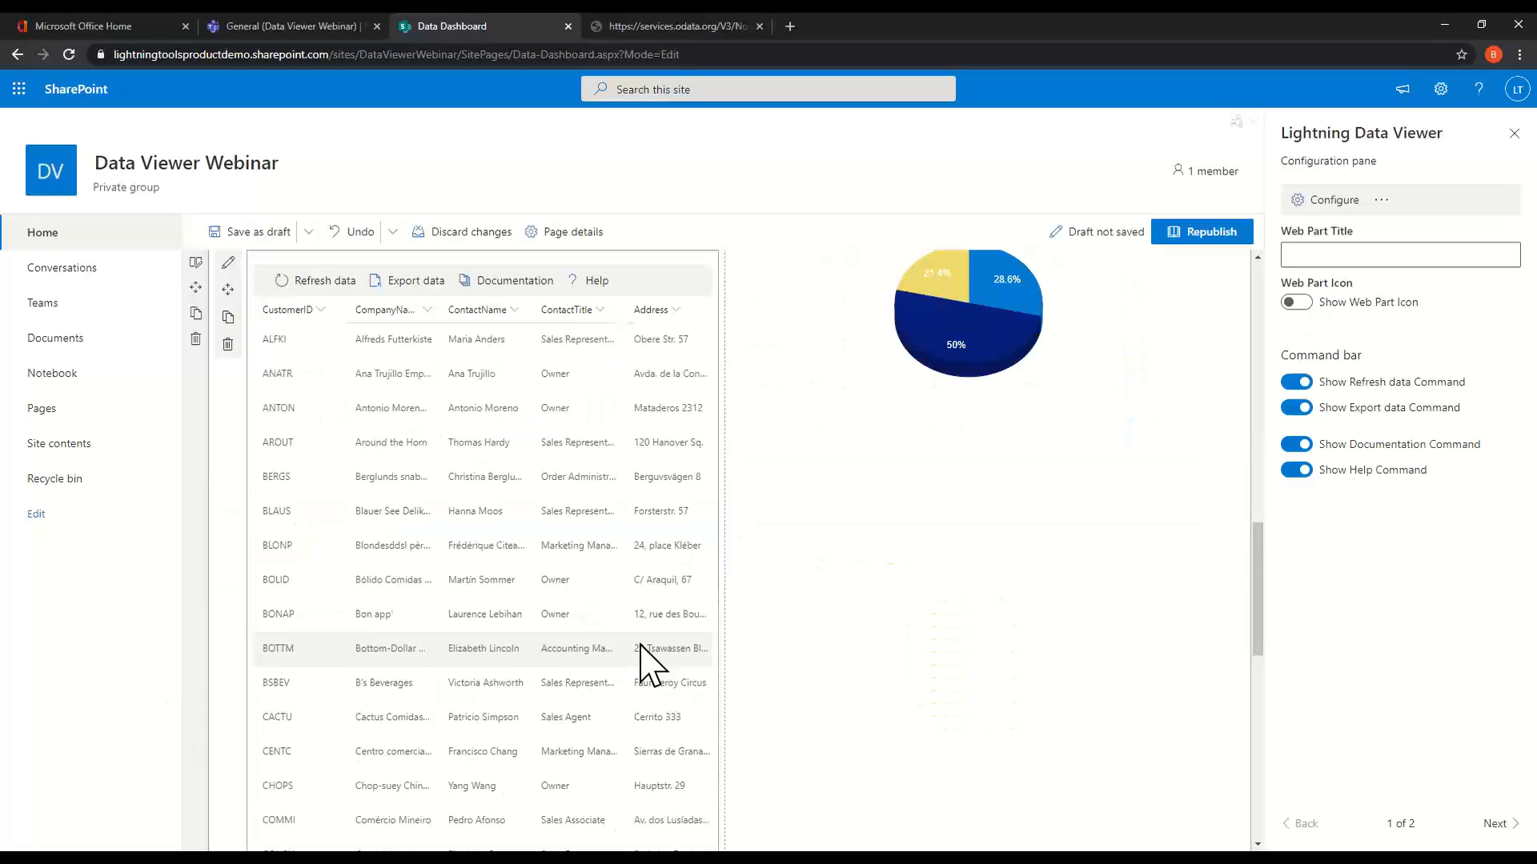
pyautogui.click(230, 262)
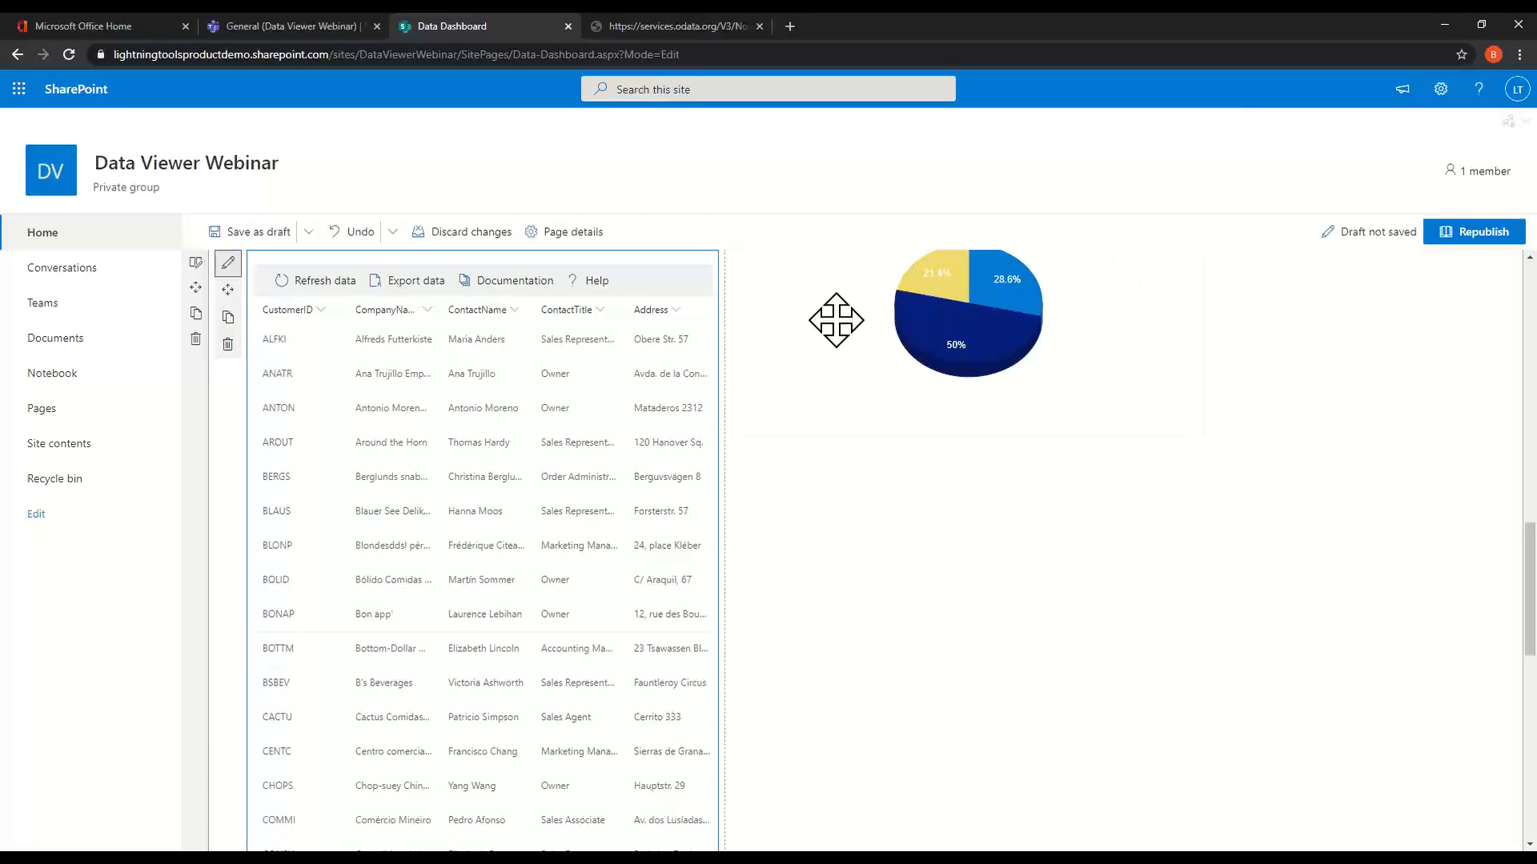
pyautogui.click(1301, 199)
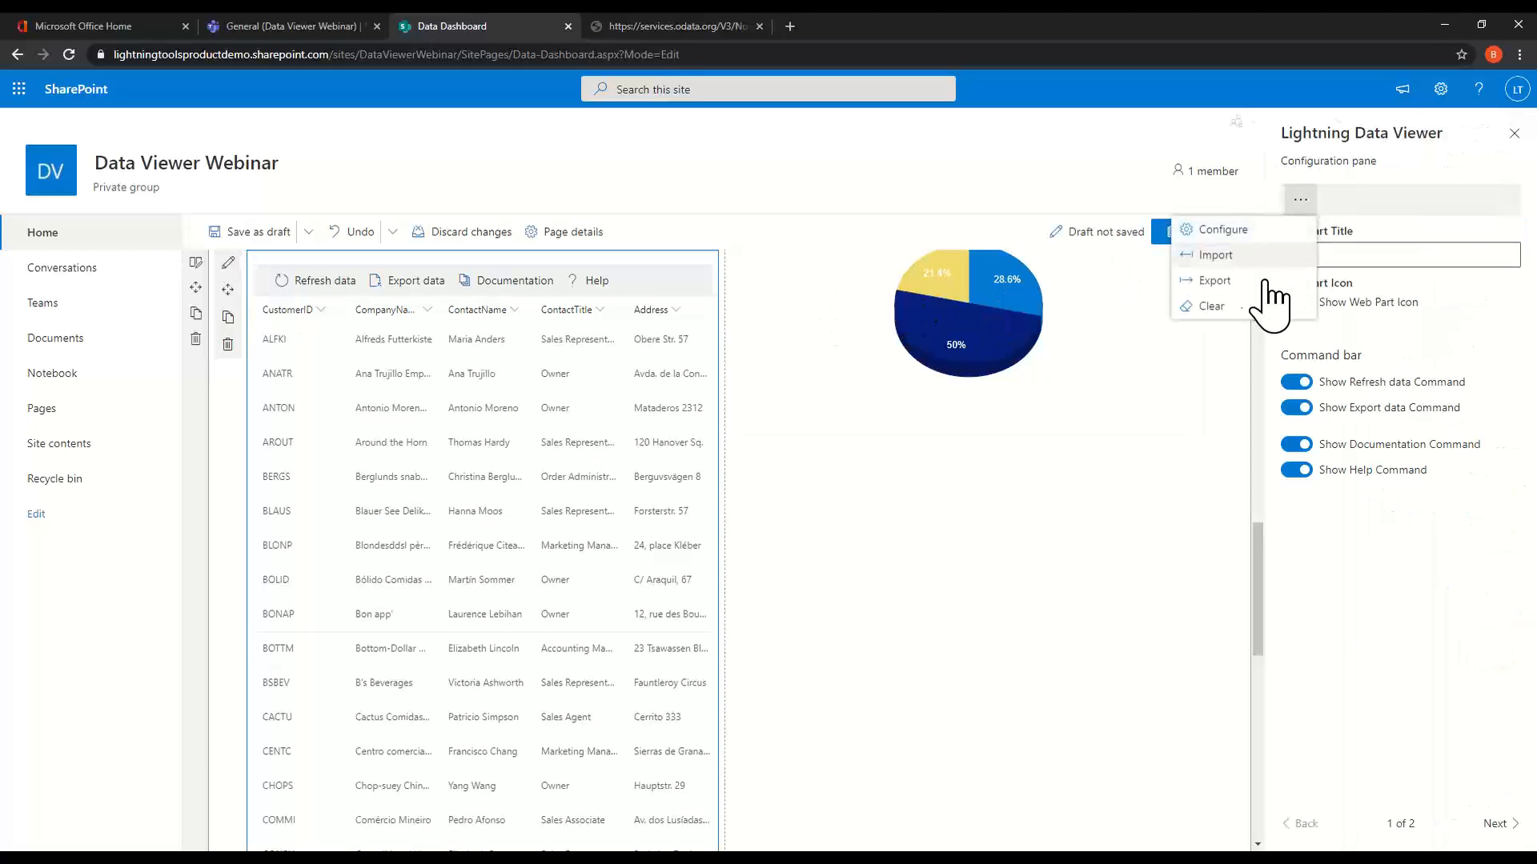
pyautogui.click(1240, 230)
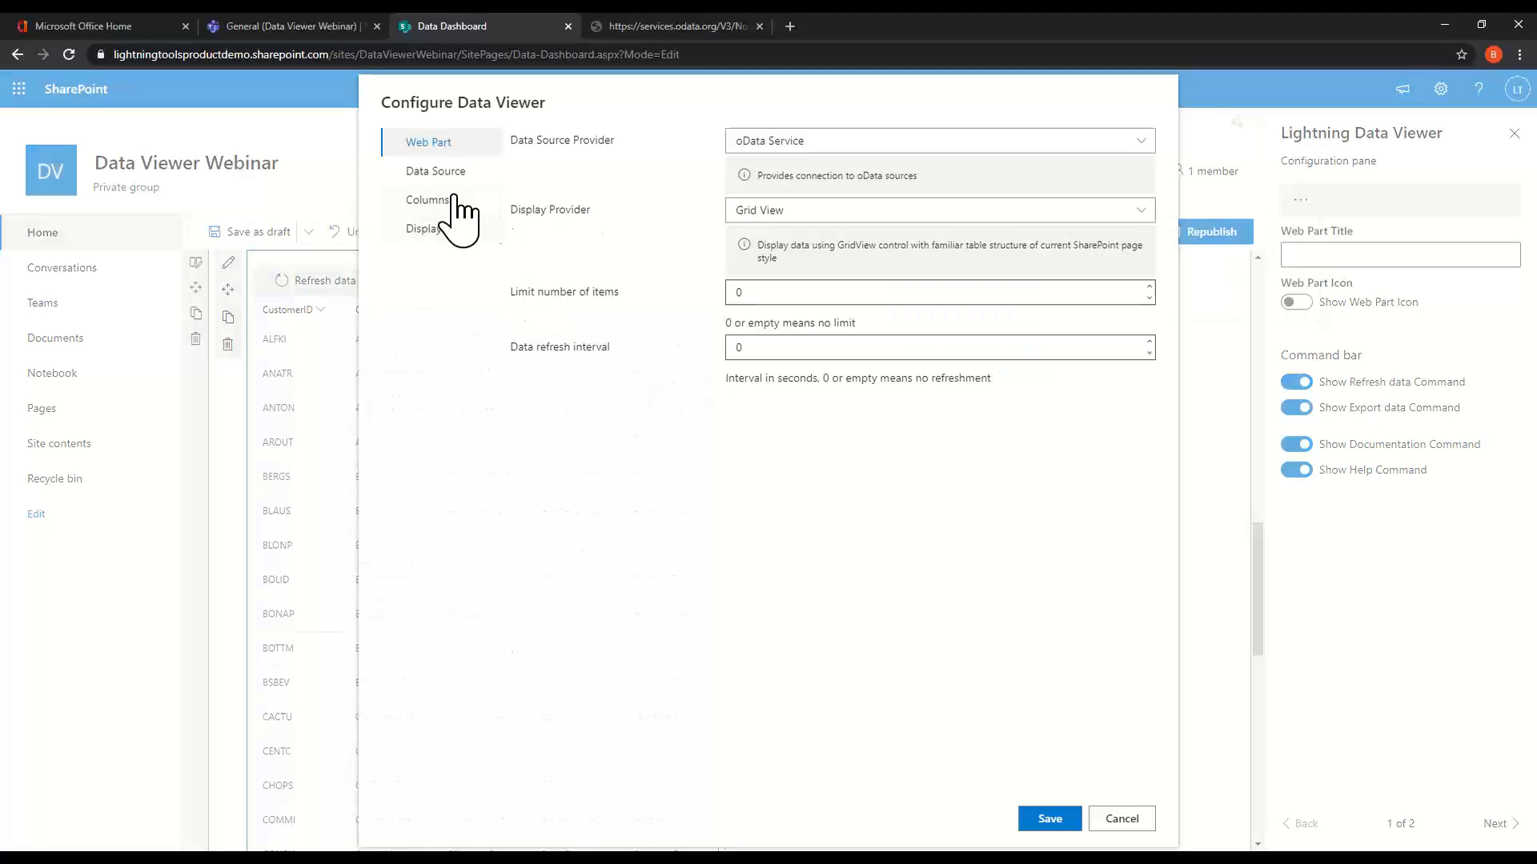
pyautogui.click(454, 200)
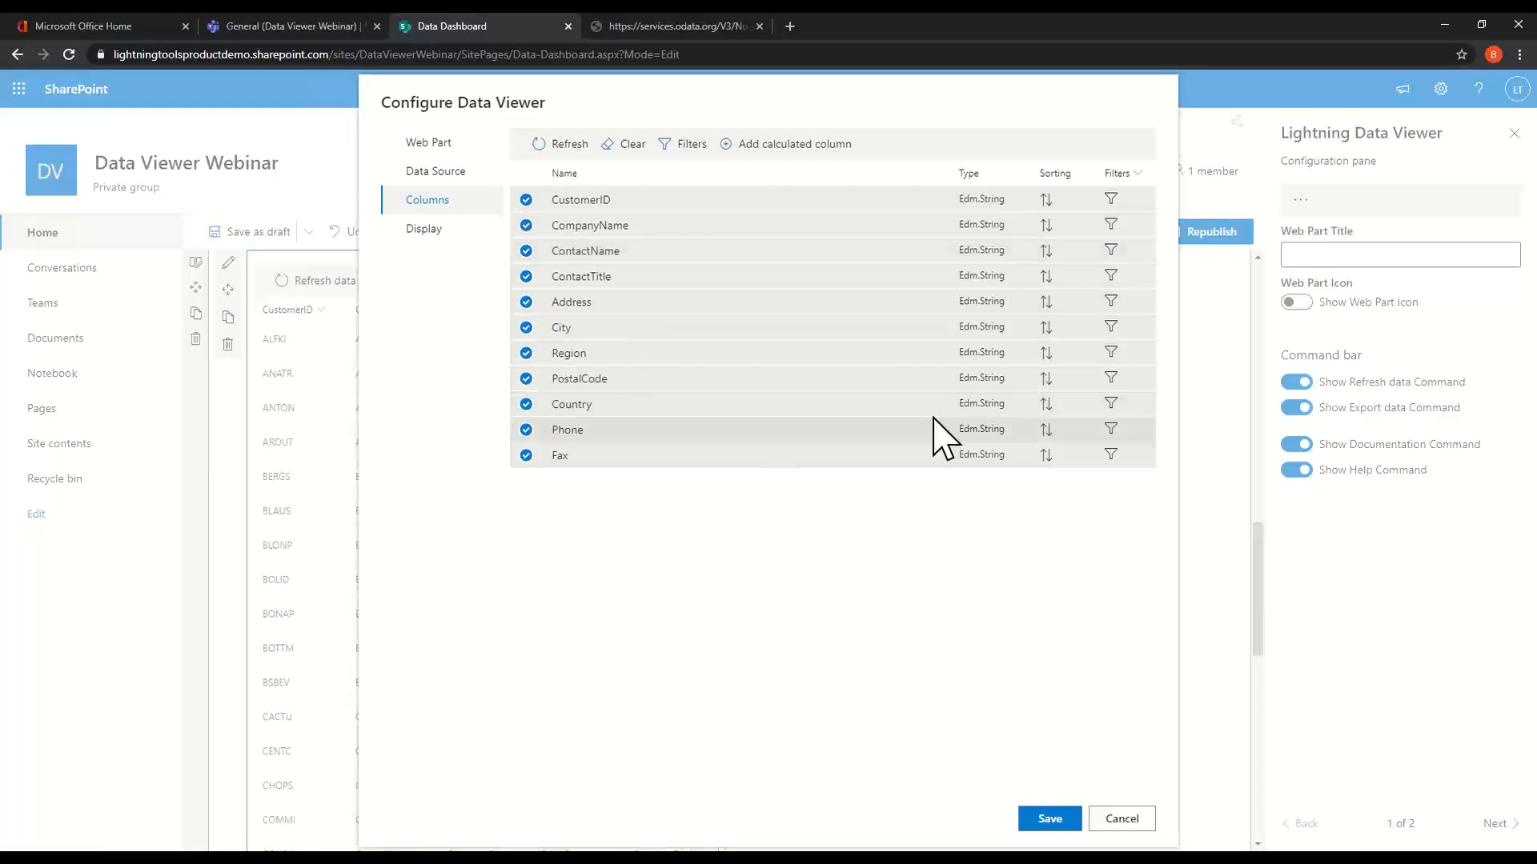
pyautogui.click(1111, 403)
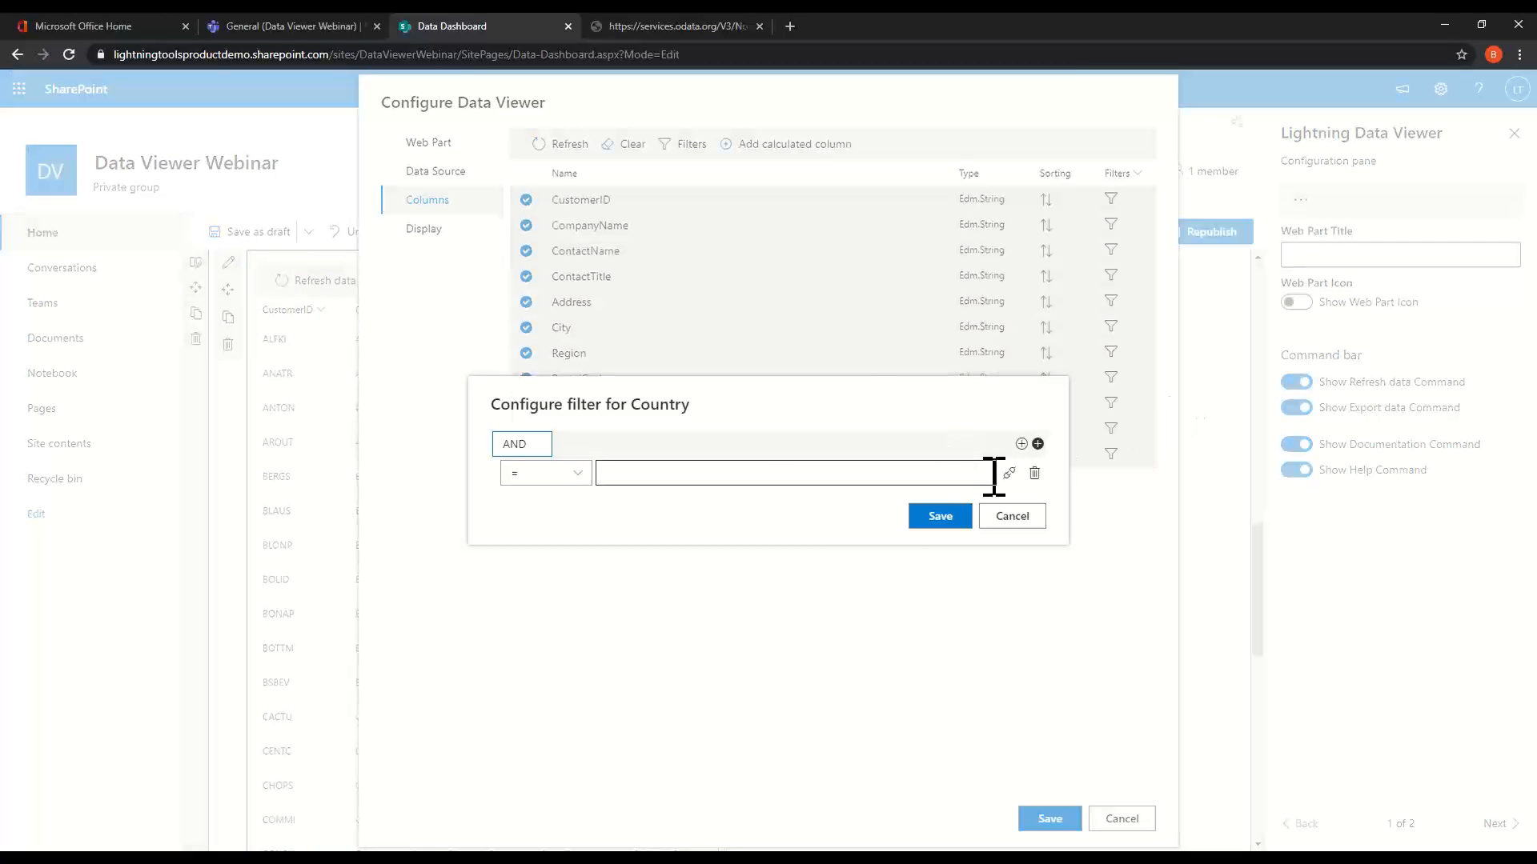
# Connect the Country filter's value to the Filterable Value property of Lightning Filters, and save the Data Viewer configuration.
pyautogui.click(1009, 473)
pyautogui.click(946, 440)
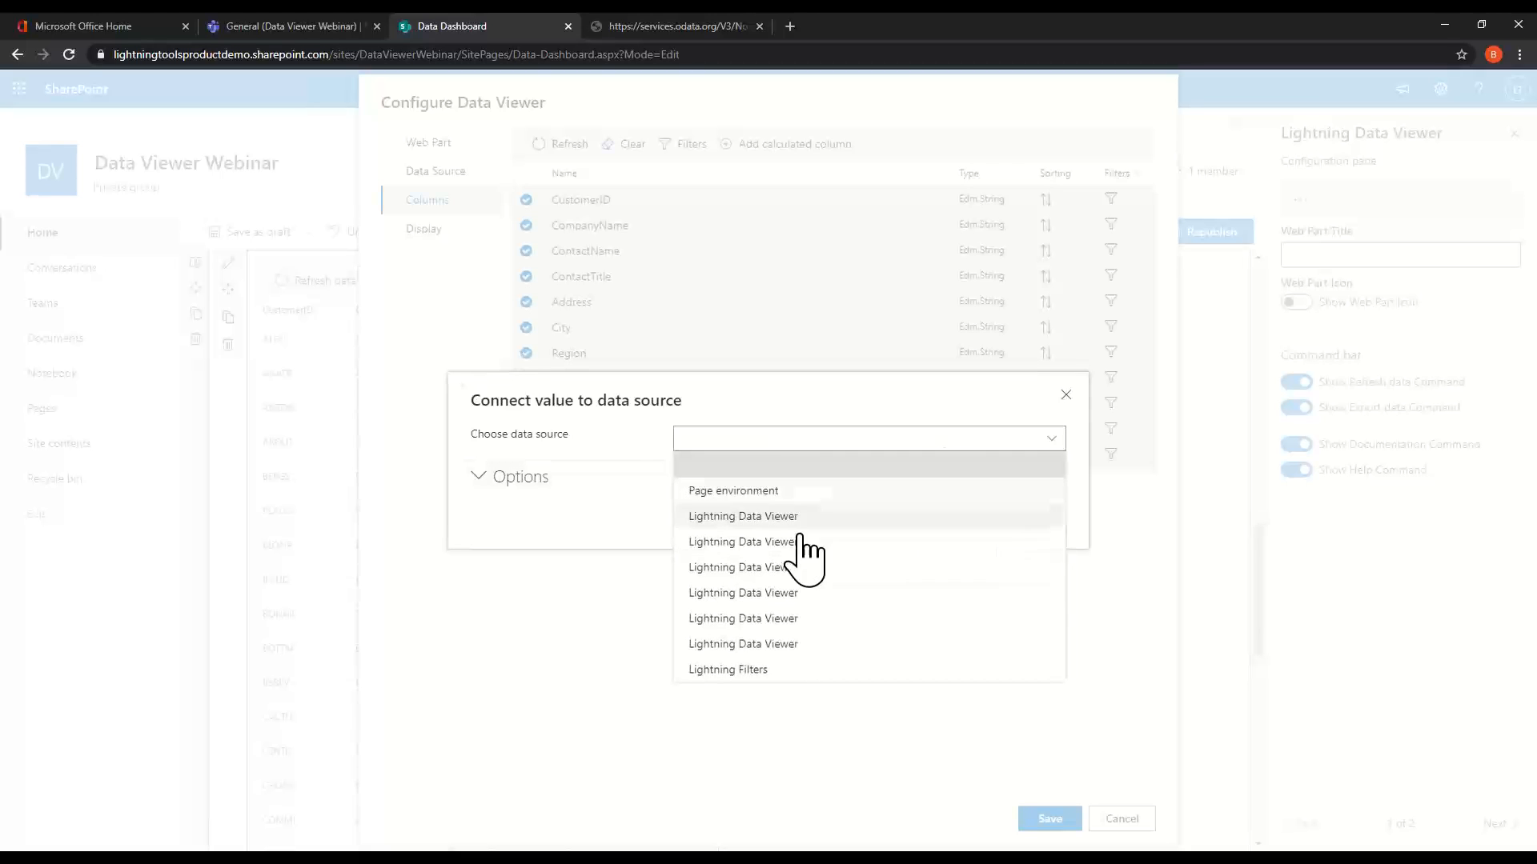
pyautogui.click(780, 671)
pyautogui.click(750, 458)
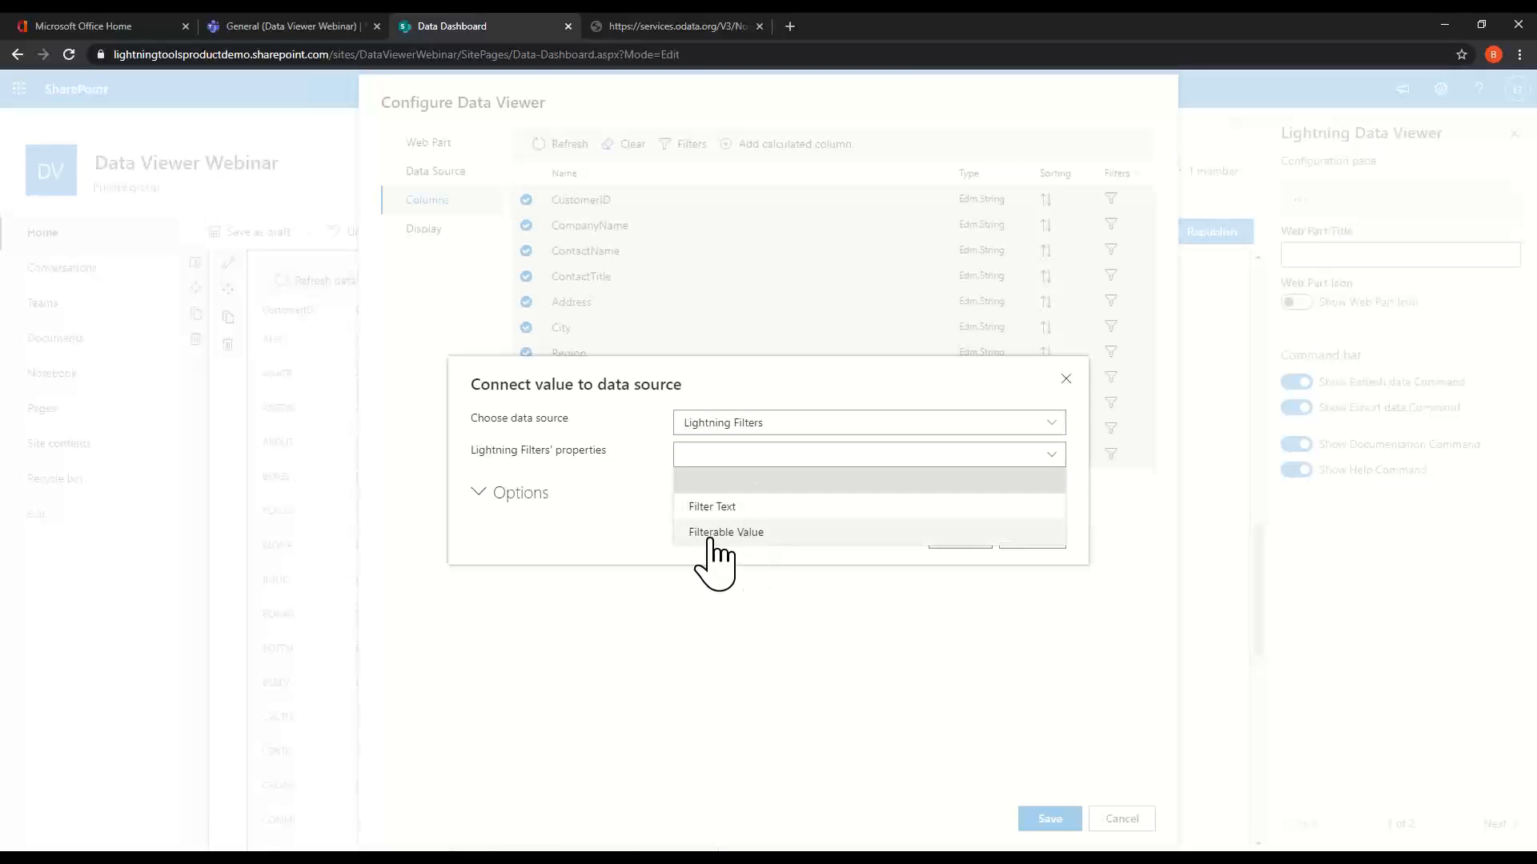
pyautogui.click(771, 536)
pyautogui.click(954, 541)
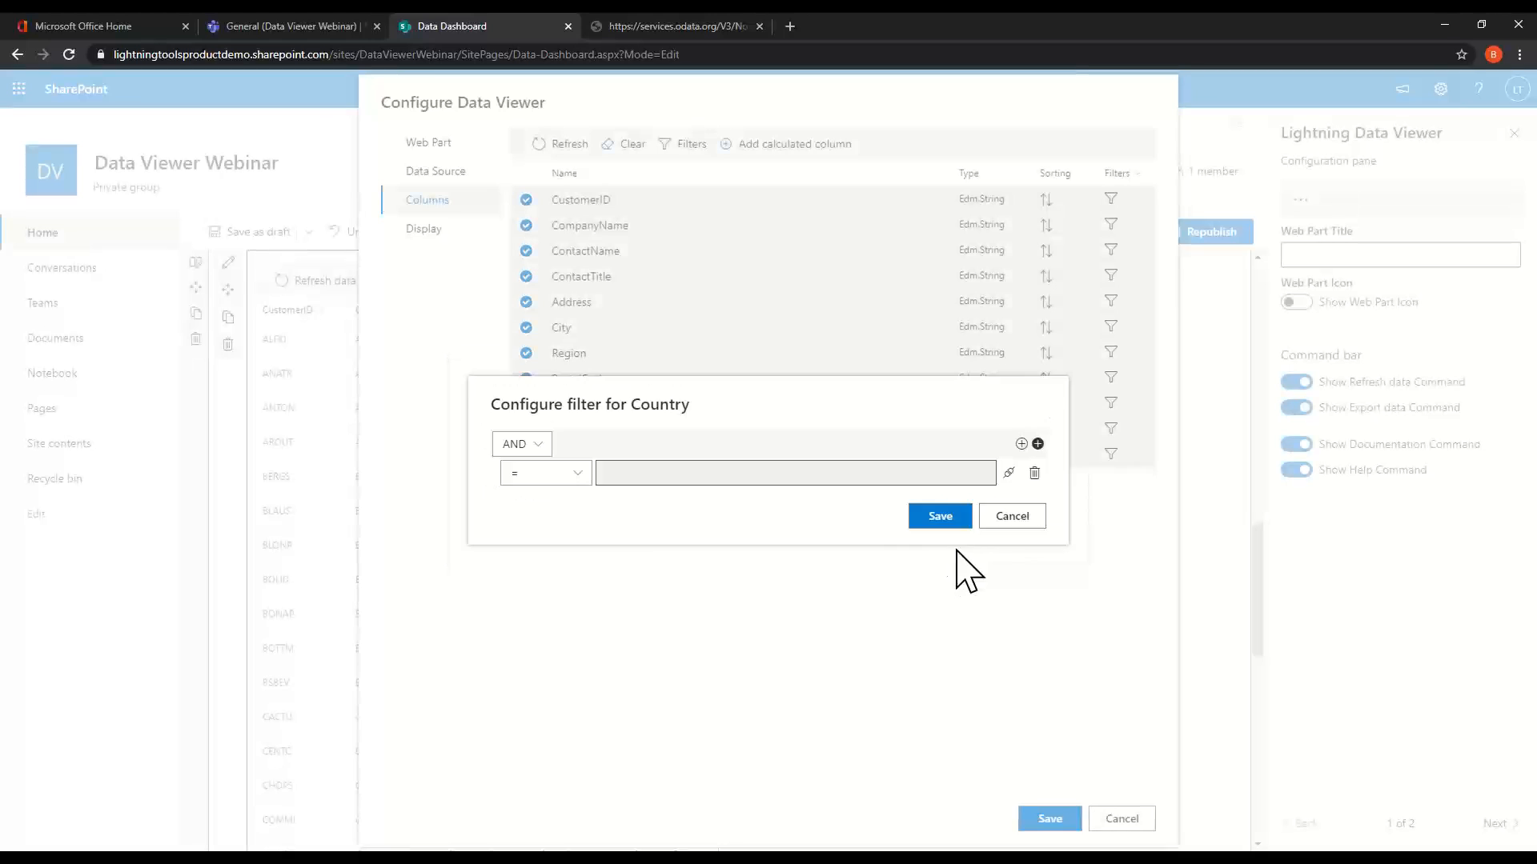
pyautogui.click(941, 517)
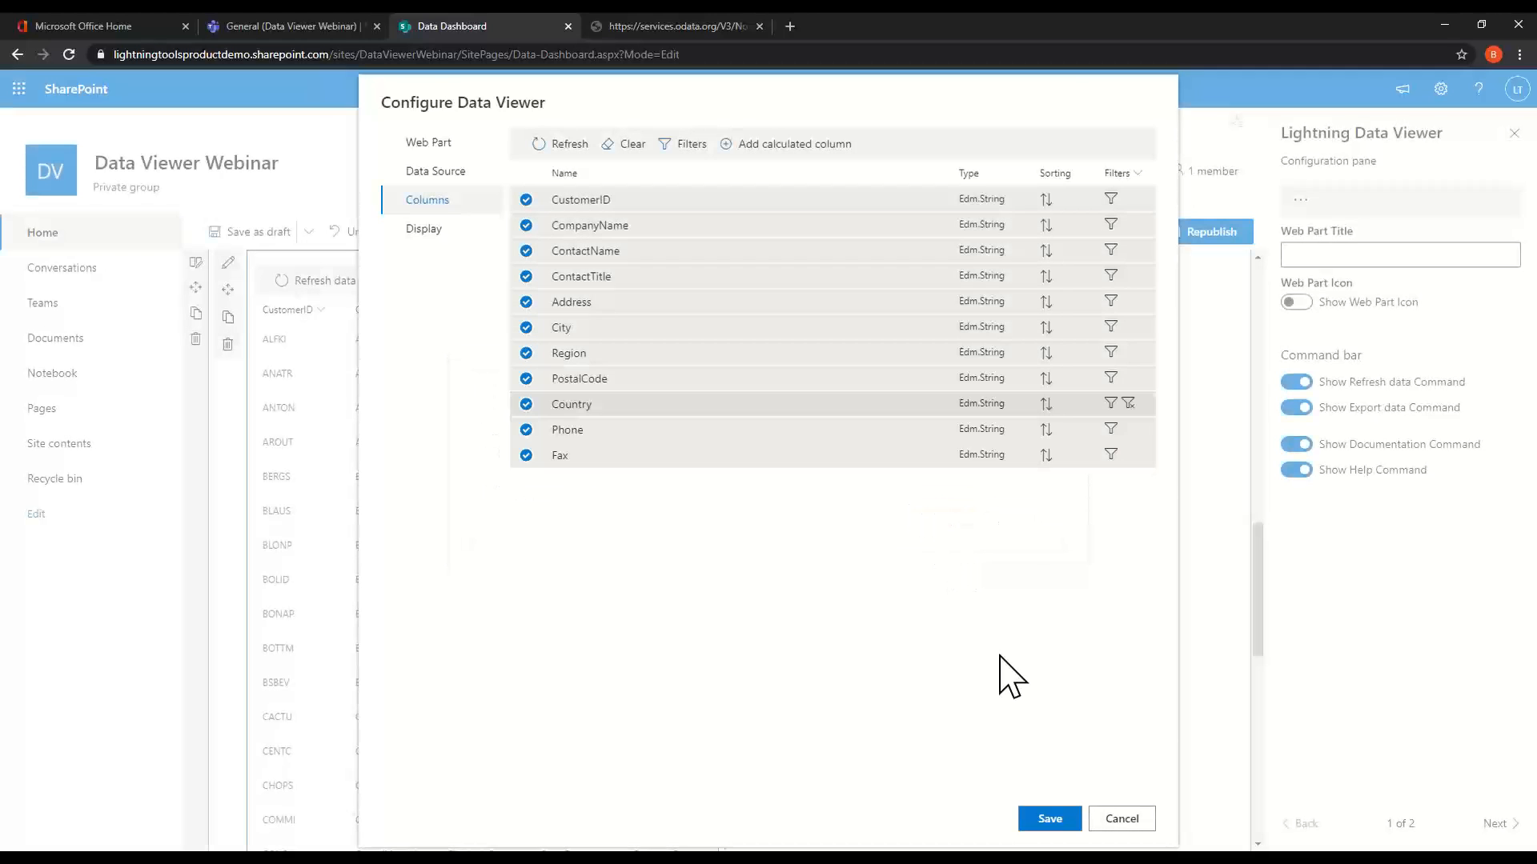
pyautogui.click(1049, 818)
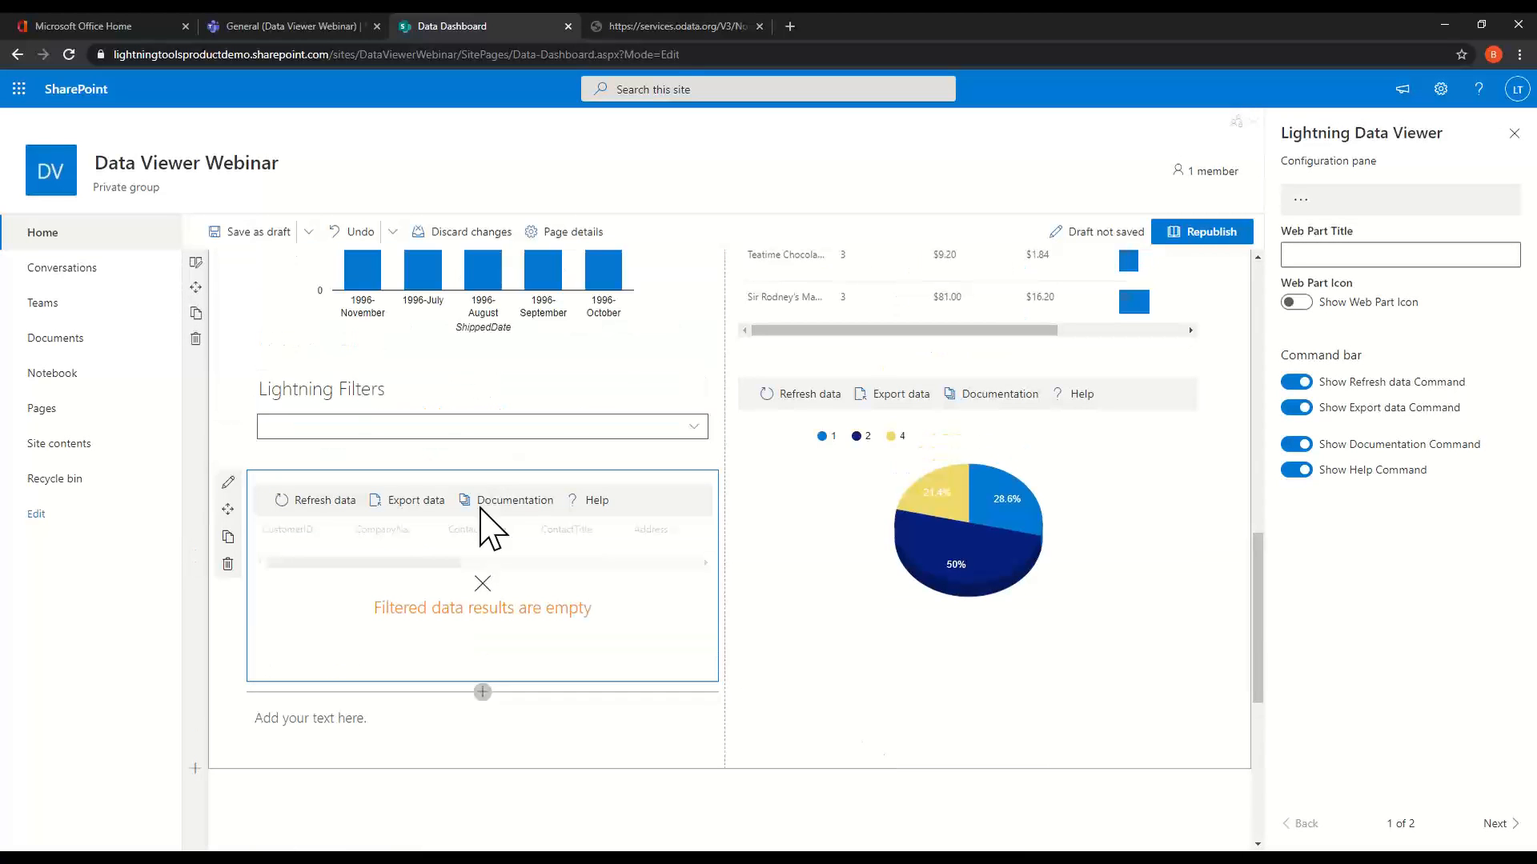
# Test the Lightning Filters choice filter on the customers grid with United Kingdom and Germany.
pyautogui.click(687, 432)
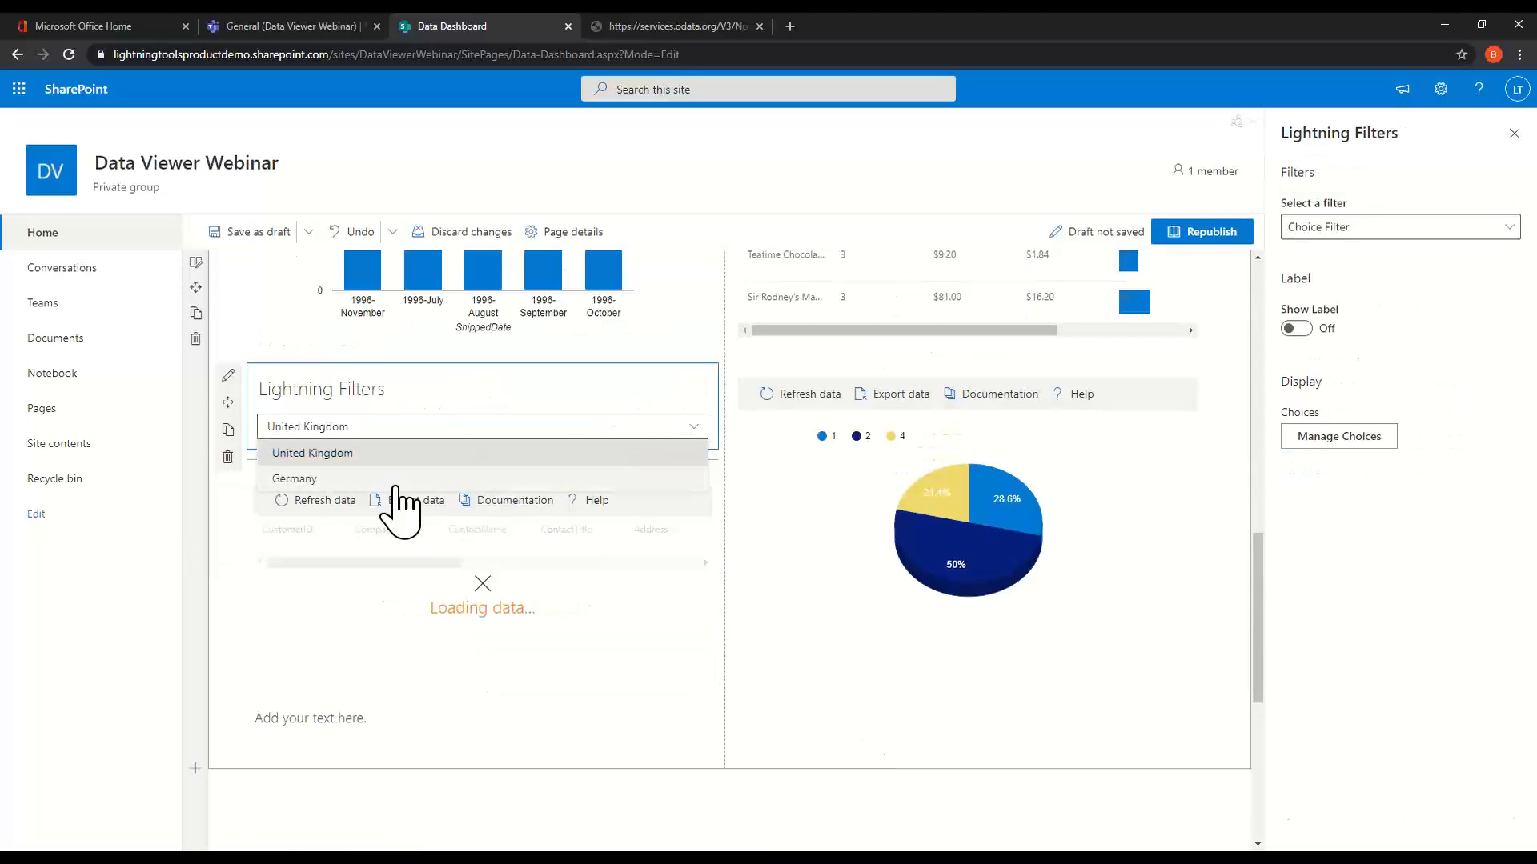
pyautogui.click(344, 479)
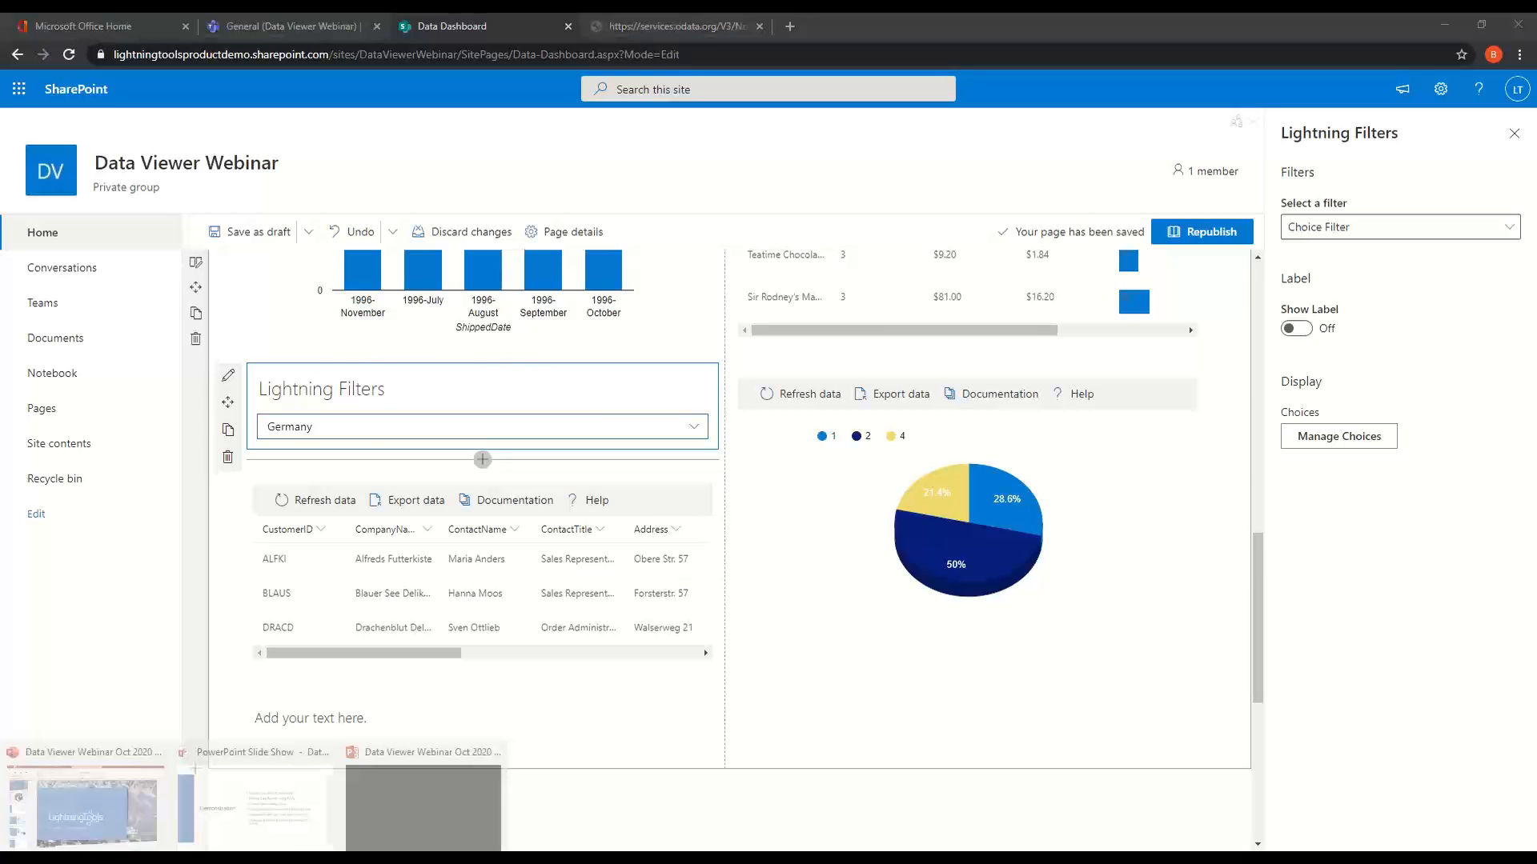
# Switch to the PowerPoint slide show and advance to the Discover More slide.
pyautogui.click(291, 822)
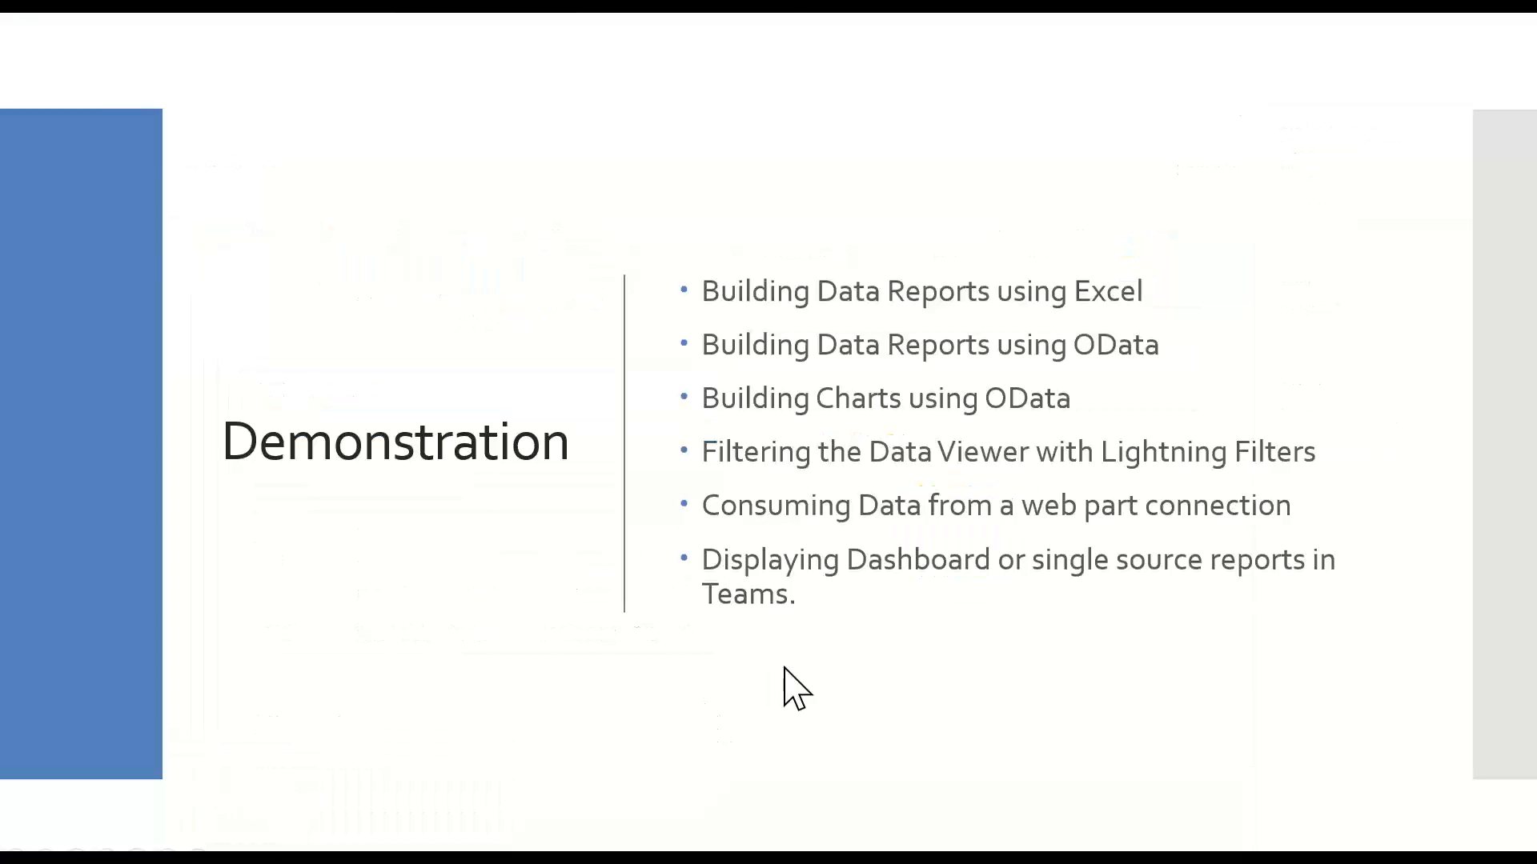
pyautogui.click(1105, 602)
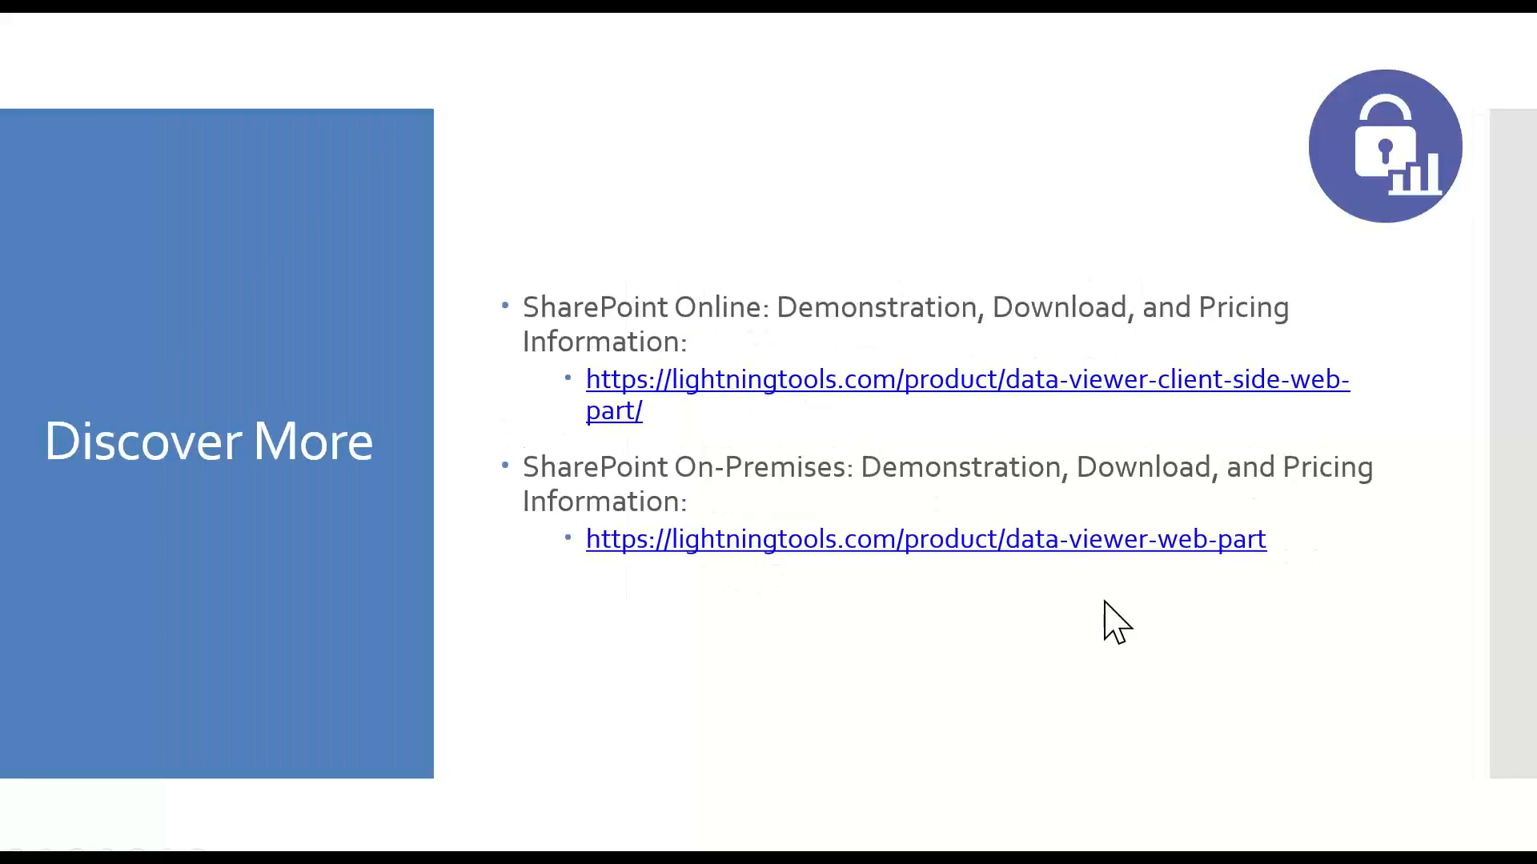
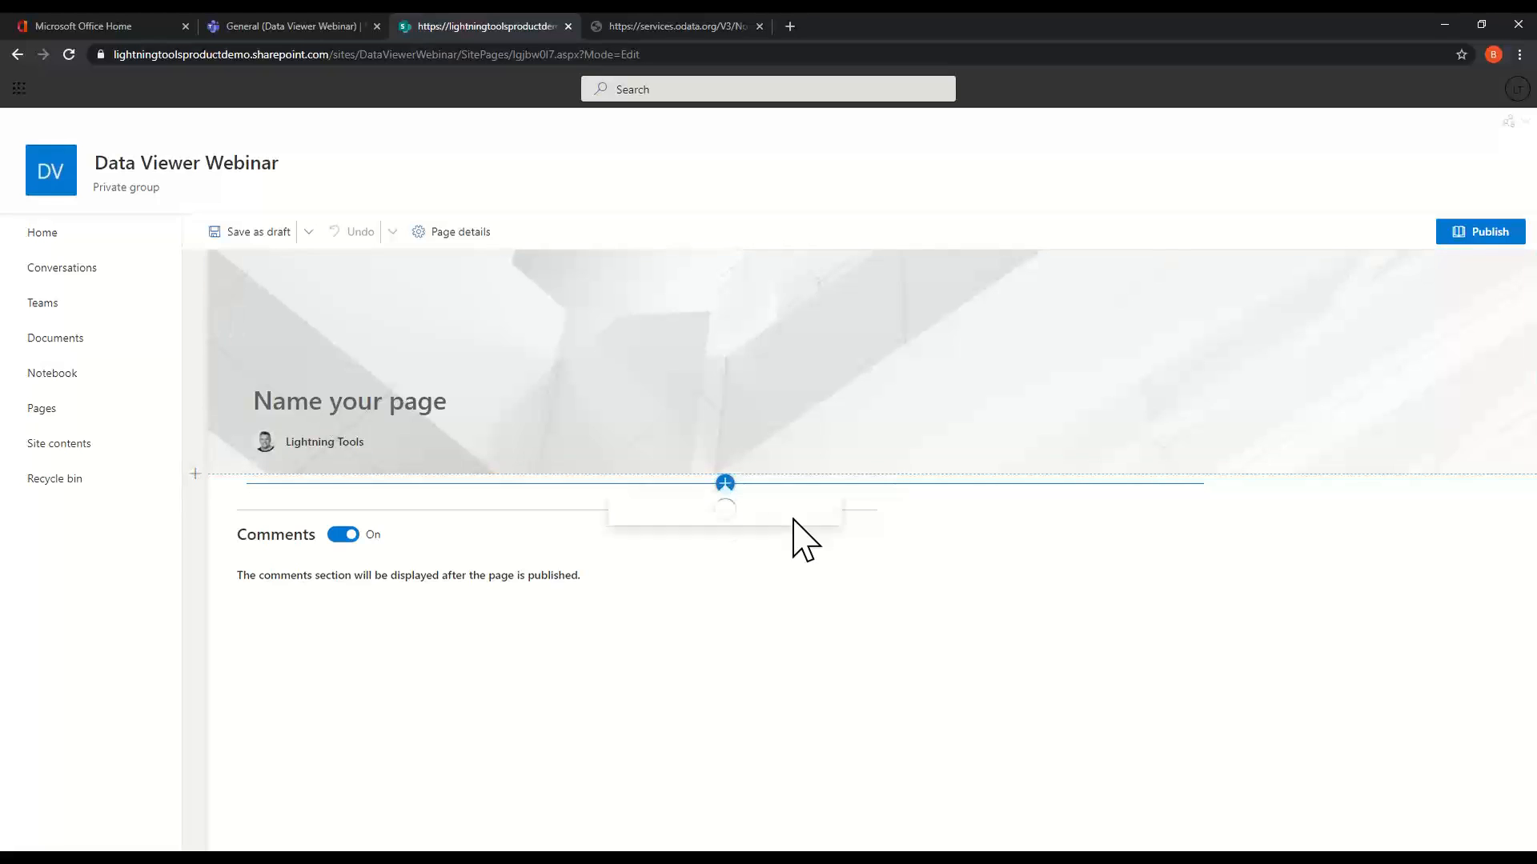
# Add a Lightning Conductor web part to the new SharePoint page and open its quick configuration.
pyautogui.write('light')
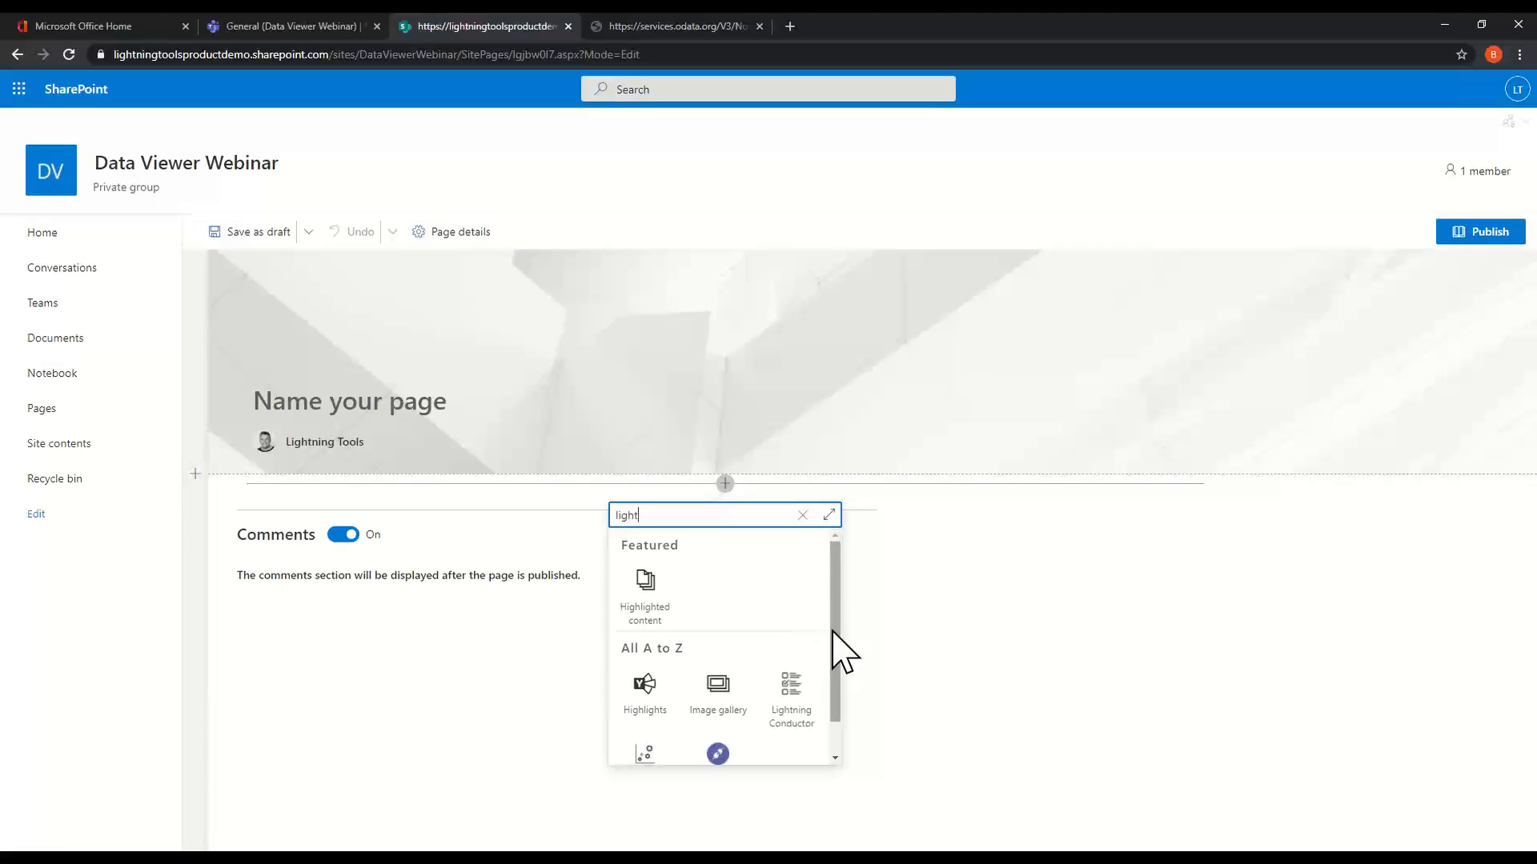
pyautogui.click(795, 690)
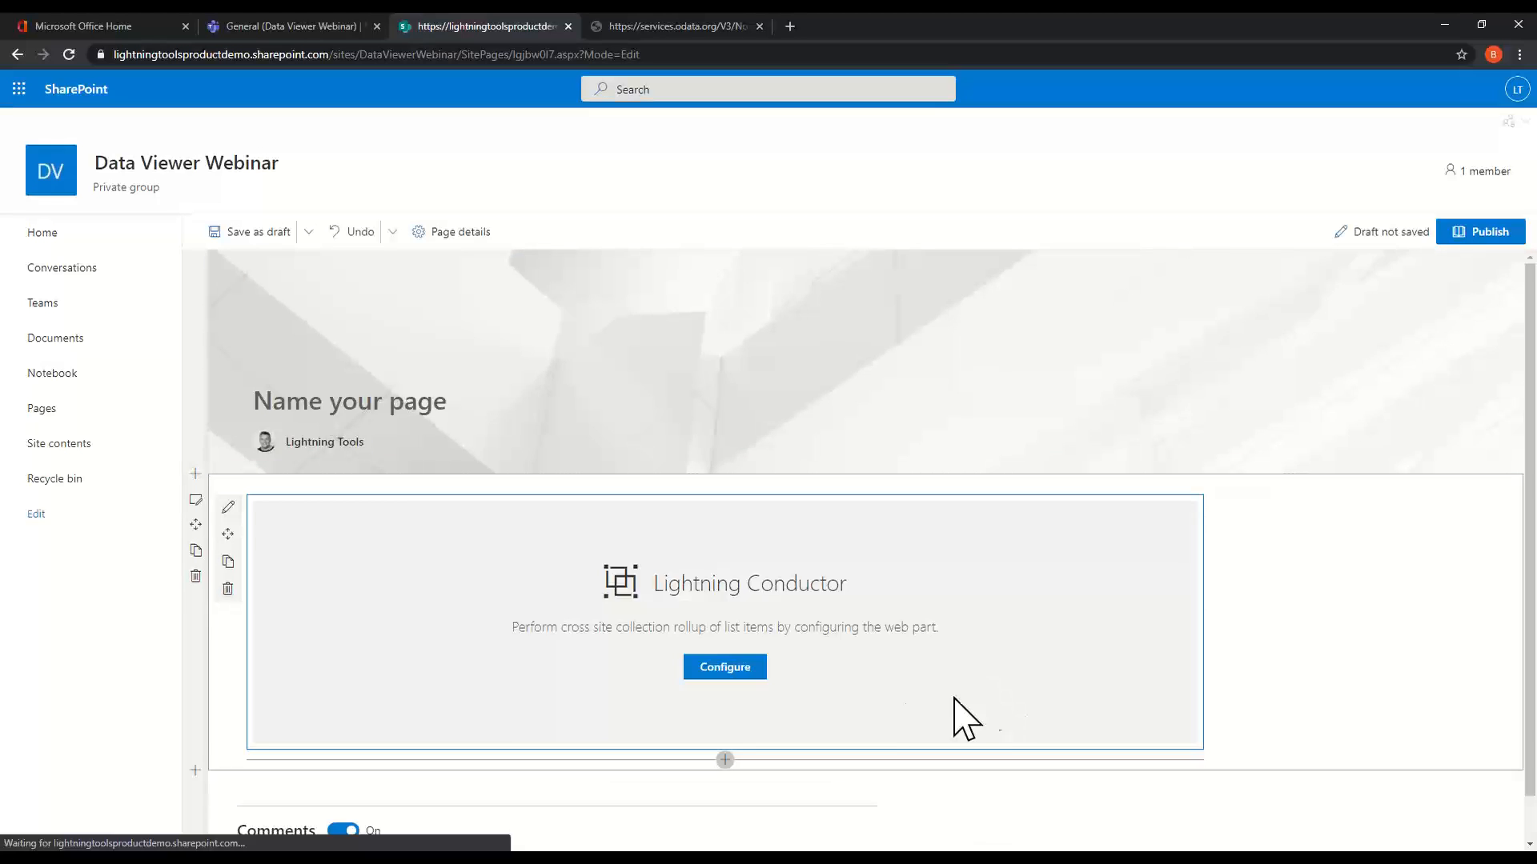
pyautogui.click(736, 670)
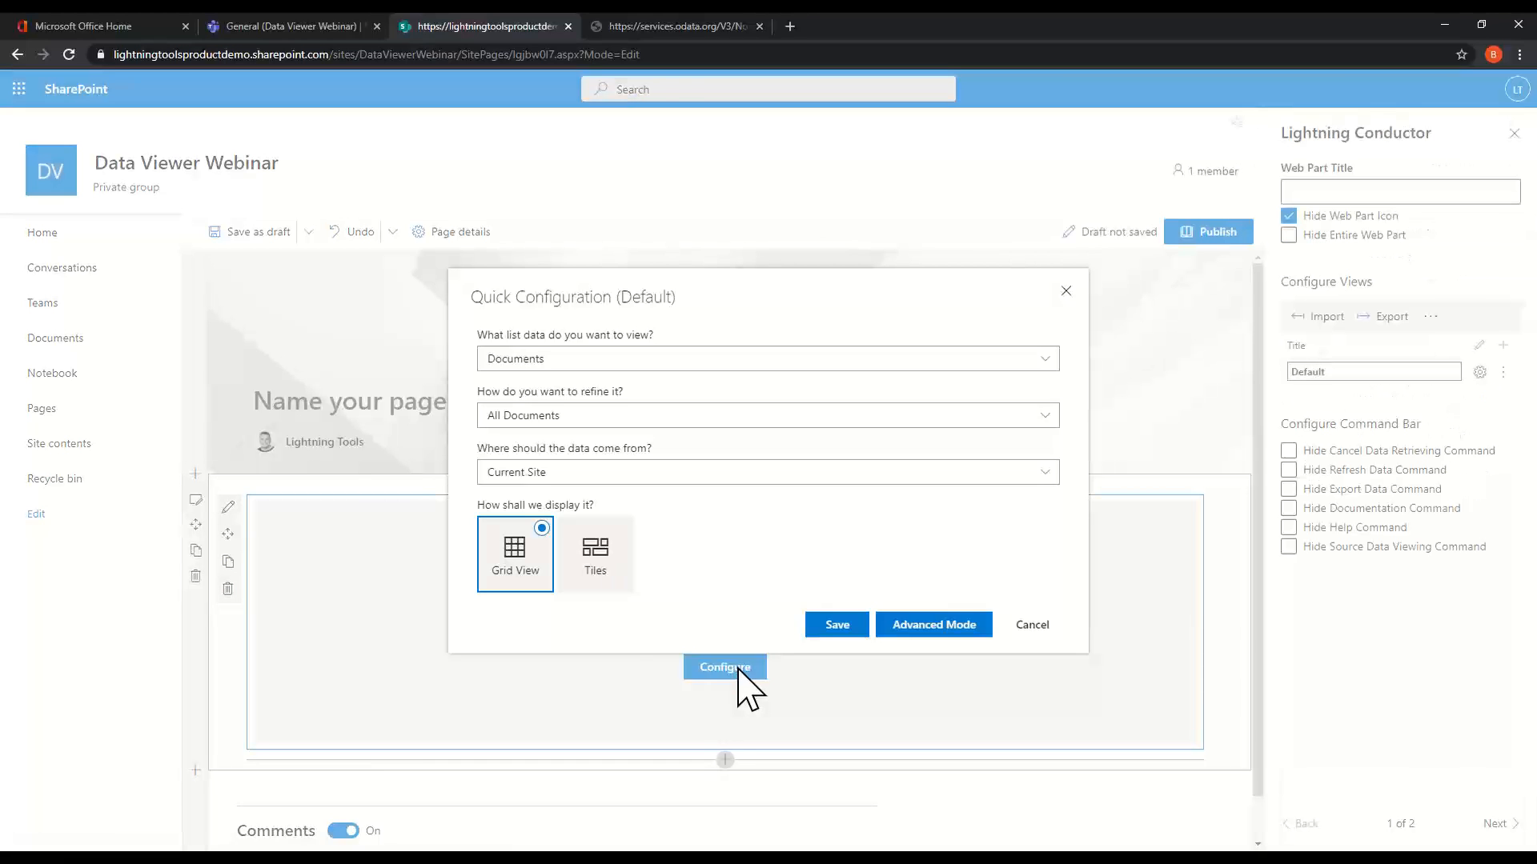
# Configure the Lightning Conductor to show All Tasks from the Current Tenant in Grid View, and save it.
pyautogui.click(569, 364)
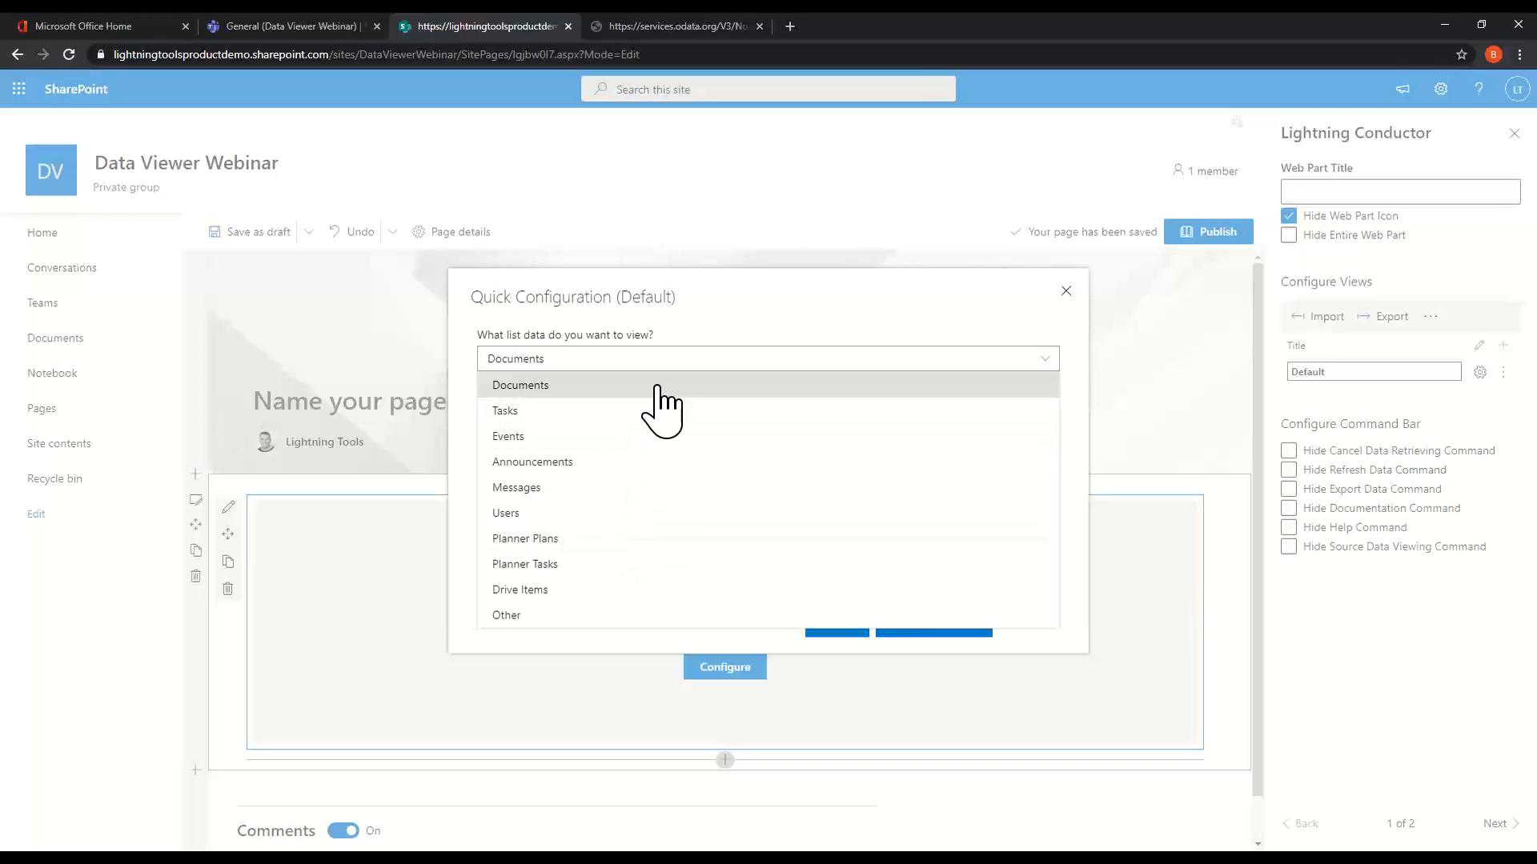
pyautogui.click(601, 411)
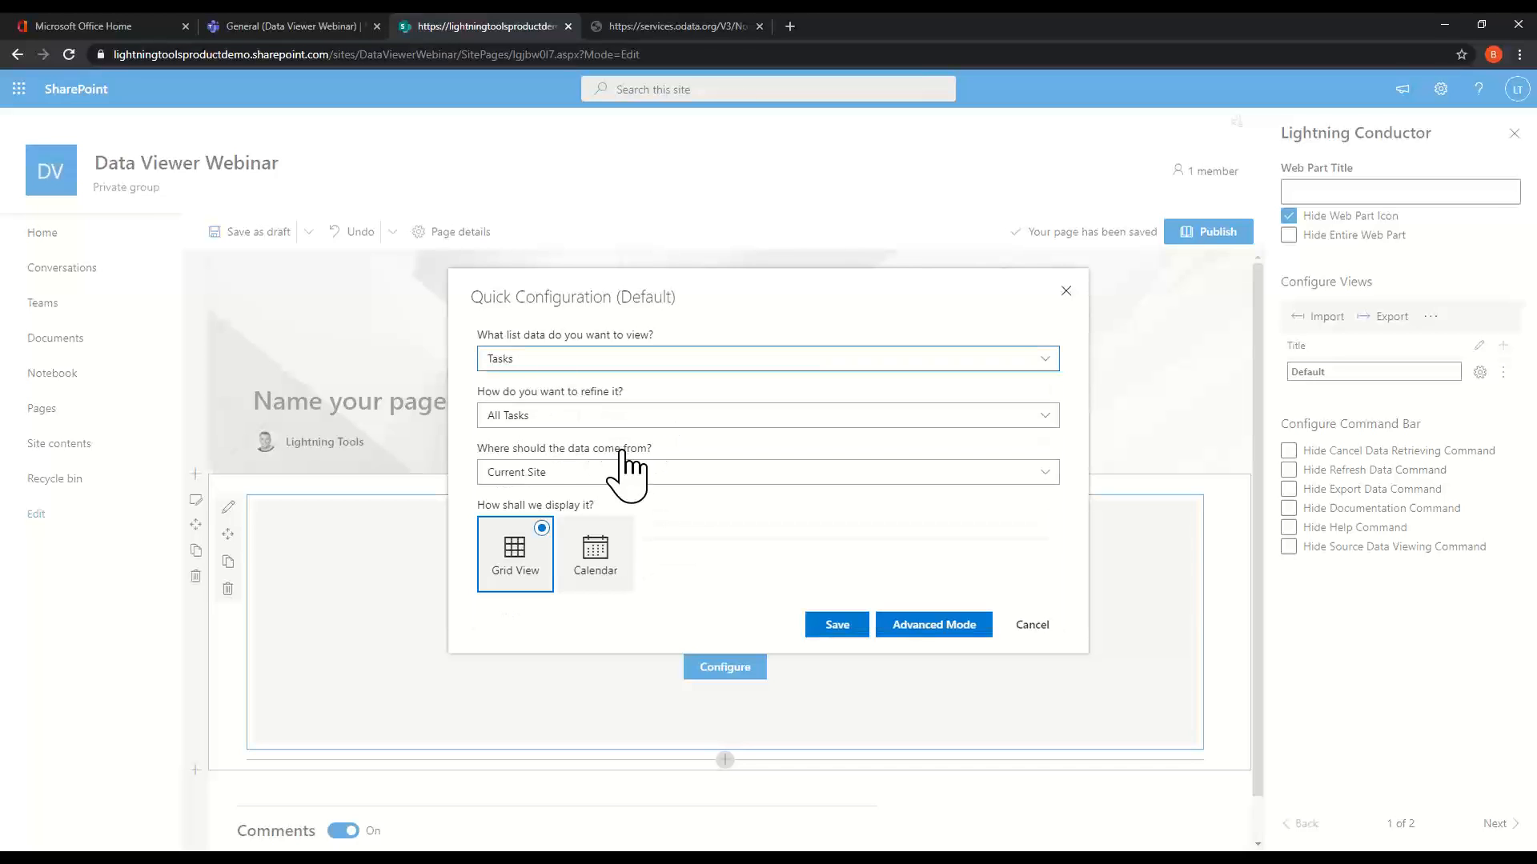
pyautogui.click(559, 417)
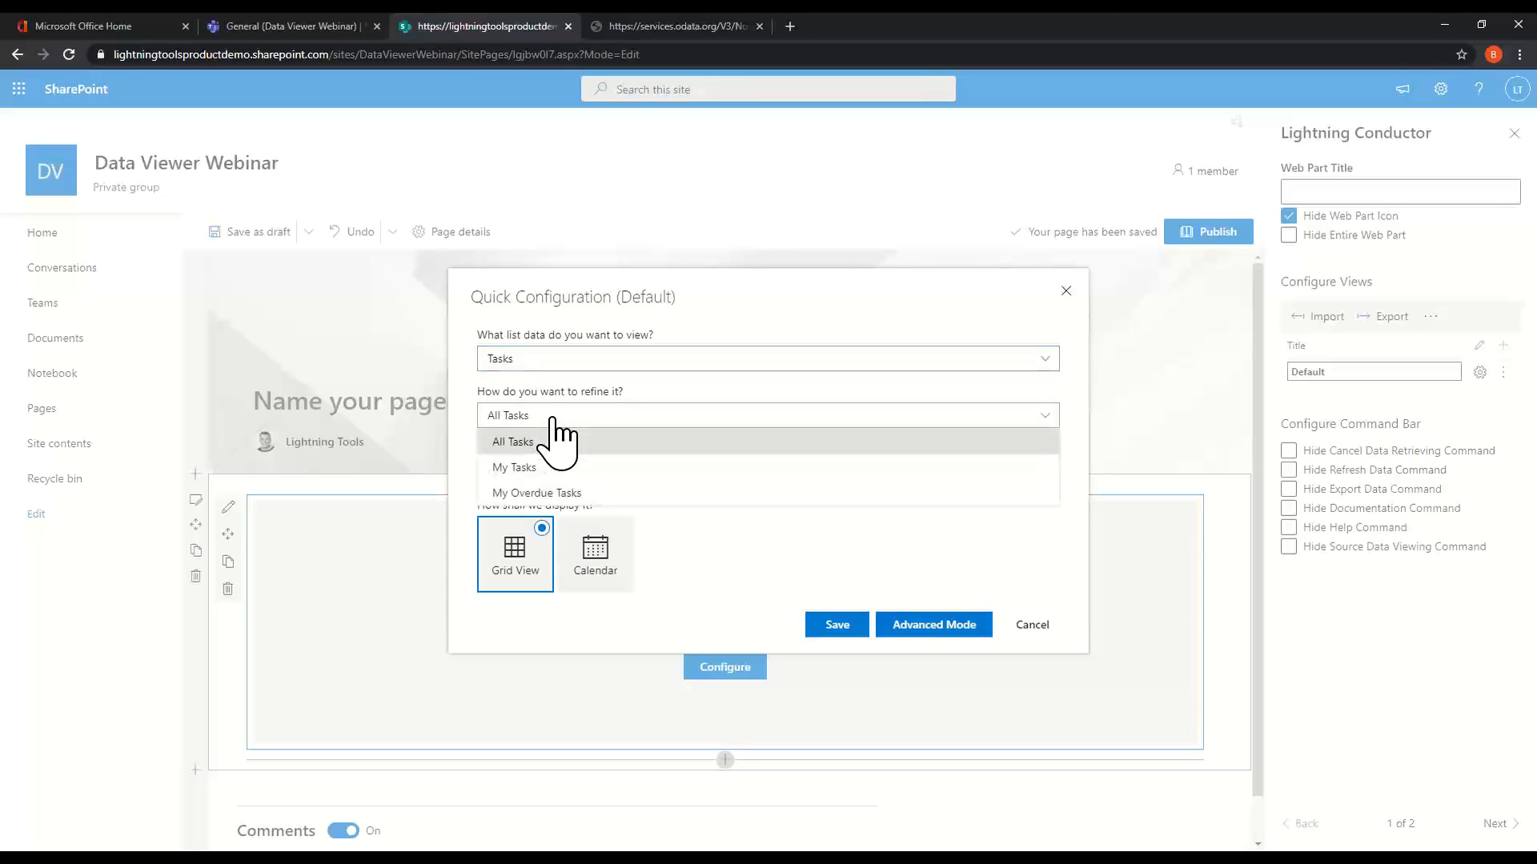
pyautogui.click(553, 440)
pyautogui.click(631, 473)
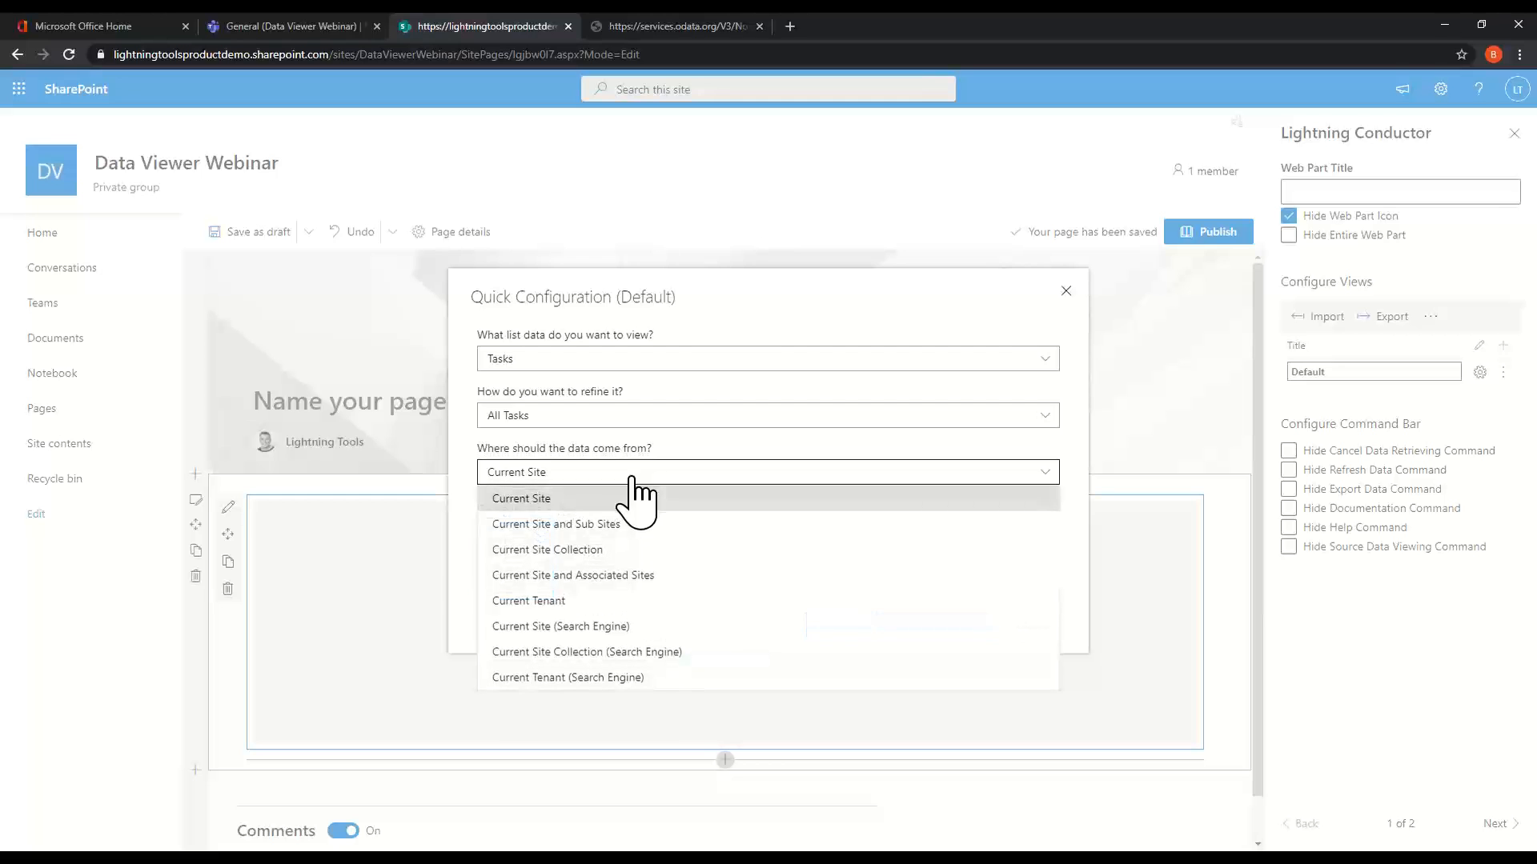
pyautogui.click(600, 602)
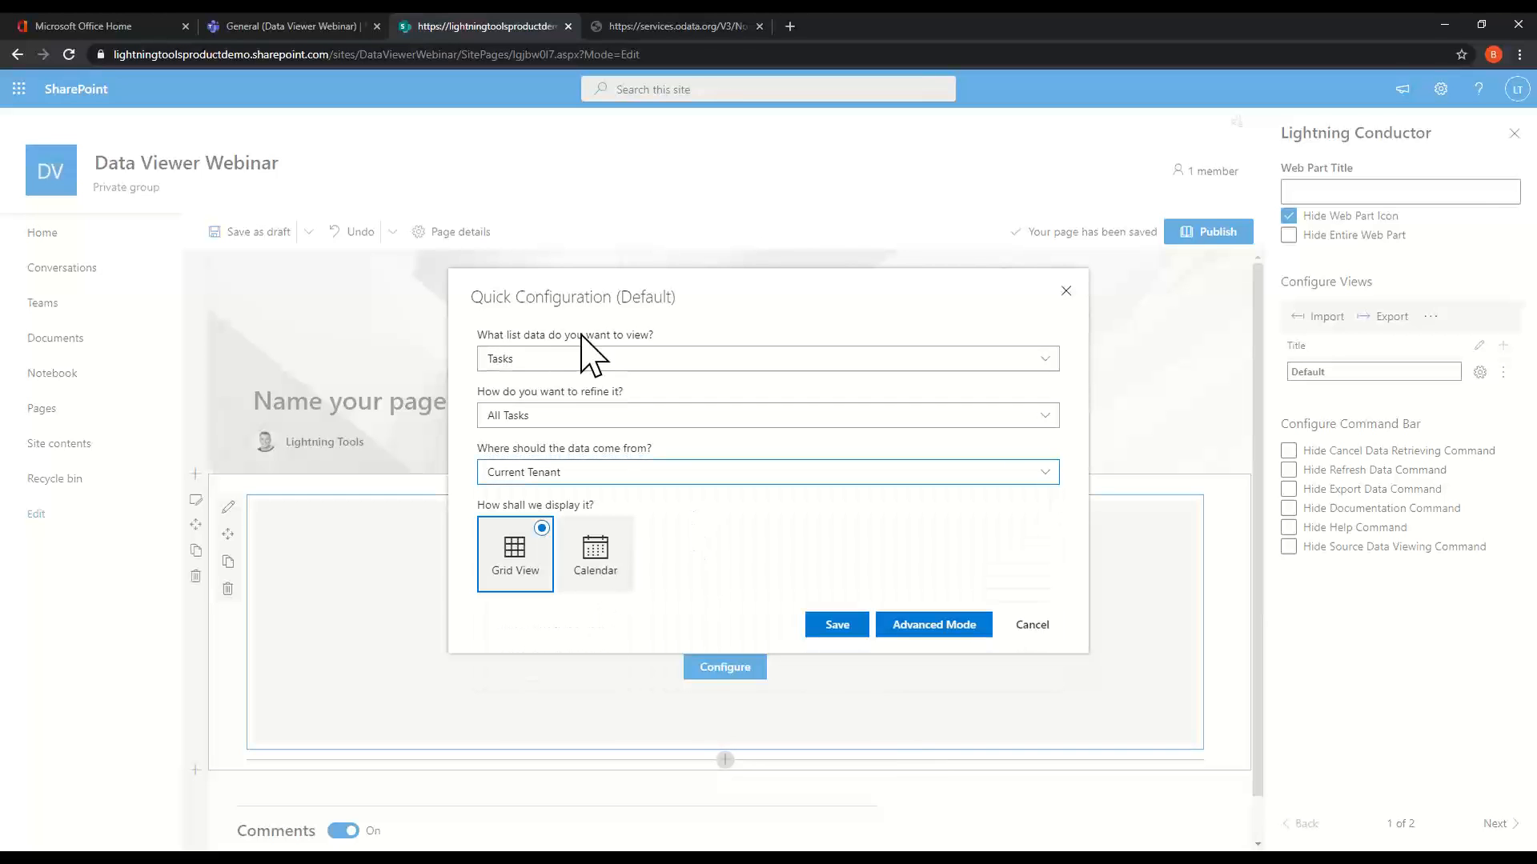
pyautogui.click(834, 629)
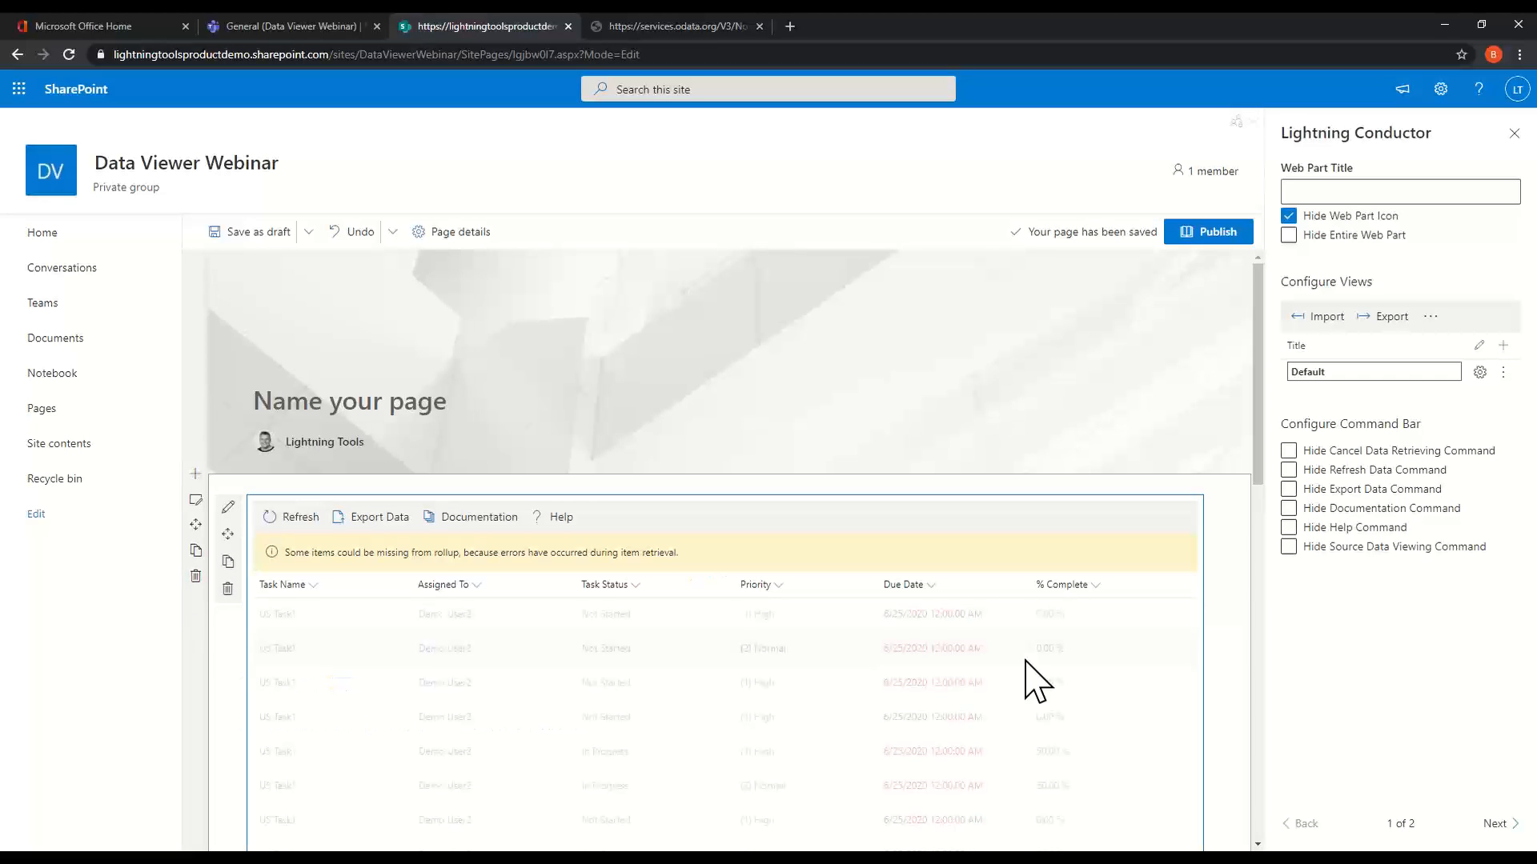
# Add a Lightning Data Viewer web part below the tasks grid and open its configuration.
pyautogui.scroll(-5, 1184, 617)
pyautogui.scroll(-5, 957, 480)
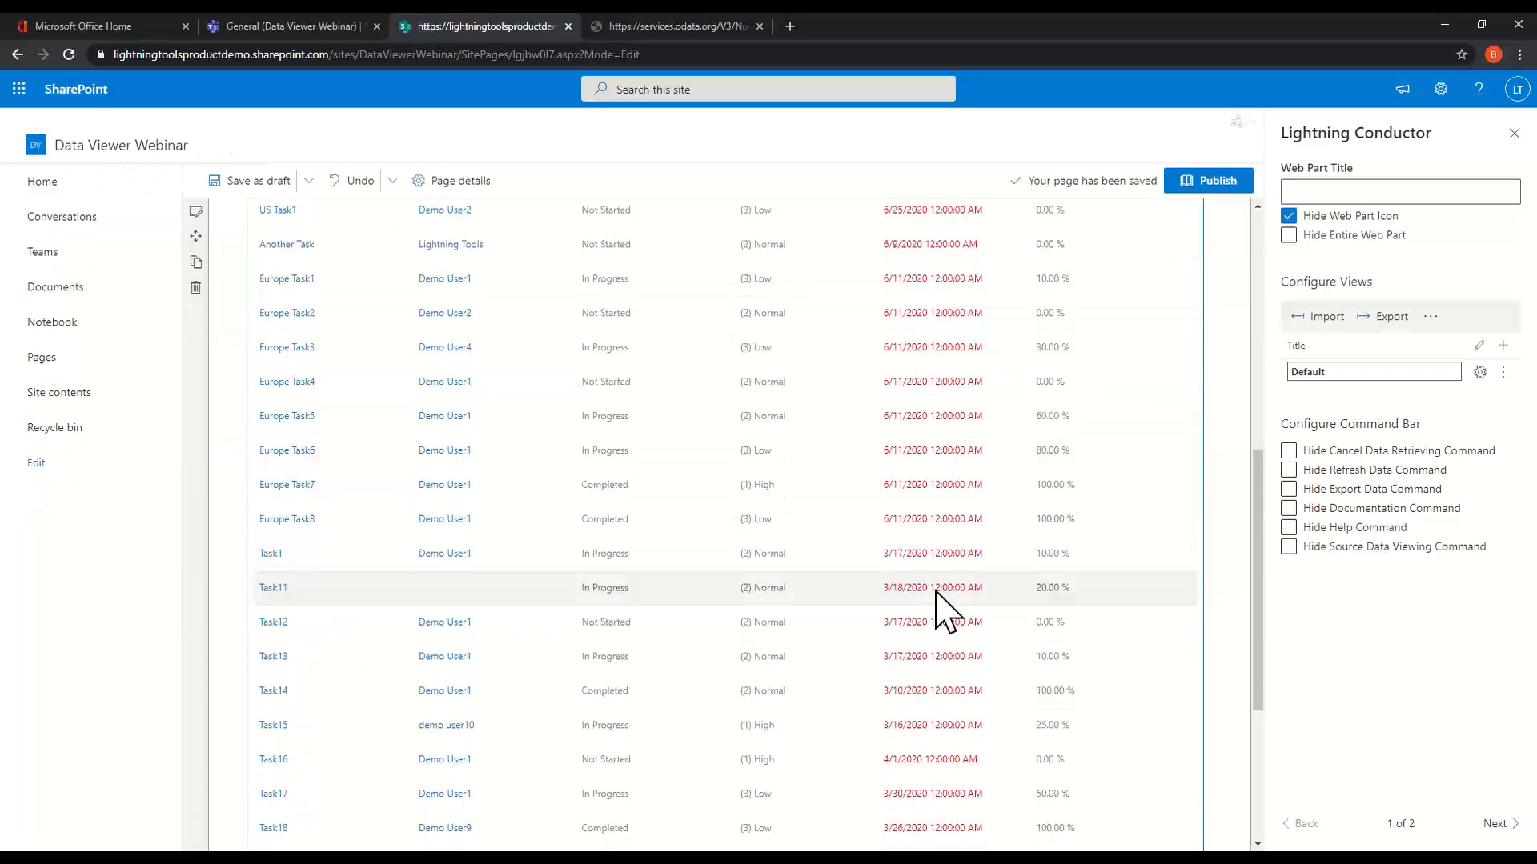
pyautogui.click(726, 717)
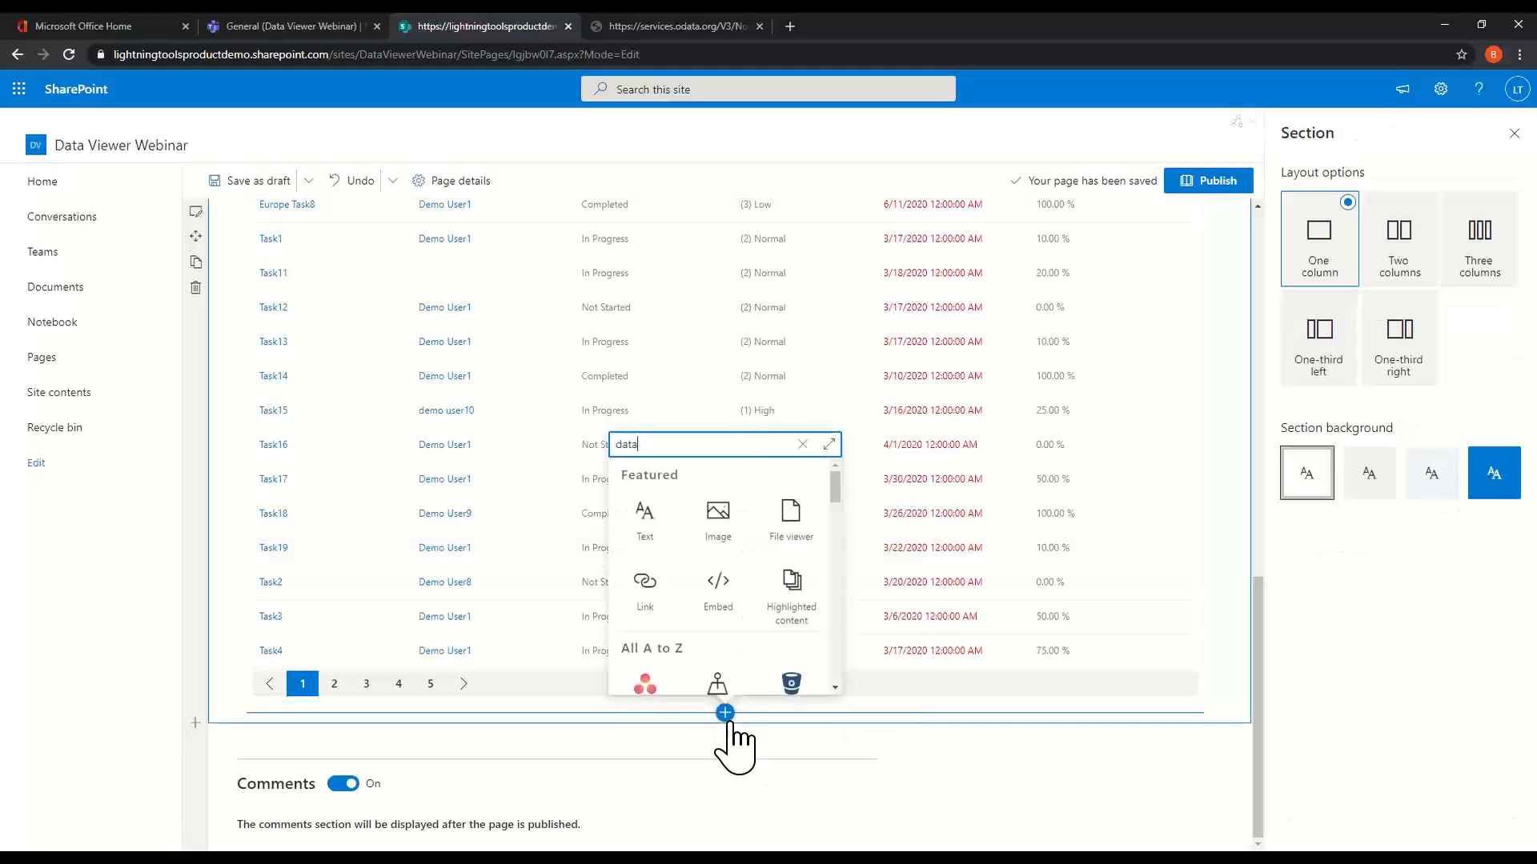
pyautogui.click(711, 538)
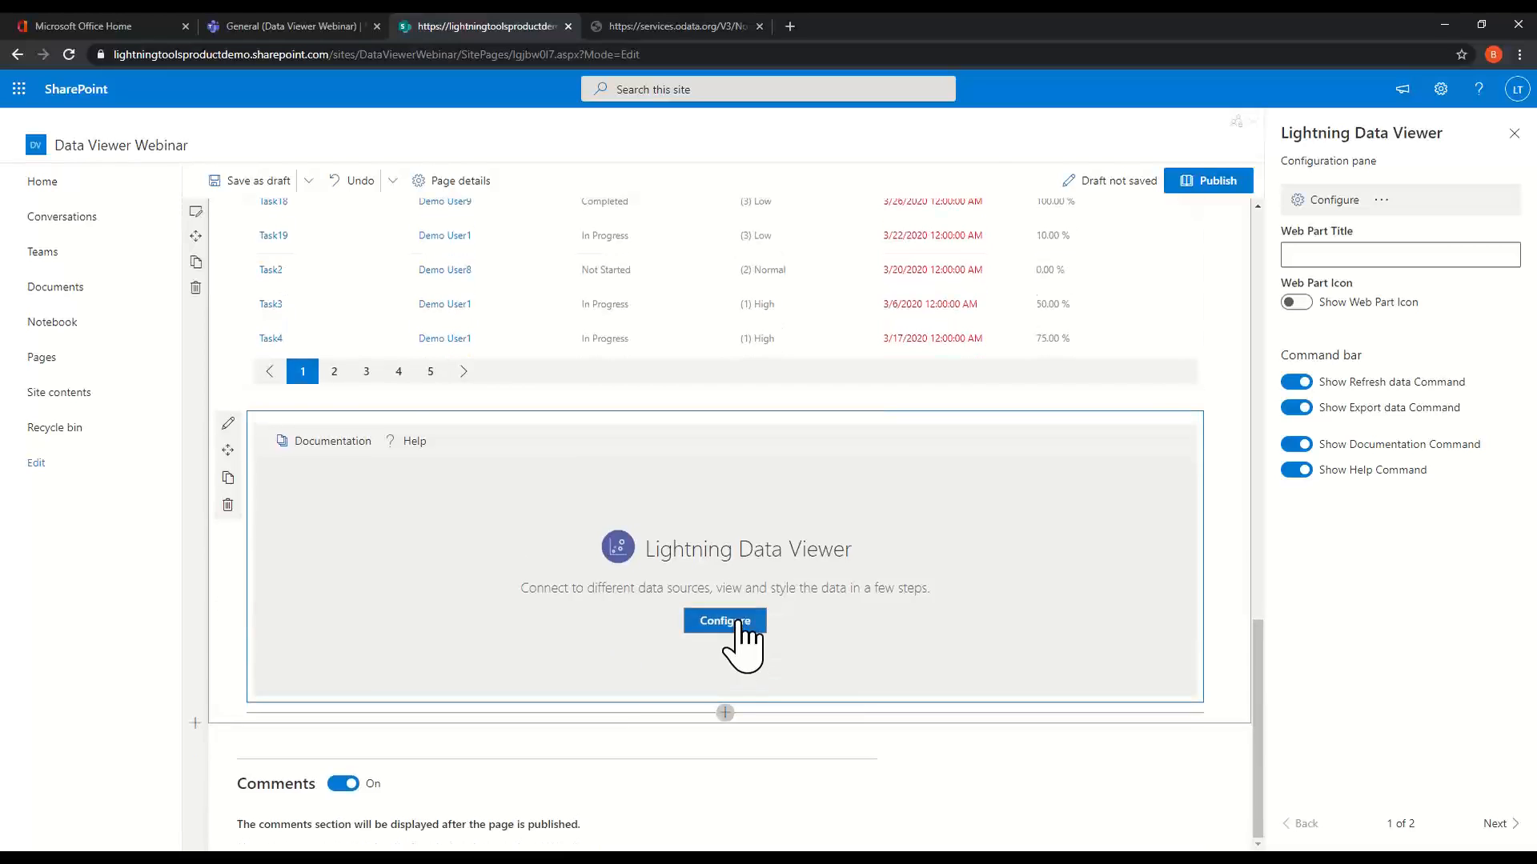
pyautogui.click(724, 621)
# Set the data source provider to Current Page Data Source and the display provider to Charts view.
pyautogui.click(810, 152)
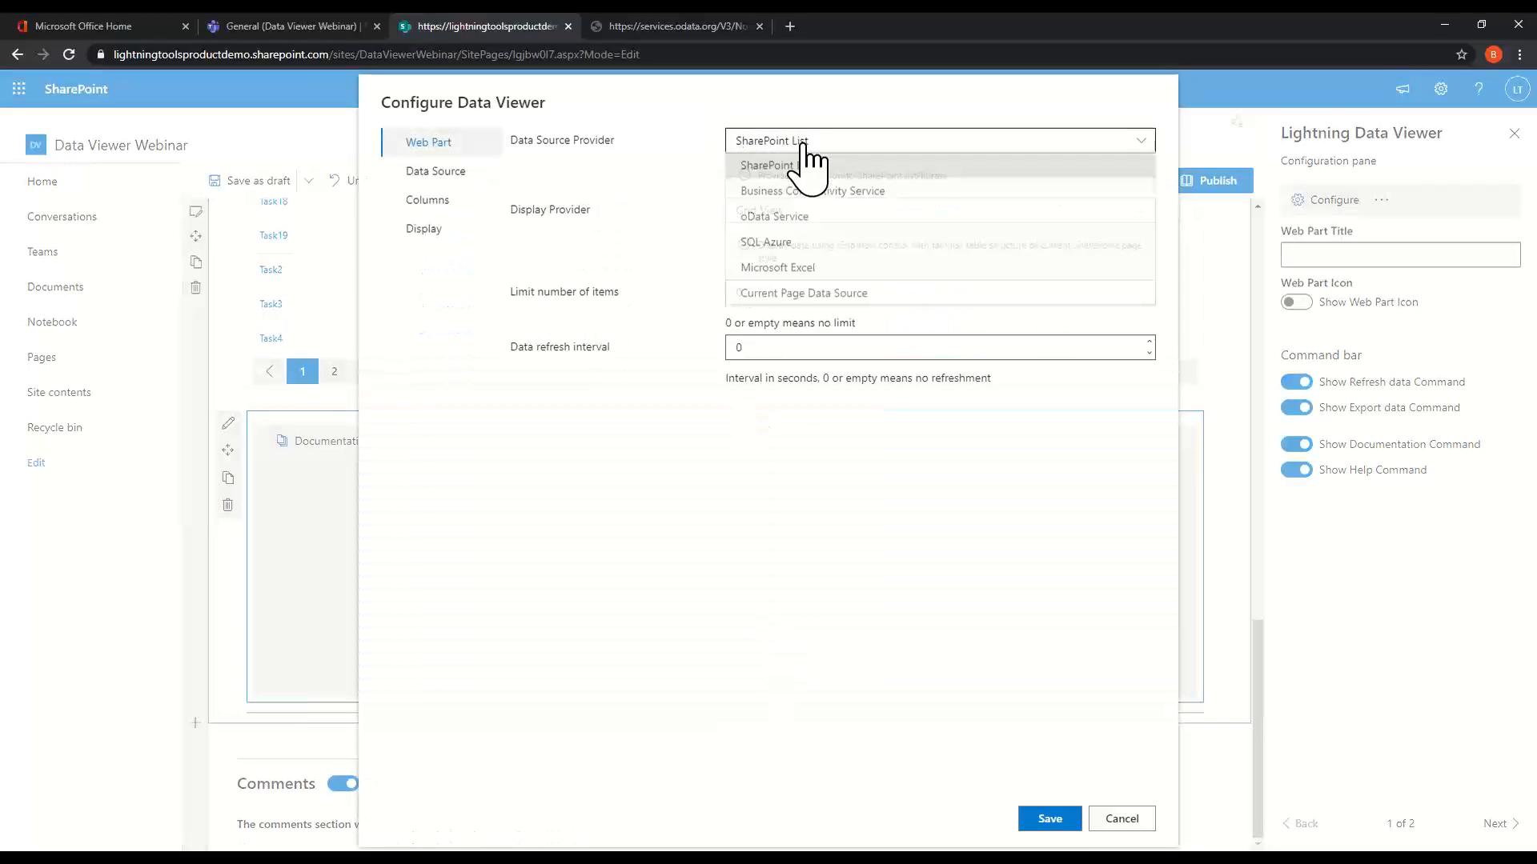
pyautogui.click(826, 301)
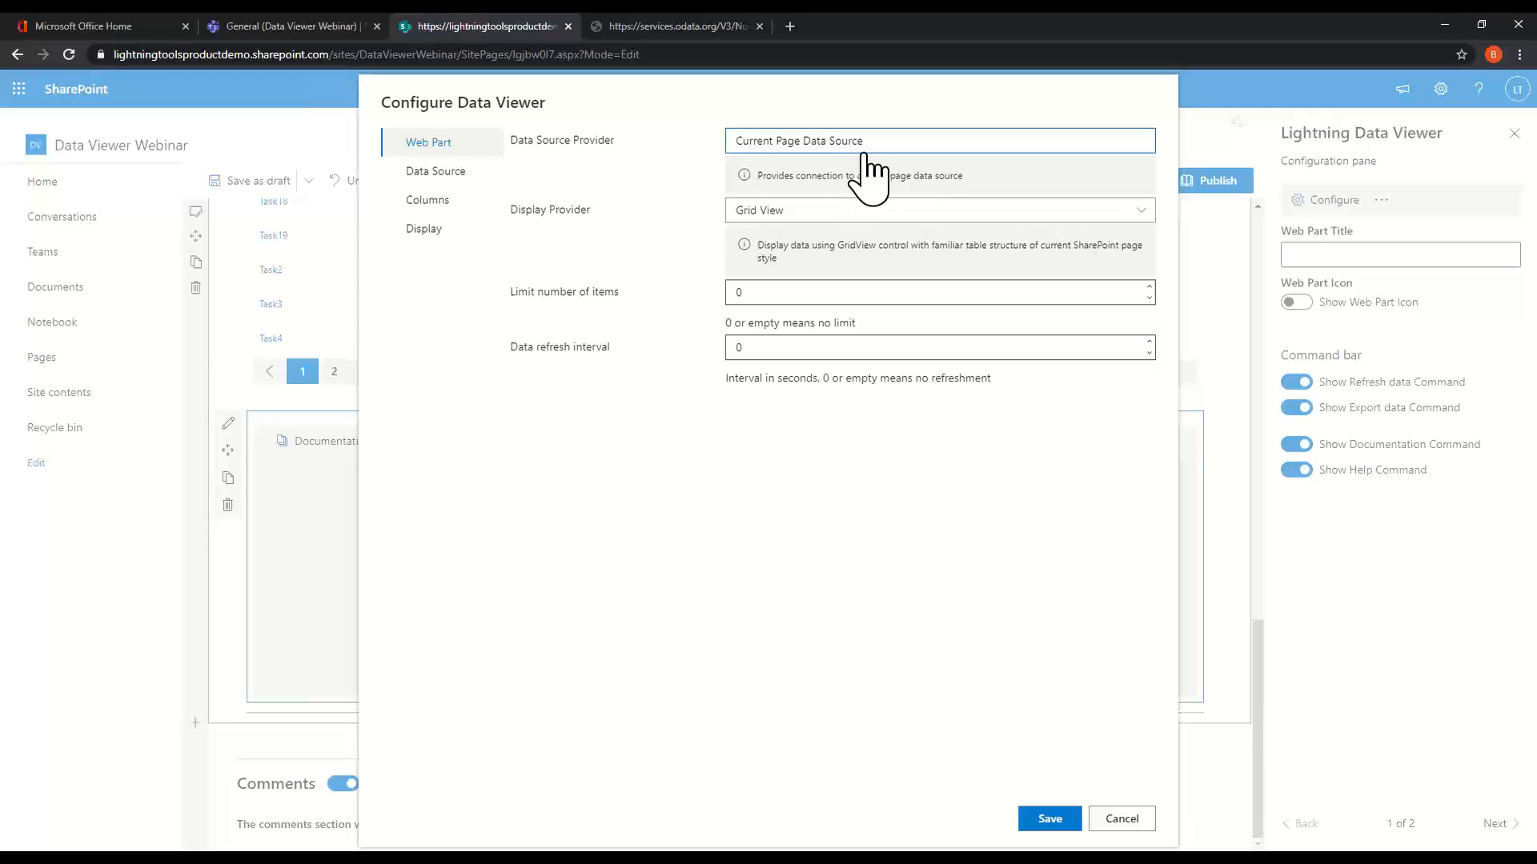
pyautogui.click(875, 213)
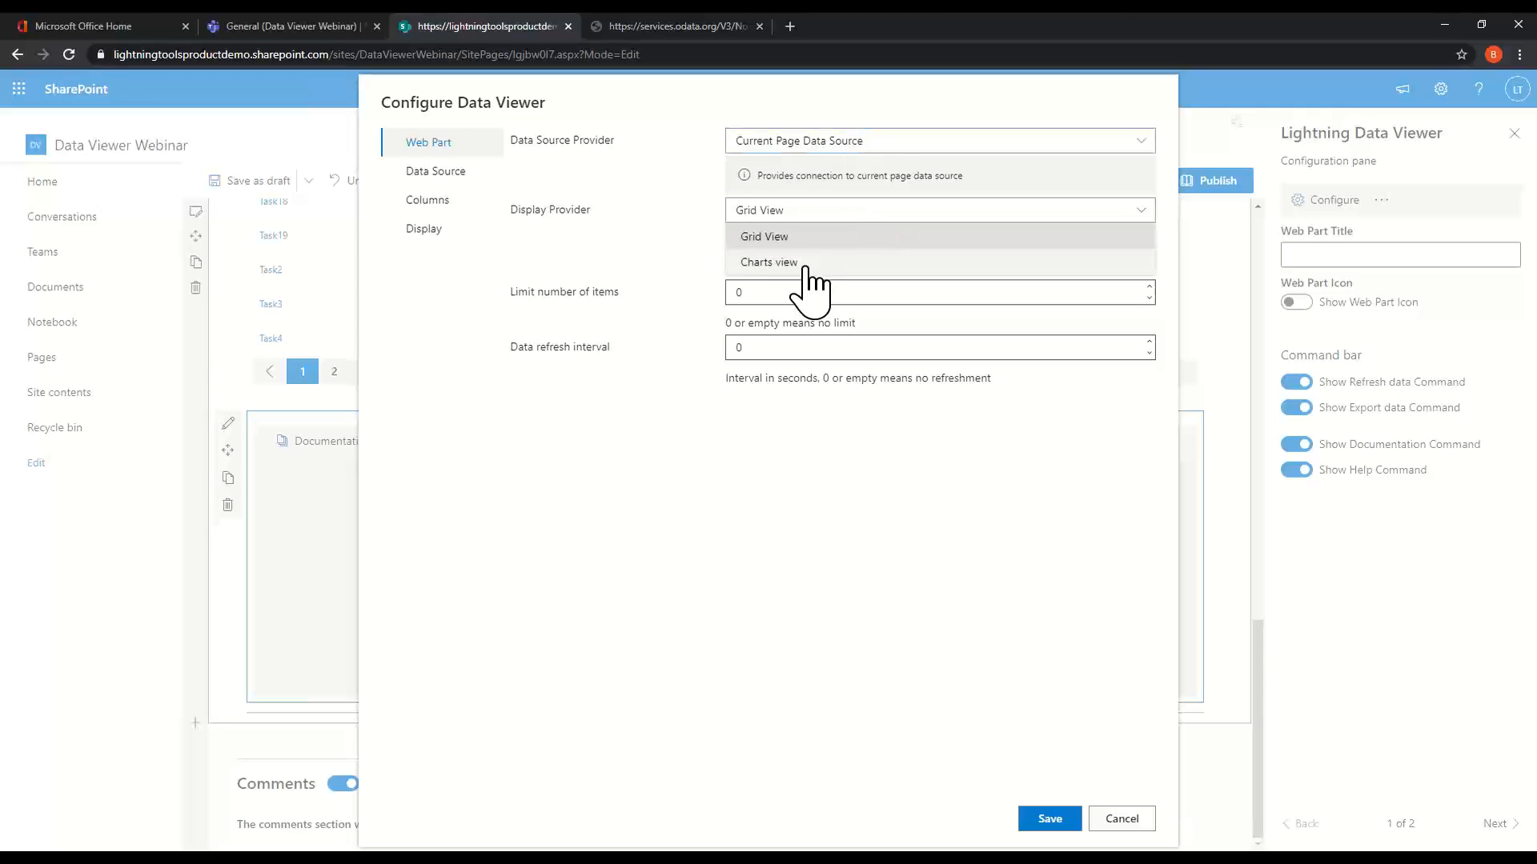
pyautogui.click(801, 258)
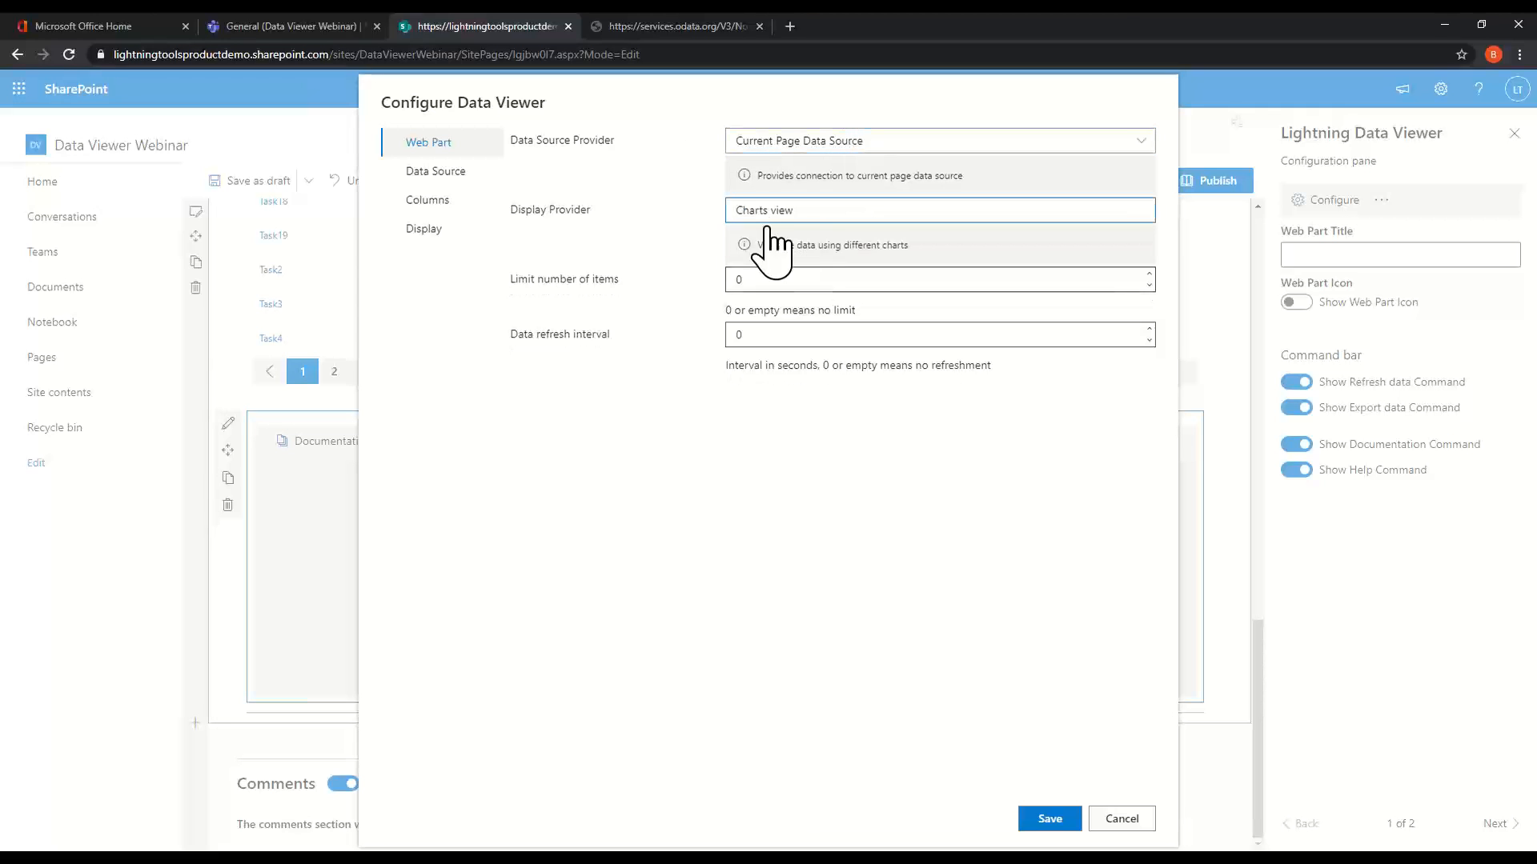
# Connect the Data Viewer's data source to the Lightning Conductor's Retrieved Items and save the connection.
pyautogui.click(480, 171)
pyautogui.click(653, 189)
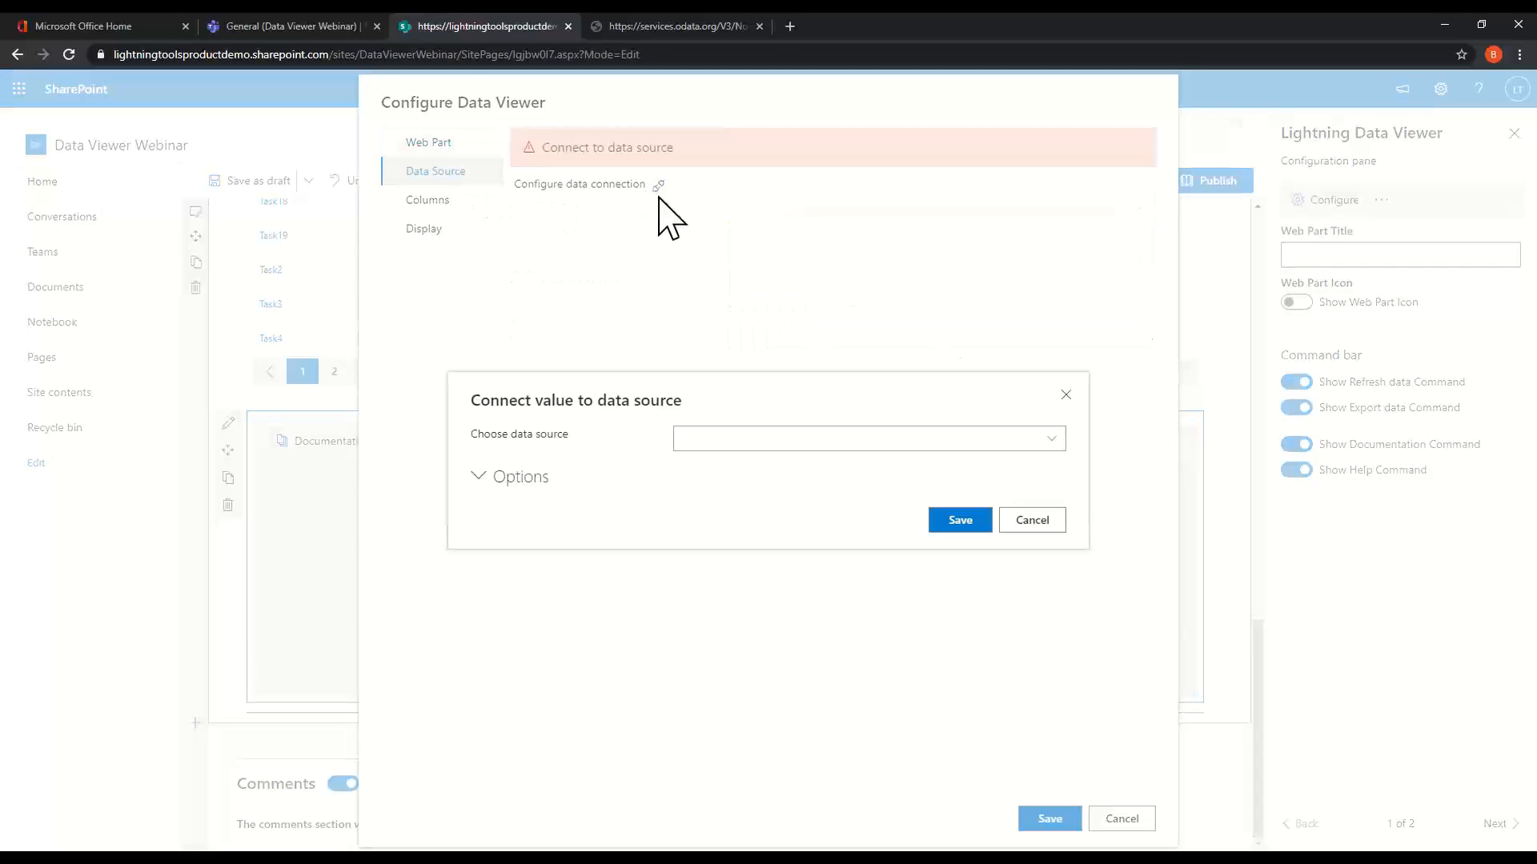
pyautogui.click(885, 447)
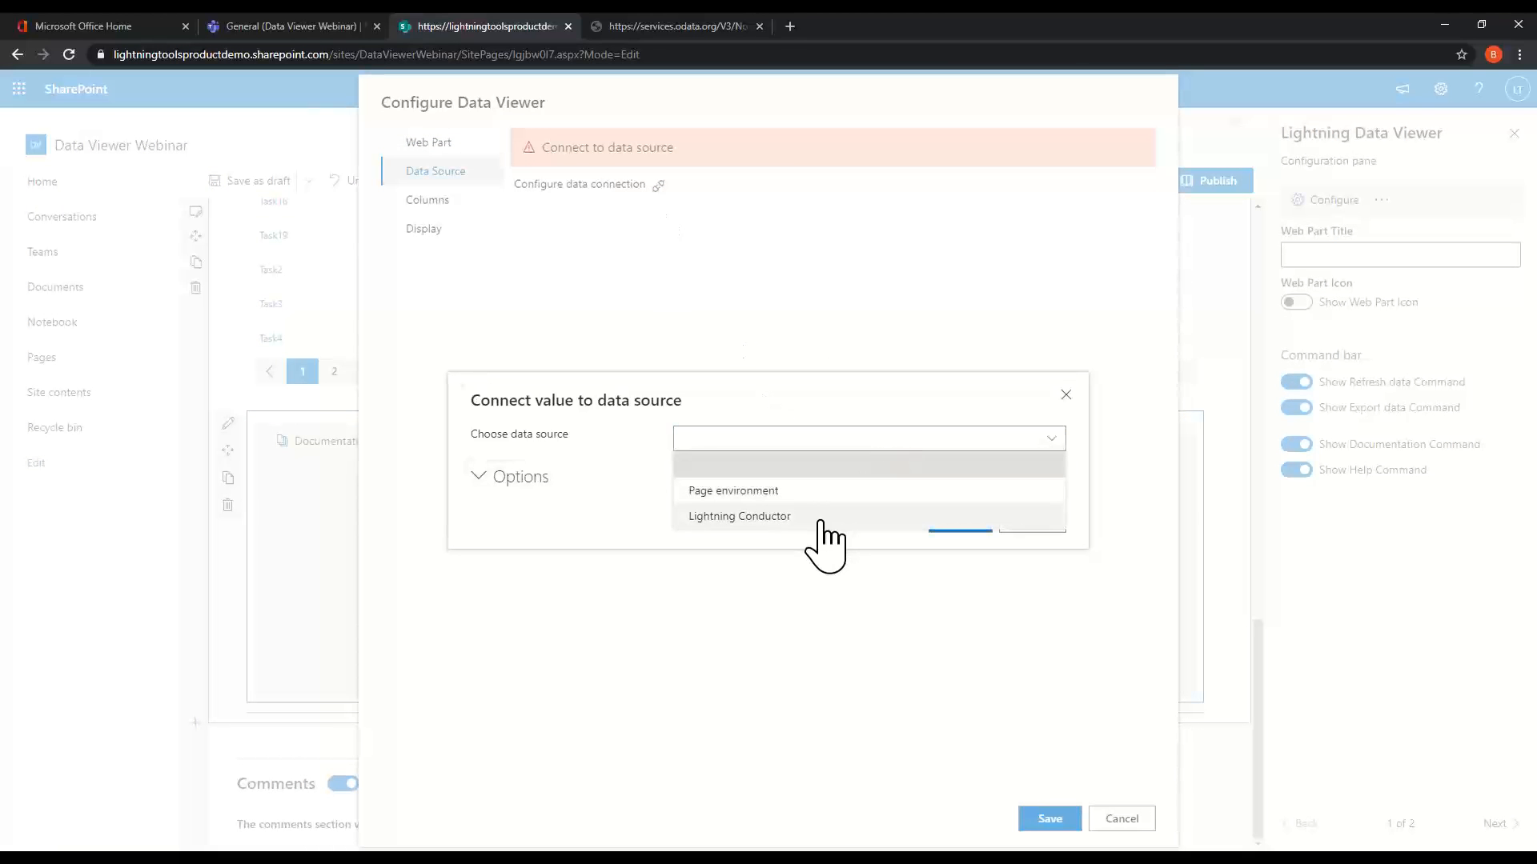
pyautogui.click(788, 516)
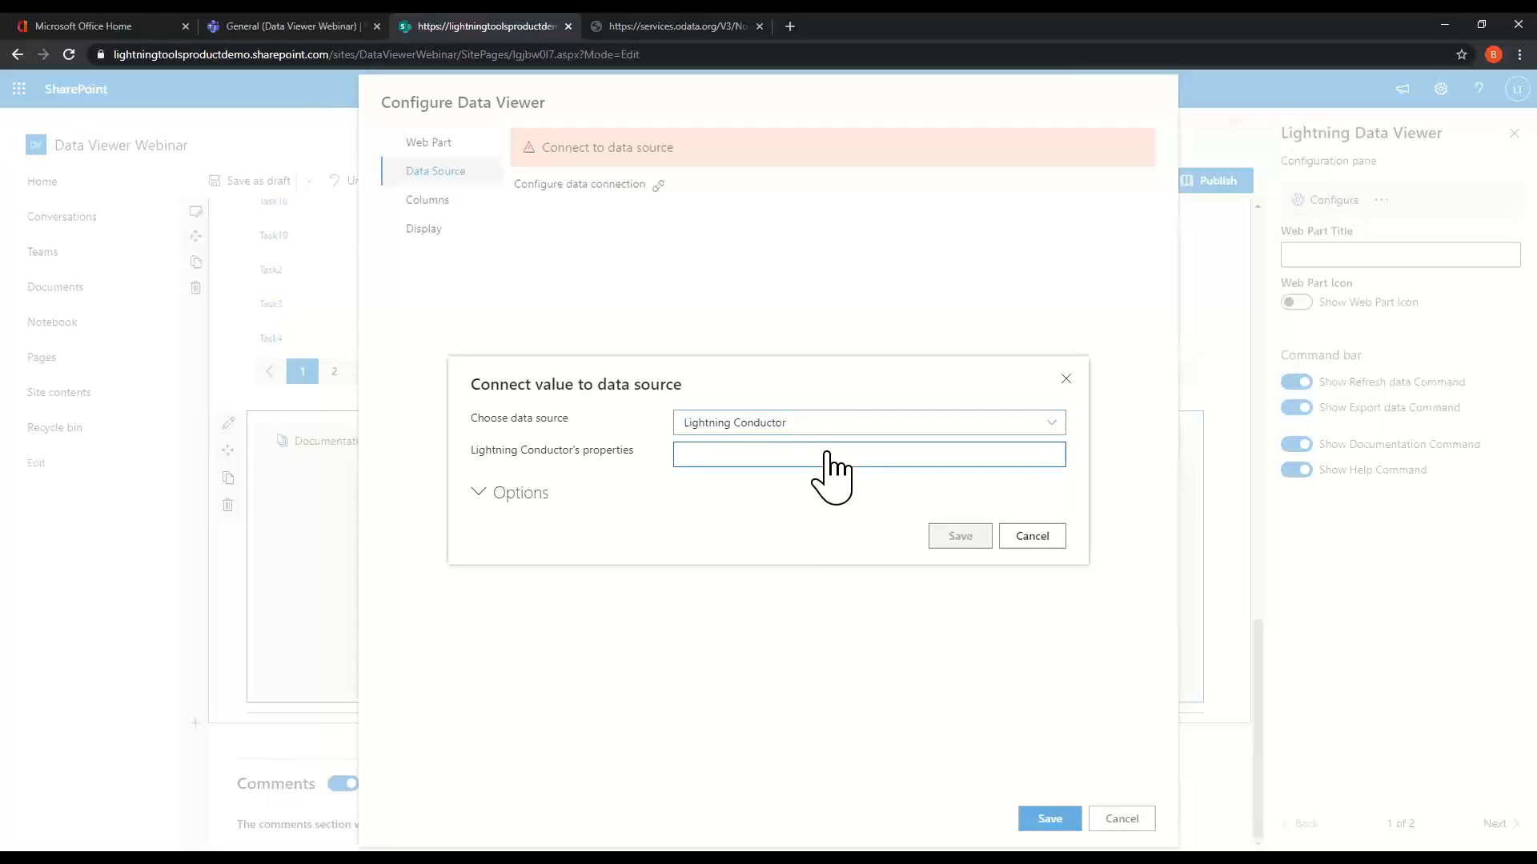
pyautogui.click(826, 455)
pyautogui.click(747, 506)
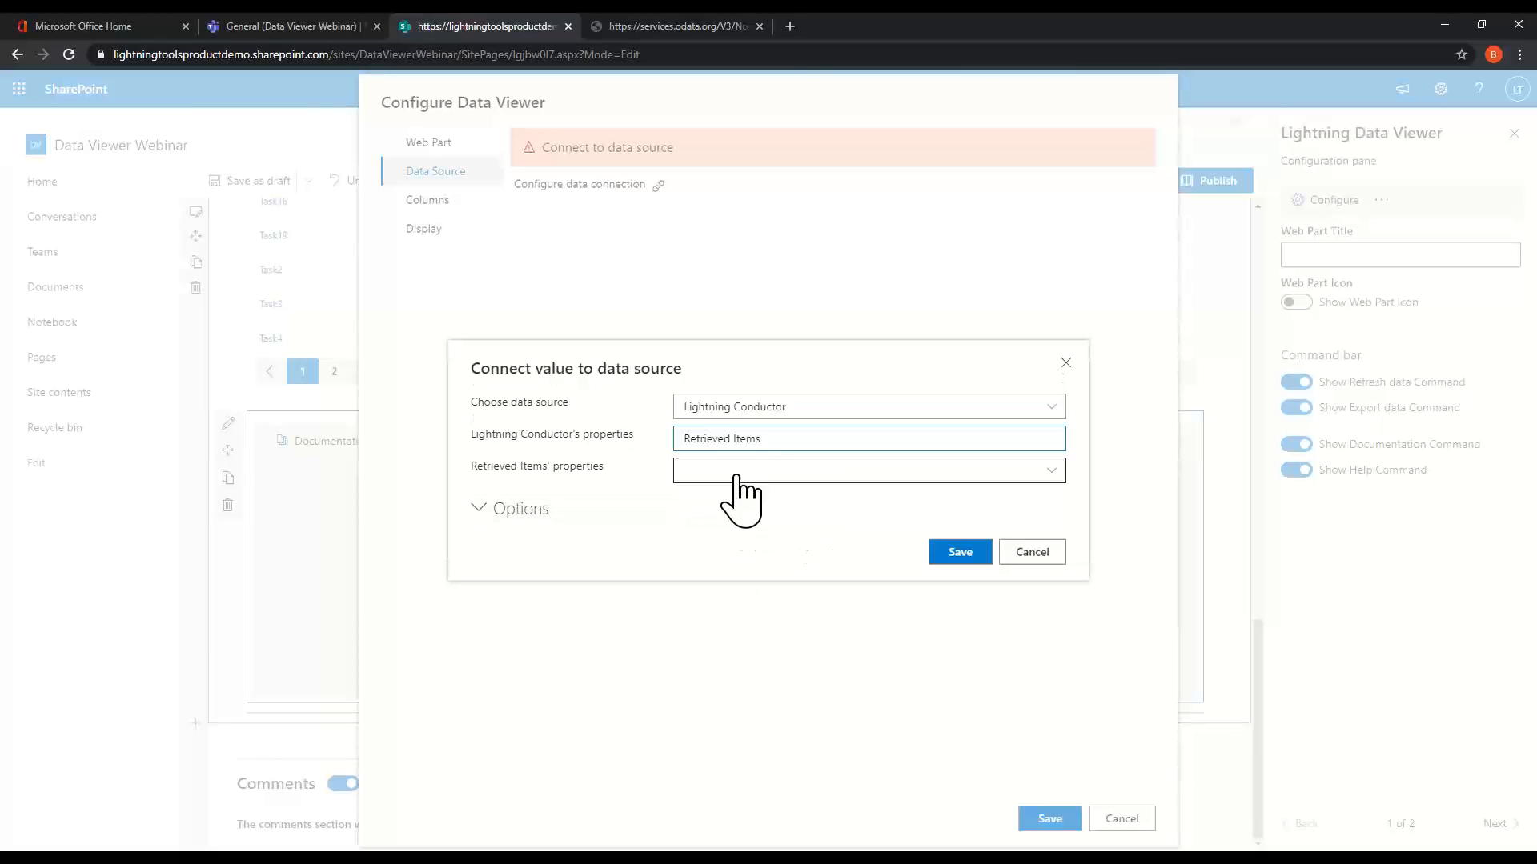
pyautogui.click(799, 474)
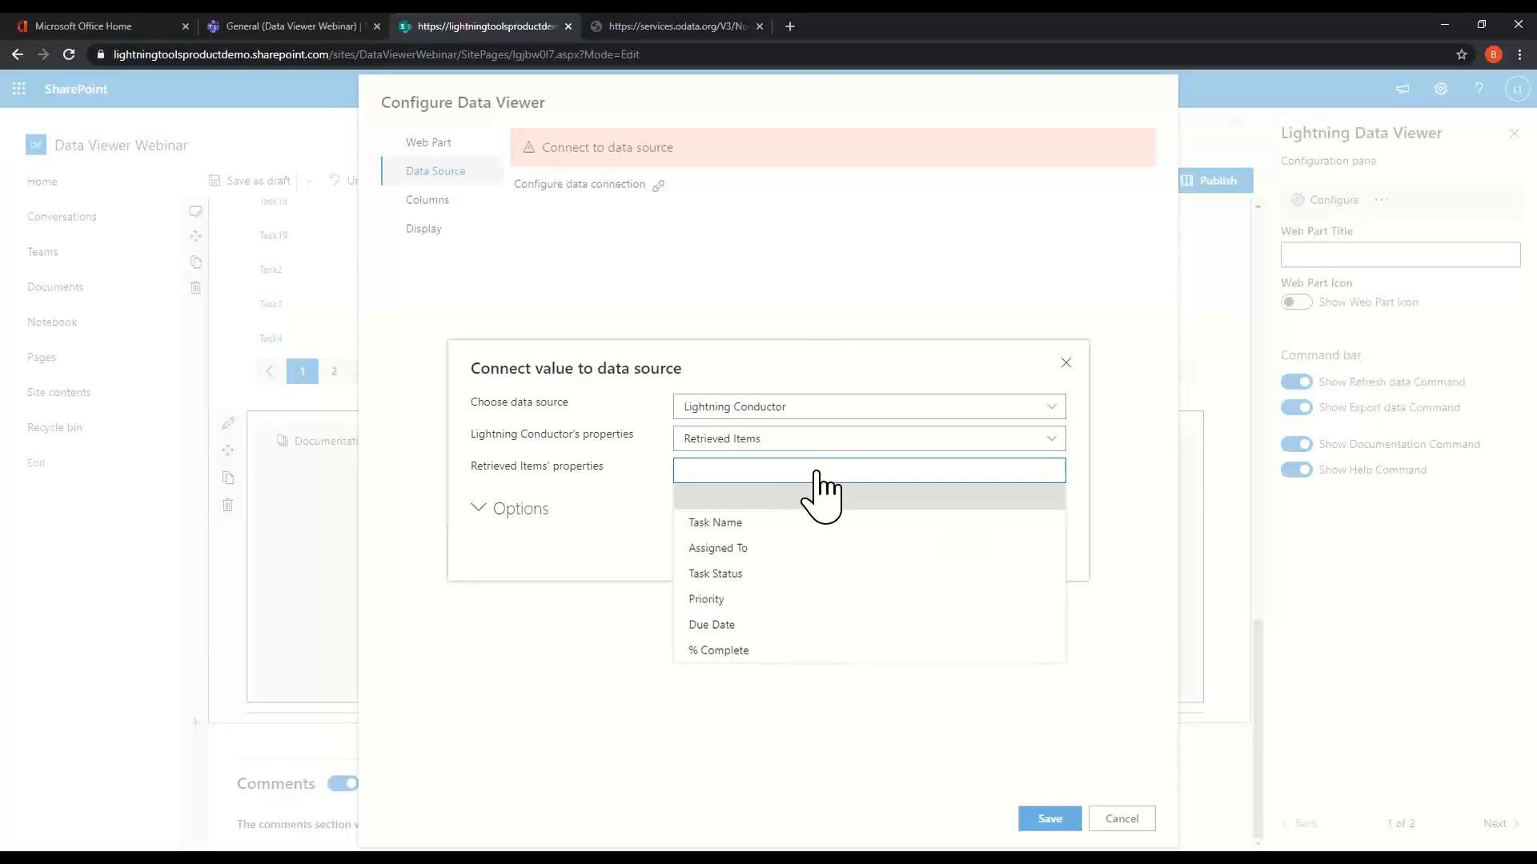
pyautogui.click(817, 472)
pyautogui.click(961, 557)
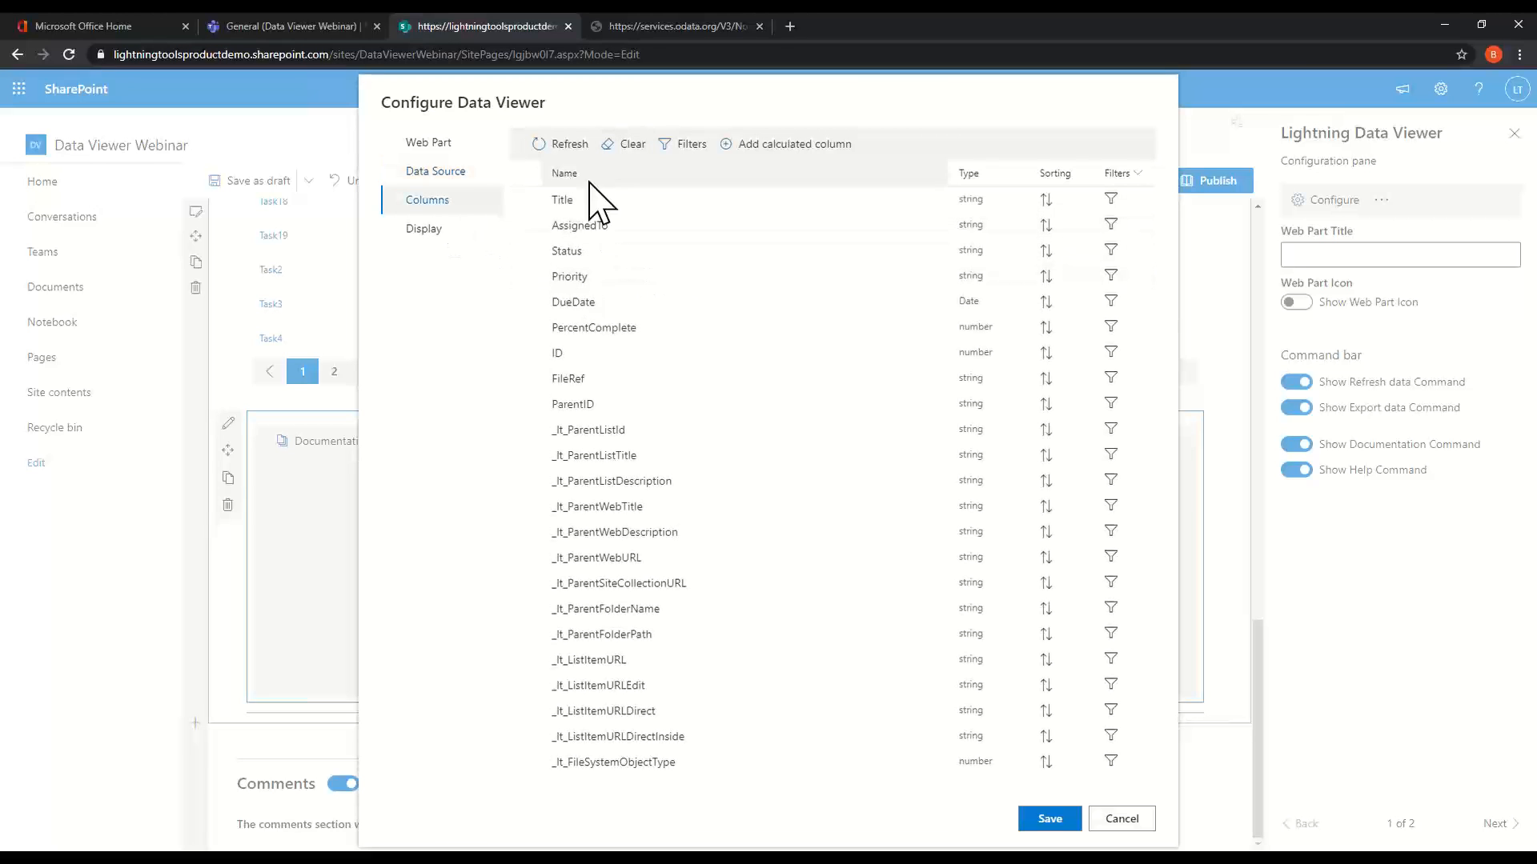
# Choose the data columns for the chart, leaving only Status and ID selected.
pyautogui.click(525, 199)
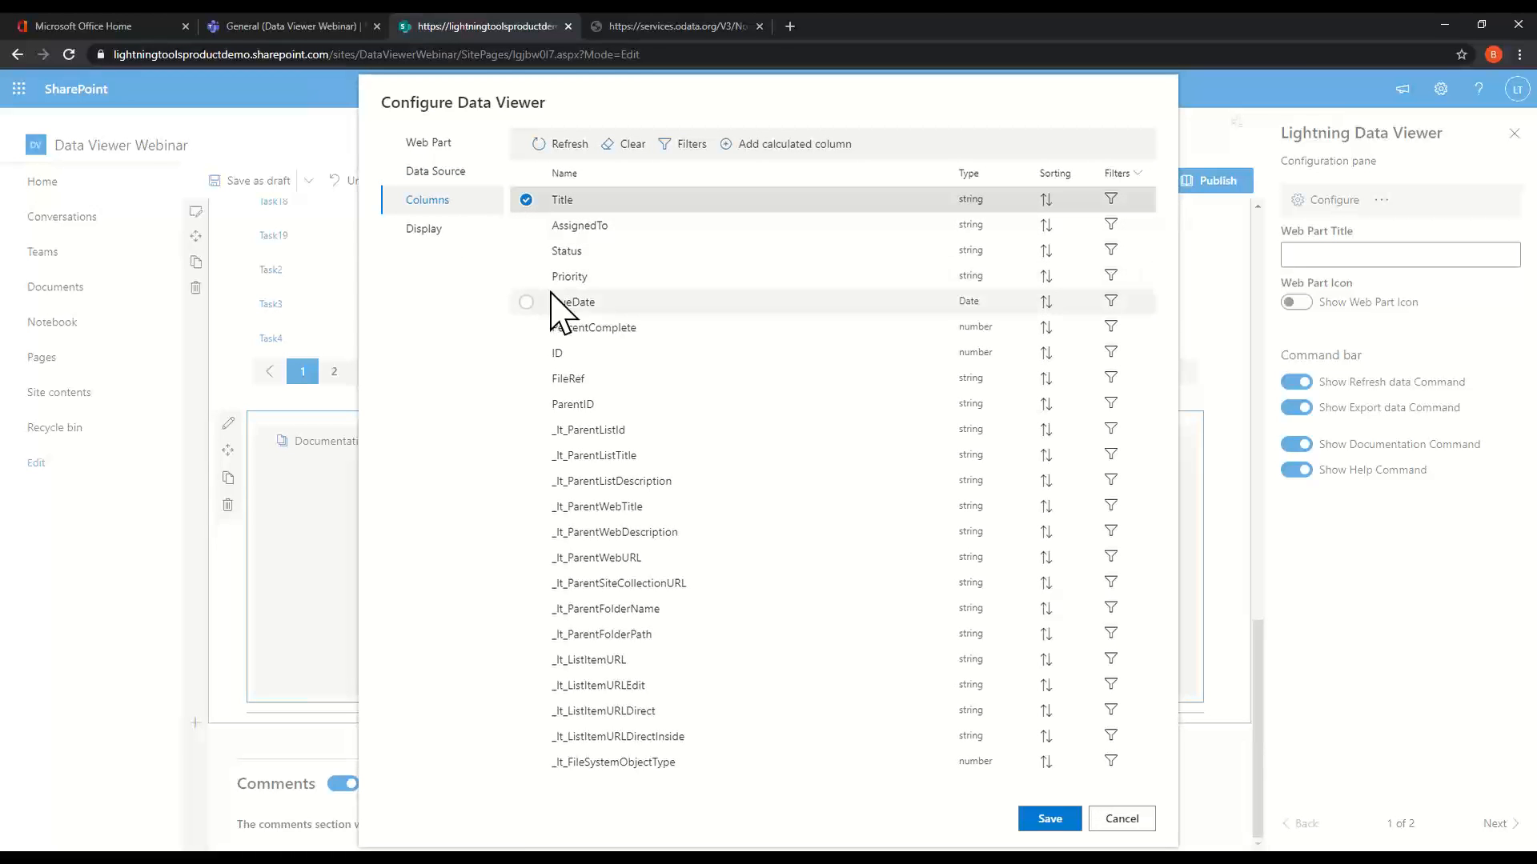
pyautogui.click(525, 250)
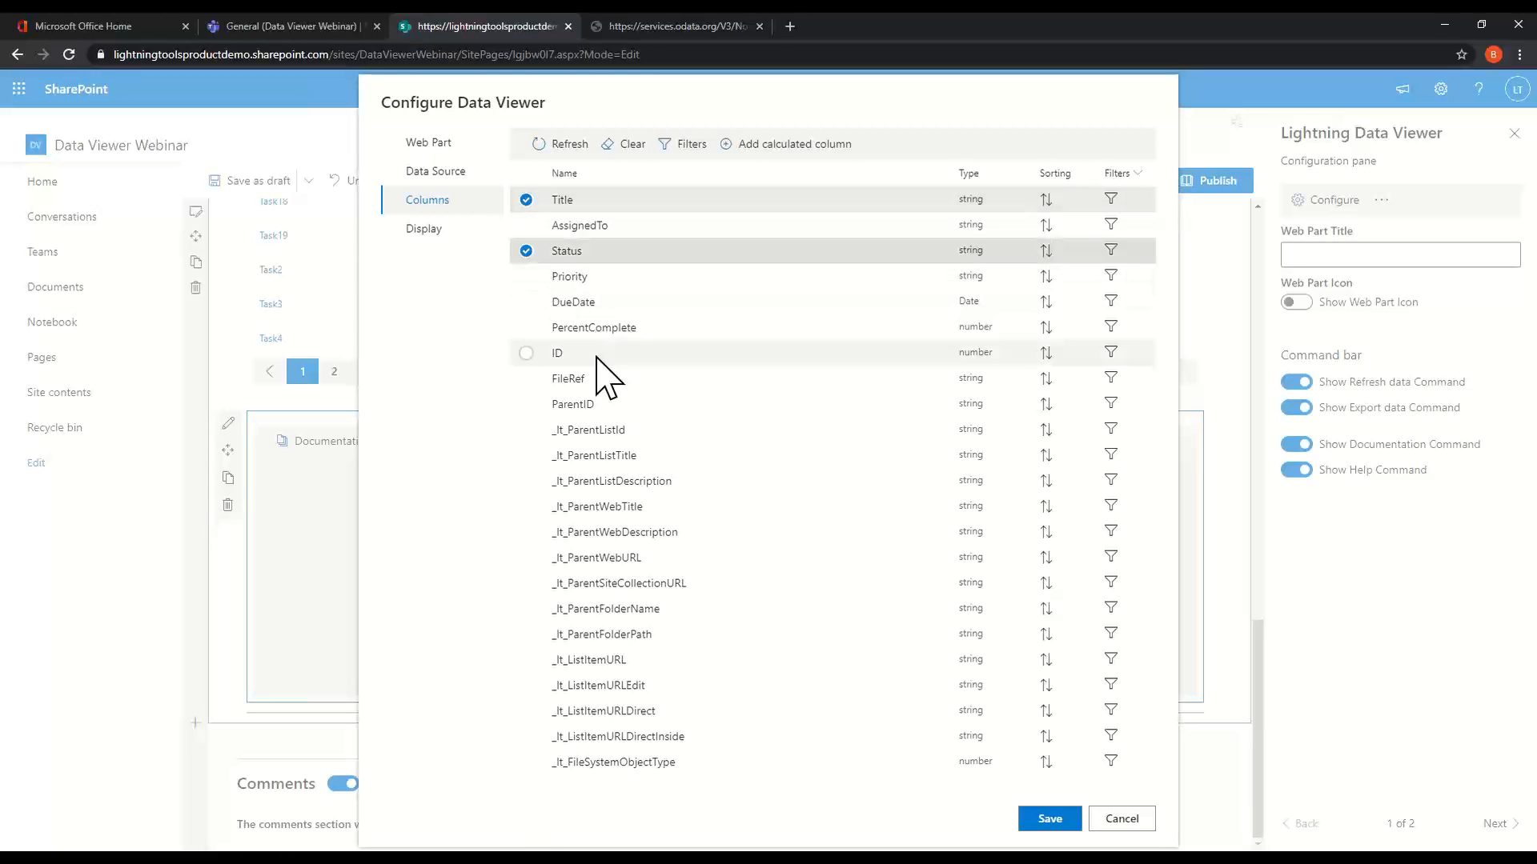
pyautogui.click(526, 276)
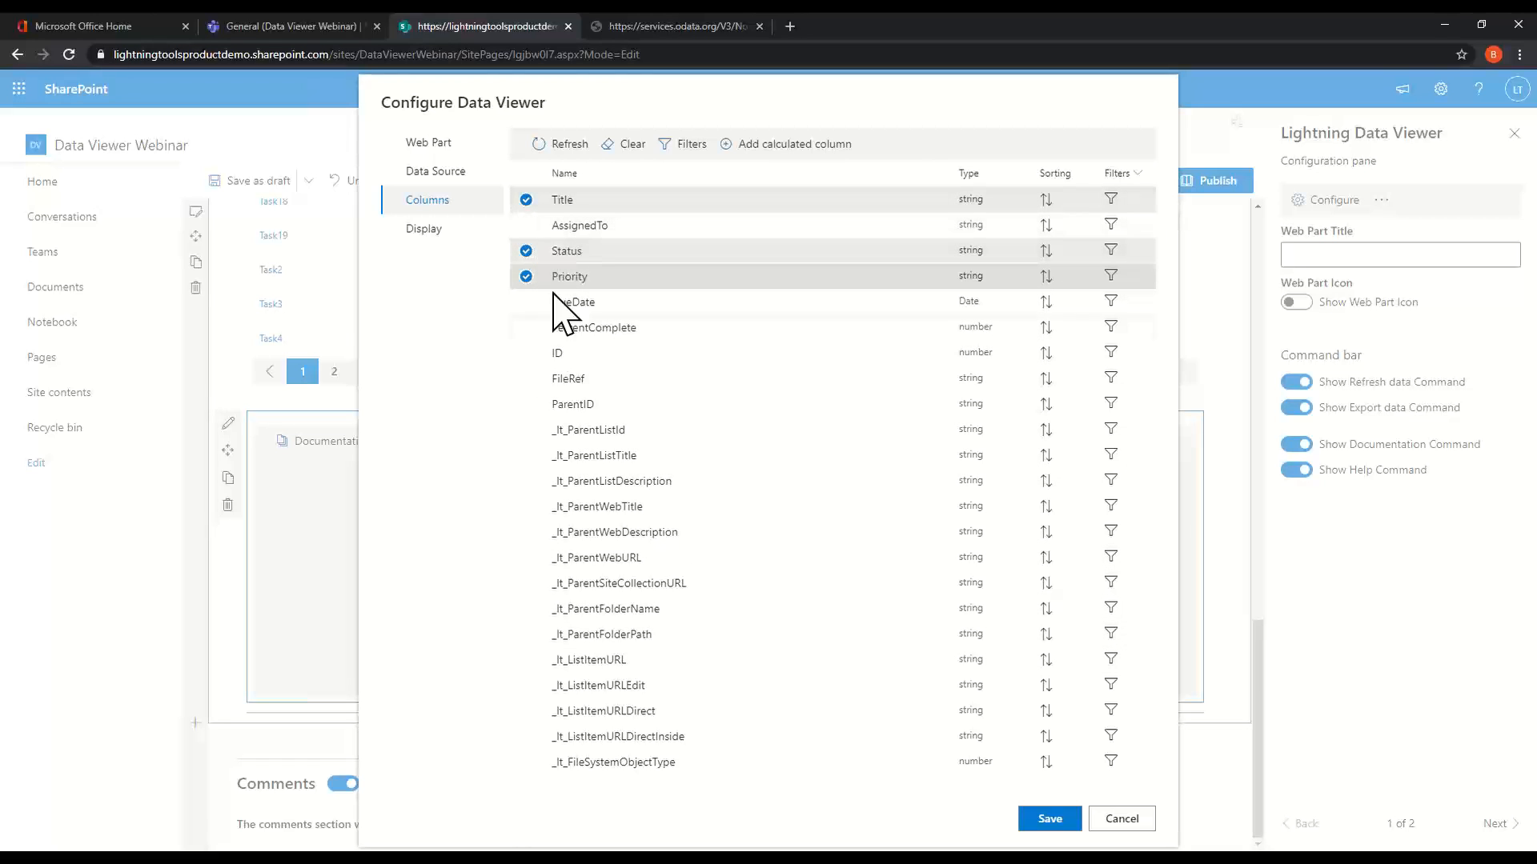
pyautogui.click(526, 200)
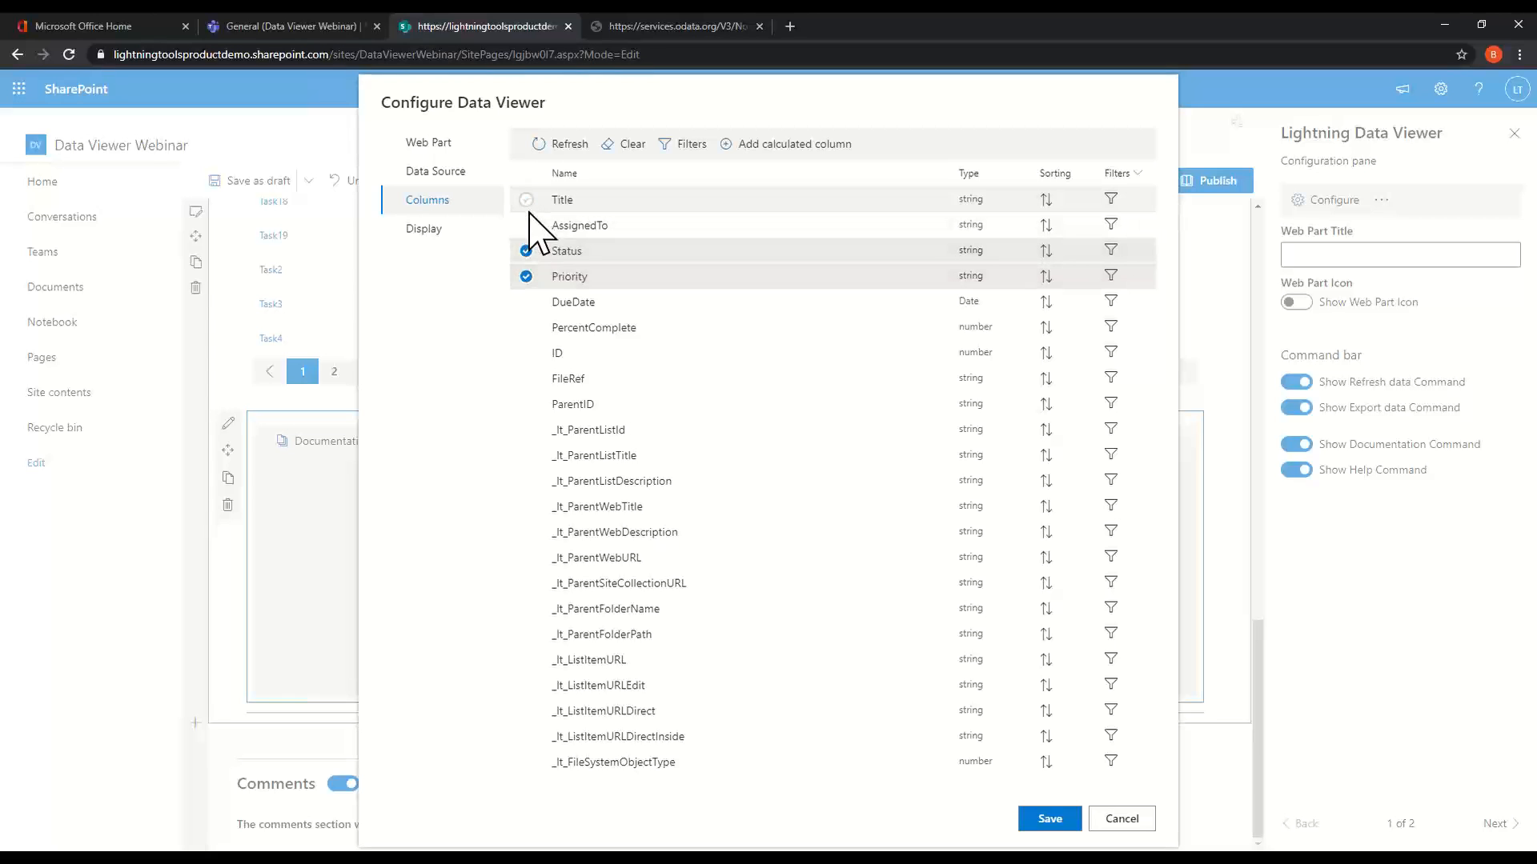
pyautogui.click(526, 276)
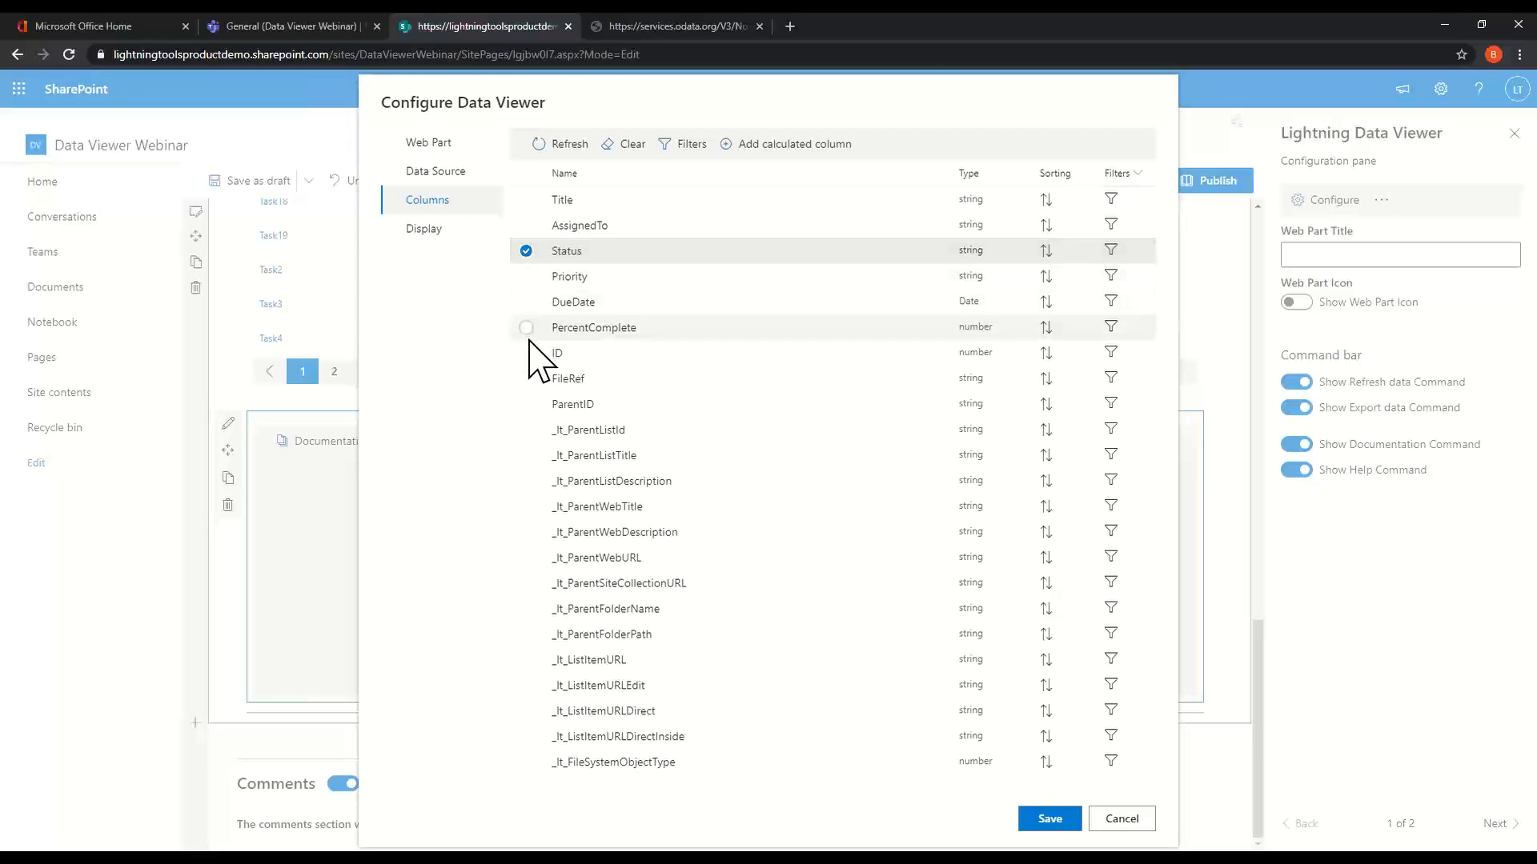
pyautogui.click(527, 353)
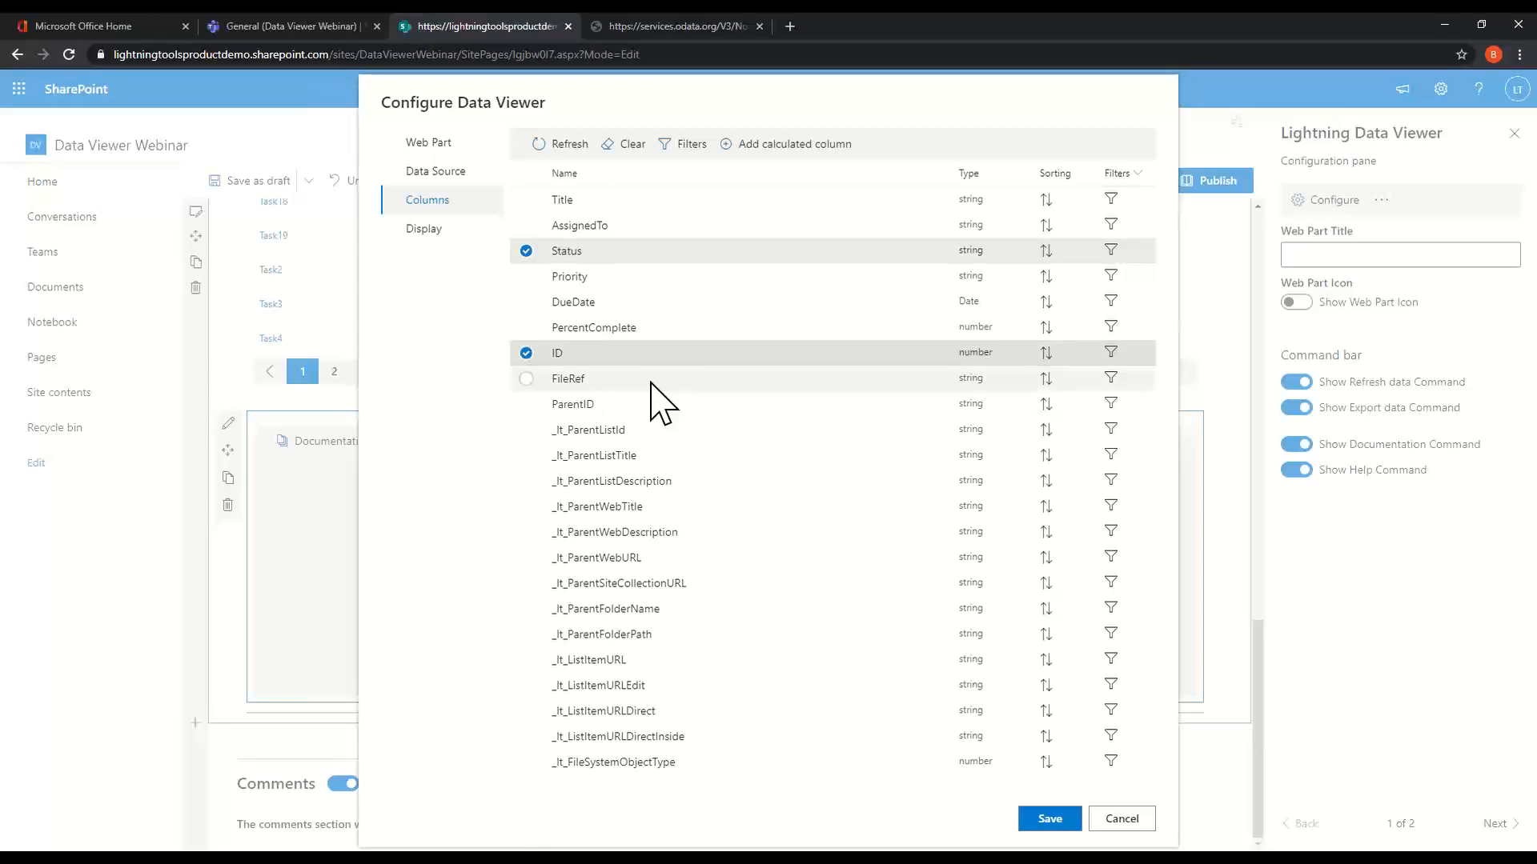
# Group the chart by Status and aggregate the ID series by Count.
pyautogui.click(465, 229)
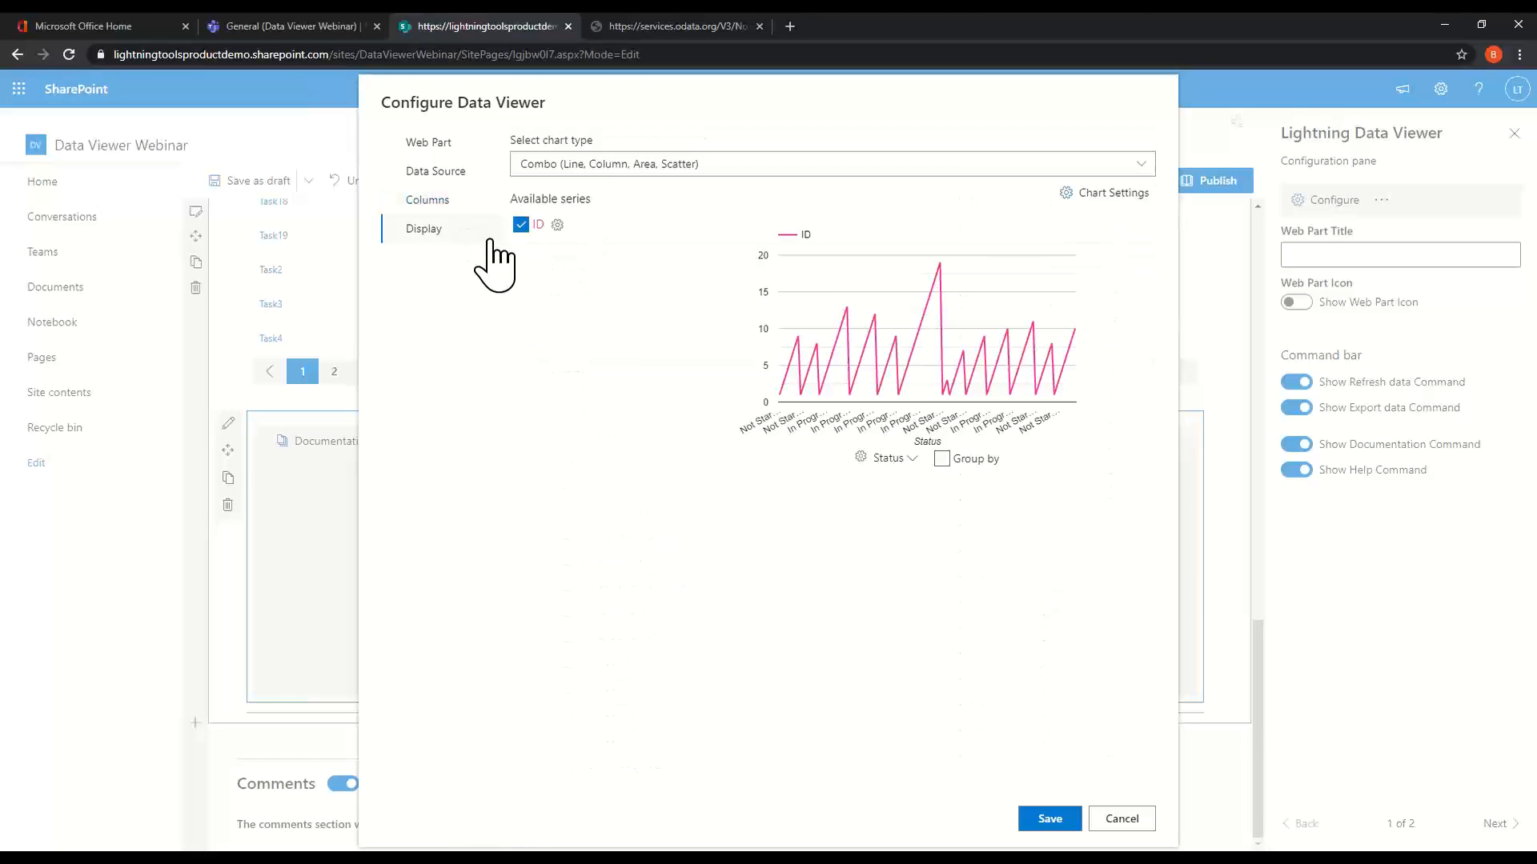
pyautogui.click(941, 459)
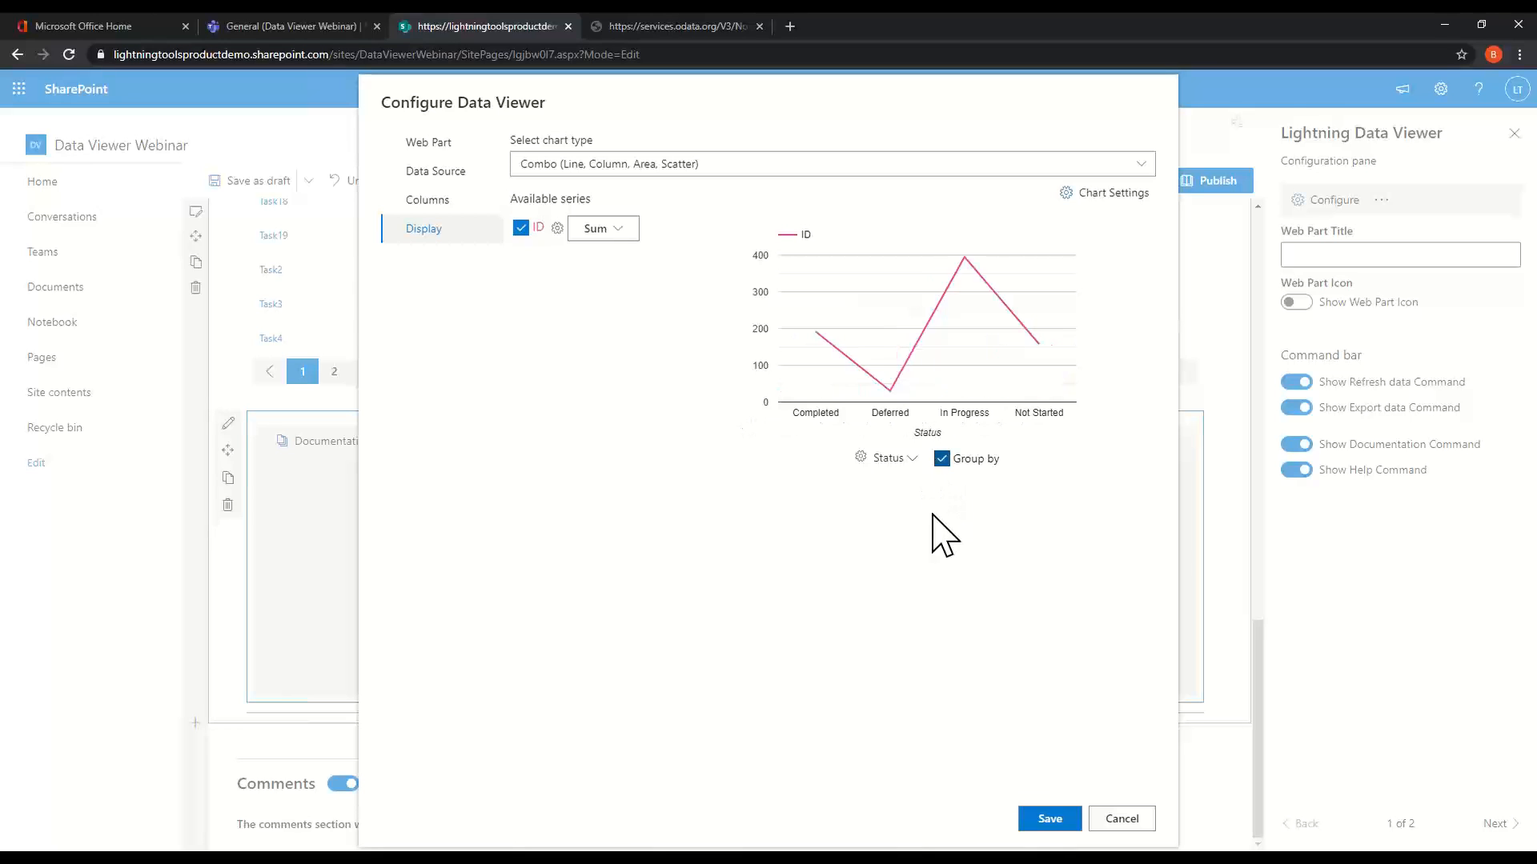
pyautogui.click(601, 228)
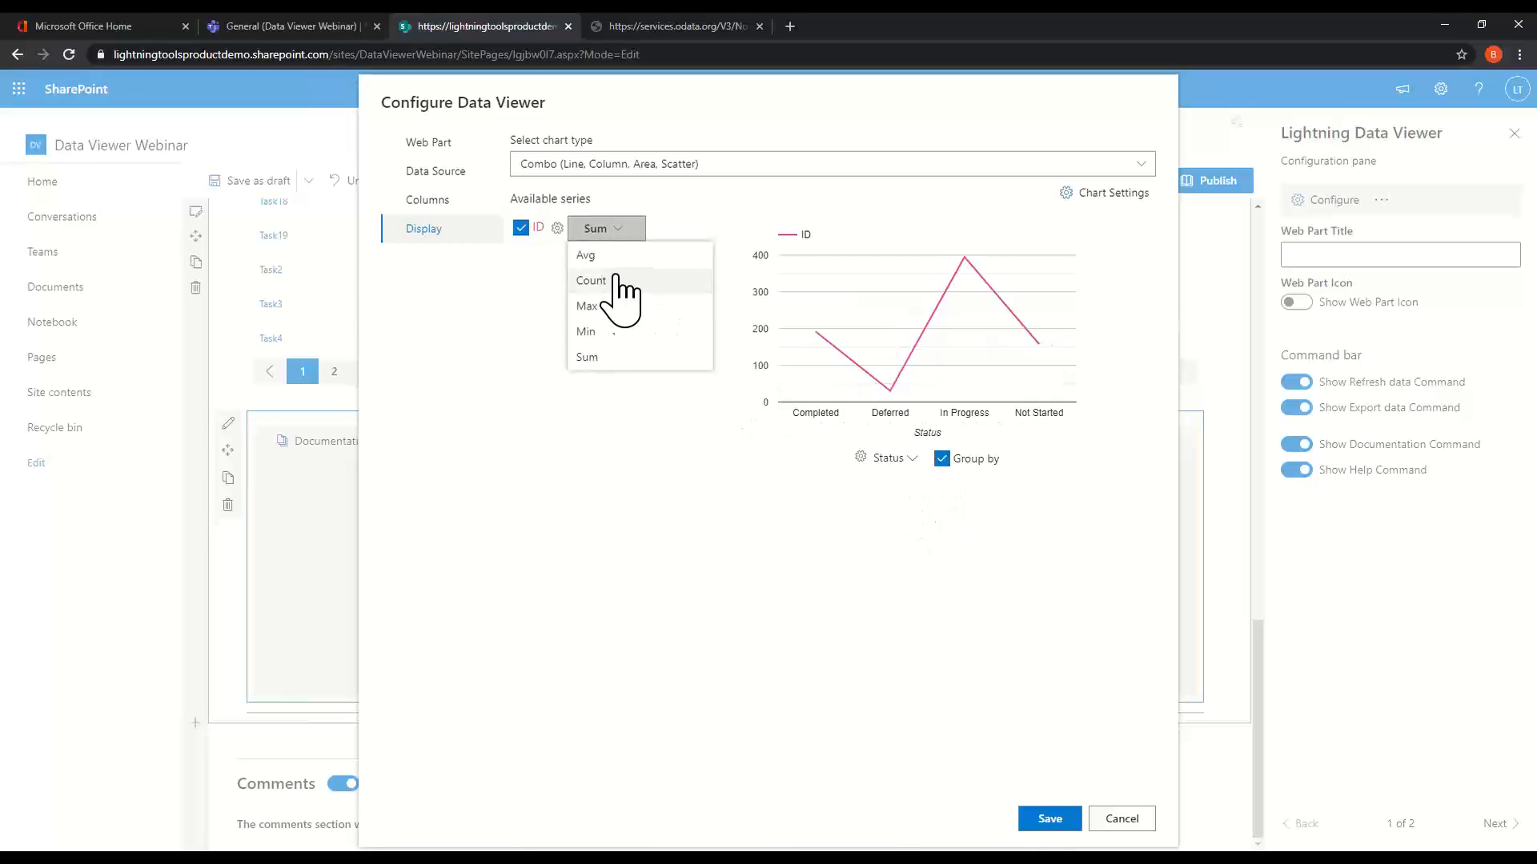
pyautogui.click(616, 281)
# Change the chart type to Pie & Donut and save the Data Viewer configuration.
pyautogui.click(953, 169)
pyautogui.click(745, 213)
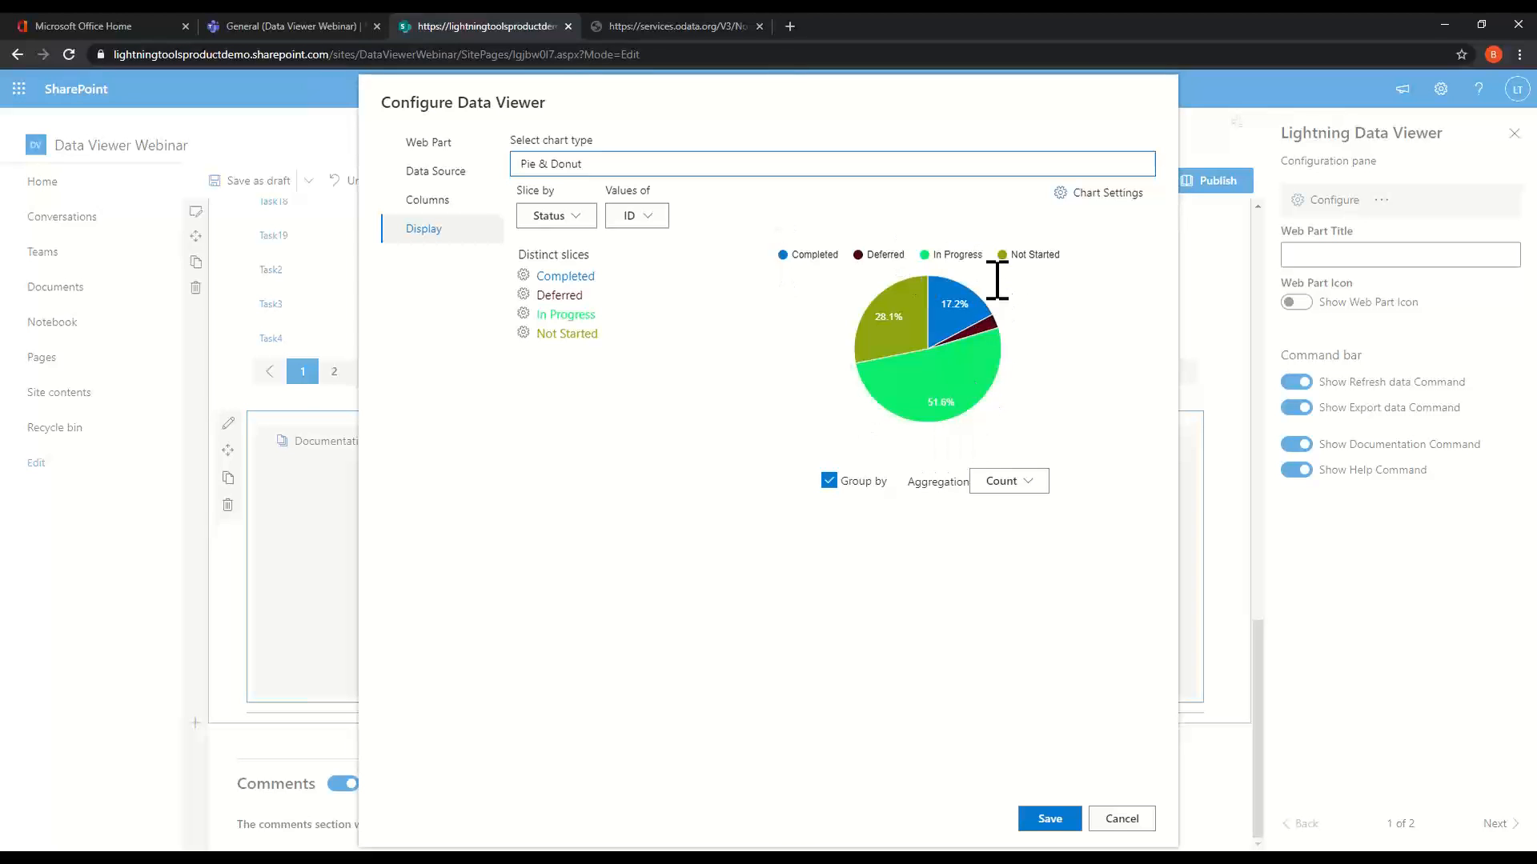
pyautogui.click(1071, 824)
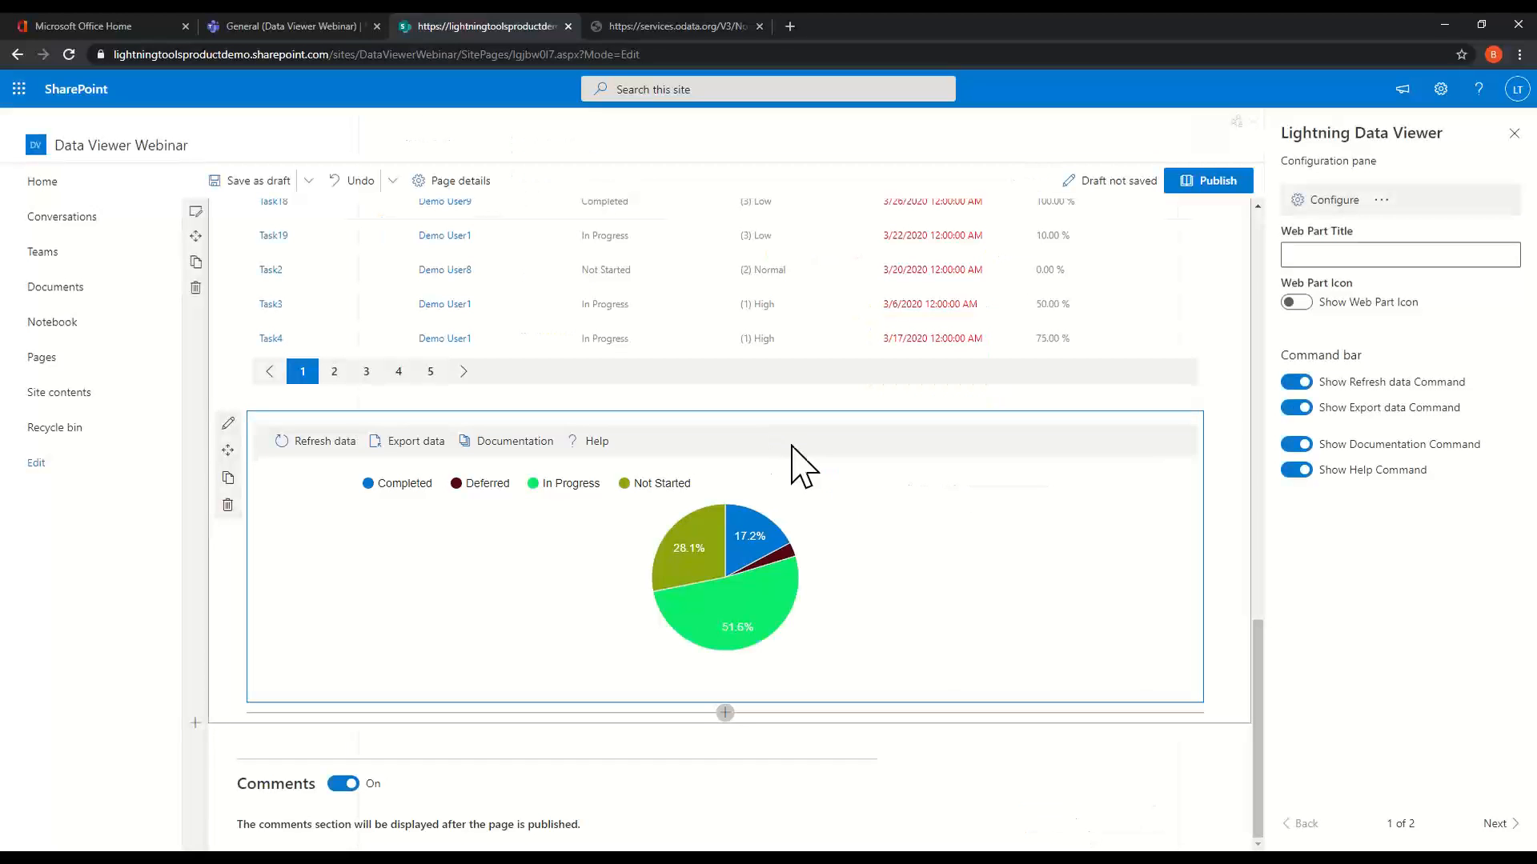
# Check the pie chart's Completed slice, and review the Lightning Conductor web part's properties and its tasks grid.
pyautogui.moveTo(733, 609)
pyautogui.moveTo(731, 562)
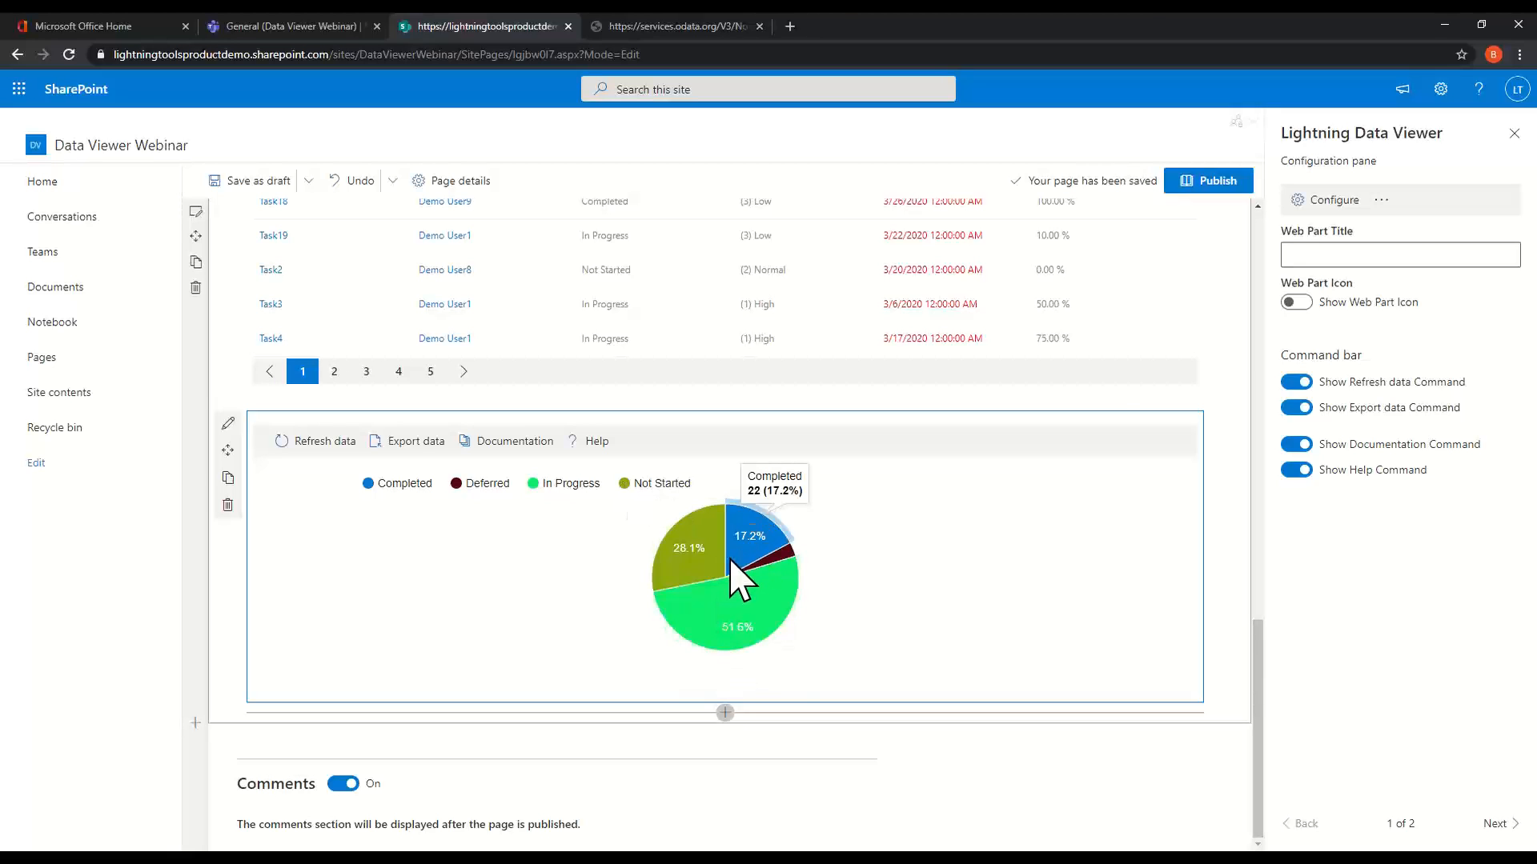
pyautogui.scroll(6, 741, 552)
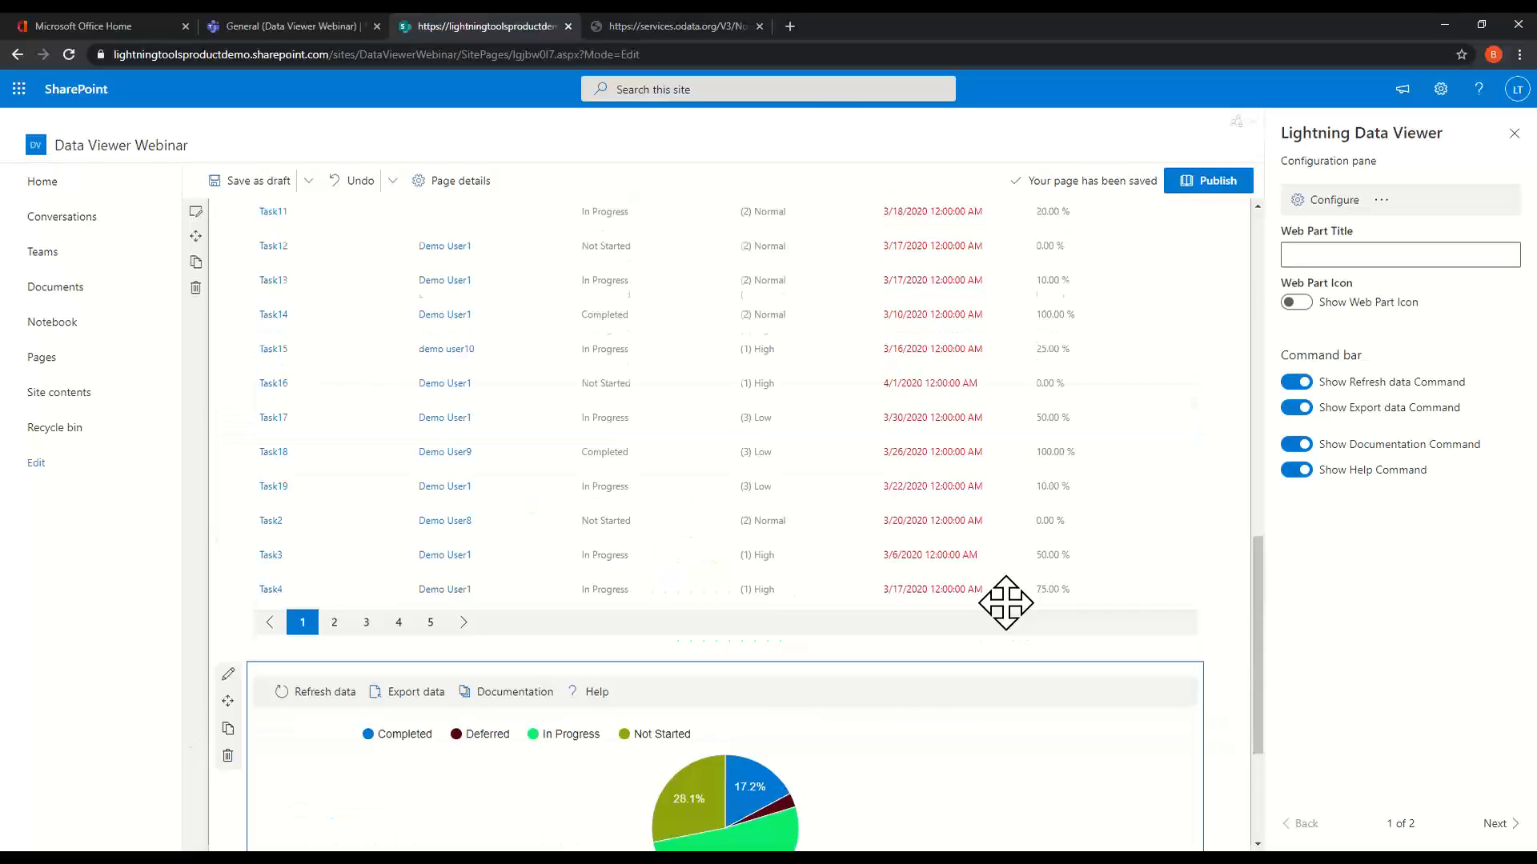
pyautogui.scroll(10, 835, 457)
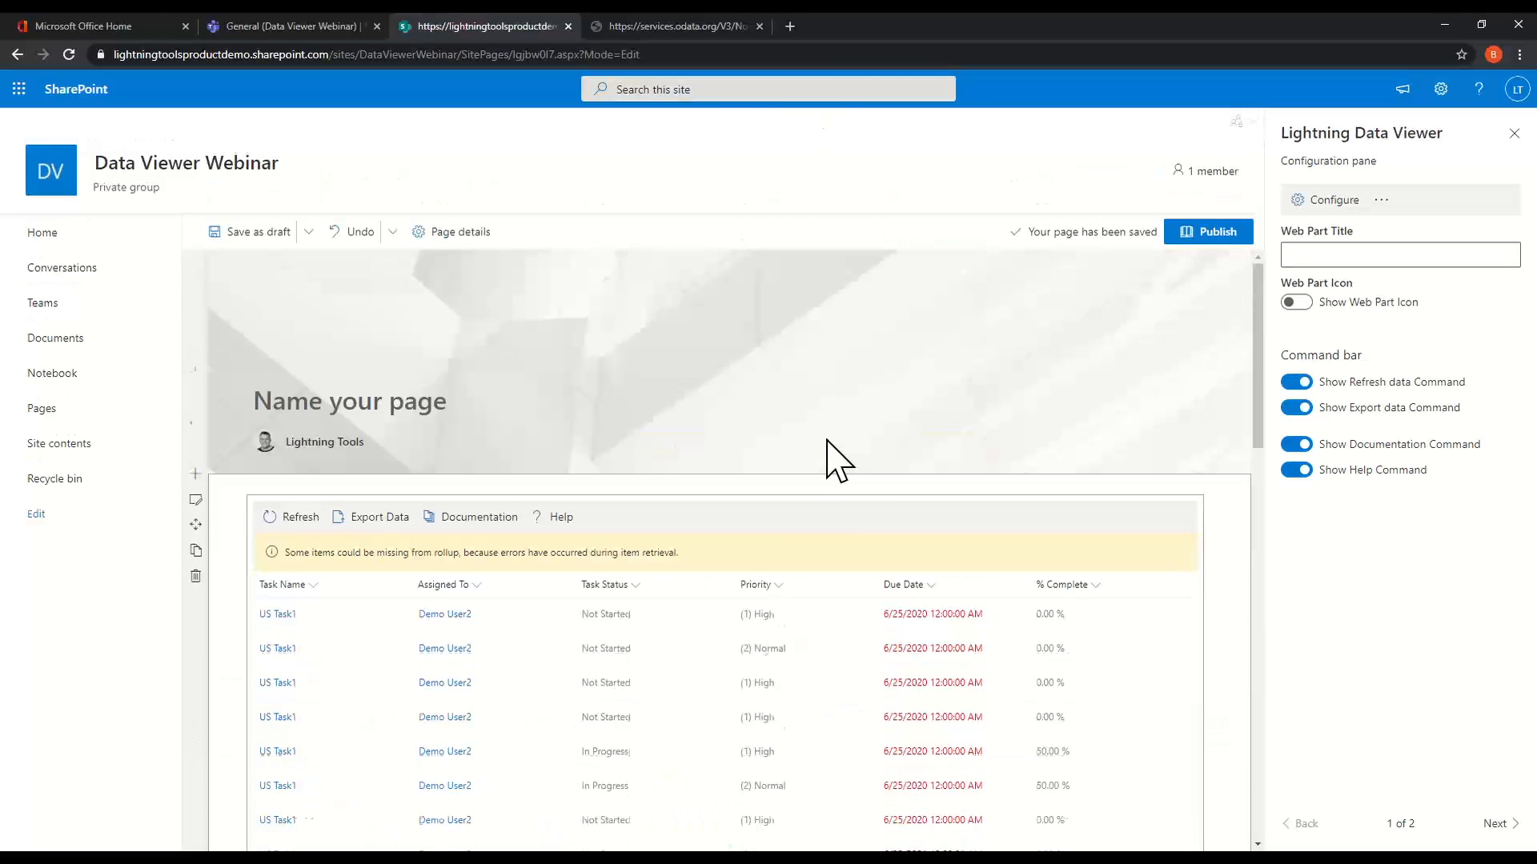
pyautogui.click(720, 521)
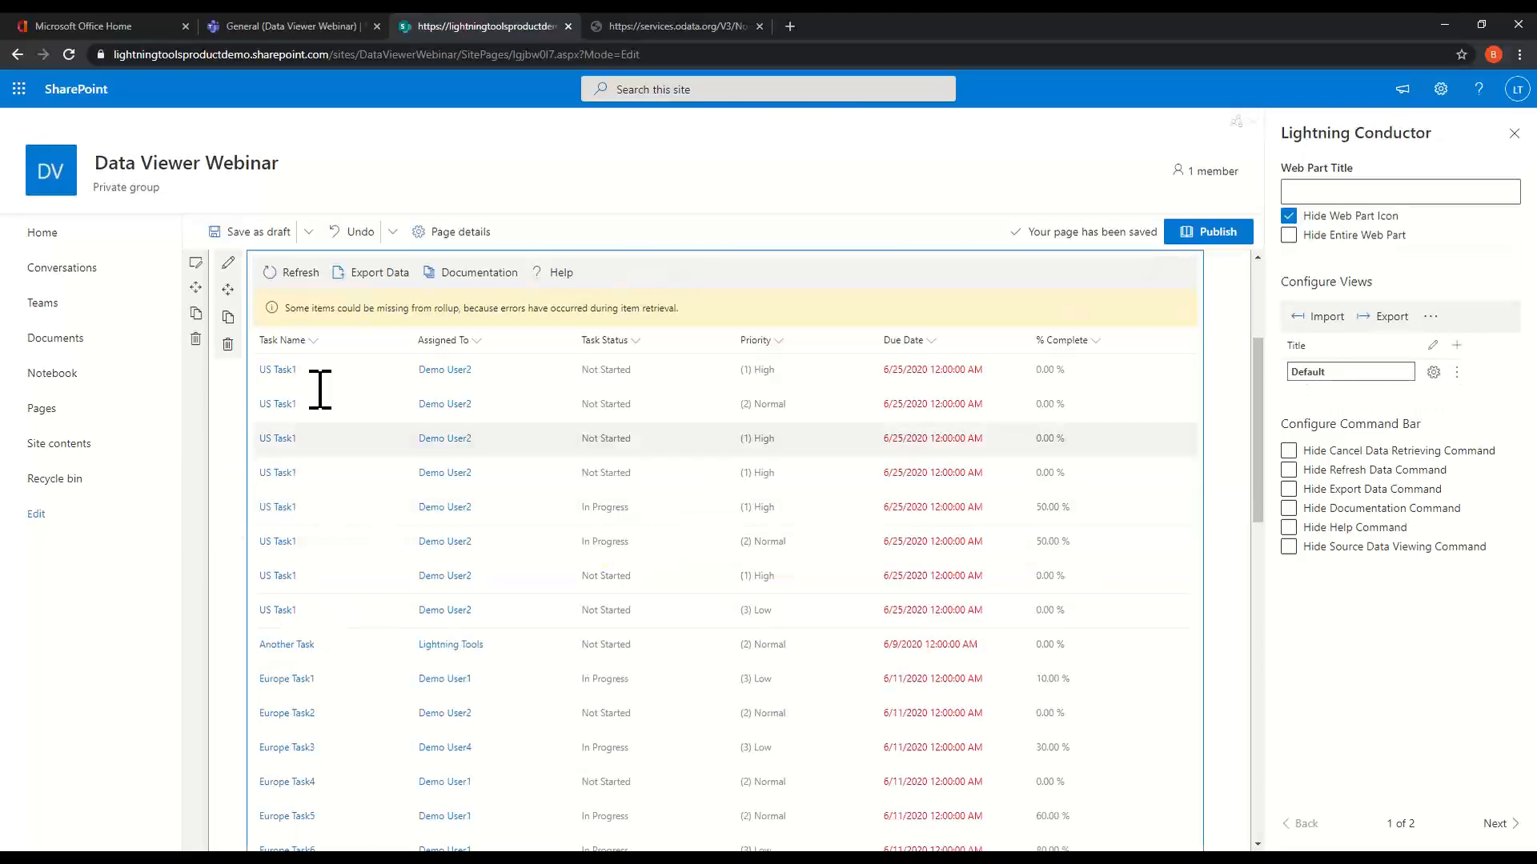
pyautogui.click(231, 261)
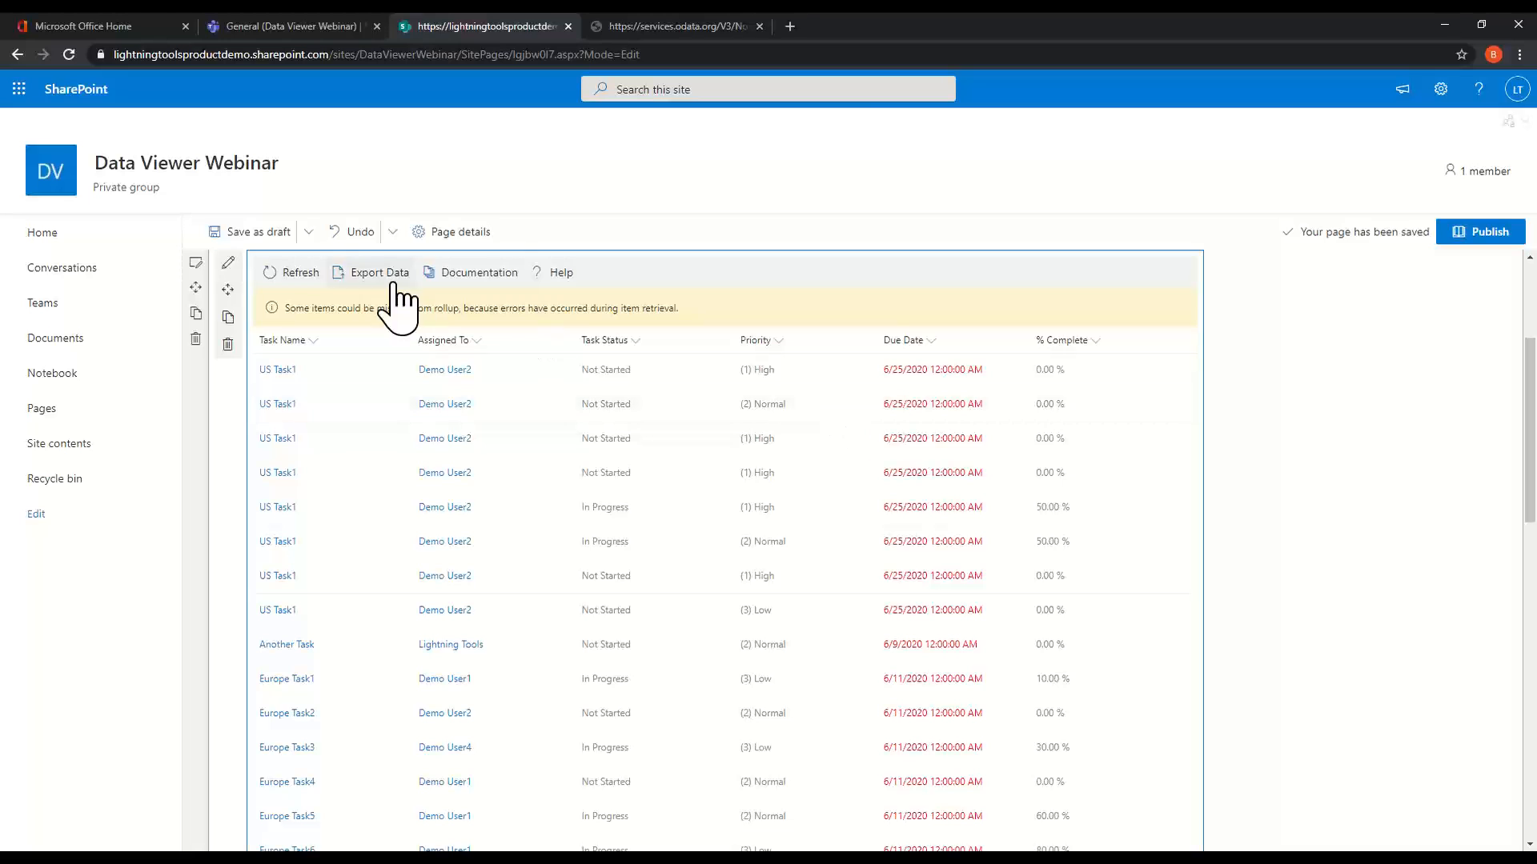
pyautogui.click(230, 263)
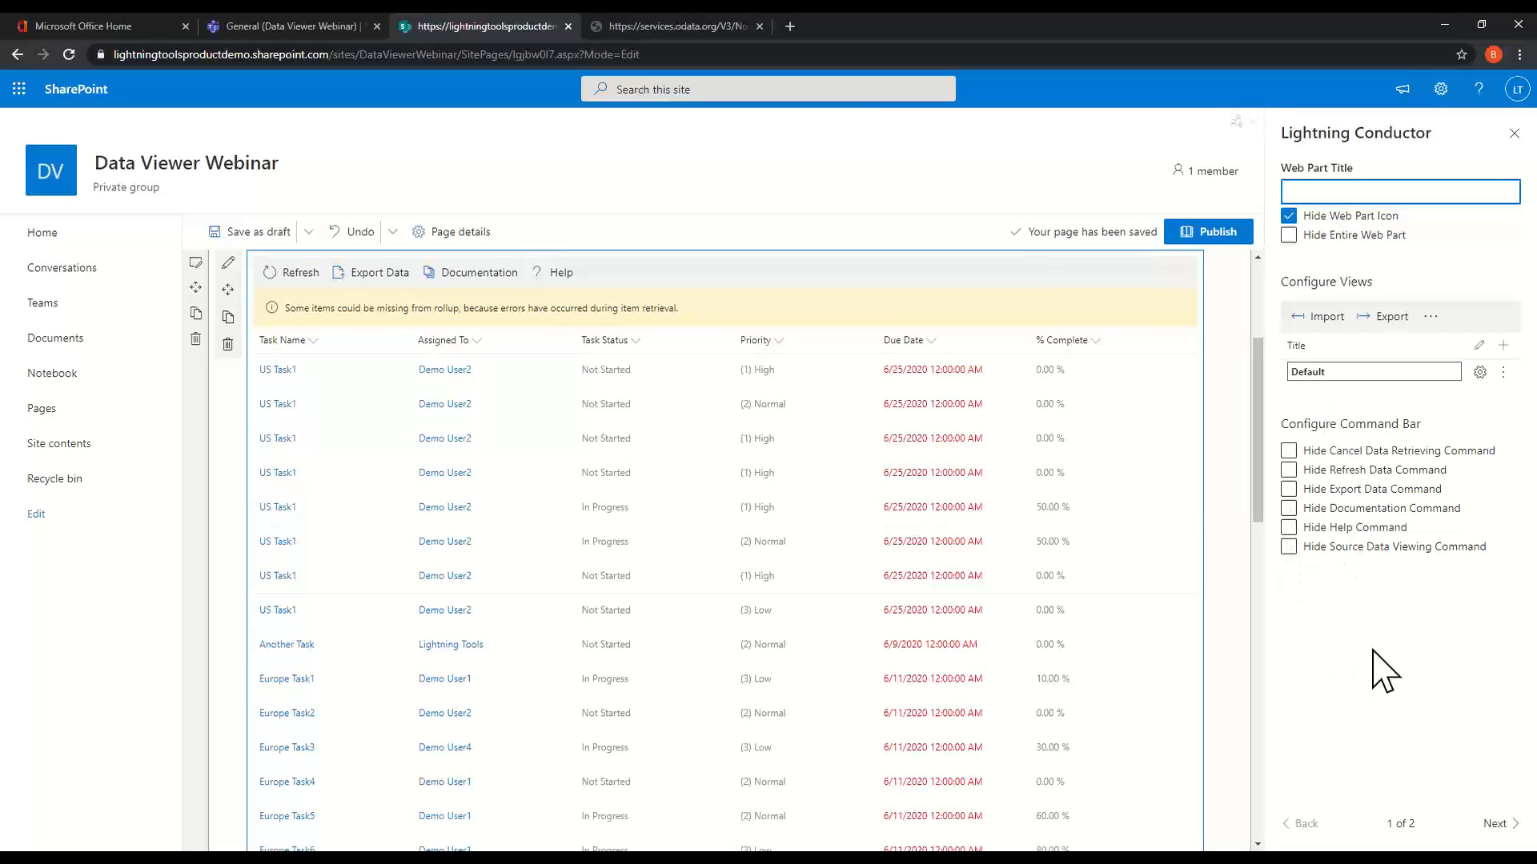
pyautogui.scroll(-10, 1040, 652)
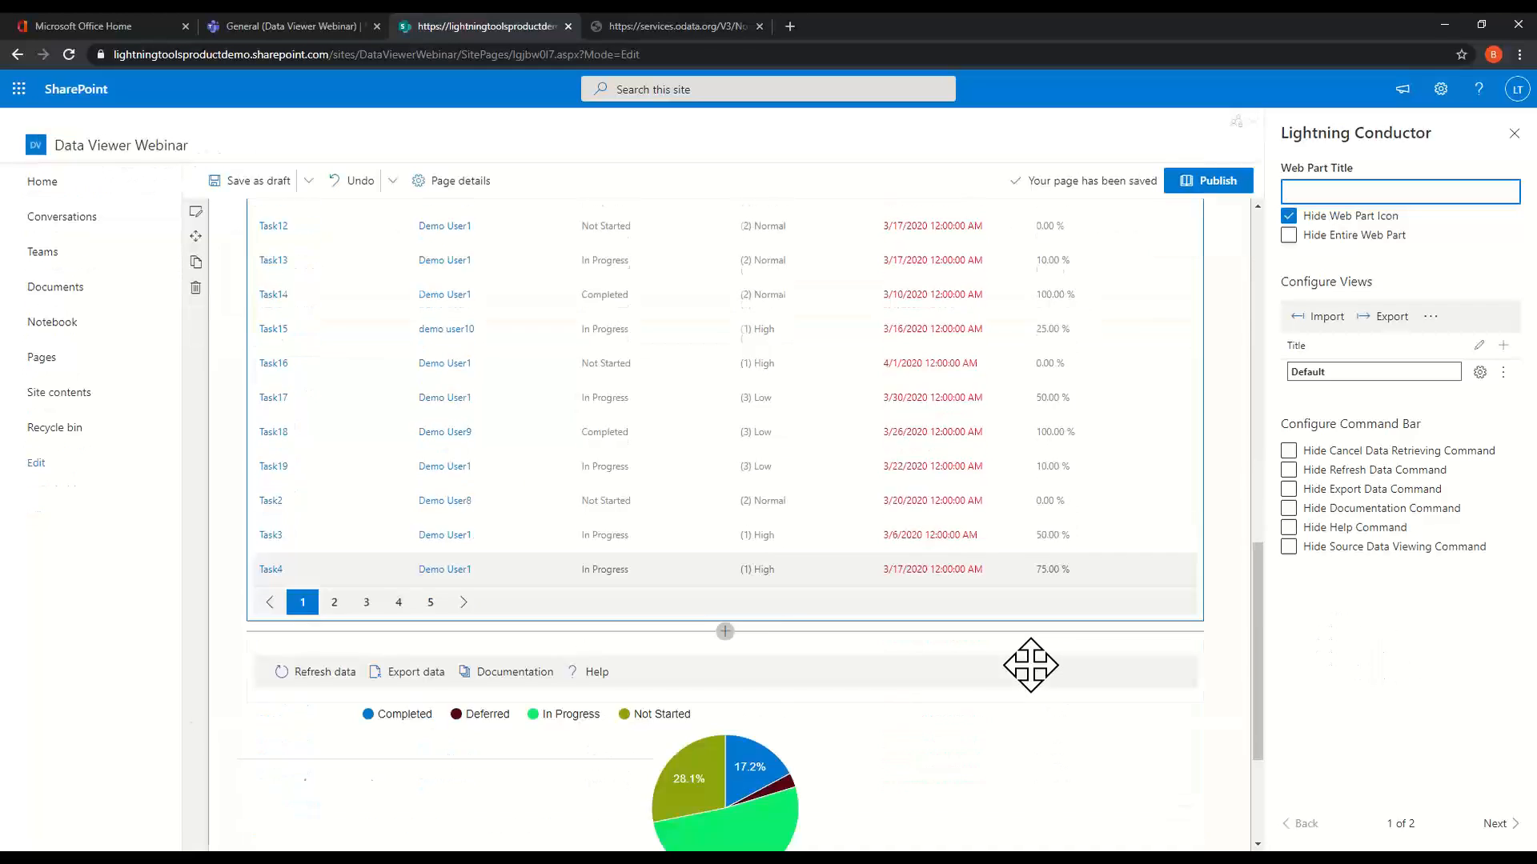